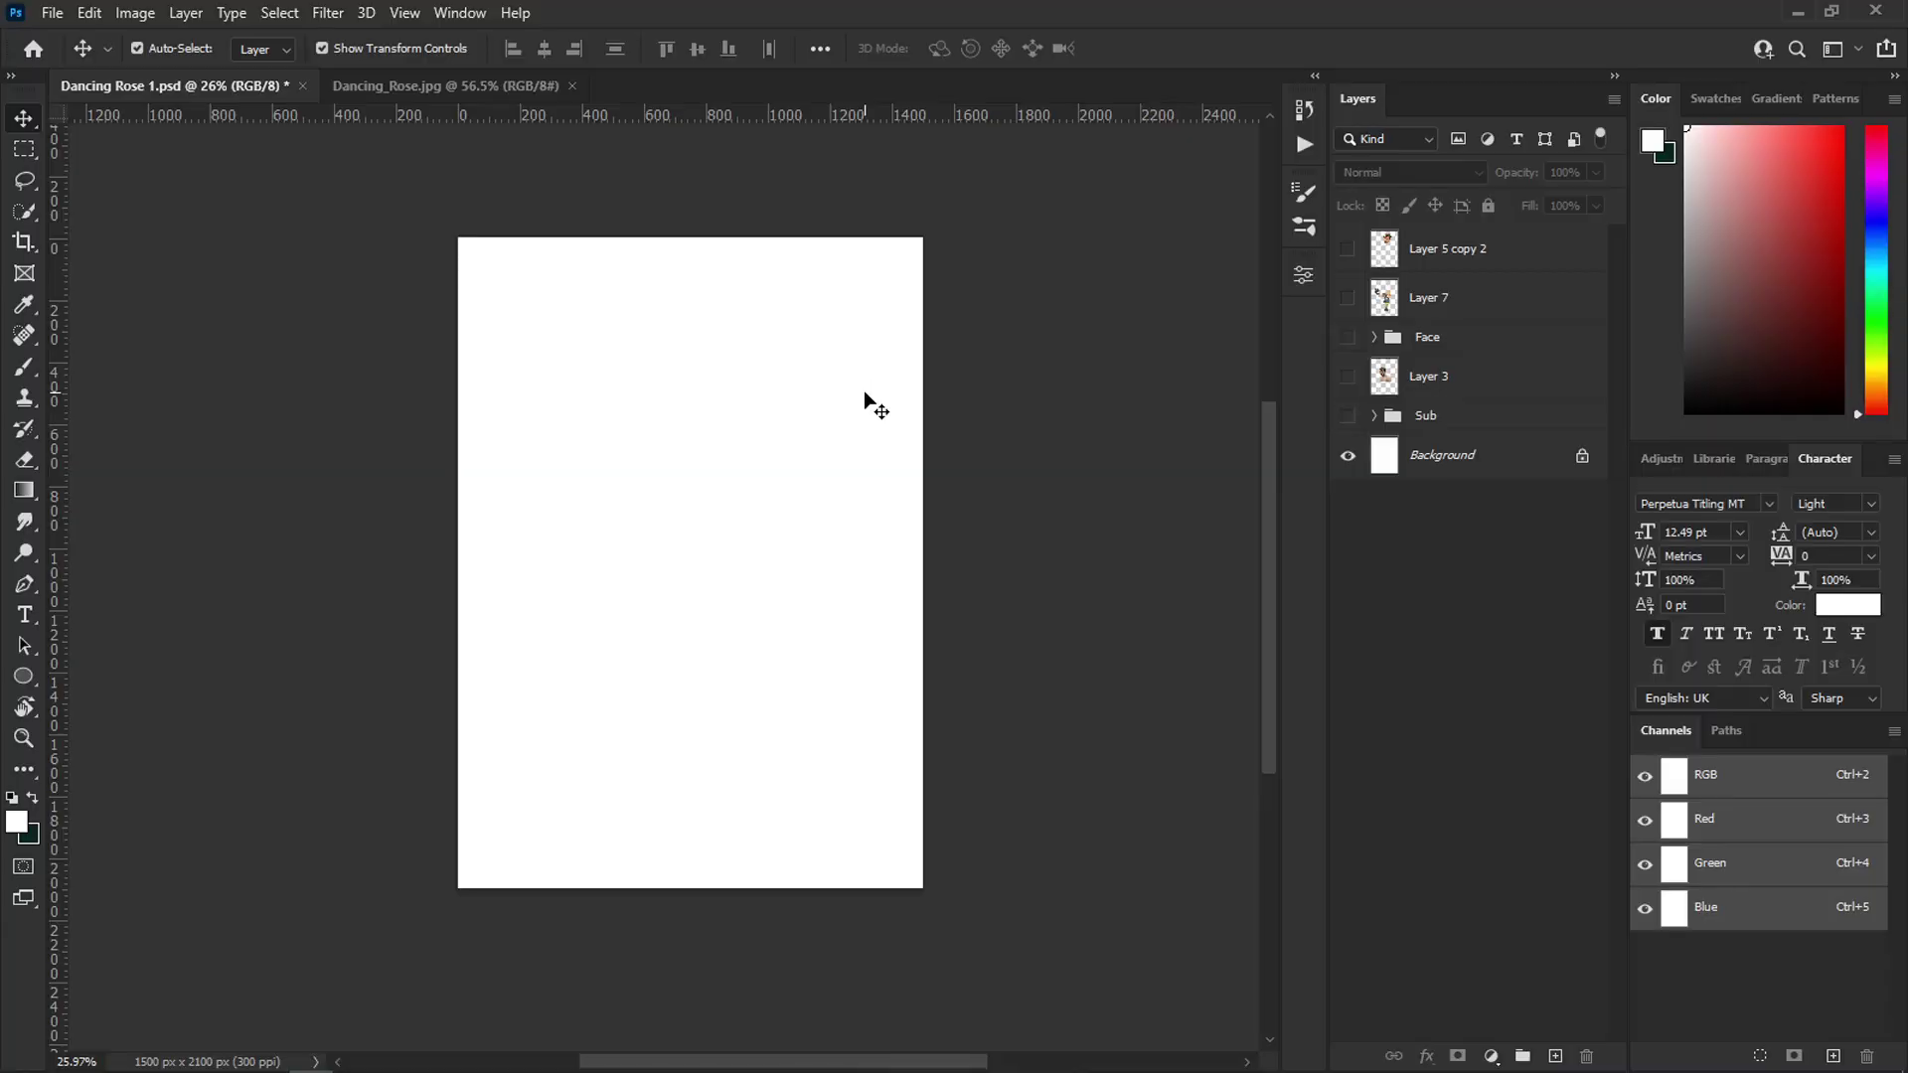
# - Show the Sub group with the headless boxer body and the Layer 3 portrait above it, leaving the group collapsed
pyautogui.click(1373, 417)
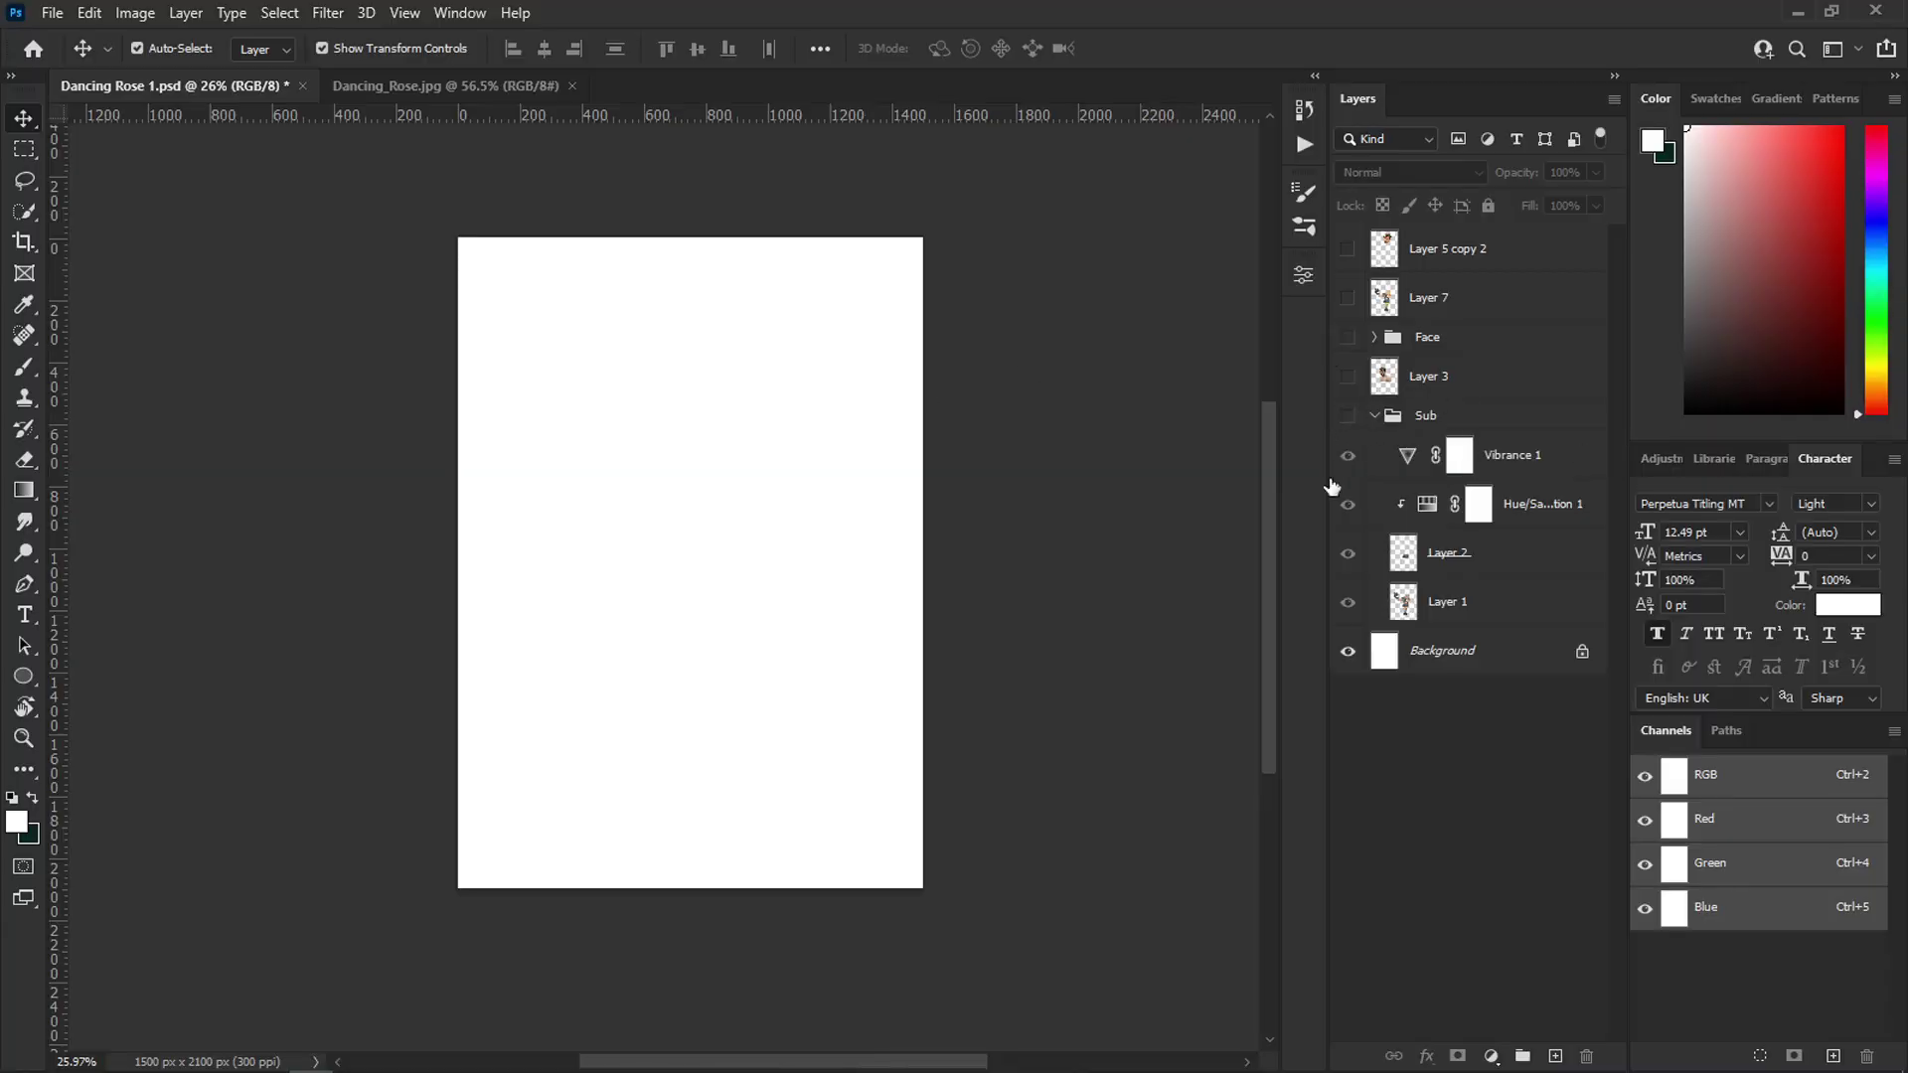
pyautogui.click(1348, 415)
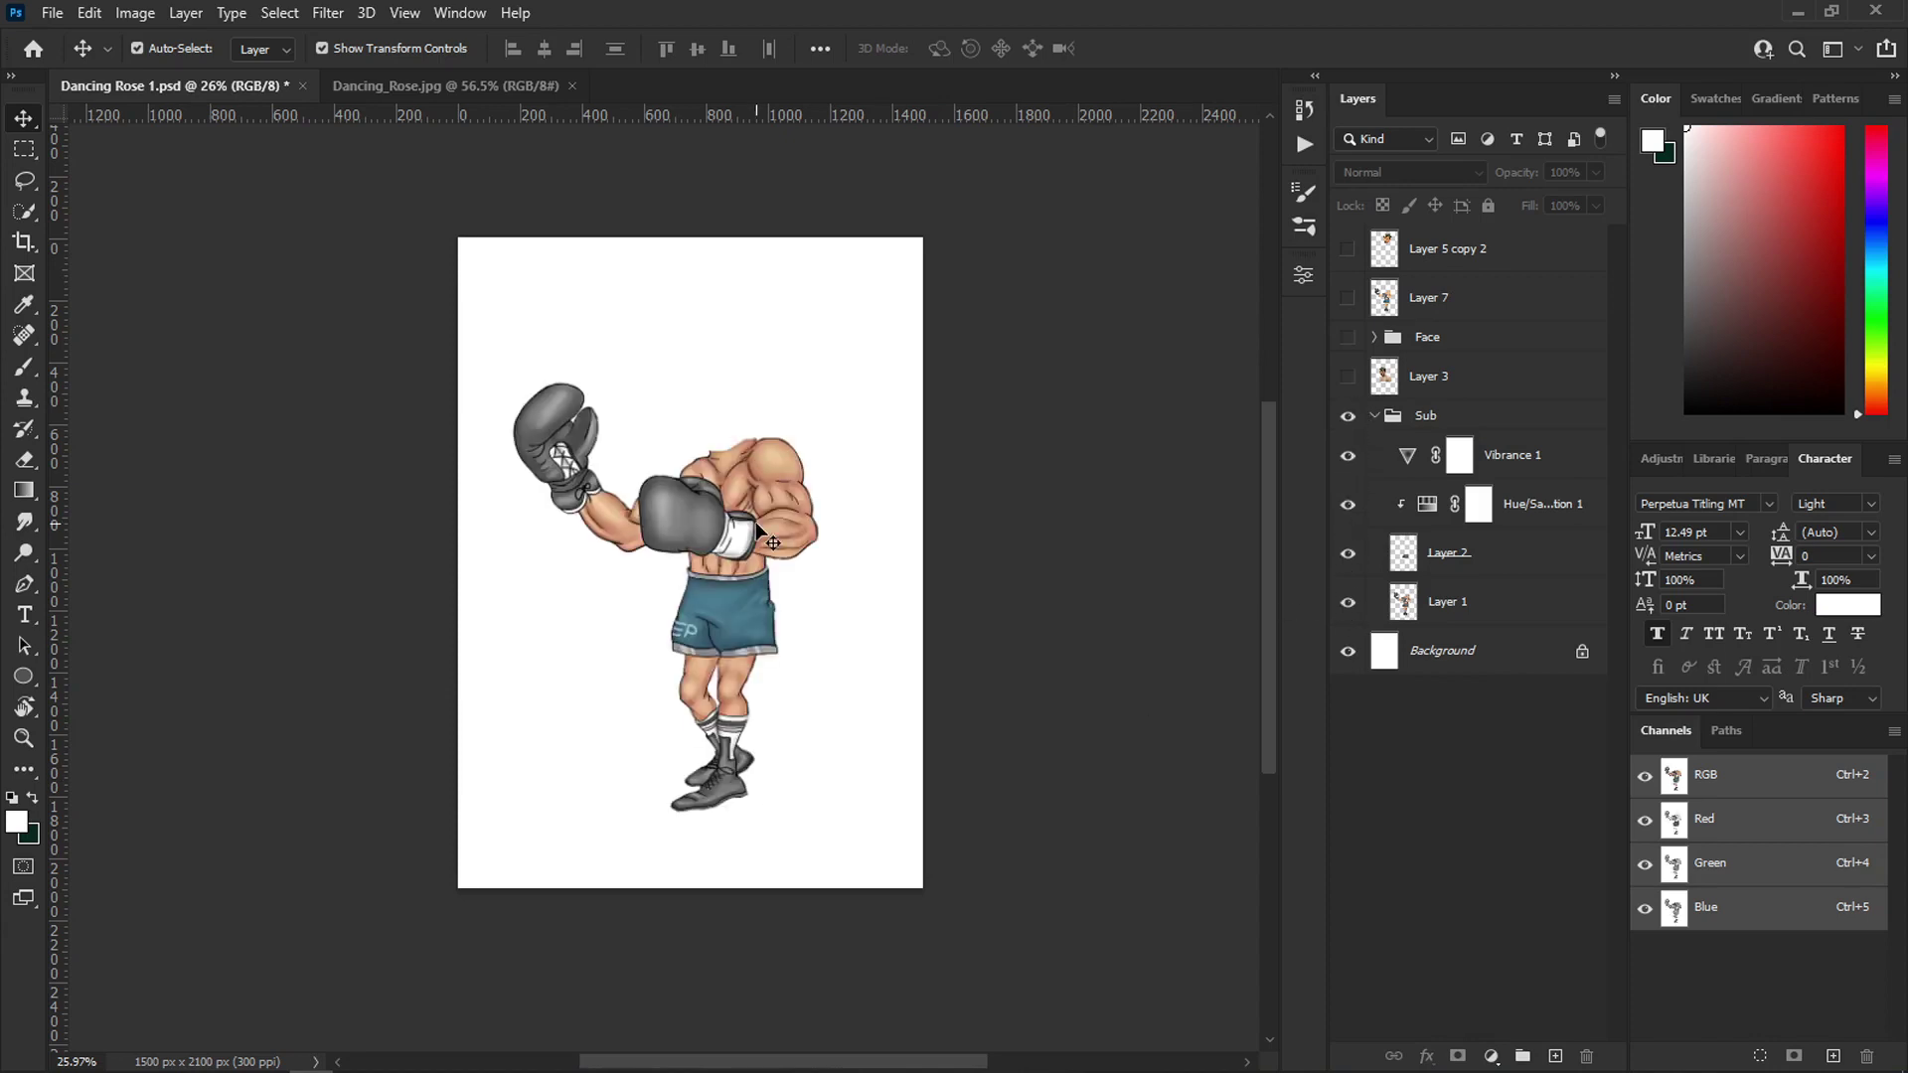
pyautogui.scroll(4, 767, 535)
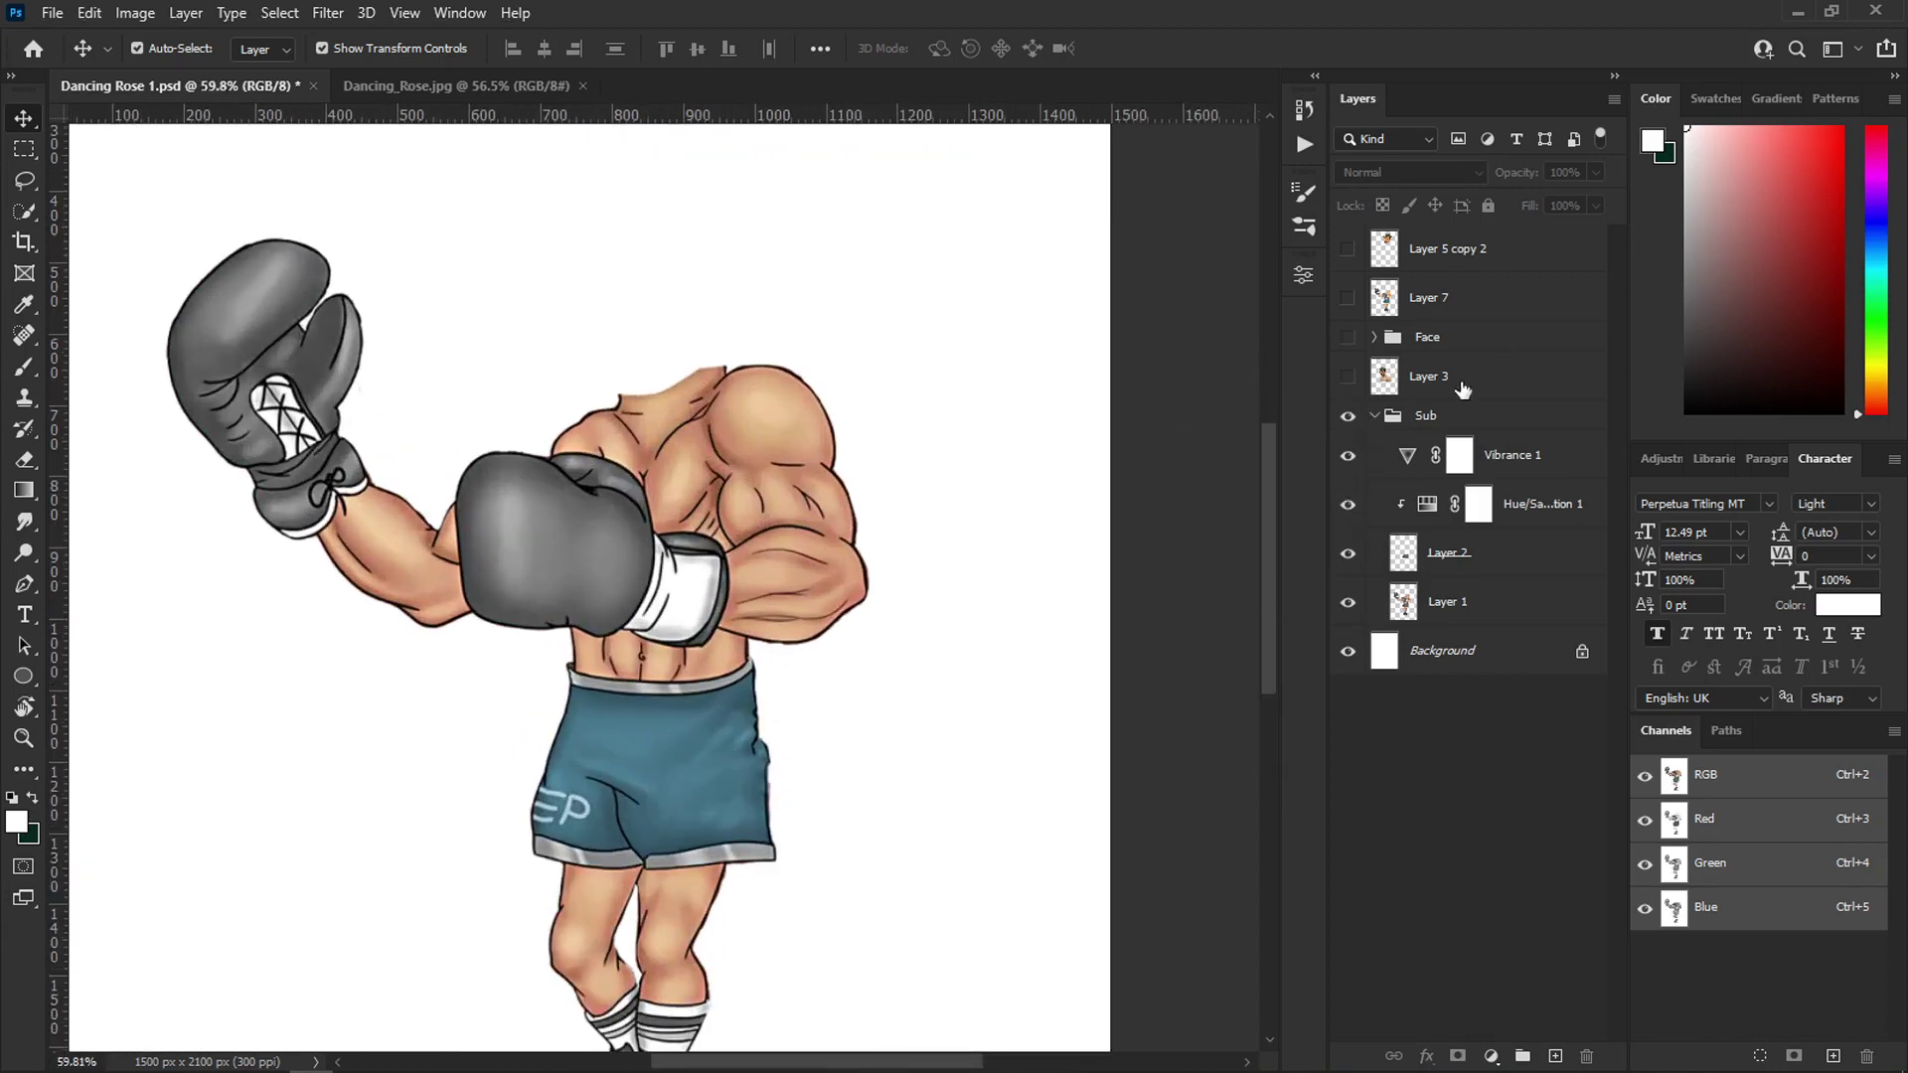
pyautogui.click(1348, 376)
pyautogui.click(1374, 416)
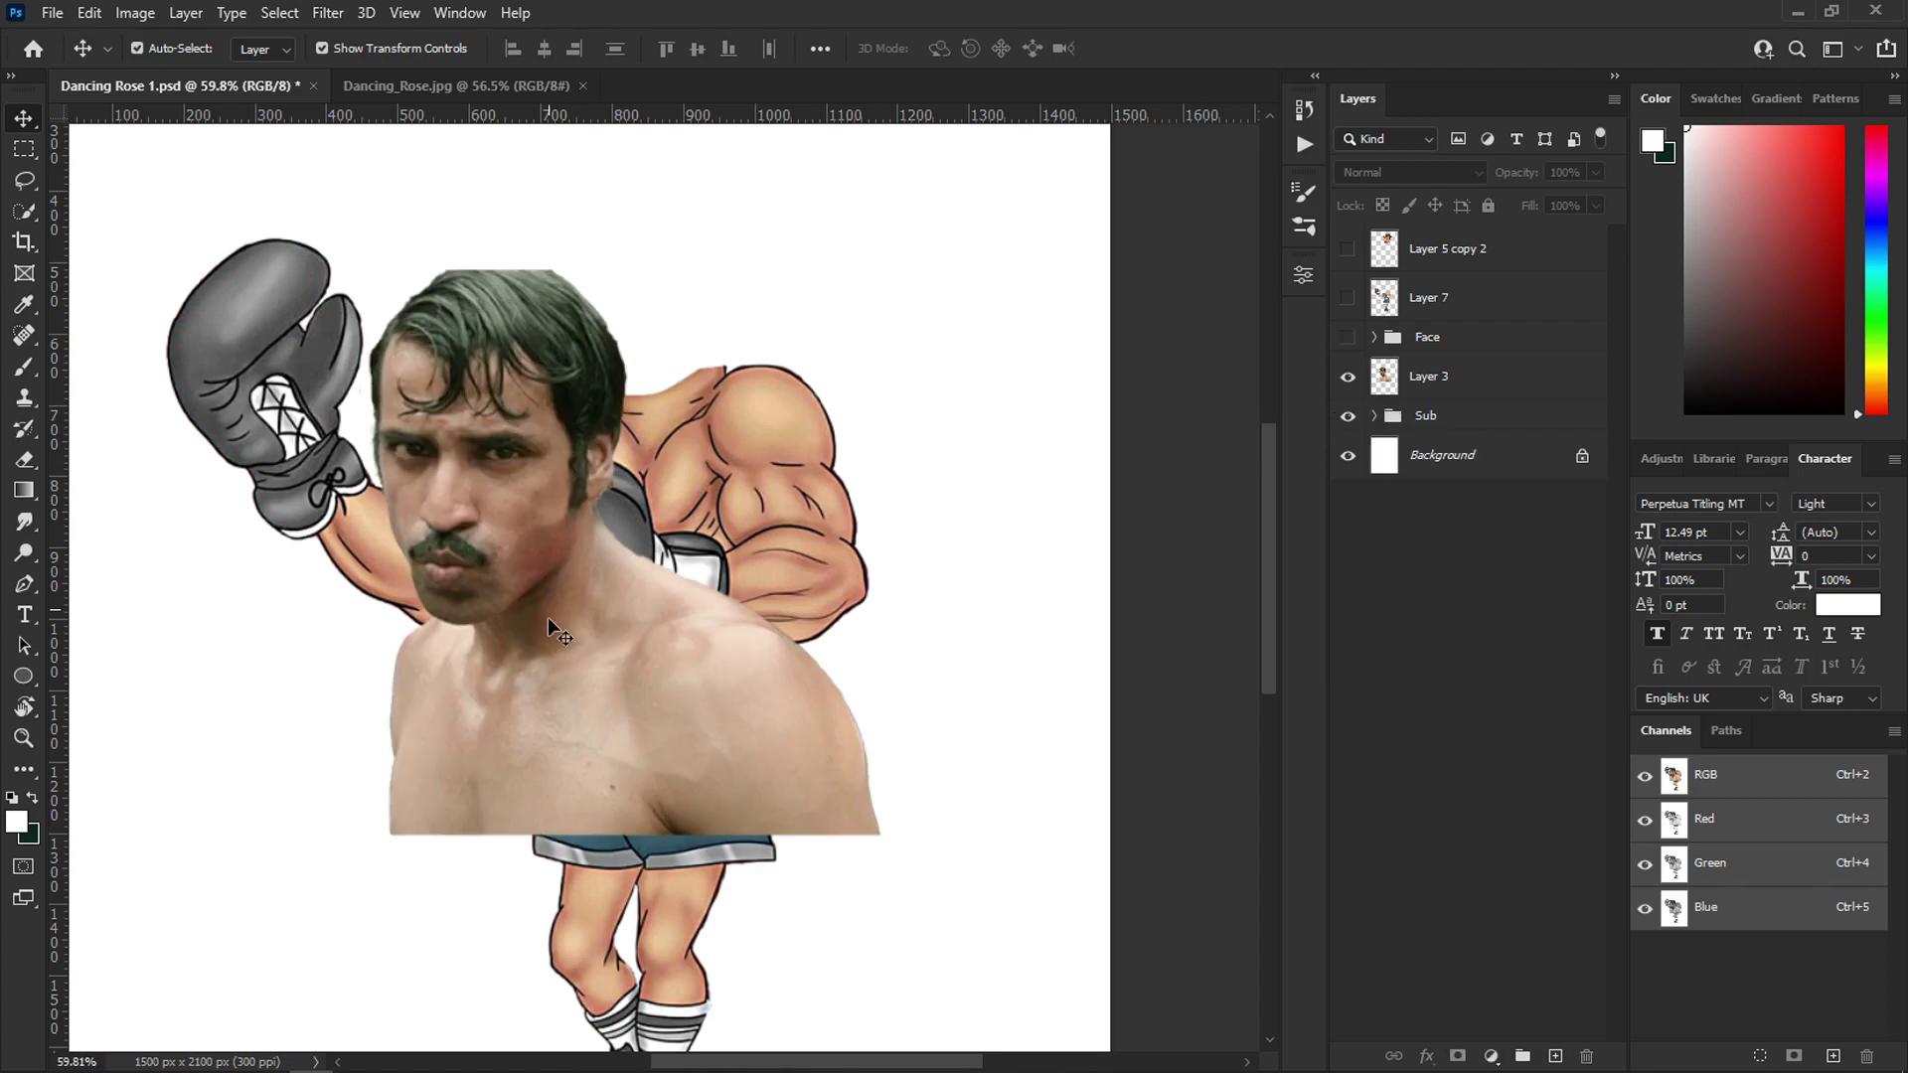
# - Move the Layer 3 portrait so its head sits above the boxer's neck and reduce the layer's opacity to 57%
pyautogui.click(552, 665)
pyautogui.moveTo(553, 664); pyautogui.dragTo(704, 483)
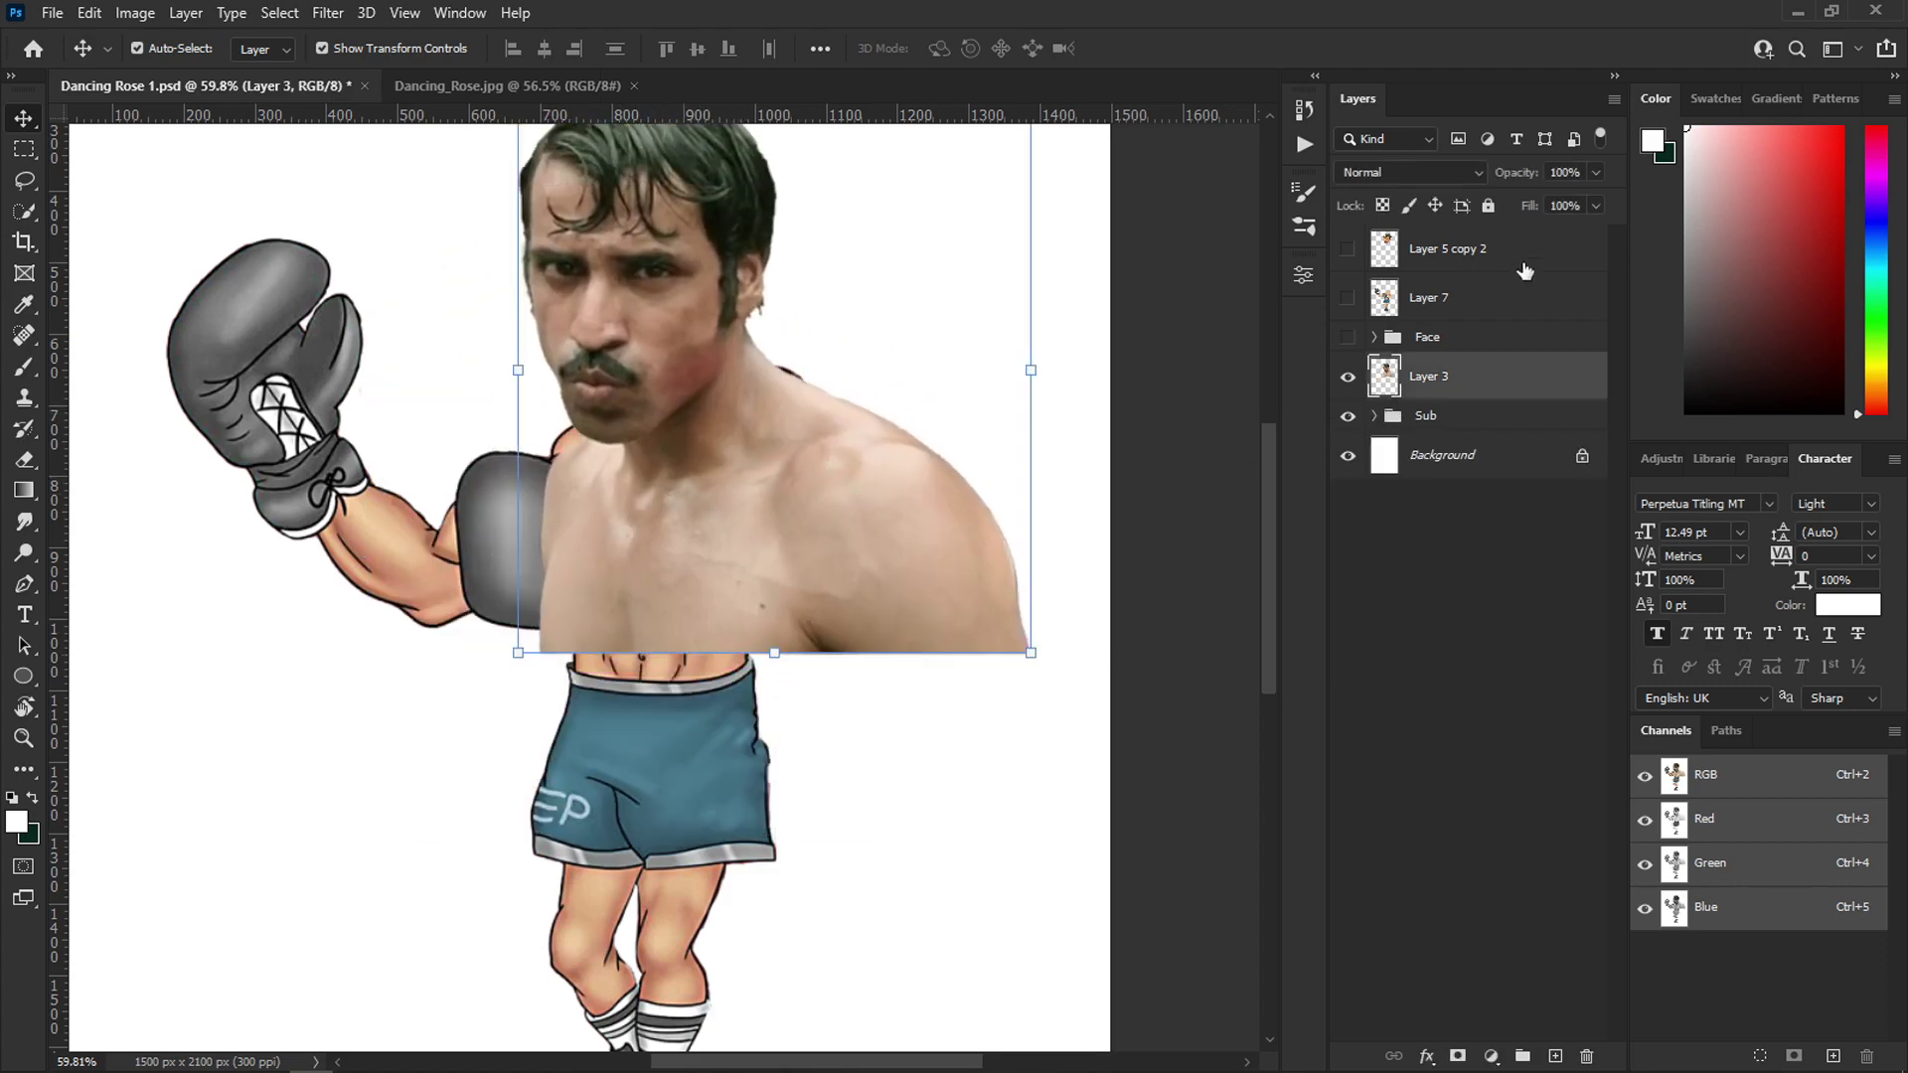
pyautogui.moveTo(1523, 175); pyautogui.dragTo(1481, 175)
pyautogui.moveTo(743, 516); pyautogui.dragTo(761, 477)
pyautogui.scroll(-3, 762, 476)
pyautogui.click(822, 672)
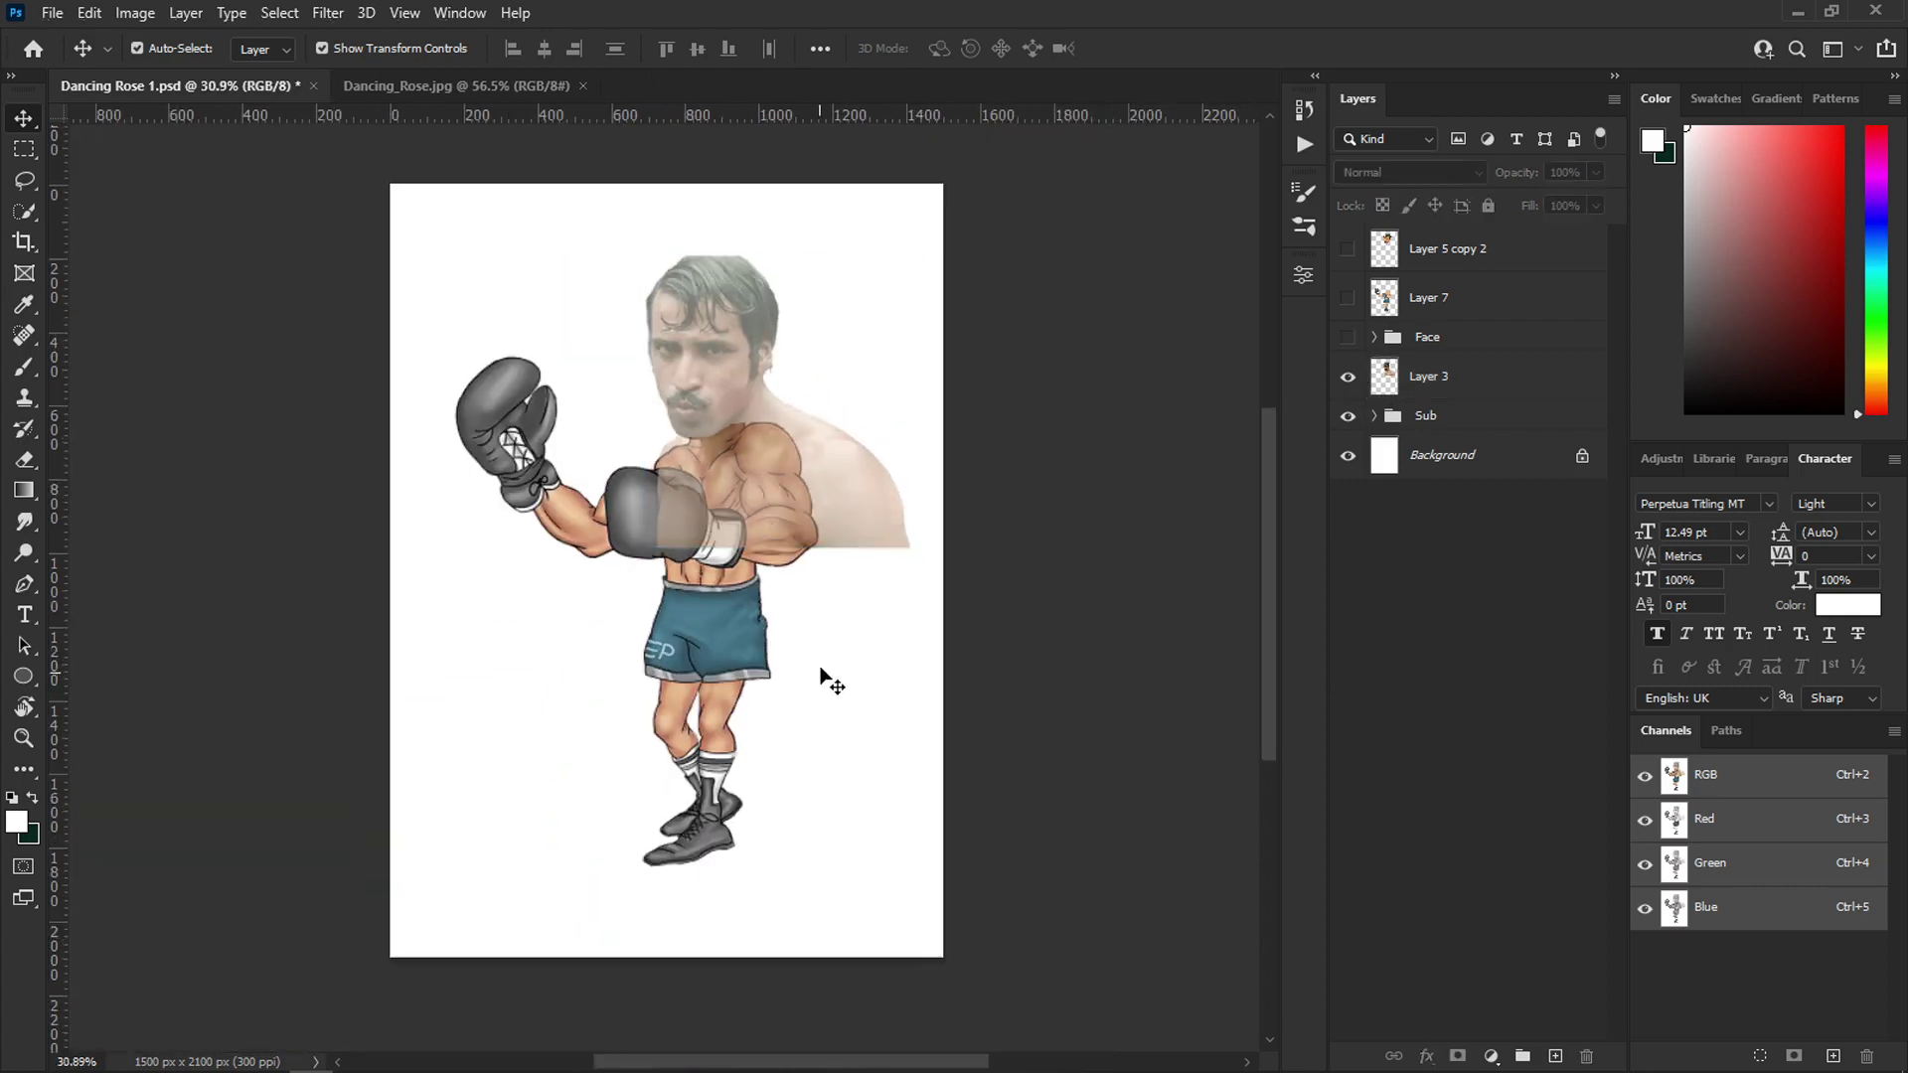
pyautogui.scroll(-3, 783, 576)
pyautogui.scroll(3, 781, 504)
pyautogui.moveTo(714, 415); pyautogui.dragTo(724, 417)
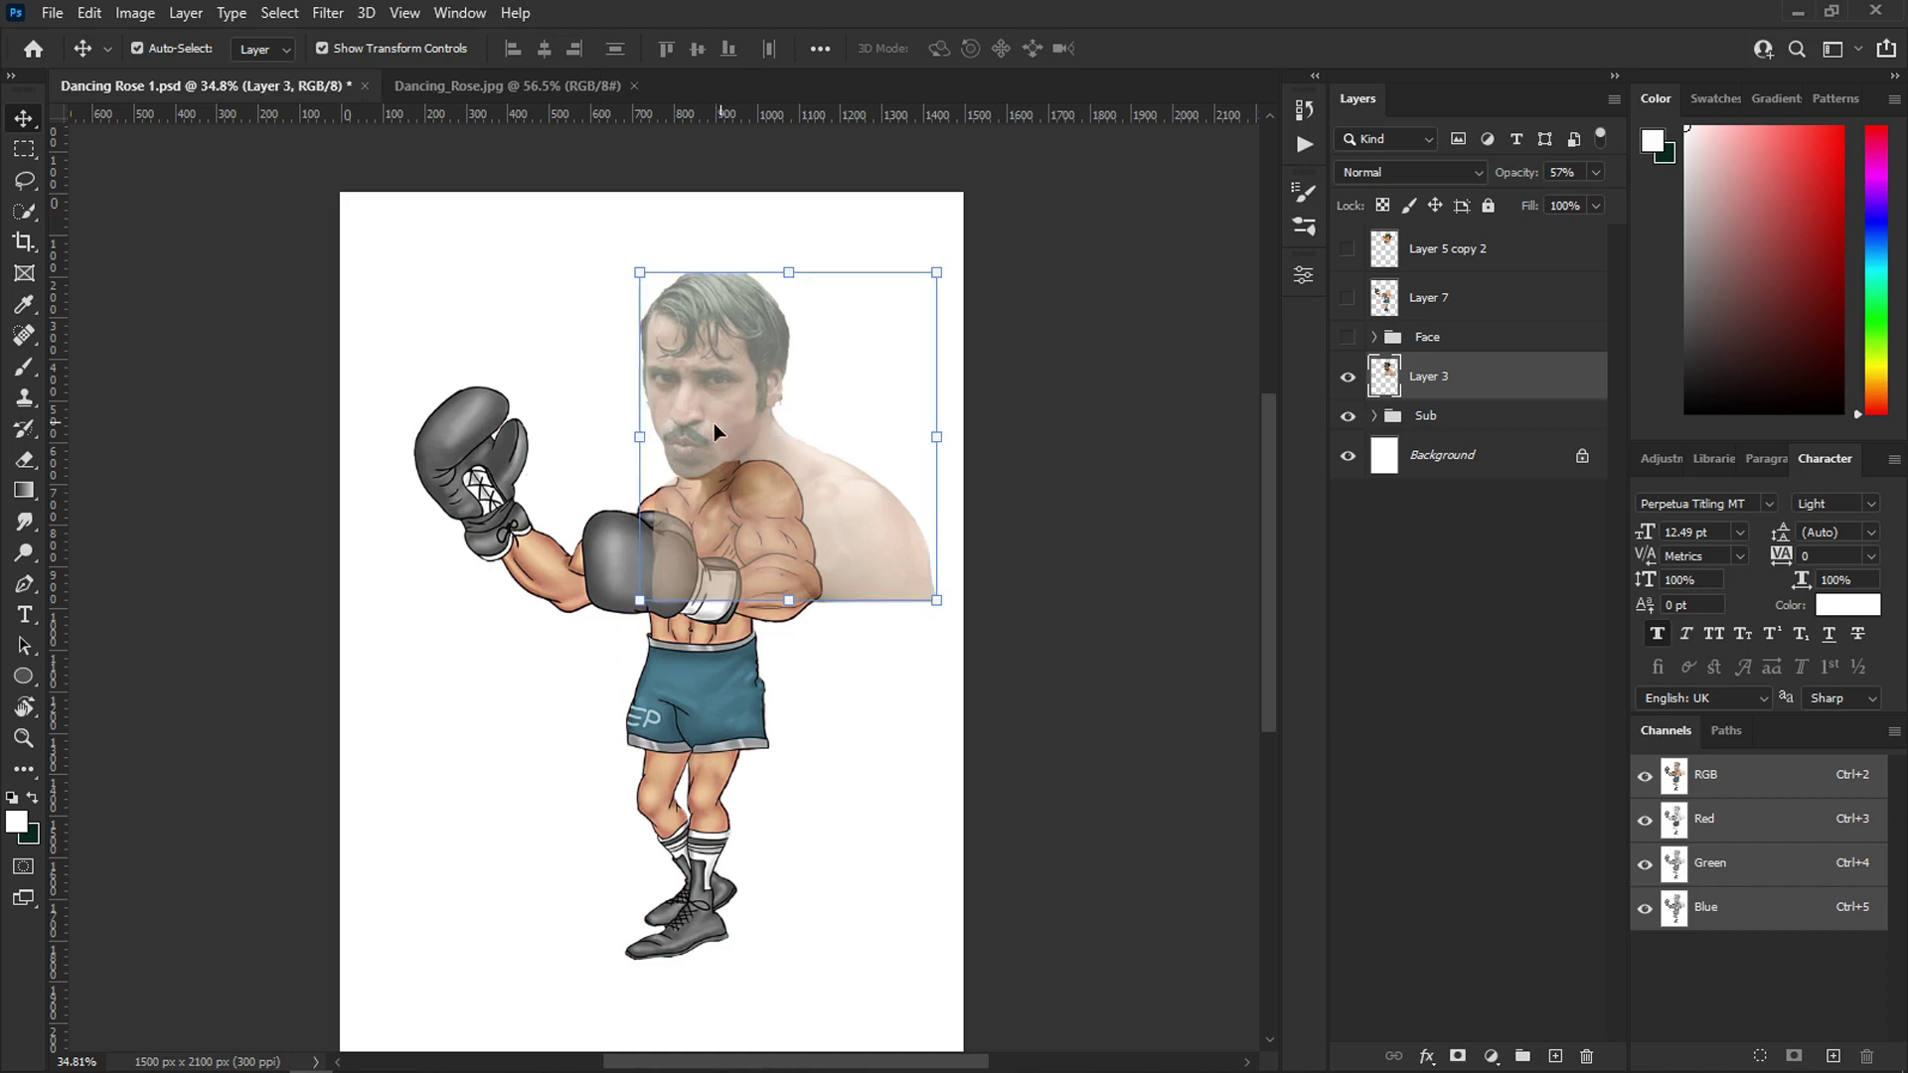
pyautogui.click(457, 678)
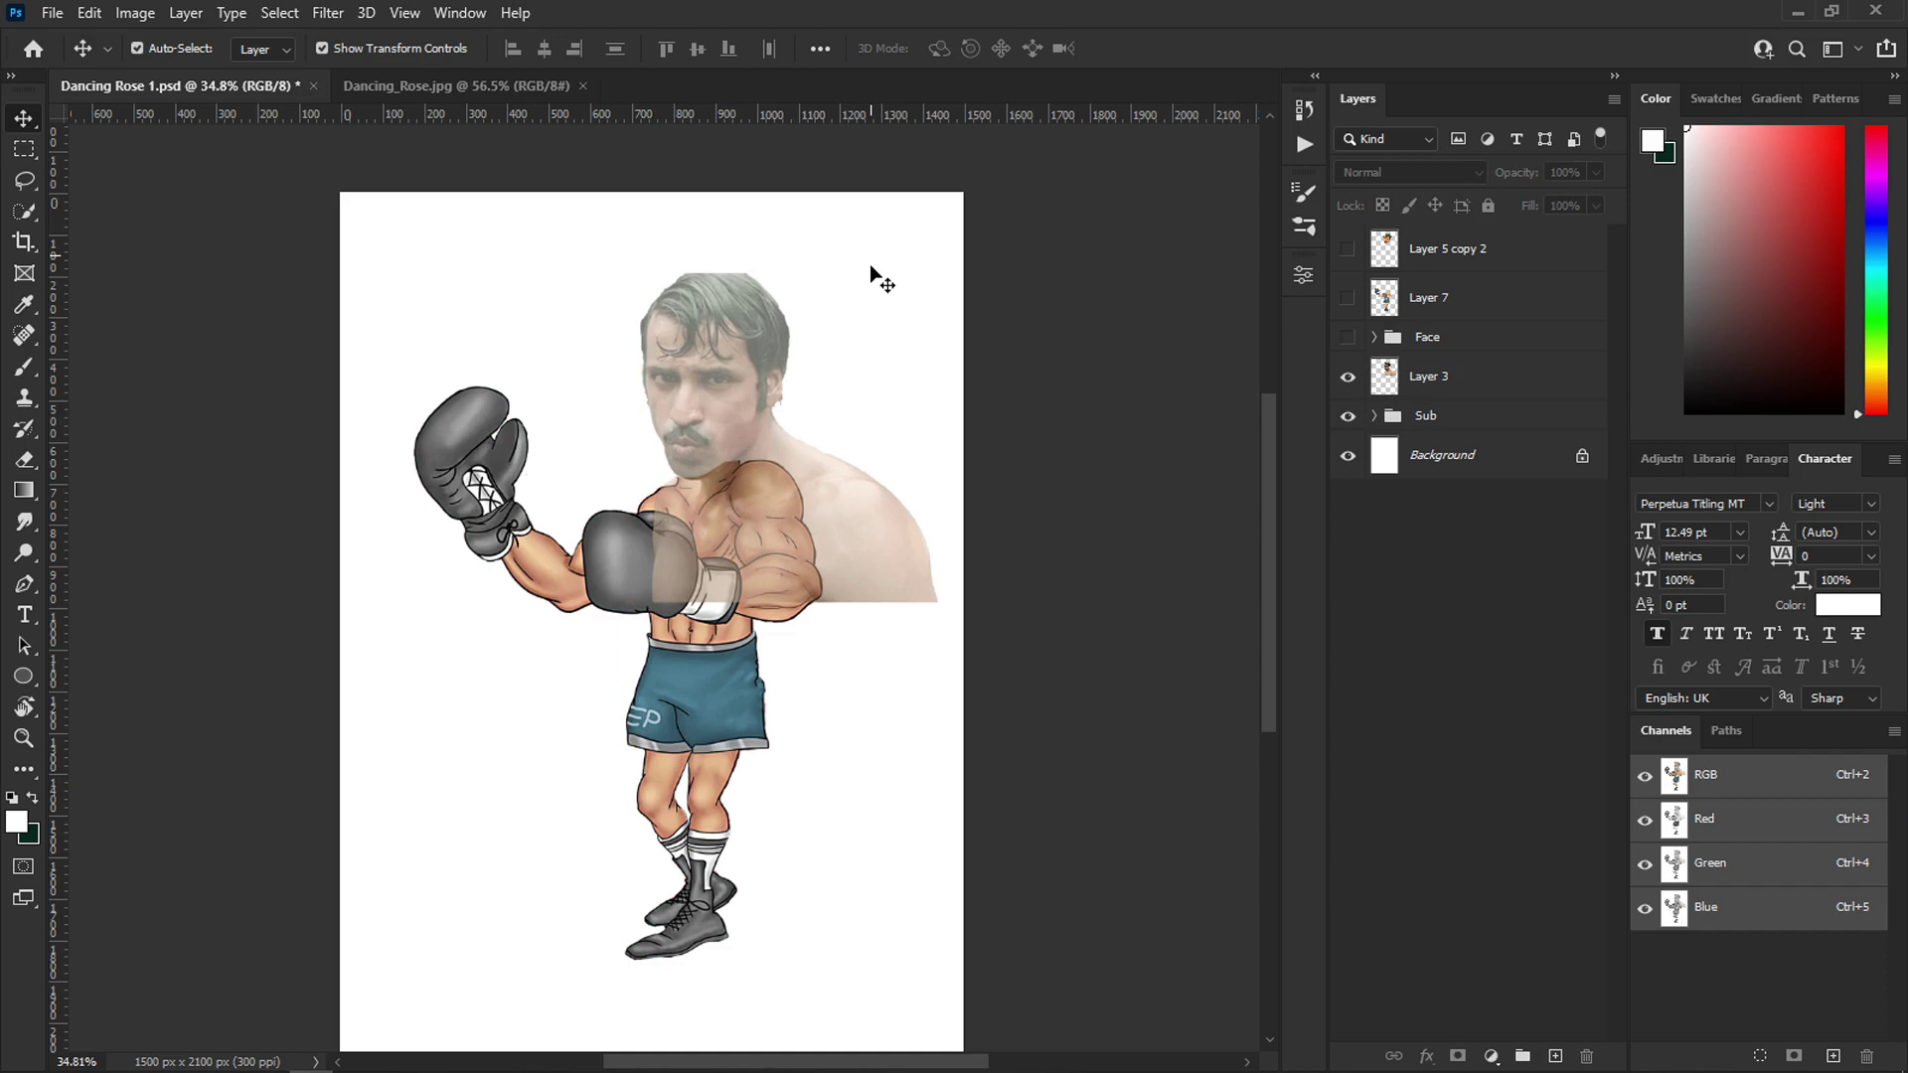
# - Show the Face group and hide both Layer 3 and the Sub group
pyautogui.click(1345, 338)
pyautogui.click(1347, 376)
pyautogui.click(1347, 415)
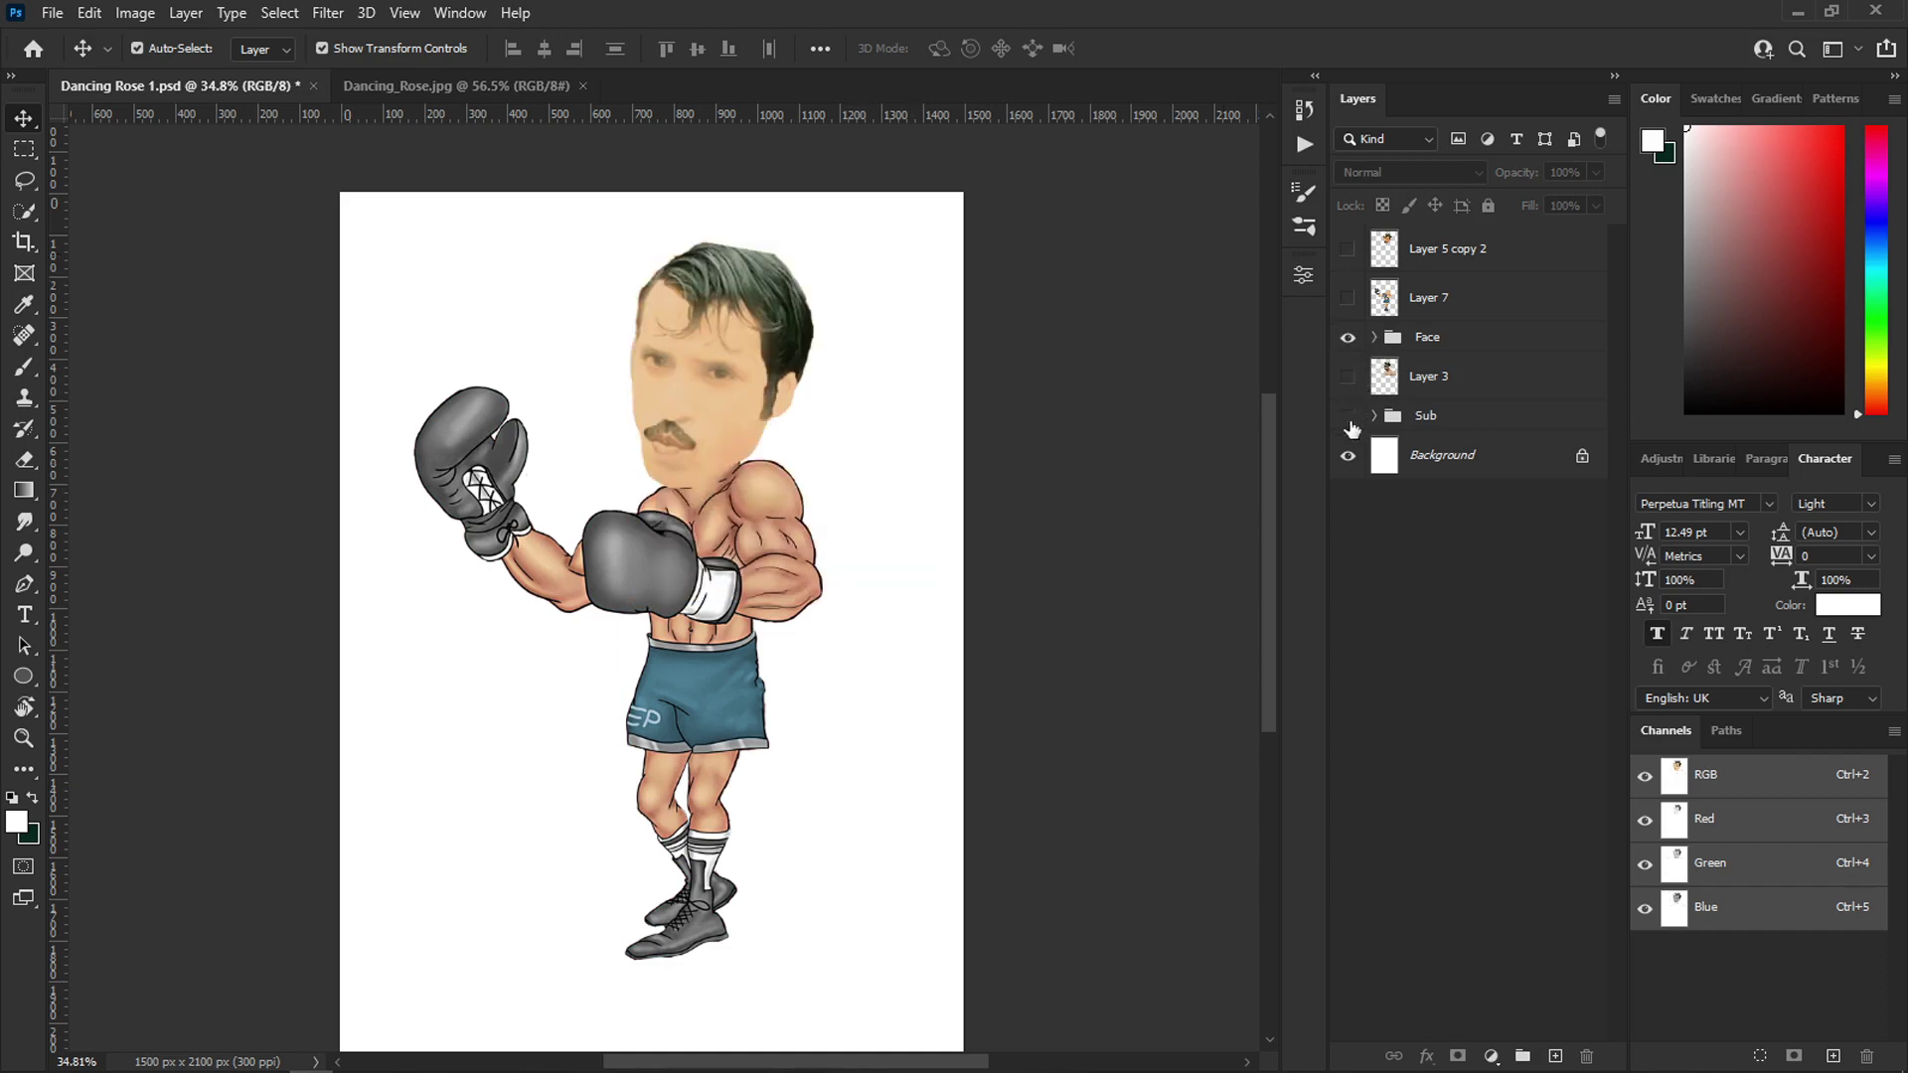
# - Hide Layer 5 copy and Layer 5 copy 3 inside the Face group, and show the Layer 7 boxer body
pyautogui.click(1373, 337)
pyautogui.click(1347, 425)
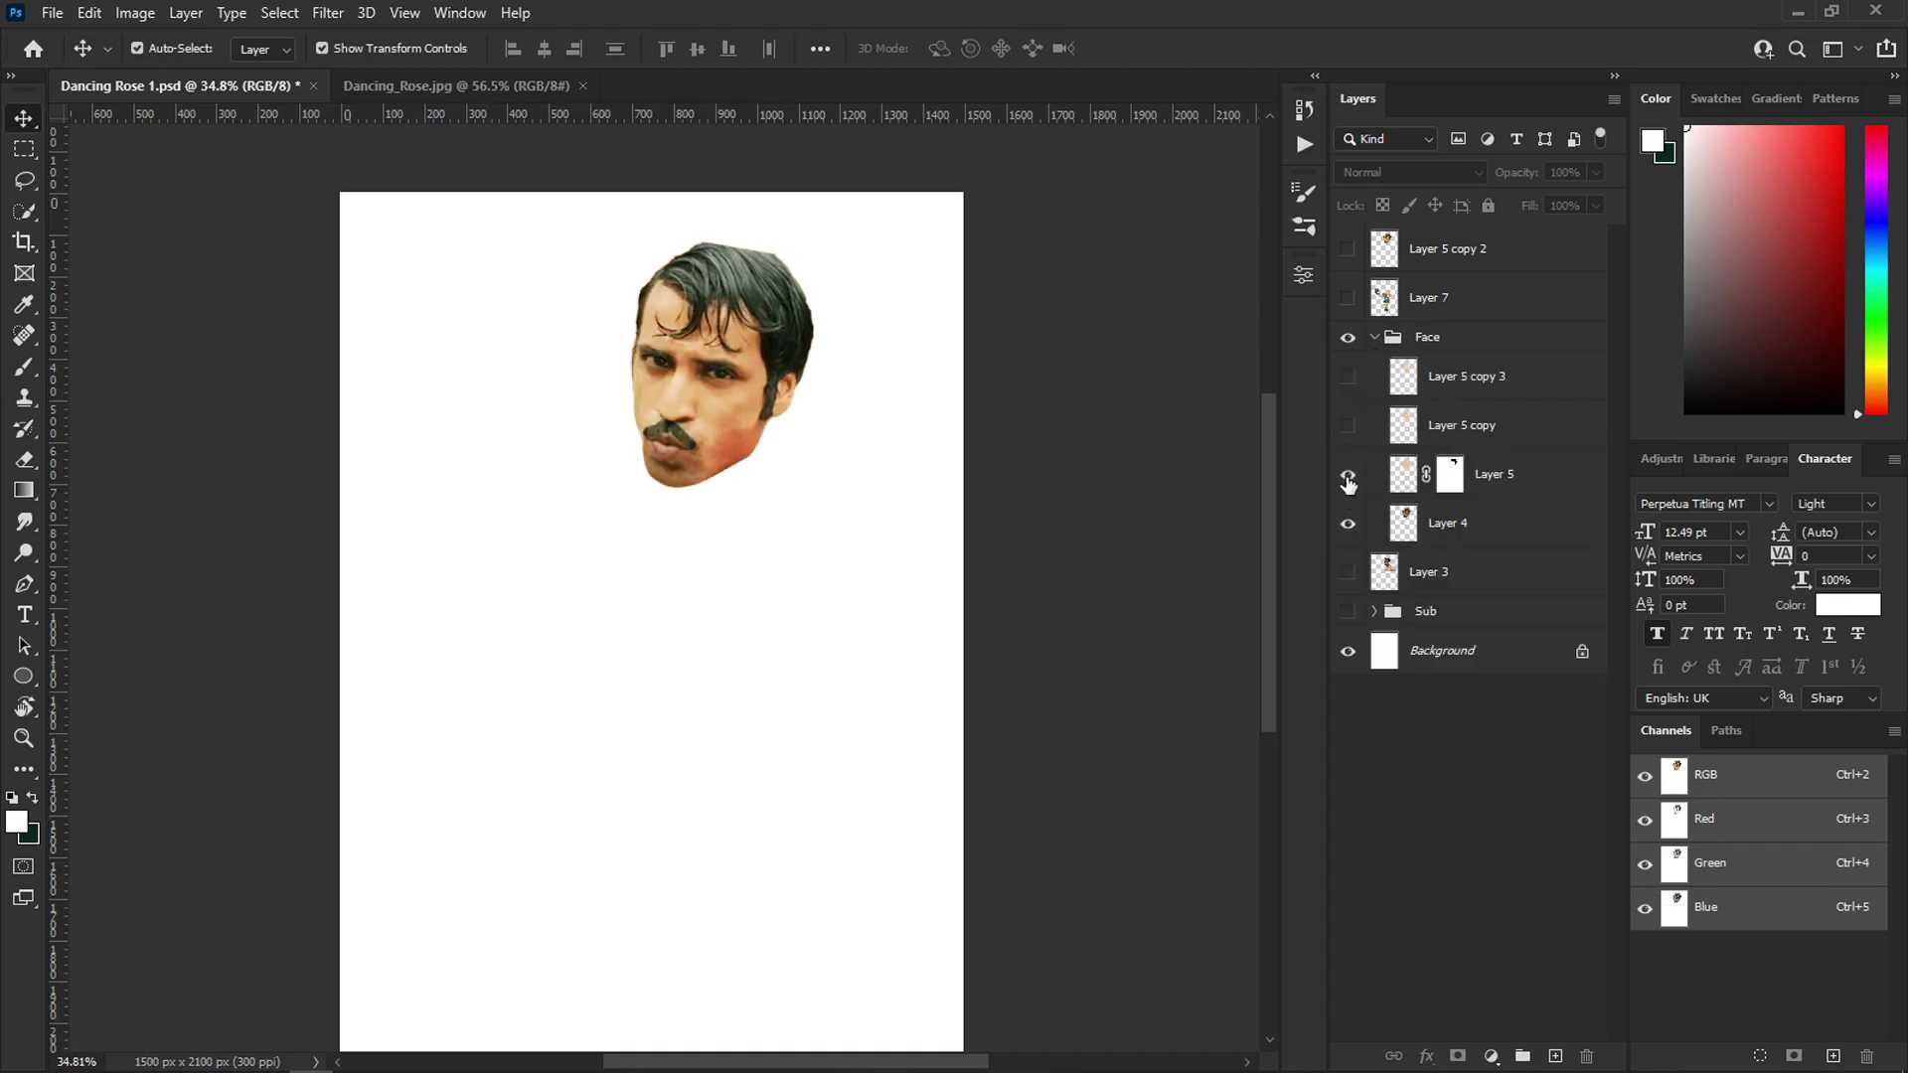
pyautogui.click(1348, 474)
pyautogui.click(1347, 475)
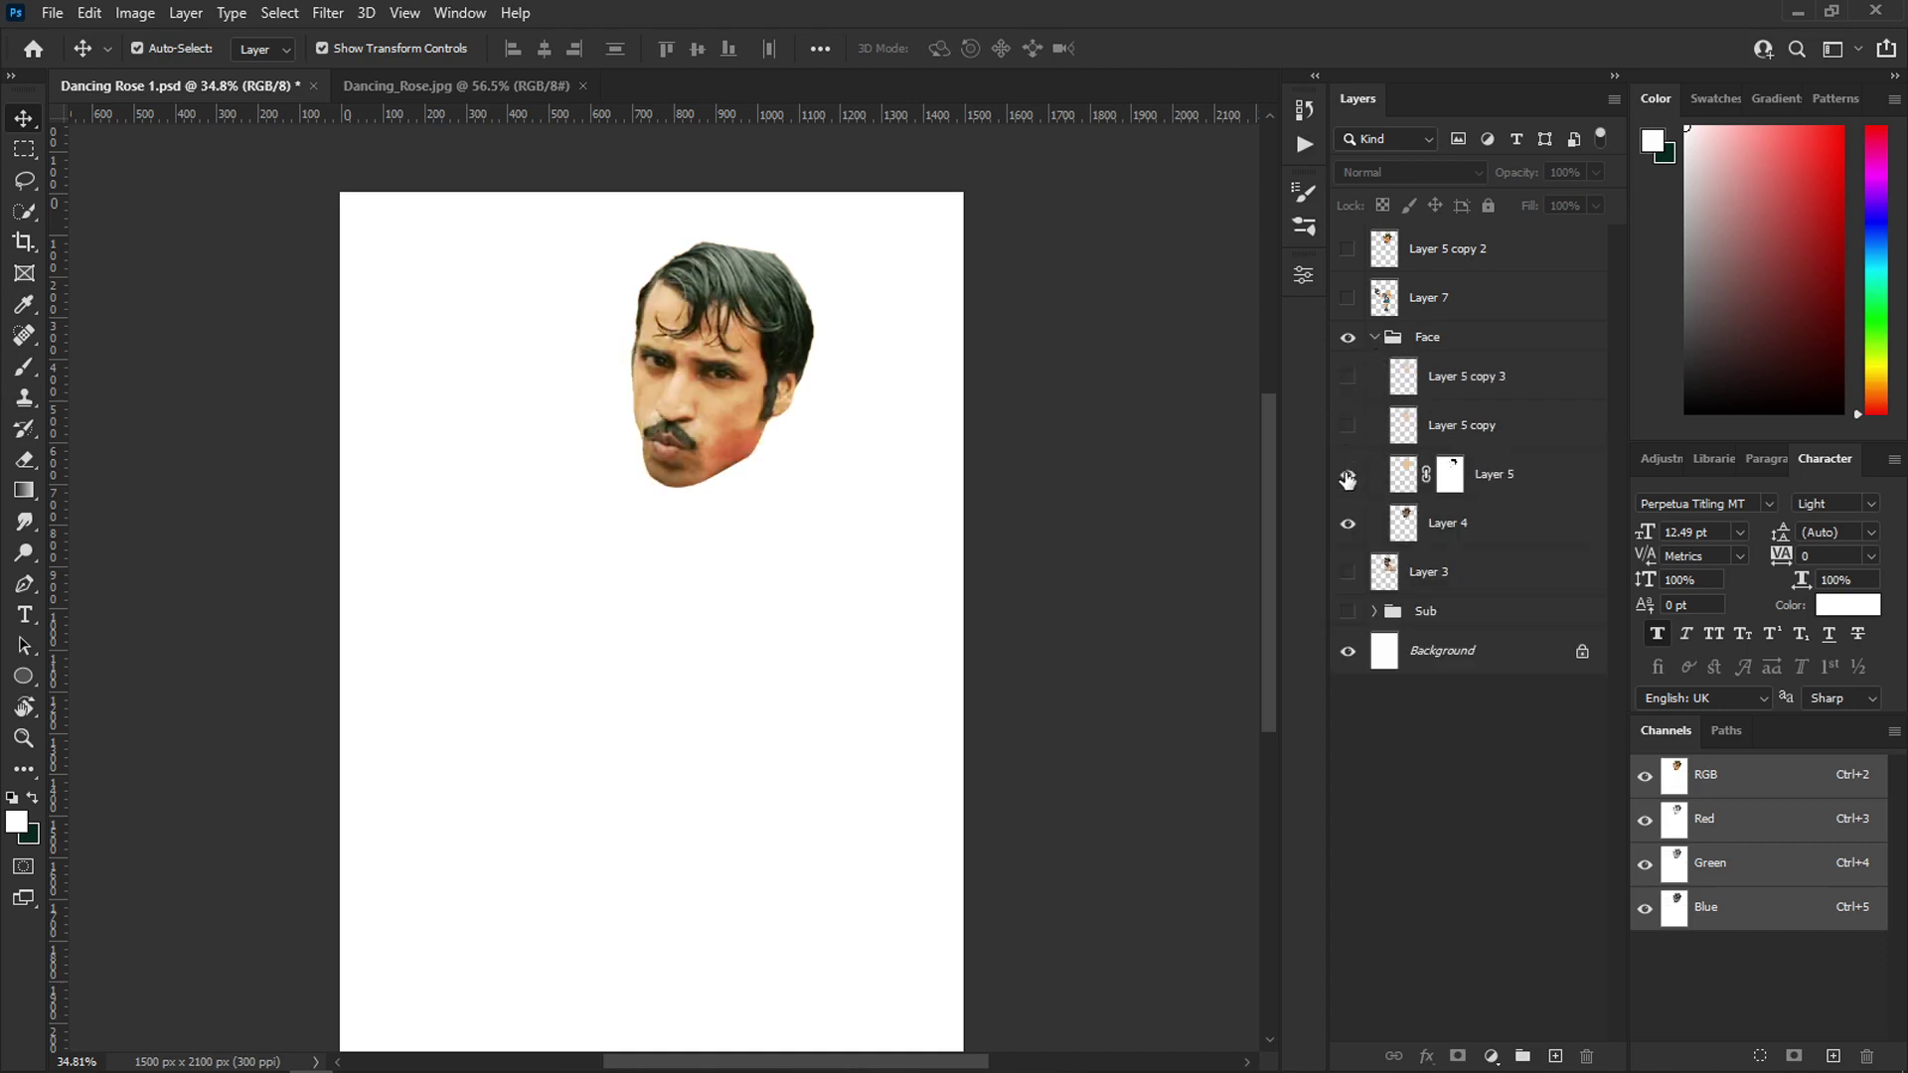
pyautogui.click(1347, 299)
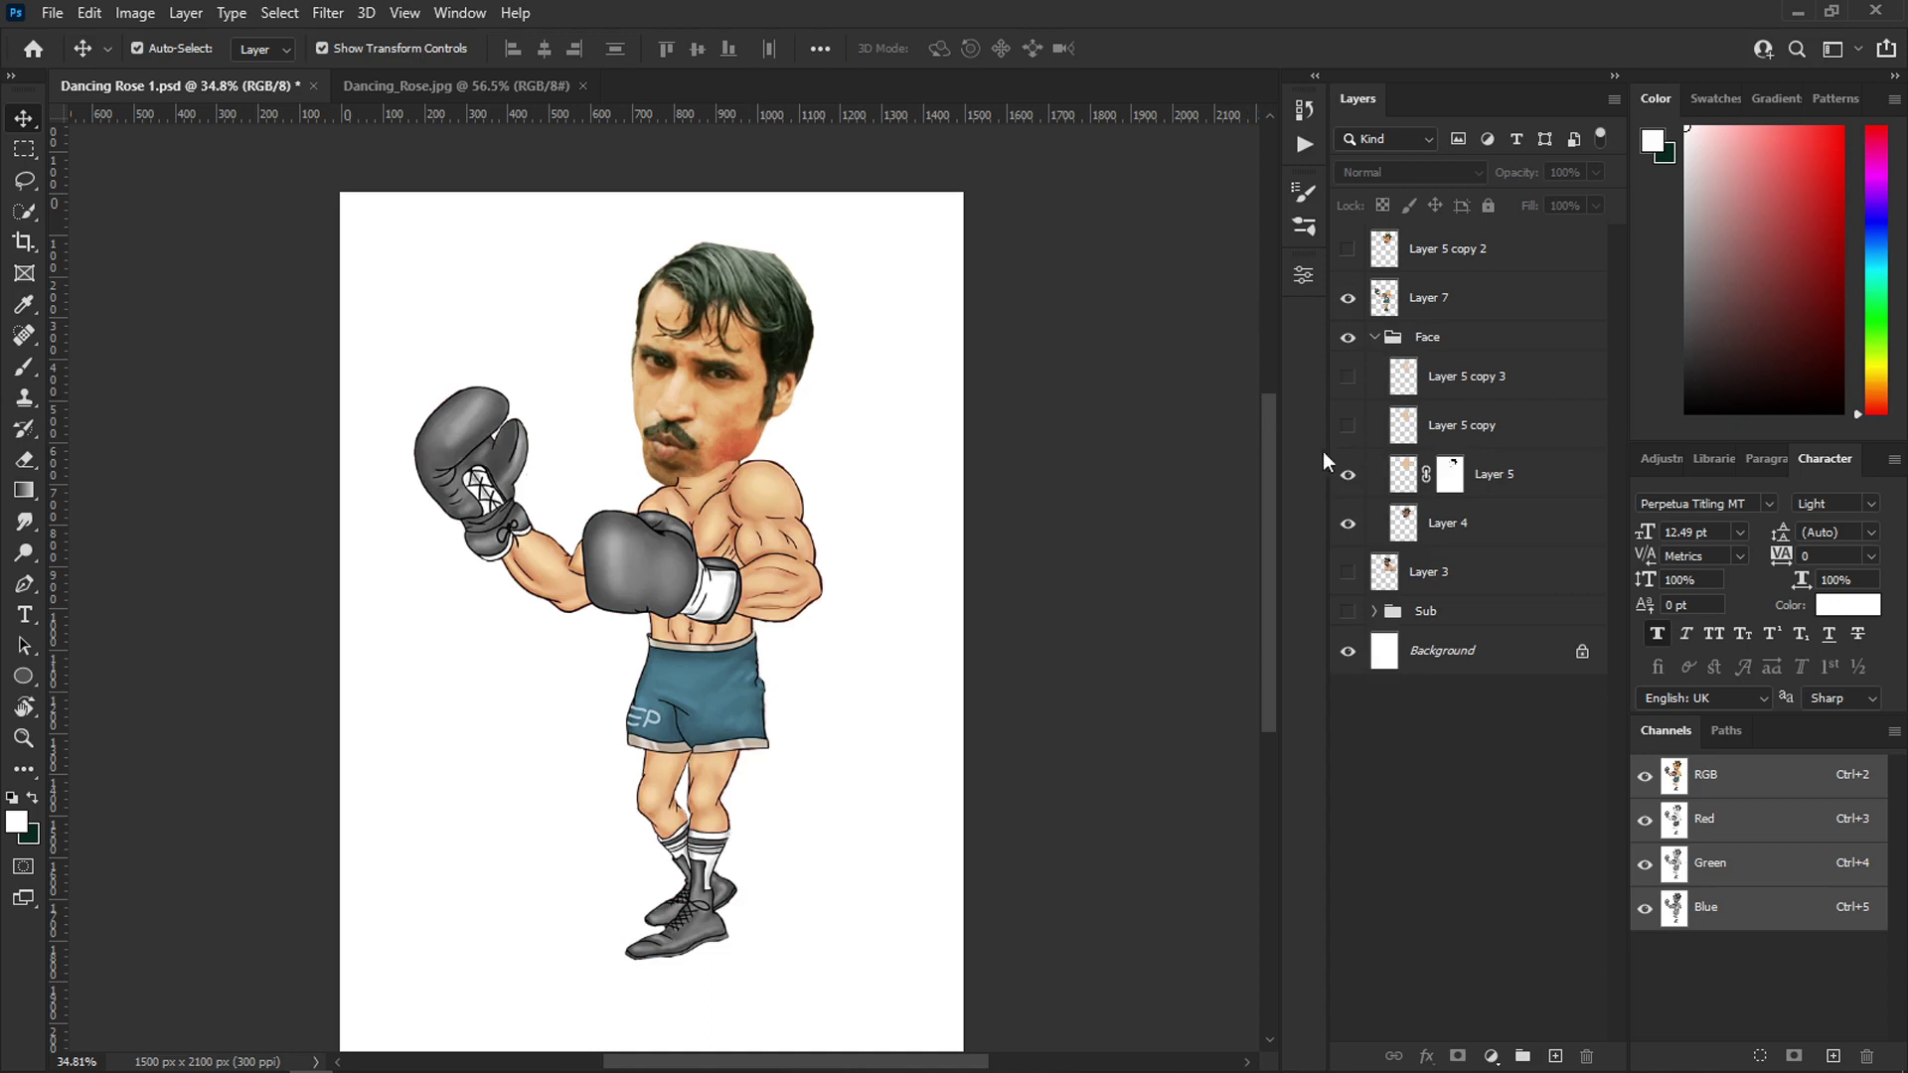
# - Show Layer 5 copy and Layer 5 copy 3 in the Face group again, and collapse the group
pyautogui.click(1348, 425)
pyautogui.click(1348, 377)
pyautogui.click(1348, 426)
pyautogui.click(1349, 378)
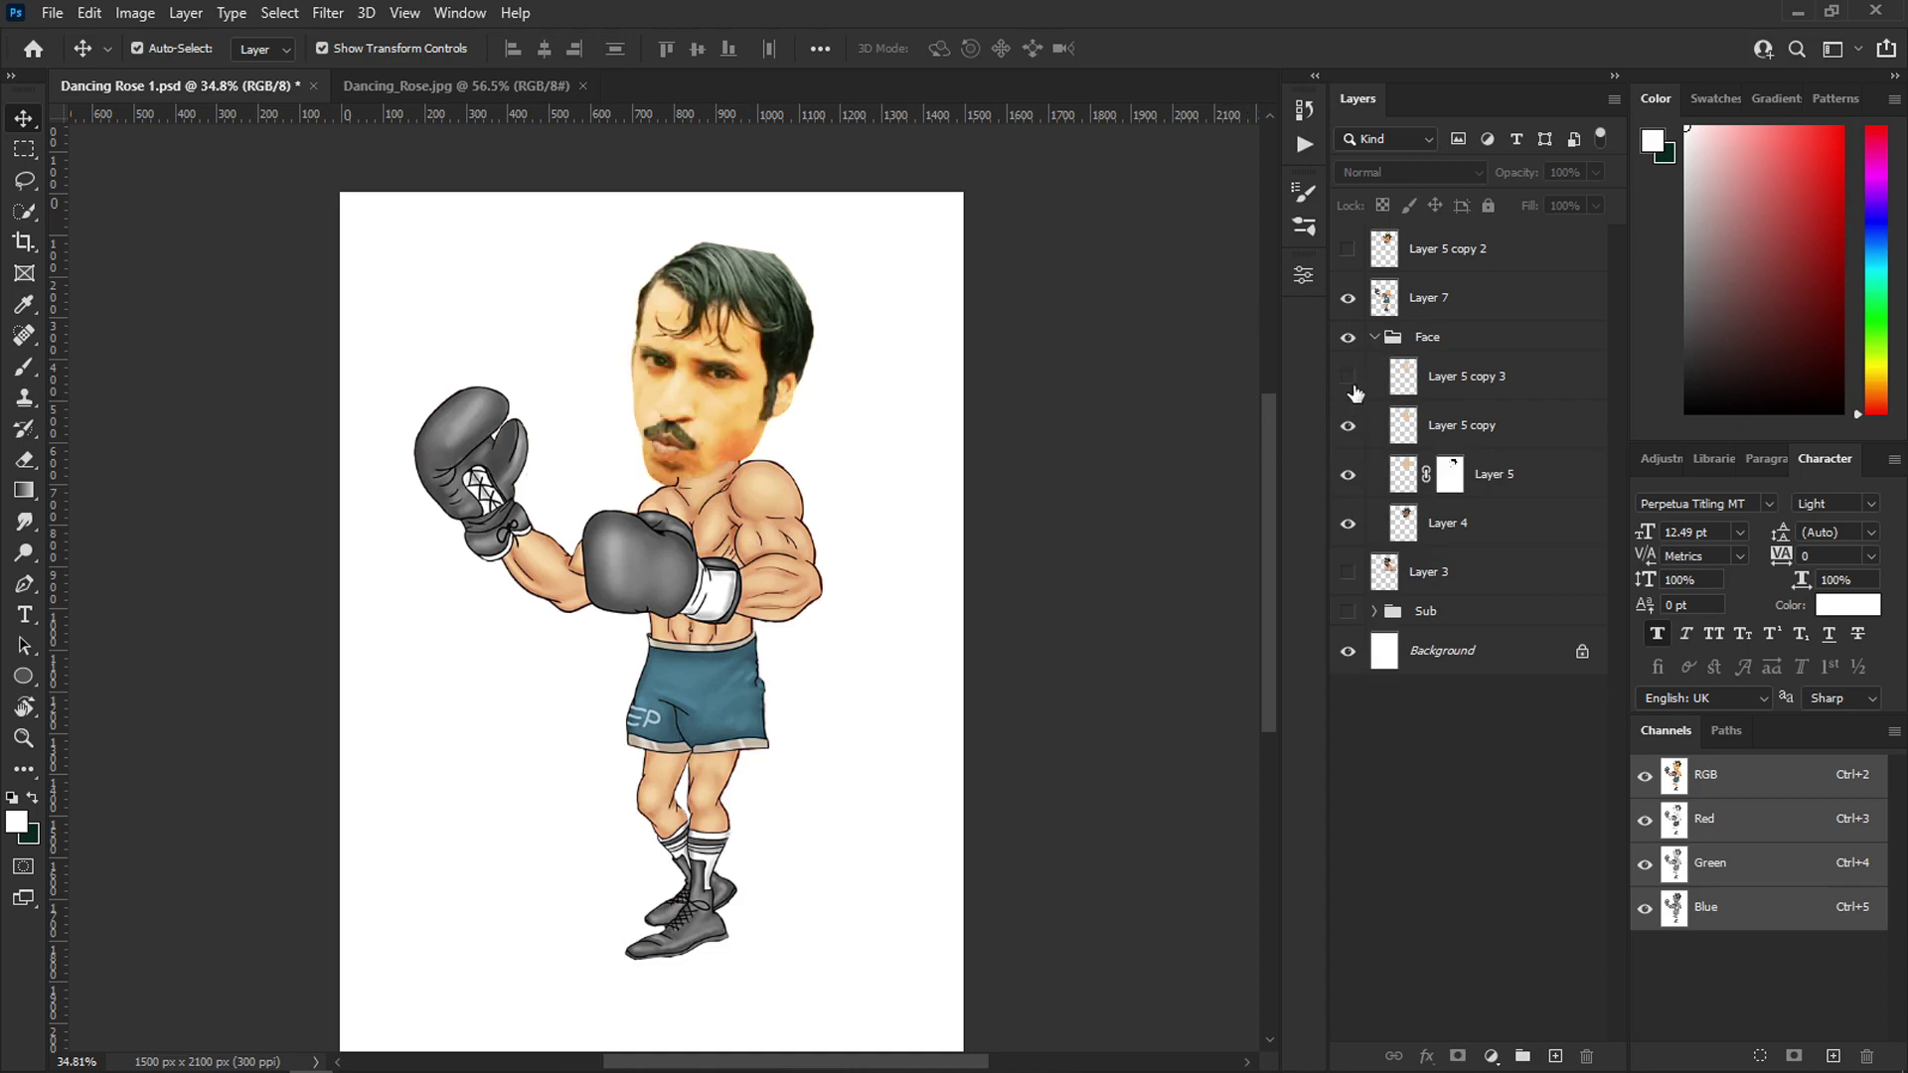
pyautogui.click(1347, 377)
pyautogui.click(1375, 337)
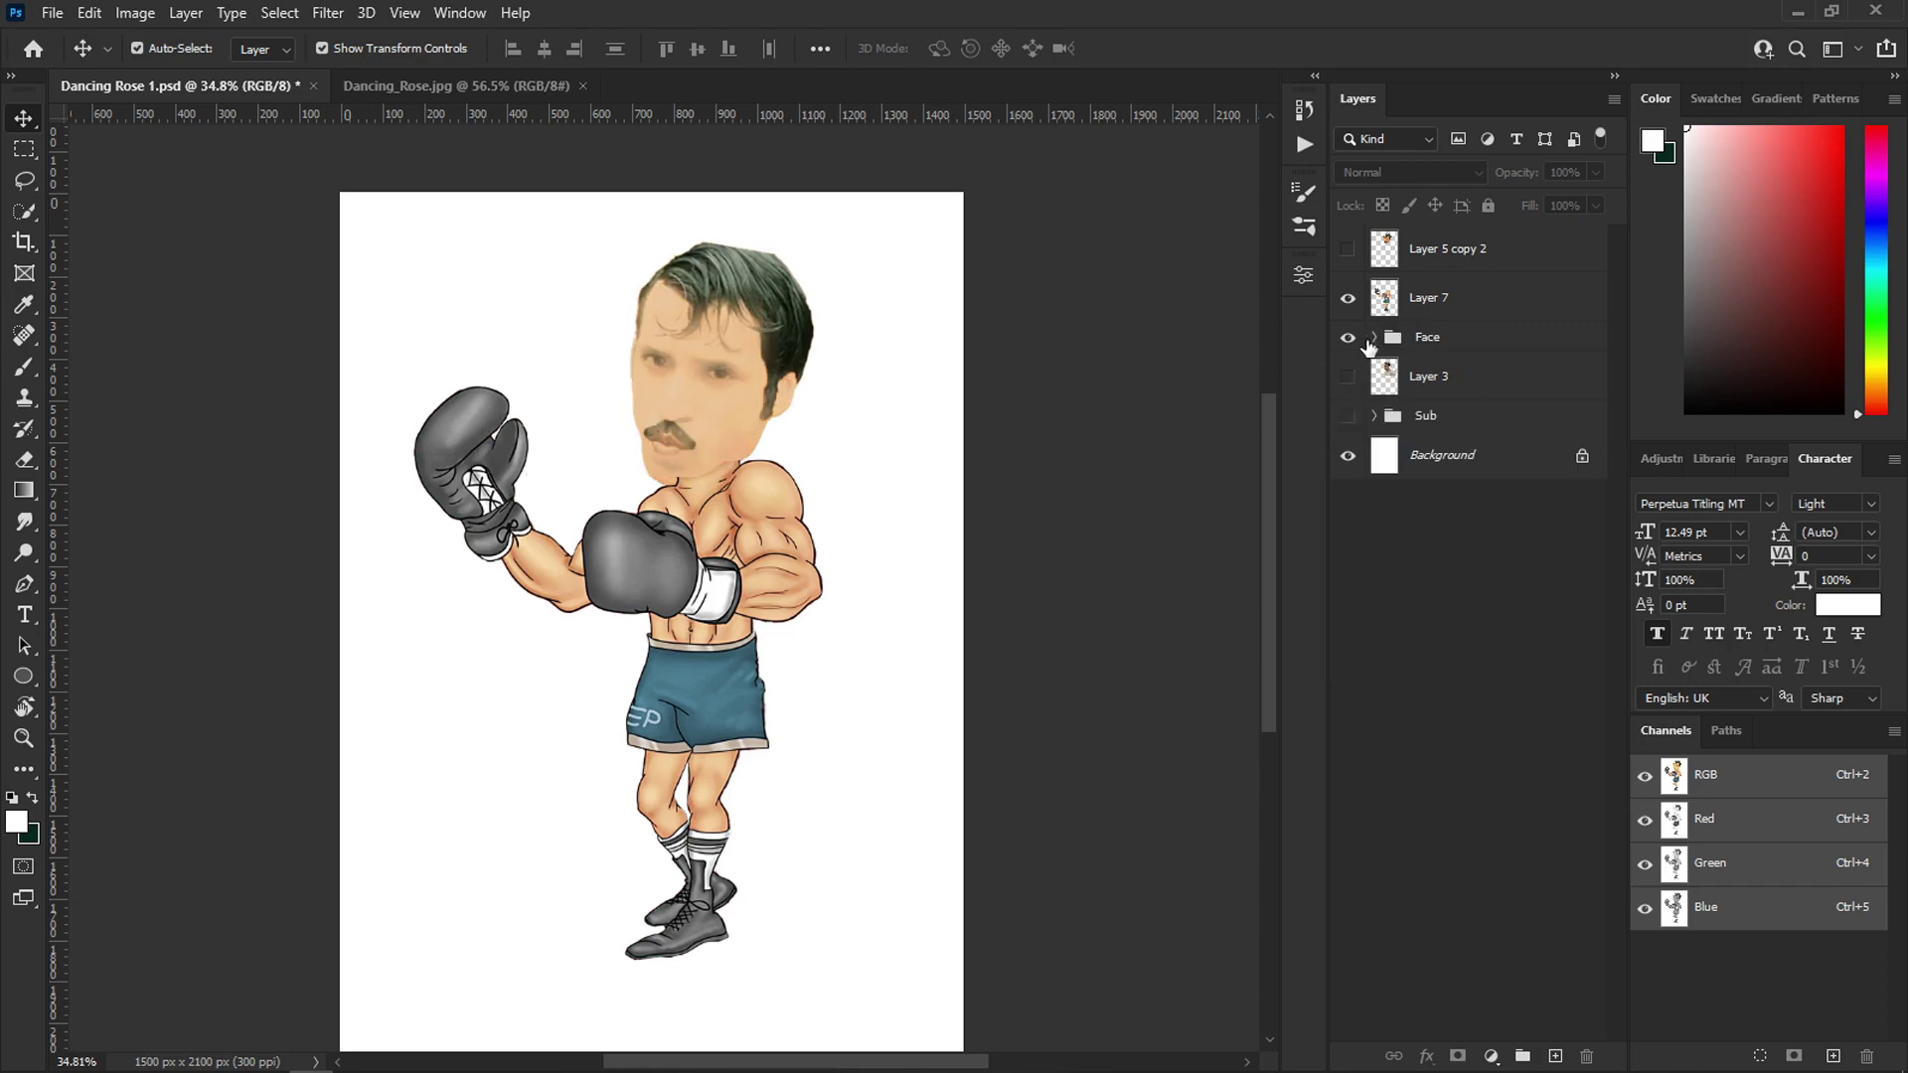
# - Replace the visible Face group with Layer 5 copy 2 and examine the hair and face up close
pyautogui.click(1348, 337)
pyautogui.click(1347, 248)
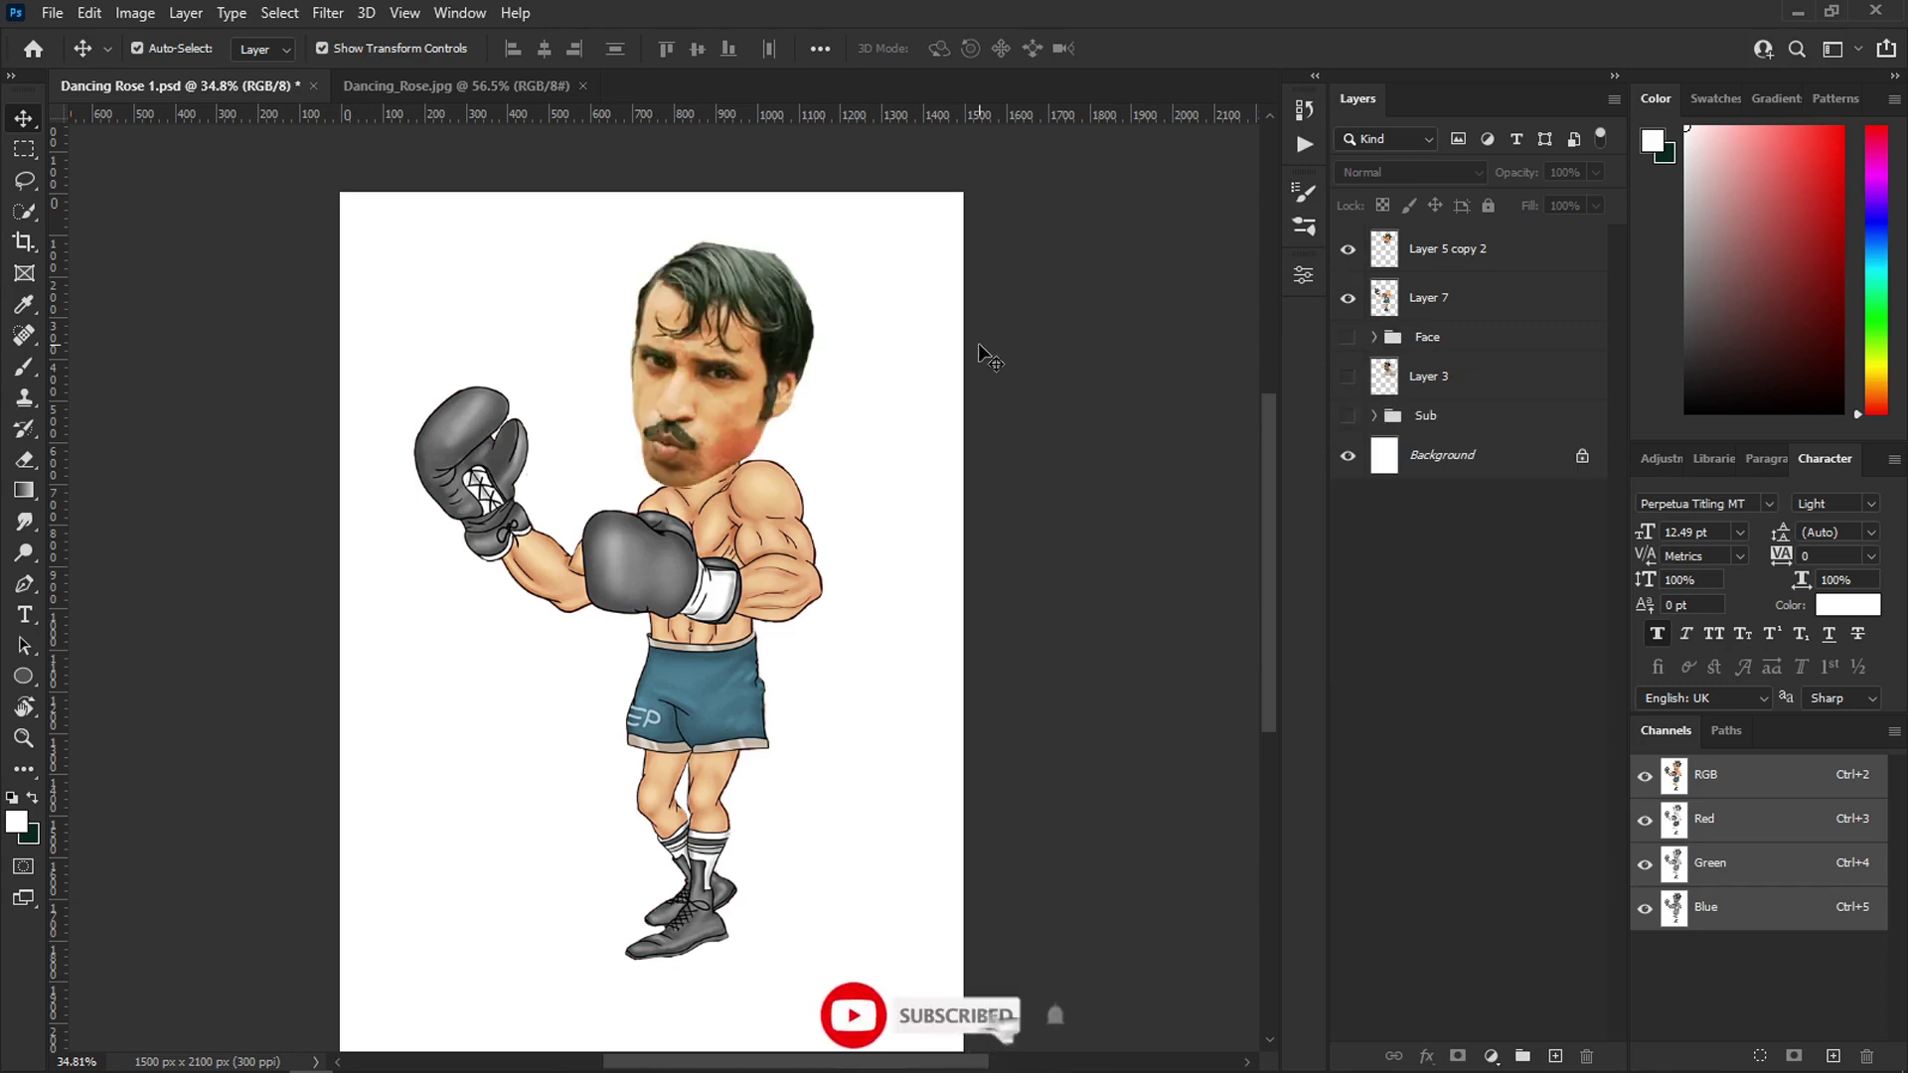
pyautogui.scroll(1, 756, 277)
pyautogui.scroll(12, 755, 269)
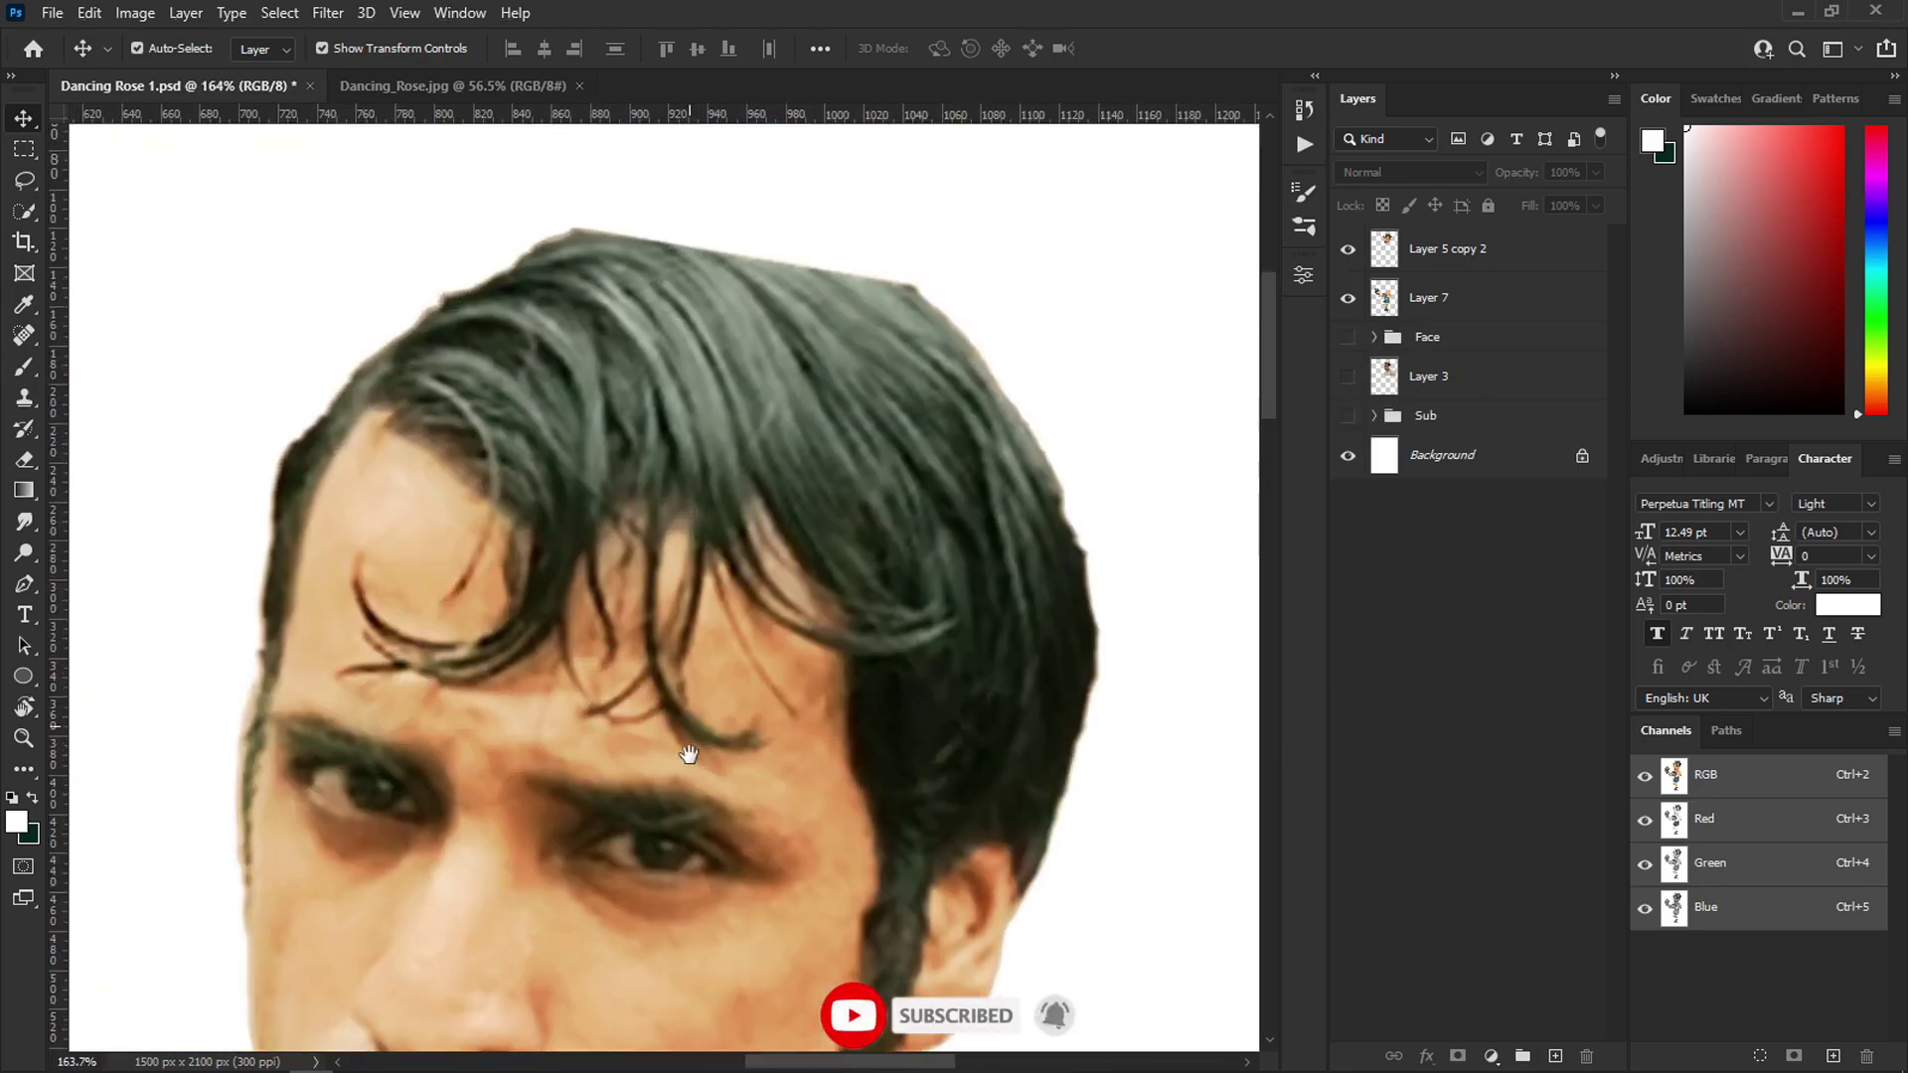
pyautogui.moveTo(686, 755); pyautogui.dragTo(786, 673)
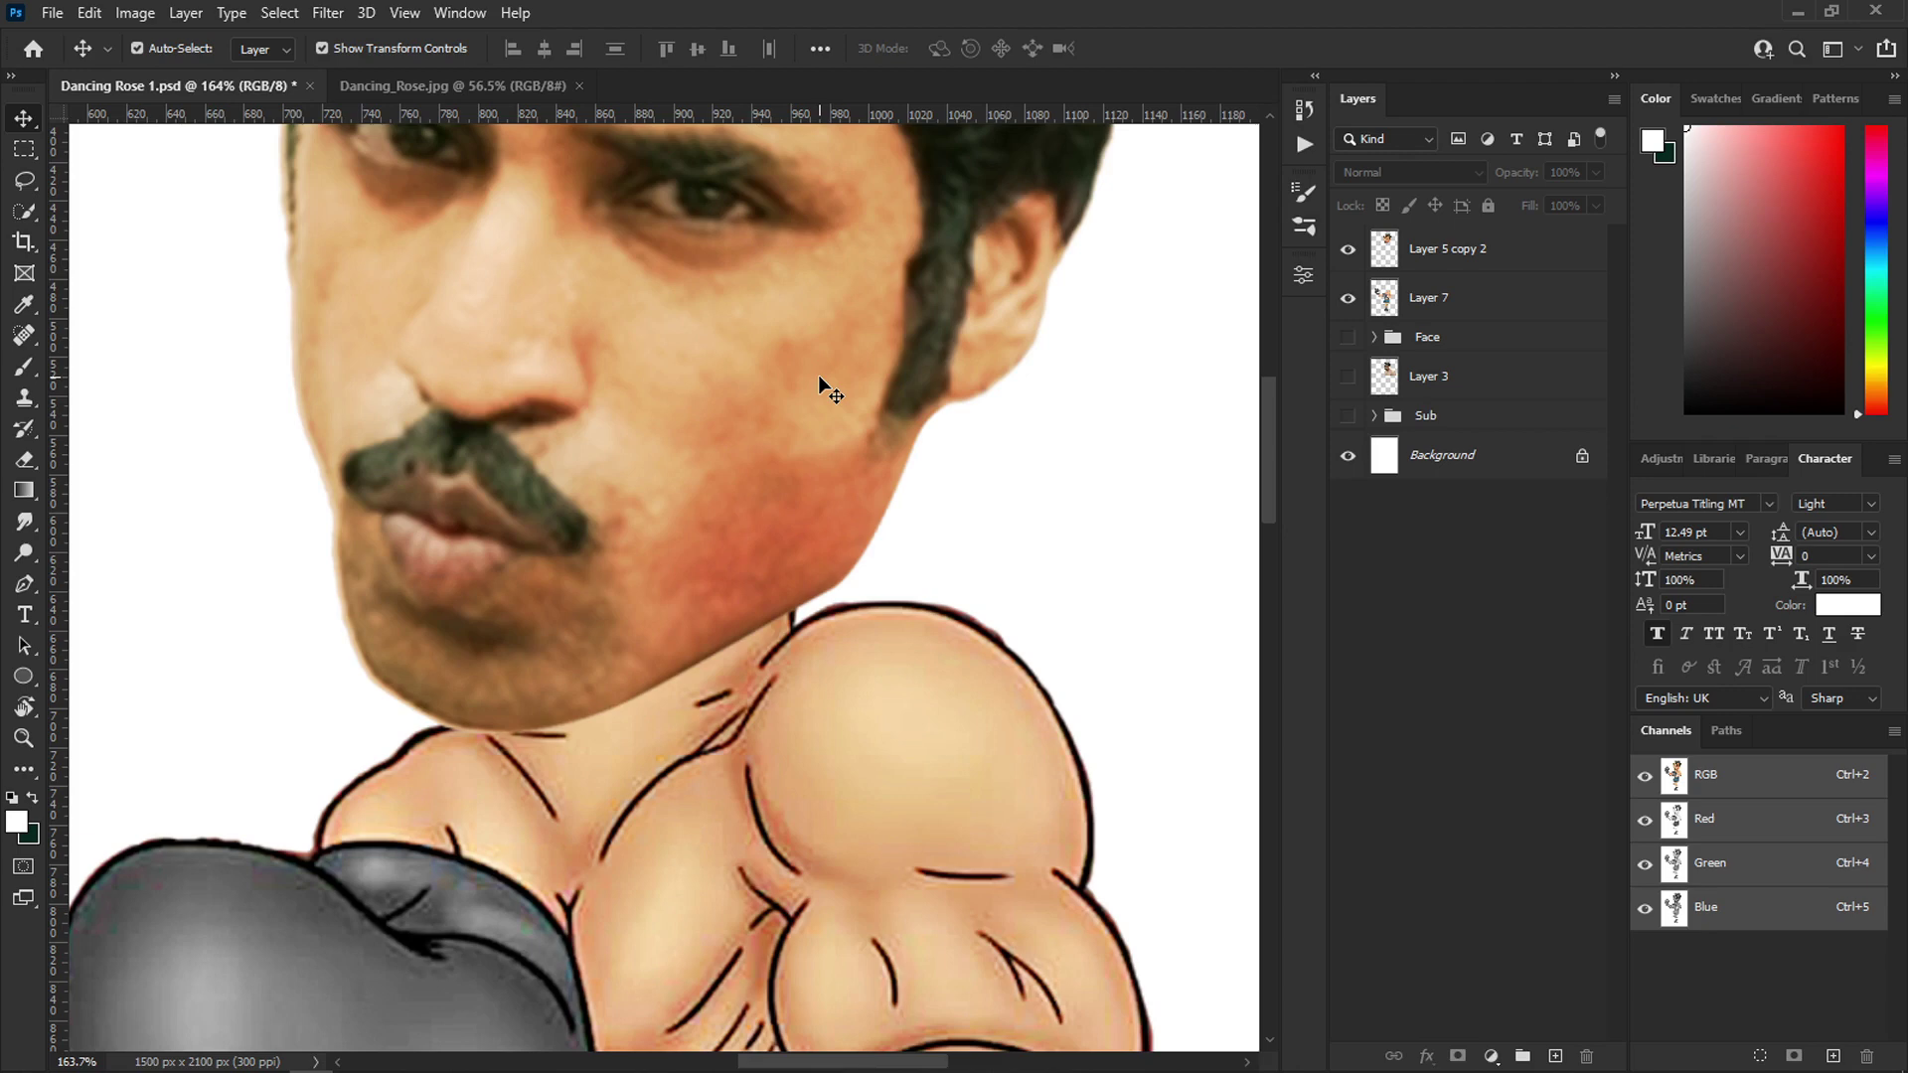
# - Expand and show the Face group with its Layer 5 copy and Layer 5 copy 3 hidden
pyautogui.click(1377, 338)
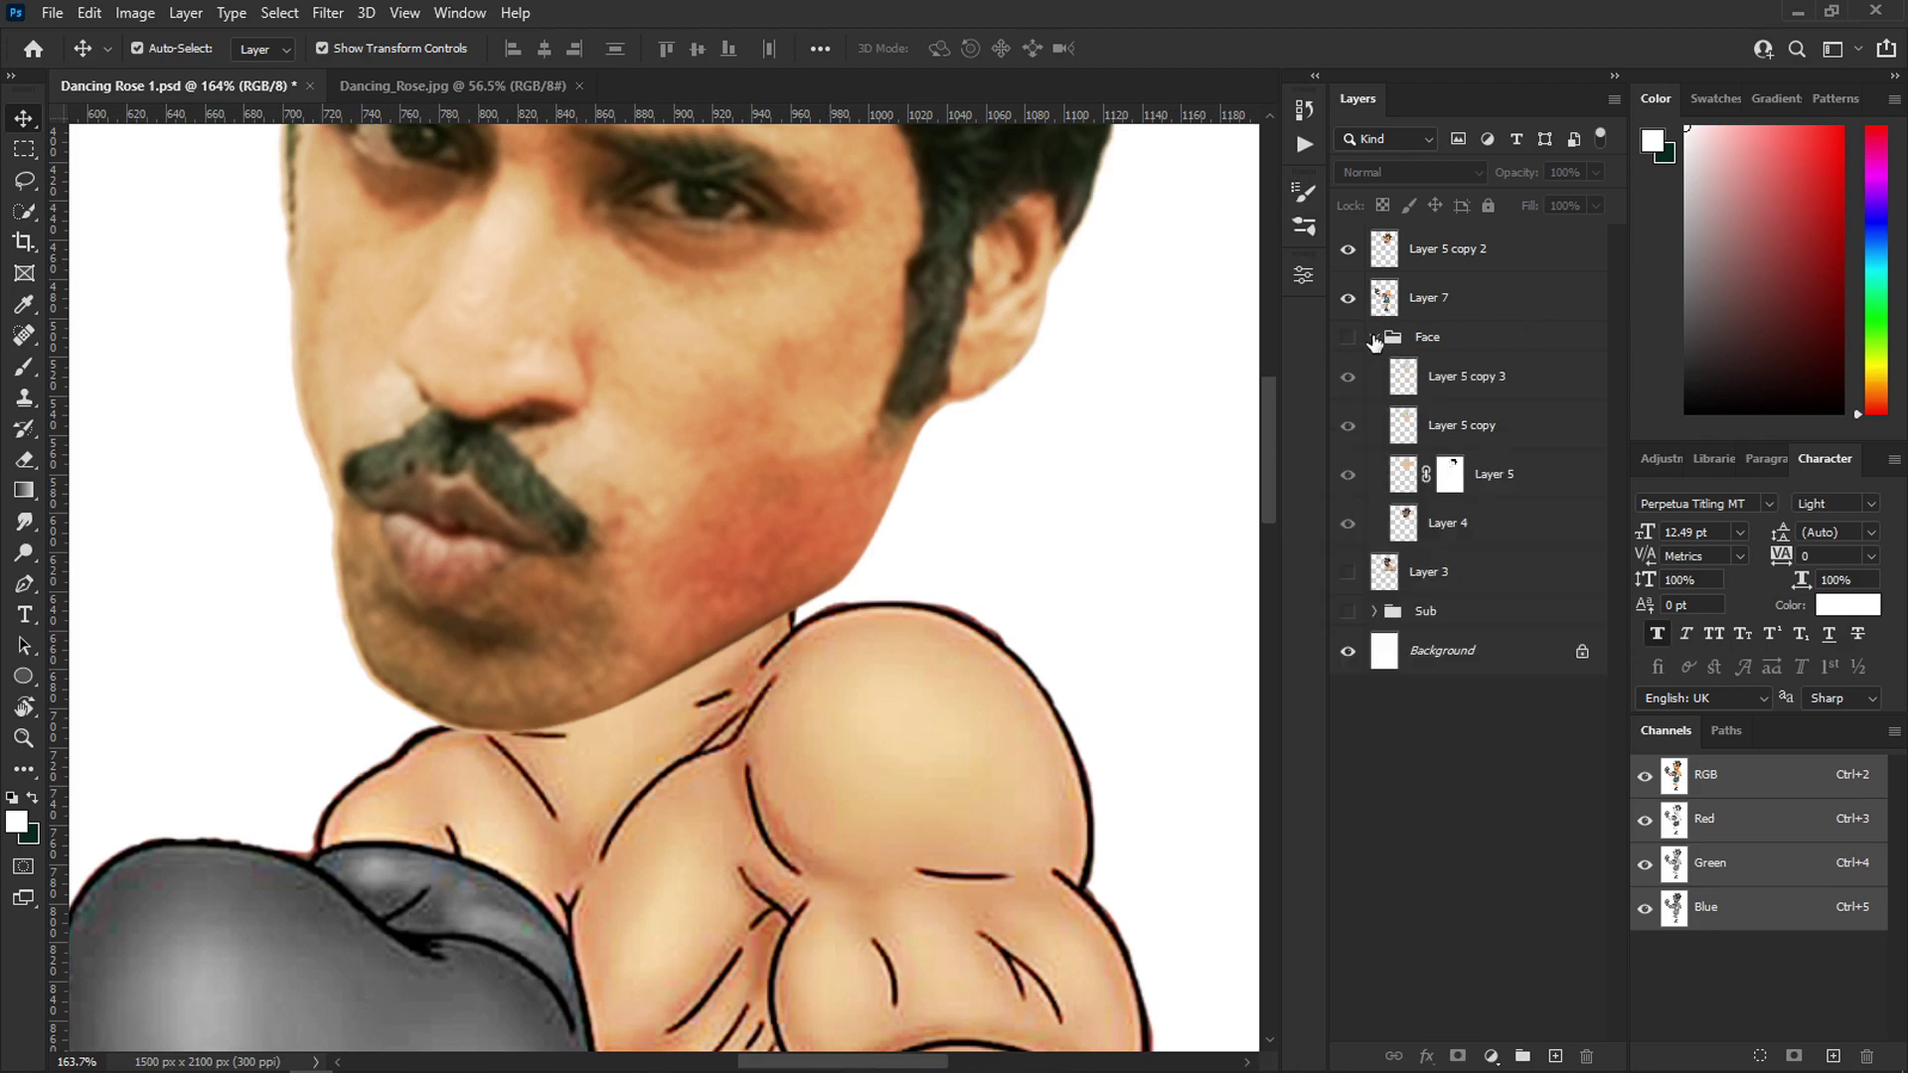
pyautogui.click(1348, 337)
pyautogui.scroll(-4, 868, 650)
pyautogui.scroll(3, 869, 650)
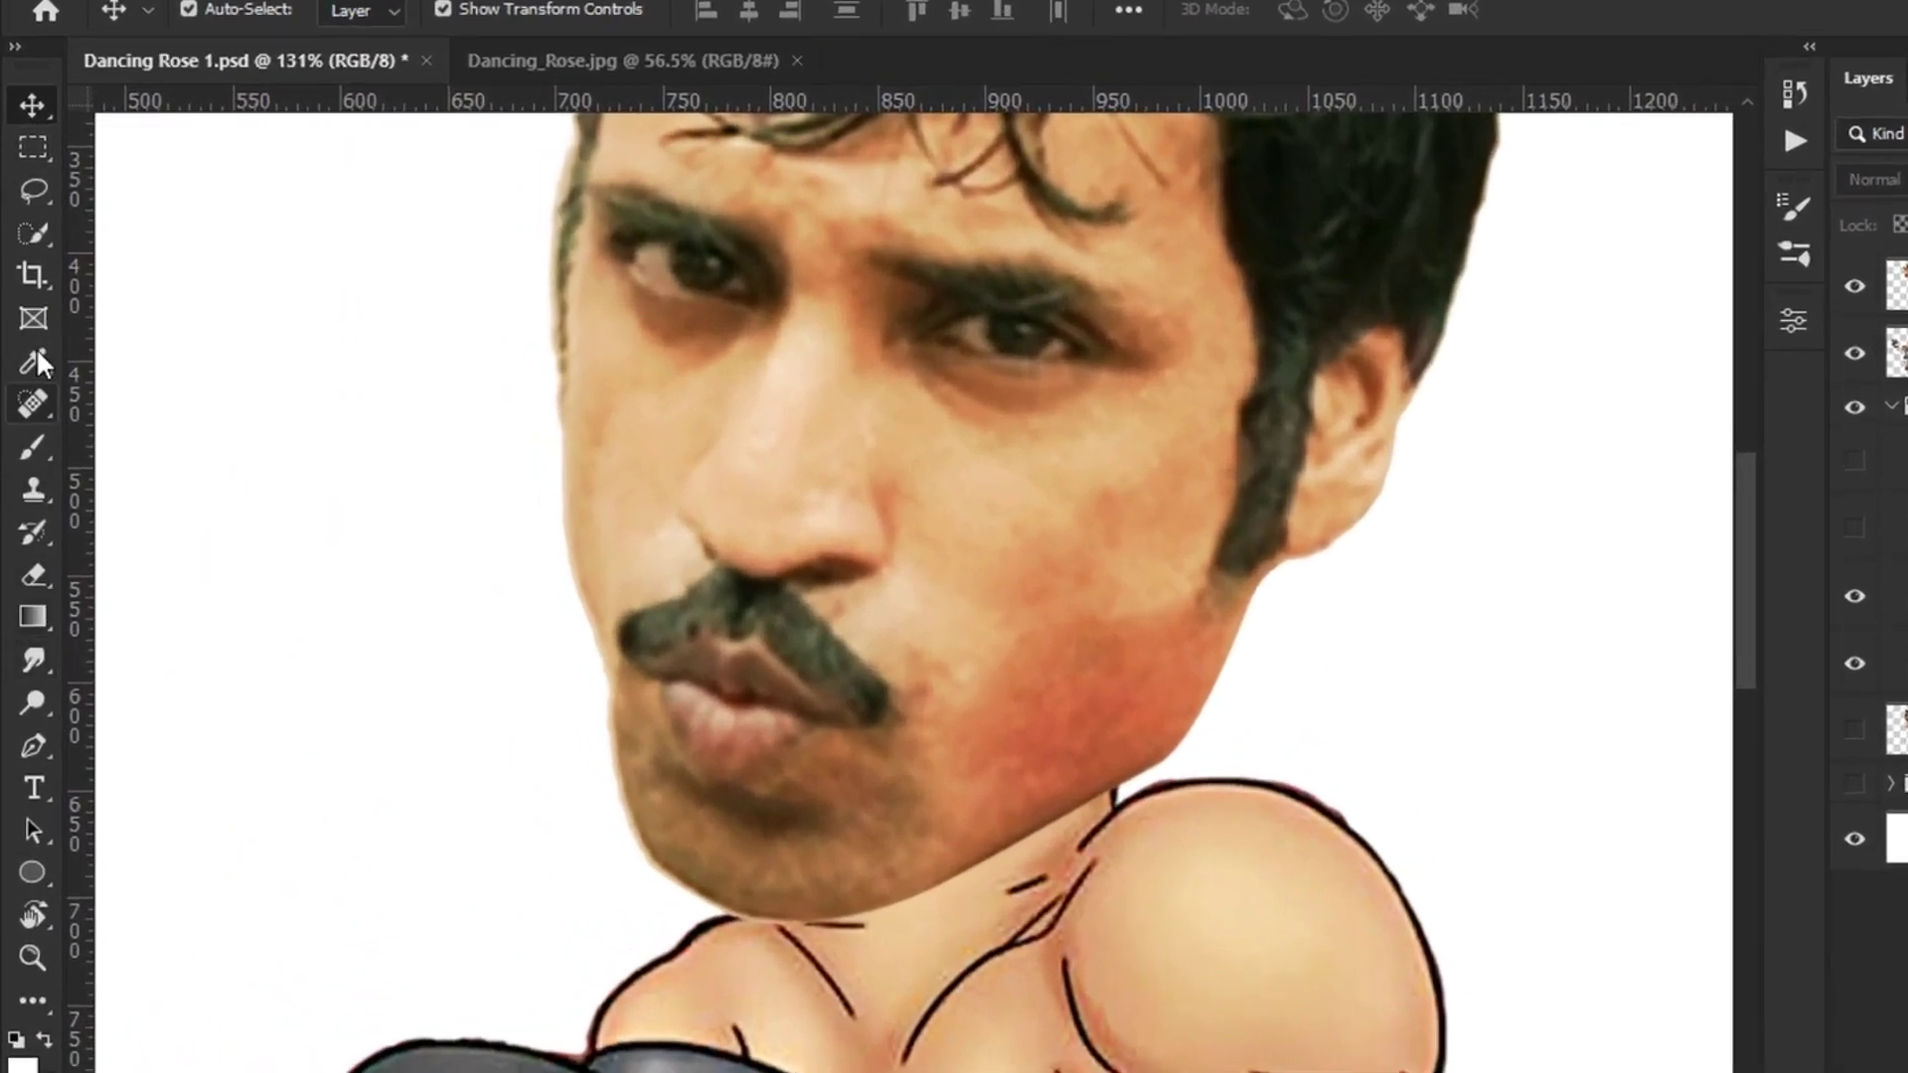
# - Sample the light skin tone of the boxer's shoulder as the foreground colour with the Eyedropper
pyautogui.click(35, 360)
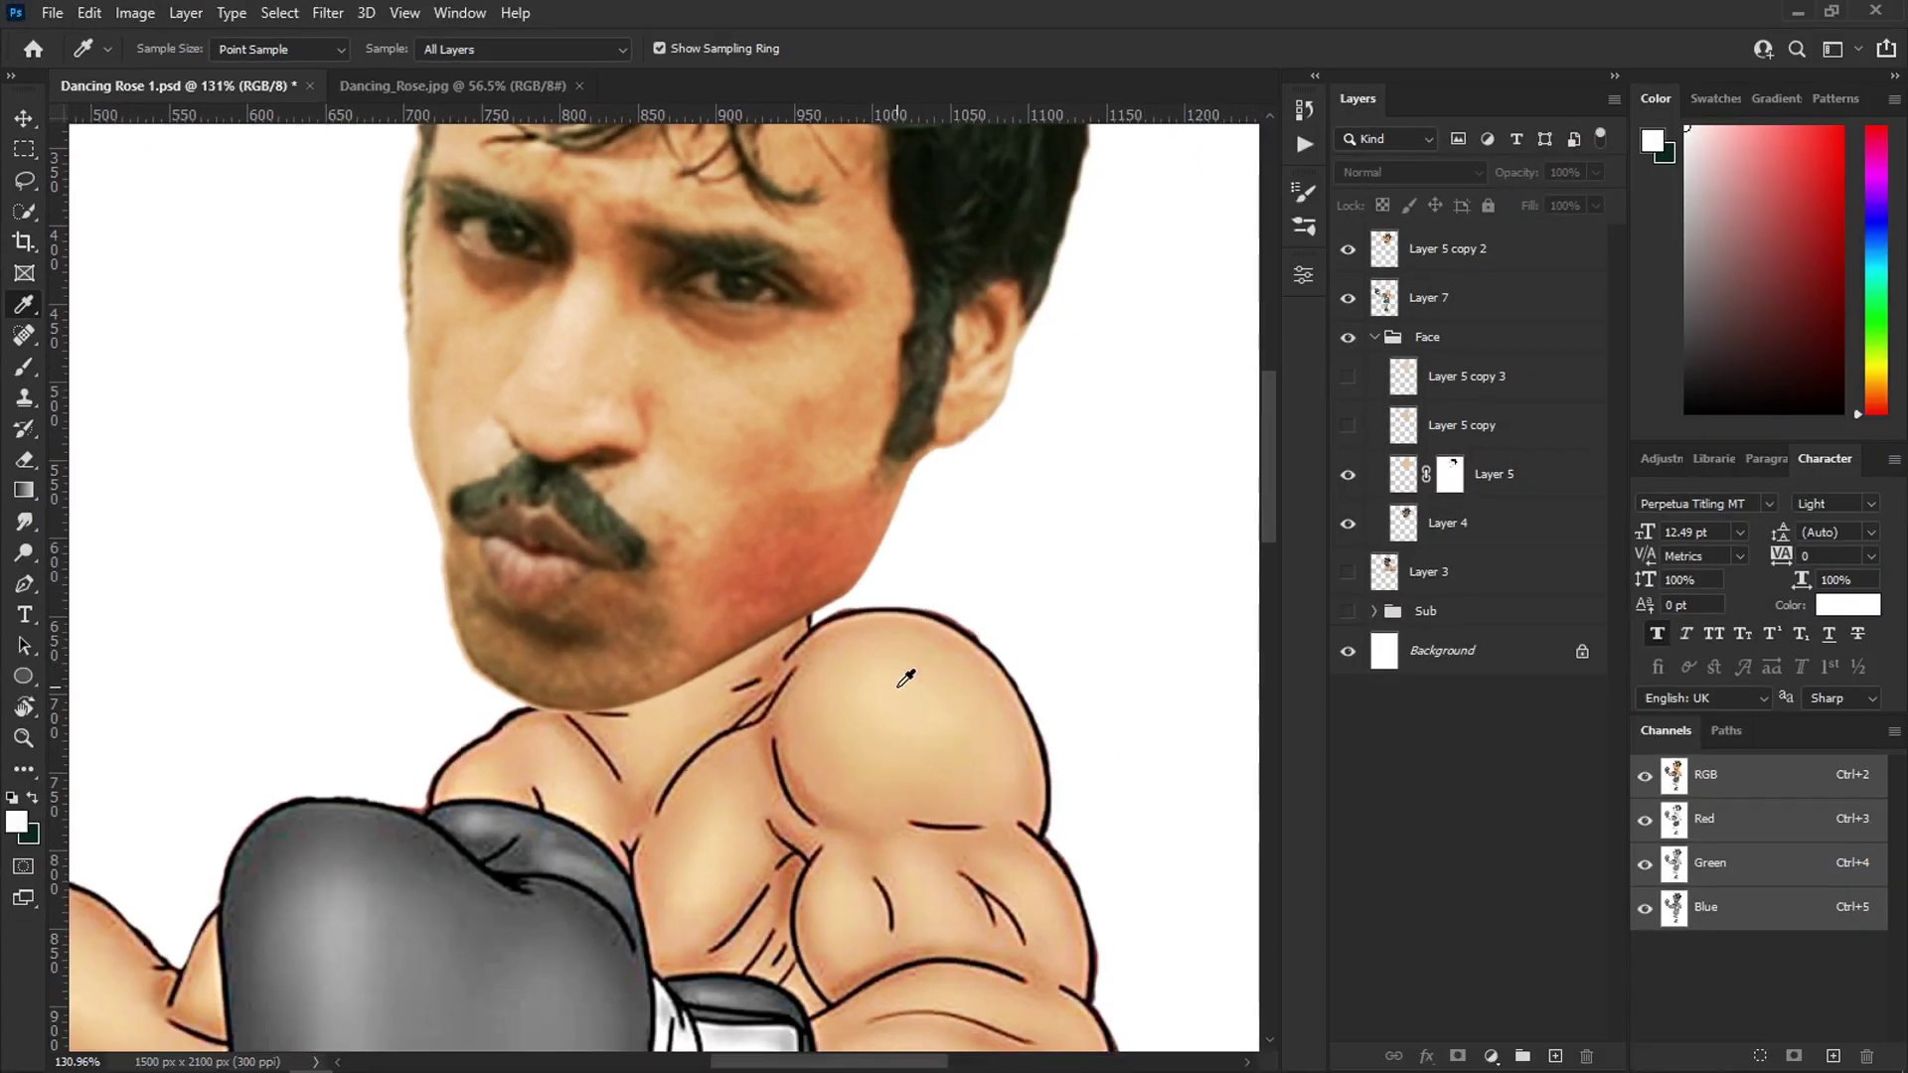
pyautogui.click(902, 682)
pyautogui.click(856, 706)
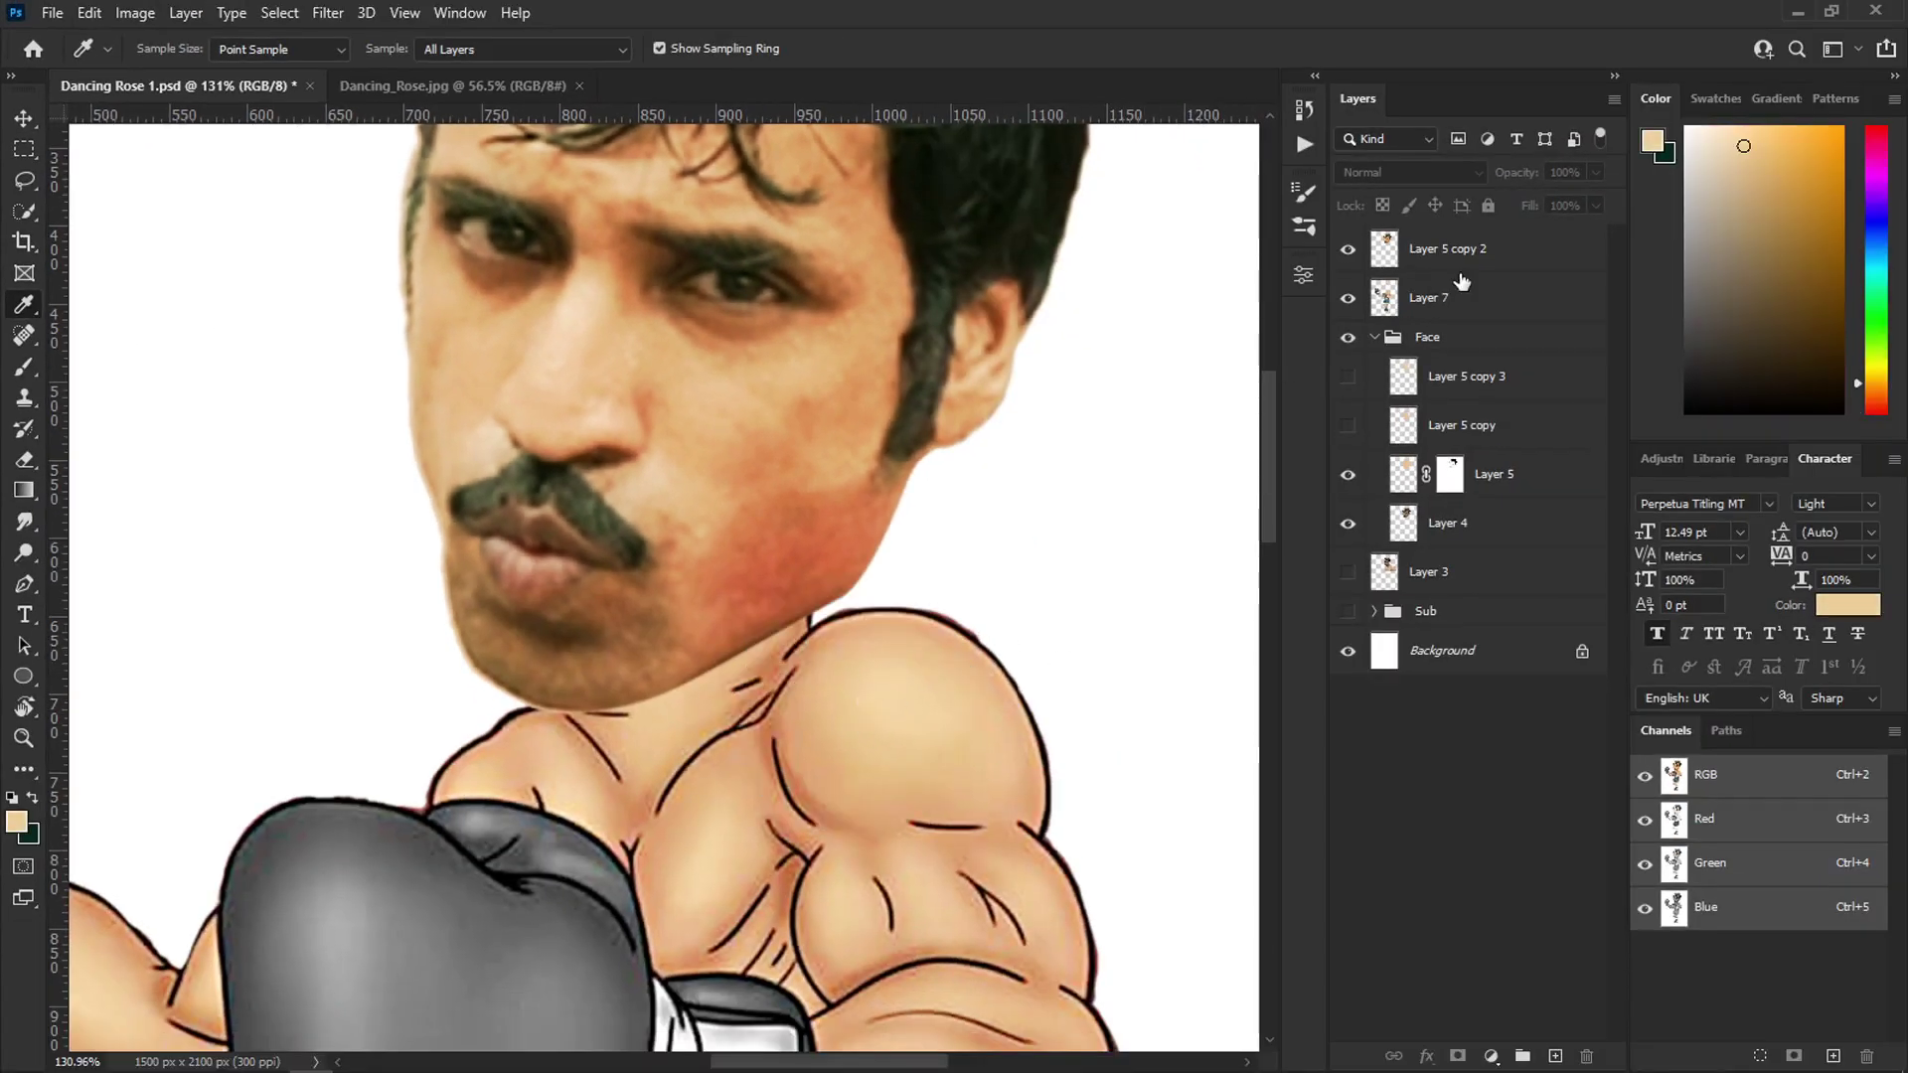
# - Try brushing the sampled skin tone over the face on a new layer, within a selection loaded from Layer 5 copy 2
pyautogui.keyDown('ctrl'); pyautogui.click(1390, 258); pyautogui.keyUp('ctrl')
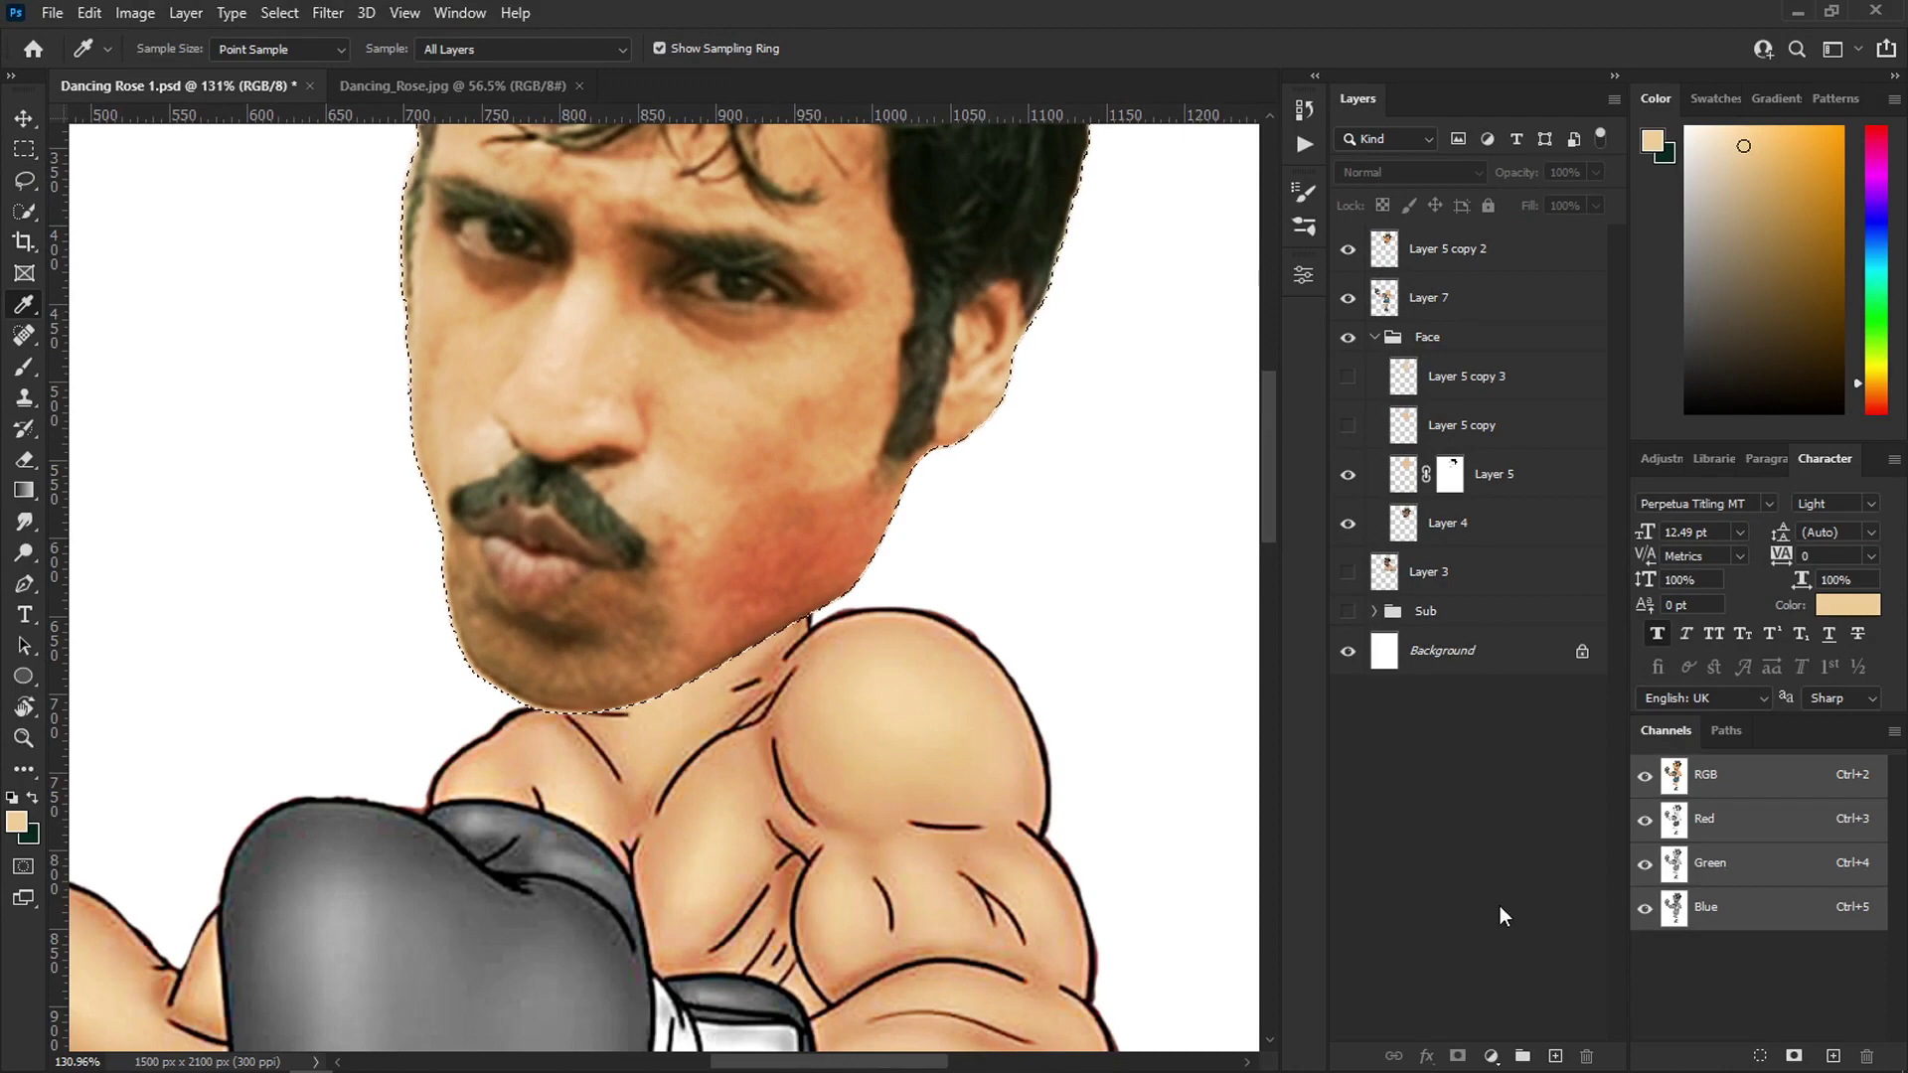
pyautogui.hotkey('ctrl', 'shift', 'alt', 'n')
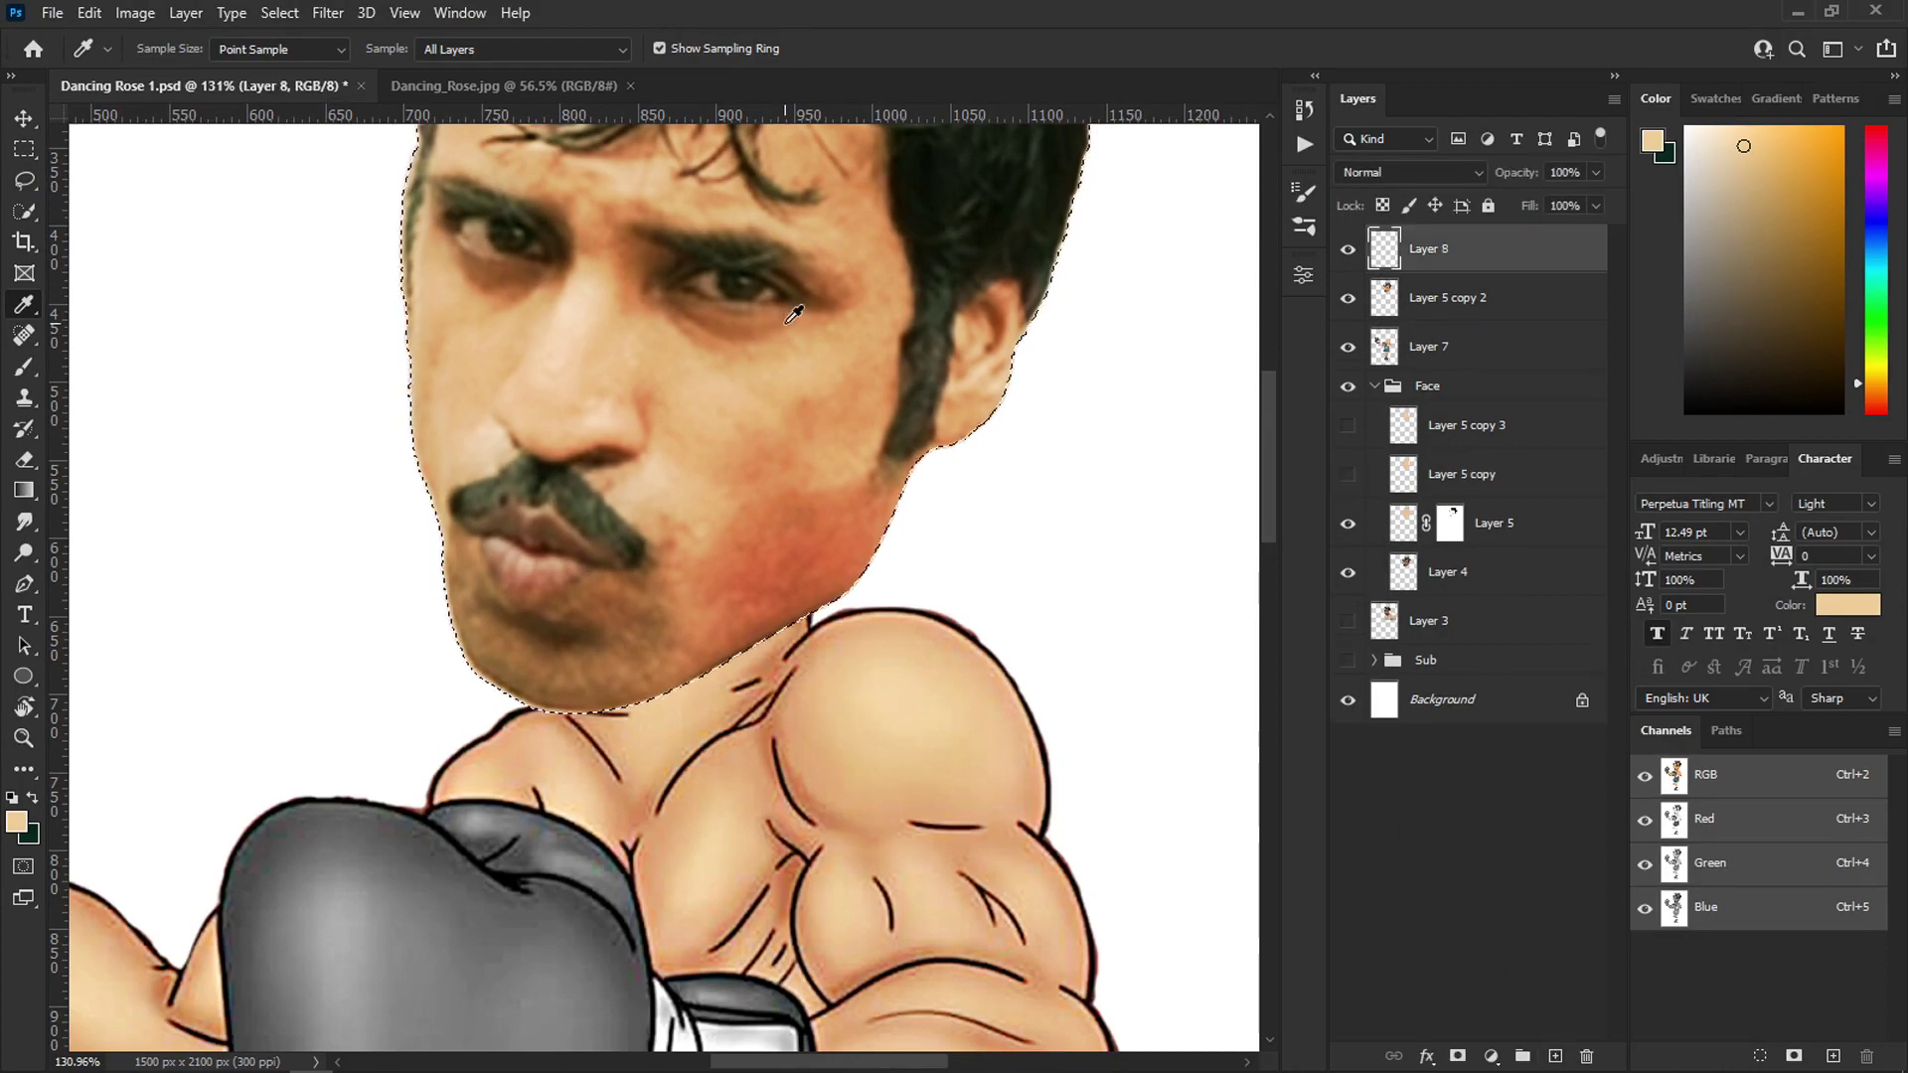
pyautogui.press('b')
pyautogui.moveTo(596, 362)
pyautogui.mouseDown()
pyautogui.moveTo(873, 413)
pyautogui.moveTo(898, 319)
pyautogui.moveTo(934, 333)
pyautogui.mouseUp()
pyautogui.hotkey('ctrl', 'z')
# - Delete the new empty layer above Layer 5 copy 2, and collapse and hide the Face group
pyautogui.scroll(-5, 934, 298)
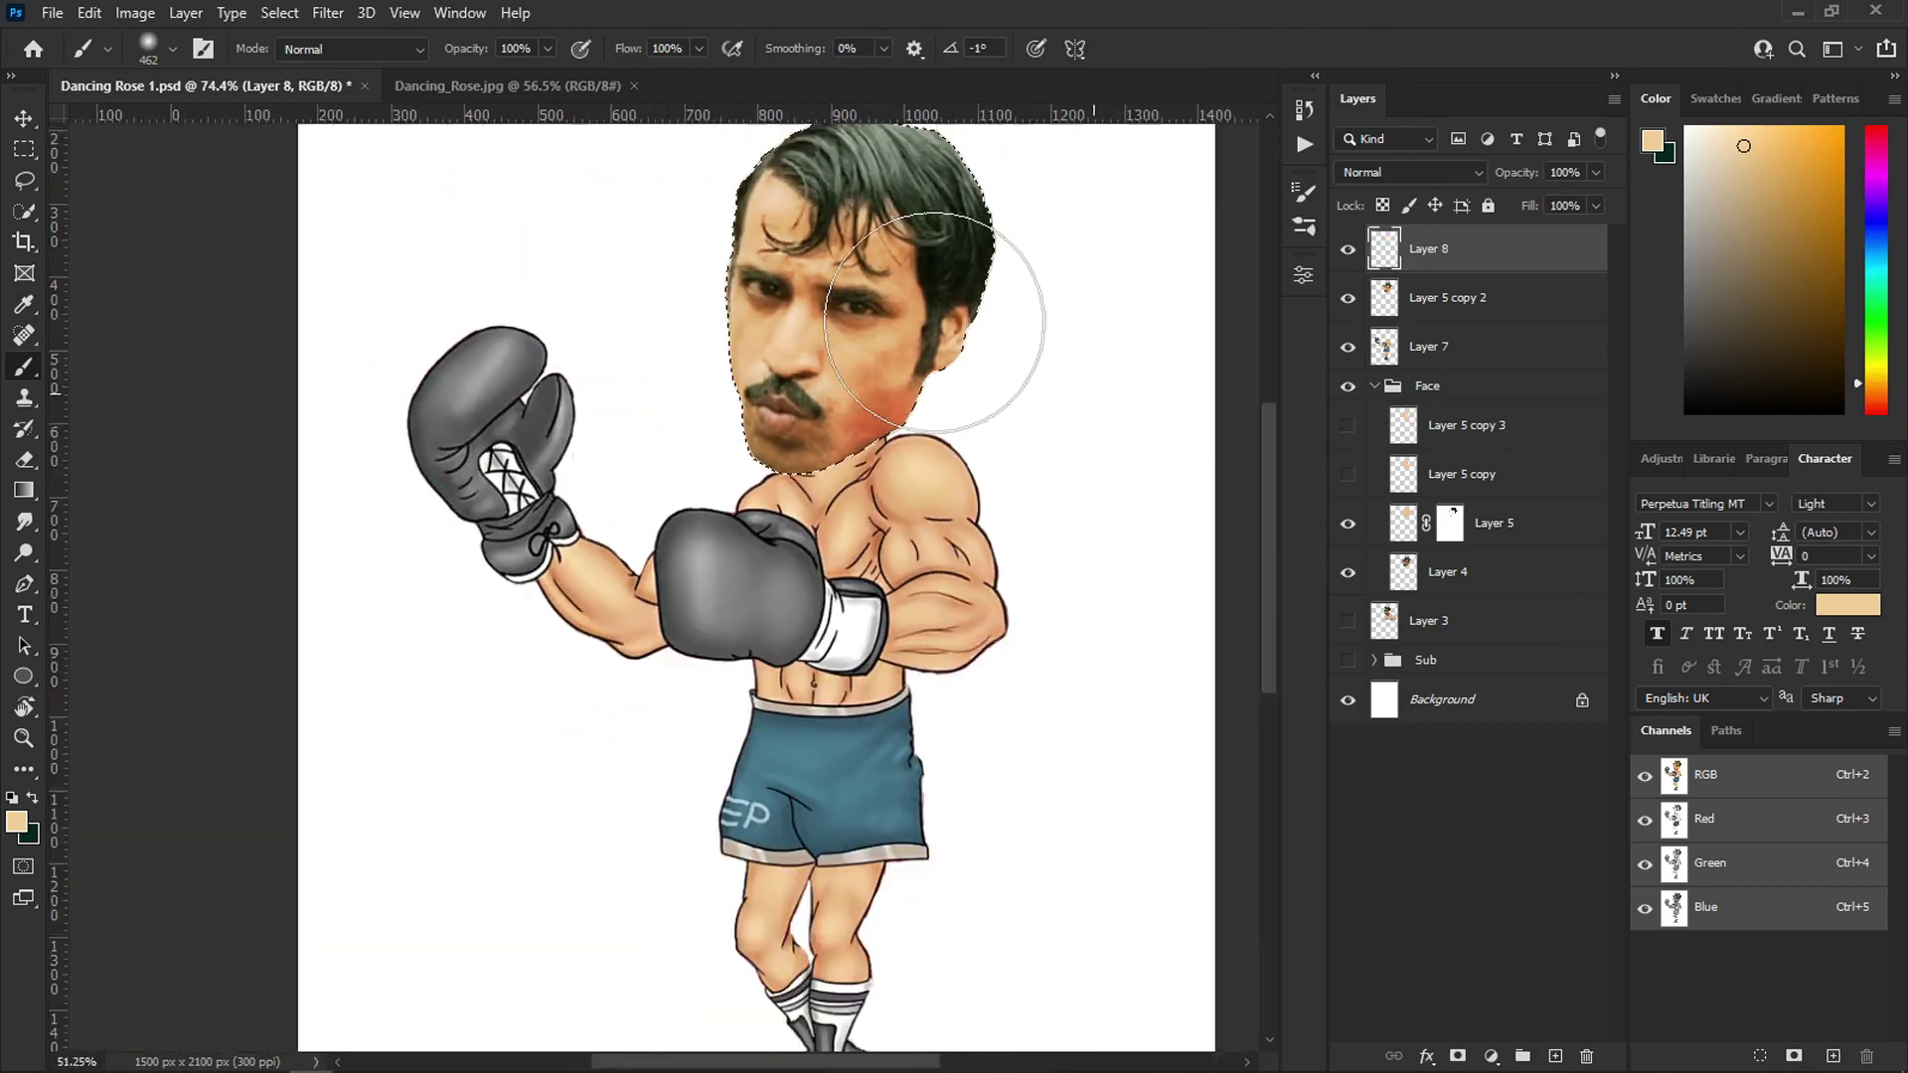
pyautogui.click(1376, 388)
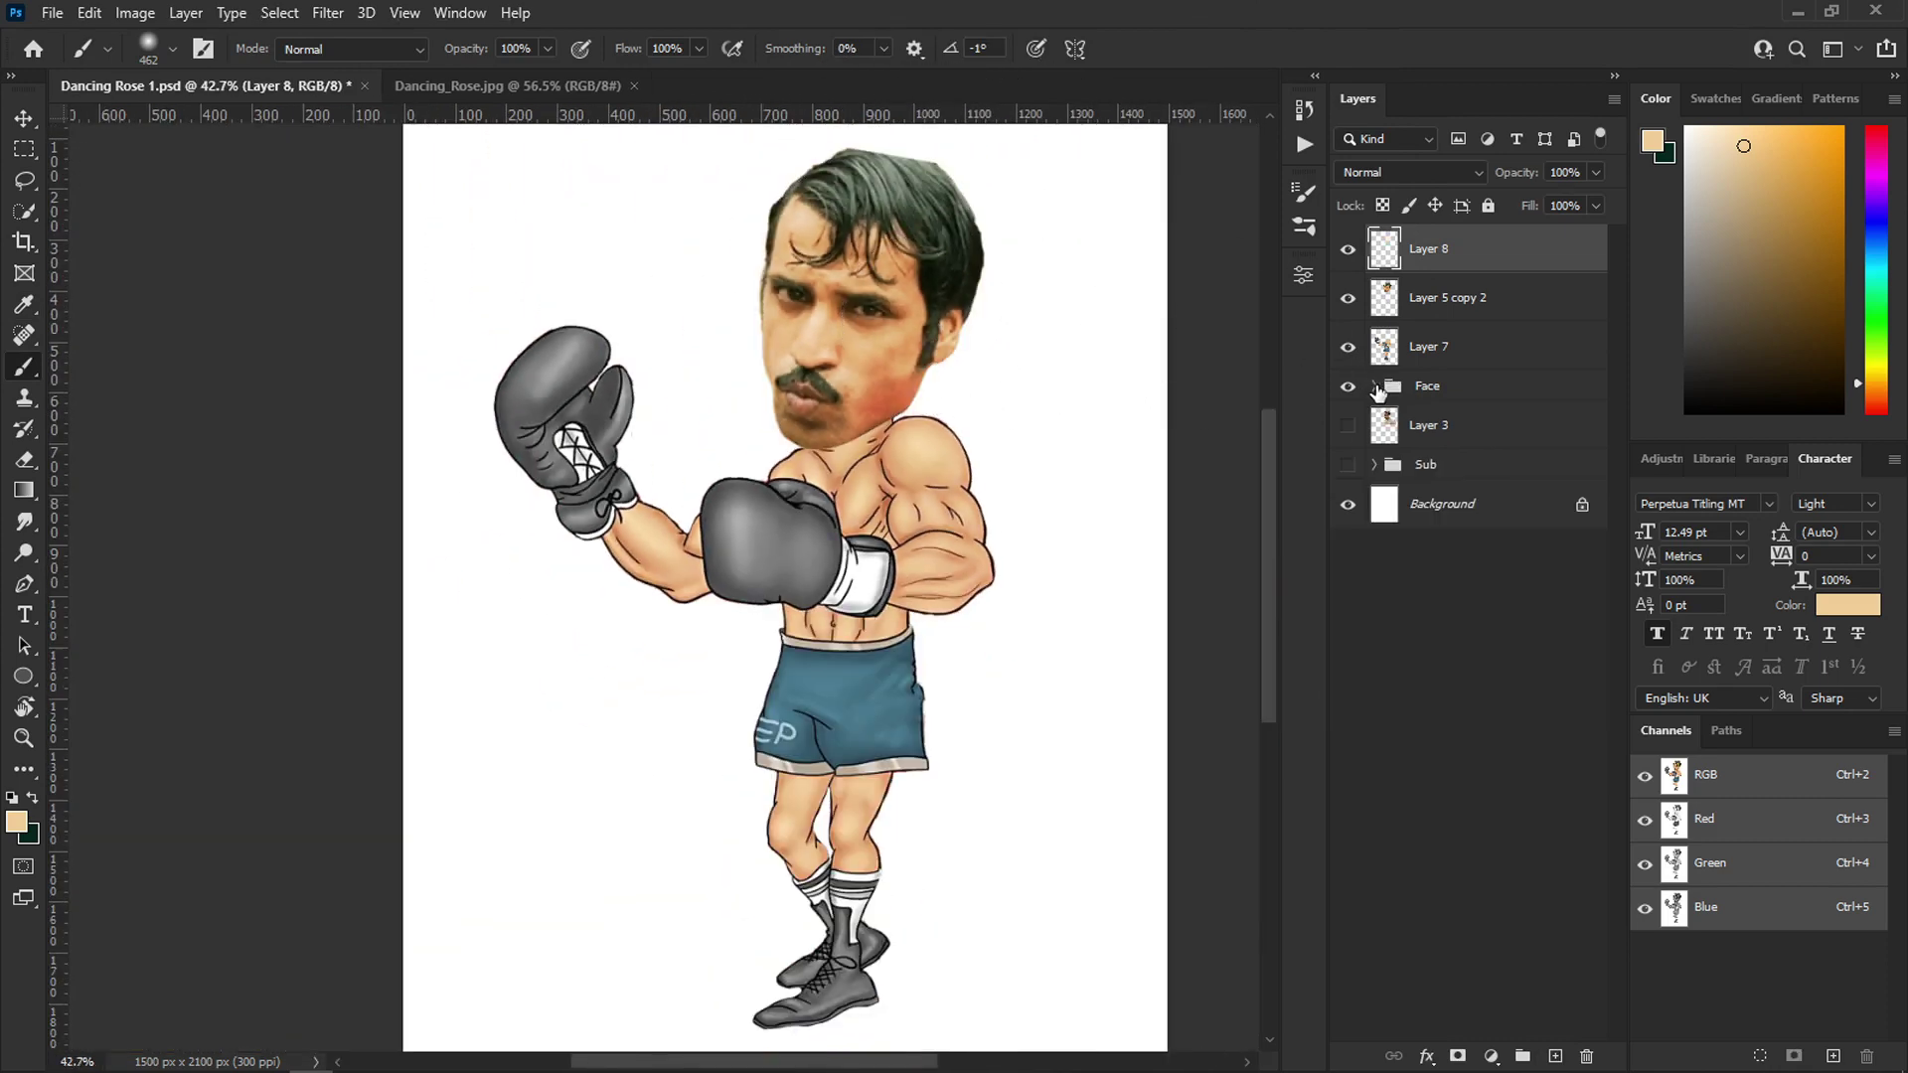
pyautogui.press('Delete')
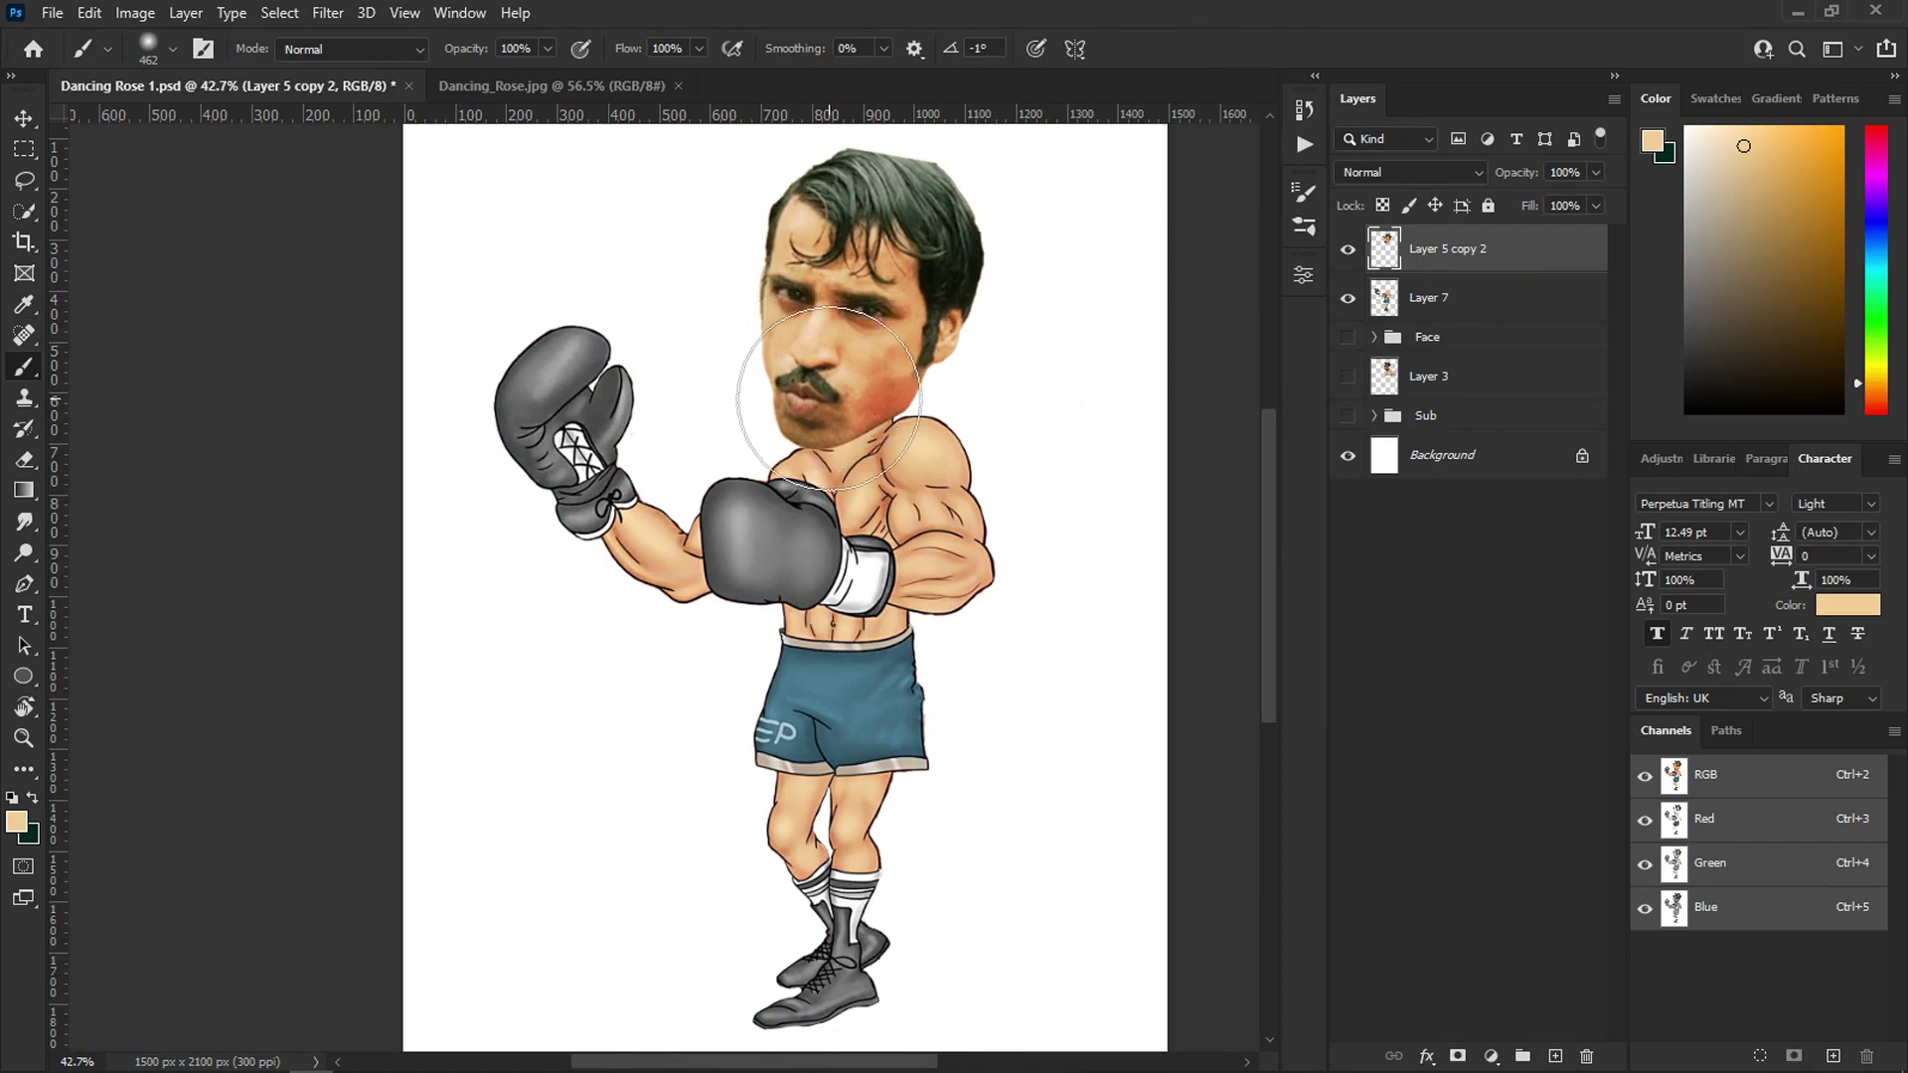
# - Change the colour of the area surrounding the canvas to Medium Gray
pyautogui.press('v')
pyautogui.rightClick(282, 473)
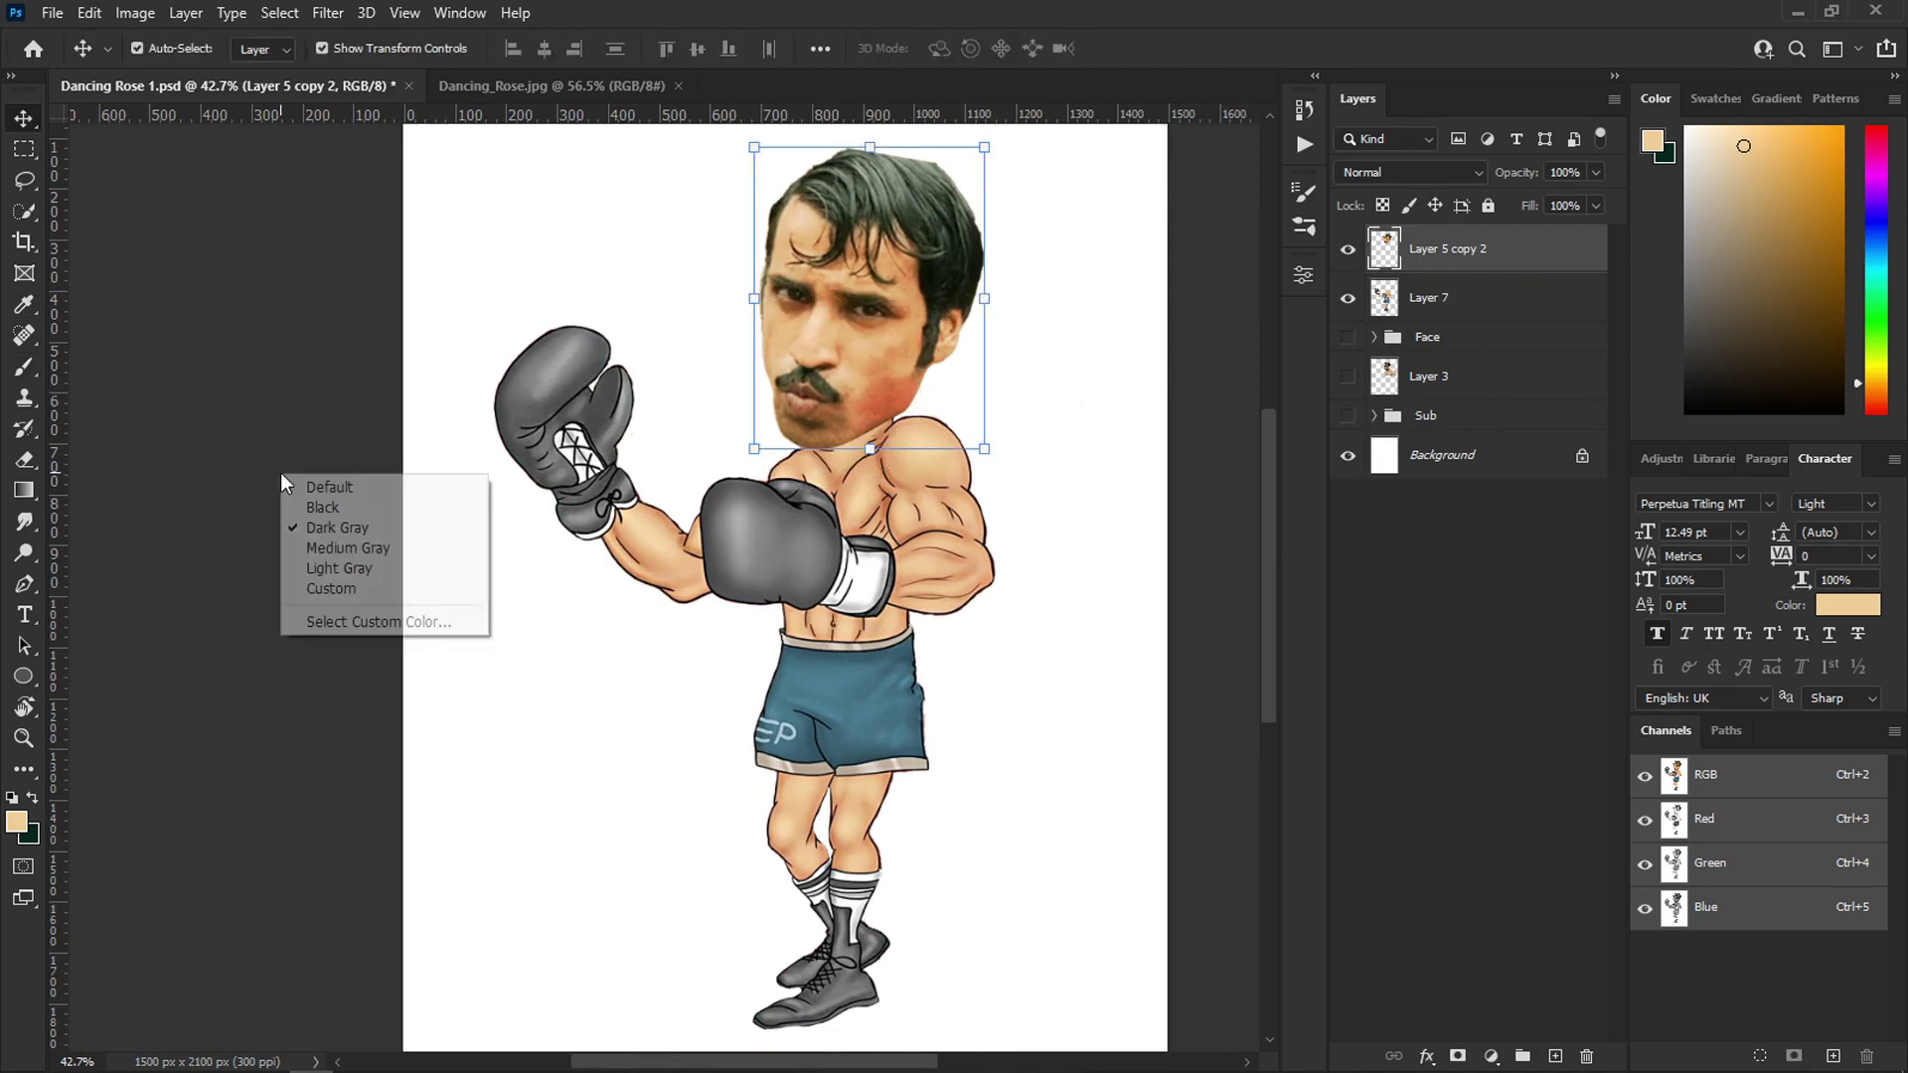
pyautogui.click(374, 549)
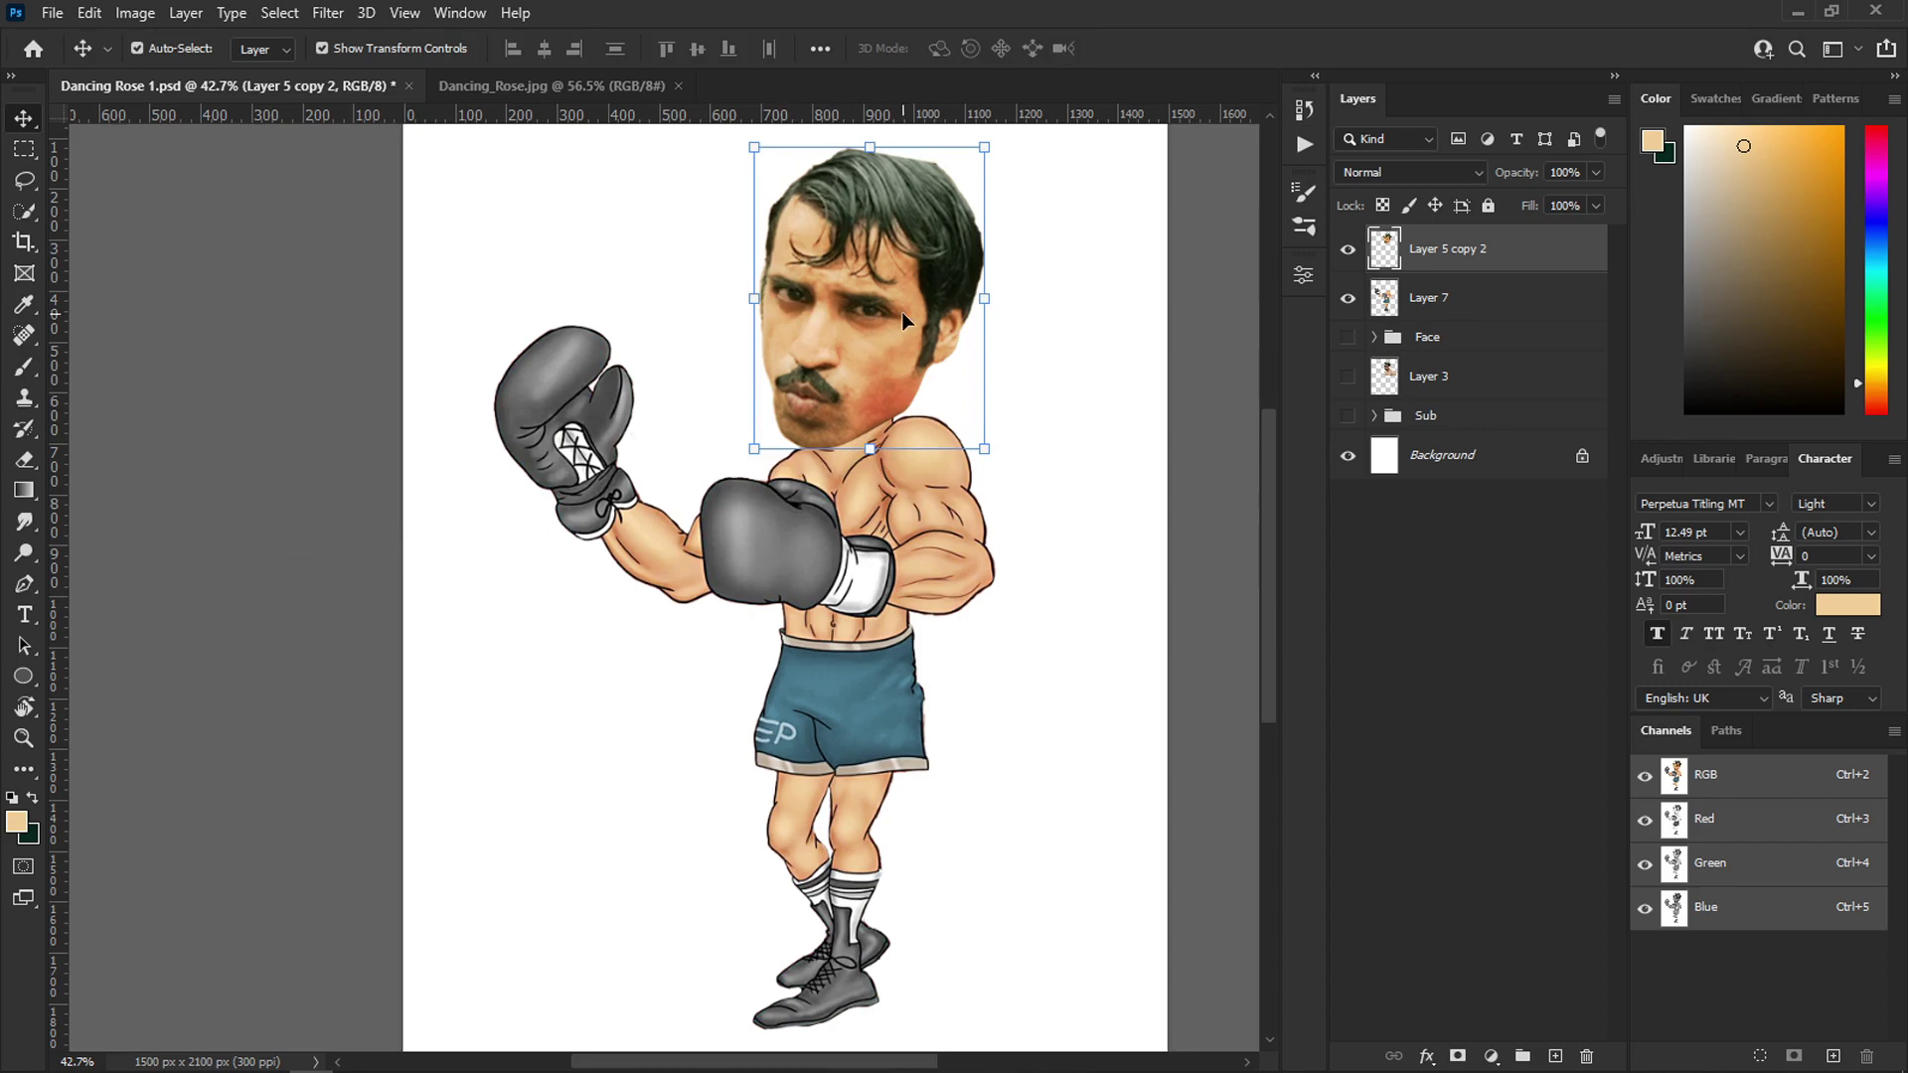
# - Duplicate Layer 5 copy 2 and rename the duplicate as ss
pyautogui.moveTo(1077, 233); pyautogui.dragTo(1066, 365)
pyautogui.scroll(3, 871, 439)
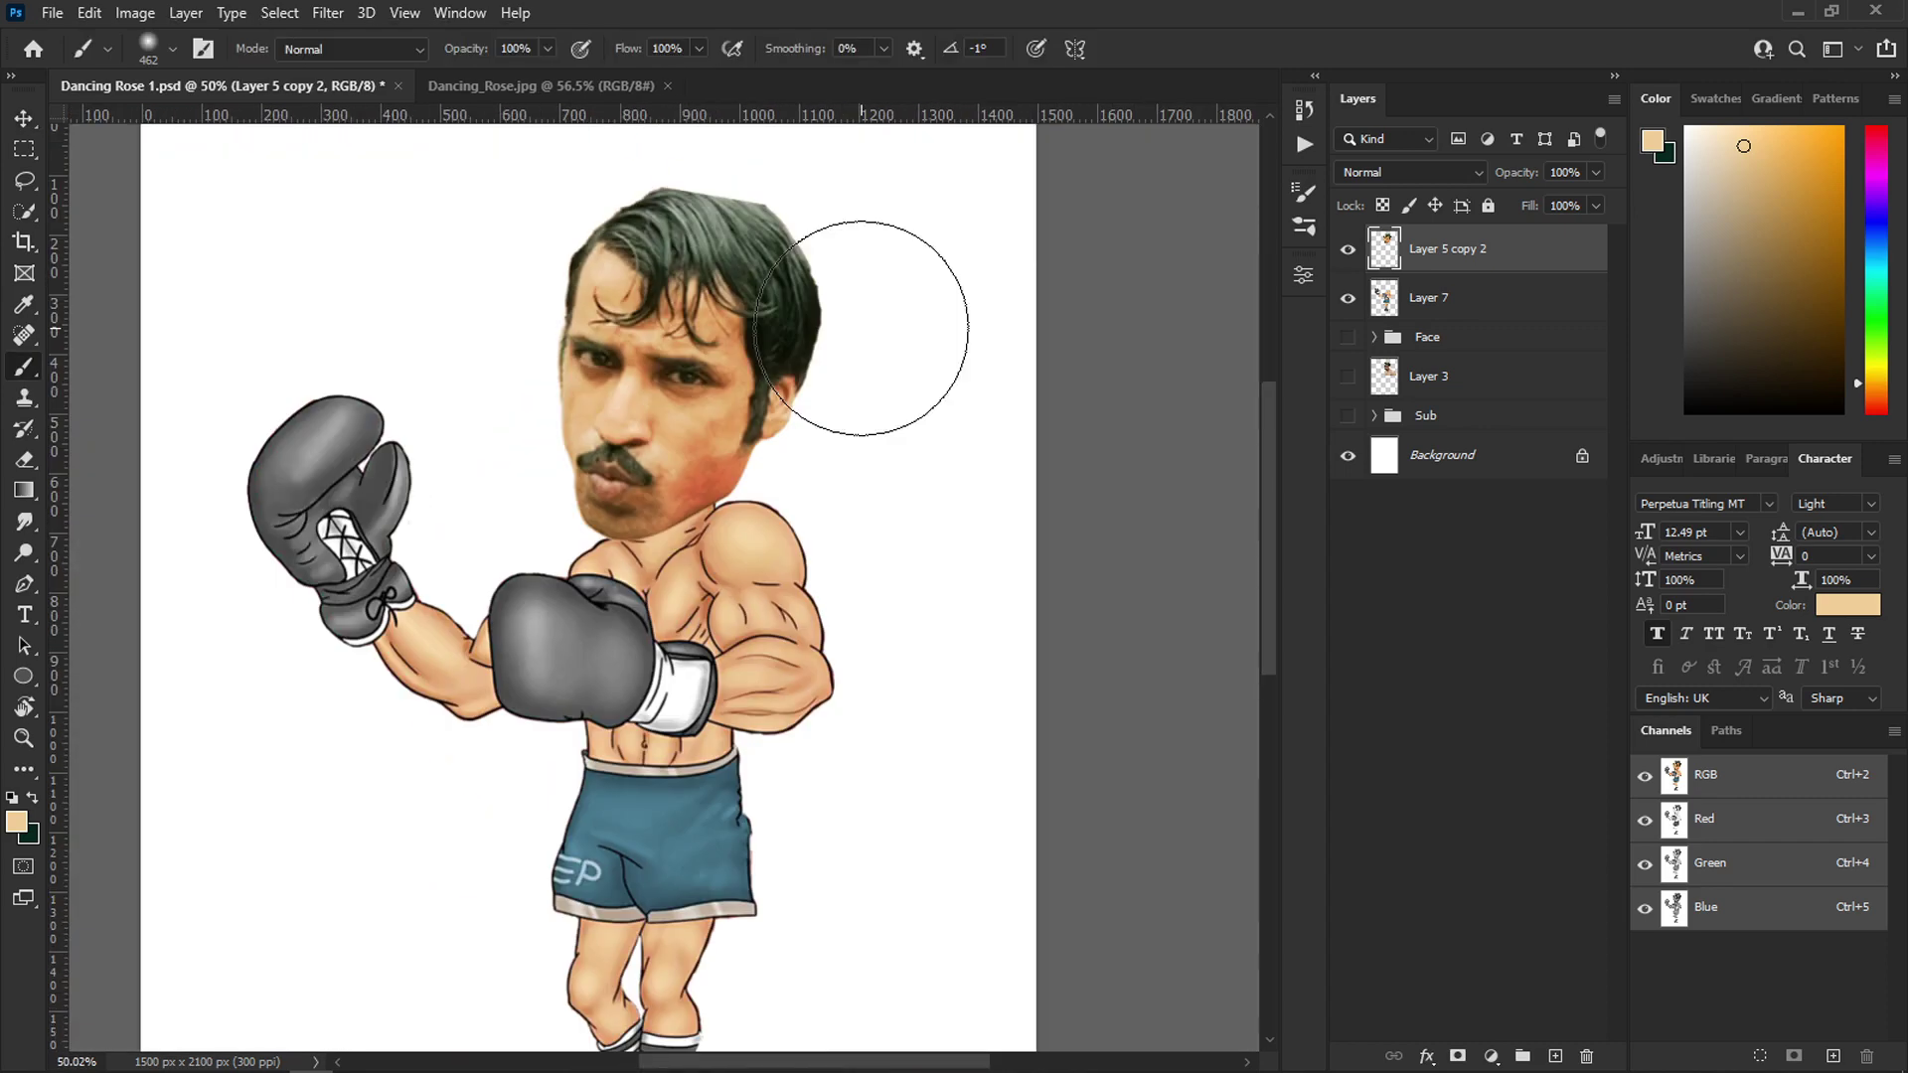
pyautogui.hotkey('ctrl', 'j')
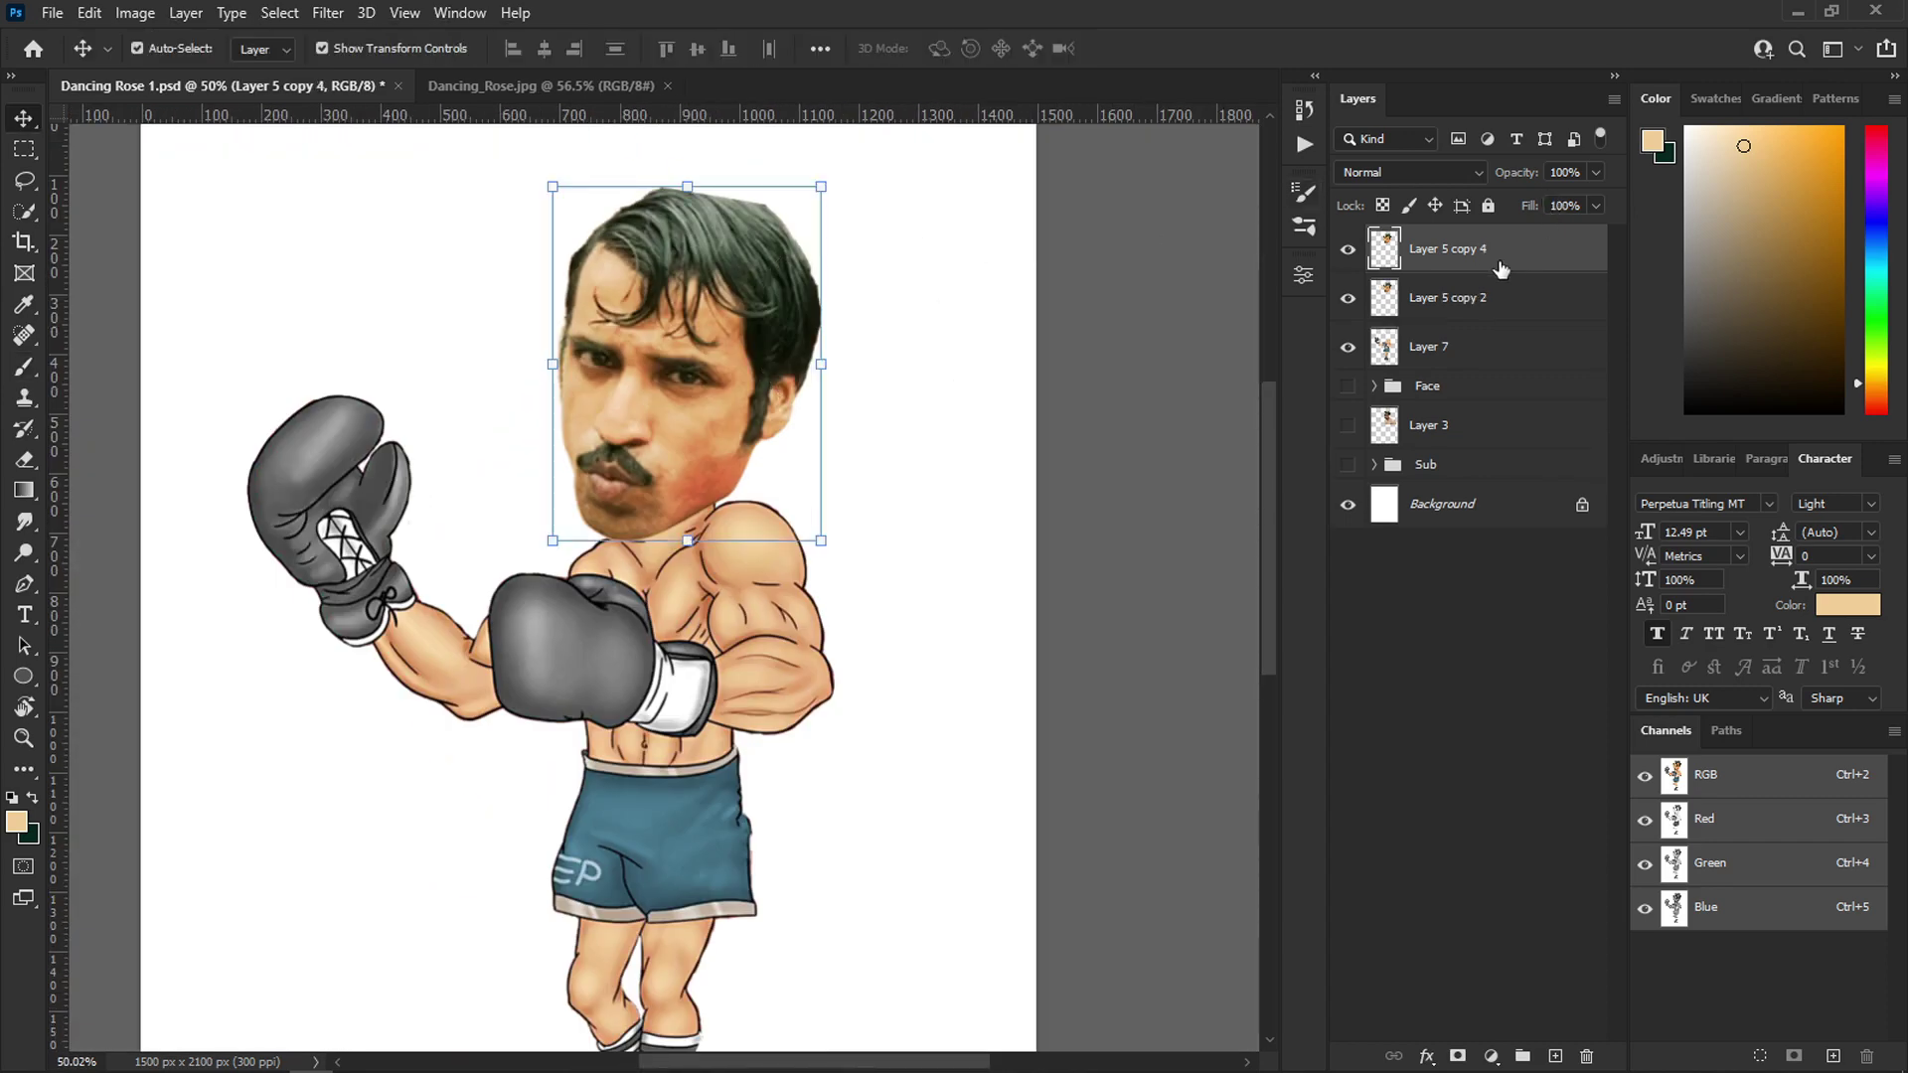
pyautogui.doubleClick(1446, 250)
pyautogui.write('ss')
pyautogui.press('Return')
# - Prepare the Smudge tool on the ss layer with a 65 px textured brush for working on the cheek
pyautogui.scroll(10, 730, 622)
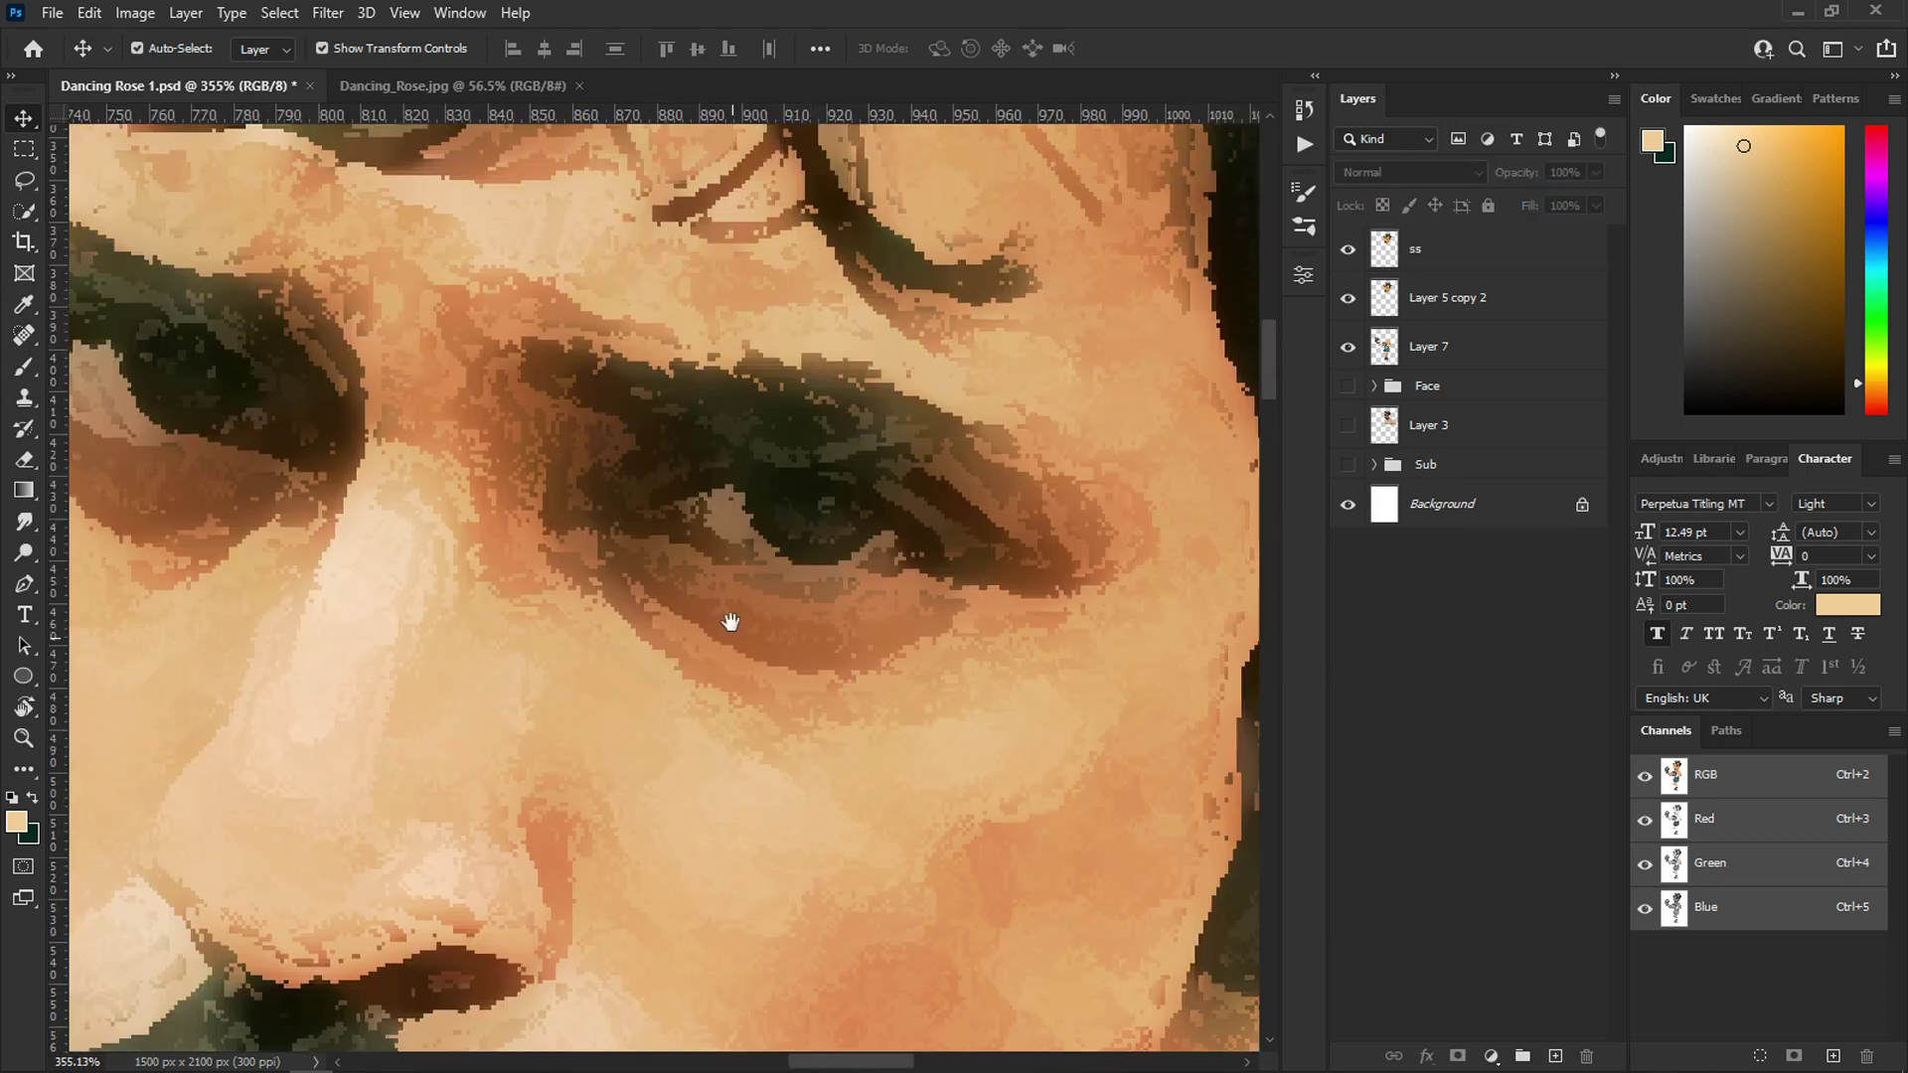
pyautogui.moveTo(730, 622); pyautogui.dragTo(779, 298)
pyautogui.press('r')
pyautogui.click(1411, 261)
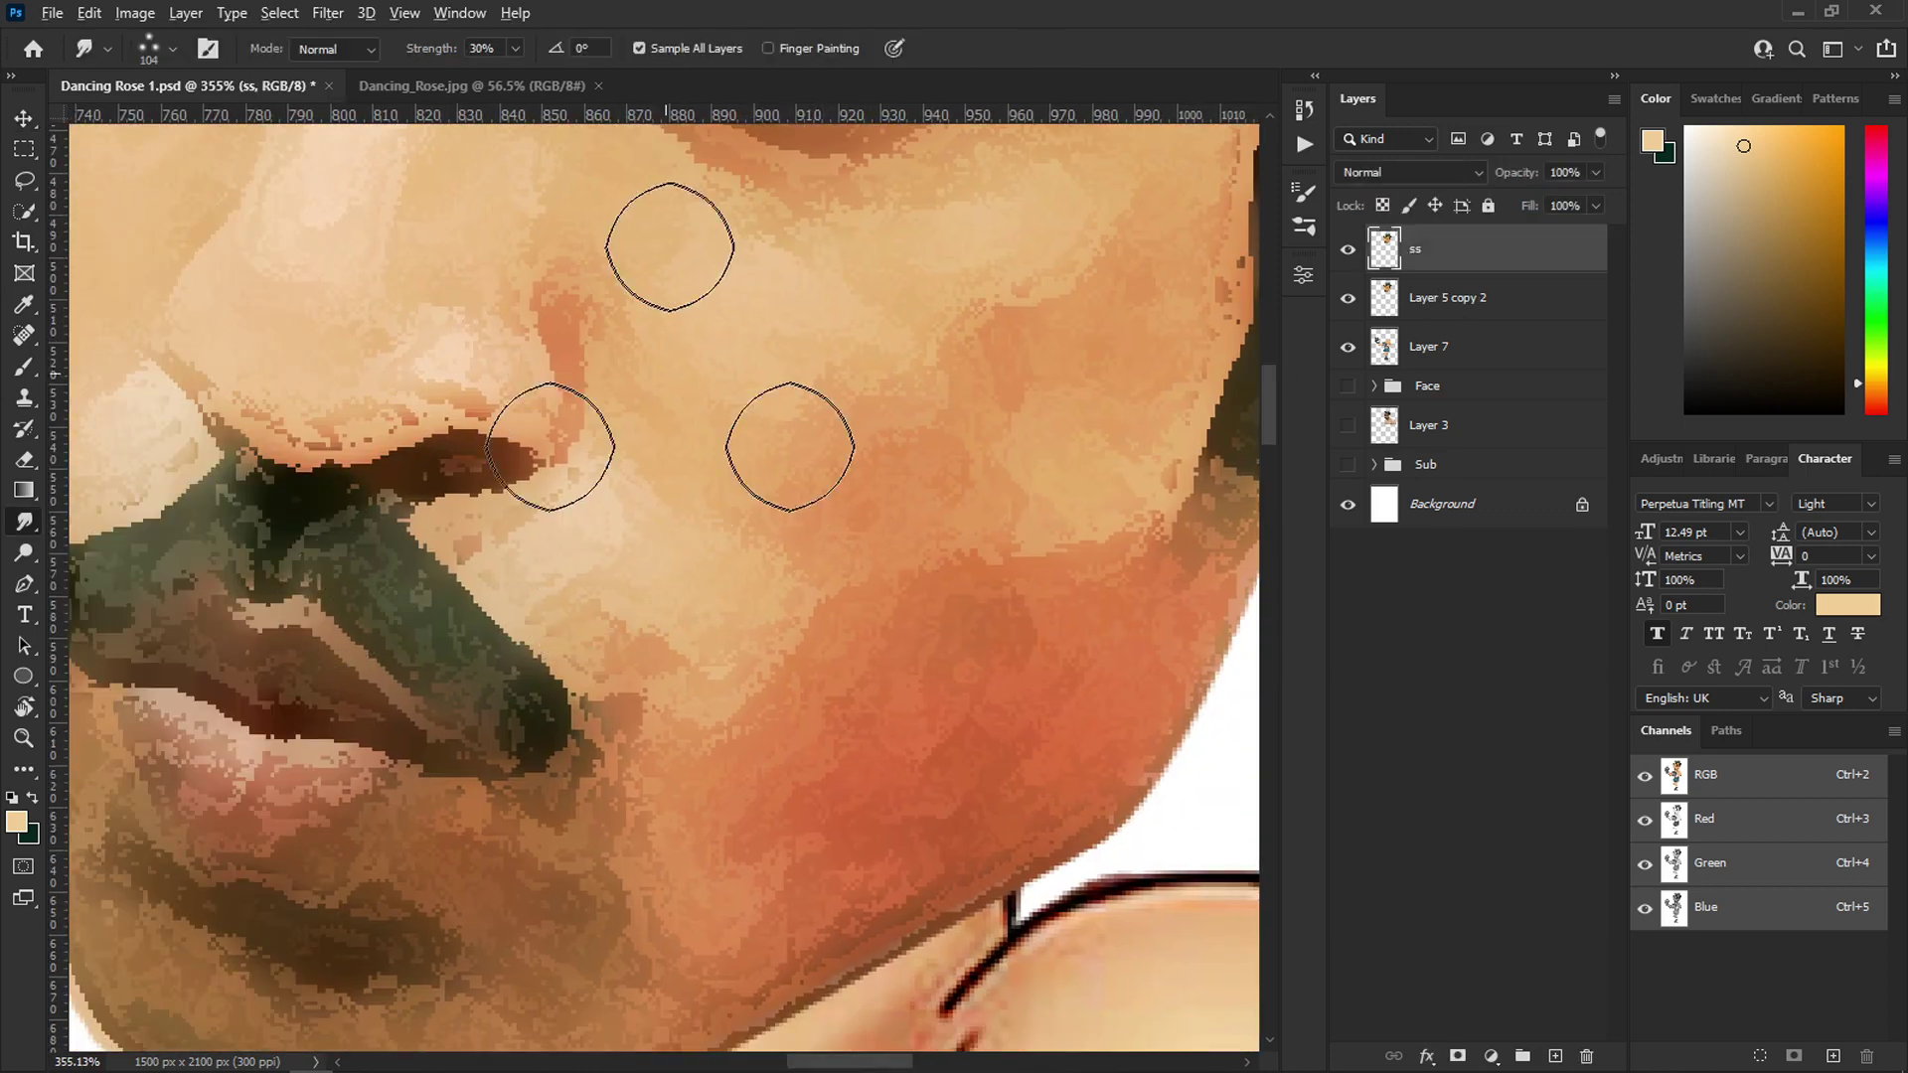
pyautogui.rightClick(753, 343)
pyautogui.scroll(6, 938, 715)
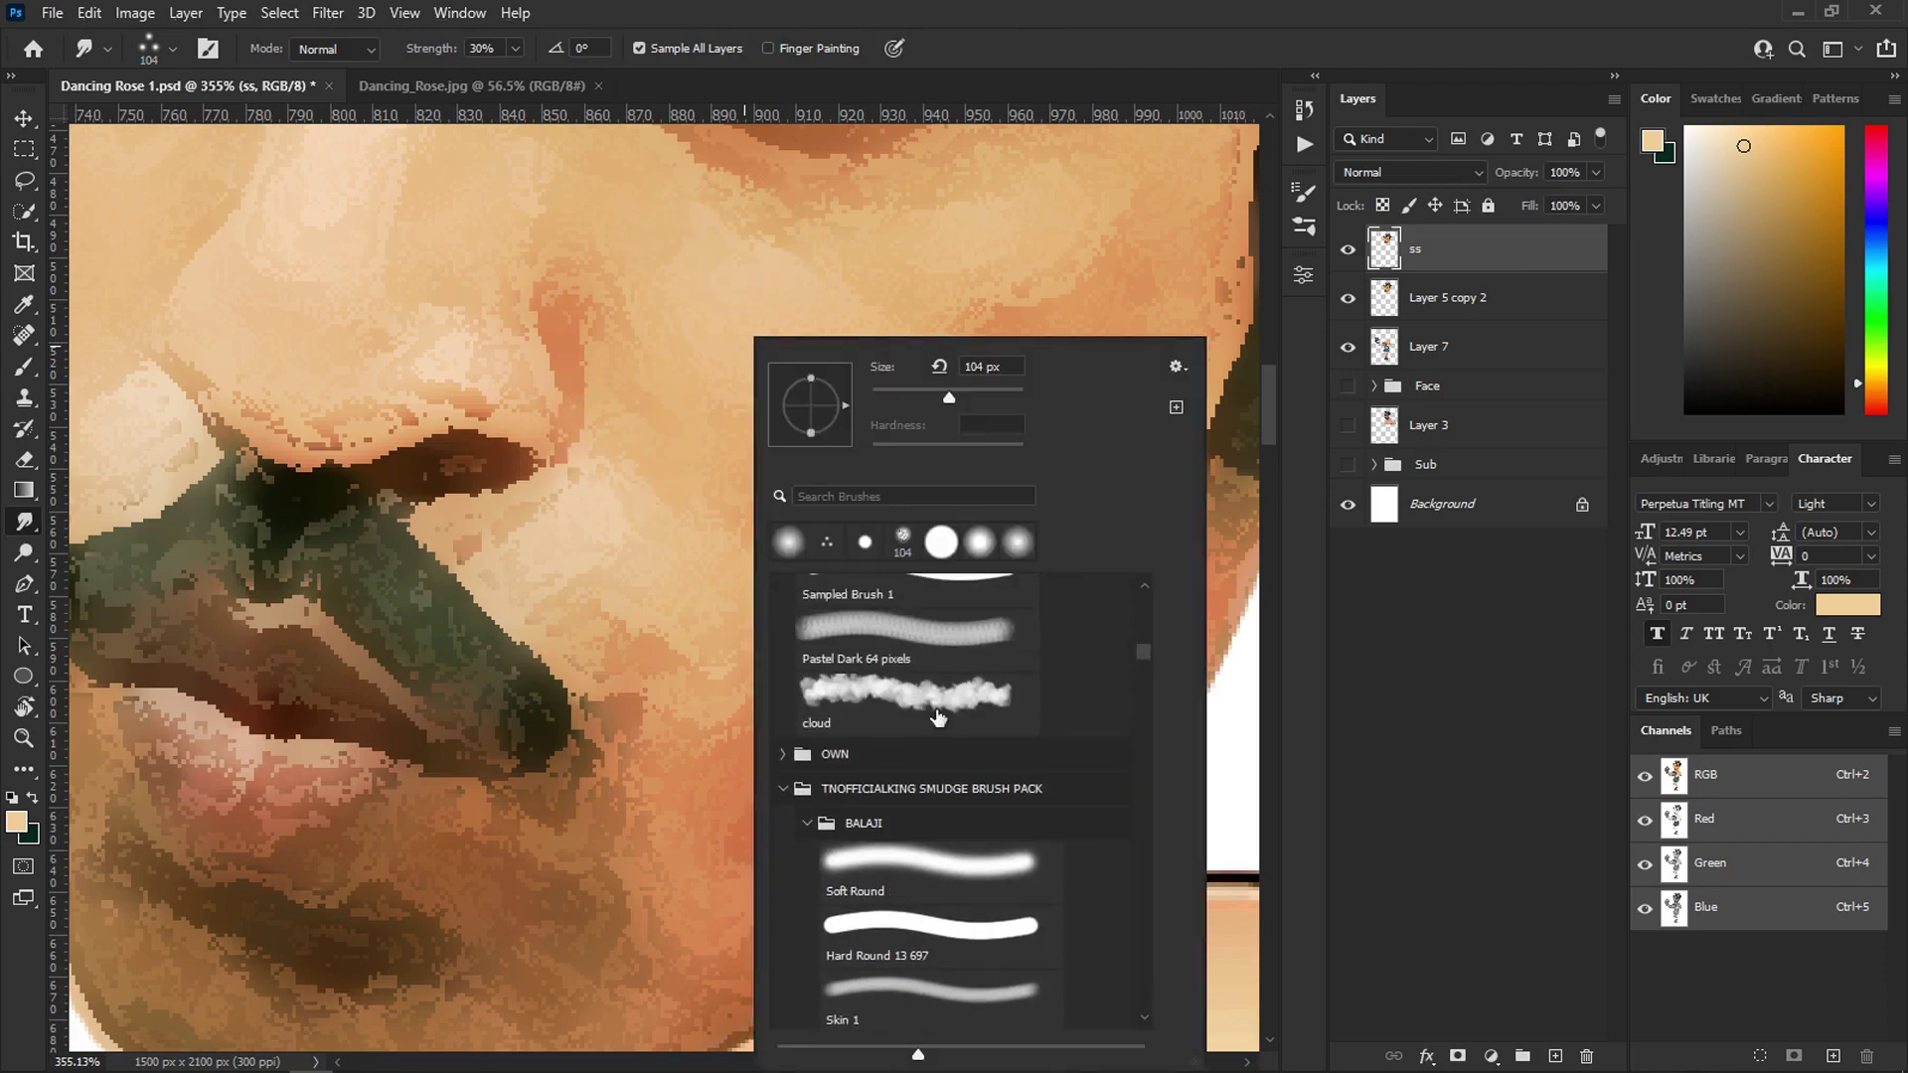
pyautogui.scroll(5, 938, 718)
pyautogui.click(927, 804)
pyautogui.press('Return')
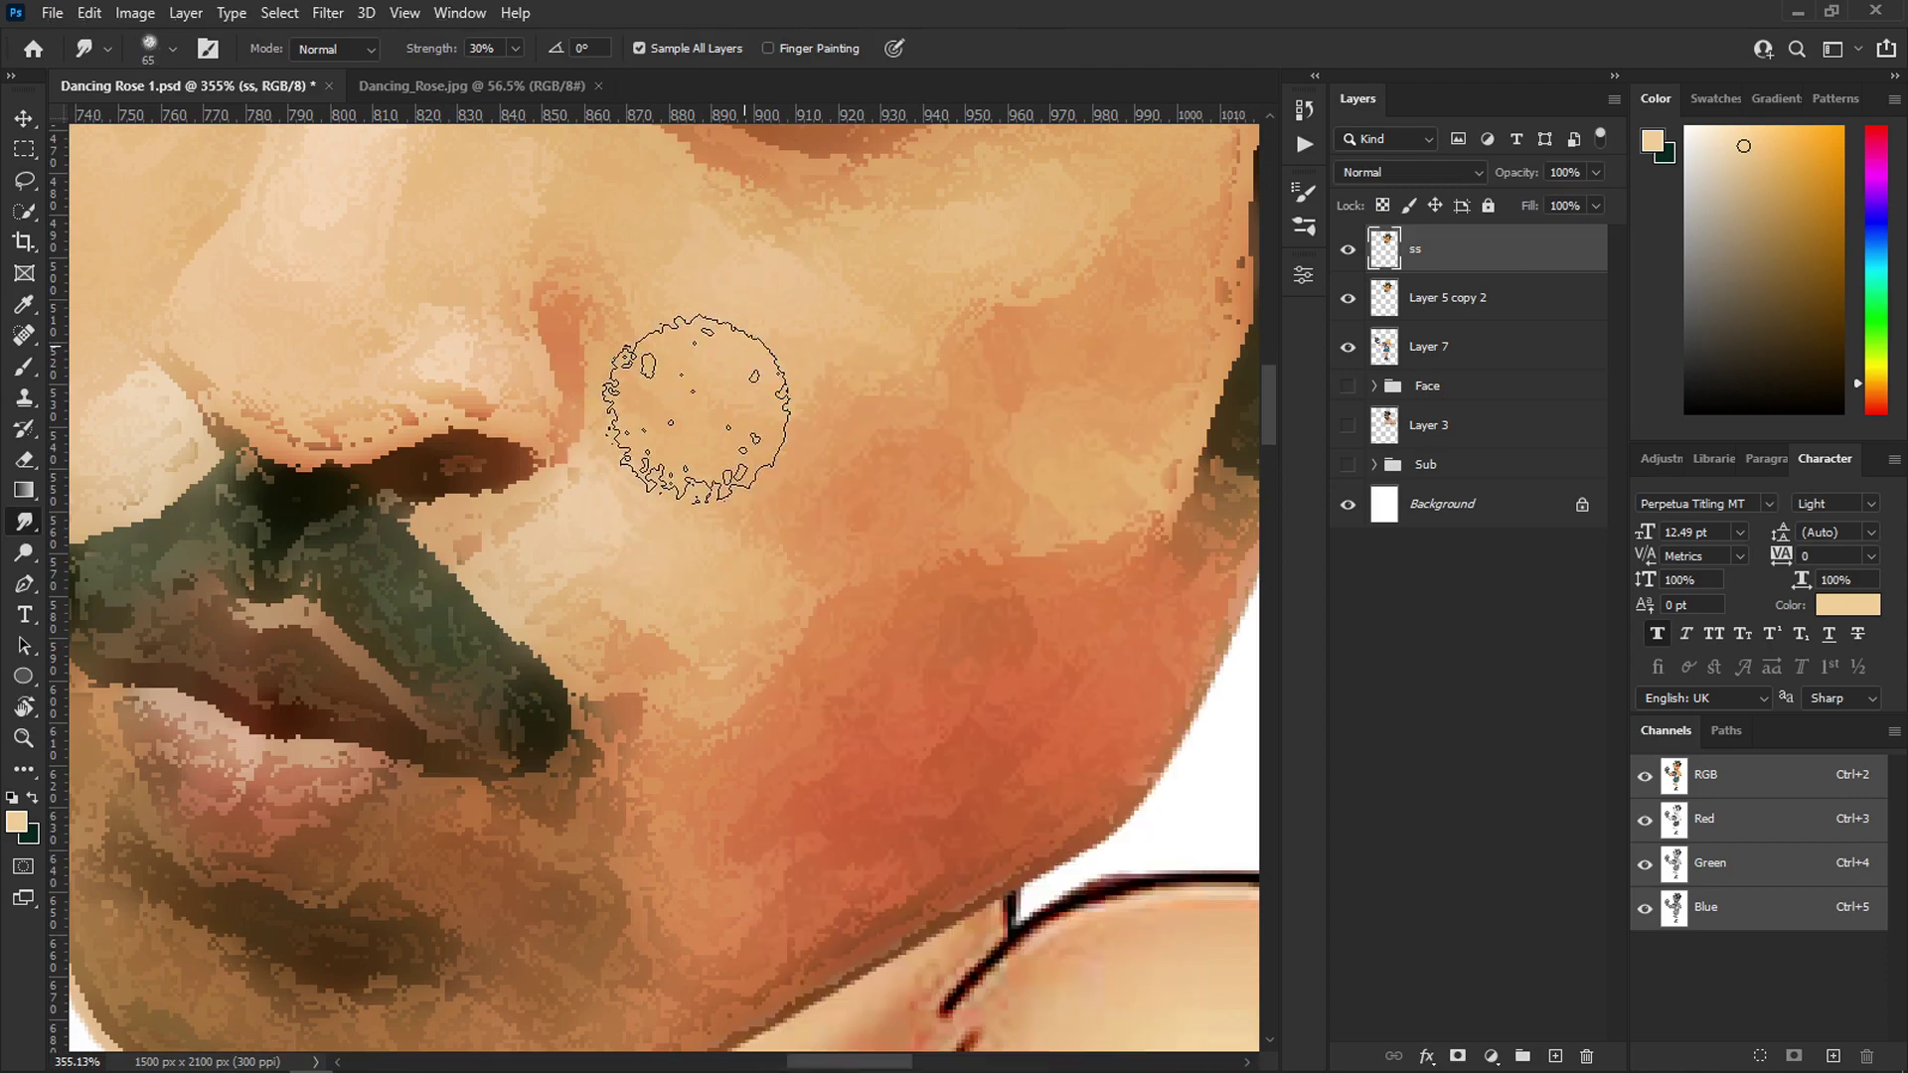
pyautogui.scroll(3, 794, 427)
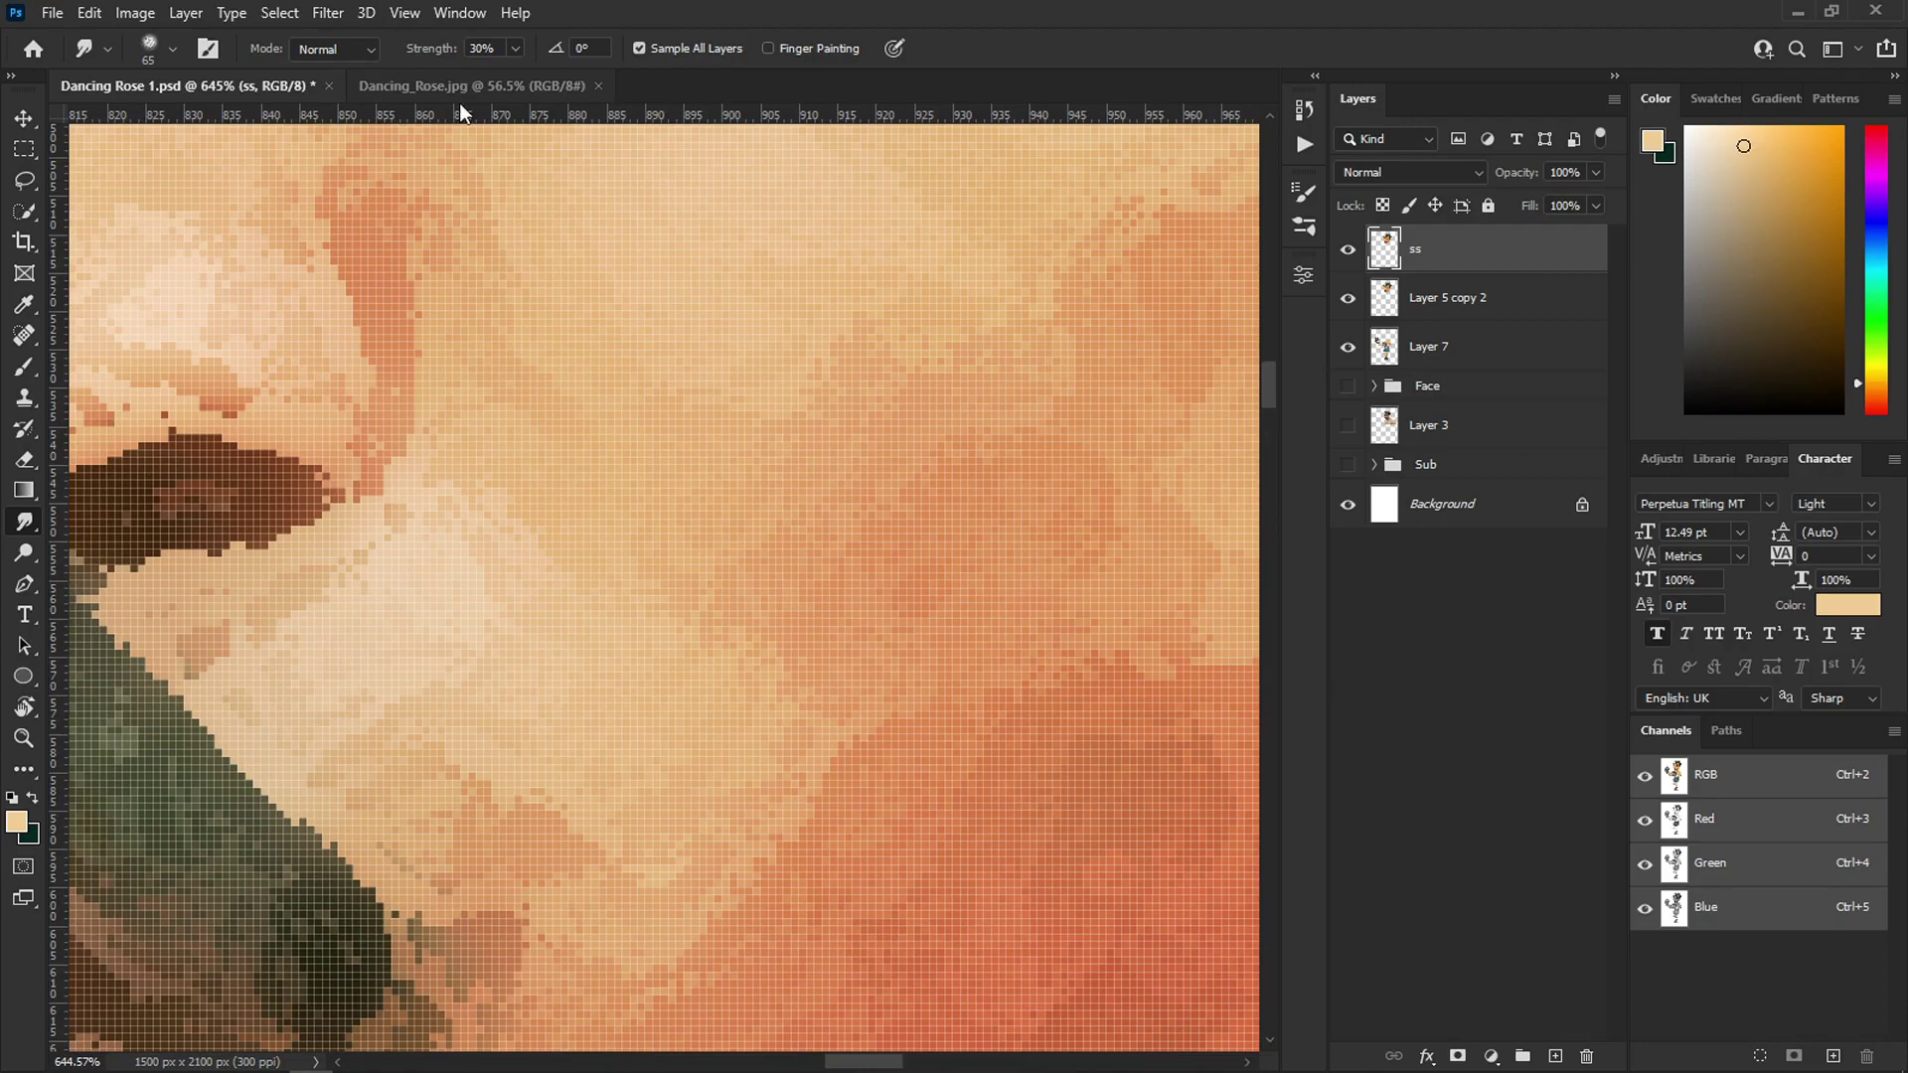
# - Smooth the mottled, reddish cheek on the ss layer with a textured Smudge brush of about 111 px
pyautogui.scroll(-7, 703, 498)
pyautogui.moveTo(839, 456)
pyautogui.mouseDown()
pyautogui.moveTo(702, 487)
pyautogui.moveTo(800, 512)
pyautogui.mouseUp()
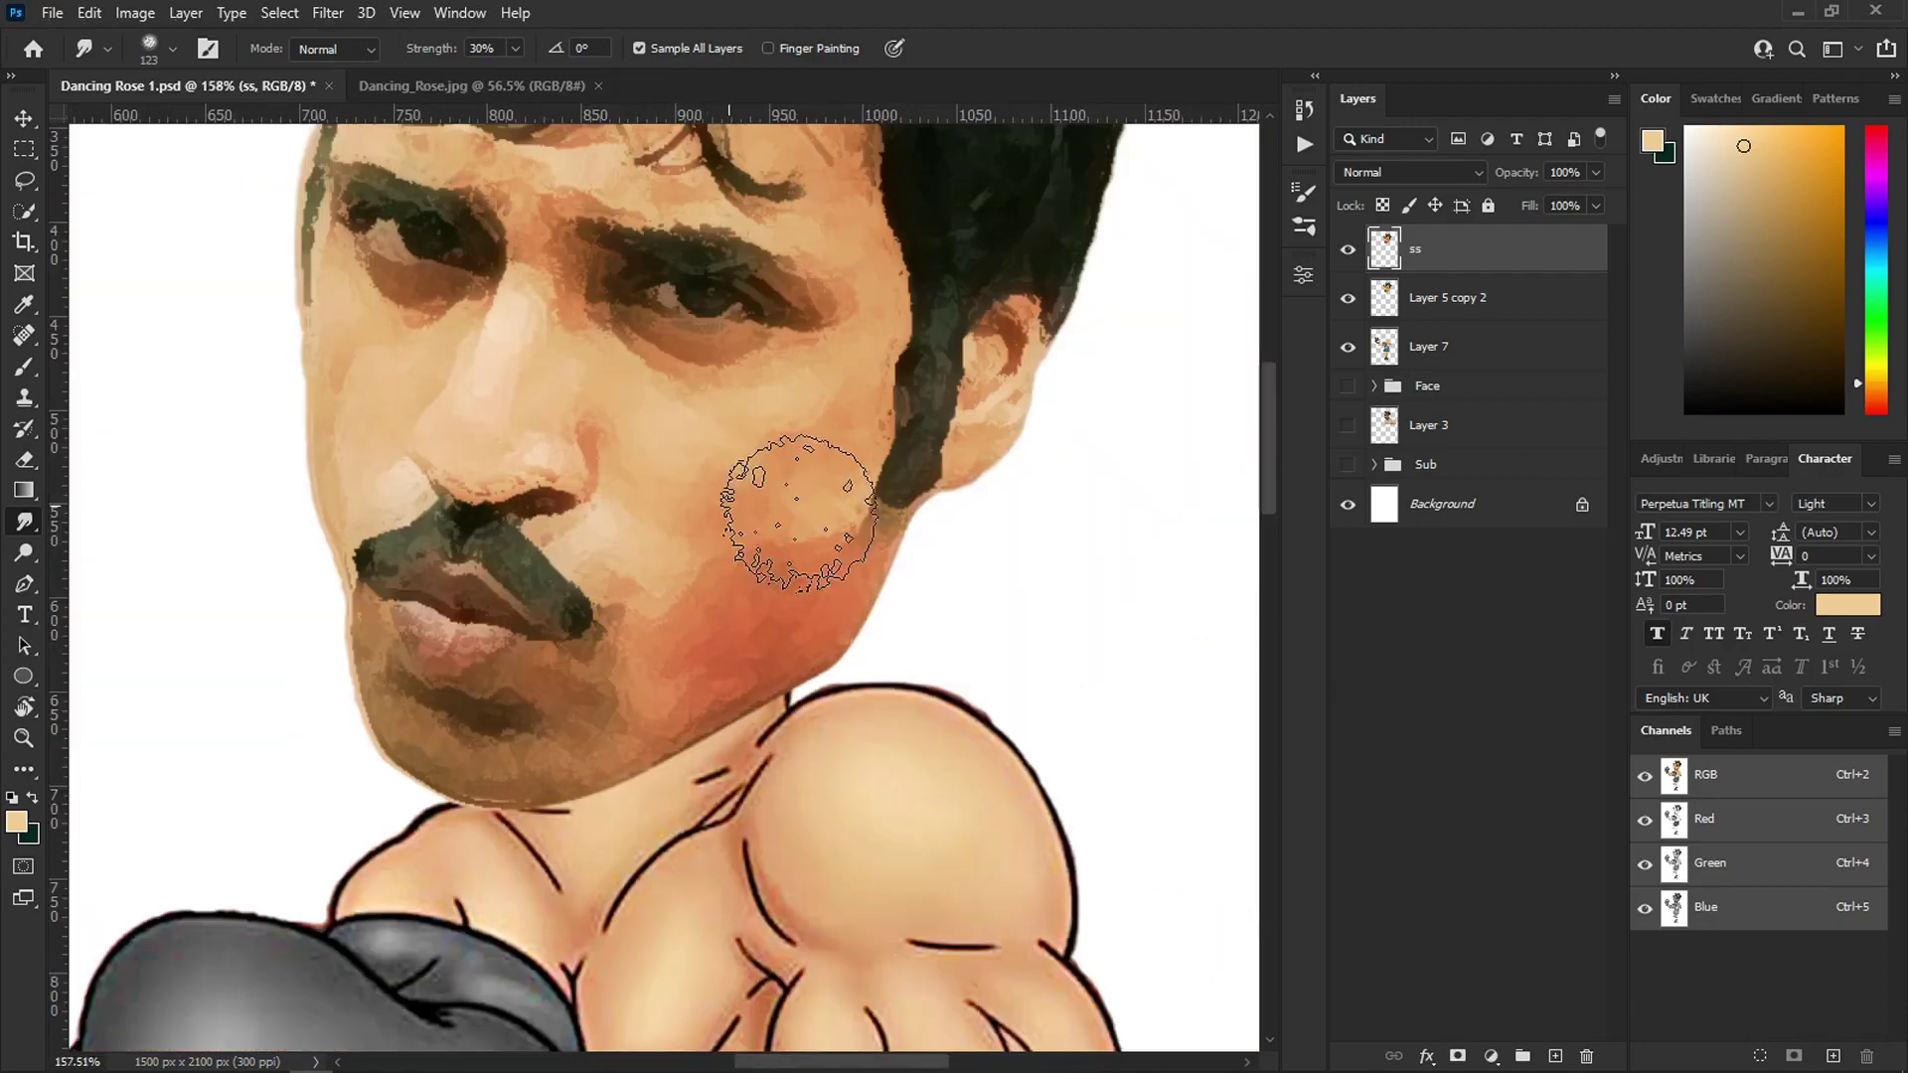
pyautogui.scroll(5, 800, 511)
pyautogui.press('[')
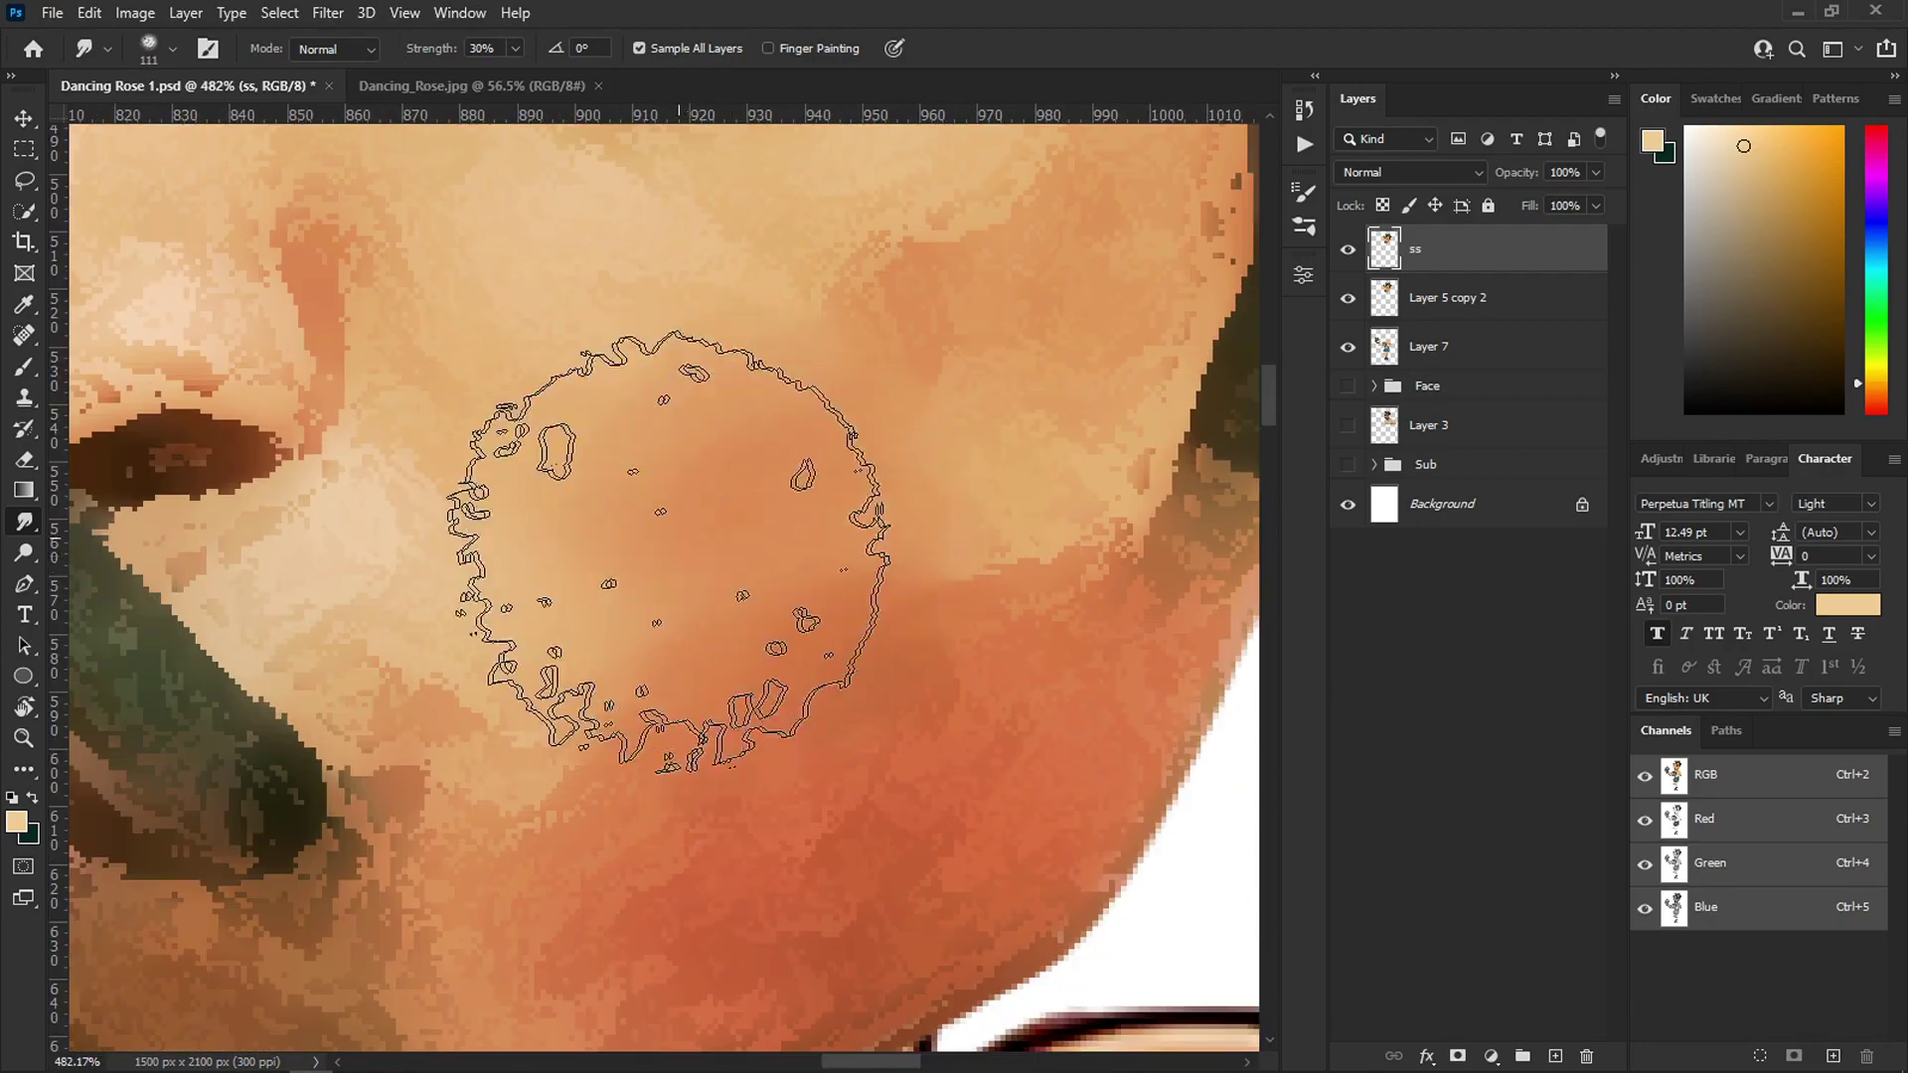
pyautogui.moveTo(668, 552)
pyautogui.mouseDown()
pyautogui.moveTo(775, 404)
pyautogui.moveTo(809, 468)
pyautogui.moveTo(915, 384)
pyautogui.moveTo(892, 397)
pyautogui.moveTo(818, 635)
pyautogui.mouseUp()
# - Reduce the Smudge brush to 57 px and blend the skin between the lower eyelid and the cheek
pyautogui.press('[')
pyautogui.press('[')
pyautogui.press('[')
pyautogui.press('[')
pyautogui.press('[')
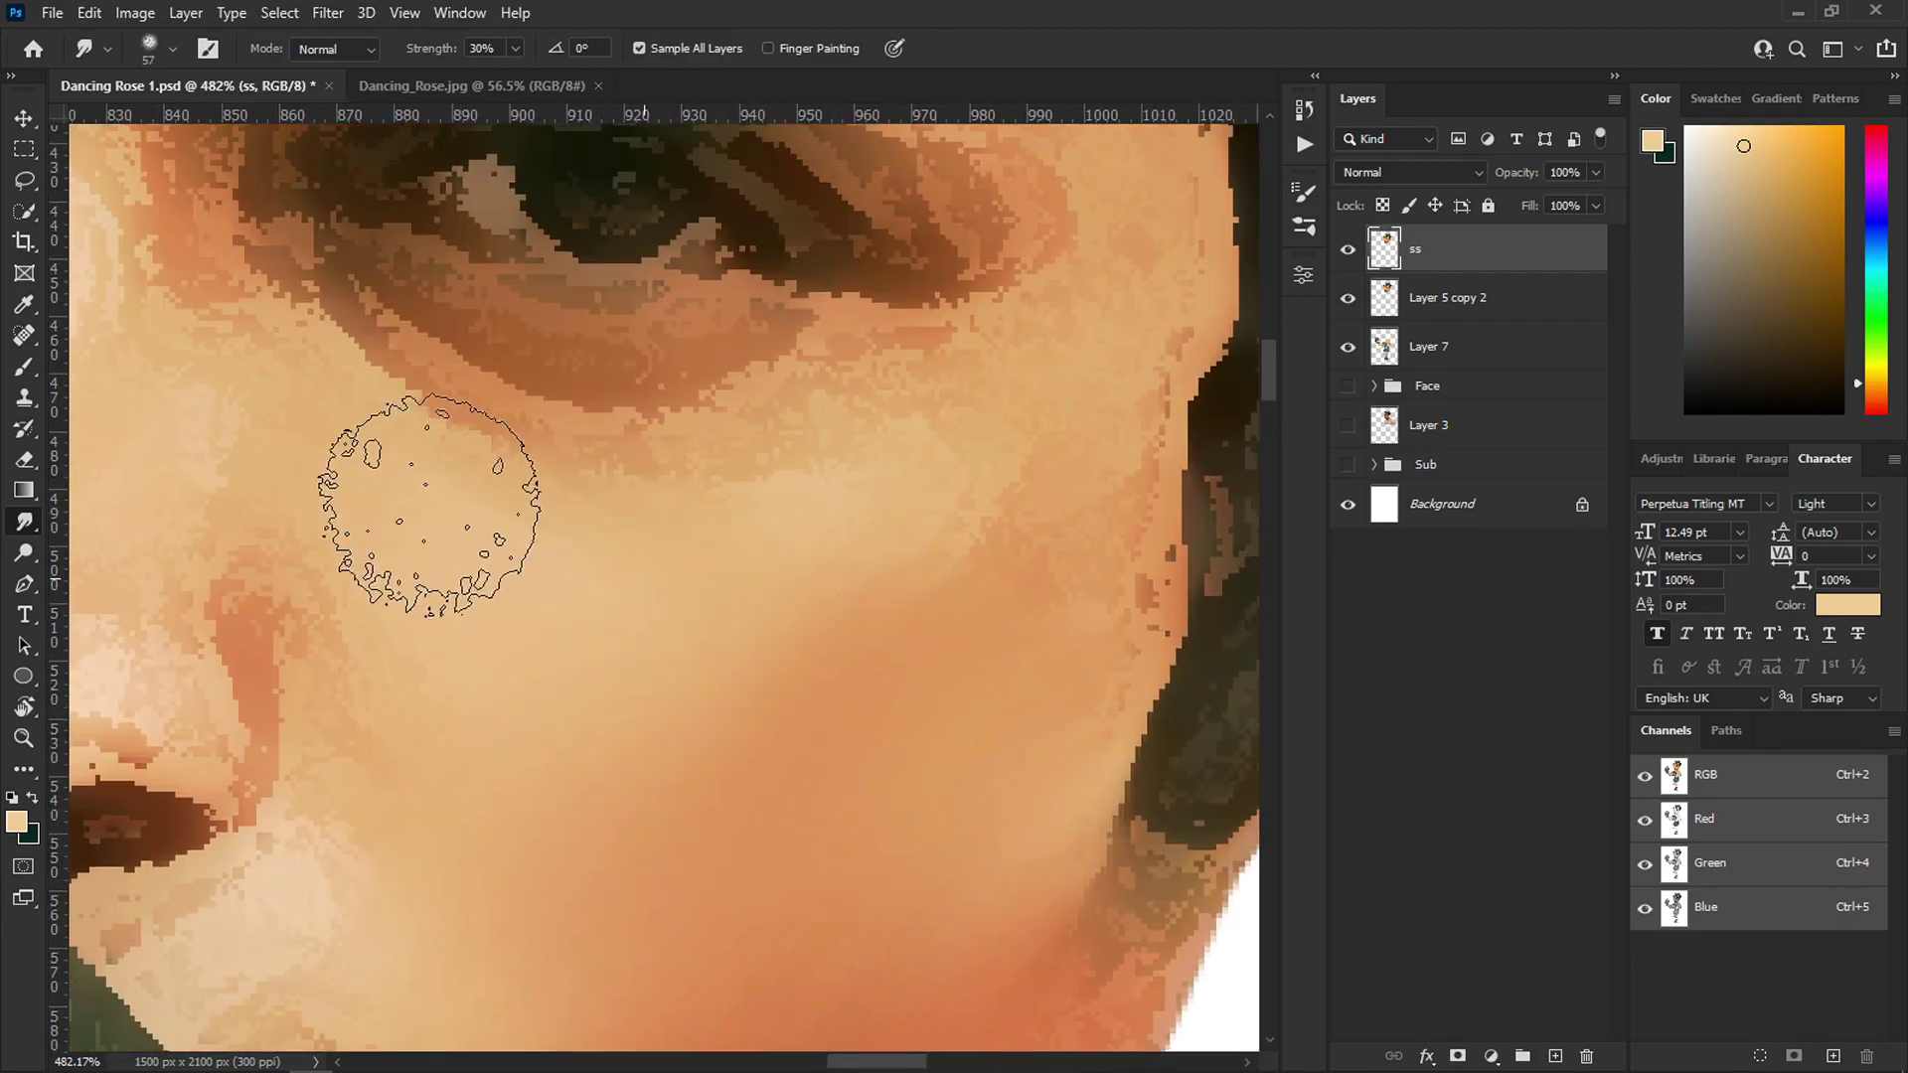
pyautogui.moveTo(428, 505)
pyautogui.mouseDown()
pyautogui.moveTo(660, 481)
pyautogui.moveTo(583, 511)
pyautogui.moveTo(971, 441)
pyautogui.mouseUp()
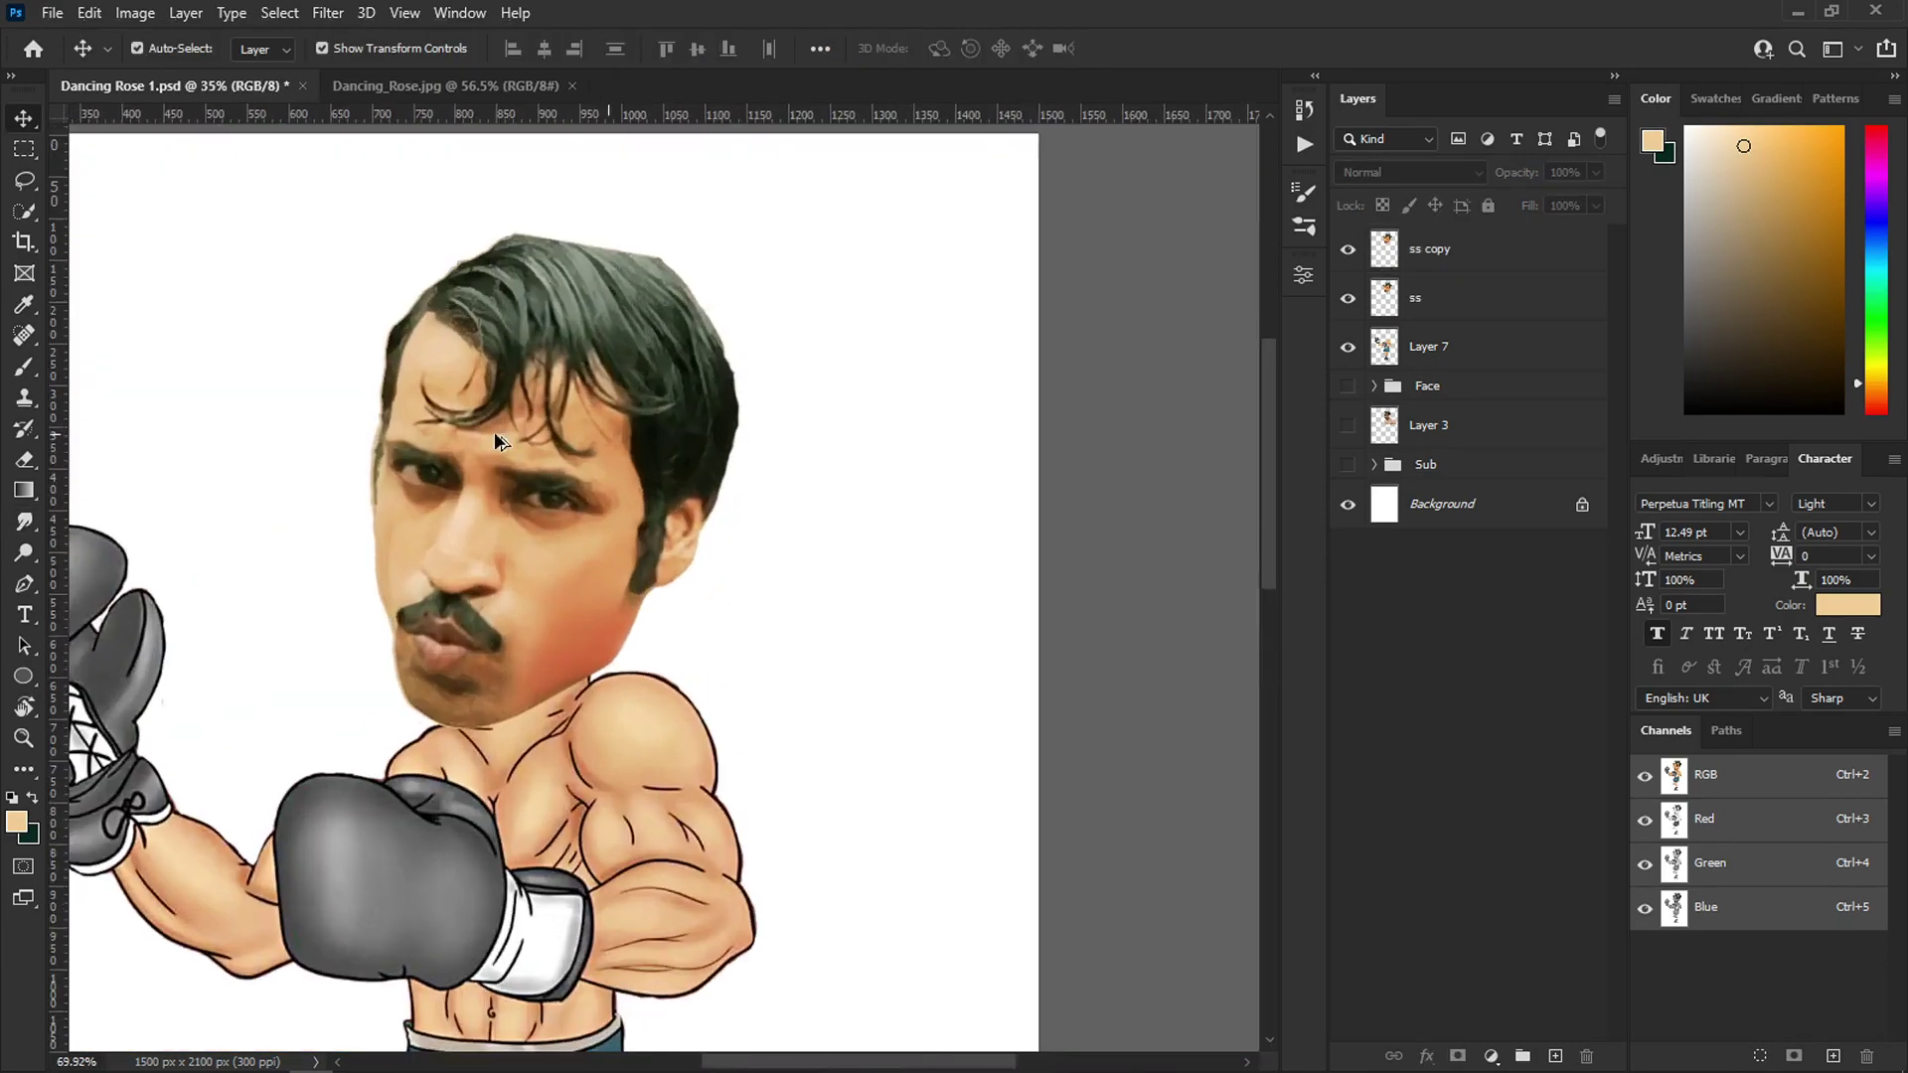
# - Add an outside Stroke effect in black (000000) to the ss copy layer
pyautogui.scroll(5, 493, 431)
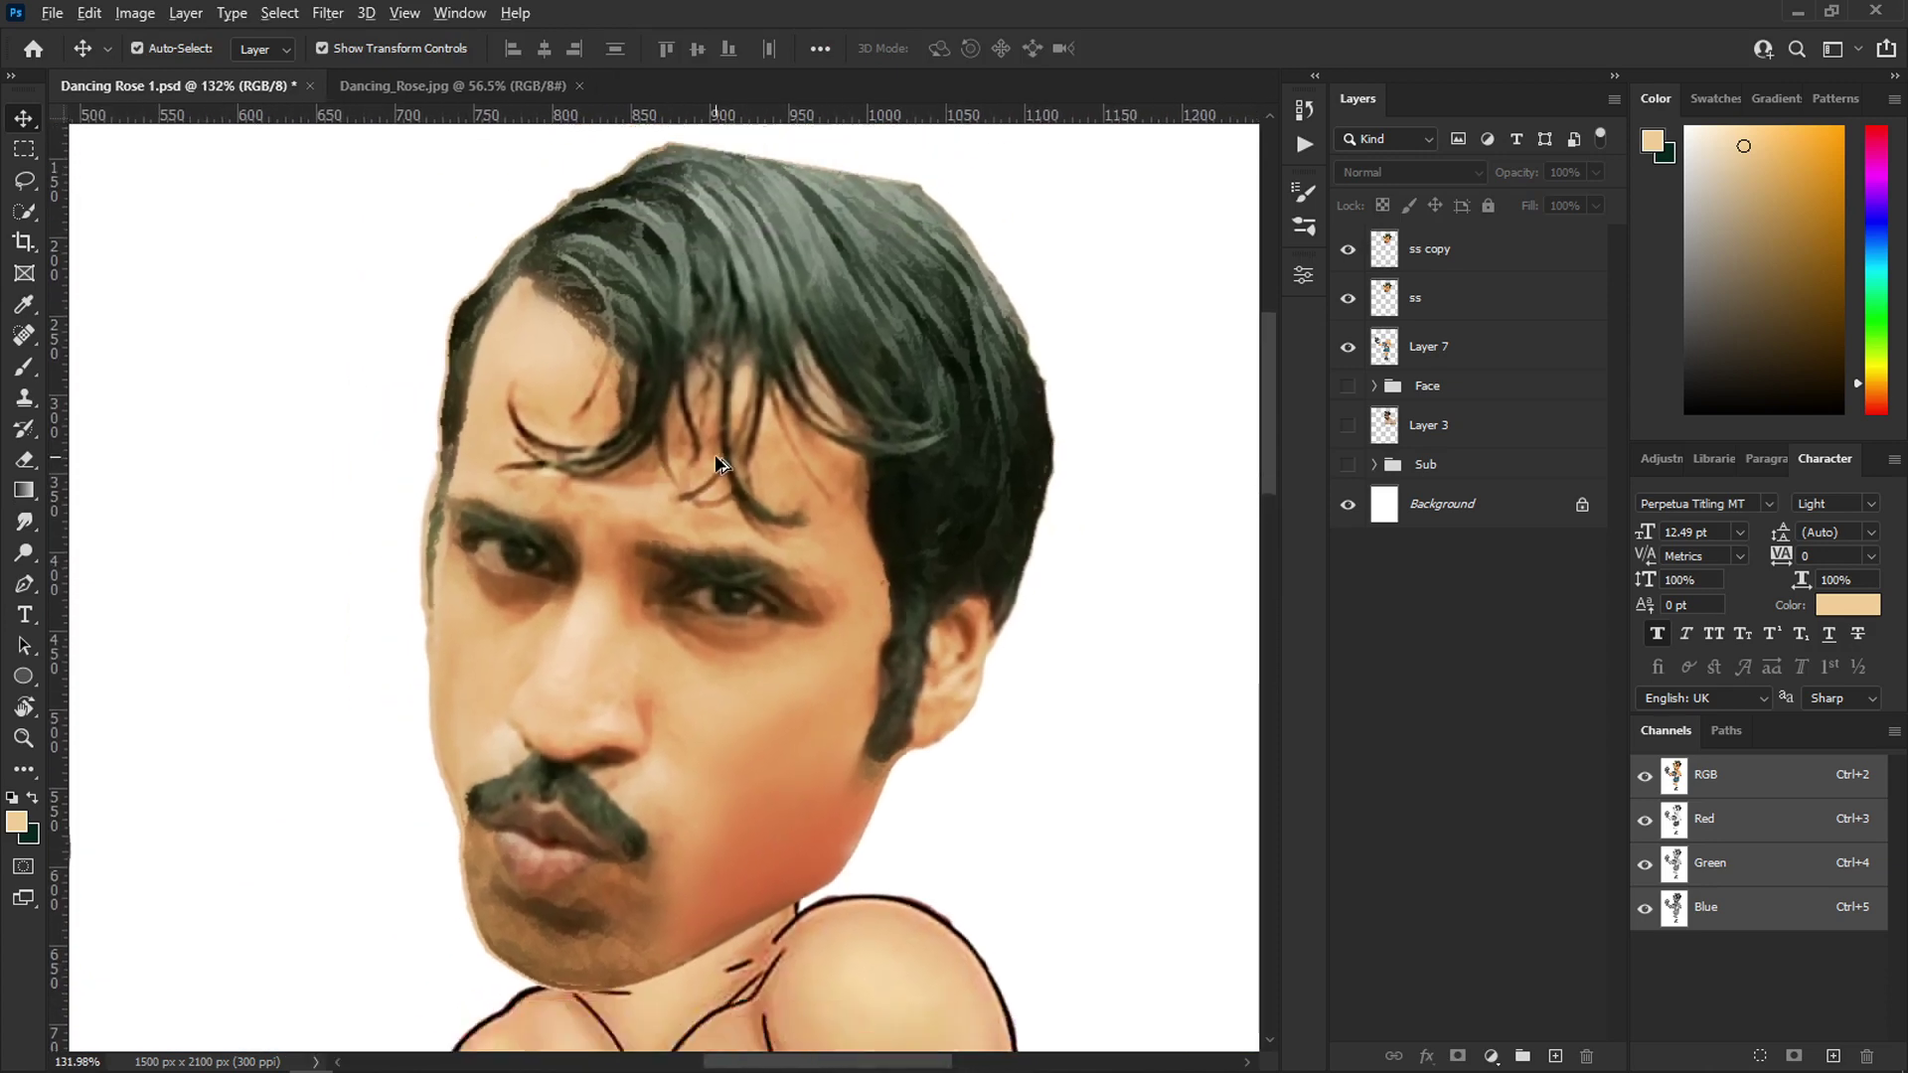
pyautogui.scroll(-1, 715, 458)
pyautogui.click(1486, 256)
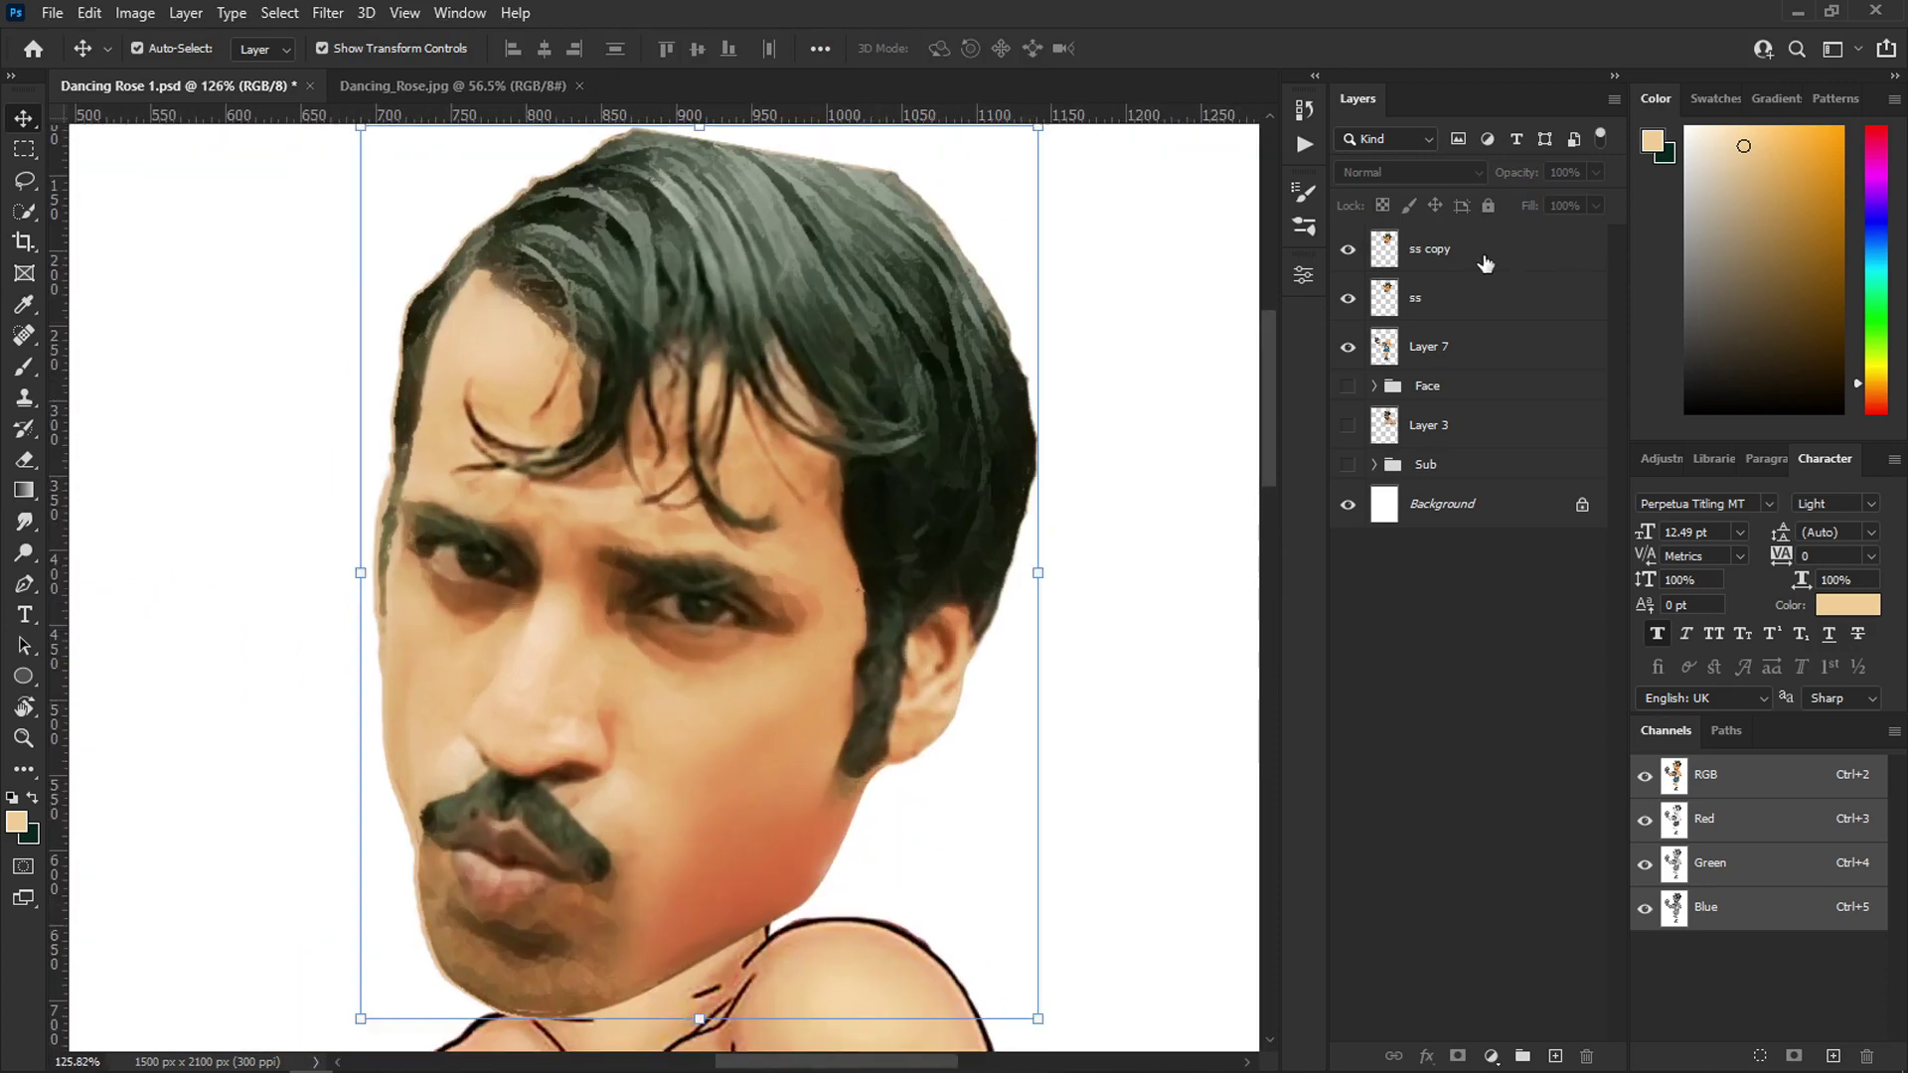
pyautogui.doubleClick(1556, 259)
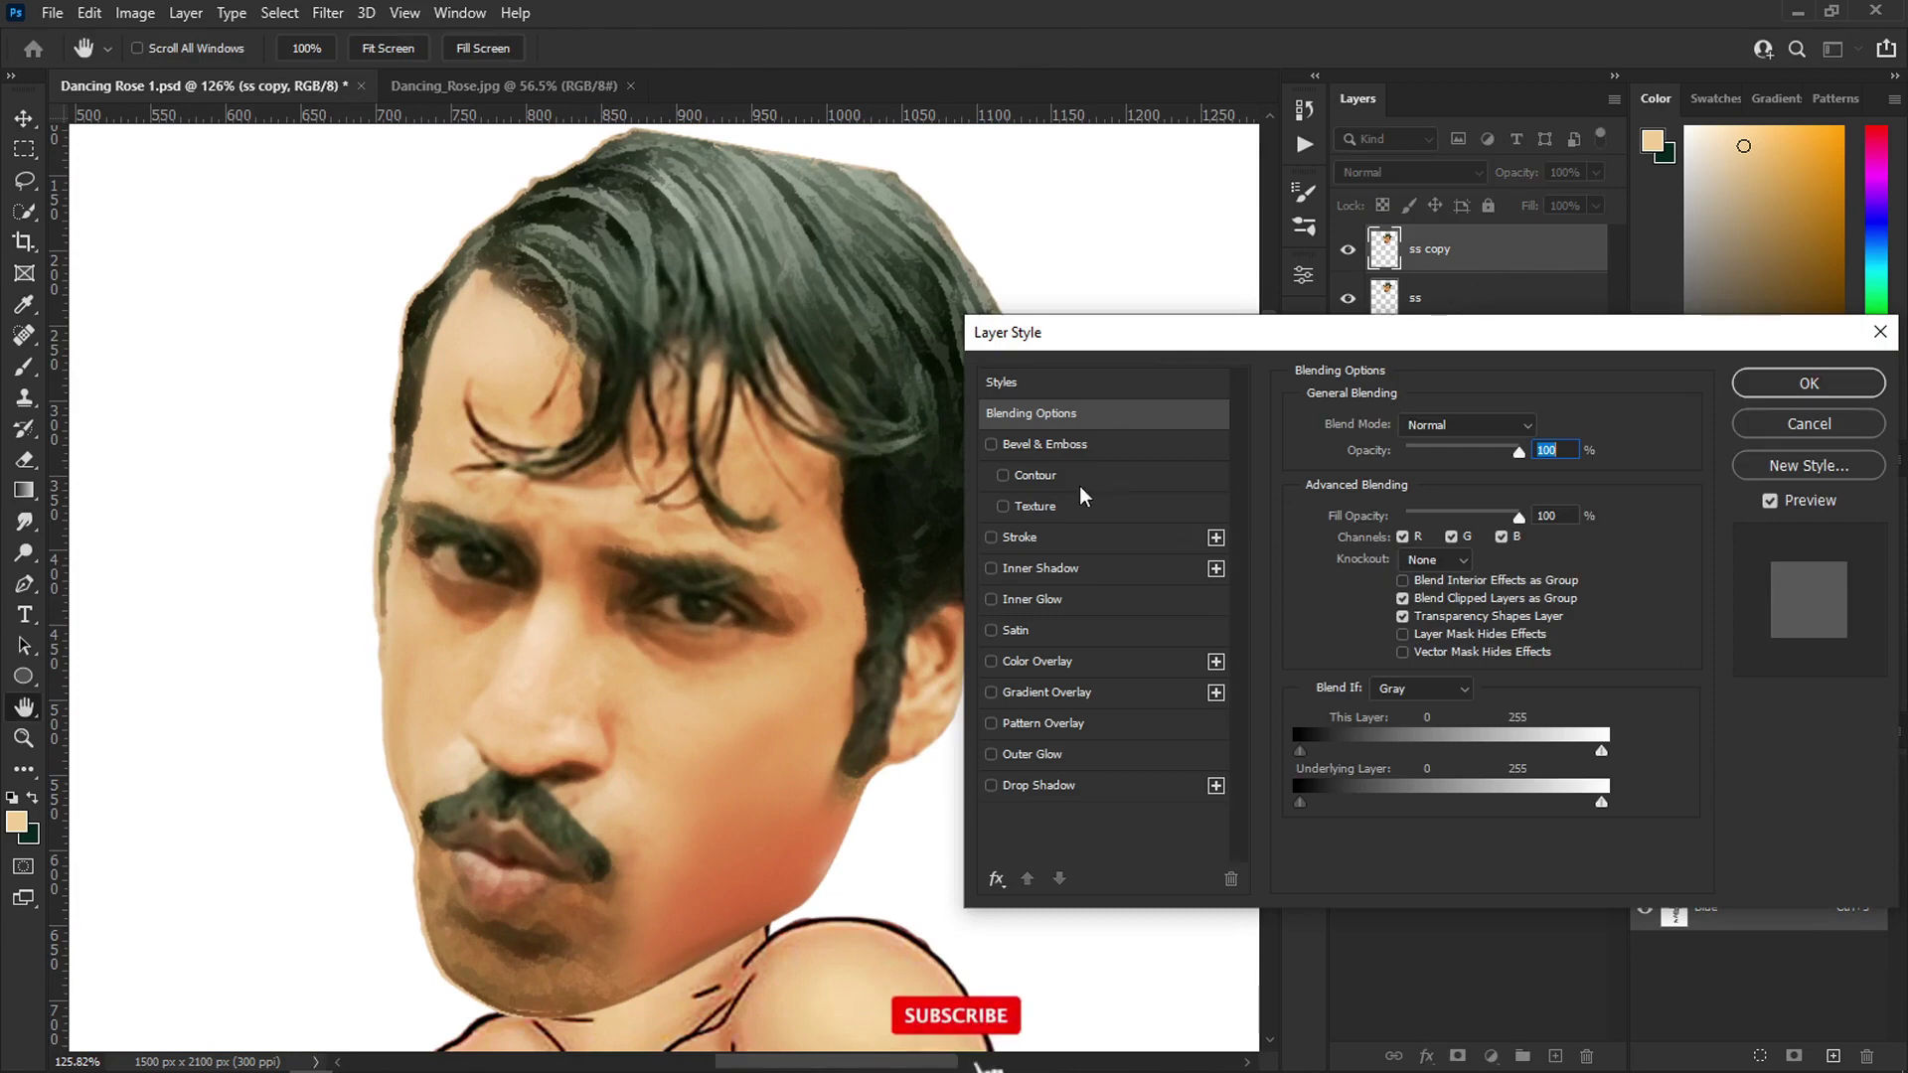
pyautogui.click(1016, 545)
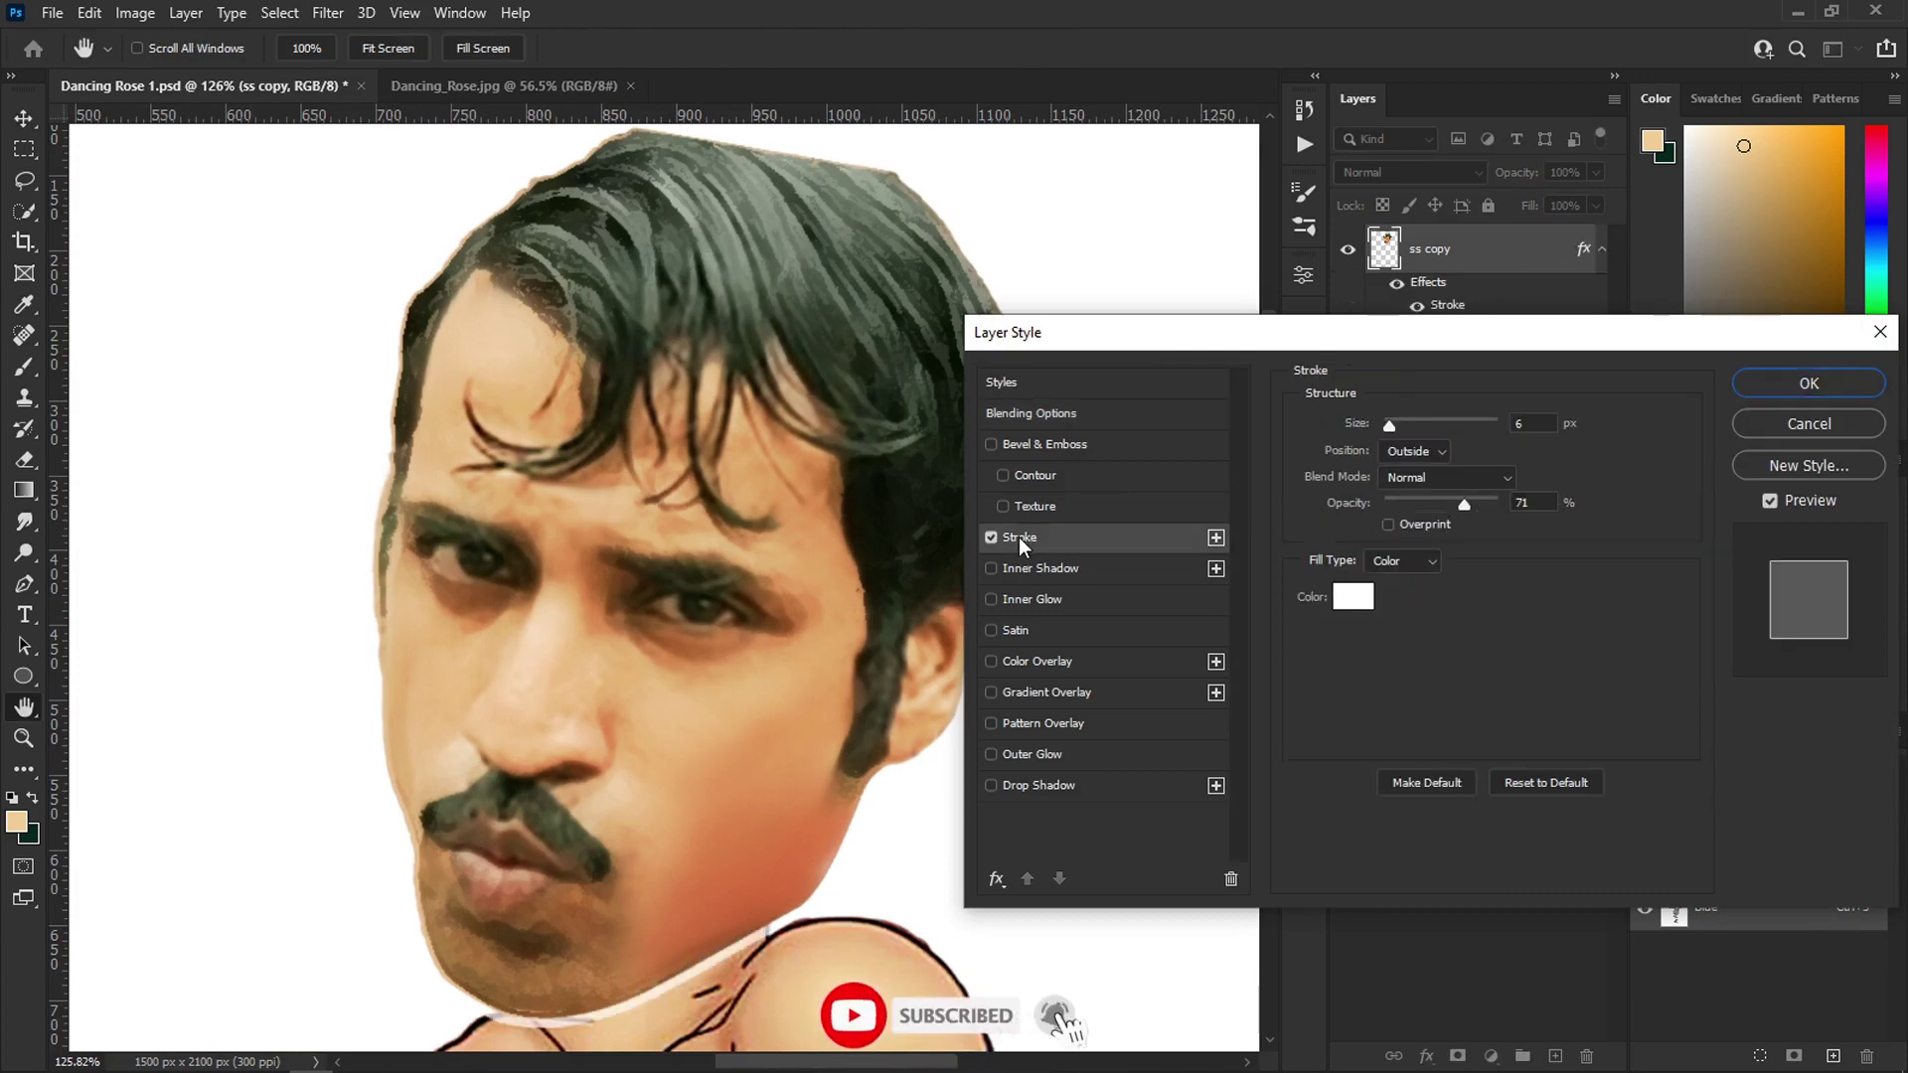
pyautogui.click(1352, 598)
pyautogui.moveTo(1261, 507); pyautogui.dragTo(1043, 557)
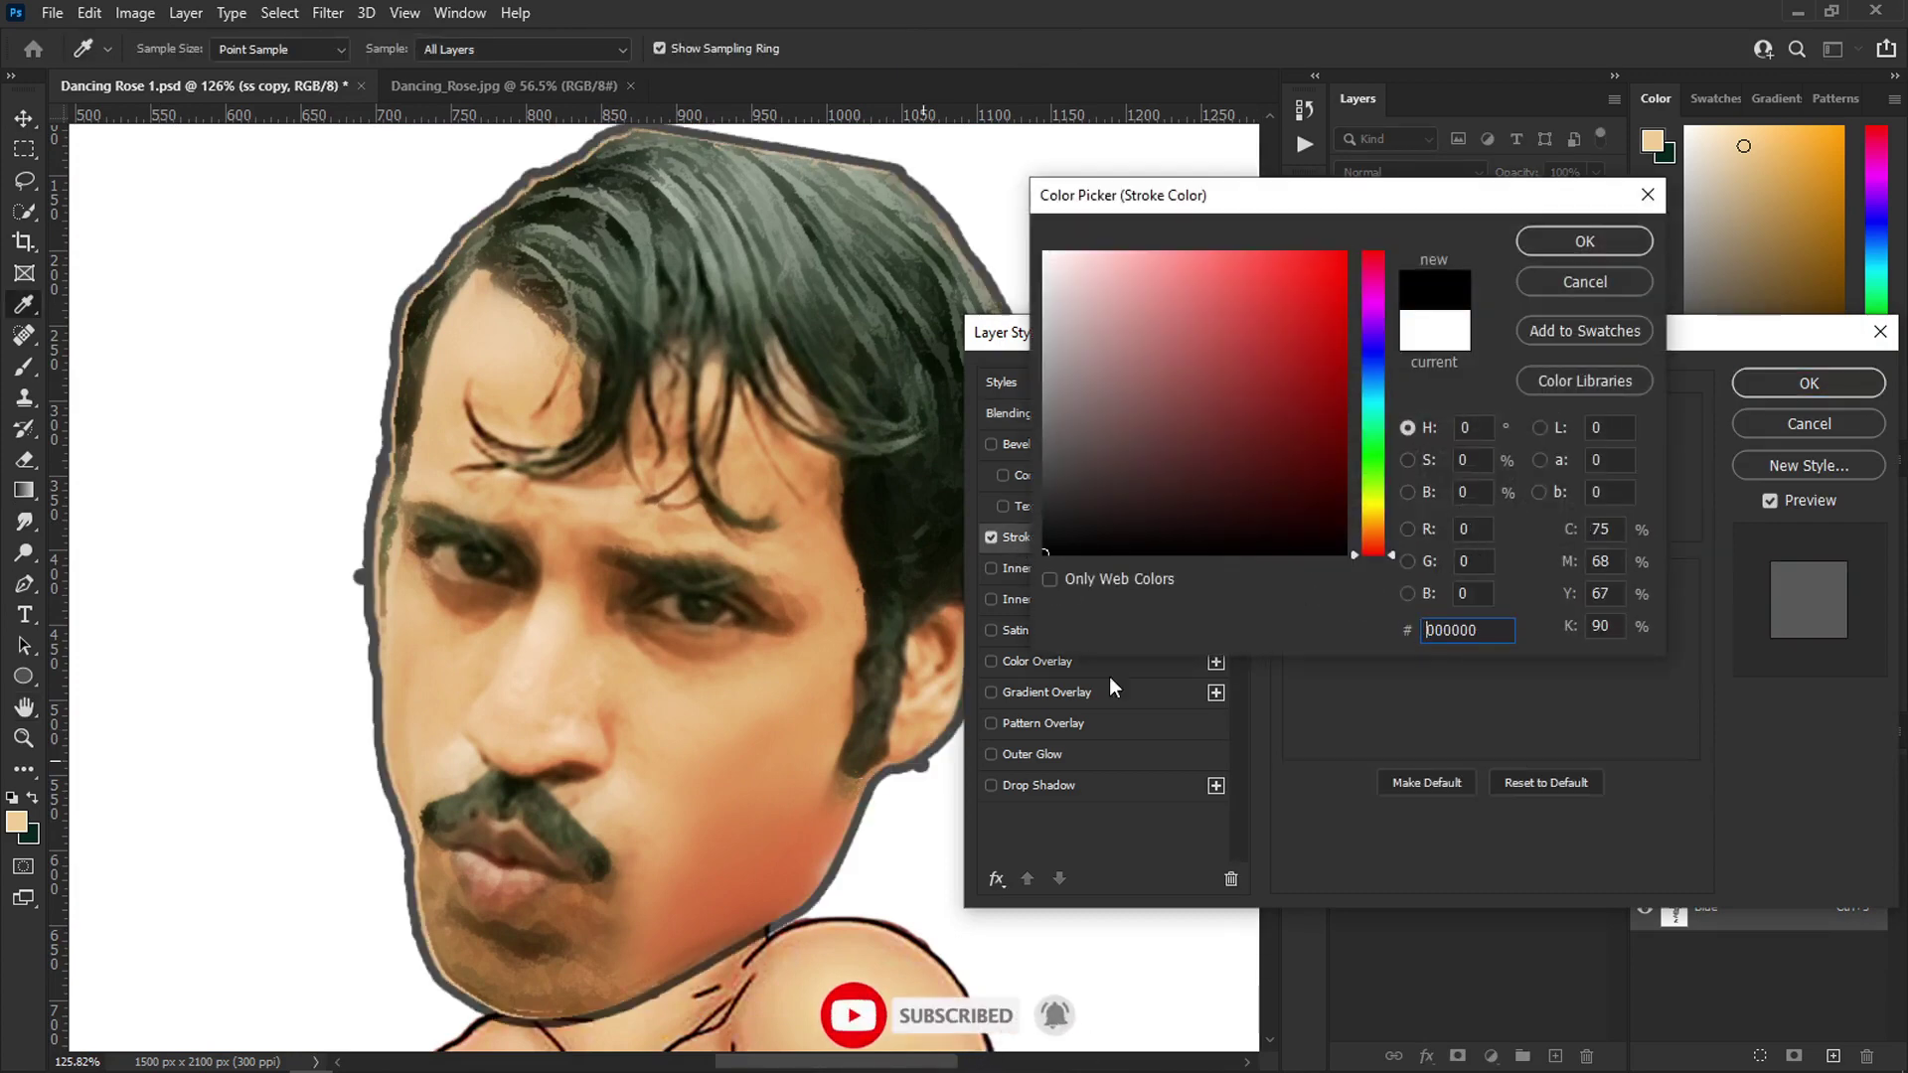
pyautogui.click(1595, 249)
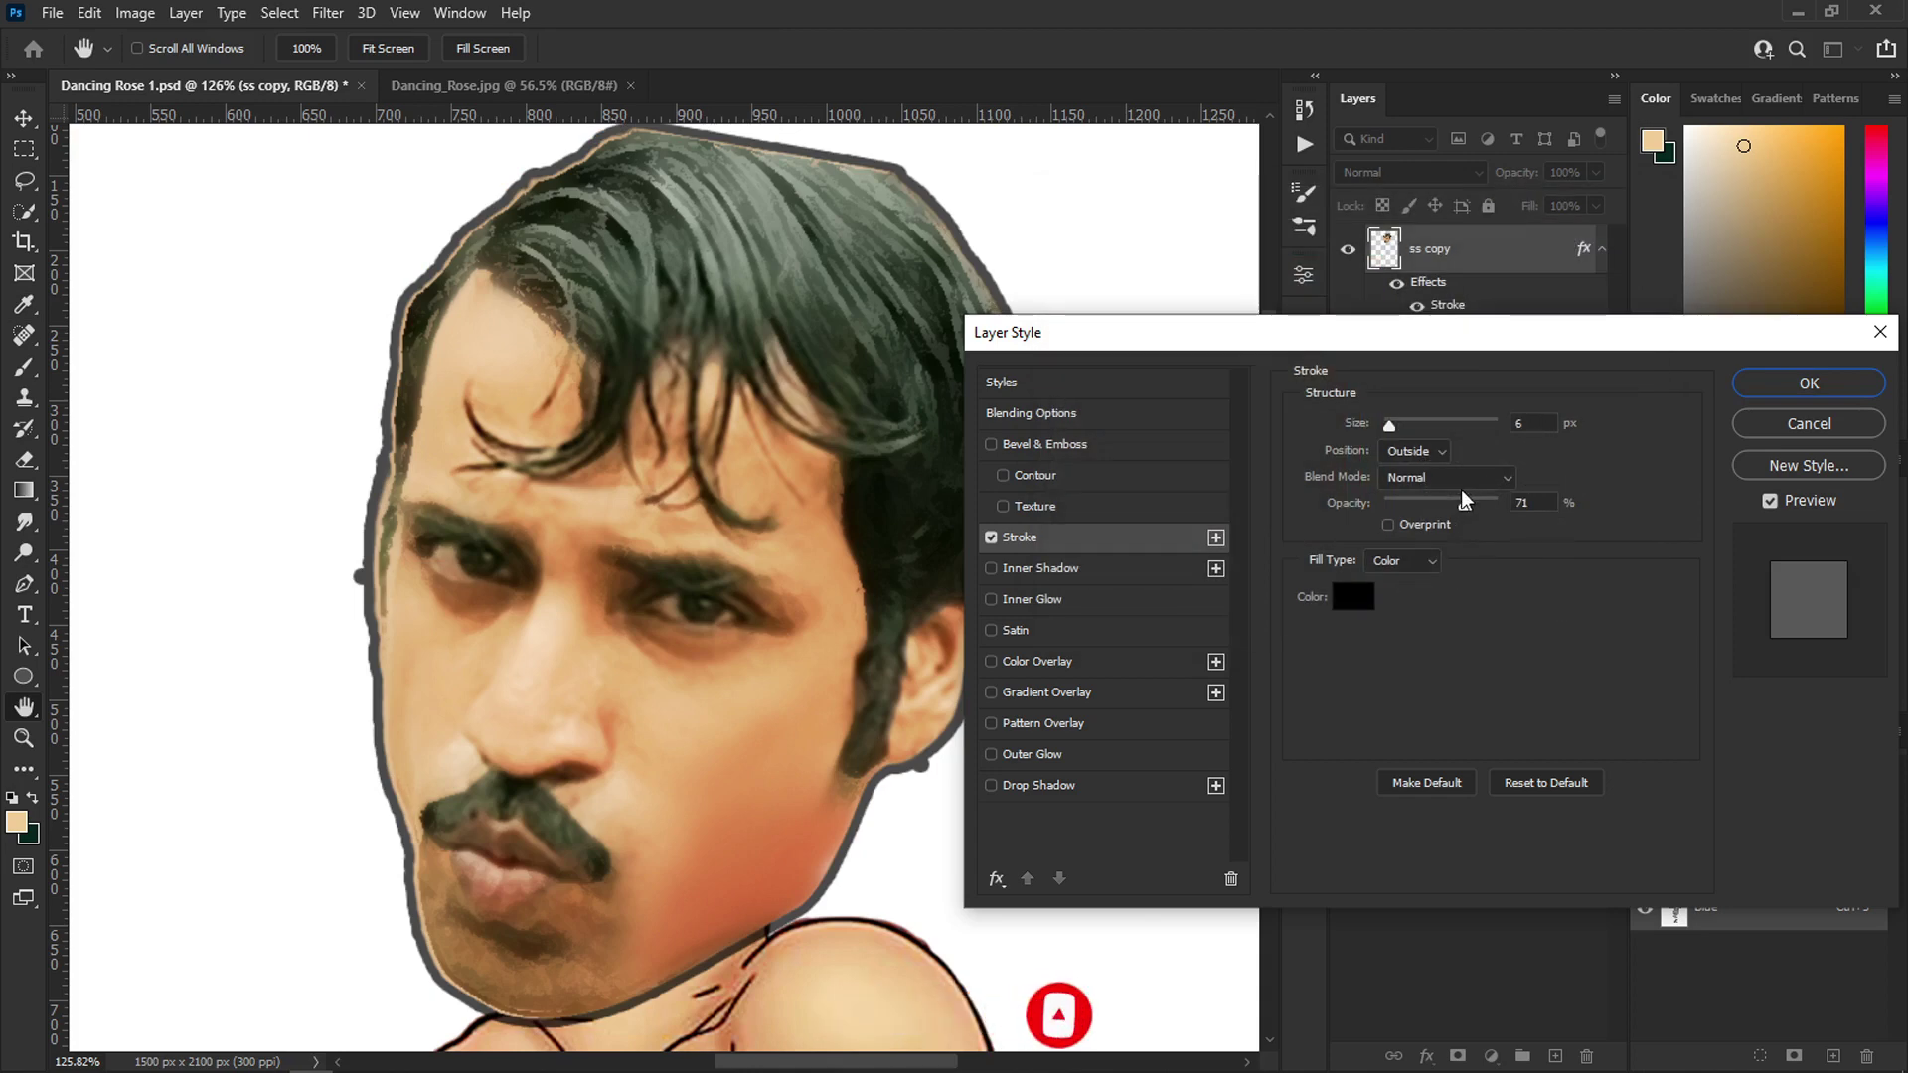
# - Set the stroke to 4 px size and 100% opacity, and apply the layer style
pyautogui.write('1')
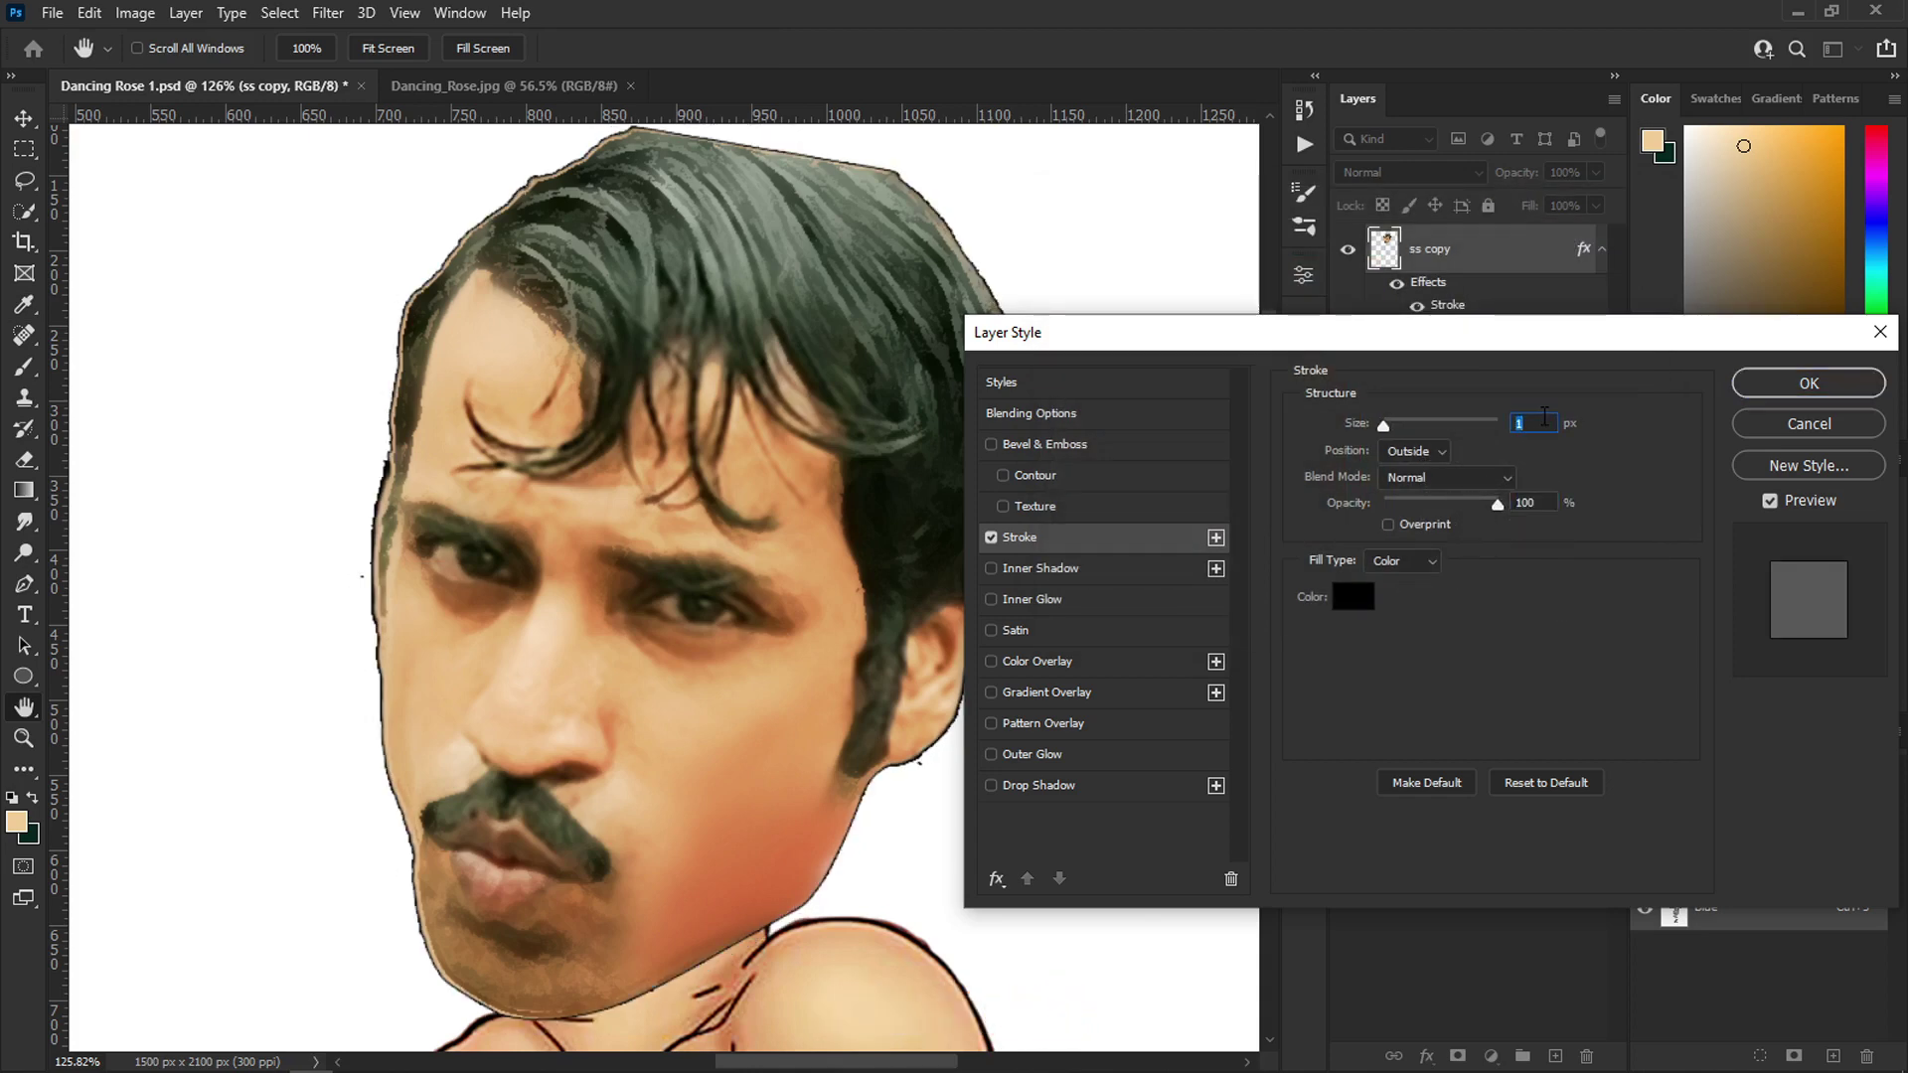
pyautogui.write('5')
pyautogui.press('Down')
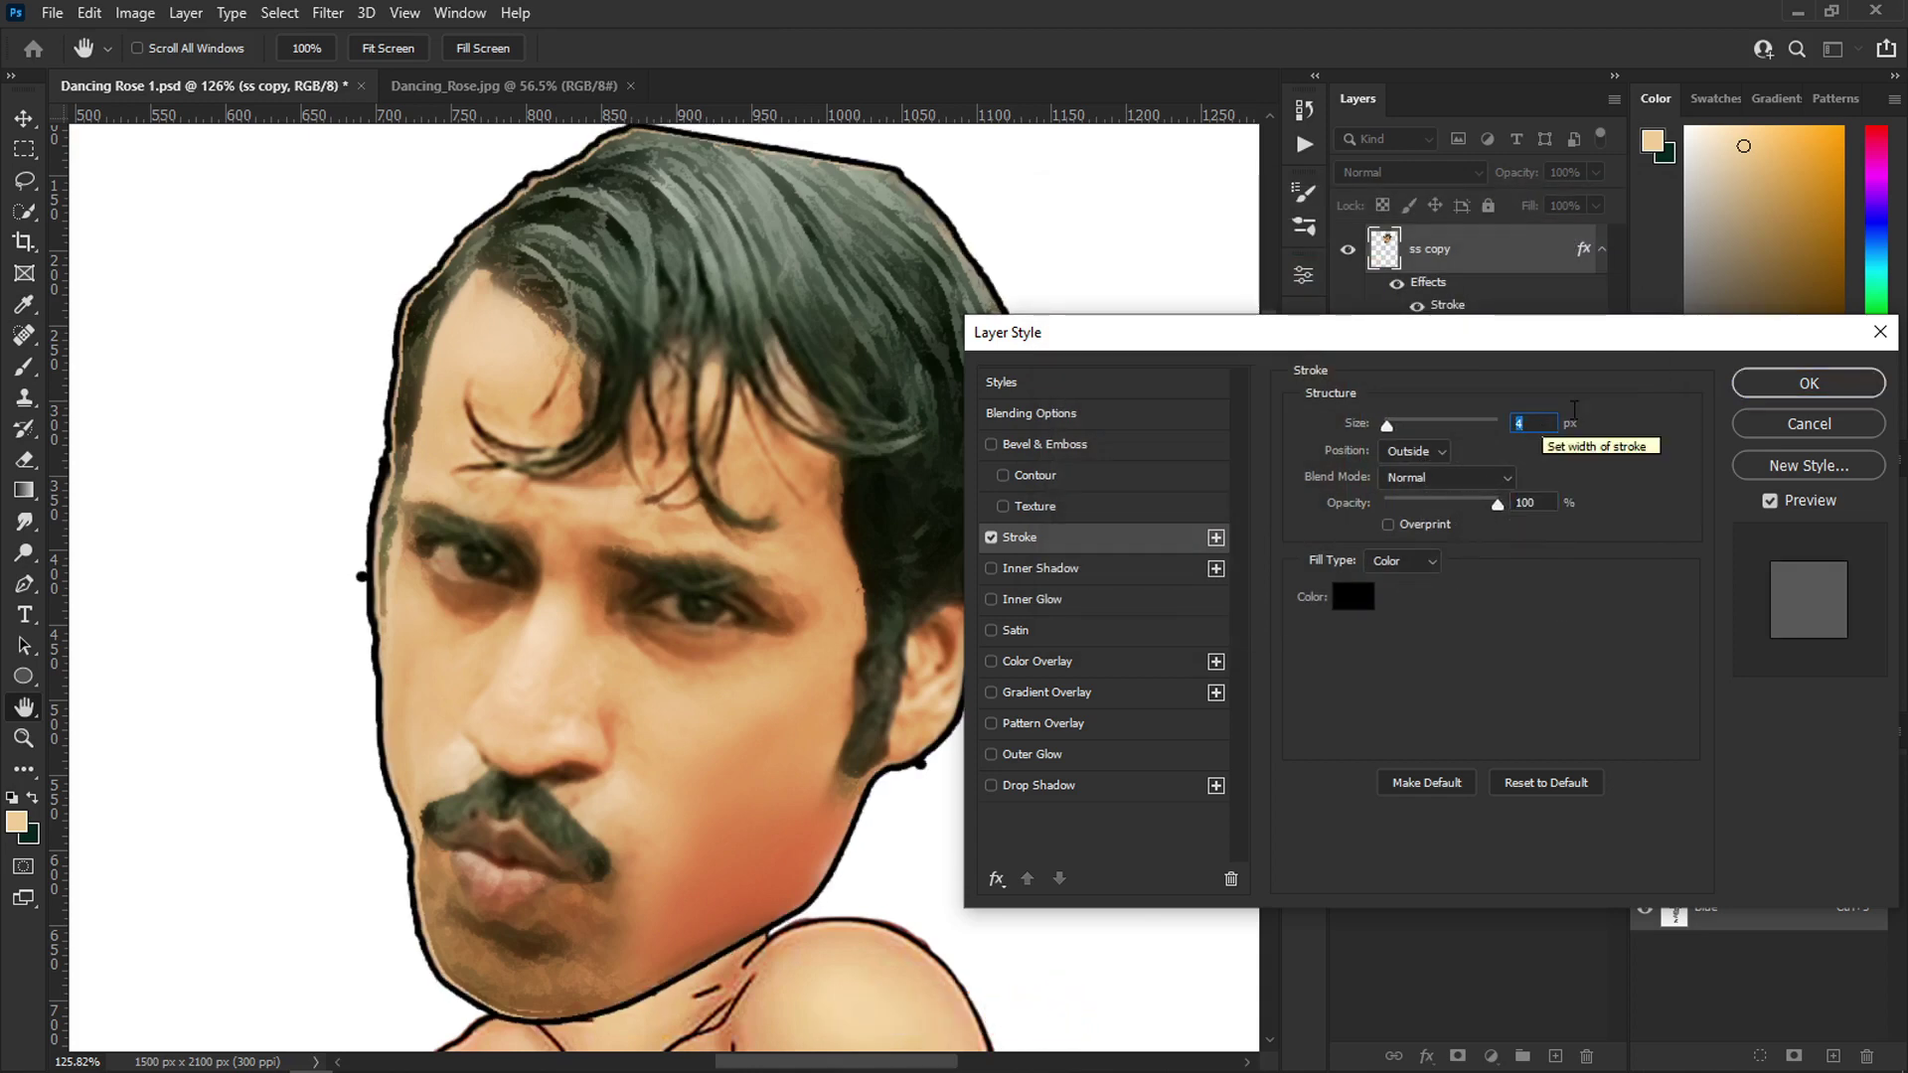
pyautogui.press('Return')
# - Erase the stray outline bump below the earlobe on the ss copy layer
pyautogui.scroll(5, 1000, 706)
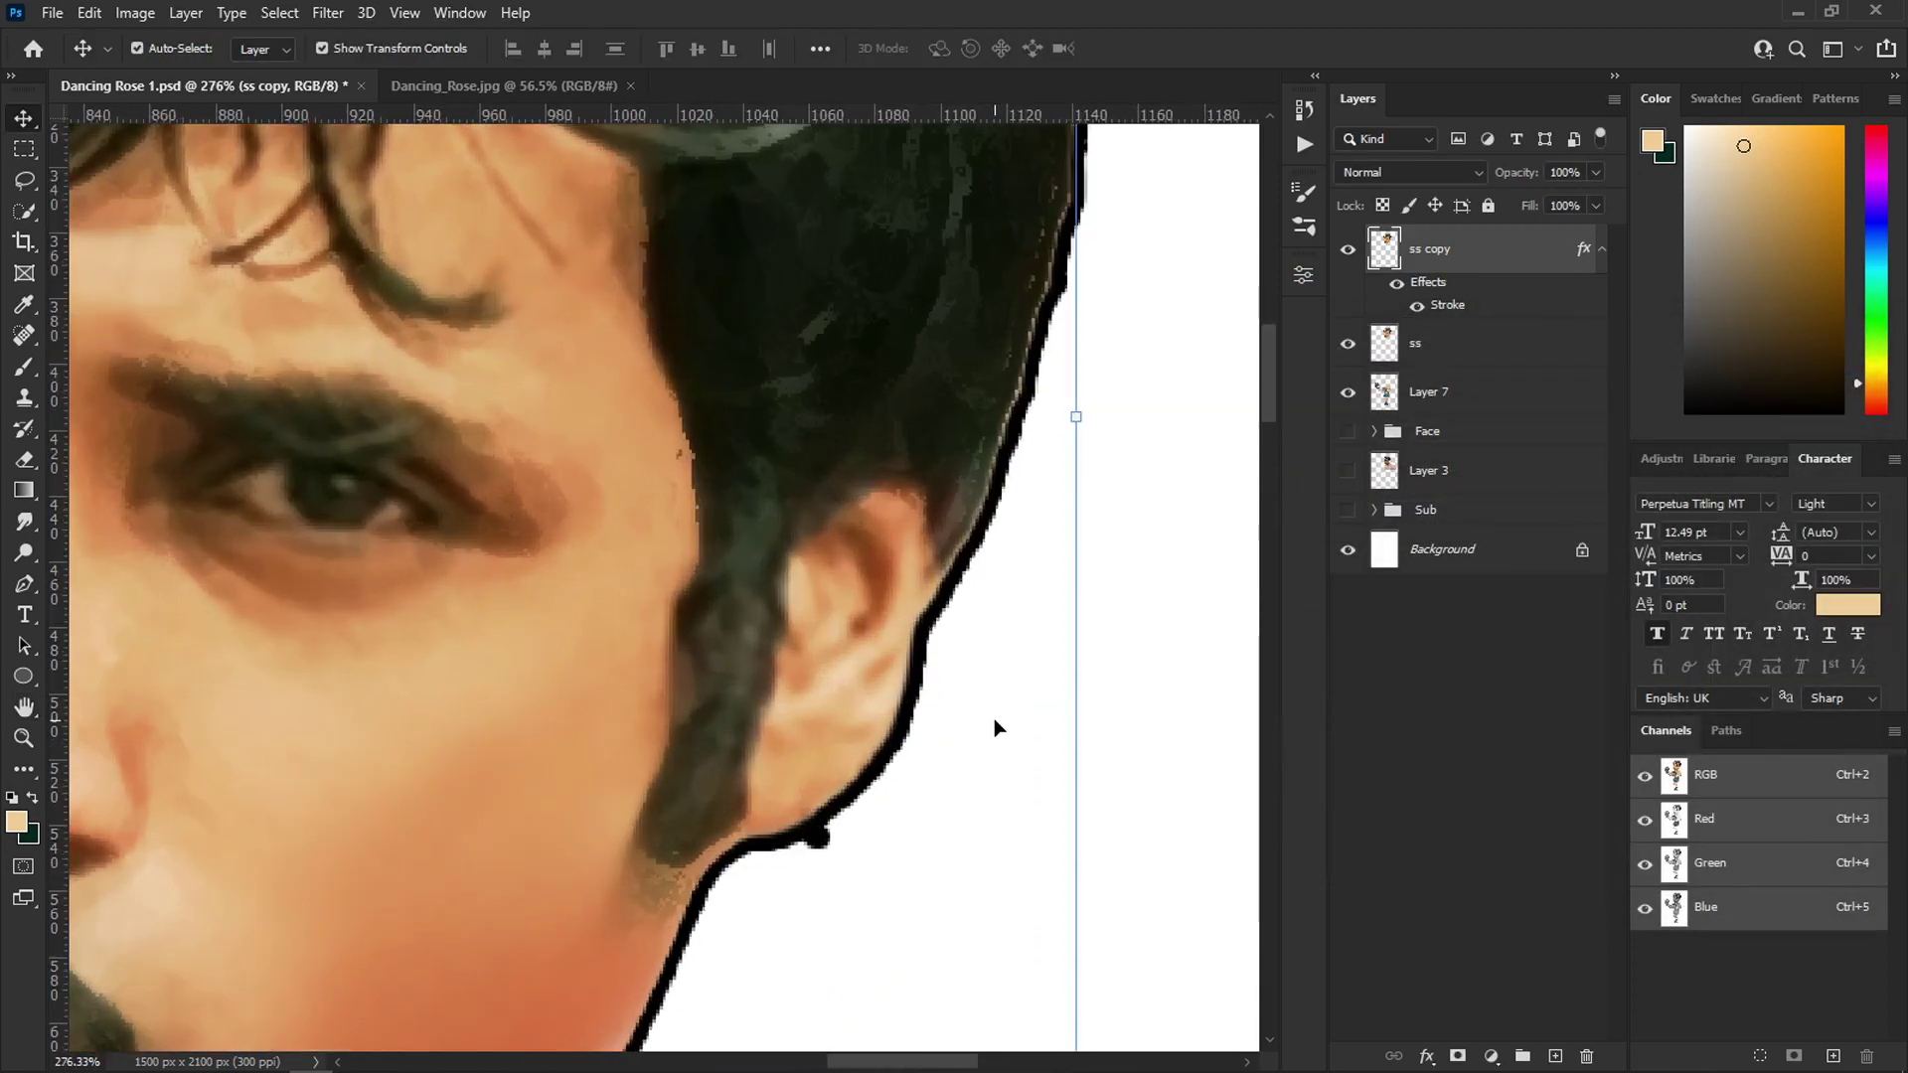
pyautogui.press('e')
pyautogui.moveTo(919, 816); pyautogui.dragTo(456, 819)
pyautogui.moveTo(799, 810); pyautogui.dragTo(805, 813)
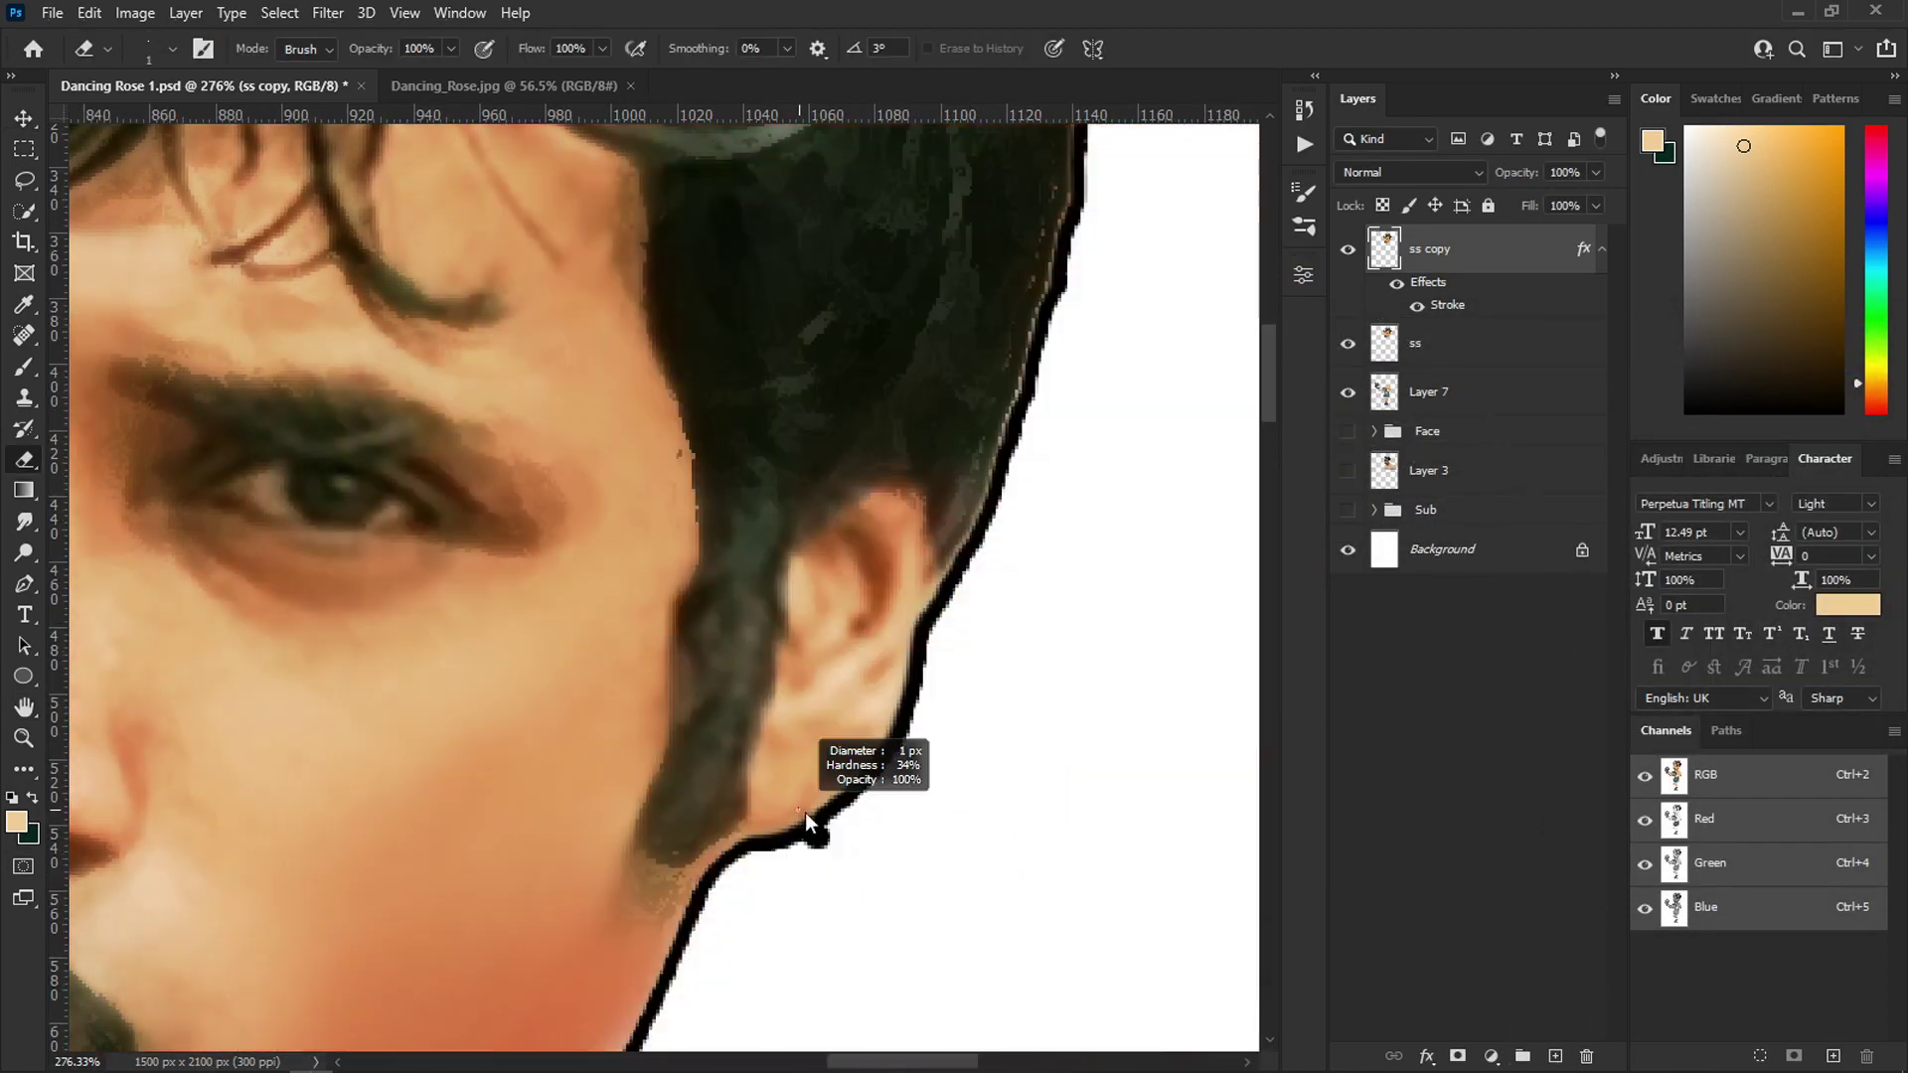
pyautogui.scroll(3, 865, 787)
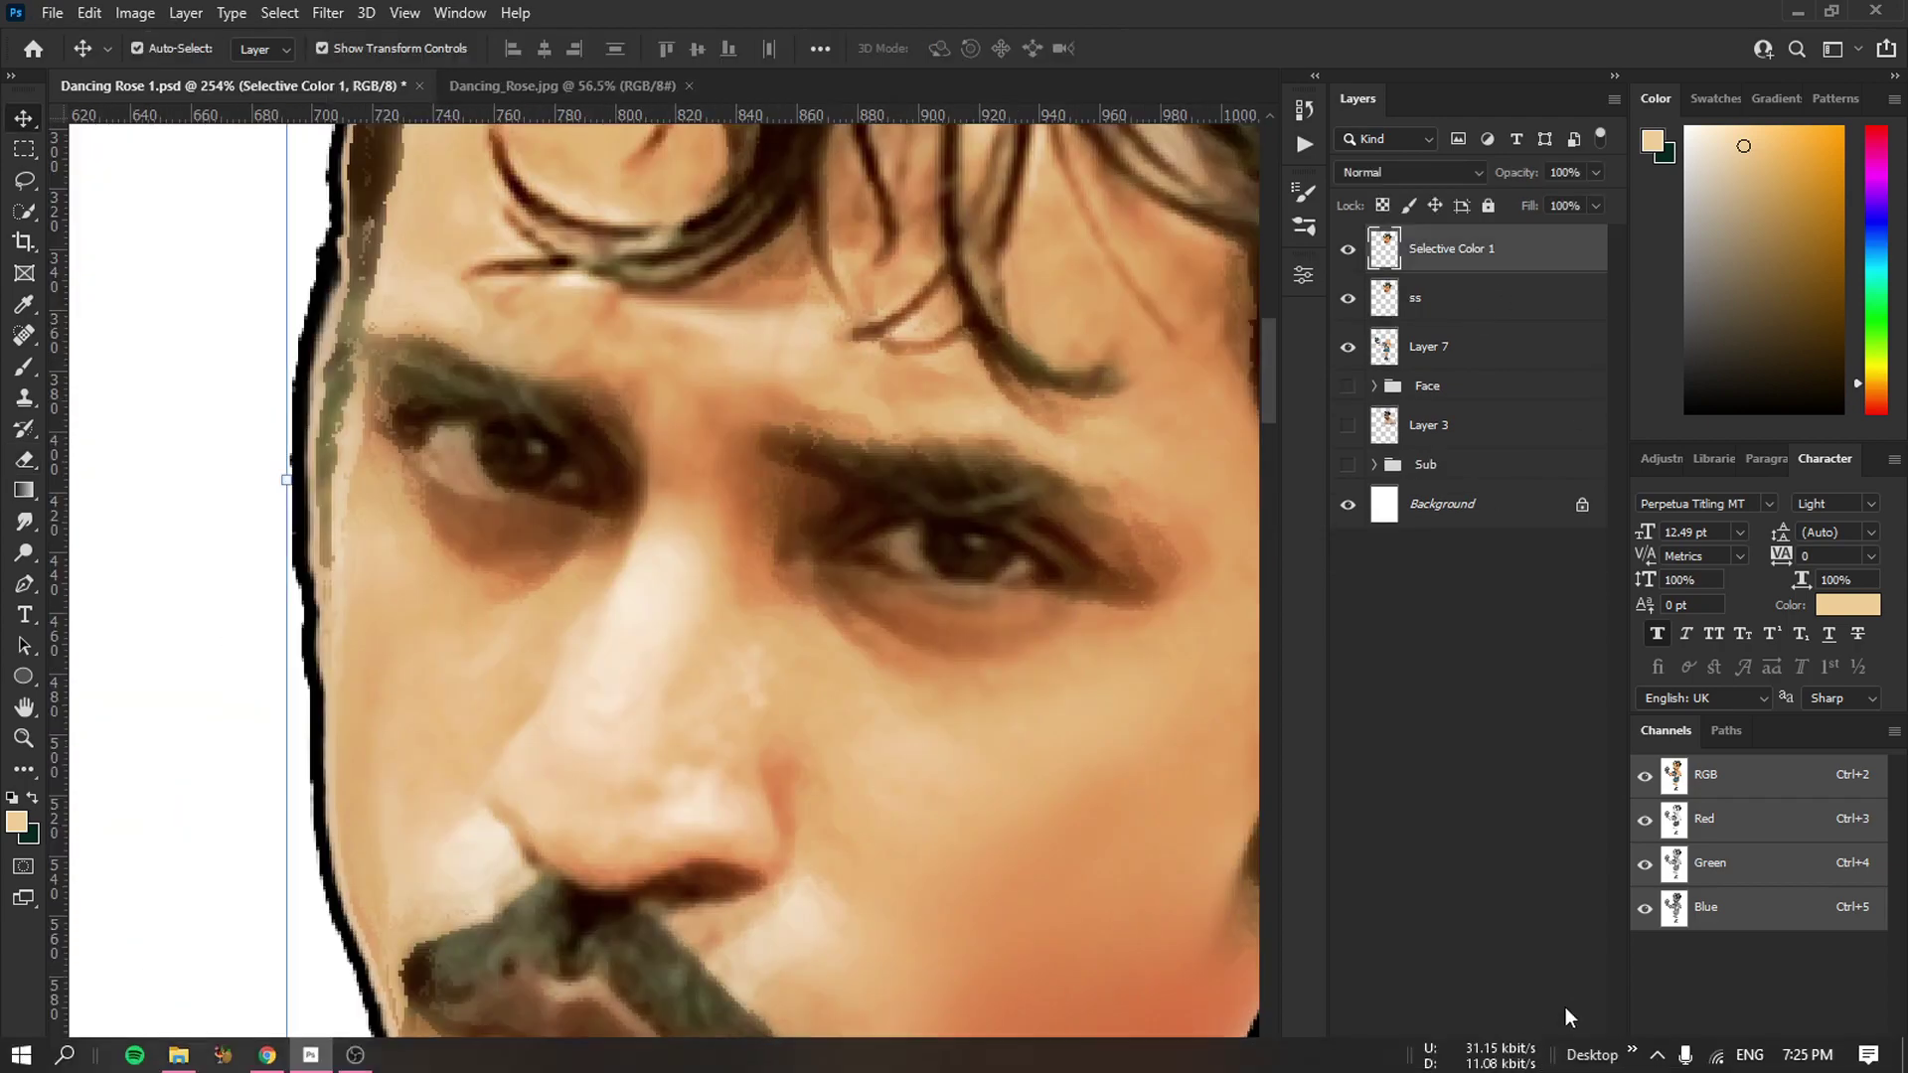
# - Add a new empty layer above Selective Color 1 for the facial line work
pyautogui.click(1556, 1055)
pyautogui.scroll(2, 940, 501)
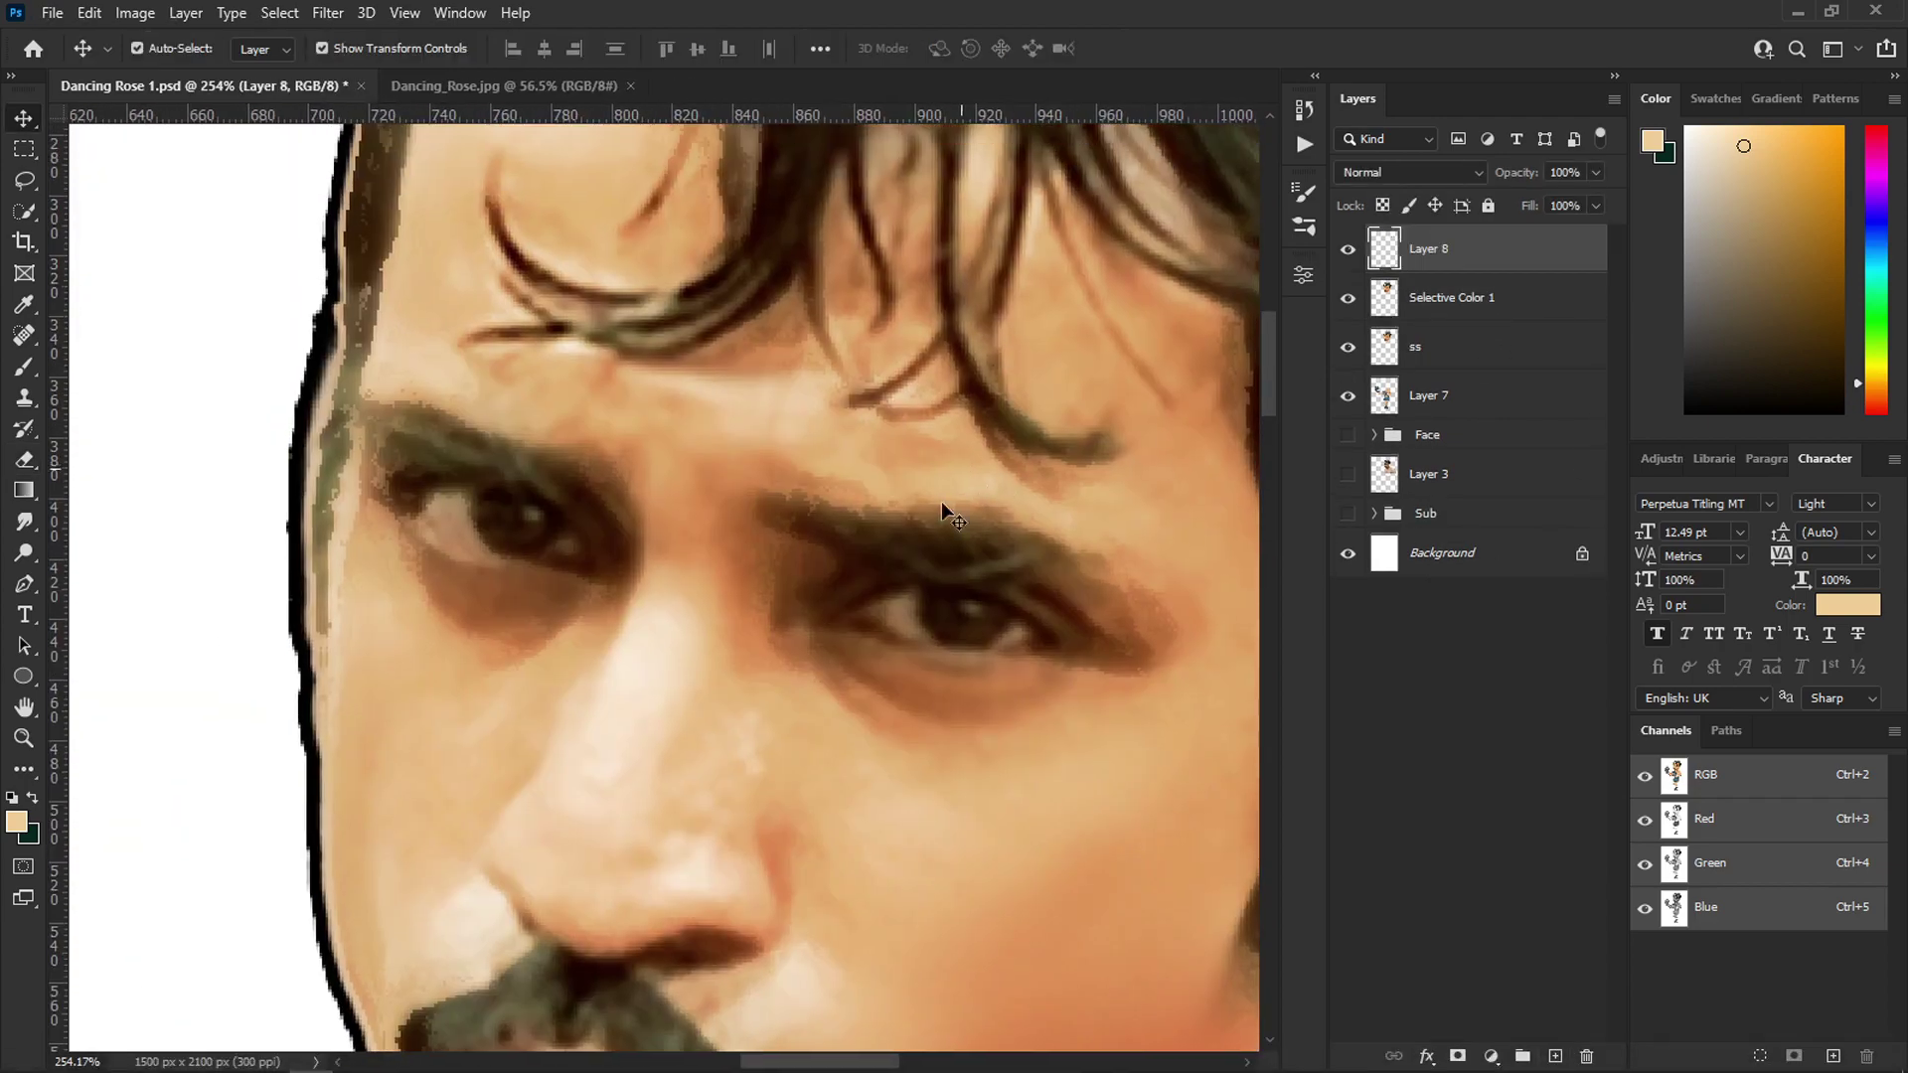
pyautogui.scroll(5, 940, 501)
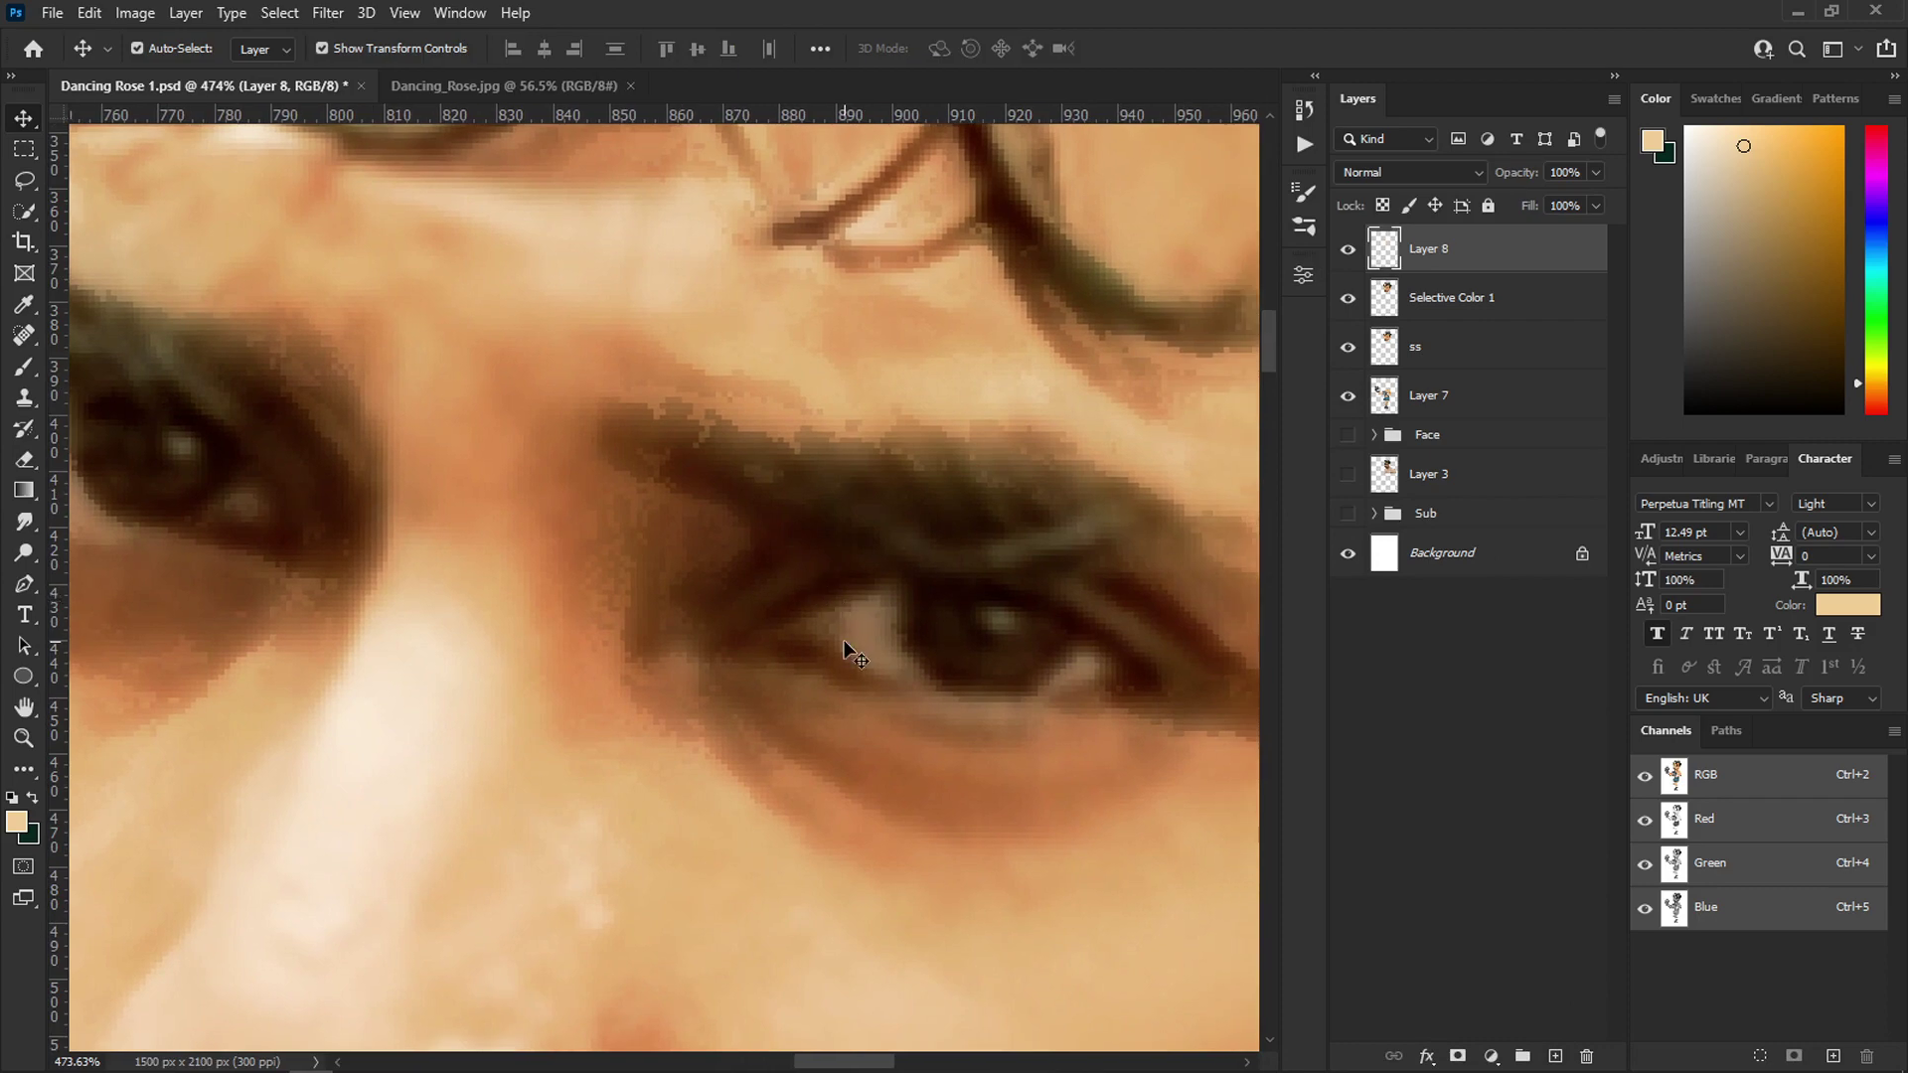
# - Prepare a Hard Round Pressure Size brush at 5 px with a black foreground colour and 100% opacity
pyautogui.press('b')
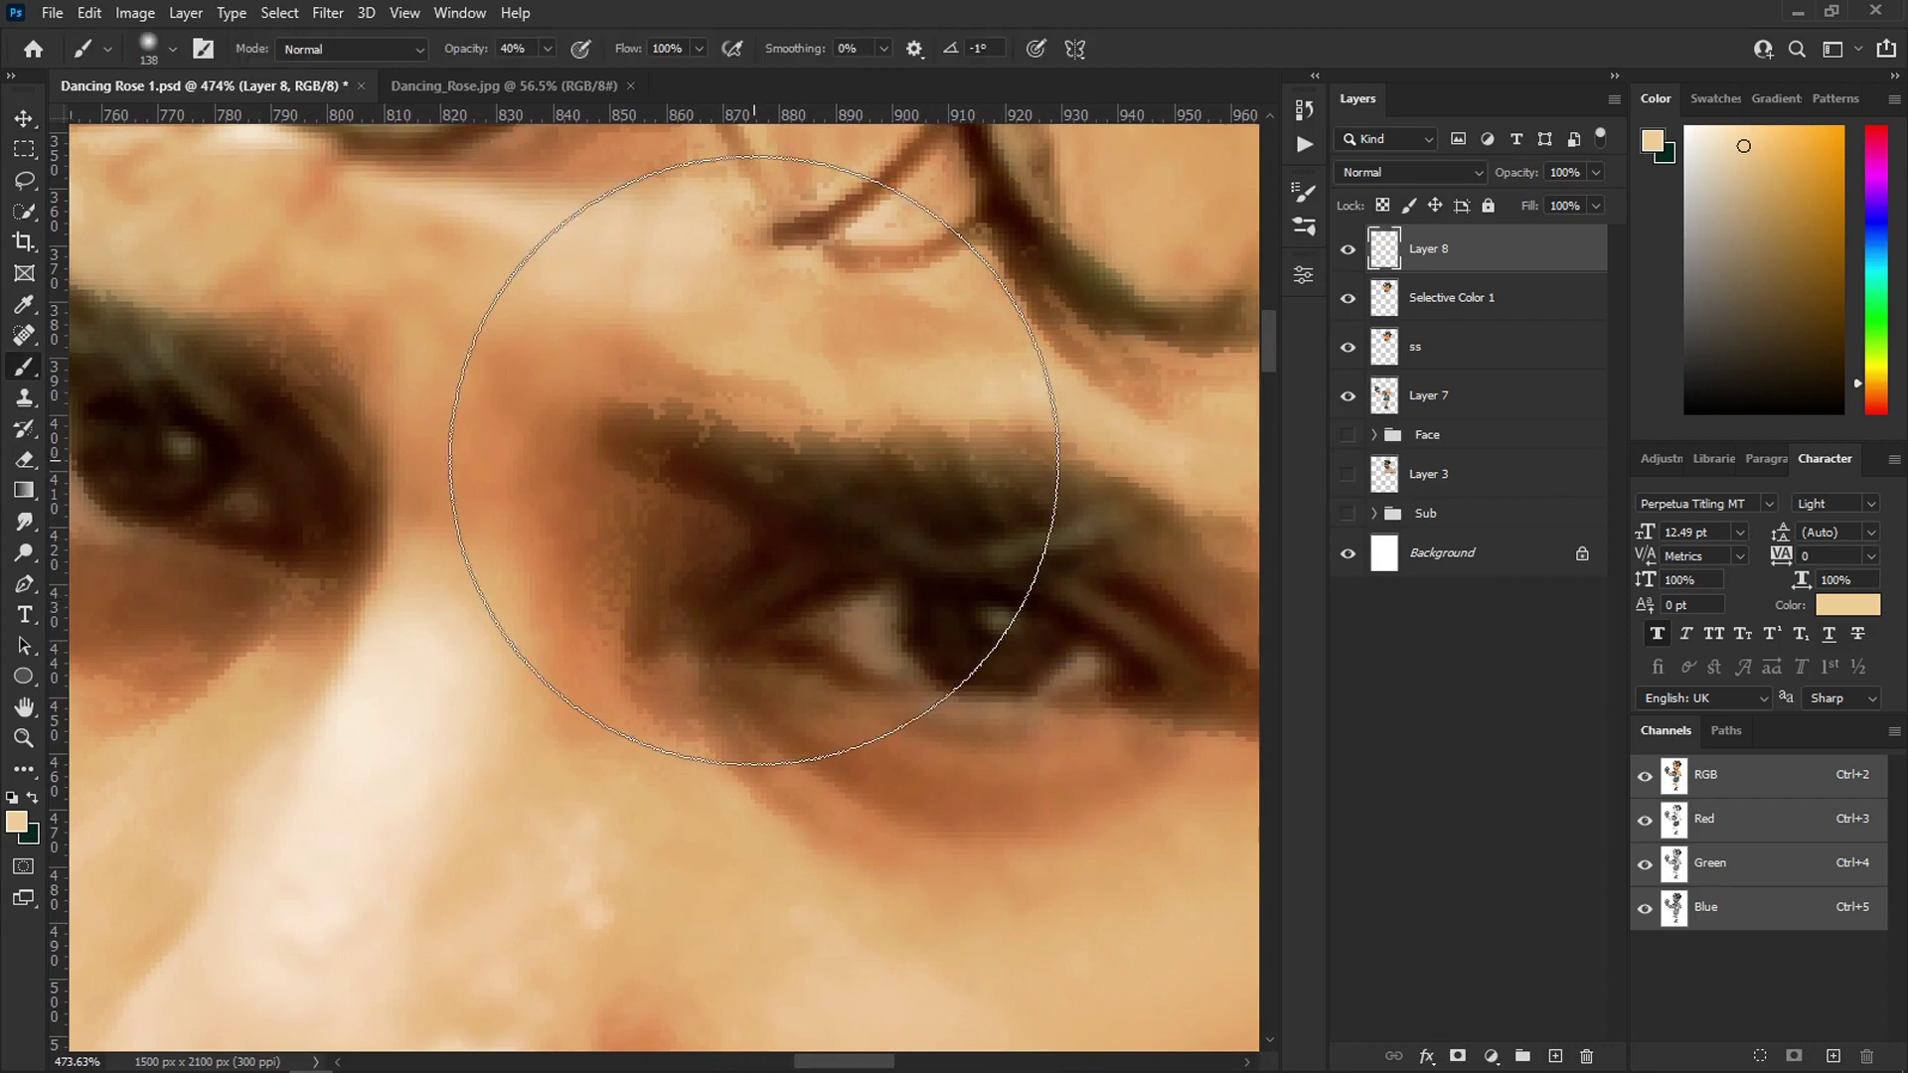
pyautogui.rightClick(760, 468)
pyautogui.click(882, 733)
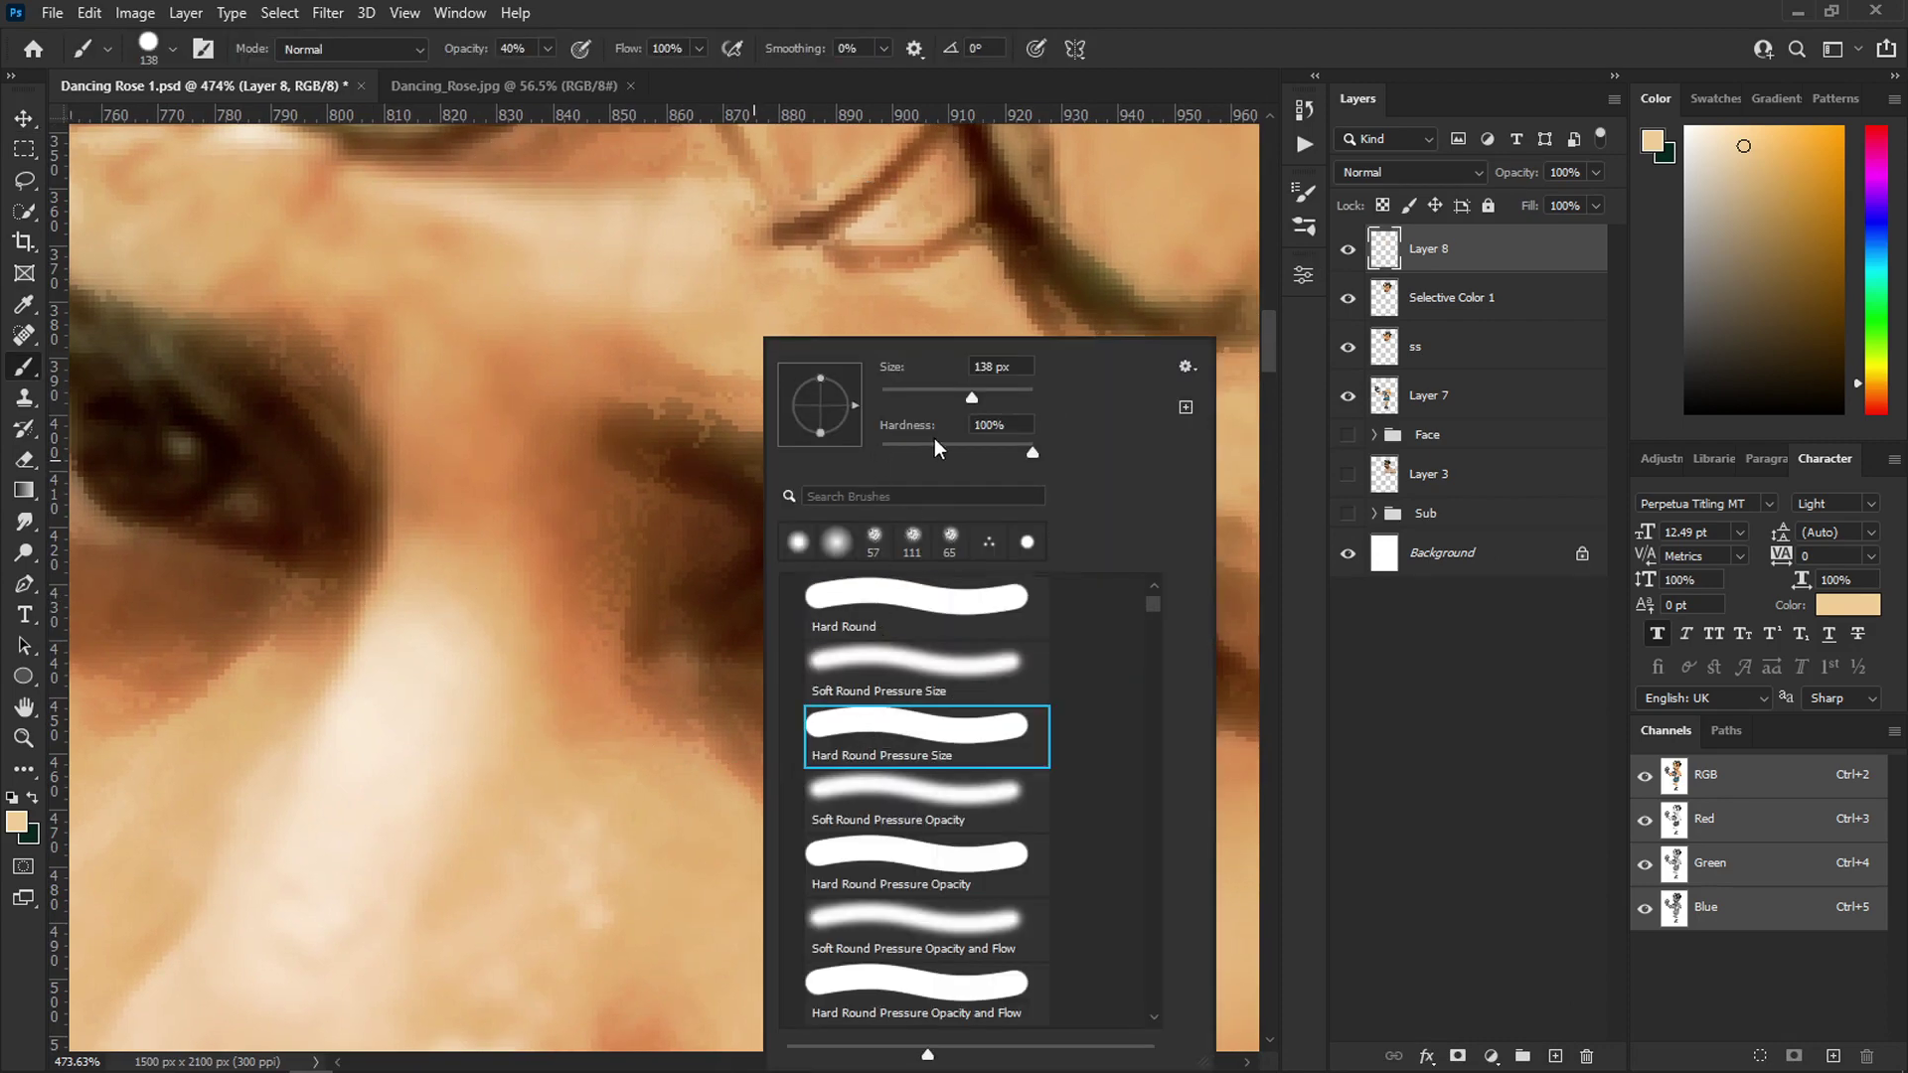
pyautogui.click(883, 395)
pyautogui.keyDown('alt'); pyautogui.rightClick(647, 430); pyautogui.keyUp('alt')
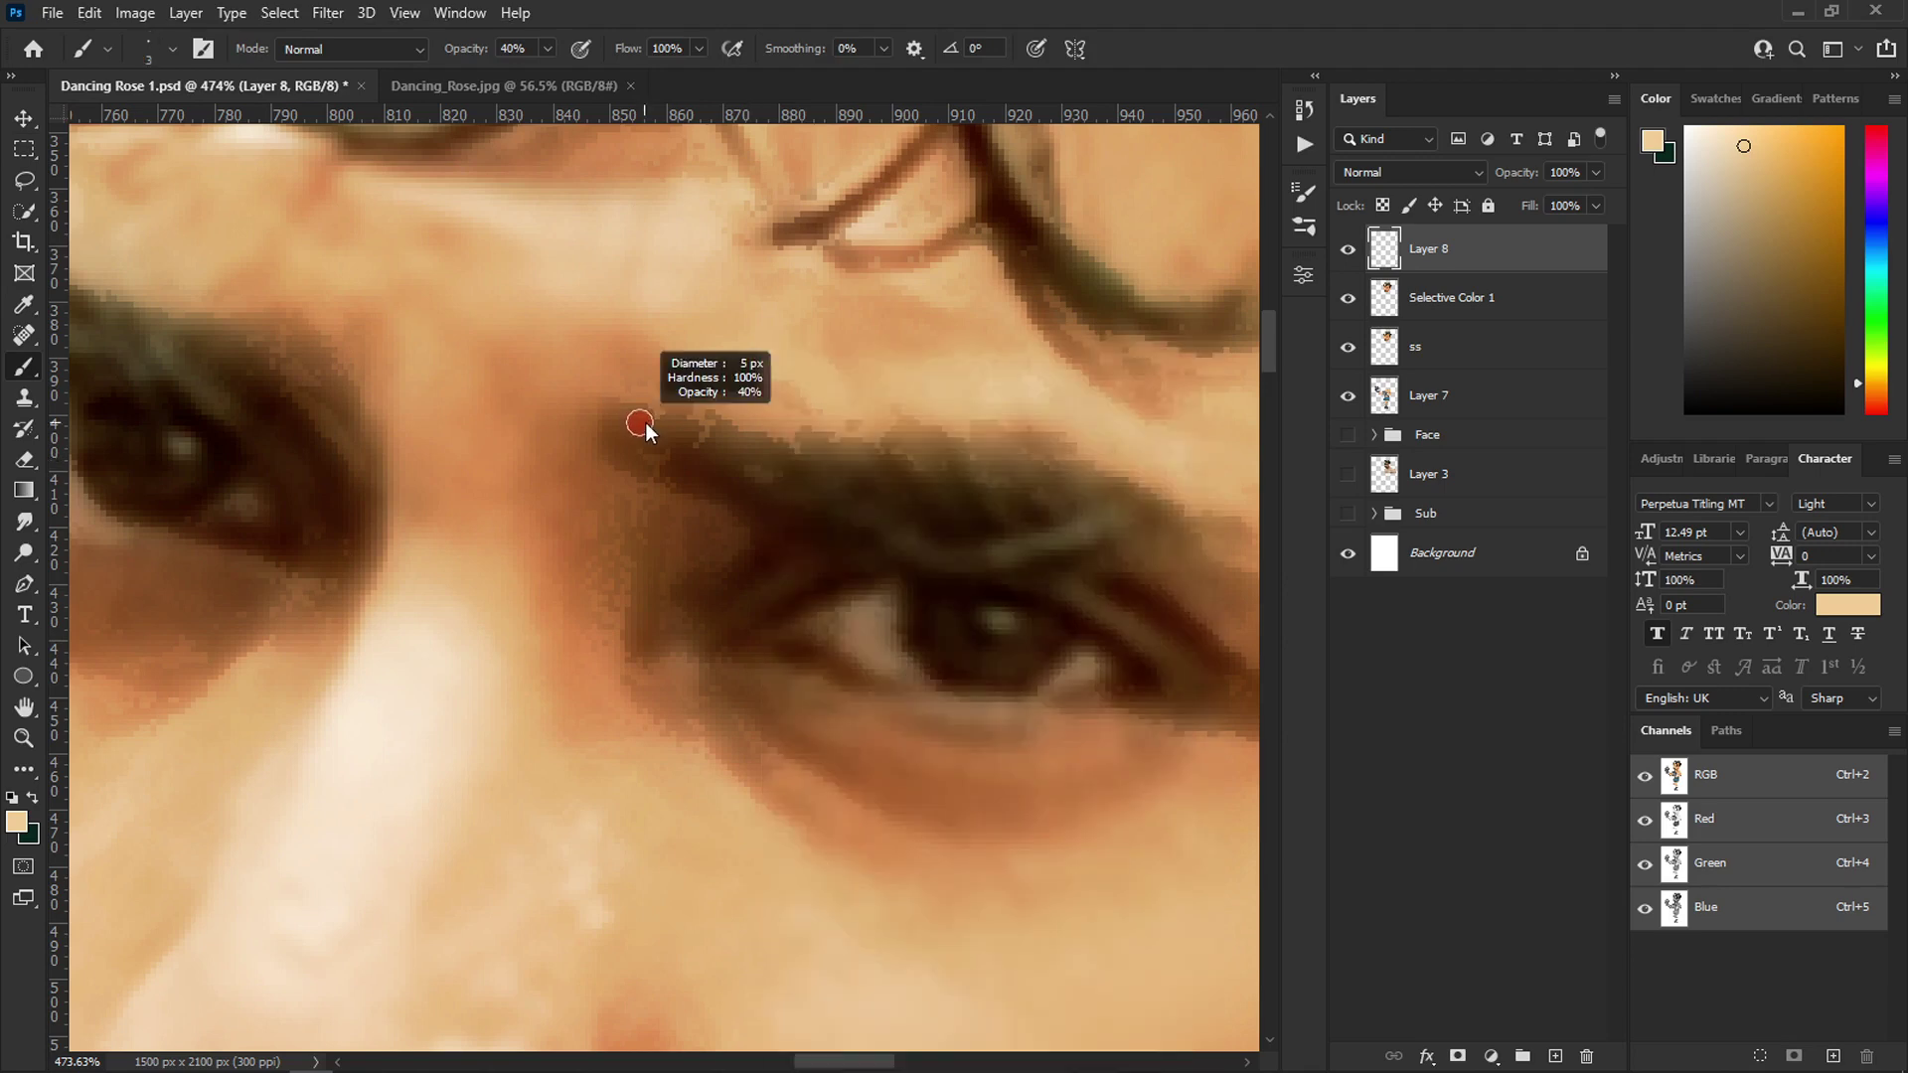
pyautogui.click(11, 801)
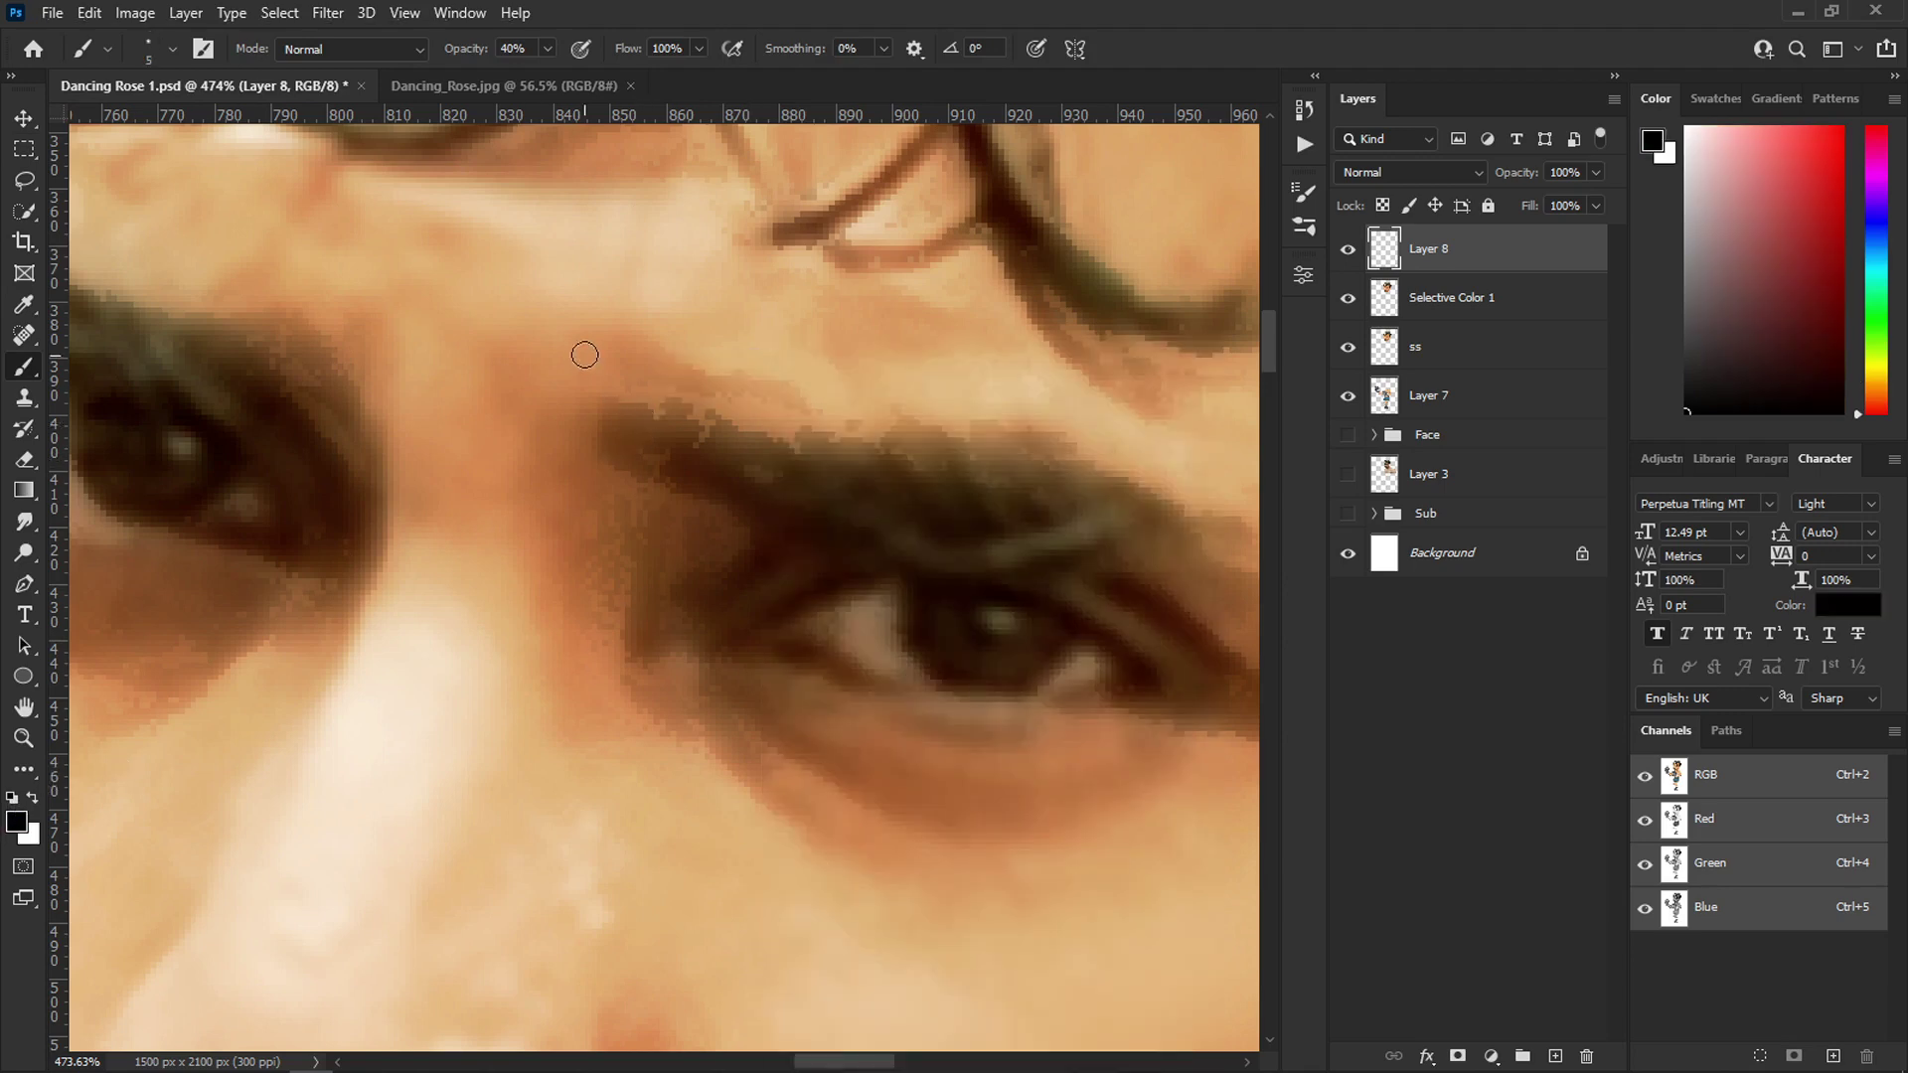
pyautogui.moveTo(471, 54); pyautogui.dragTo(909, 153)
pyautogui.moveTo(805, 424); pyautogui.dragTo(631, 413)
pyautogui.moveTo(449, 405)
pyautogui.mouseDown()
pyautogui.moveTo(928, 437)
pyautogui.moveTo(1133, 651)
pyautogui.mouseUp()
pyautogui.hotkey('ctrl', 'z')
pyautogui.moveTo(450, 401)
pyautogui.mouseDown()
pyautogui.moveTo(969, 465)
pyautogui.moveTo(611, 517)
pyautogui.moveTo(1161, 692)
pyautogui.moveTo(1161, 735)
pyautogui.mouseUp()
pyautogui.scroll(-6, 1103, 601)
pyautogui.hotkey('ctrl', 'z')
pyautogui.scroll(7, 1039, 844)
pyautogui.hotkey('ctrl', 'z')
# - Outline the right-hand eyebrow and the eye beneath it in black on Layer 8 with a 4 px brush
pyautogui.moveTo(360, 303); pyautogui.dragTo(391, 430)
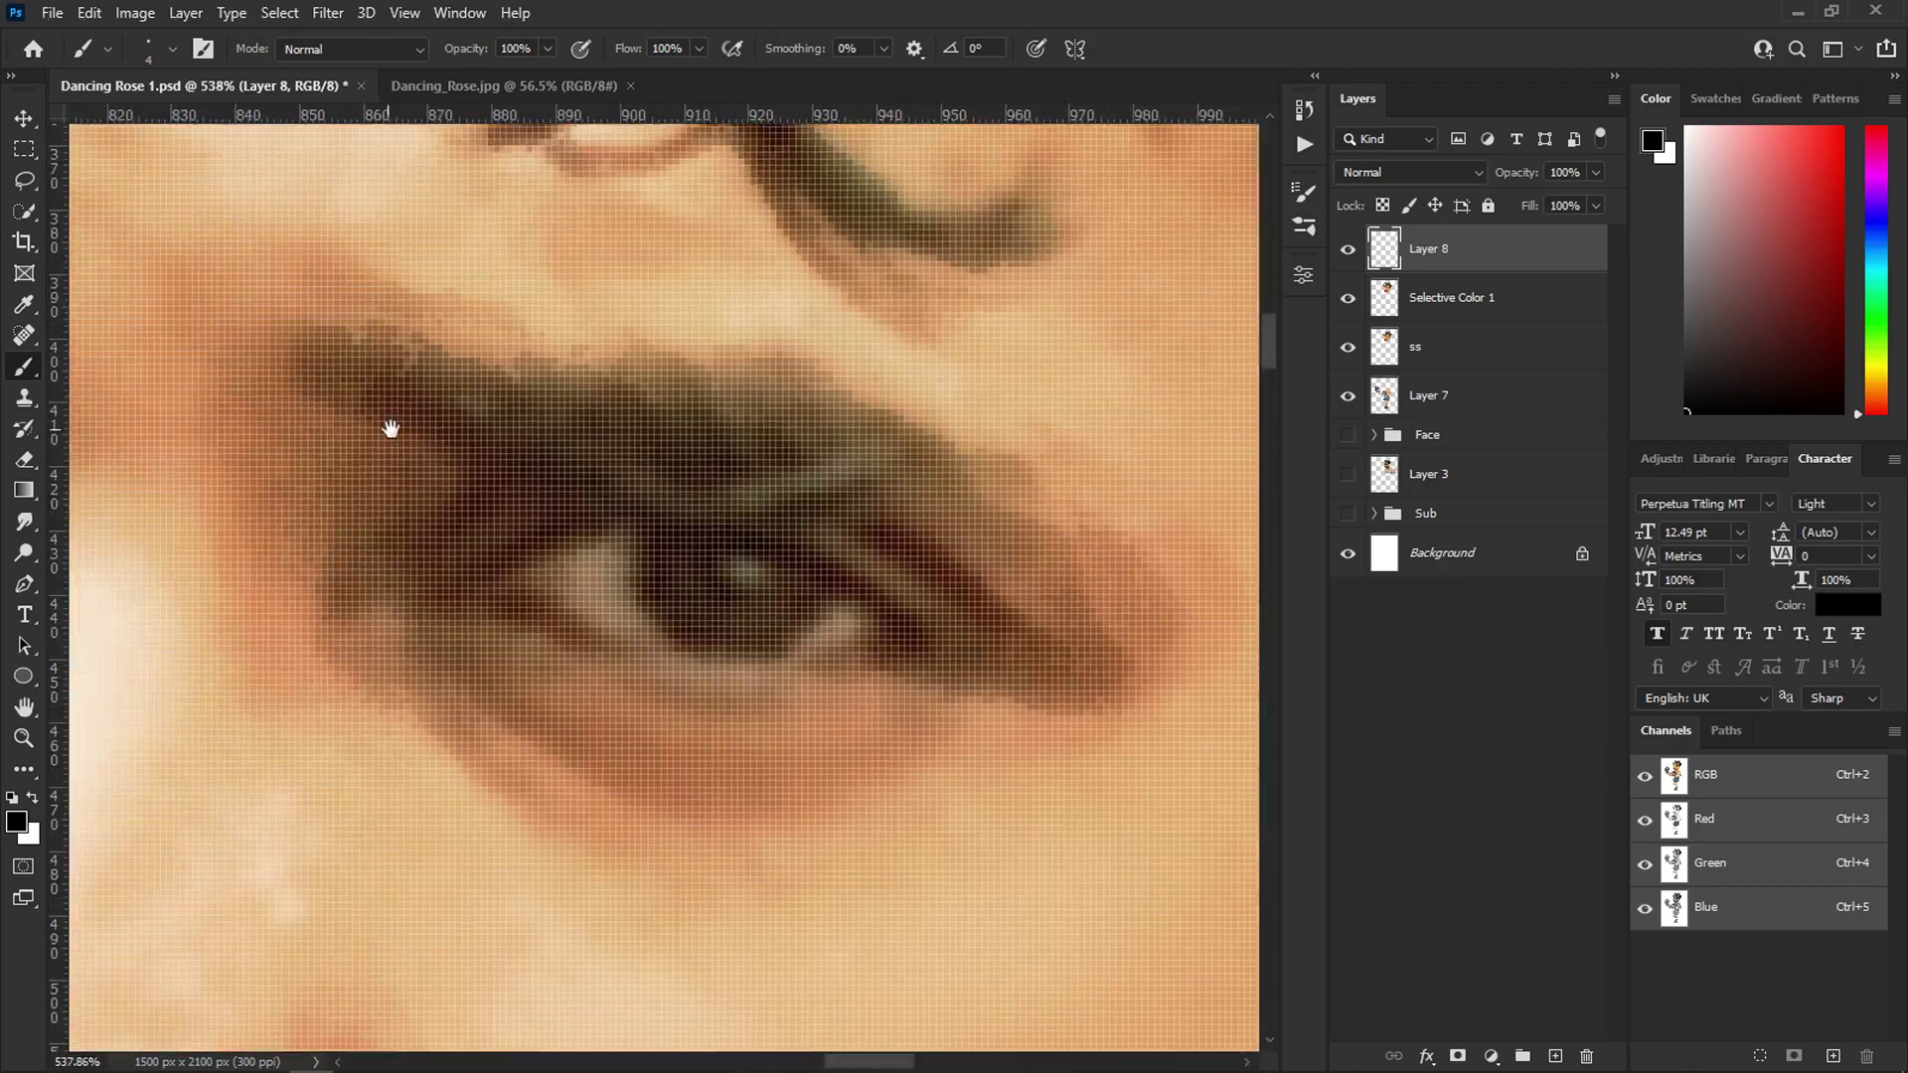
pyautogui.moveTo(288, 341); pyautogui.dragTo(1045, 648)
pyautogui.scroll(-3, 734, 606)
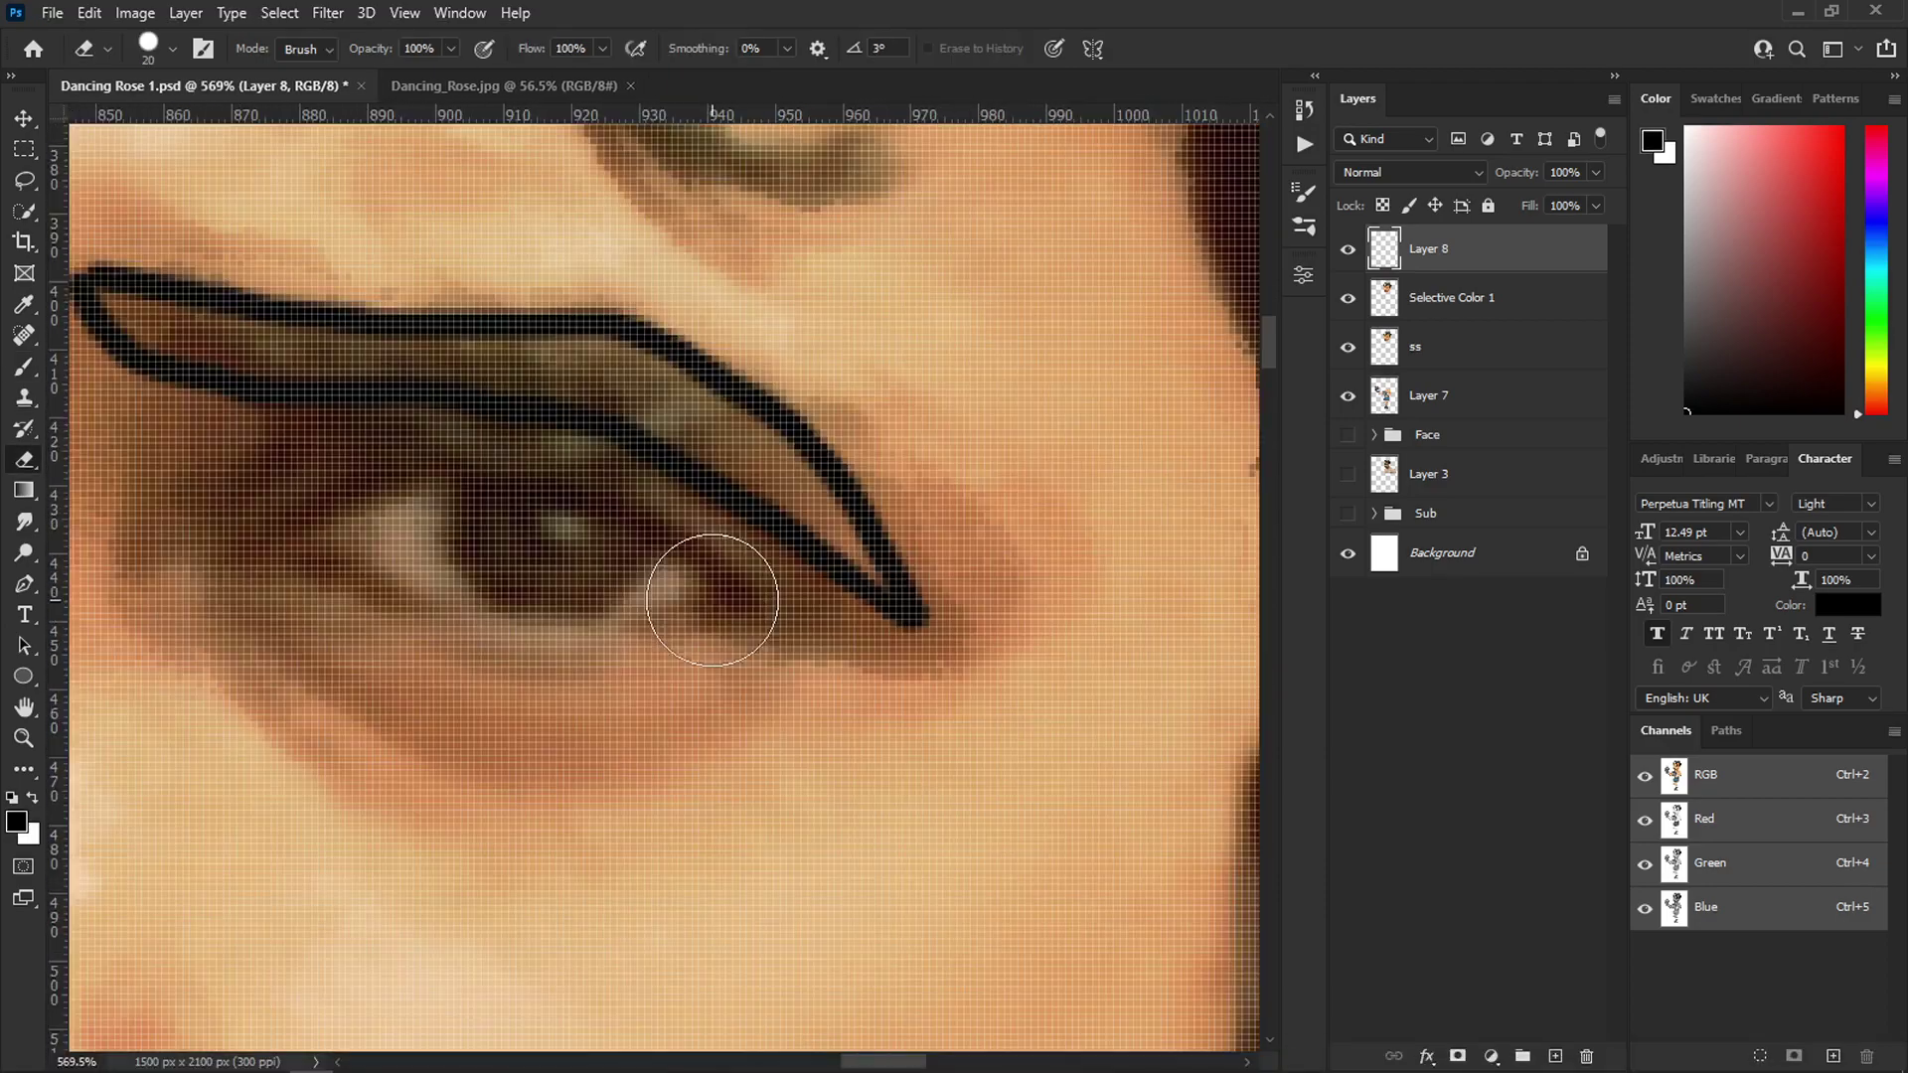
pyautogui.press('b')
pyautogui.moveTo(260, 547)
pyautogui.mouseDown()
pyautogui.moveTo(418, 605)
pyautogui.moveTo(264, 548)
pyautogui.mouseUp()
pyautogui.scroll(-6, 477, 616)
# - Draw a closed black outline around the left-hand eyebrow on Layer 8, redrawing the upper edge once
pyautogui.scroll(7, 129, 534)
pyautogui.moveTo(346, 429)
pyautogui.mouseDown()
pyautogui.moveTo(467, 341)
pyautogui.moveTo(940, 551)
pyautogui.mouseUp()
pyautogui.hotkey('ctrl', 'z')
pyautogui.moveTo(340, 437)
pyautogui.mouseDown()
pyautogui.moveTo(533, 345)
pyautogui.moveTo(954, 601)
pyautogui.mouseUp()
pyautogui.moveTo(348, 428)
pyautogui.mouseDown()
pyautogui.moveTo(354, 500)
pyautogui.moveTo(825, 571)
pyautogui.mouseUp()
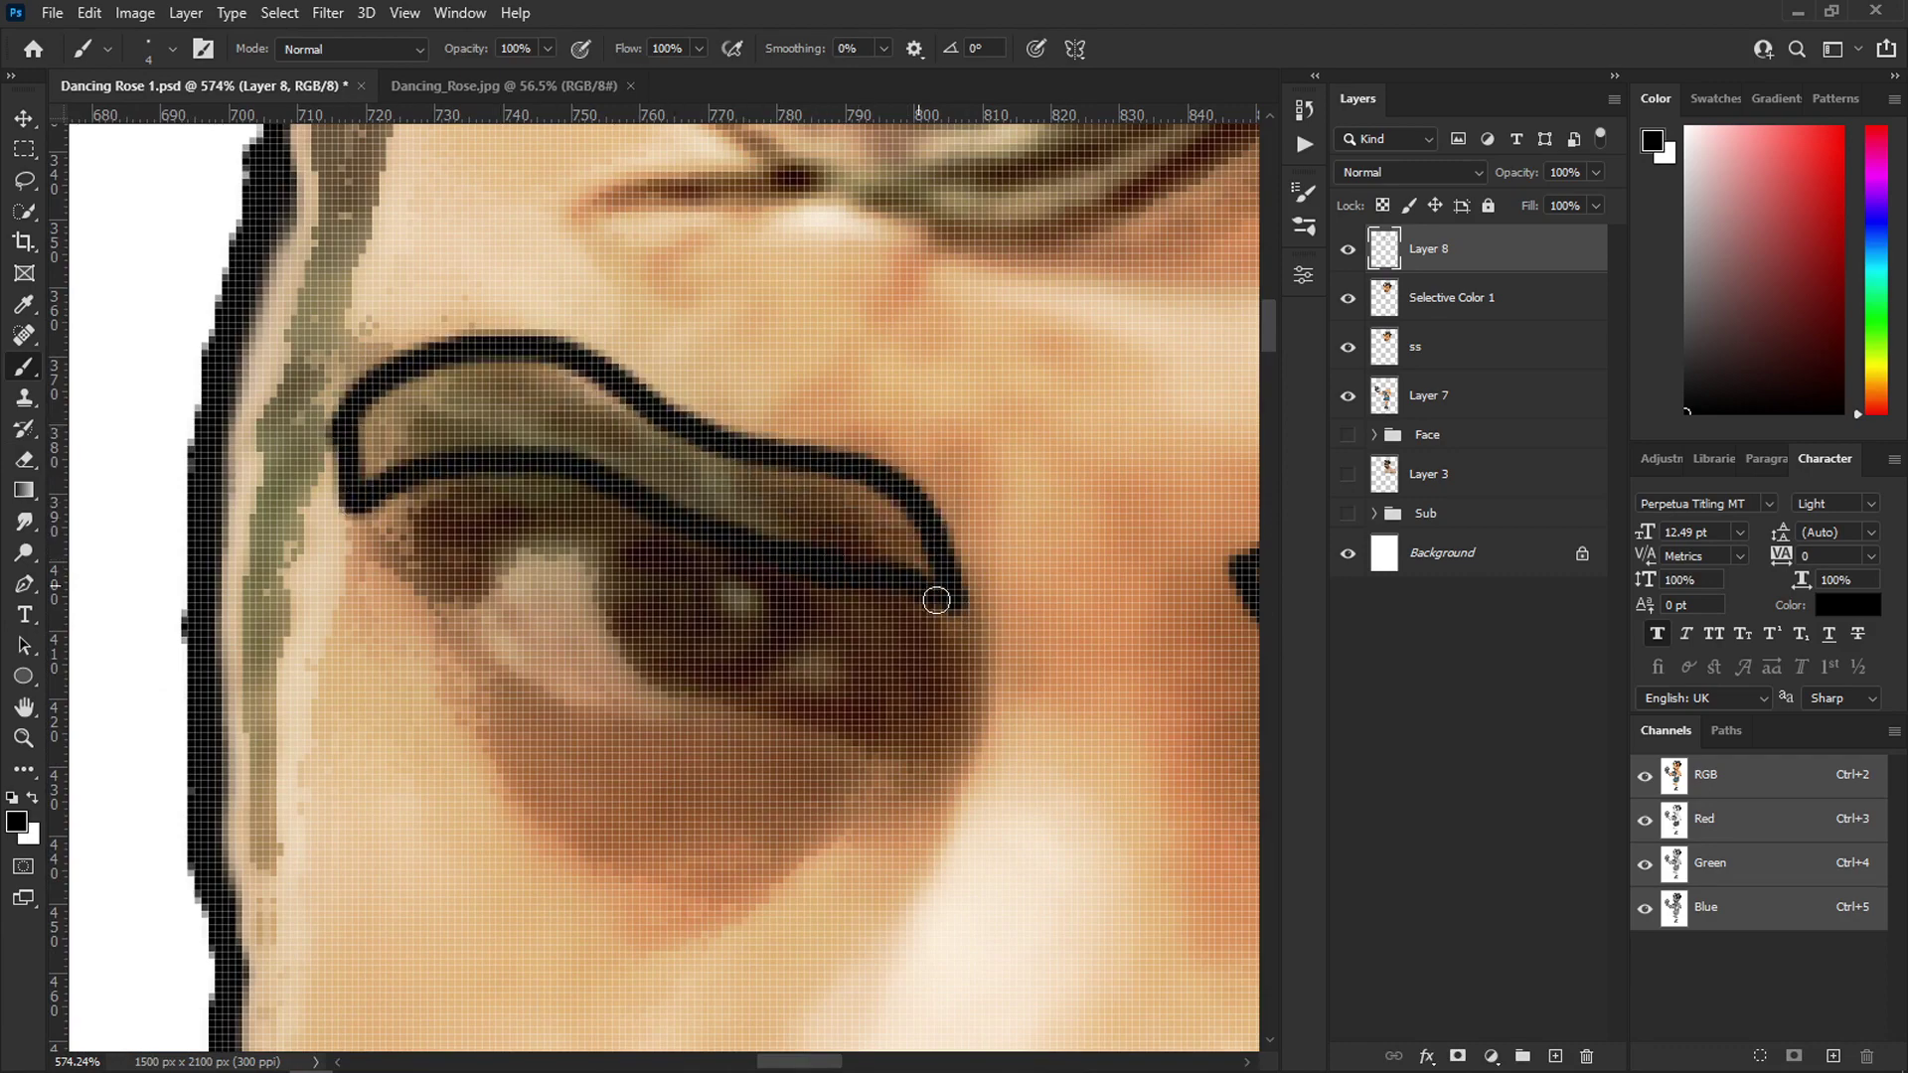
# - Outline the left-hand eye in black beneath its eyebrow, undoing the strokes that miss its shape
pyautogui.moveTo(417, 578)
pyautogui.mouseDown()
pyautogui.moveTo(758, 557)
pyautogui.moveTo(939, 697)
pyautogui.moveTo(407, 586)
pyautogui.mouseUp()
pyautogui.hotkey('ctrl', 'z')
pyautogui.moveTo(403, 587)
pyautogui.mouseDown()
pyautogui.moveTo(747, 728)
pyautogui.moveTo(700, 693)
pyautogui.moveTo(498, 634)
pyautogui.moveTo(877, 728)
pyautogui.mouseUp()
pyautogui.hotkey('ctrl', 'z')
pyautogui.hotkey('ctrl', 'z')
pyautogui.scroll(-6, 880, 731)
# - Draw black contour lines along both sides of the nose and around the nostrils
pyautogui.scroll(5, 954, 885)
pyautogui.moveTo(827, 473)
pyautogui.mouseDown()
pyautogui.moveTo(832, 682)
pyautogui.moveTo(593, 682)
pyautogui.mouseUp()
pyautogui.moveTo(500, 181)
pyautogui.mouseDown()
pyautogui.moveTo(423, 656)
pyautogui.moveTo(550, 695)
pyautogui.mouseUp()
pyautogui.hotkey('ctrl', 'z')
pyautogui.hotkey('ctrl', 'z')
pyautogui.scroll(-7, 669, 427)
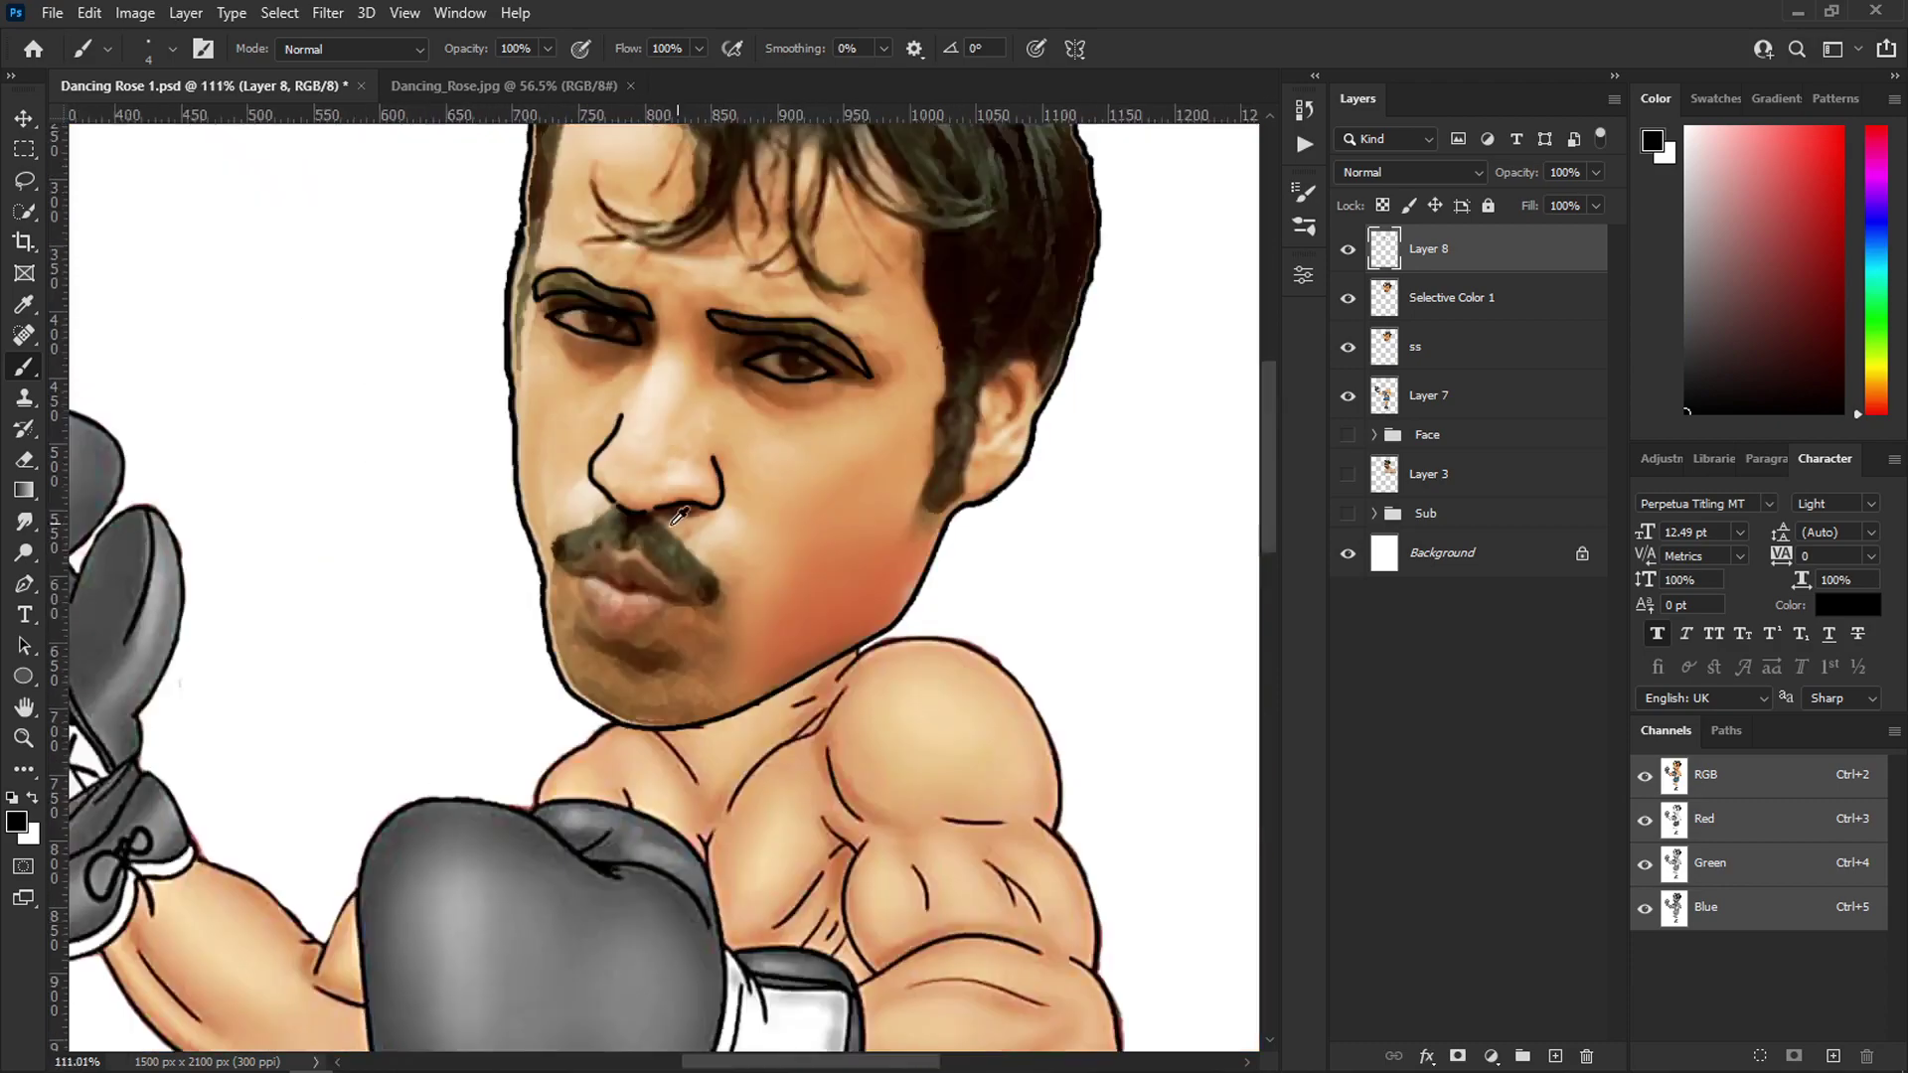
# - Outline the upper and lower lips in black beneath the moustache, redrawing the strokes that miss the edge
pyautogui.scroll(6, 616, 477)
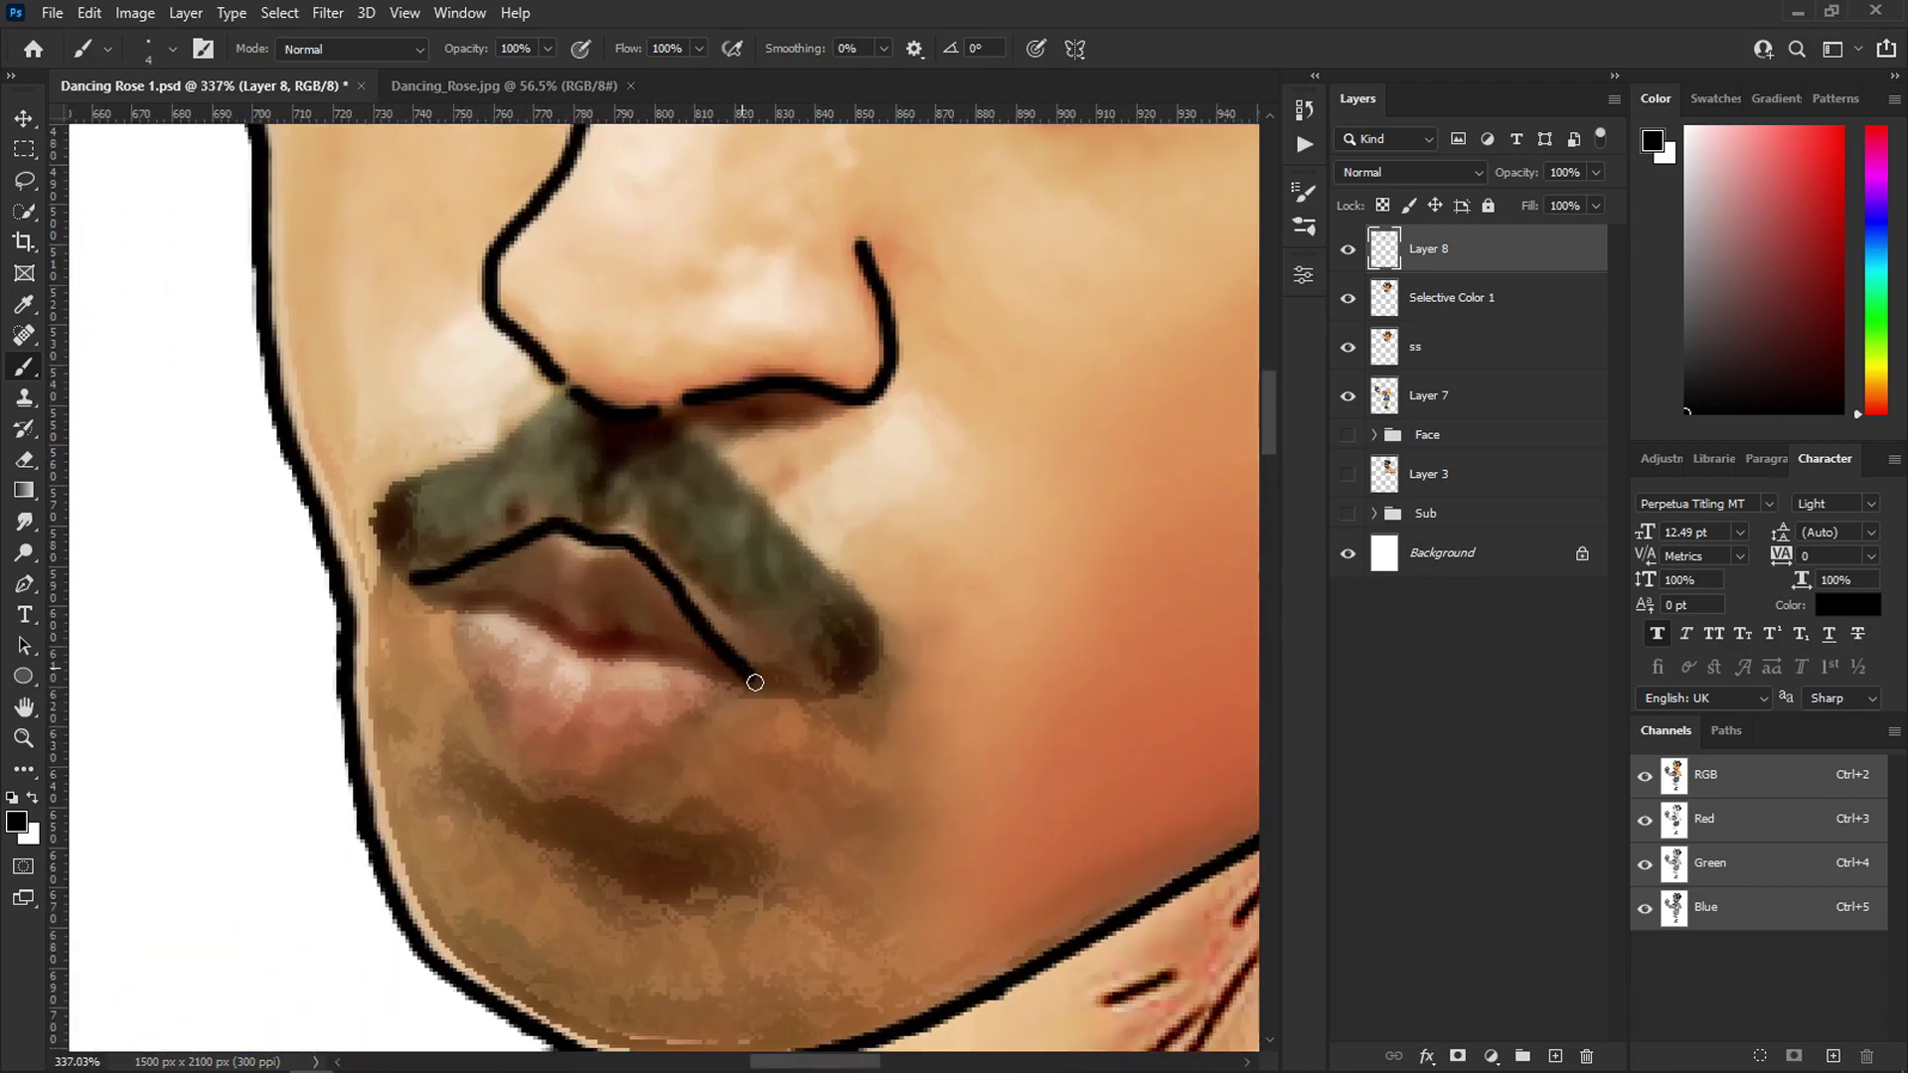
pyautogui.hotkey('ctrl', 'z')
pyautogui.moveTo(411, 580); pyautogui.dragTo(528, 546)
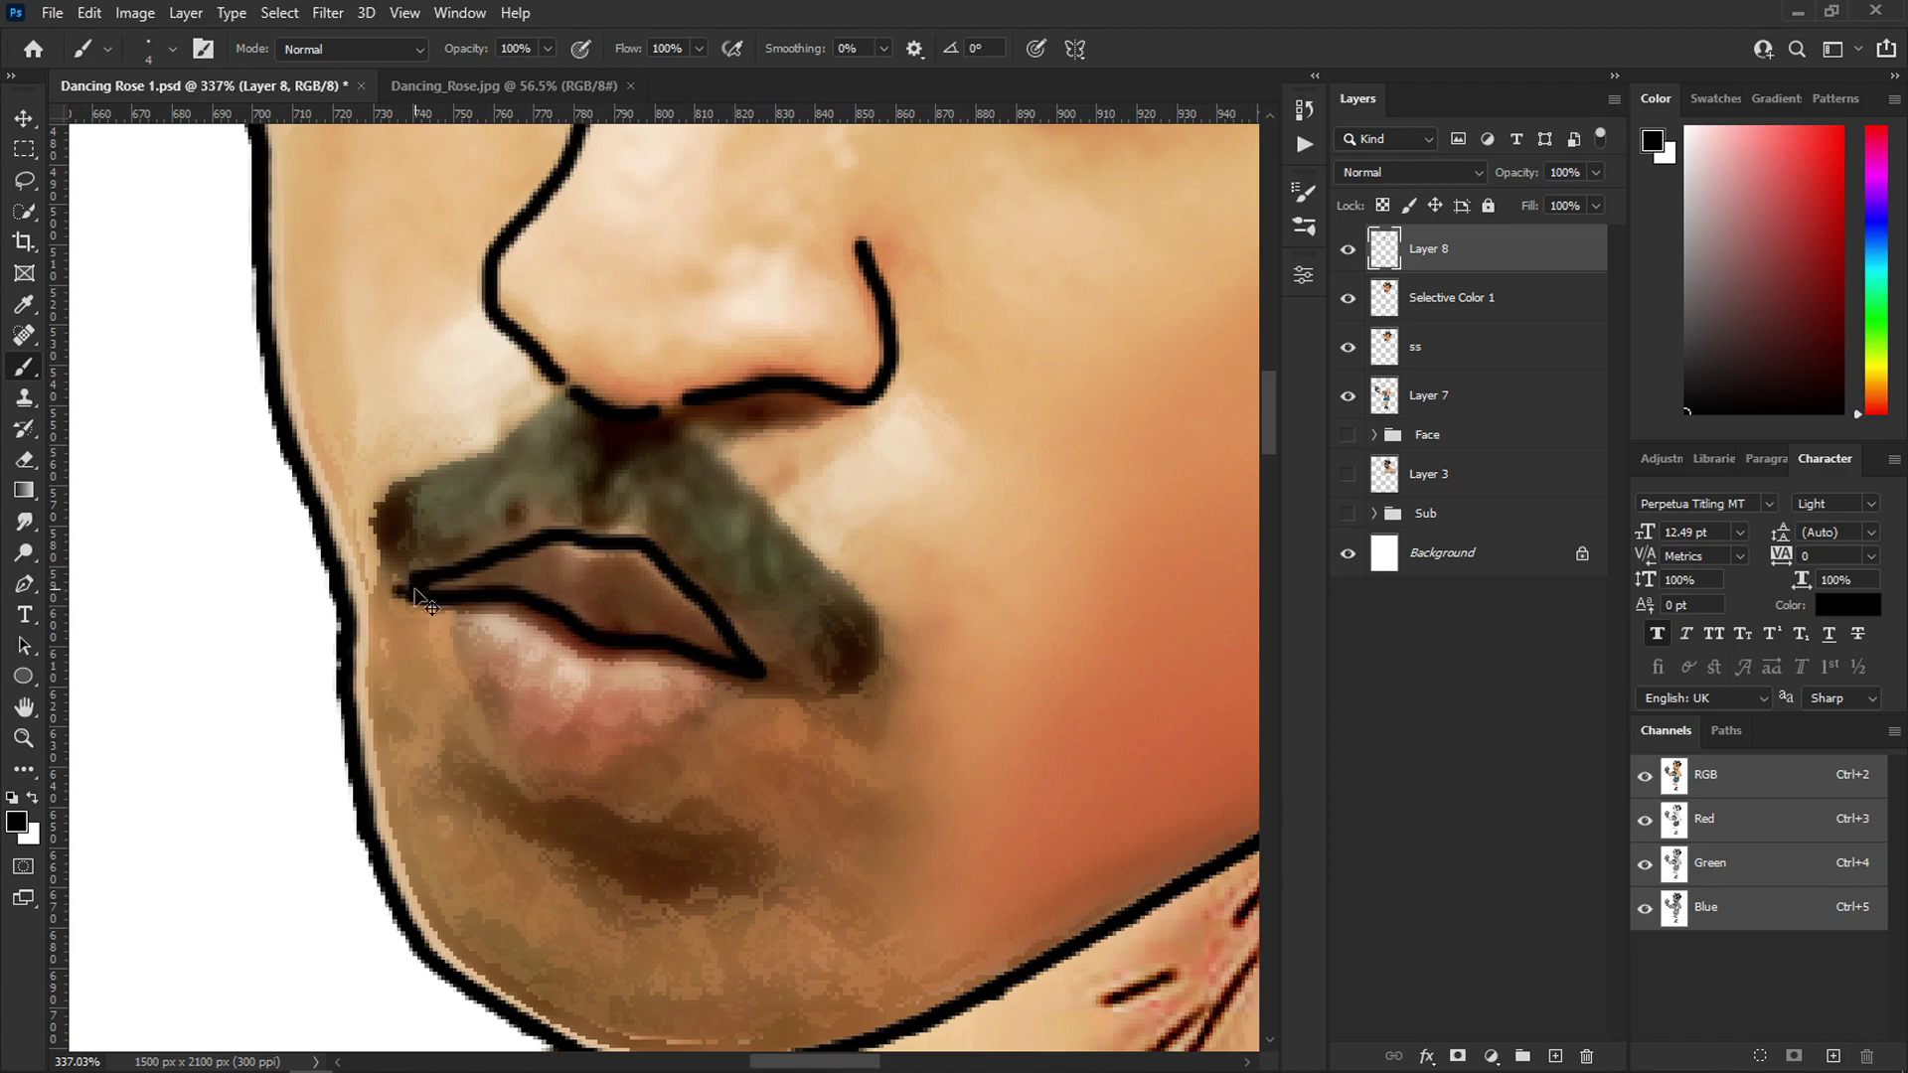
pyautogui.moveTo(580, 748); pyautogui.dragTo(757, 674)
pyautogui.hotkey('ctrl', 'z')
pyautogui.moveTo(757, 674)
pyautogui.mouseDown()
pyautogui.moveTo(566, 749)
pyautogui.moveTo(442, 608)
pyautogui.mouseUp()
pyautogui.scroll(-7, 724, 521)
# - Reduce the brush to 2 px and draw a fine black contour line inside the ear
pyautogui.scroll(7, 862, 467)
pyautogui.keyDown('alt'); pyautogui.rightClick(827, 324); pyautogui.keyUp('alt')
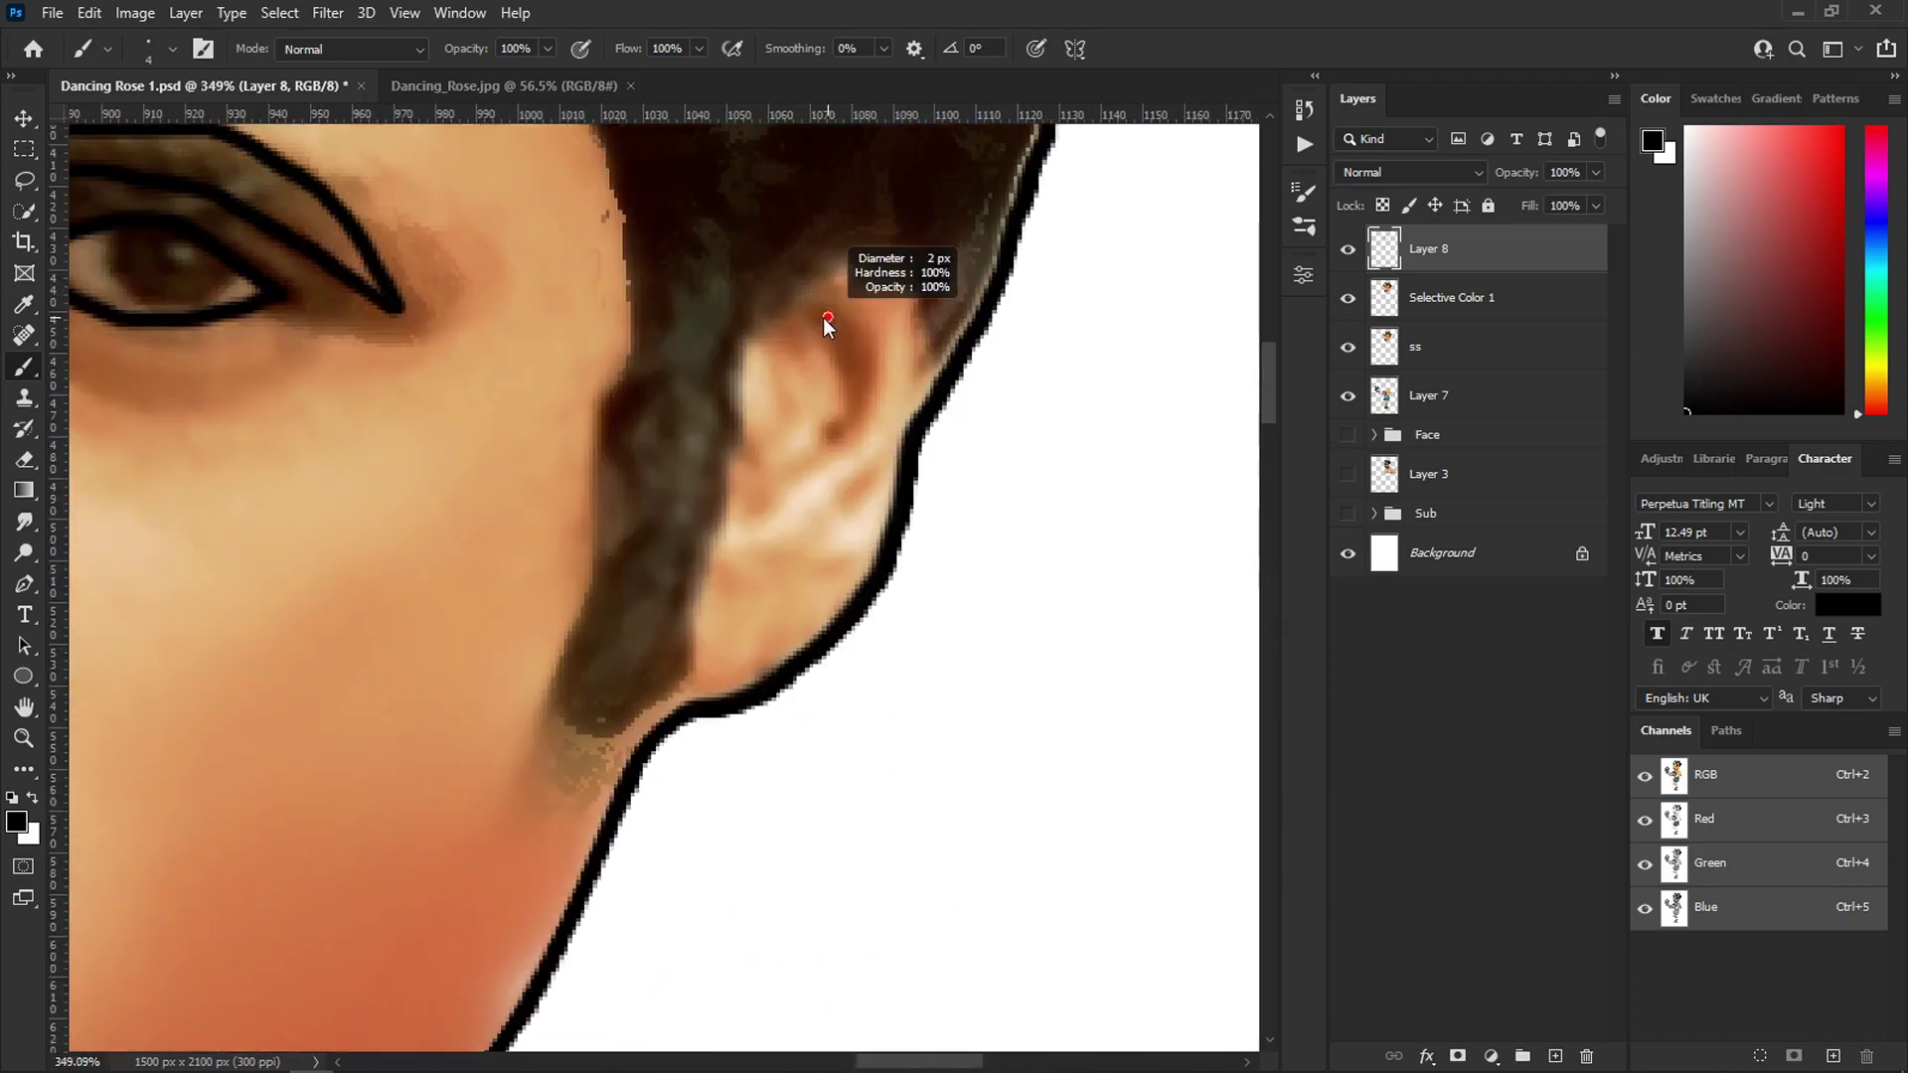
pyautogui.moveTo(821, 308)
pyautogui.mouseDown()
pyautogui.moveTo(851, 399)
pyautogui.moveTo(737, 524)
pyautogui.mouseUp()
pyautogui.scroll(-7, 737, 524)
# - Lower the opacity of Layer 8 to 60% and deselect the layer
pyautogui.scroll(4, 609, 415)
pyautogui.moveTo(1516, 172); pyautogui.dragTo(1437, 171)
pyautogui.moveTo(935, 153); pyautogui.dragTo(976, 153)
pyautogui.click(24, 119)
pyautogui.click(352, 261)
pyautogui.scroll(-5, 353, 260)
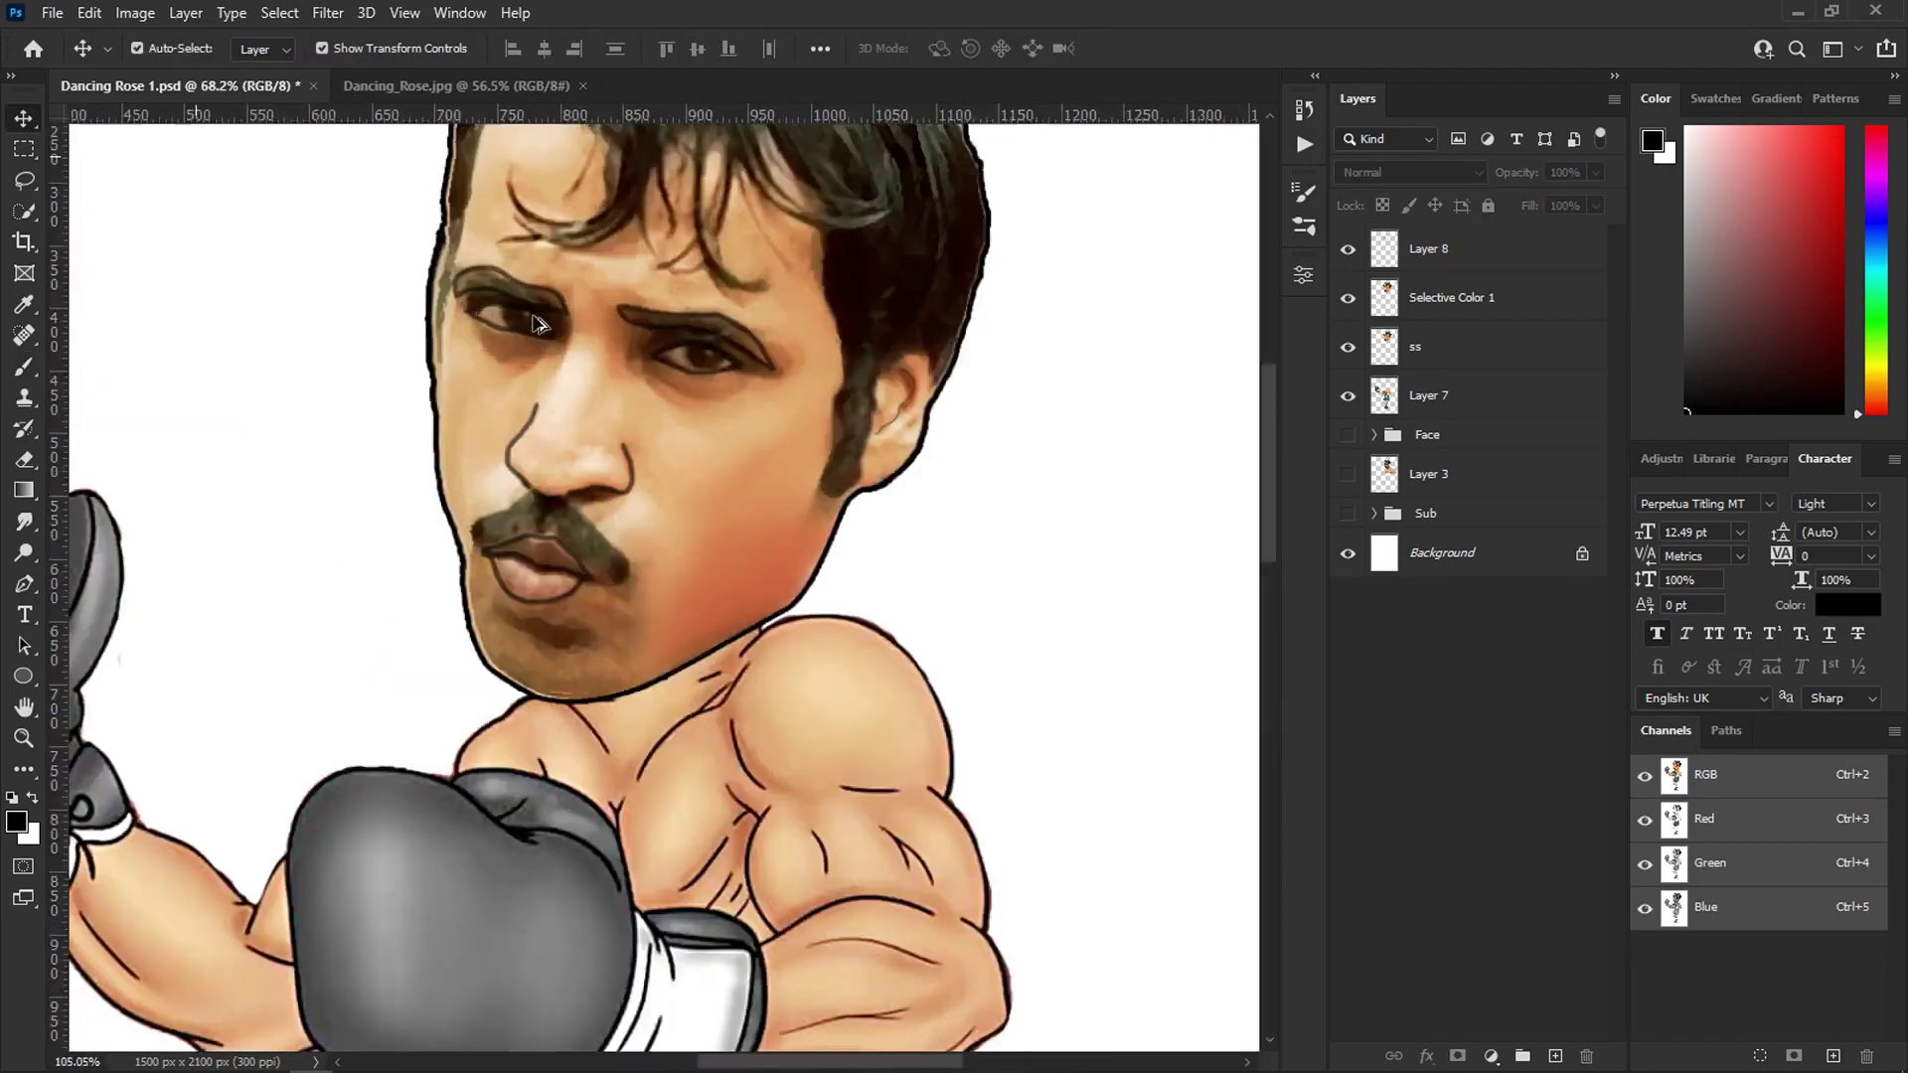
# - Trim and taper the upper end of the nose line on Layer 8 with a 20 px Eraser
pyautogui.click(533, 445)
pyautogui.scroll(12, 533, 446)
pyautogui.press('e')
pyautogui.moveTo(507, 598)
pyautogui.mouseDown()
pyautogui.moveTo(511, 515)
pyautogui.moveTo(473, 558)
pyautogui.mouseUp()
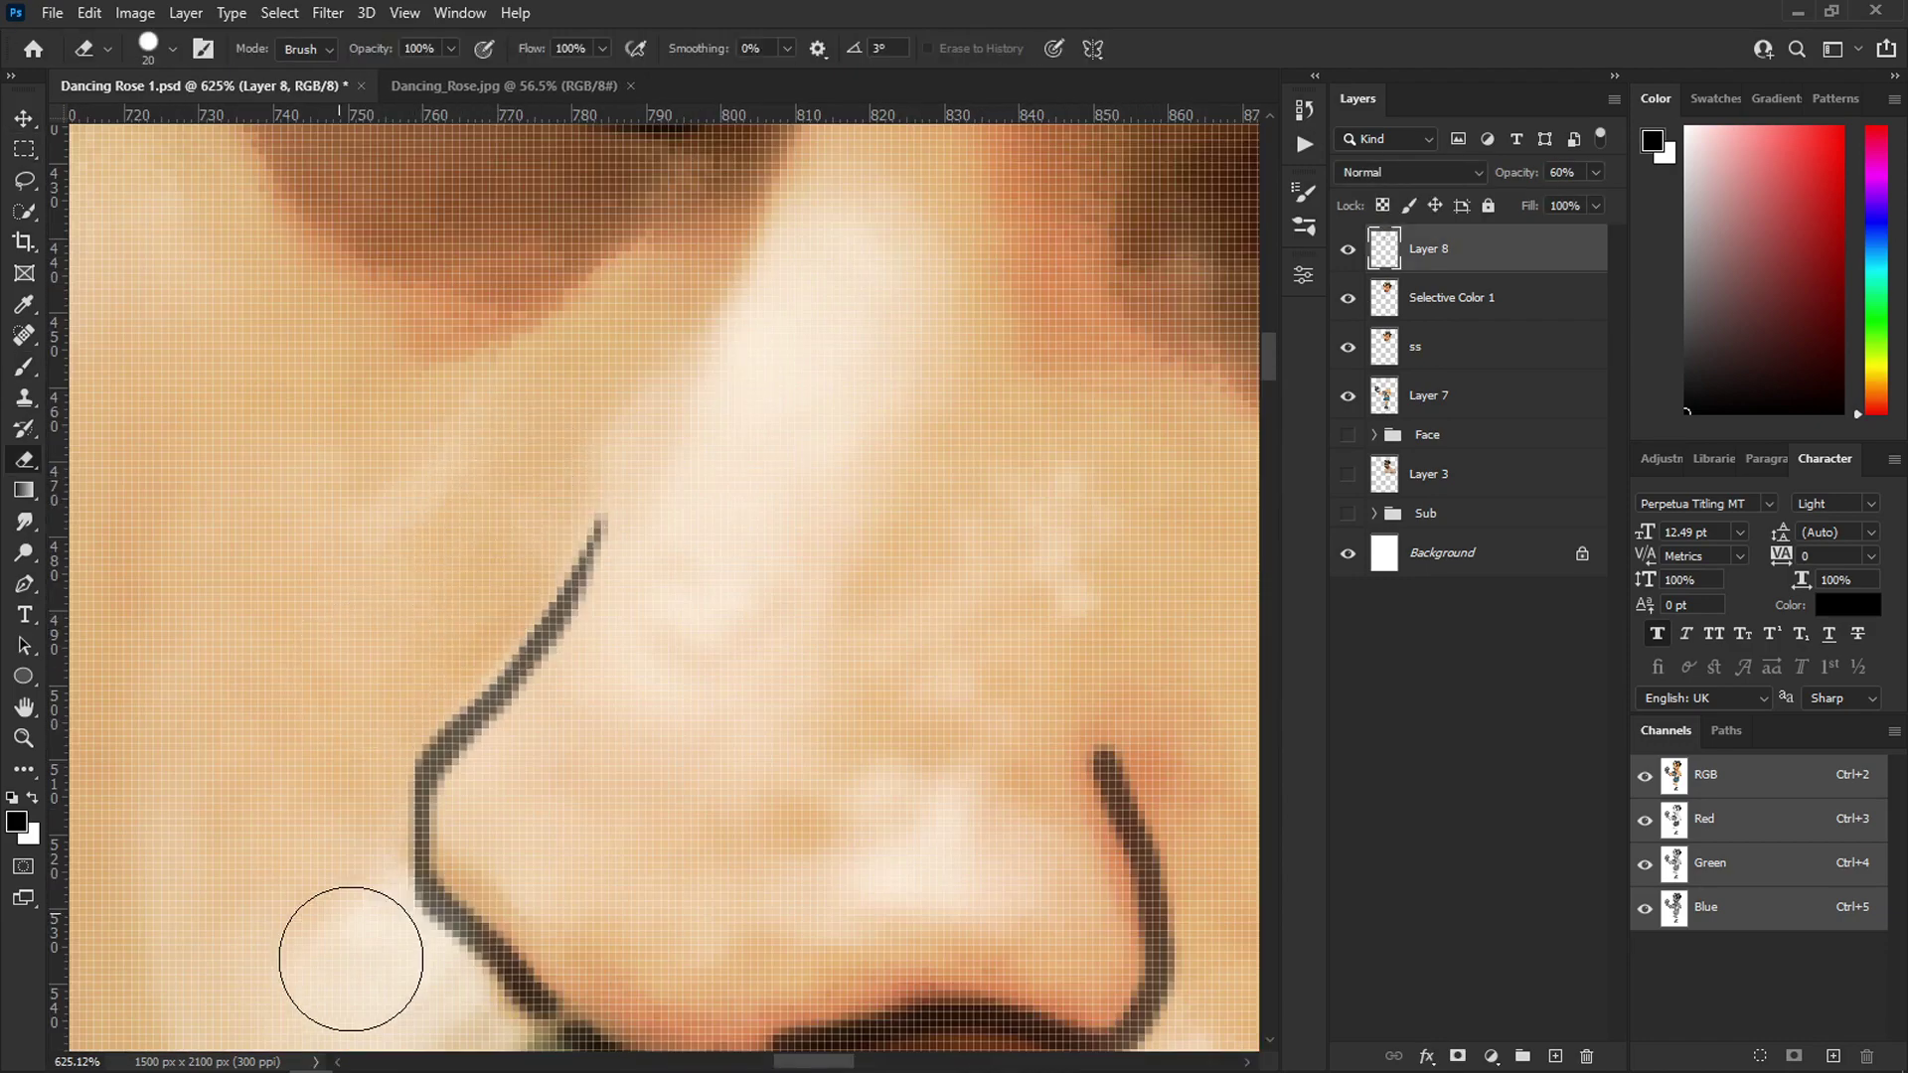
pyautogui.moveTo(419, 898); pyautogui.dragTo(200, 719)
pyautogui.hotkey('ctrl', 'z')
pyautogui.moveTo(952, 545); pyautogui.dragTo(1012, 862)
pyautogui.hotkey('ctrl', 'z')
pyautogui.scroll(-6, 1012, 862)
pyautogui.scroll(5, 884, 570)
pyautogui.scroll(-8, 621, 686)
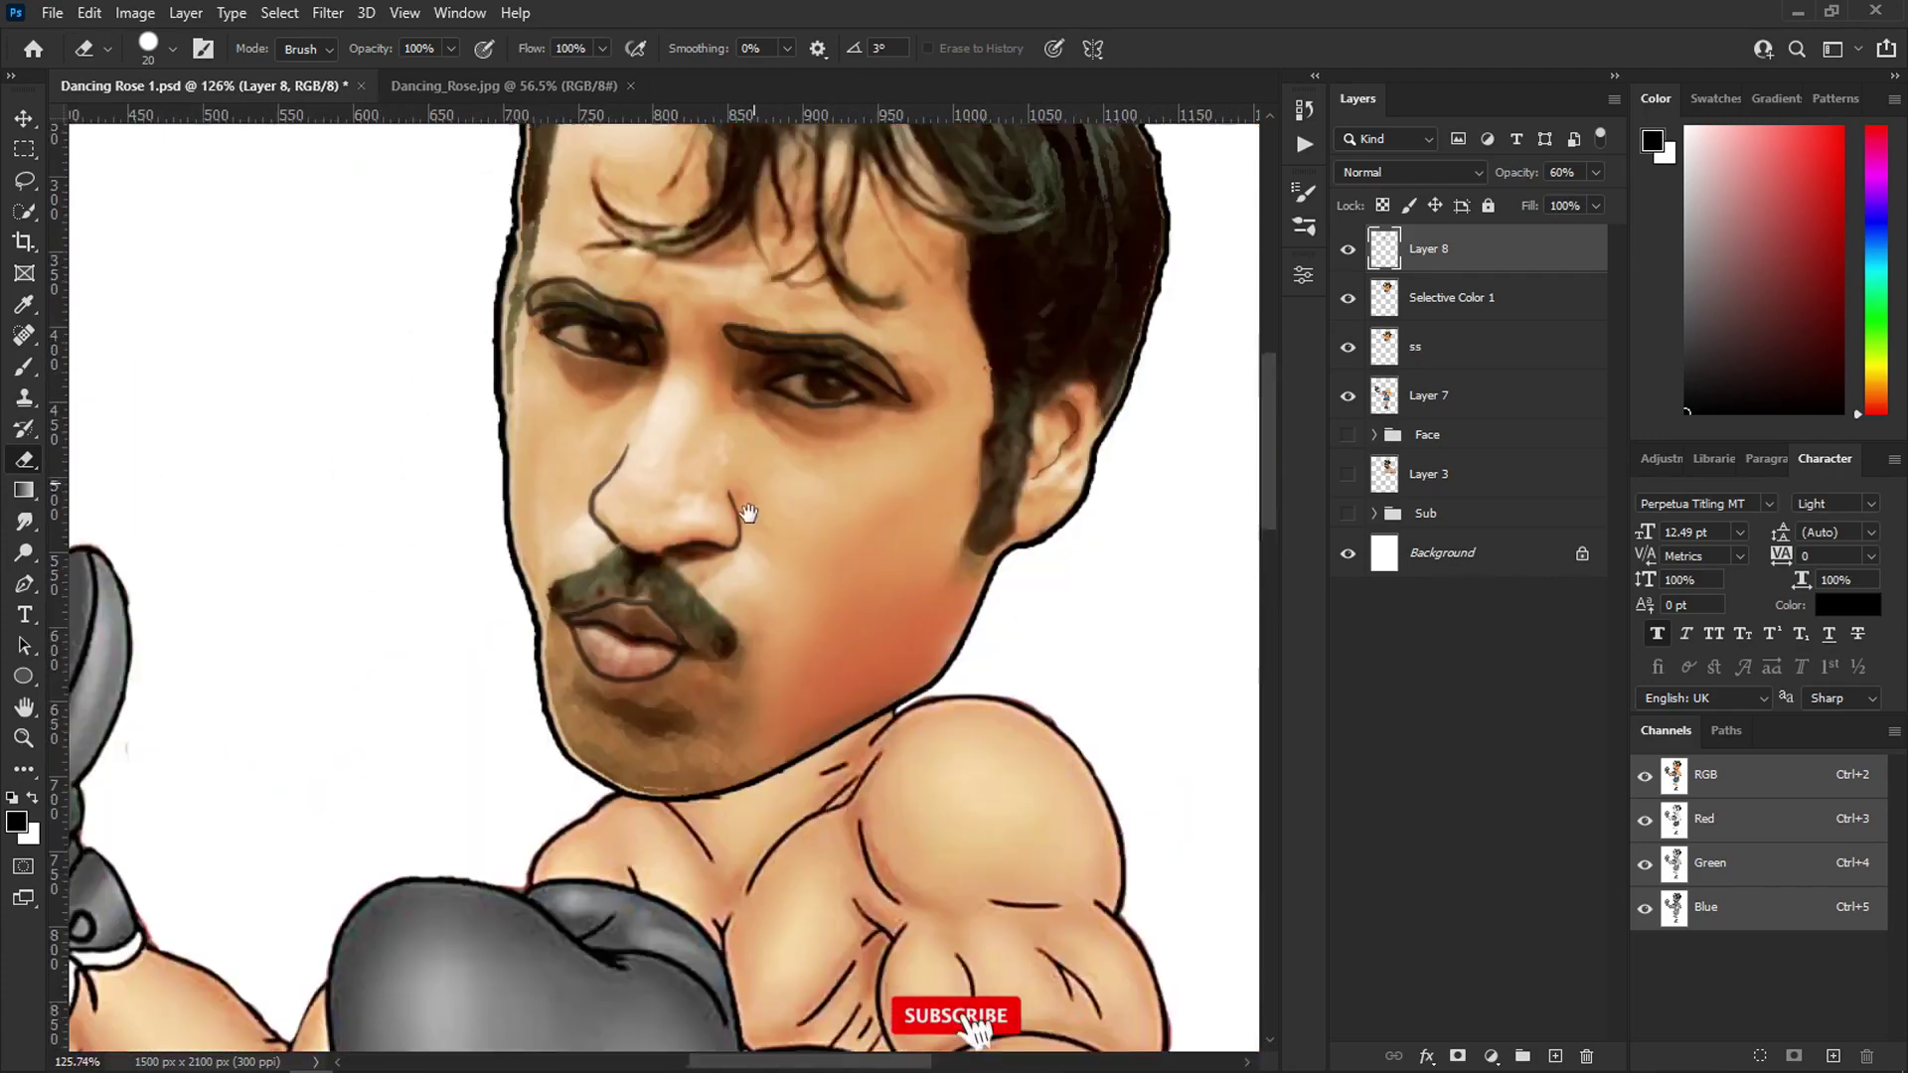
# - Add a new layer between Layer 8 and Selective Color 1, and switch the foreground colour to white
pyautogui.scroll(4, 929, 397)
pyautogui.hotkey('alt', '[')
pyautogui.hotkey('ctrl', 'shift', 'alt', 'n')
pyautogui.scroll(5, 777, 393)
pyautogui.scroll(8, 463, 471)
pyautogui.press('x')
# - Paint the white of the right-hand eye on Layer 9 with a 5 px white brush at 44% opacity
pyautogui.moveTo(413, 456)
pyautogui.mouseDown()
pyautogui.moveTo(414, 507)
pyautogui.moveTo(554, 420)
pyautogui.moveTo(588, 608)
pyautogui.moveTo(969, 562)
pyautogui.mouseUp()
pyautogui.press('b')
pyautogui.hotkey('ctrl', 'z')
pyautogui.press('4')
pyautogui.press('4')
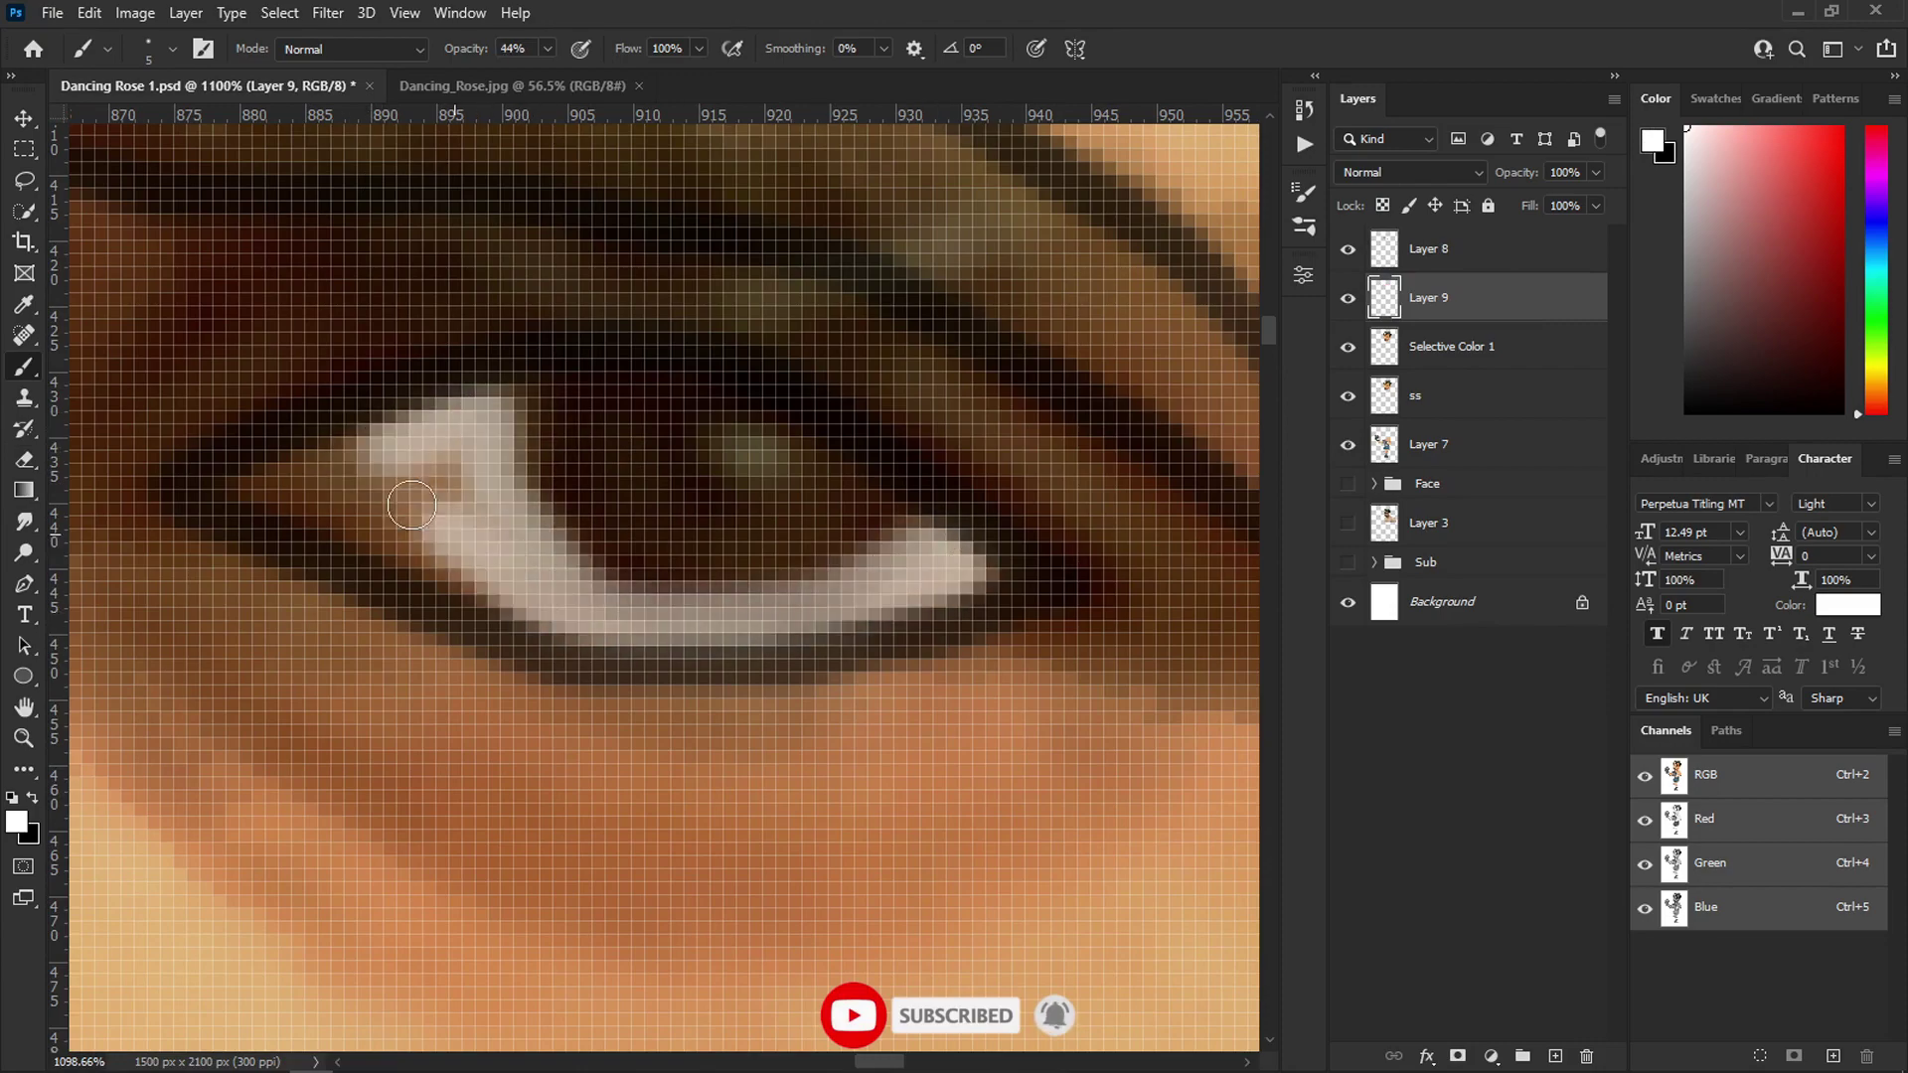
pyautogui.moveTo(426, 498); pyautogui.dragTo(437, 557)
pyautogui.scroll(-3, 432, 427)
pyautogui.scroll(-6, 433, 427)
# - Paint the white of the left-hand eye on both sides of the iris on Layer 9
pyautogui.scroll(8, 298, 402)
pyautogui.moveTo(377, 382)
pyautogui.mouseDown()
pyautogui.moveTo(521, 467)
pyautogui.moveTo(363, 396)
pyautogui.mouseUp()
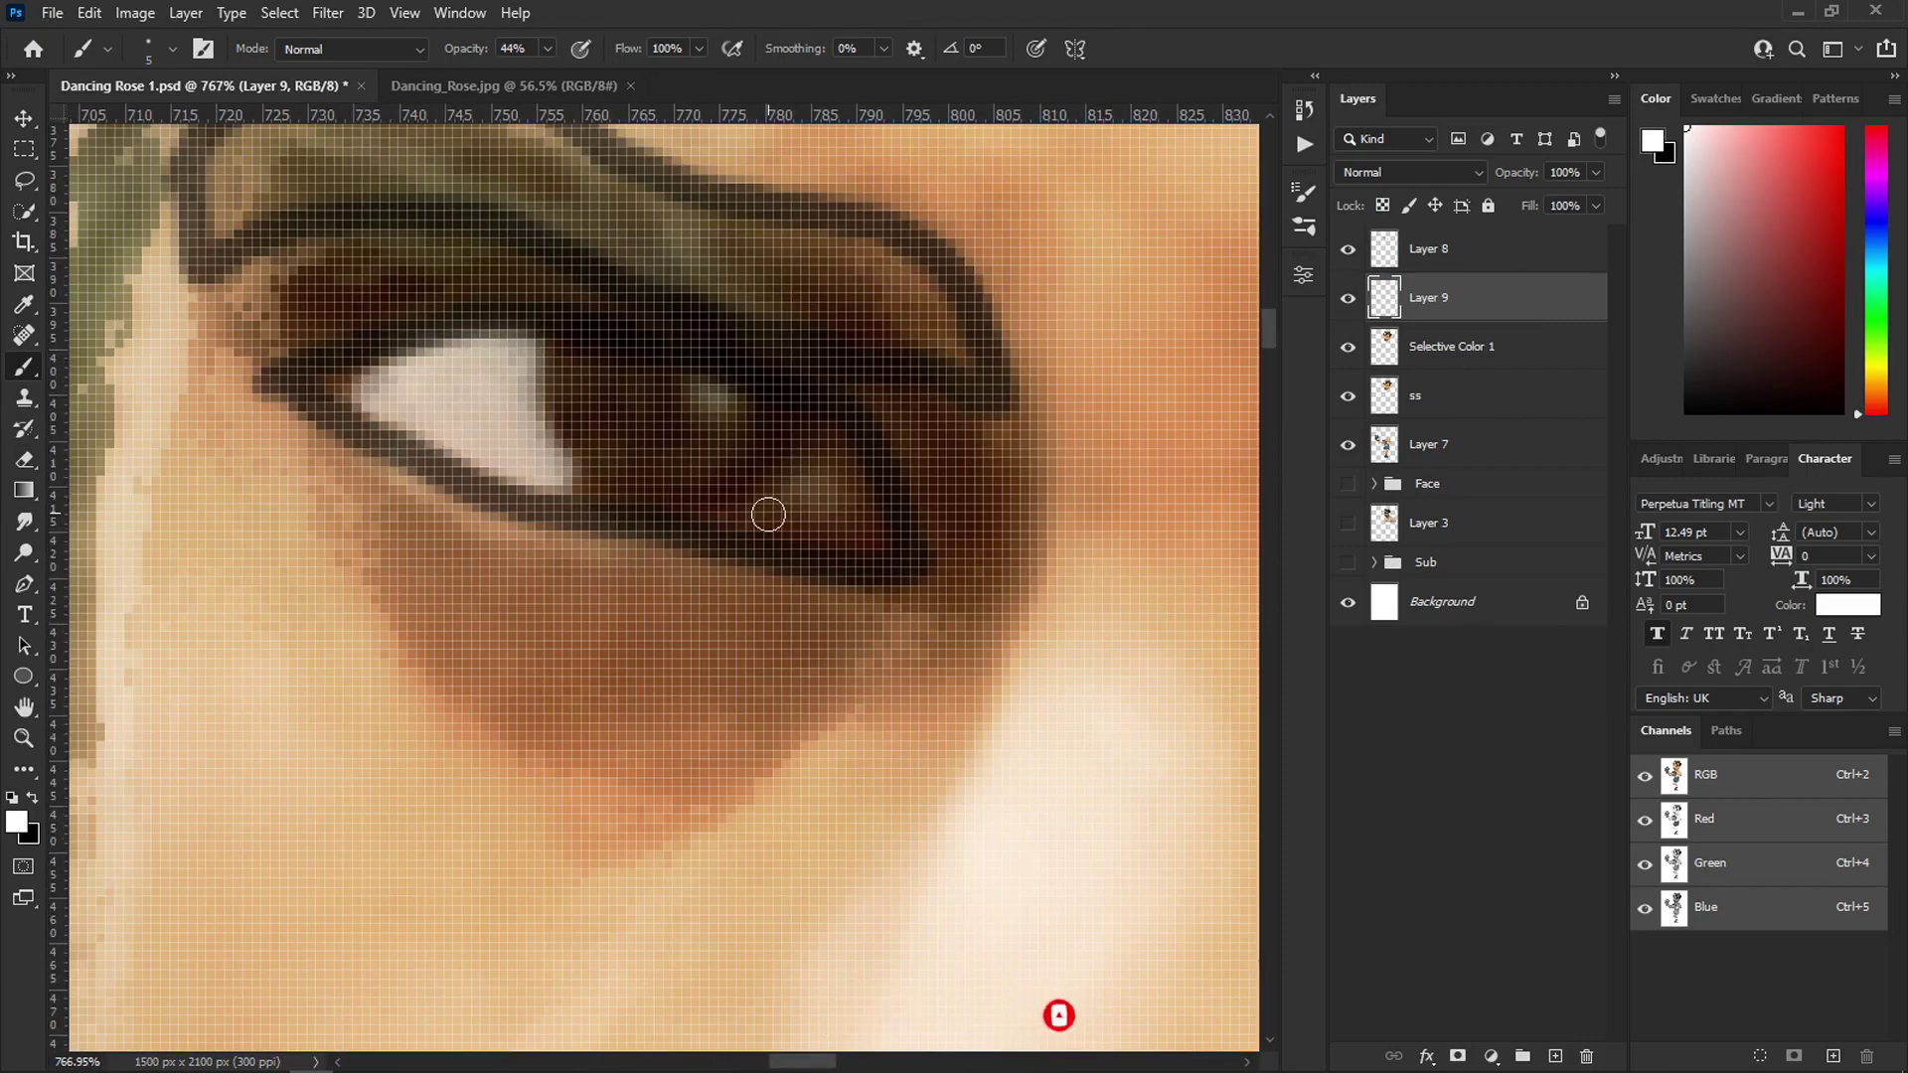
pyautogui.moveTo(766, 511)
pyautogui.mouseDown()
pyautogui.moveTo(825, 482)
pyautogui.moveTo(745, 502)
pyautogui.moveTo(809, 485)
pyautogui.mouseUp()
pyautogui.scroll(-8, 780, 417)
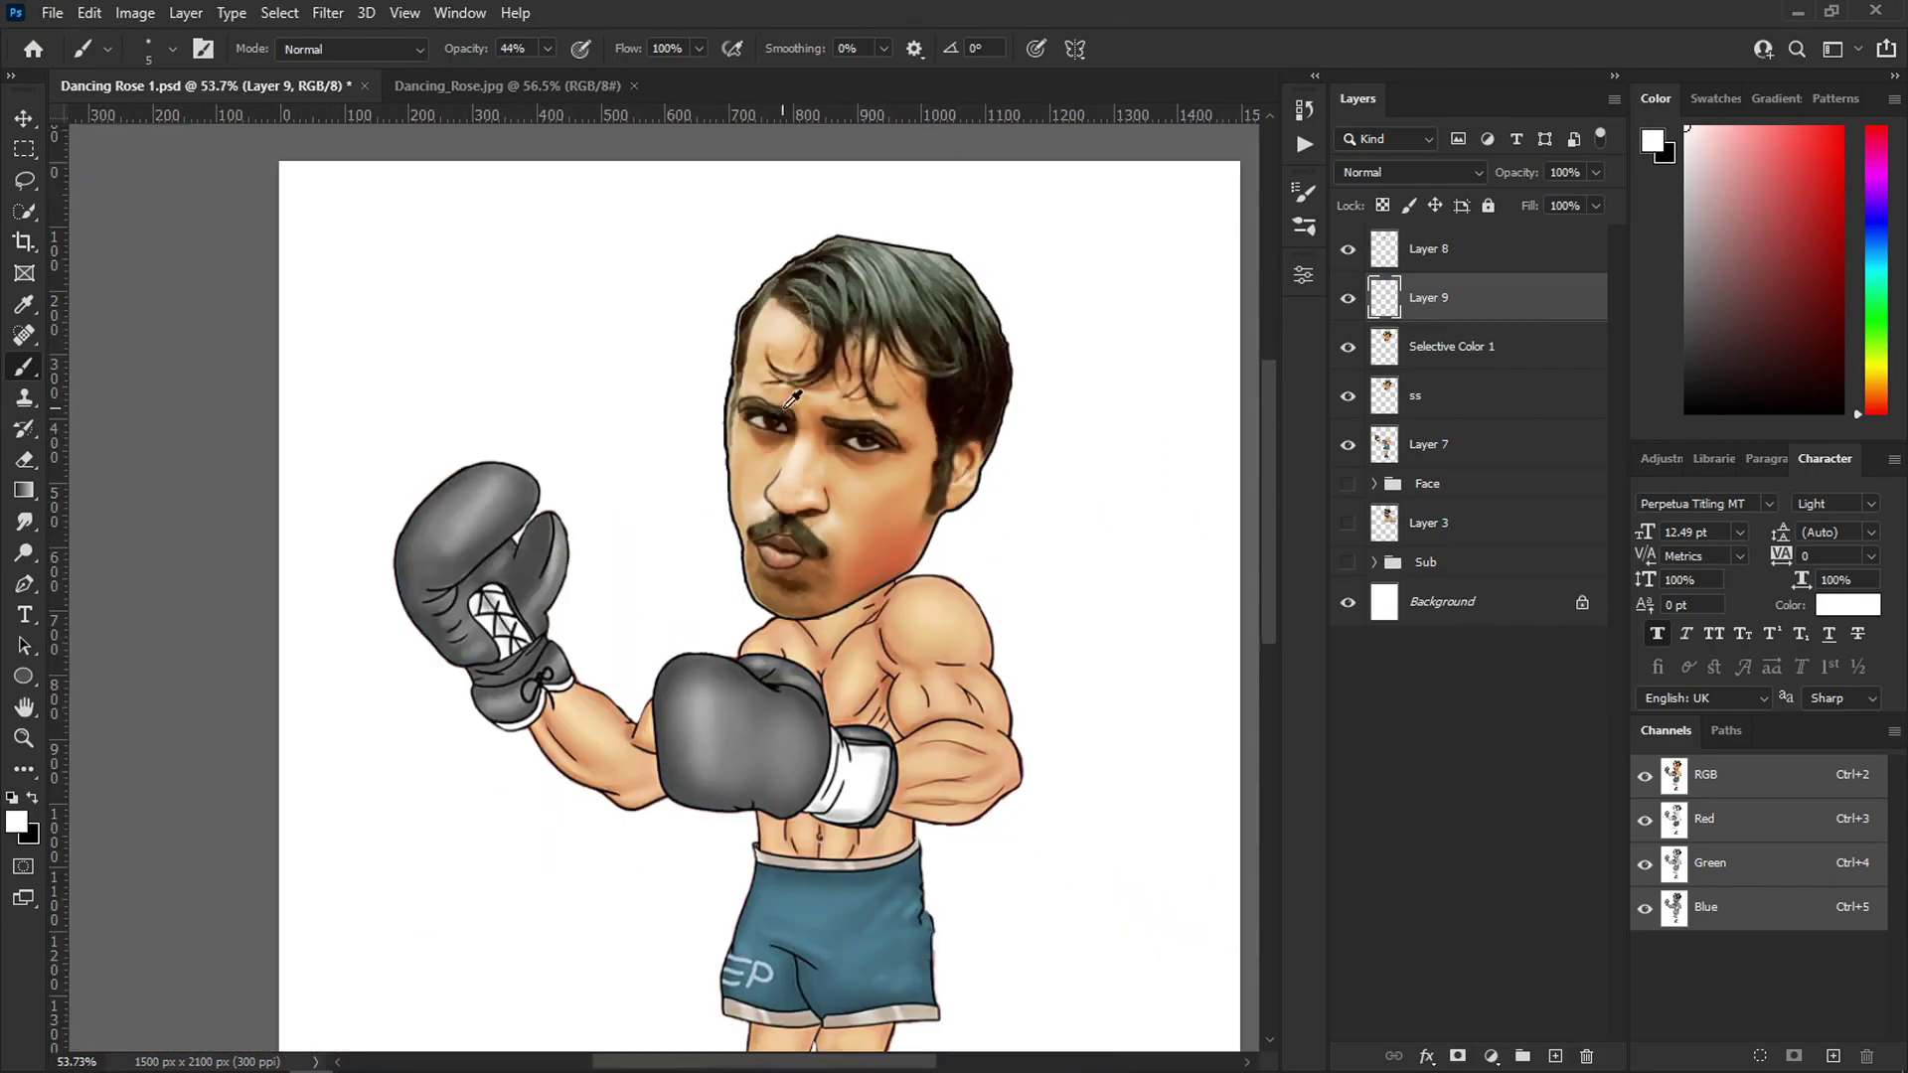
# - Duplicate Layer 9 and add a new empty layer above the copy
pyautogui.hotkey('ctrl', 'j')
pyautogui.scroll(-3, 885, 203)
pyautogui.scroll(10, 877, 215)
pyautogui.click(1554, 1055)
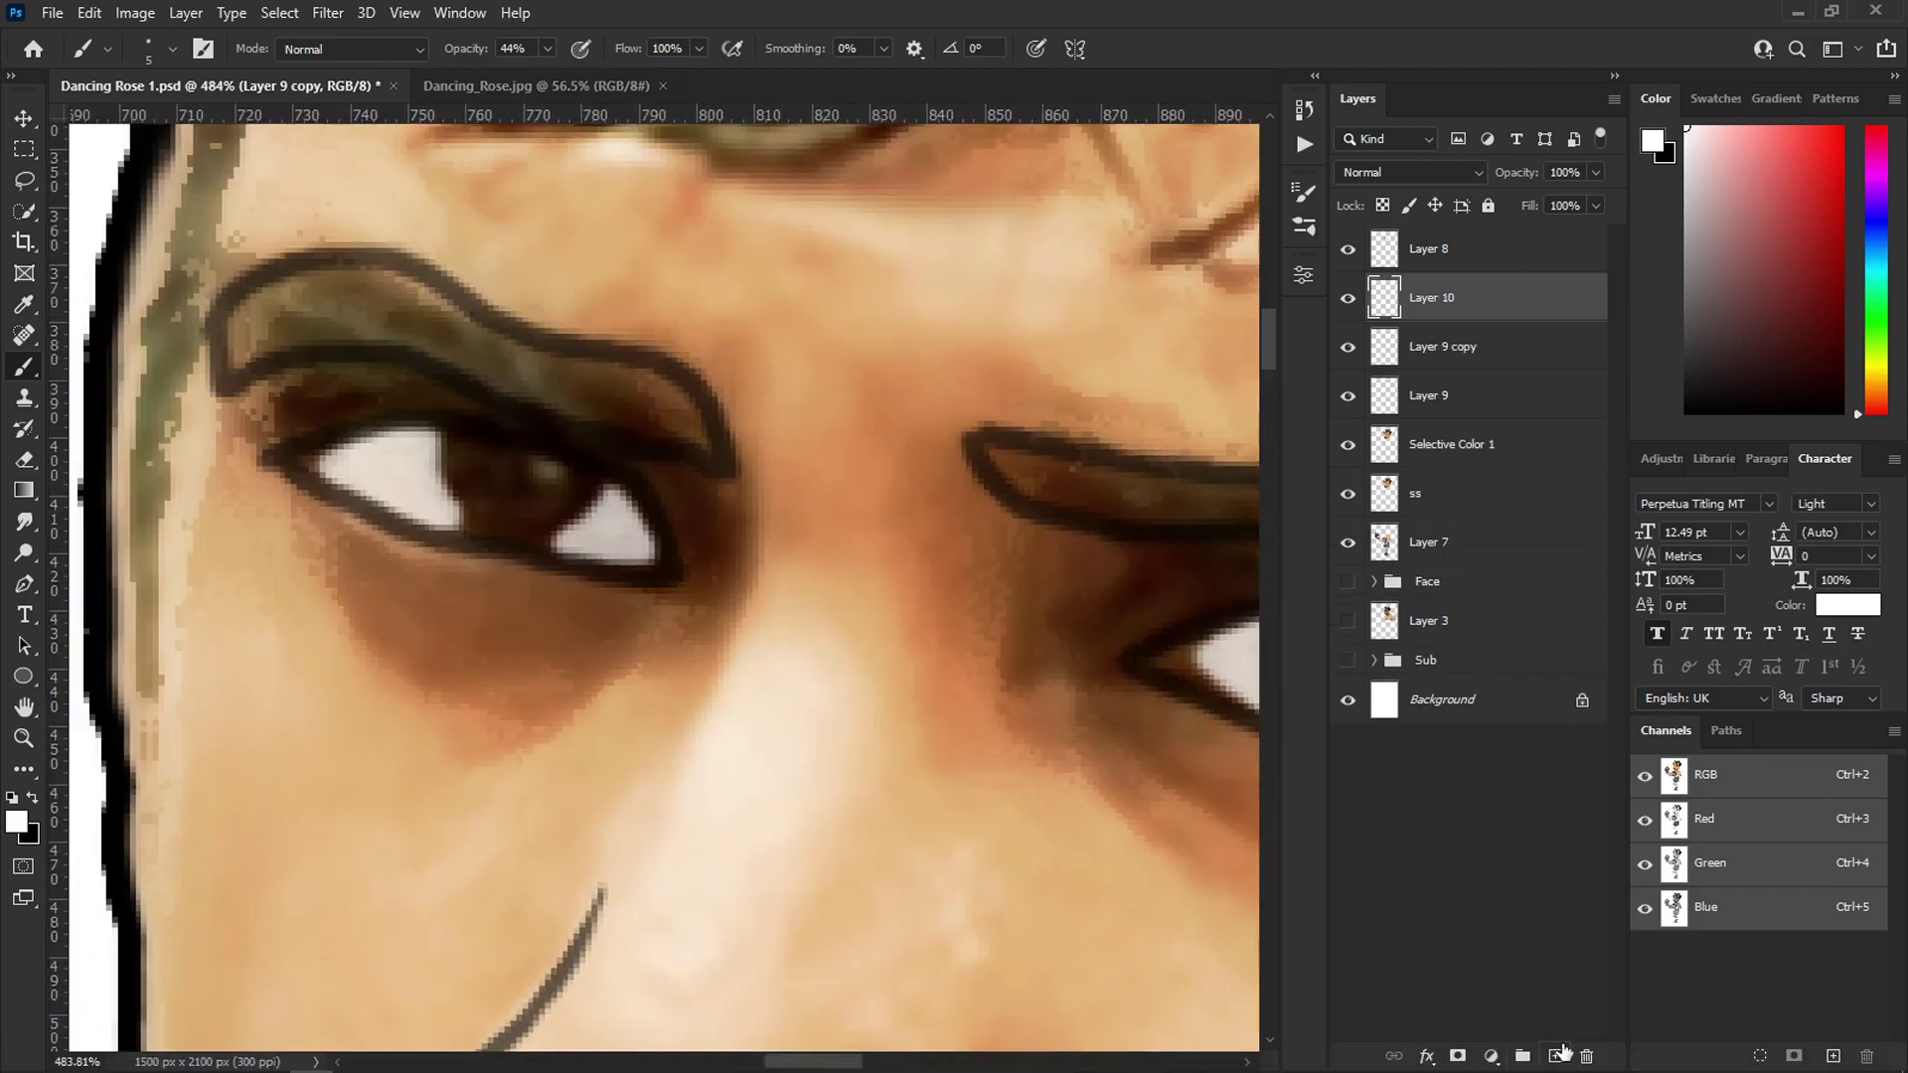
# - Paint both irises black on Layer 10 with a soft brush at 44% opacity and trim the spill with the Eraser
pyautogui.press('x')
pyautogui.scroll(3, 587, 466)
pyautogui.moveTo(527, 439); pyautogui.dragTo(524, 664)
pyautogui.scroll(-8, 527, 439)
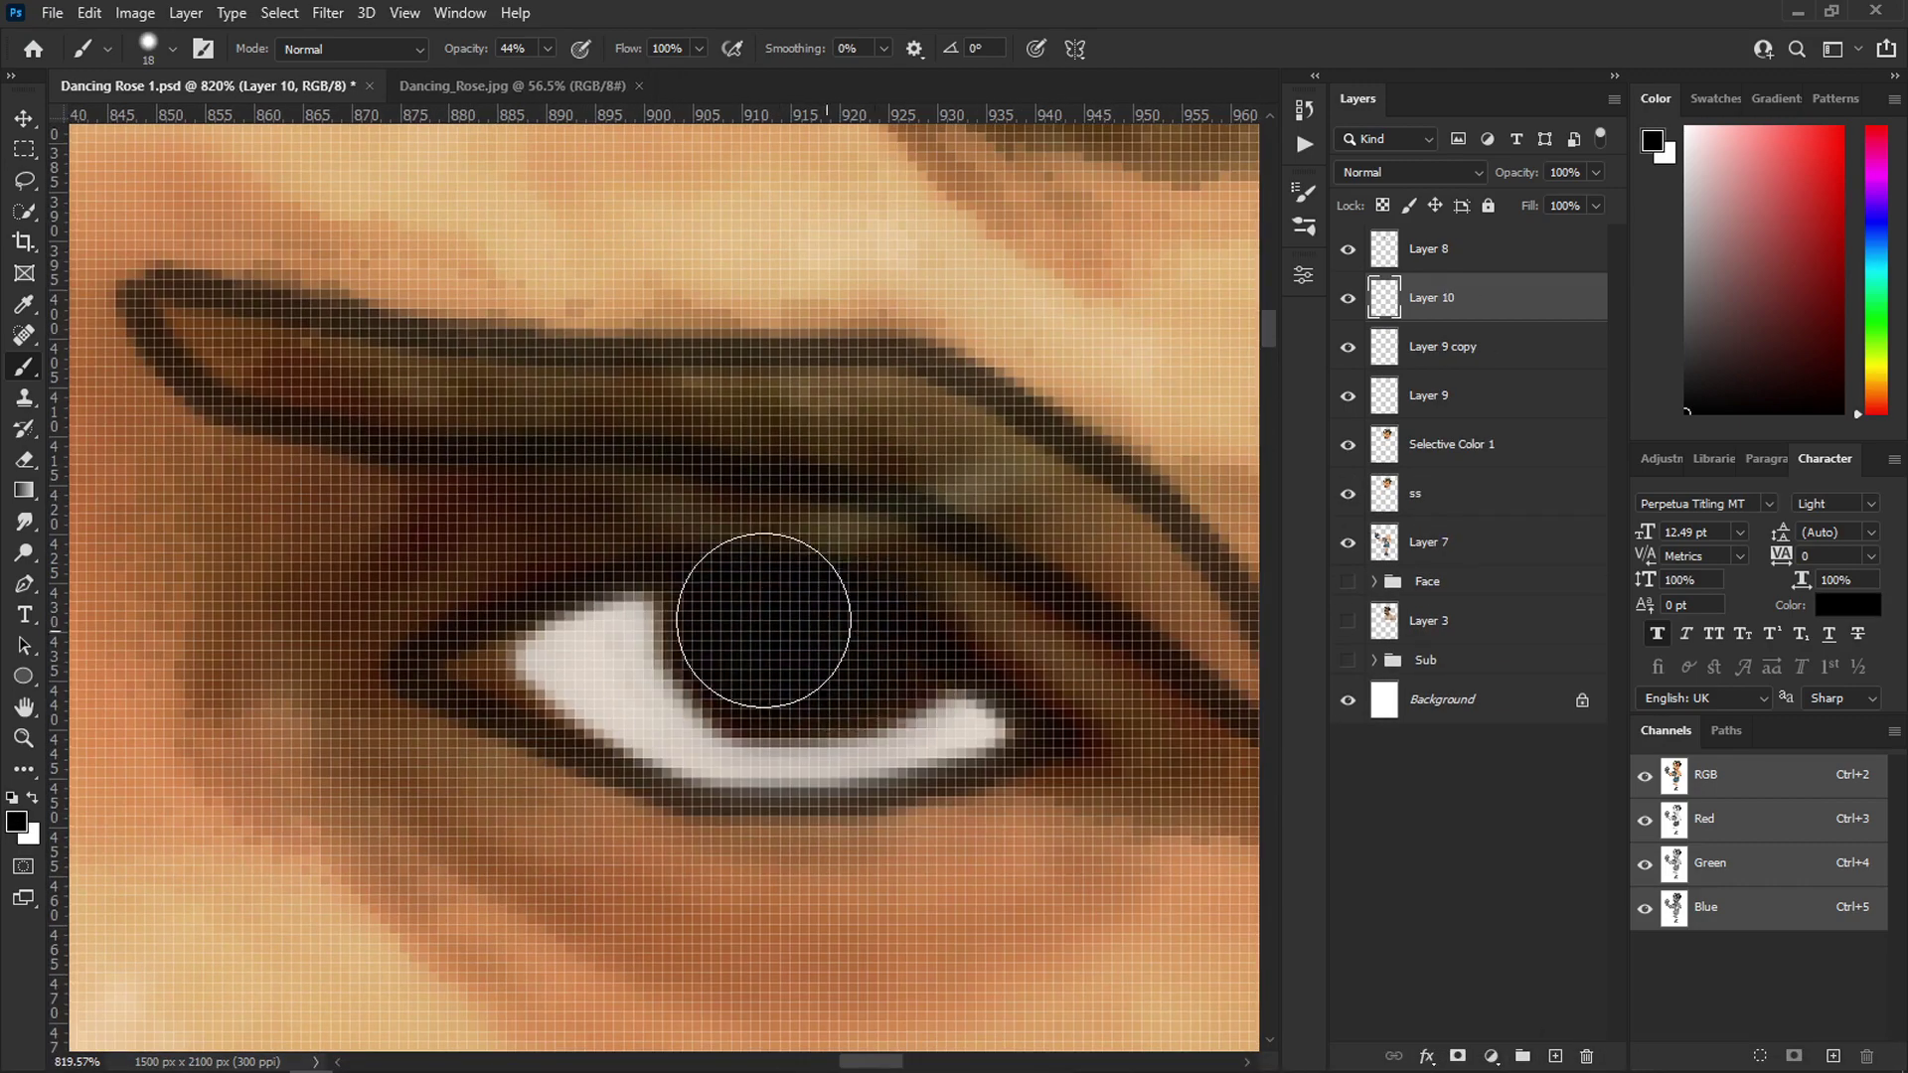
pyautogui.scroll(6, 879, 523)
pyautogui.press('e')
pyautogui.scroll(-4, 660, 618)
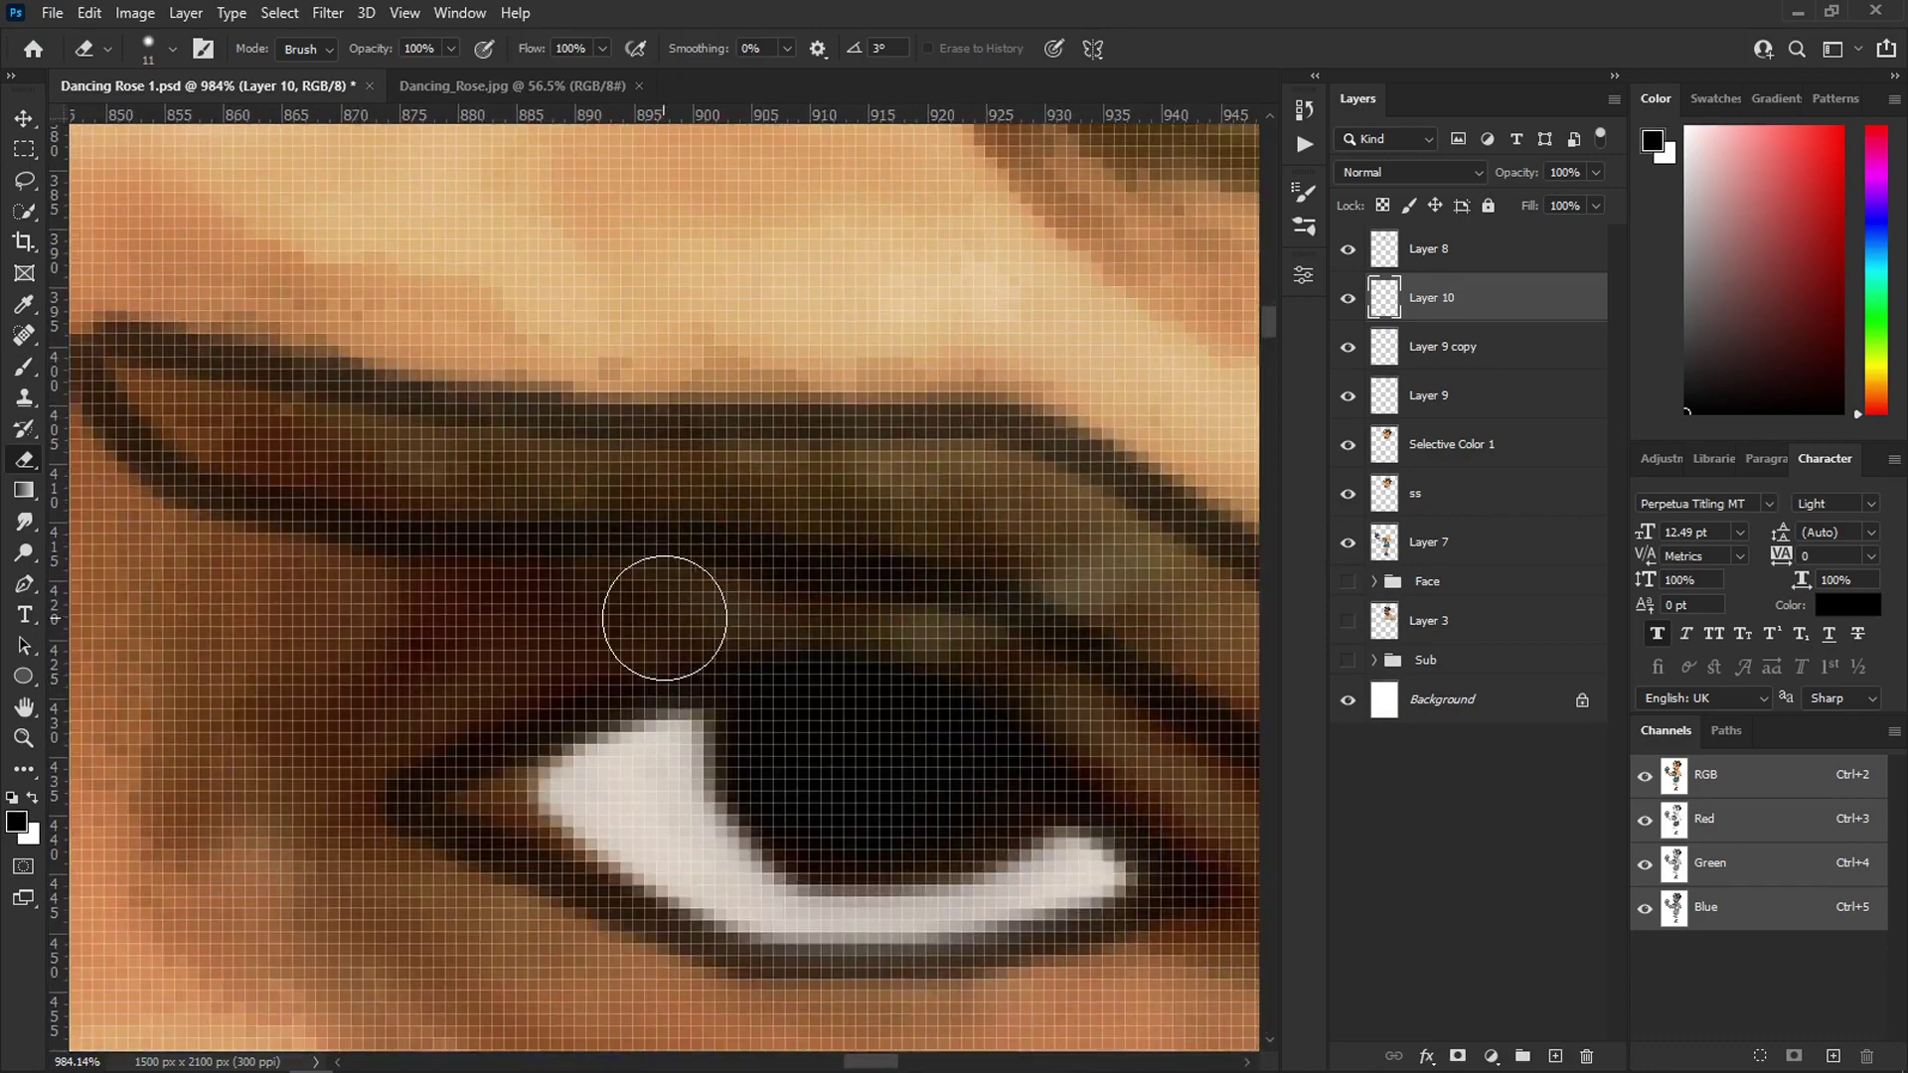
pyautogui.scroll(4, 578, 284)
# - Add a new layer above Layer 10, reduce Layer 10's opacity to 46%, and compare the irises with and without it
pyautogui.click(1554, 1056)
pyautogui.click(1431, 346)
pyautogui.moveTo(1515, 172); pyautogui.dragTo(1462, 172)
pyautogui.moveTo(795, 546); pyautogui.dragTo(352, 445)
pyautogui.click(1347, 346)
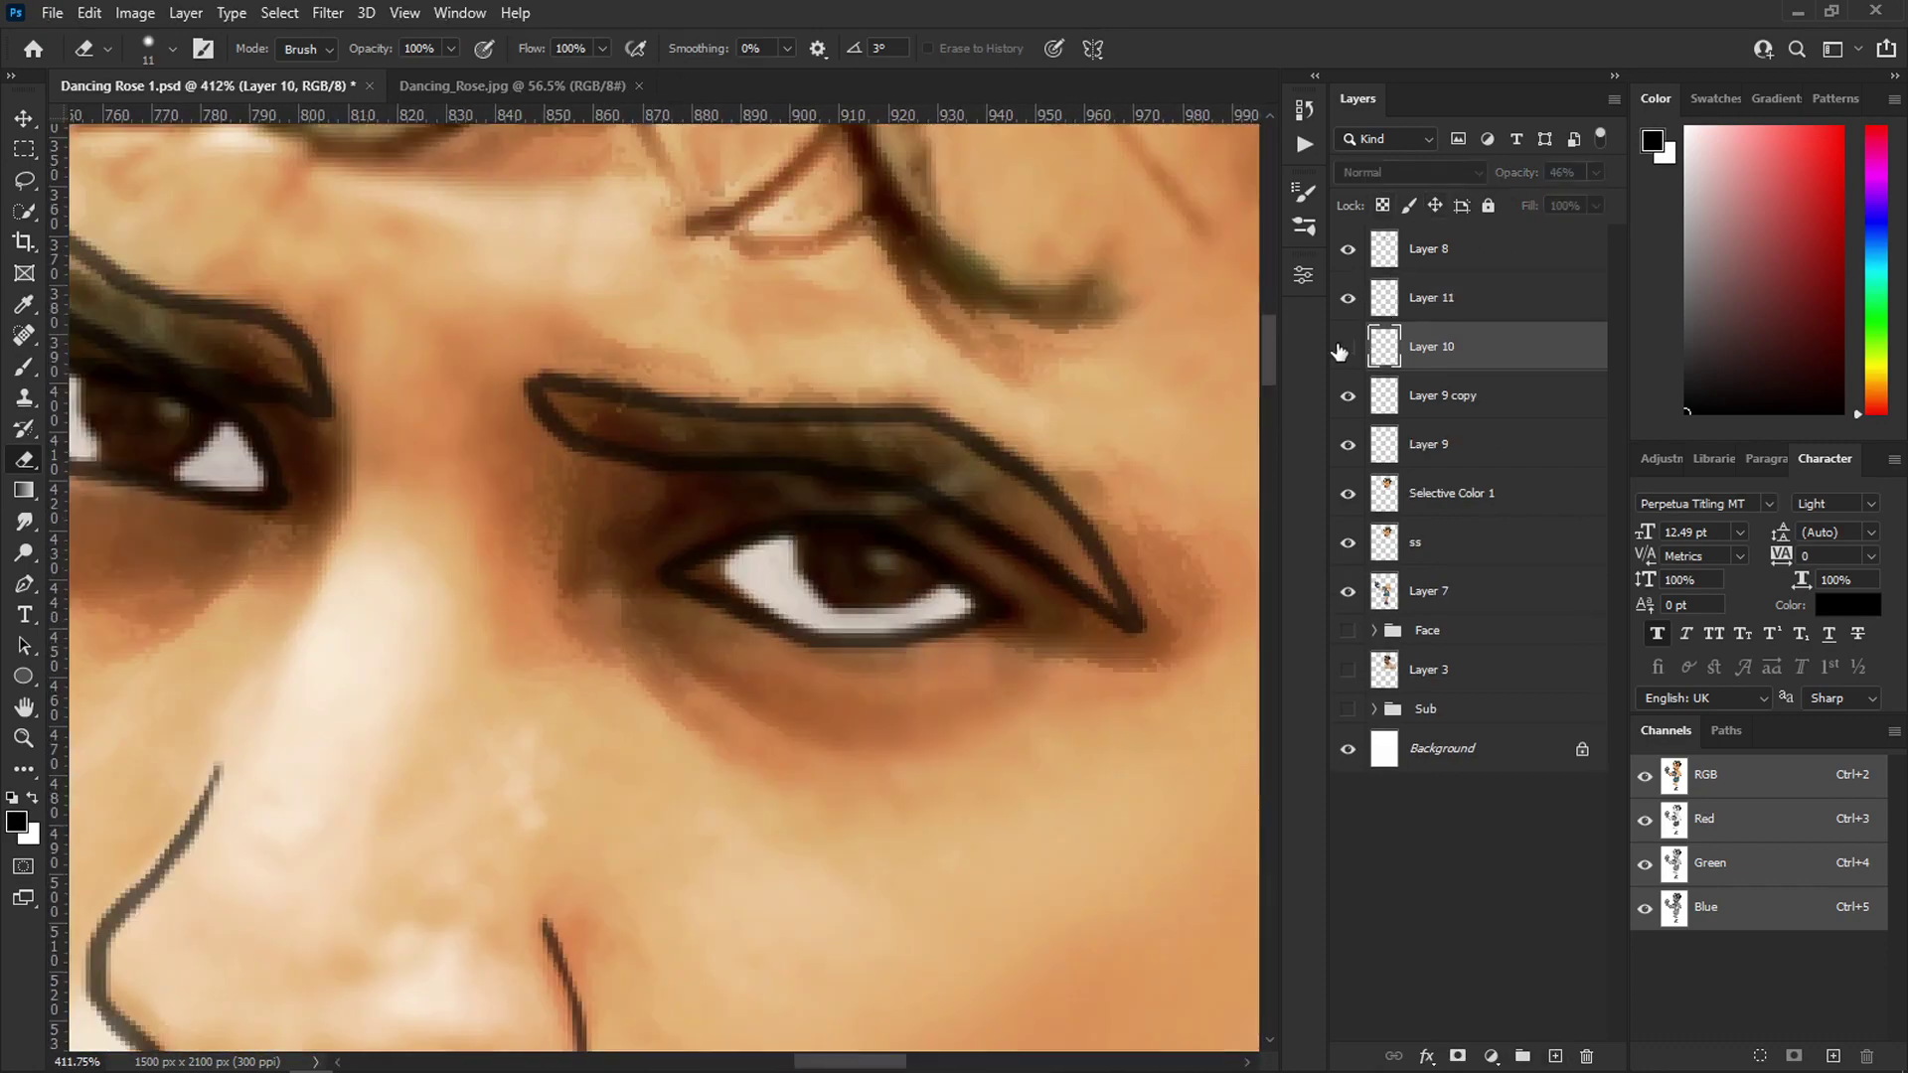
pyautogui.click(1347, 347)
# - Paint small round white catchlights in both irises on Layer 11, plus a thin curved highlight in the right-hand eye
pyautogui.moveTo(222, 413); pyautogui.dragTo(369, 406)
pyautogui.press('x')
pyautogui.scroll(3, 348, 422)
pyautogui.click(1441, 310)
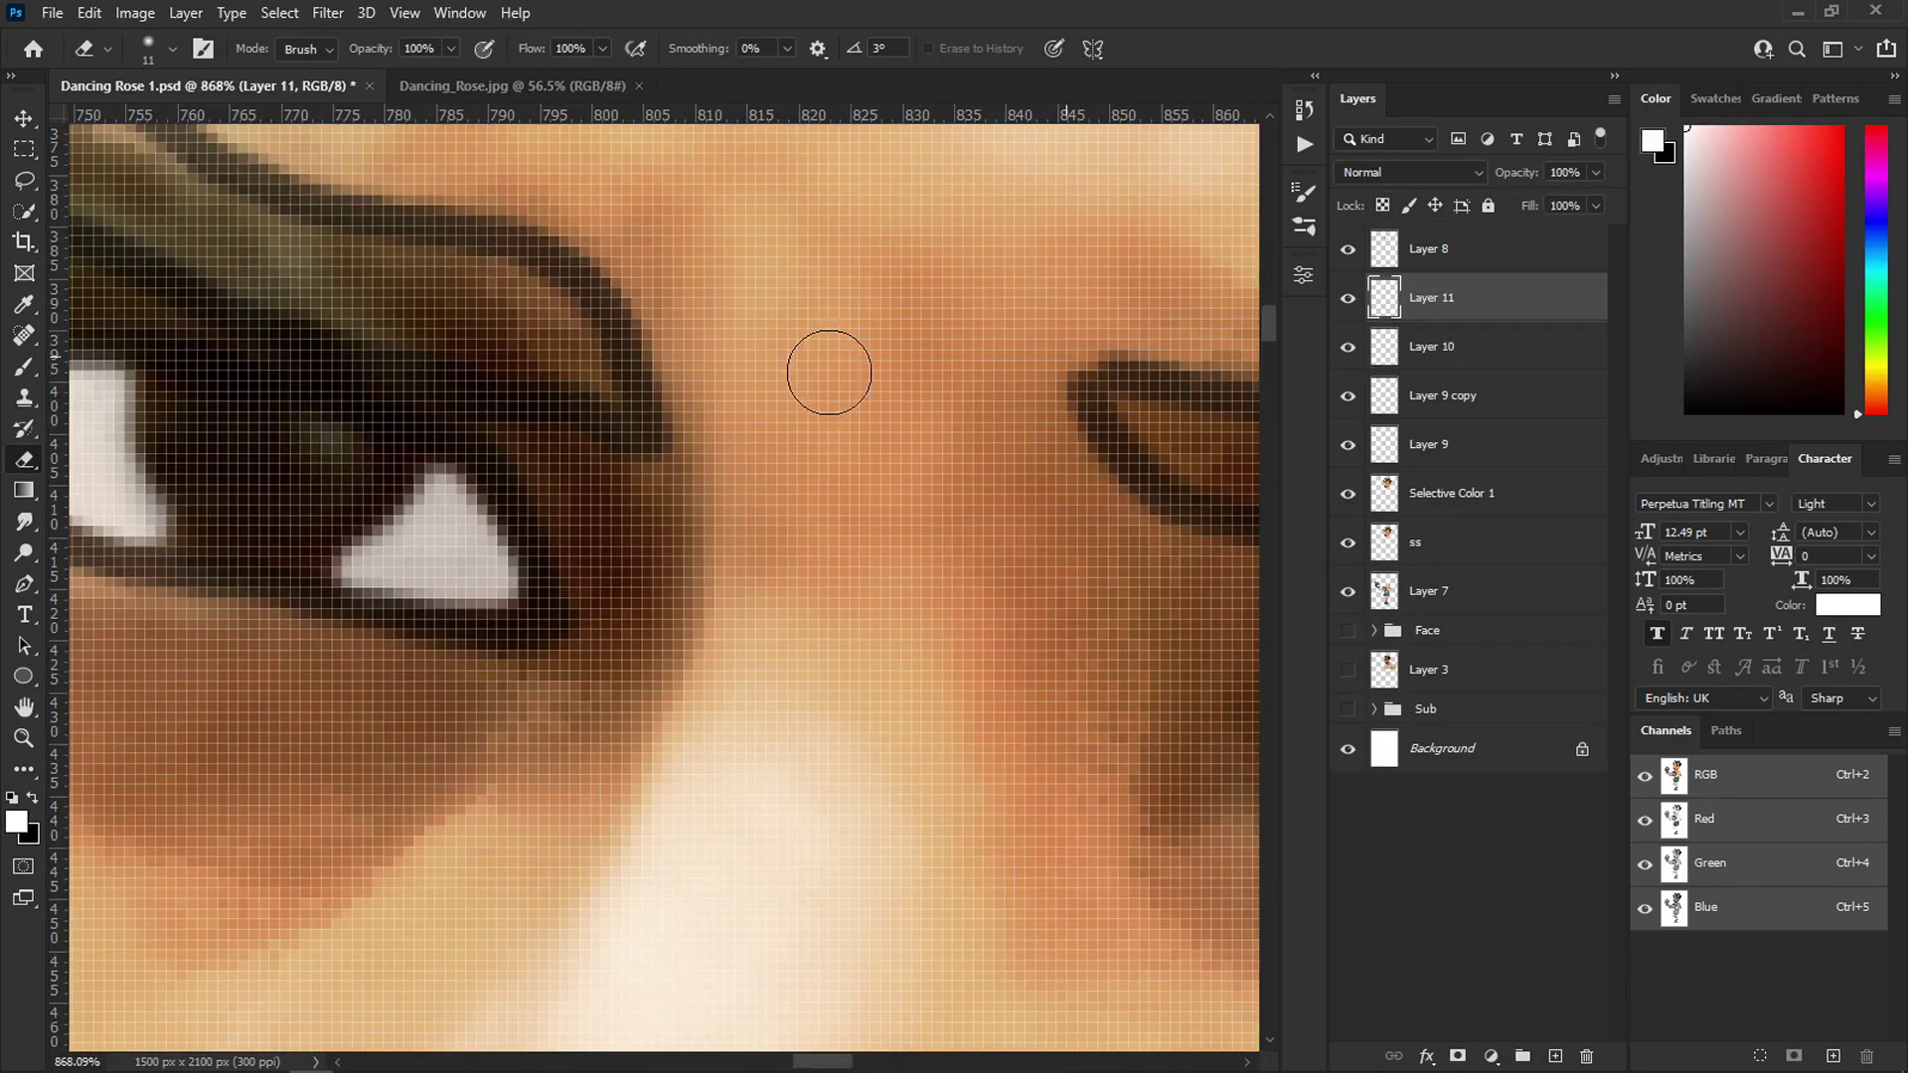
pyautogui.scroll(-1, 512, 395)
pyautogui.moveTo(1202, 547); pyautogui.dragTo(656, 451)
pyautogui.press('b')
pyautogui.moveTo(506, 512)
pyautogui.mouseDown()
pyautogui.moveTo(430, 528)
pyautogui.moveTo(438, 471)
pyautogui.moveTo(1151, 561)
pyautogui.mouseUp()
pyautogui.moveTo(1068, 528); pyautogui.dragTo(1034, 526)
pyautogui.moveTo(198, 465); pyautogui.dragTo(818, 567)
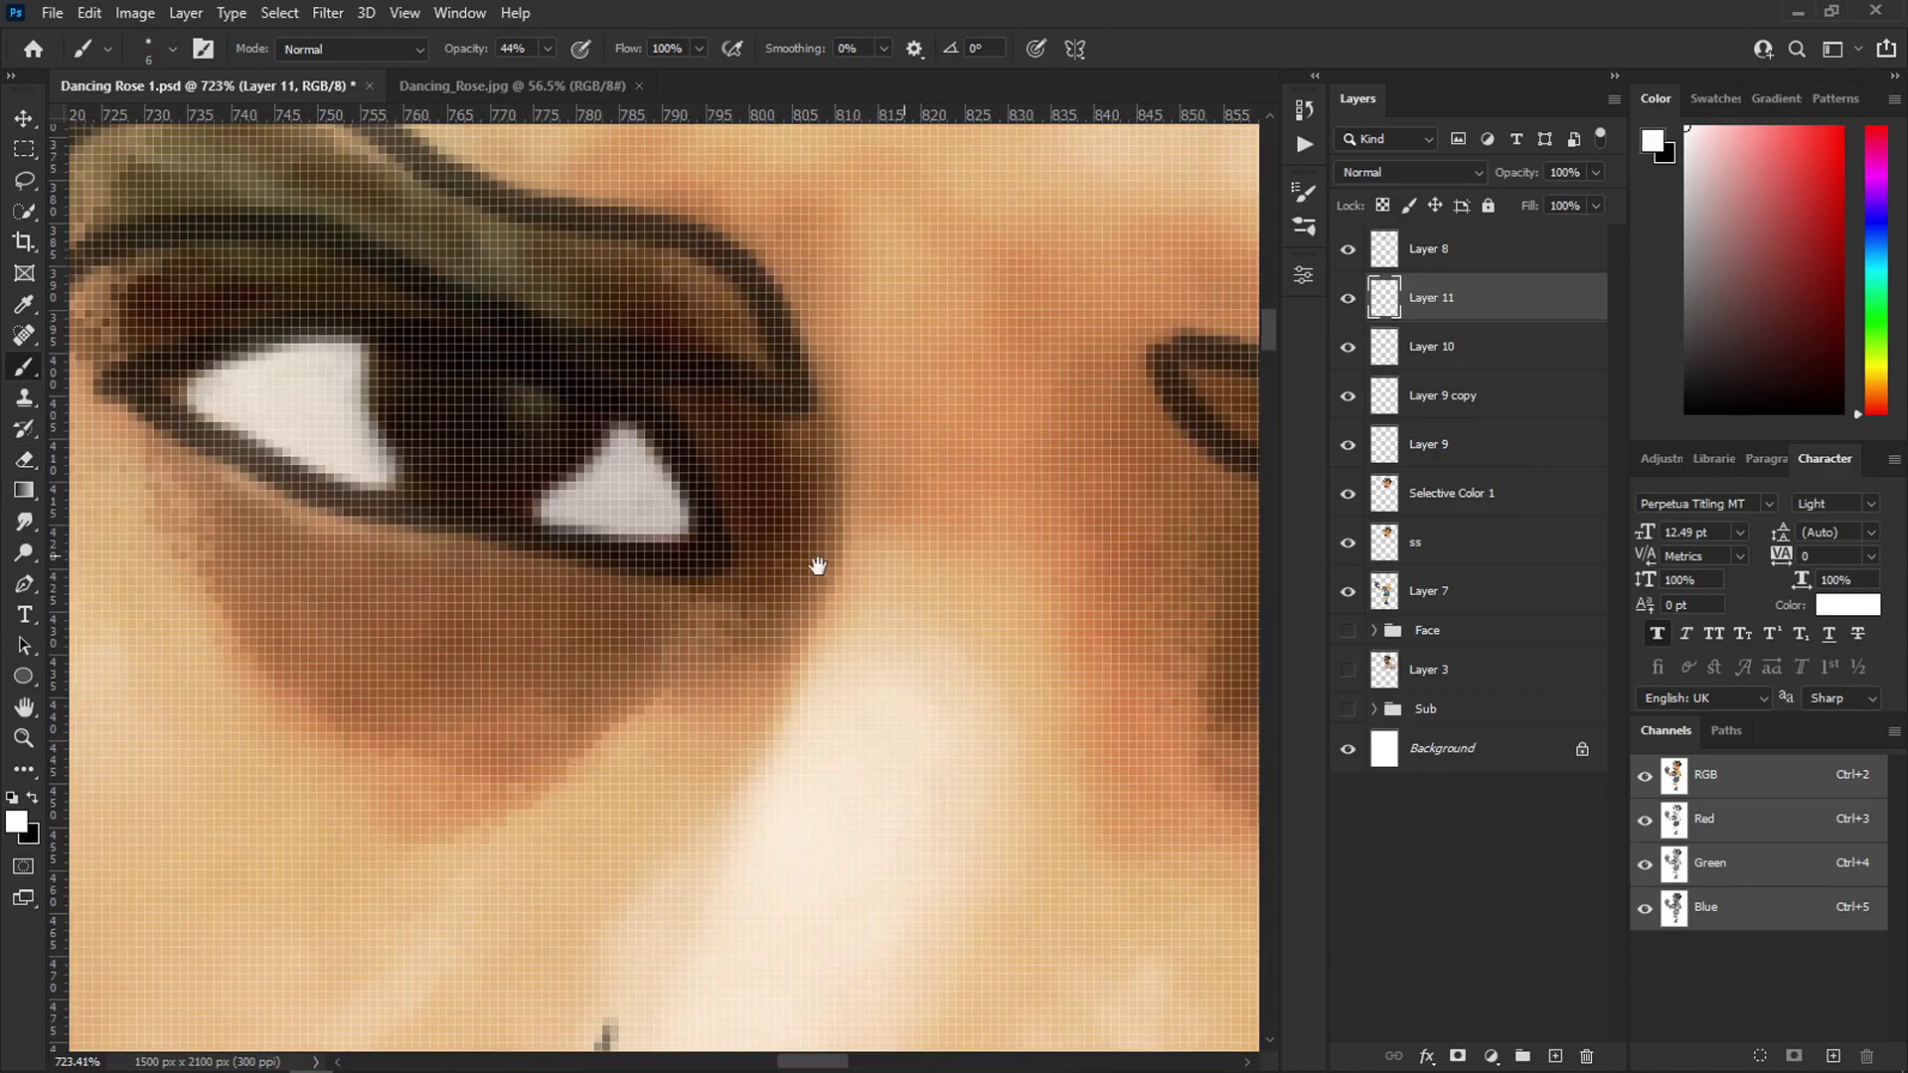
pyautogui.scroll(-1, 536, 409)
pyautogui.moveTo(487, 454); pyautogui.dragTo(408, 443)
pyautogui.scroll(4, 433, 482)
pyautogui.moveTo(529, 517); pyautogui.dragTo(401, 401)
pyautogui.moveTo(1093, 497); pyautogui.dragTo(199, 477)
pyautogui.moveTo(383, 489); pyautogui.dragTo(566, 564)
pyautogui.scroll(-5, 417, 443)
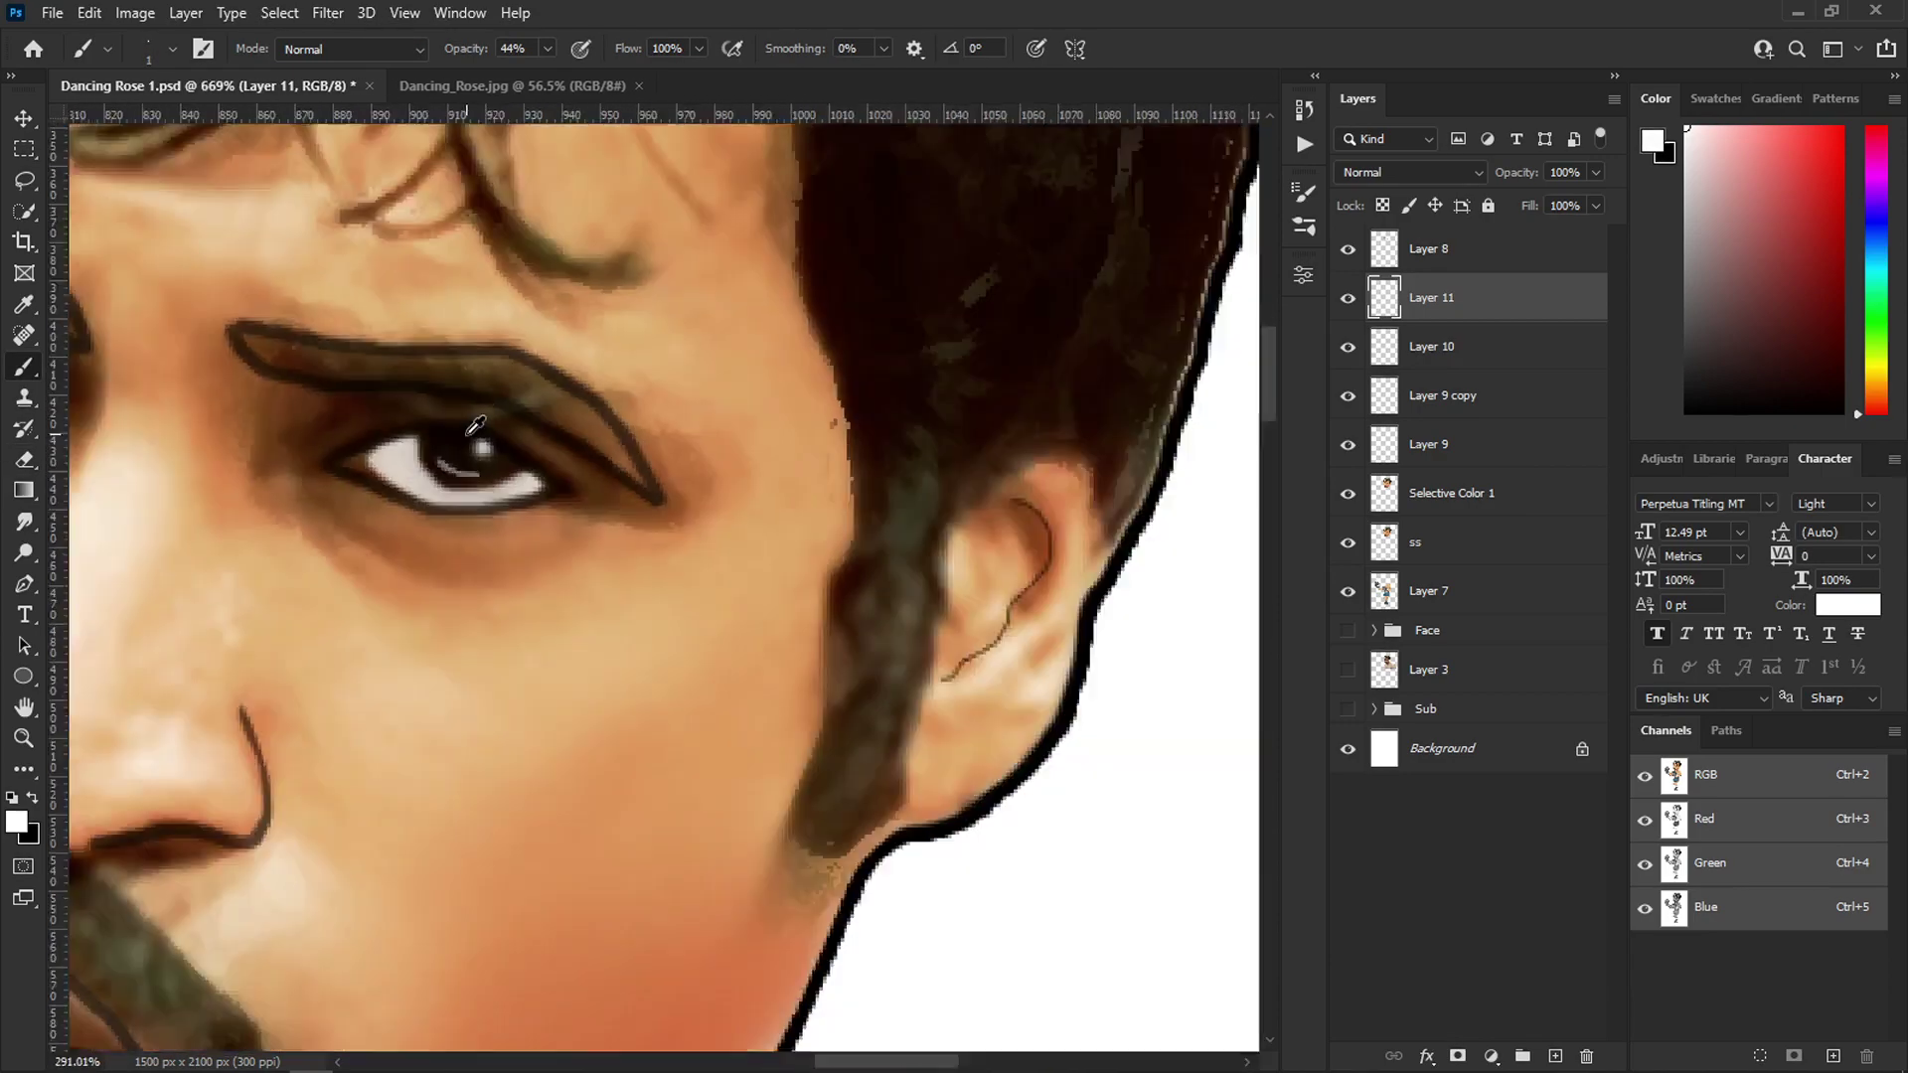
# - Add a thin curved white highlight along the lower part of the left-hand iris on Layer 11
pyautogui.moveTo(248, 467); pyautogui.dragTo(1093, 477)
pyautogui.scroll(5, 476, 429)
pyautogui.moveTo(476, 430); pyautogui.dragTo(564, 552)
pyautogui.scroll(-10, 663, 388)
pyautogui.click(1505, 347)
pyautogui.press('v')
pyautogui.click(1004, 249)
pyautogui.scroll(7, 839, 336)
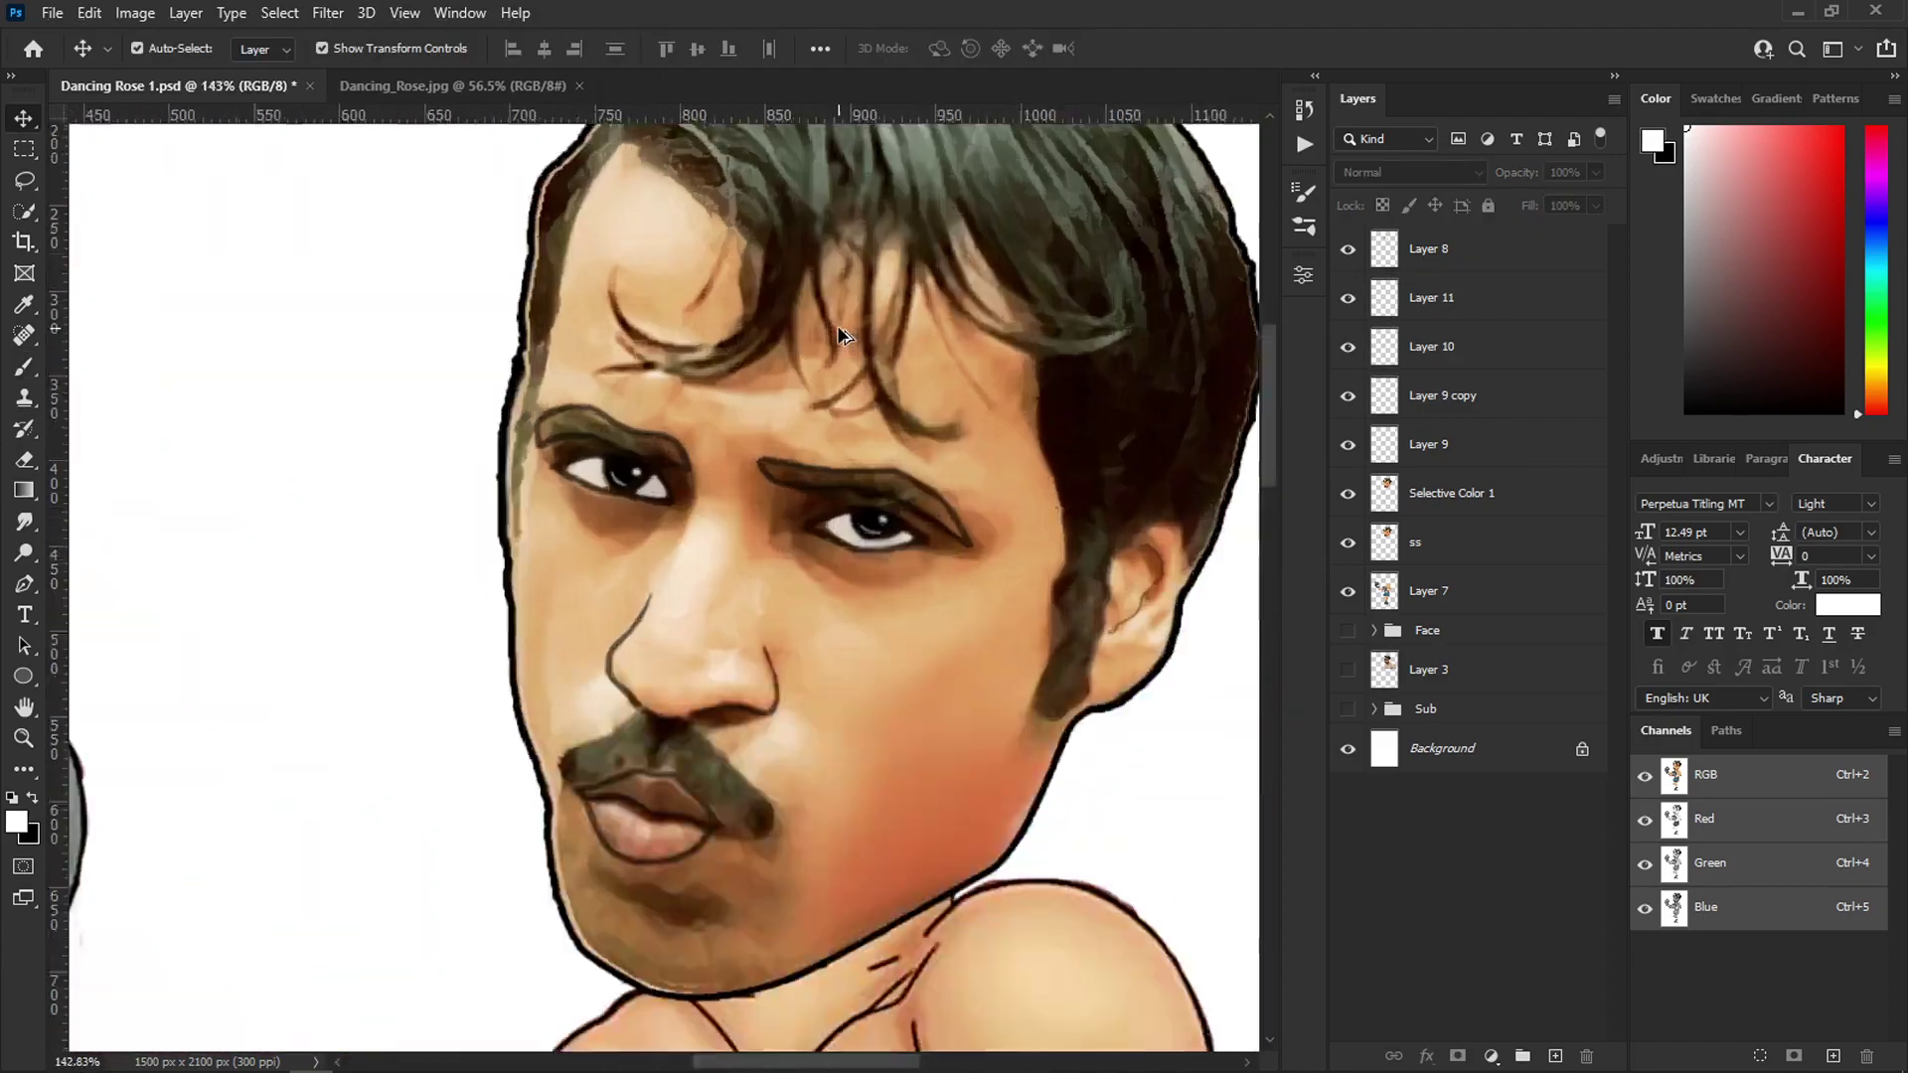
# - Add a new layer between Layer 10 and Layer 11 and darken the right-hand eyebrow on it with black at 44% opacity
pyautogui.click(1486, 297)
pyautogui.click(1481, 359)
pyautogui.hotkey('ctrl', 'shift', 'alt', 'n')
pyautogui.press('b')
pyautogui.moveTo(647, 502); pyautogui.dragTo(814, 554)
pyautogui.scroll(6, 664, 505)
pyautogui.press('x')
pyautogui.moveTo(939, 527); pyautogui.dragTo(569, 461)
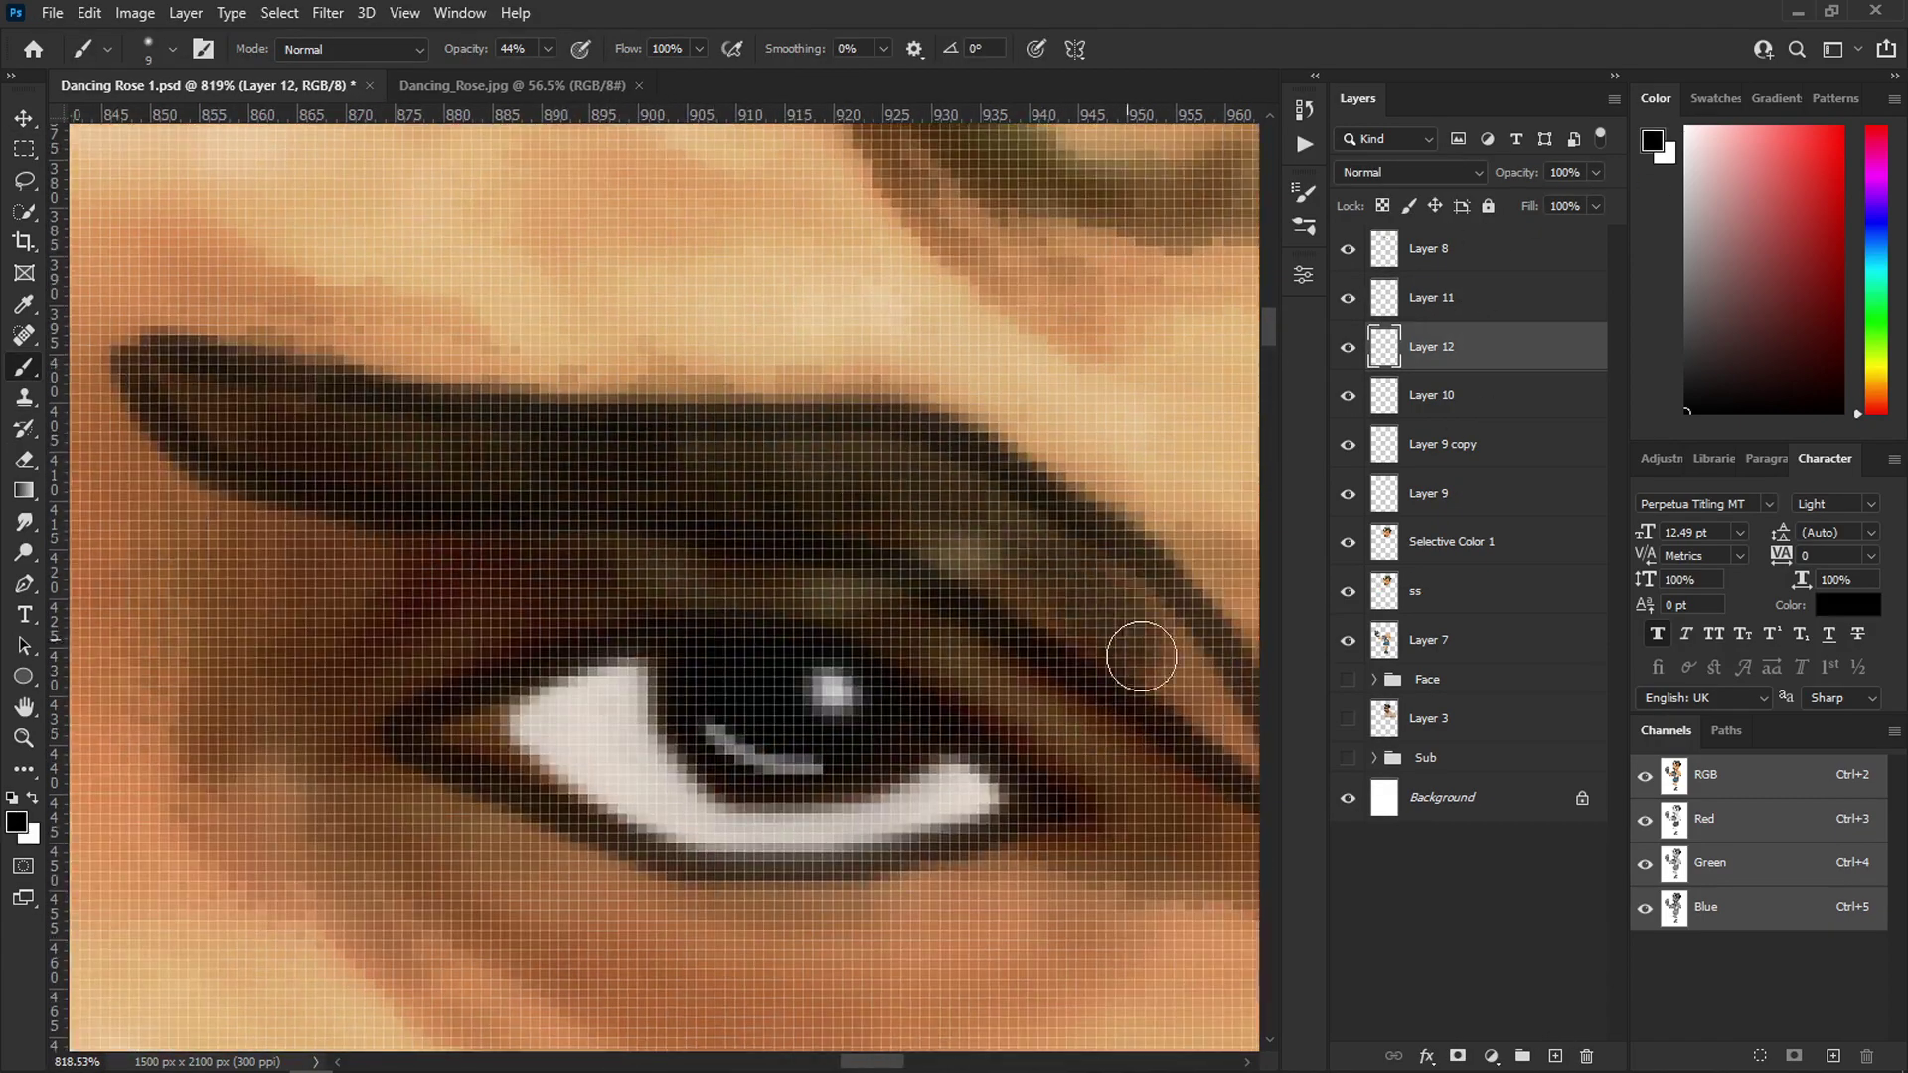
pyautogui.moveTo(903, 551); pyautogui.dragTo(964, 586)
pyautogui.scroll(-6, 732, 315)
# - Darken the left-hand eyebrow with black on Layer 12, following its outline
pyautogui.scroll(6, 606, 288)
pyautogui.moveTo(392, 272)
pyautogui.mouseDown()
pyautogui.moveTo(344, 348)
pyautogui.moveTo(587, 280)
pyautogui.moveTo(1003, 412)
pyautogui.moveTo(809, 295)
pyautogui.moveTo(878, 388)
pyautogui.mouseUp()
pyautogui.moveTo(705, 286)
pyautogui.mouseDown()
pyautogui.moveTo(587, 311)
pyautogui.moveTo(1113, 513)
pyautogui.mouseUp()
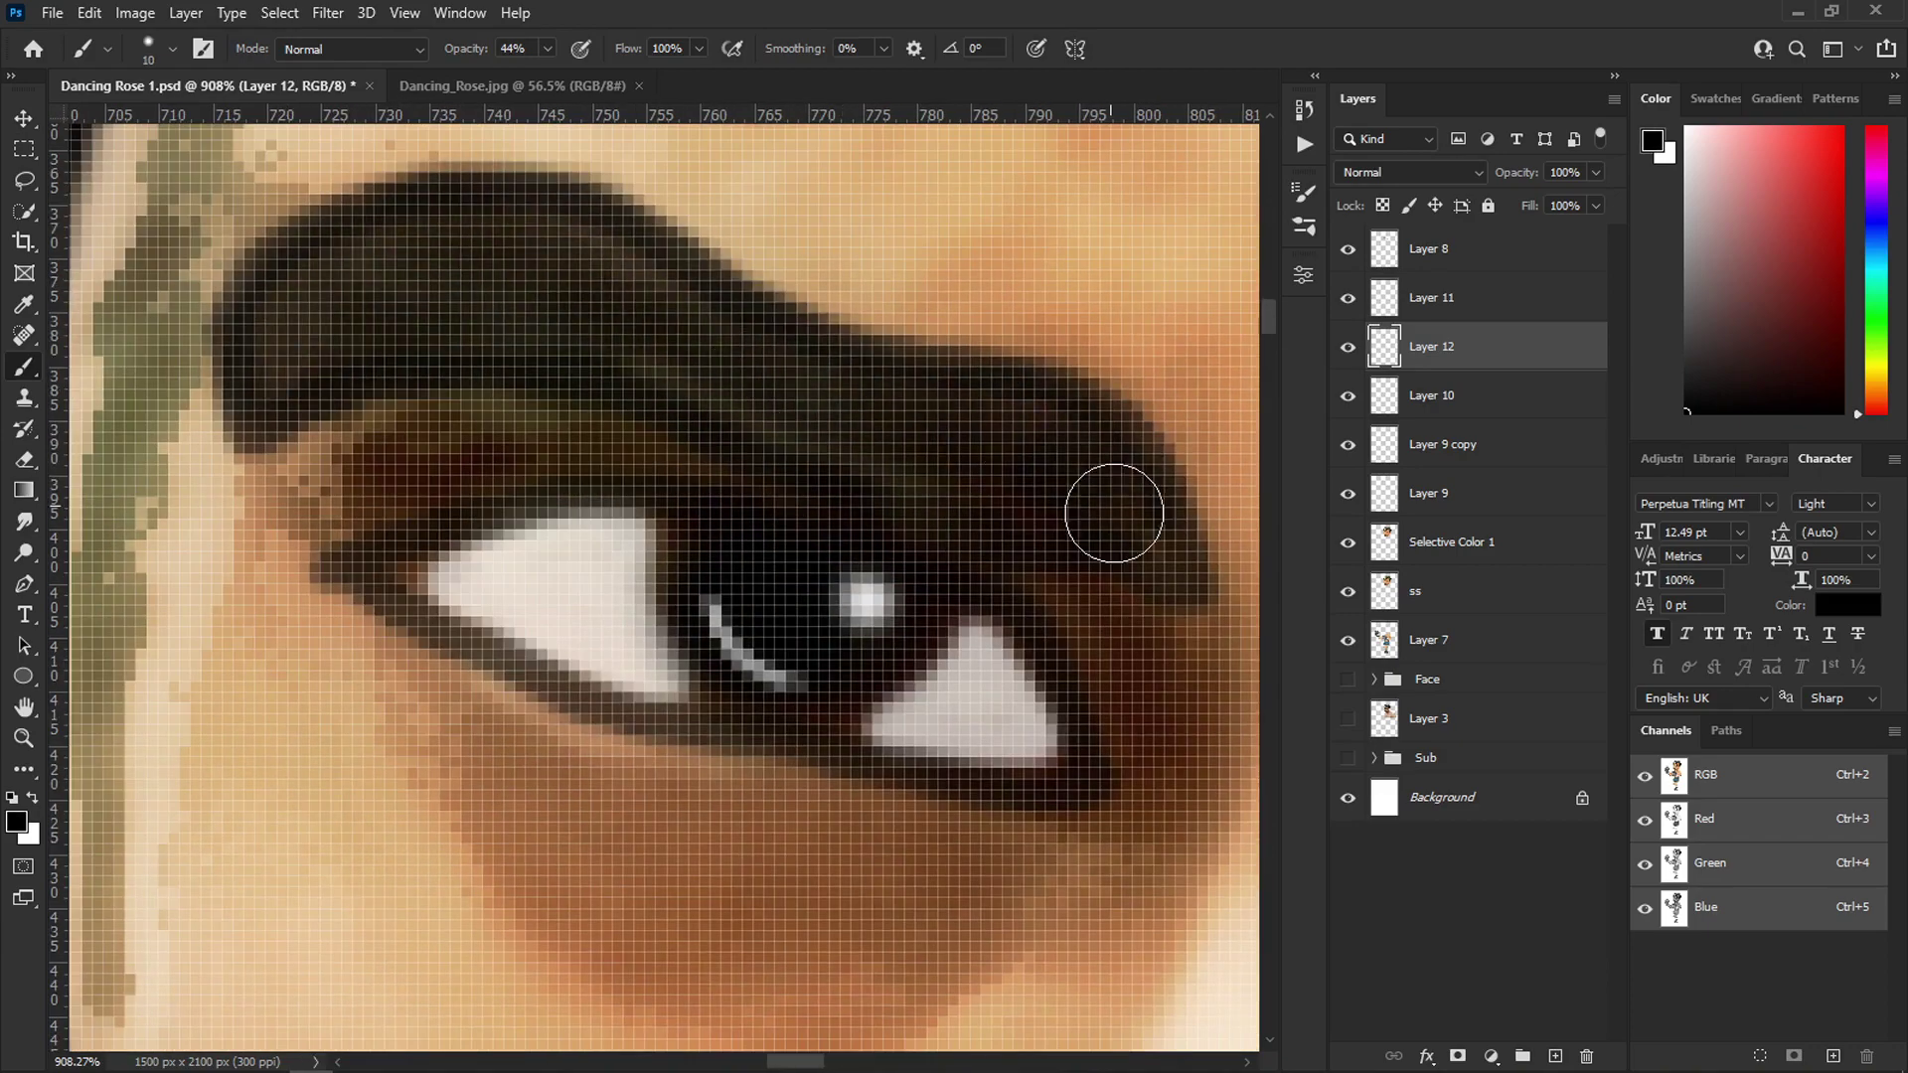
pyautogui.scroll(-6, 652, 338)
# - Paint the moustache black on Layer 12 and check the face against the whole figure
pyautogui.scroll(6, 496, 557)
pyautogui.moveTo(455, 442)
pyautogui.mouseDown()
pyautogui.moveTo(477, 639)
pyautogui.moveTo(821, 311)
pyautogui.moveTo(533, 275)
pyautogui.mouseUp()
pyautogui.moveTo(373, 428)
pyautogui.mouseDown()
pyautogui.moveTo(703, 345)
pyautogui.moveTo(330, 272)
pyautogui.mouseUp()
pyautogui.moveTo(556, 214)
pyautogui.mouseDown()
pyautogui.moveTo(1035, 677)
pyautogui.moveTo(436, 345)
pyautogui.moveTo(924, 616)
pyautogui.mouseUp()
pyautogui.scroll(-3, 812, 550)
pyautogui.scroll(-10, 818, 541)
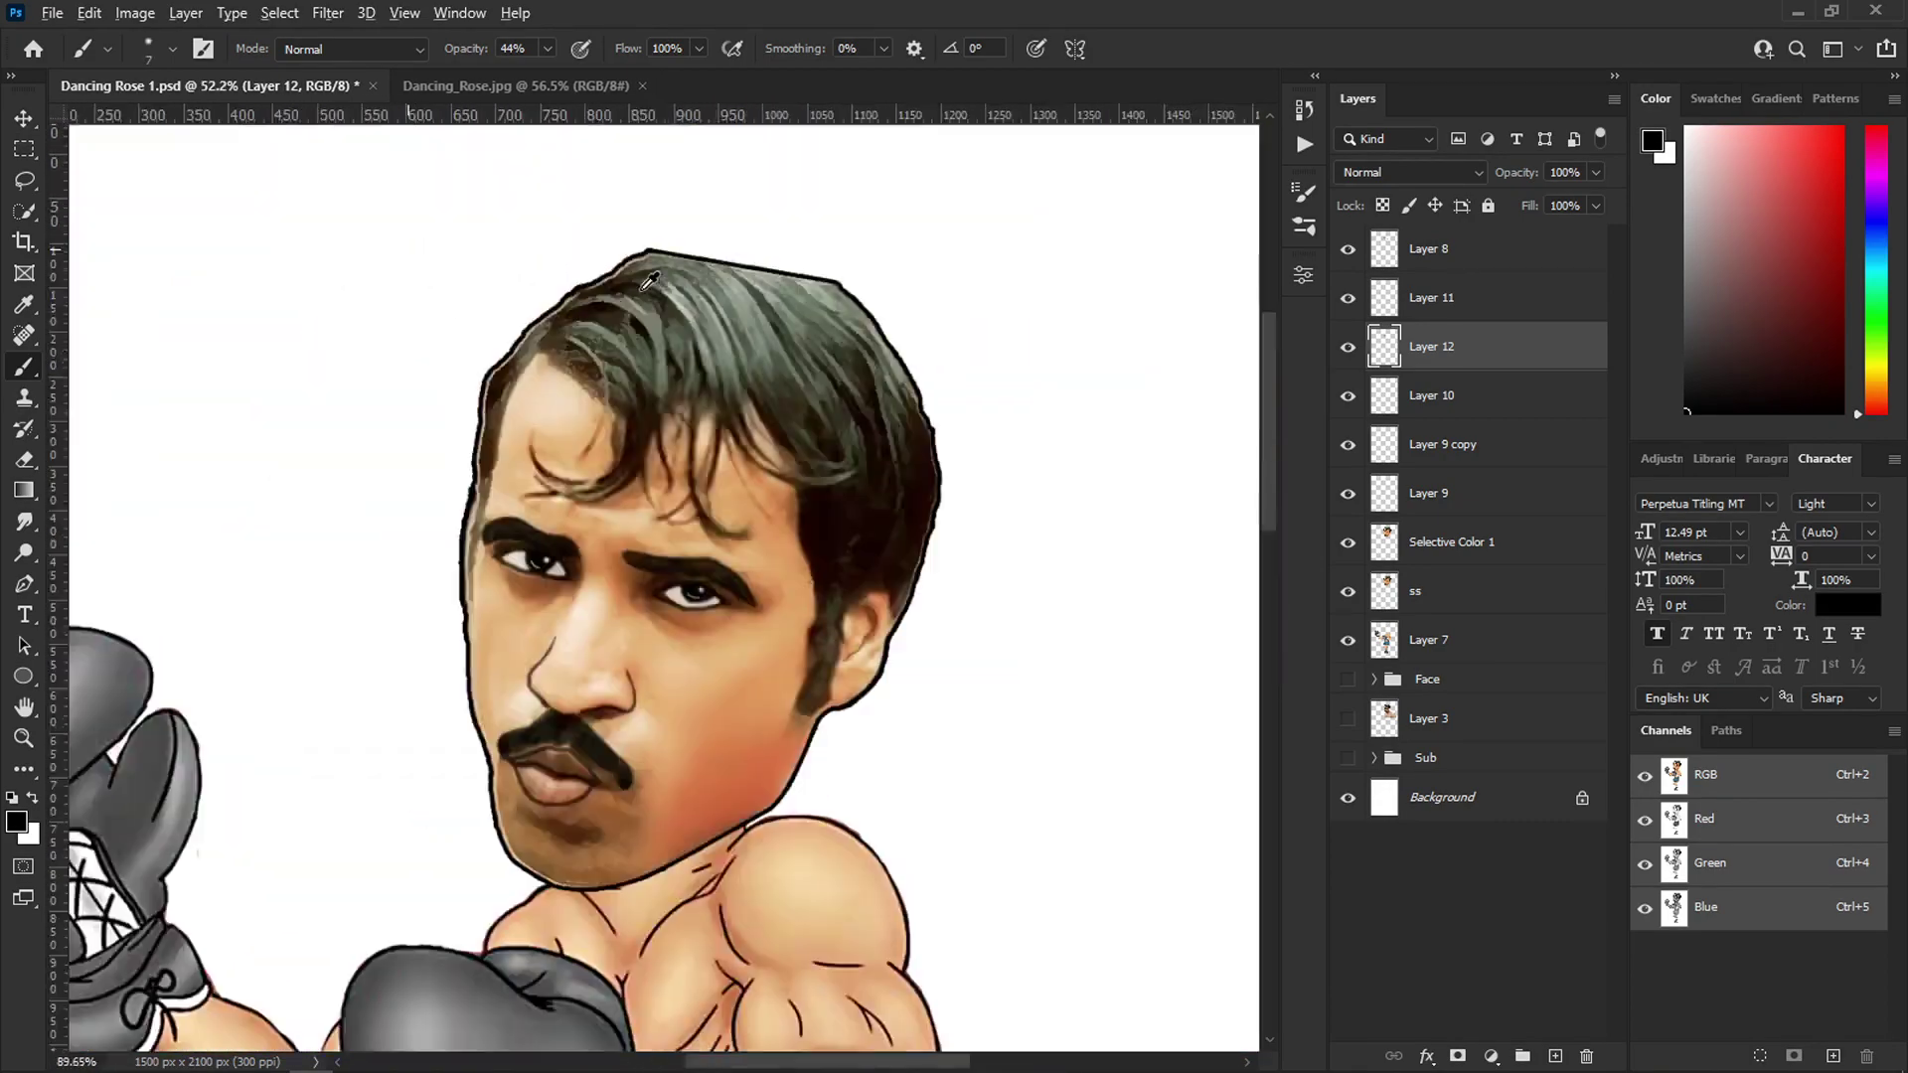
pyautogui.scroll(-3, 679, 261)
pyautogui.scroll(5, 676, 288)
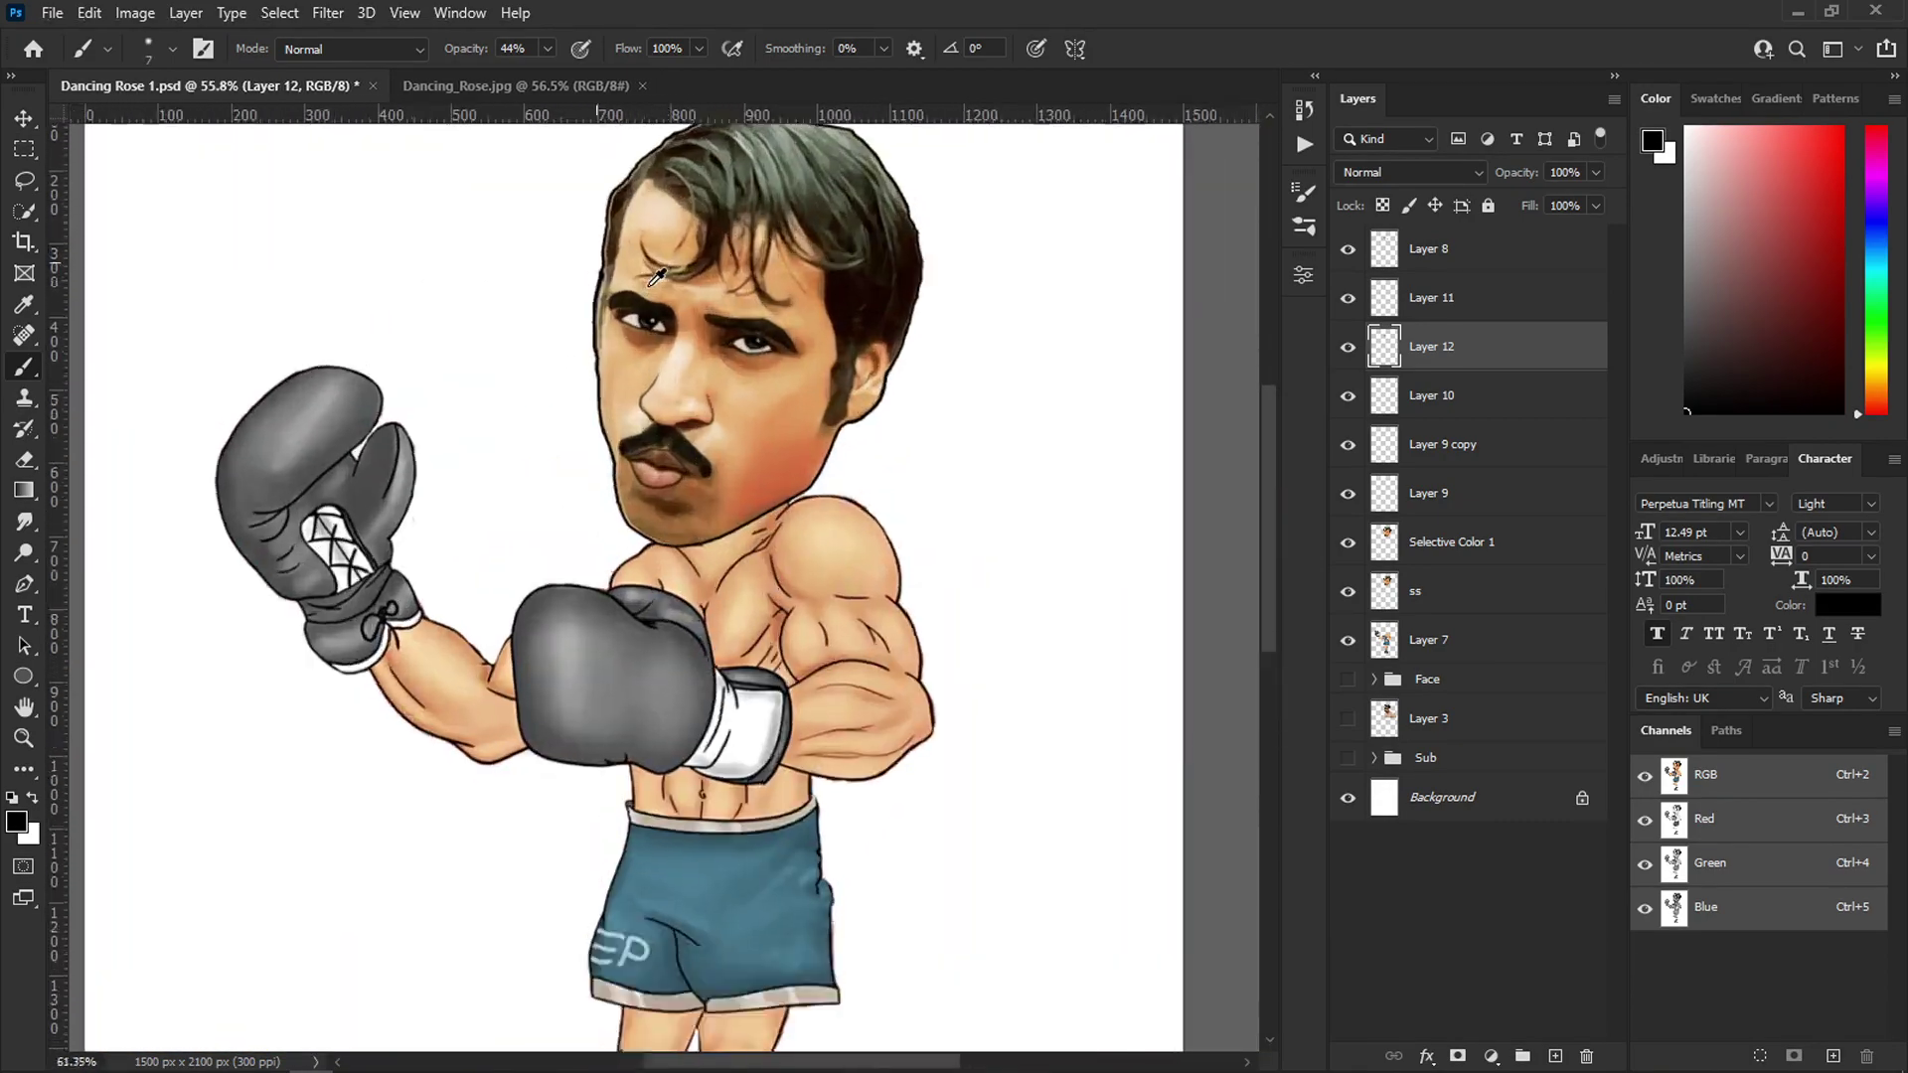
pyautogui.scroll(4, 675, 296)
pyautogui.scroll(-1, 675, 296)
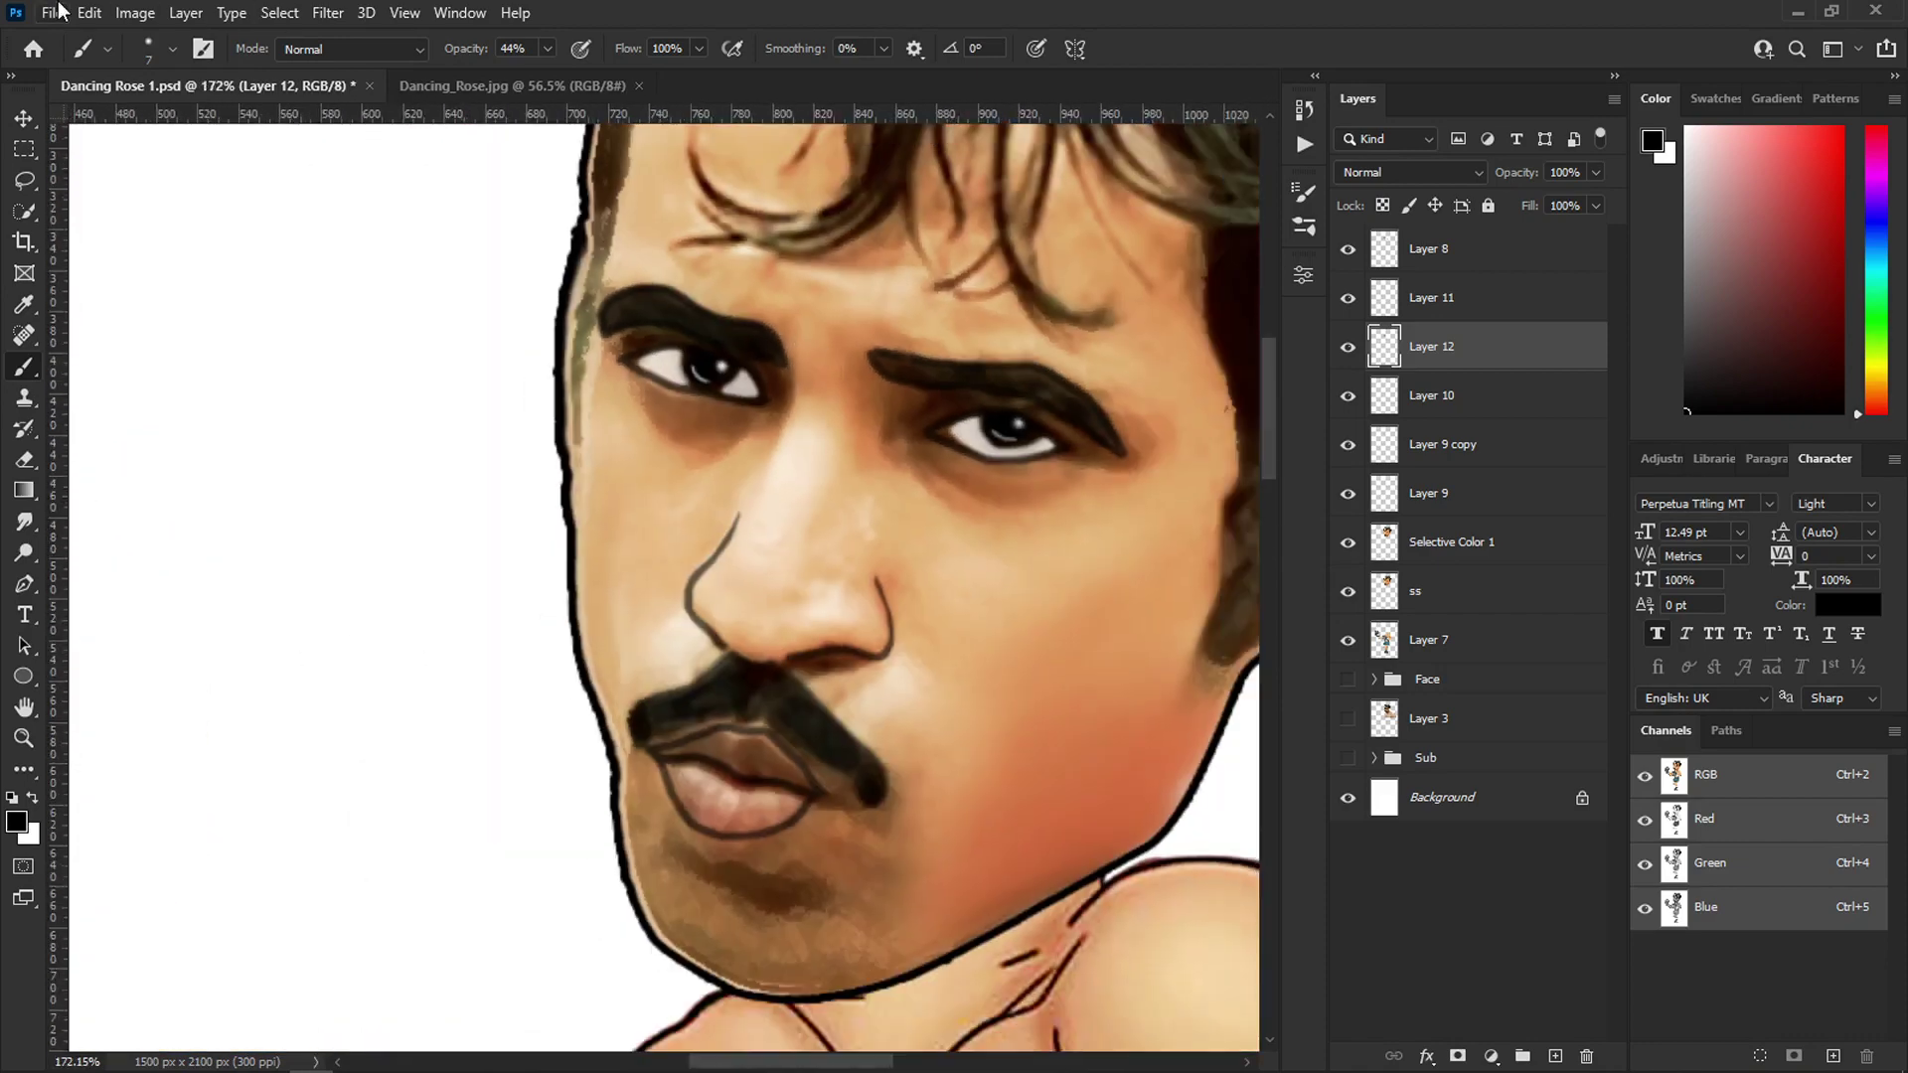
# - Duplicate the layers from Layer 8 down to Selective Color 1 and merge the copies into one layer
pyautogui.click(1507, 268)
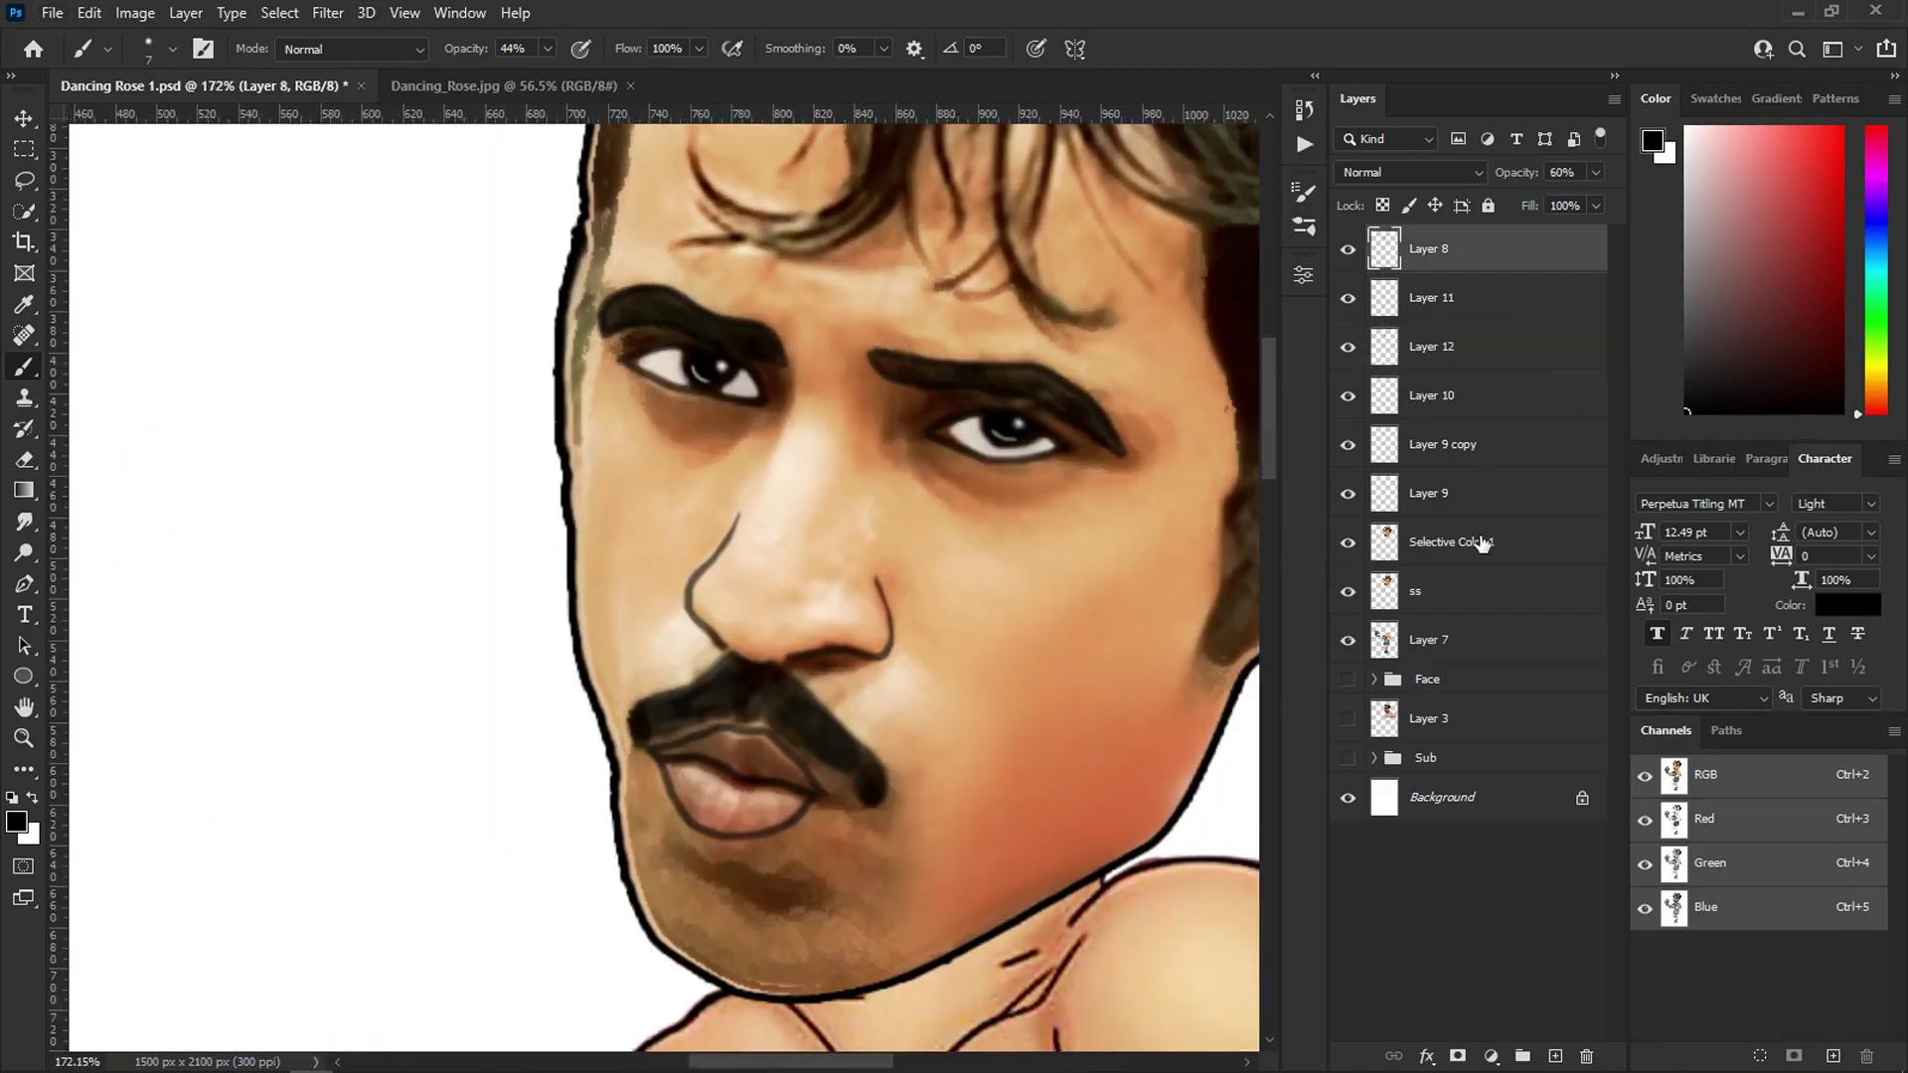
pyautogui.keyDown('shift'); pyautogui.click(1478, 544); pyautogui.keyUp('shift')
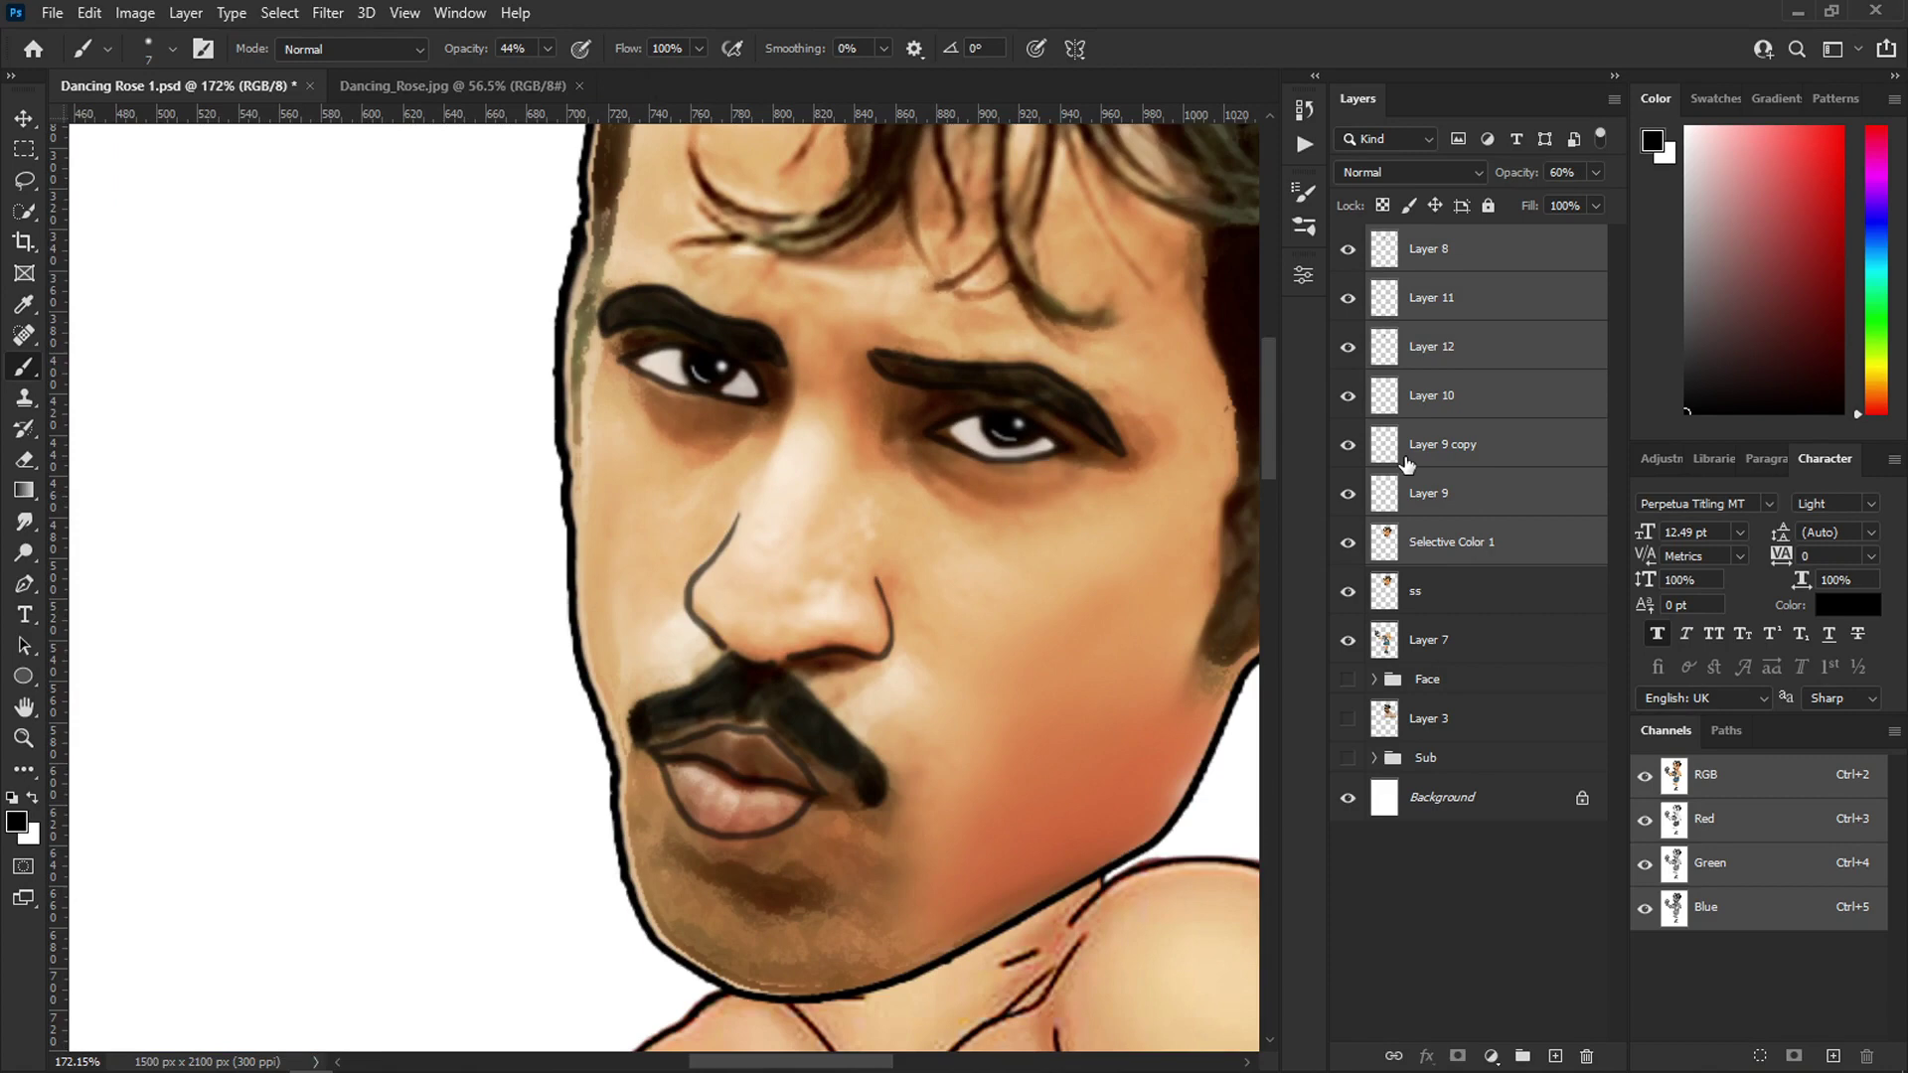
pyautogui.hotkey('ctrl', 'j')
pyautogui.rightClick(1458, 333)
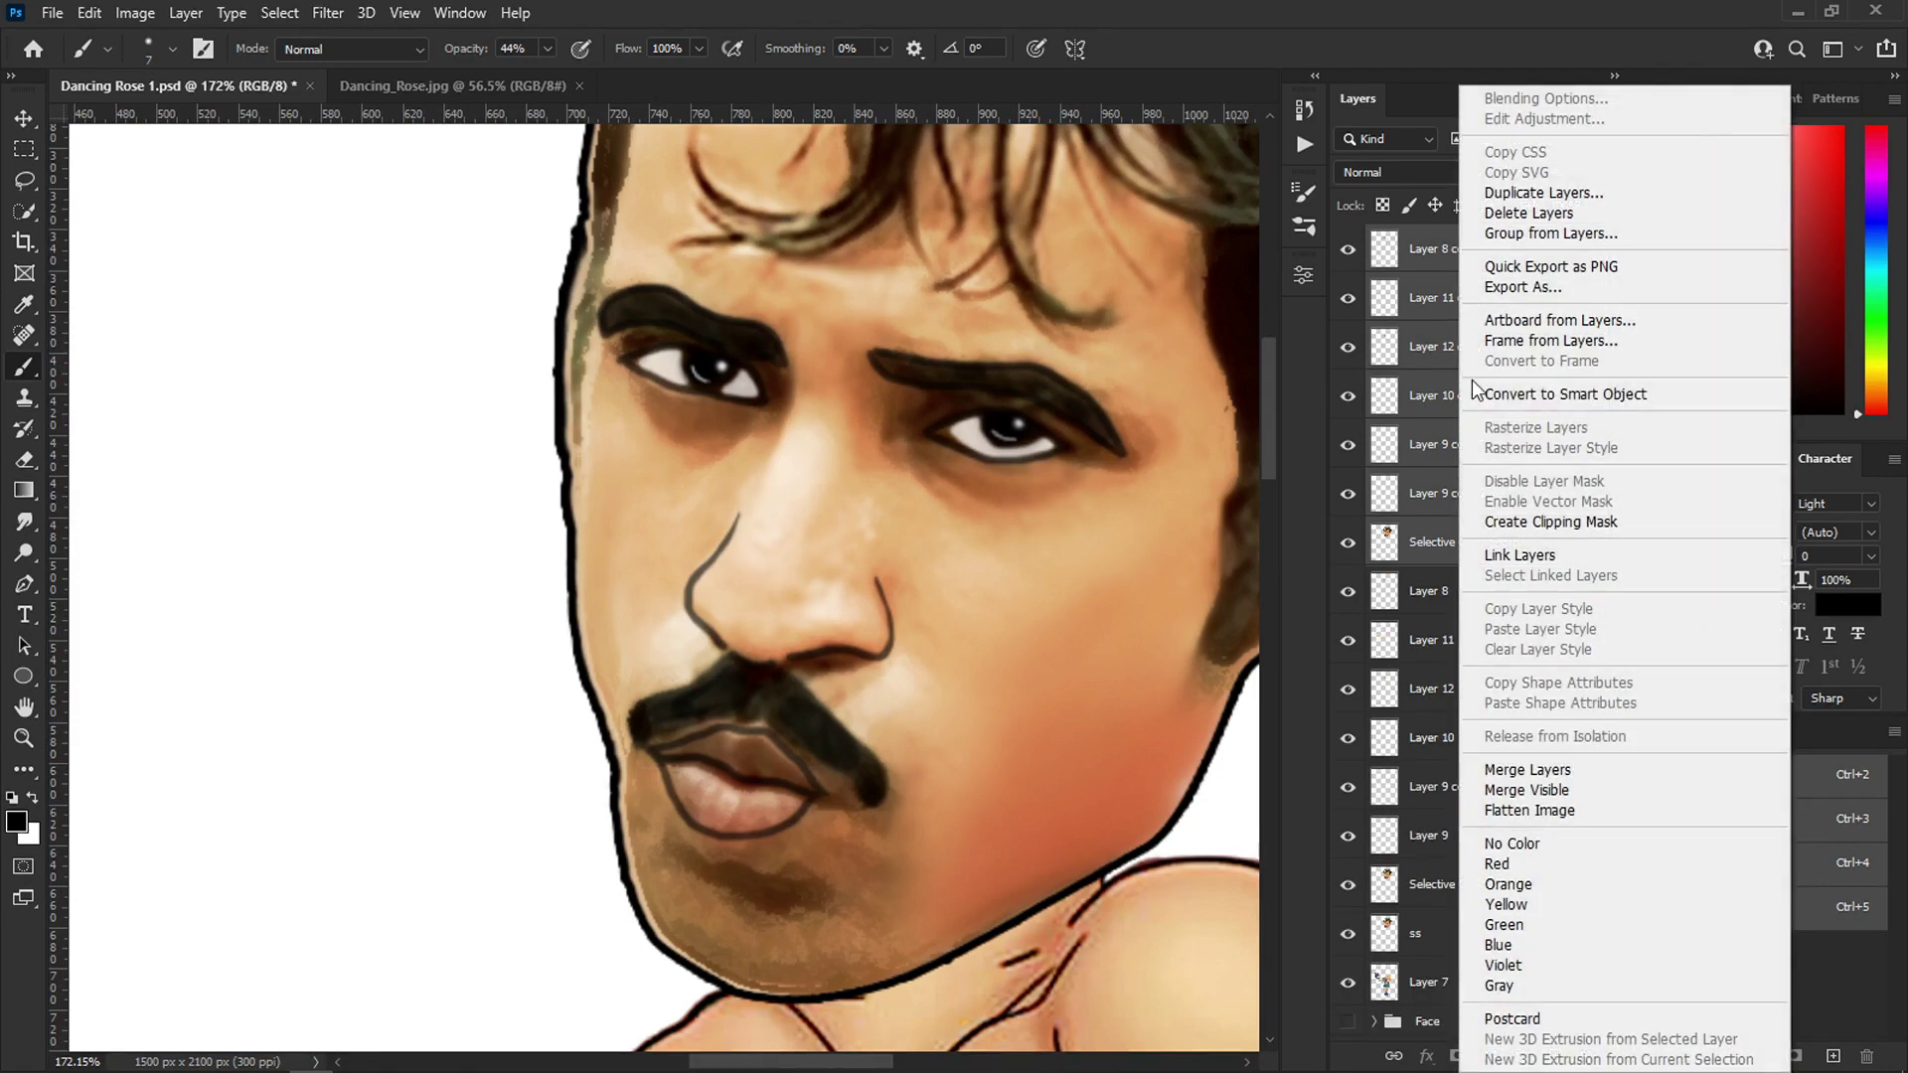
pyautogui.click(1556, 773)
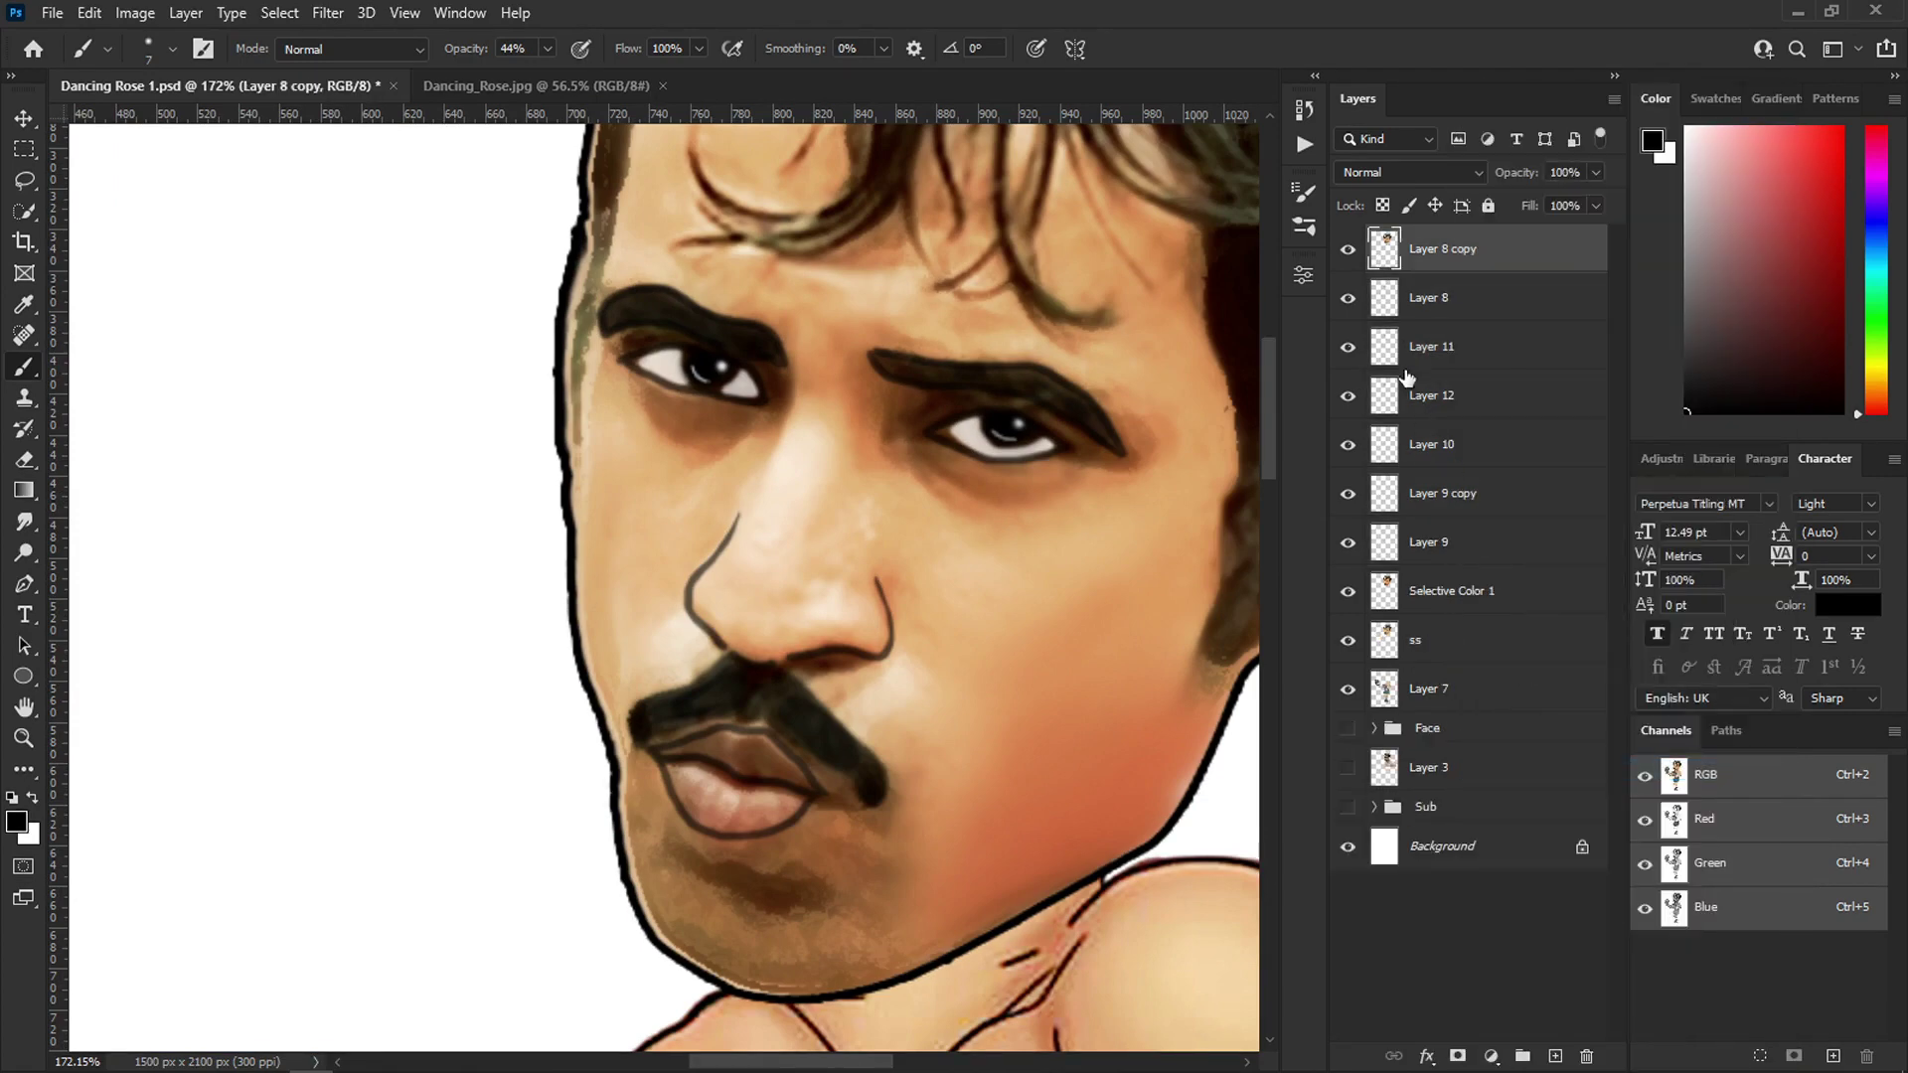
# - Group the original layers from Layer 8 down to ss, name the group "face" and hide it
pyautogui.click(1428, 312)
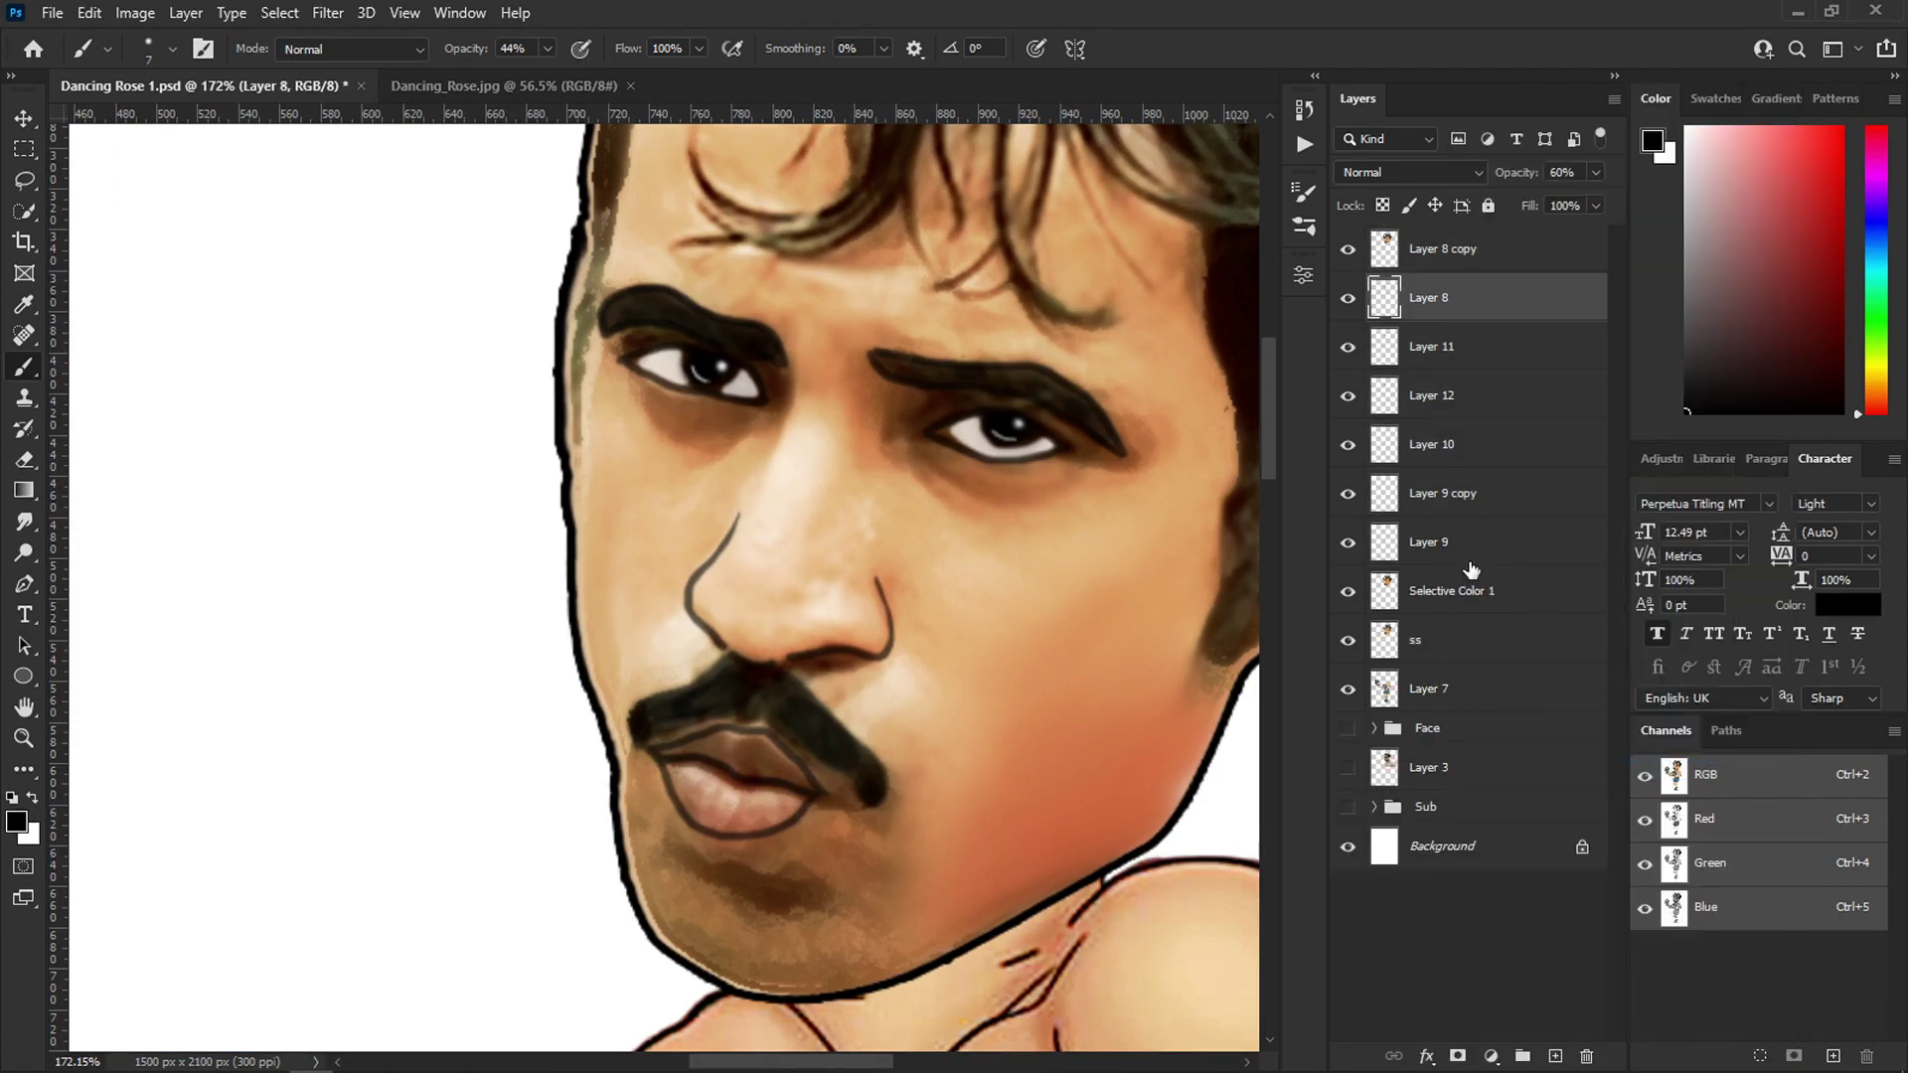
pyautogui.keyDown('shift'); pyautogui.click(1463, 644); pyautogui.keyUp('shift')
pyautogui.hotkey('ctrl', 'g')
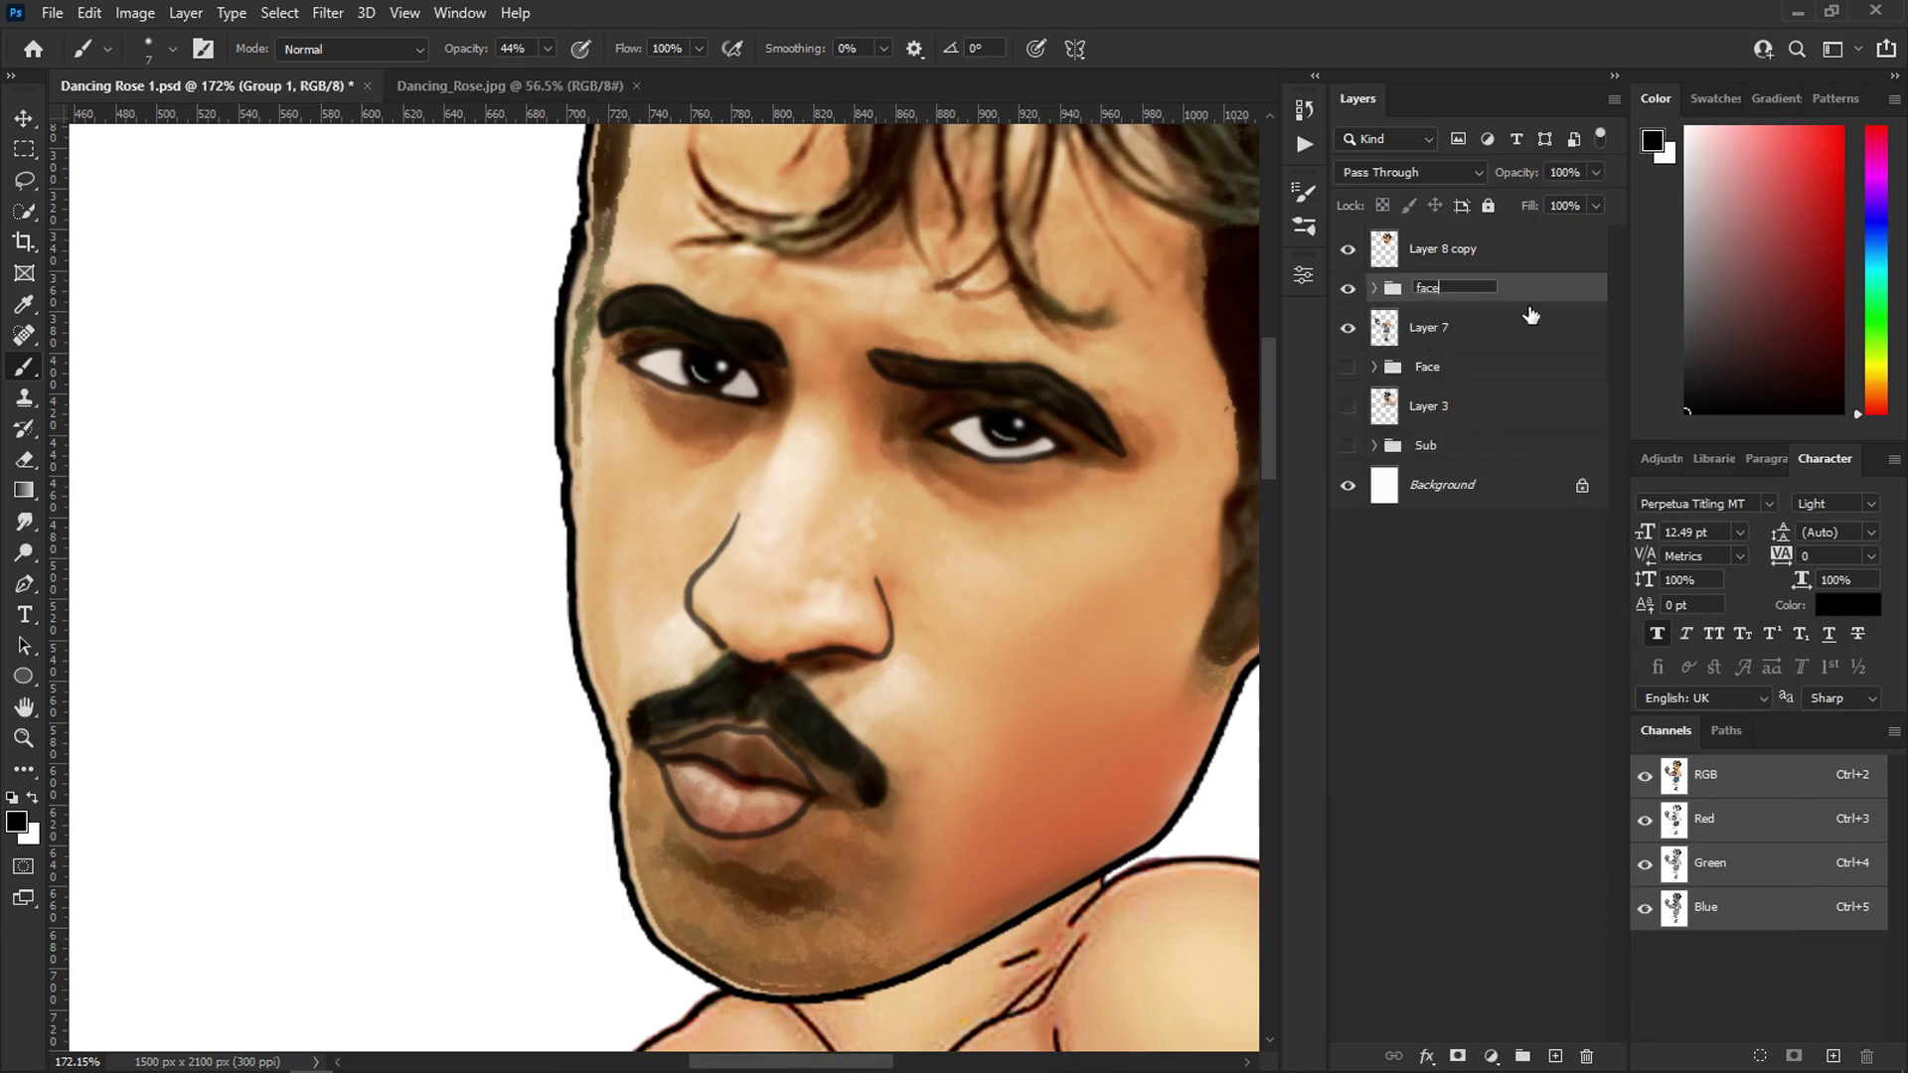
# - Duplicate Layer 7, move the copy above the face group and hide the original Layer 7
pyautogui.click(1453, 336)
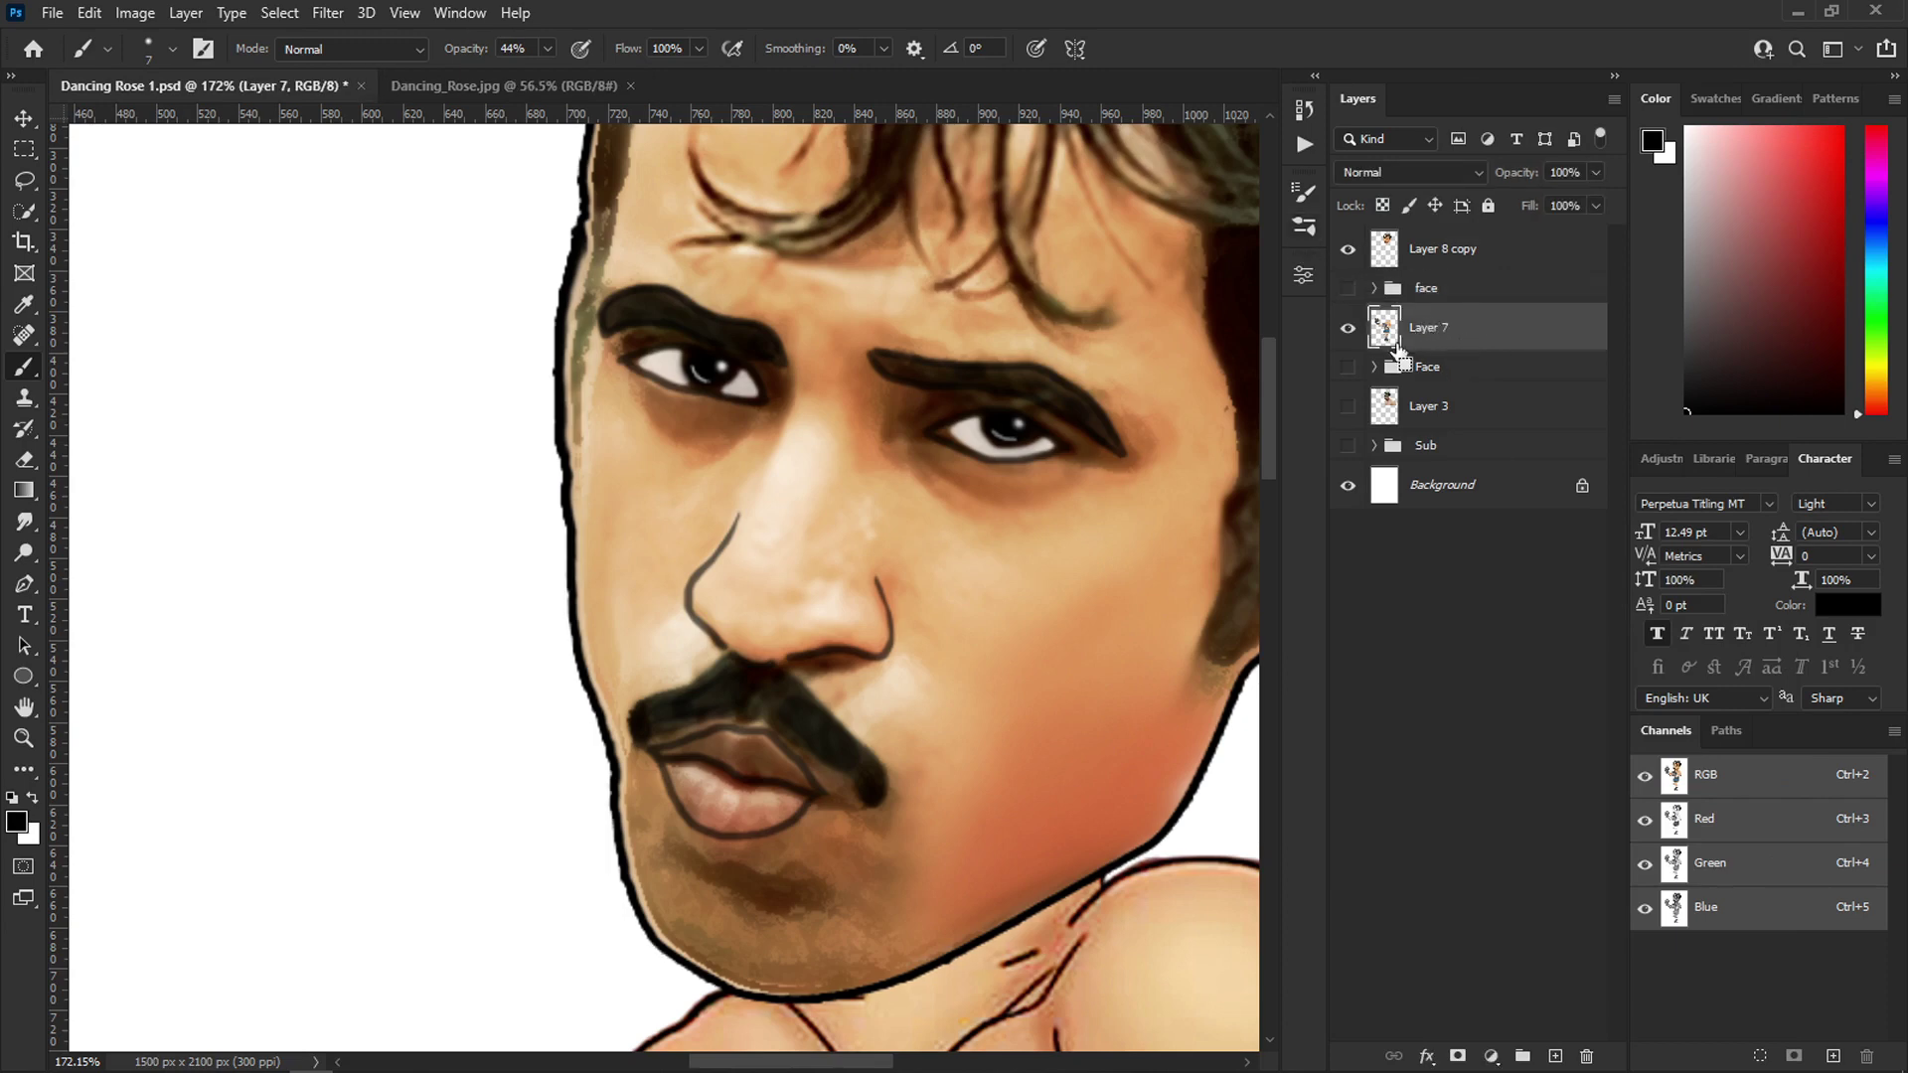
pyautogui.hotkey('ctrl', 'j')
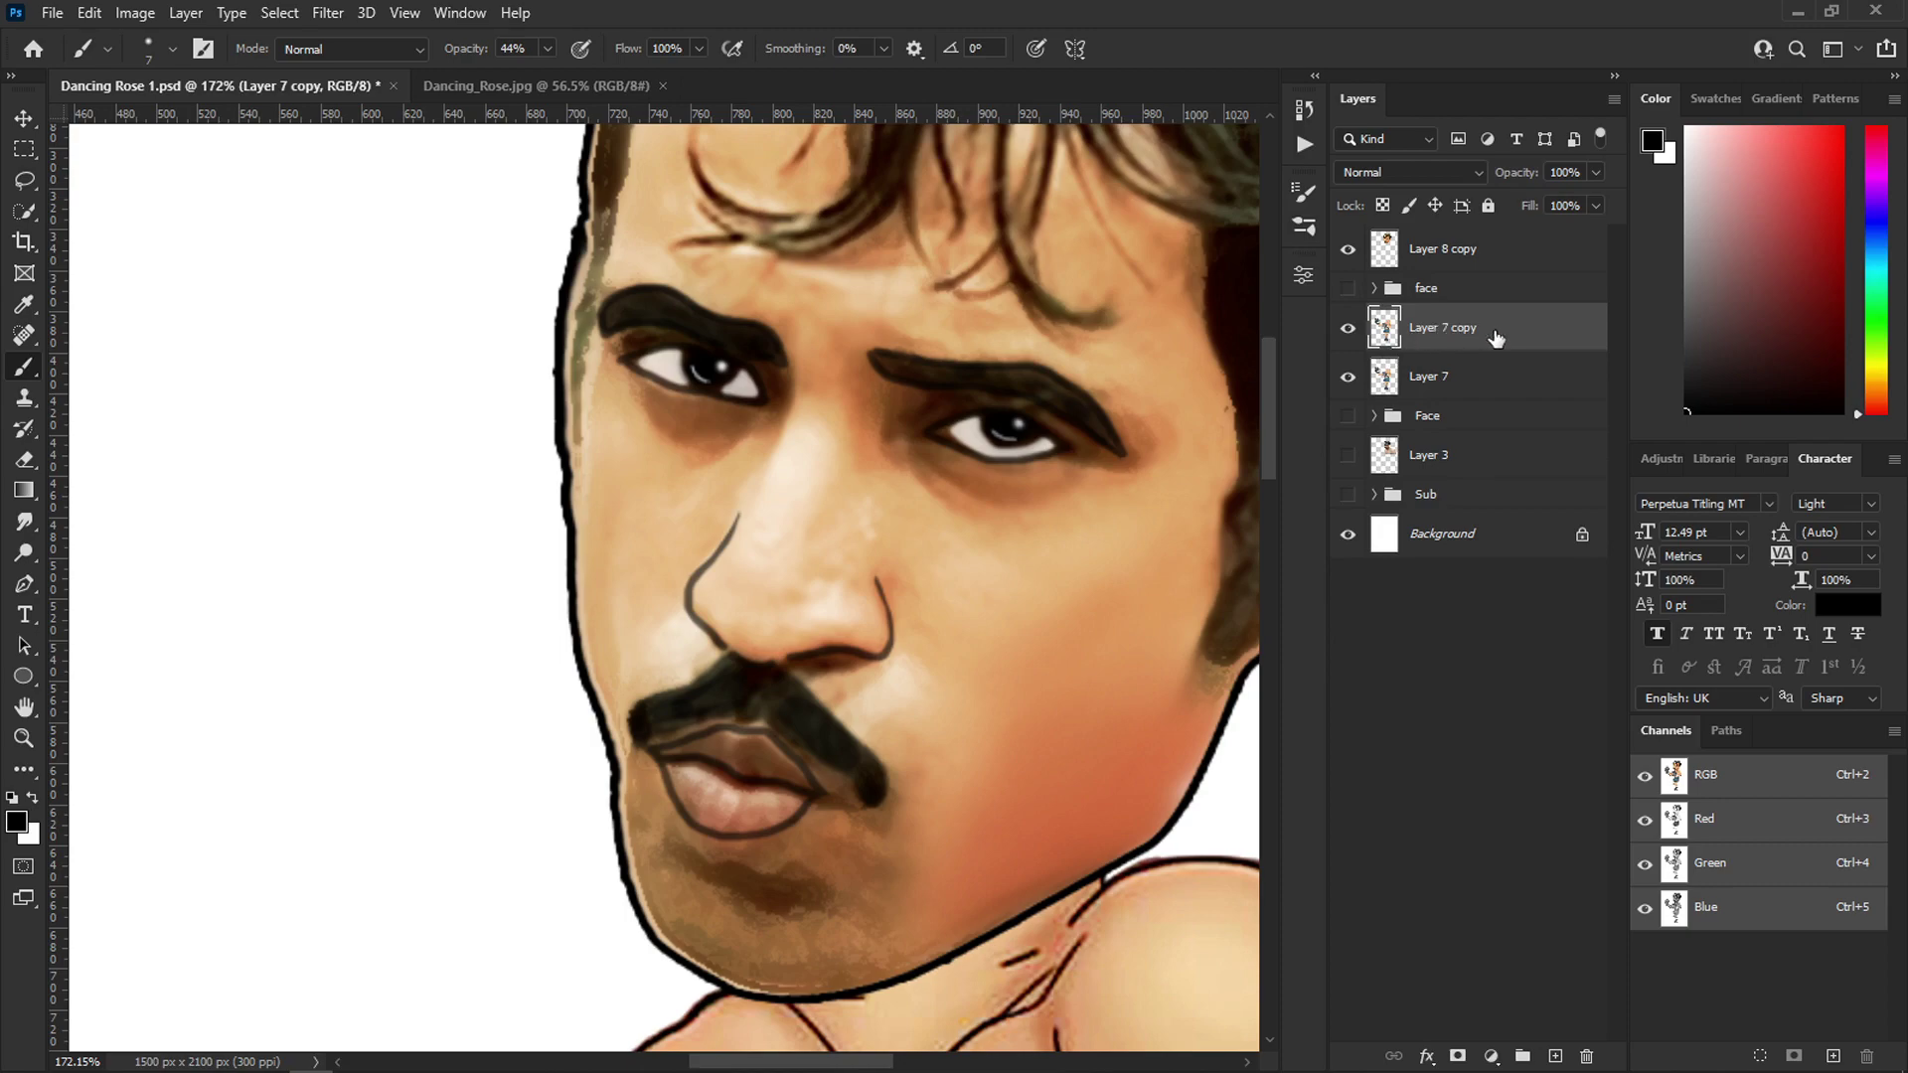
pyautogui.moveTo(1496, 338); pyautogui.dragTo(1401, 306)
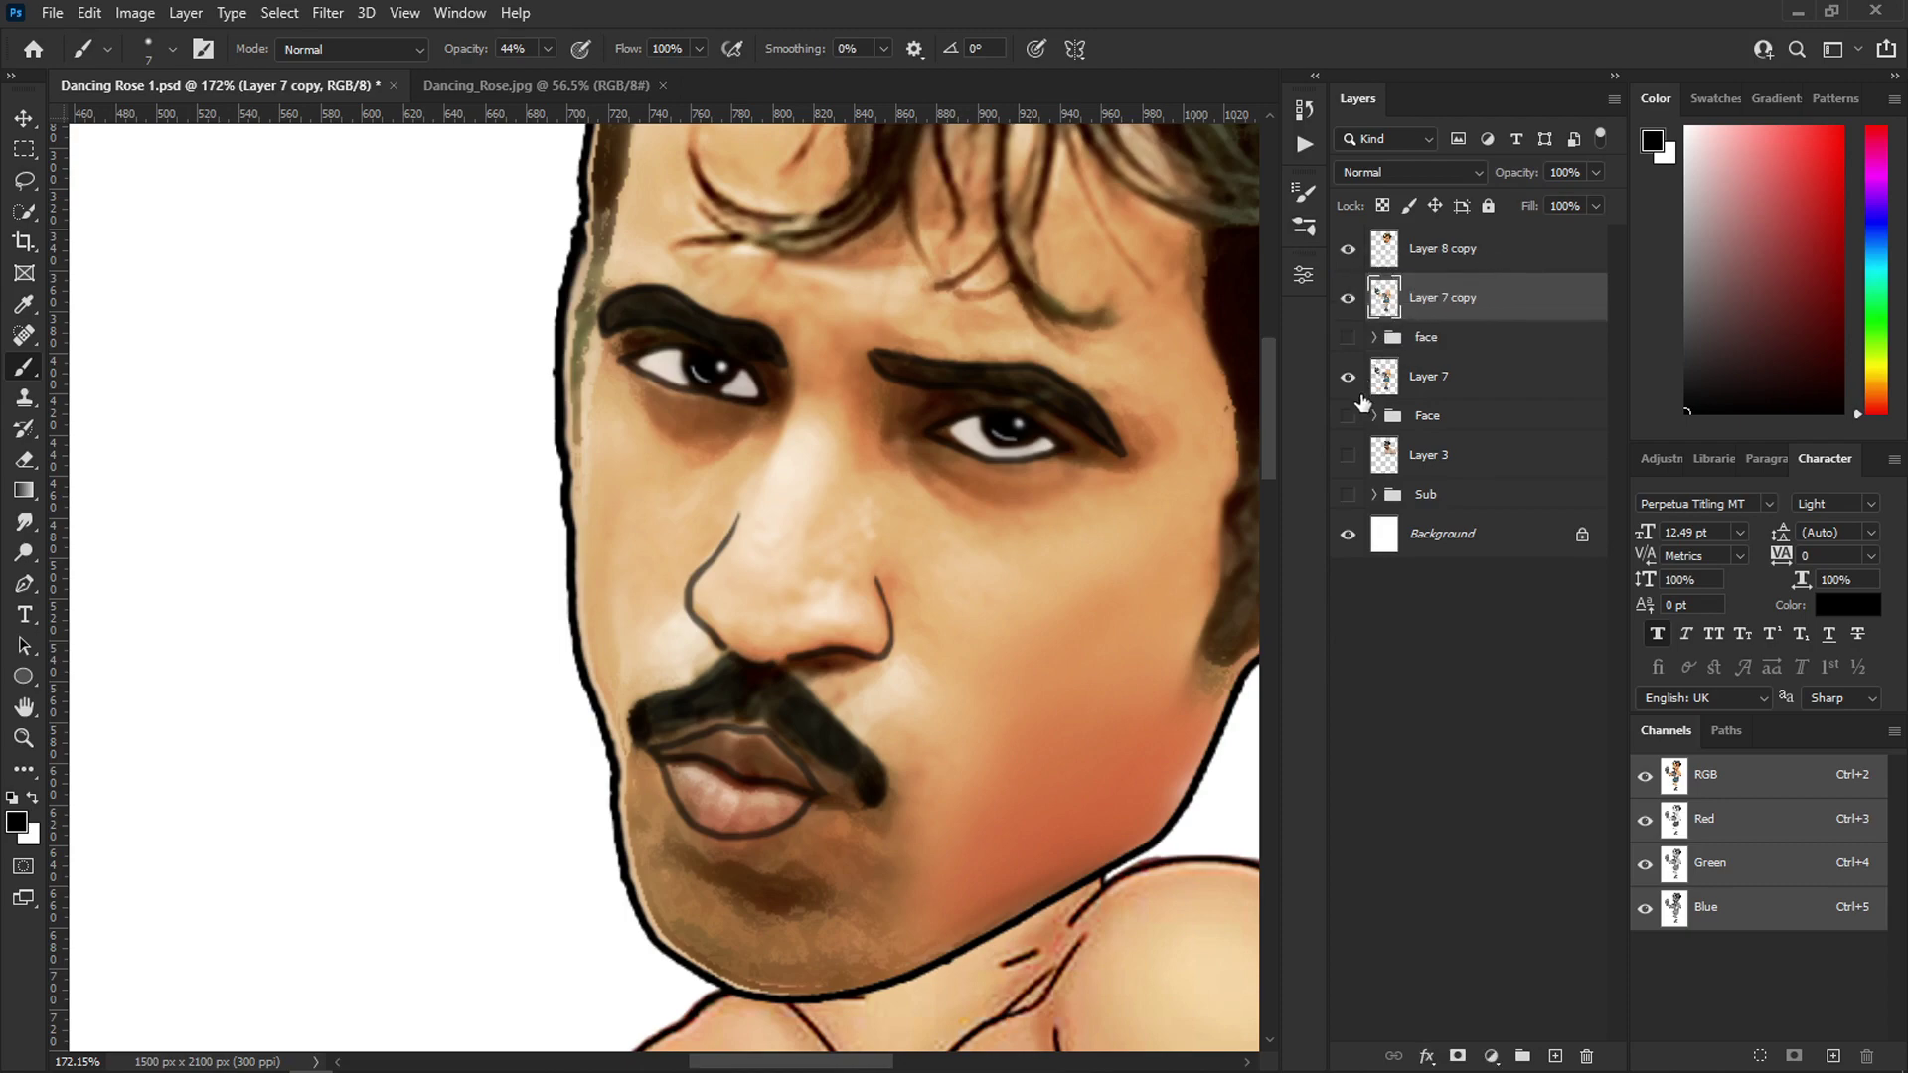
# - Examine the merged head on the body, both as a full figure and close up
pyautogui.scroll(-5, 801, 497)
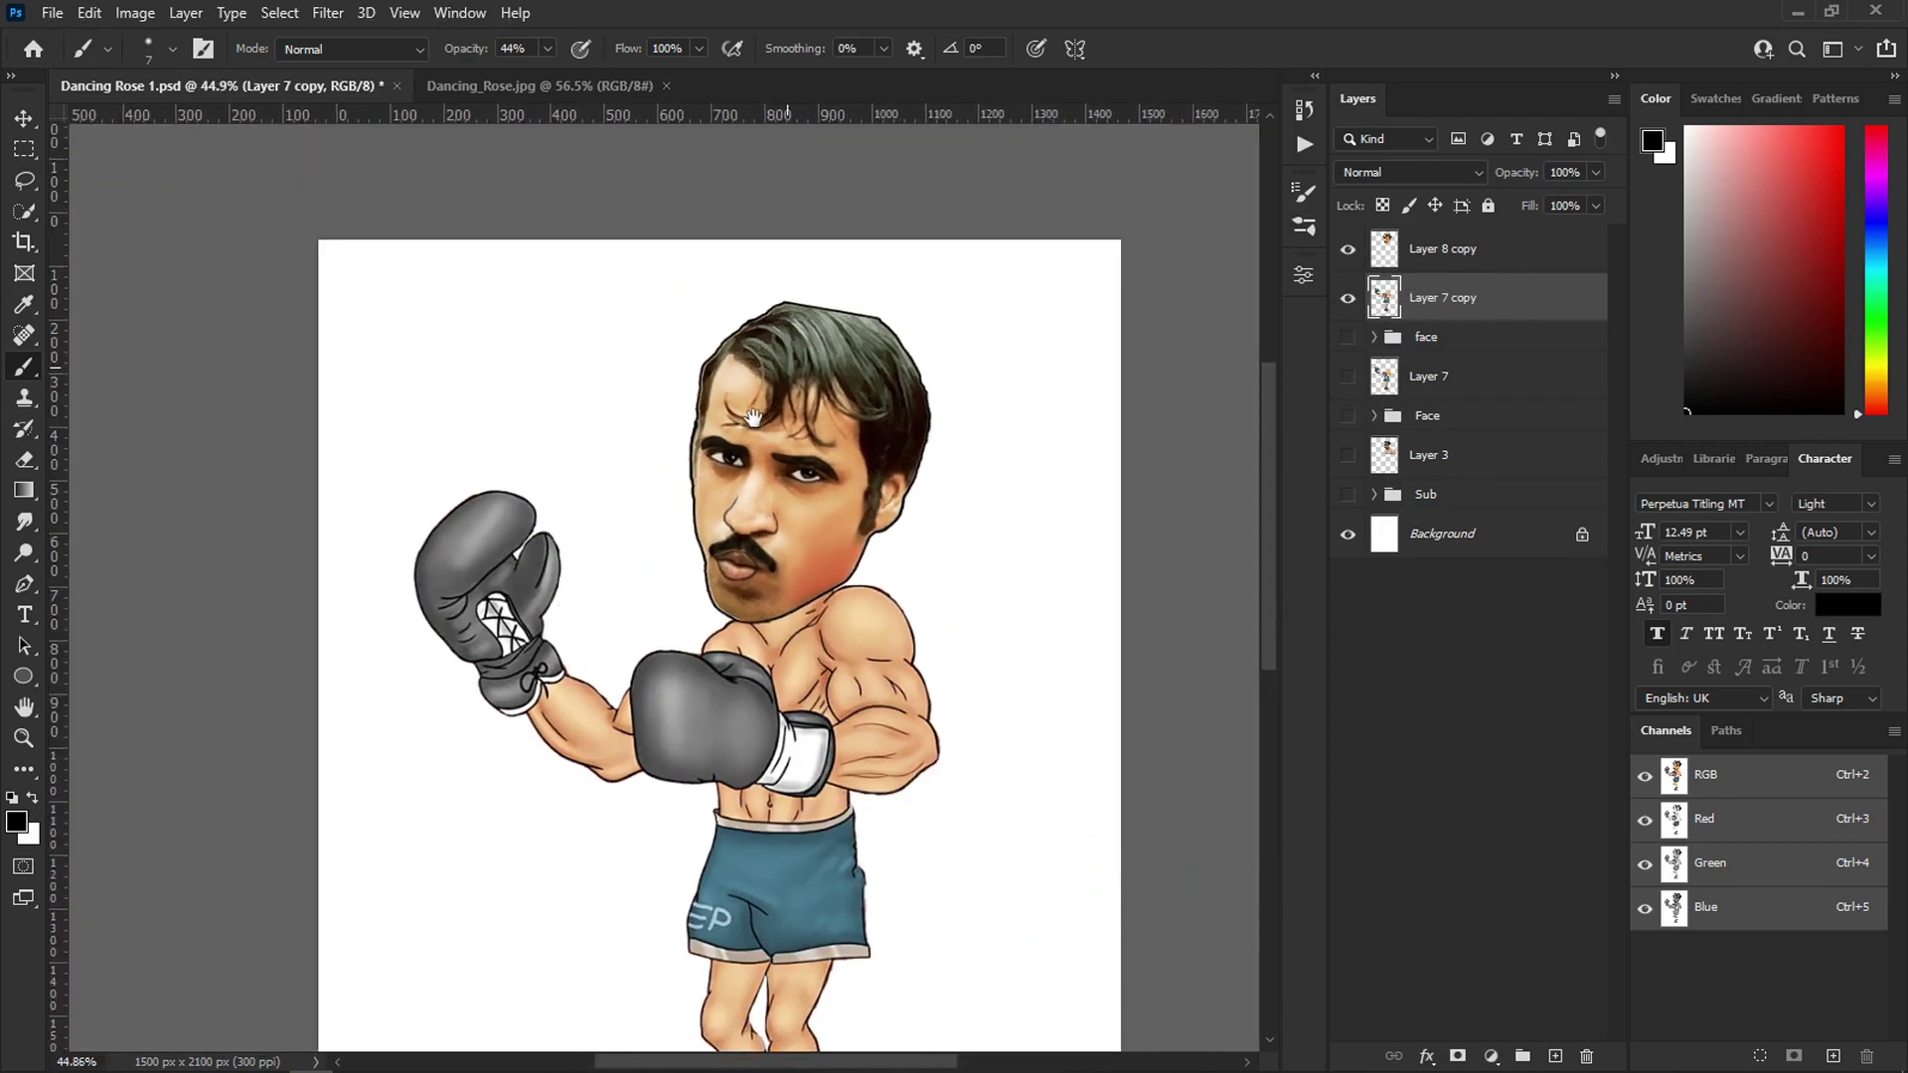
pyautogui.scroll(6, 825, 333)
pyautogui.scroll(-5, 732, 248)
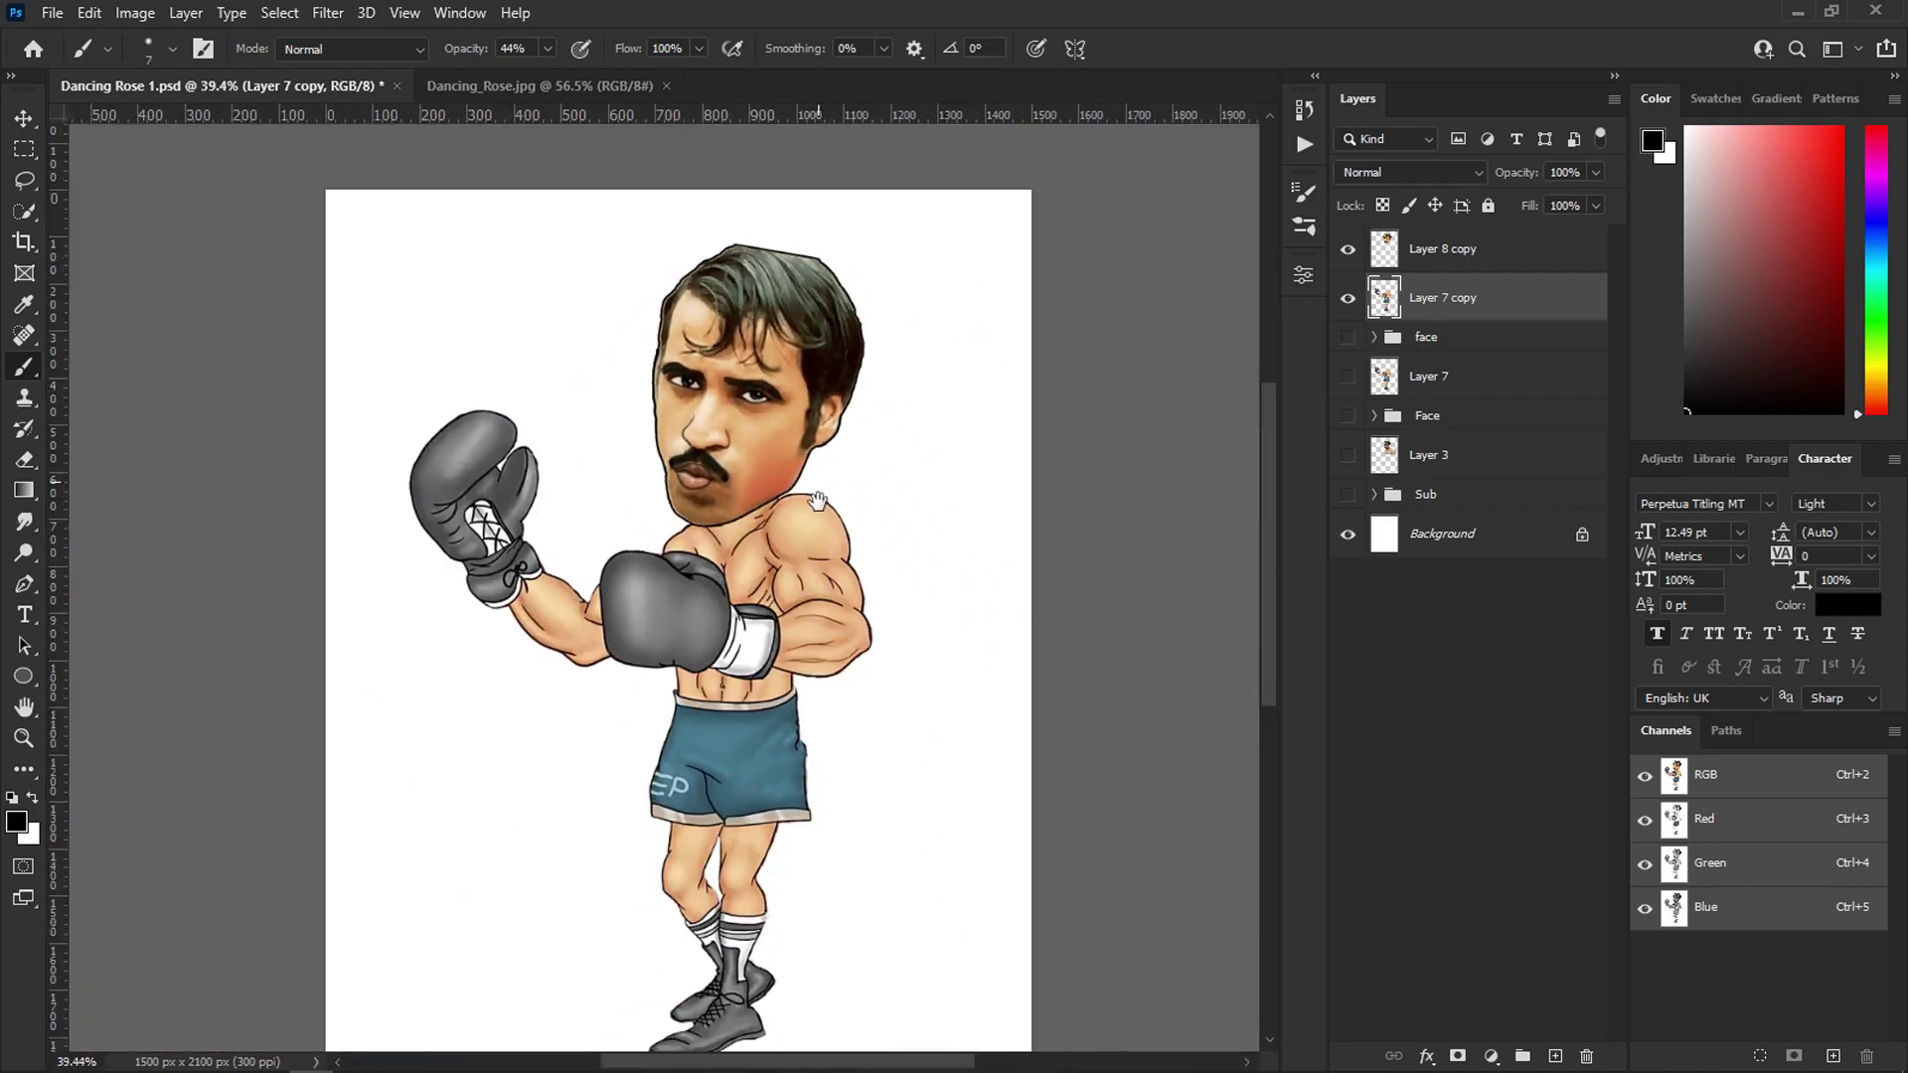
pyautogui.scroll(2, 736, 284)
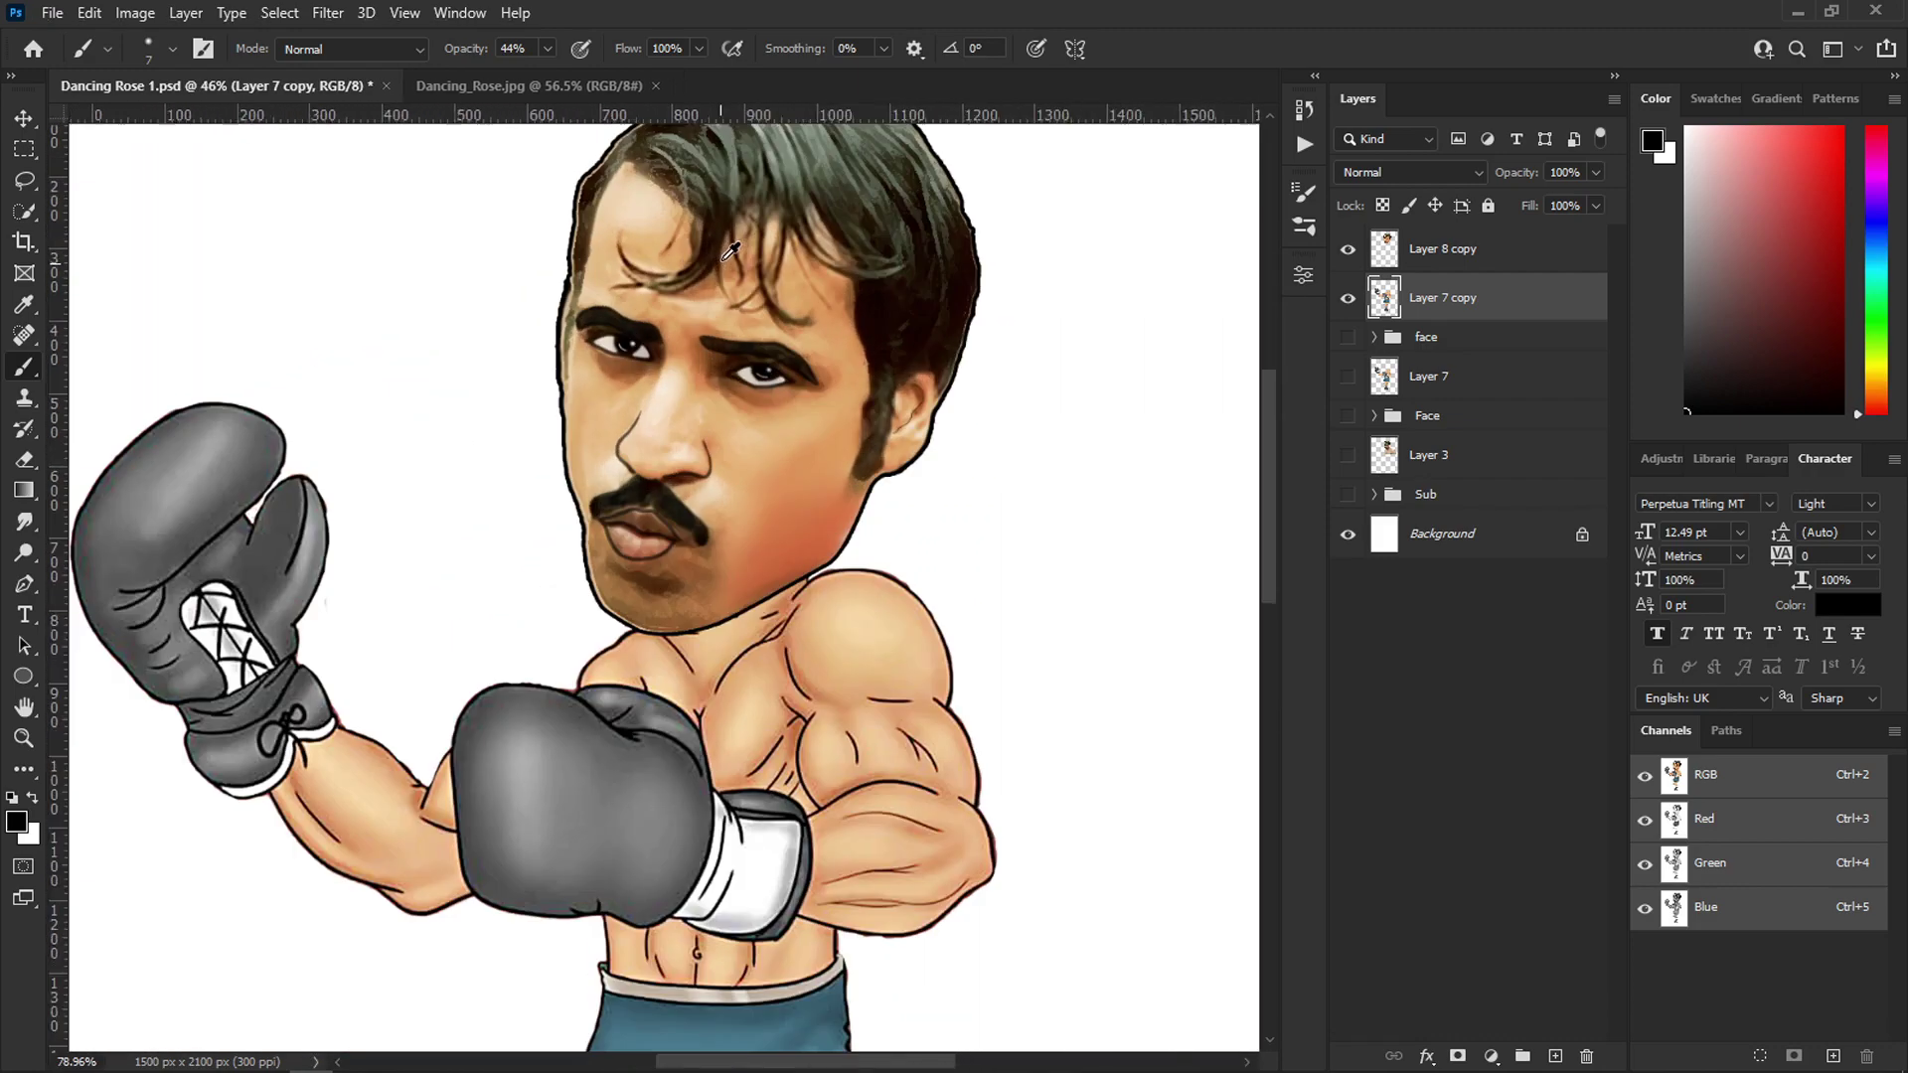
pyautogui.moveTo(805, 238); pyautogui.dragTo(802, 409)
pyautogui.press('v')
pyautogui.click(790, 497)
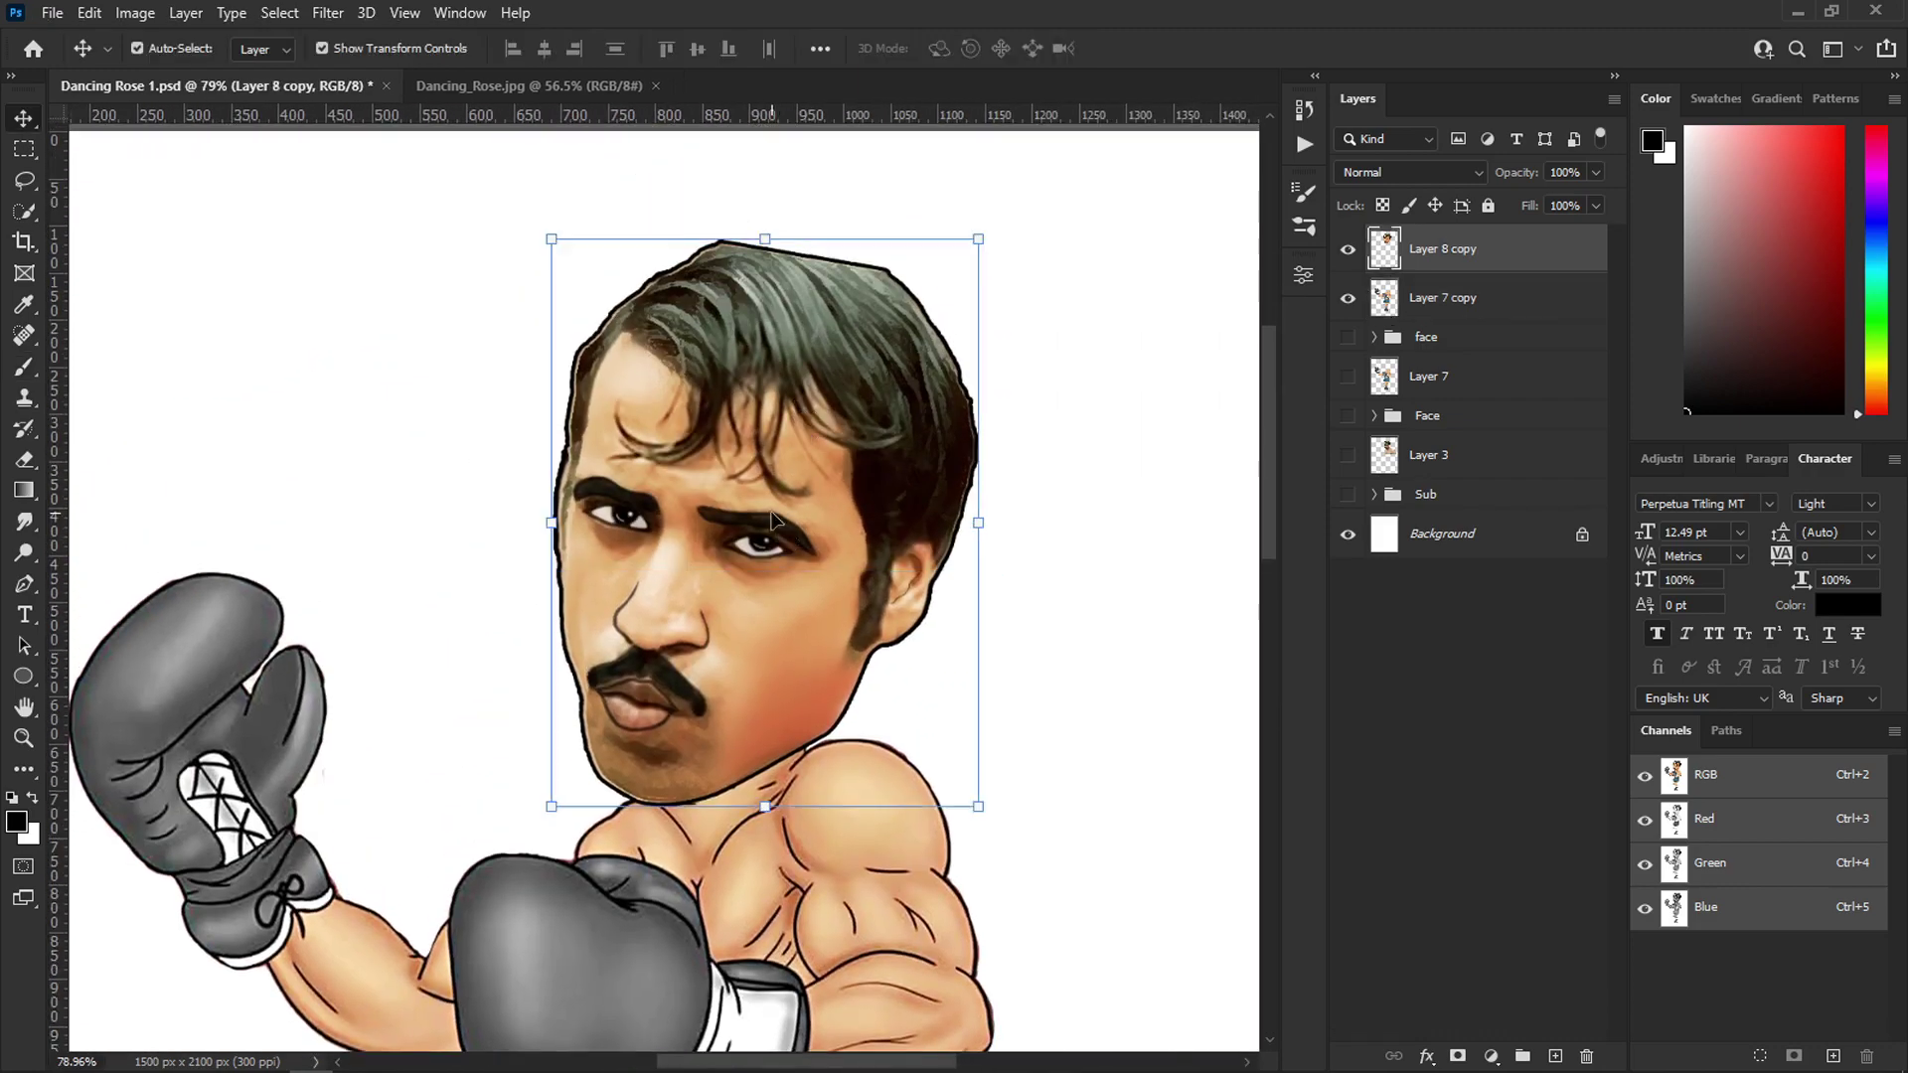
pyautogui.scroll(-3, 770, 509)
pyautogui.click(1091, 416)
pyautogui.scroll(3, 870, 484)
# - Duplicate the merged head layer, Layer 8 copy, and apply Shadows/Highlights to the duplicate with Shadows at 30% and Highlights at 0%
pyautogui.click(775, 492)
pyautogui.scroll(2, 776, 492)
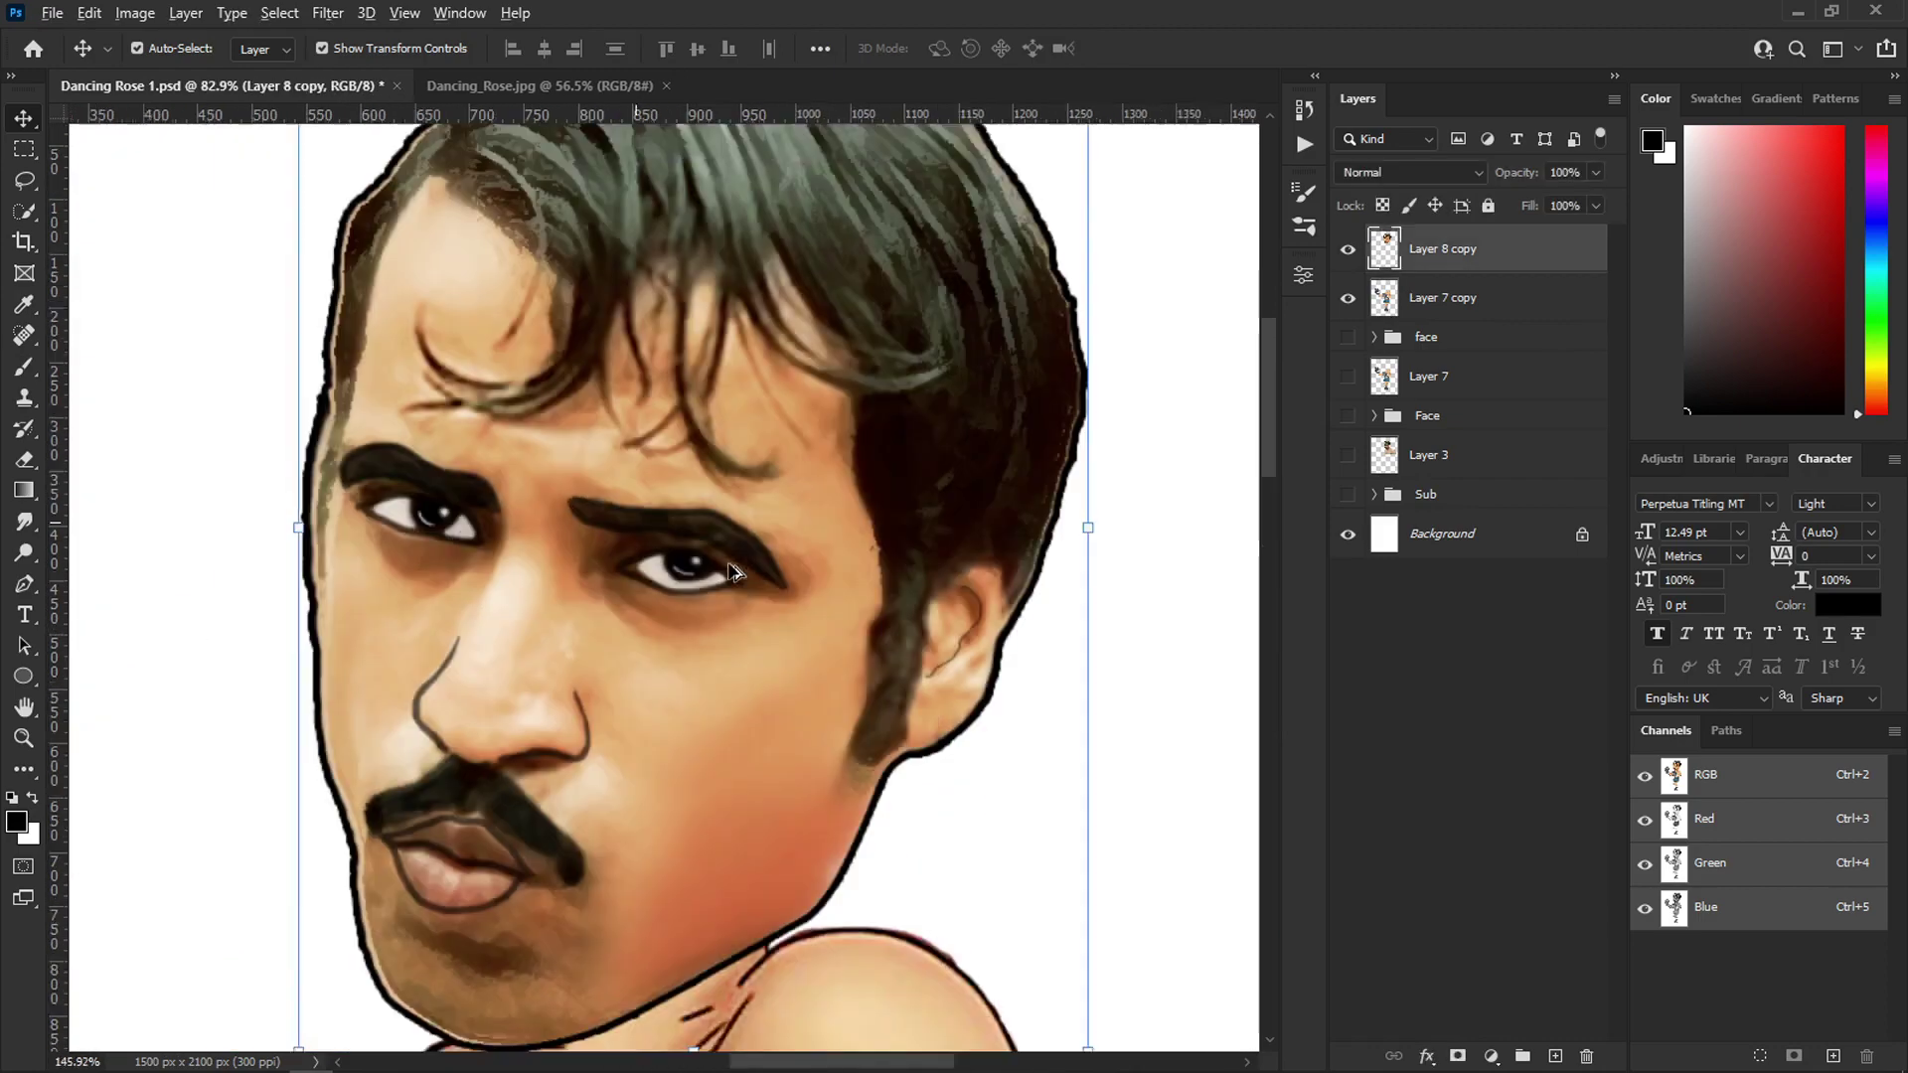
pyautogui.scroll(-3, 427, 274)
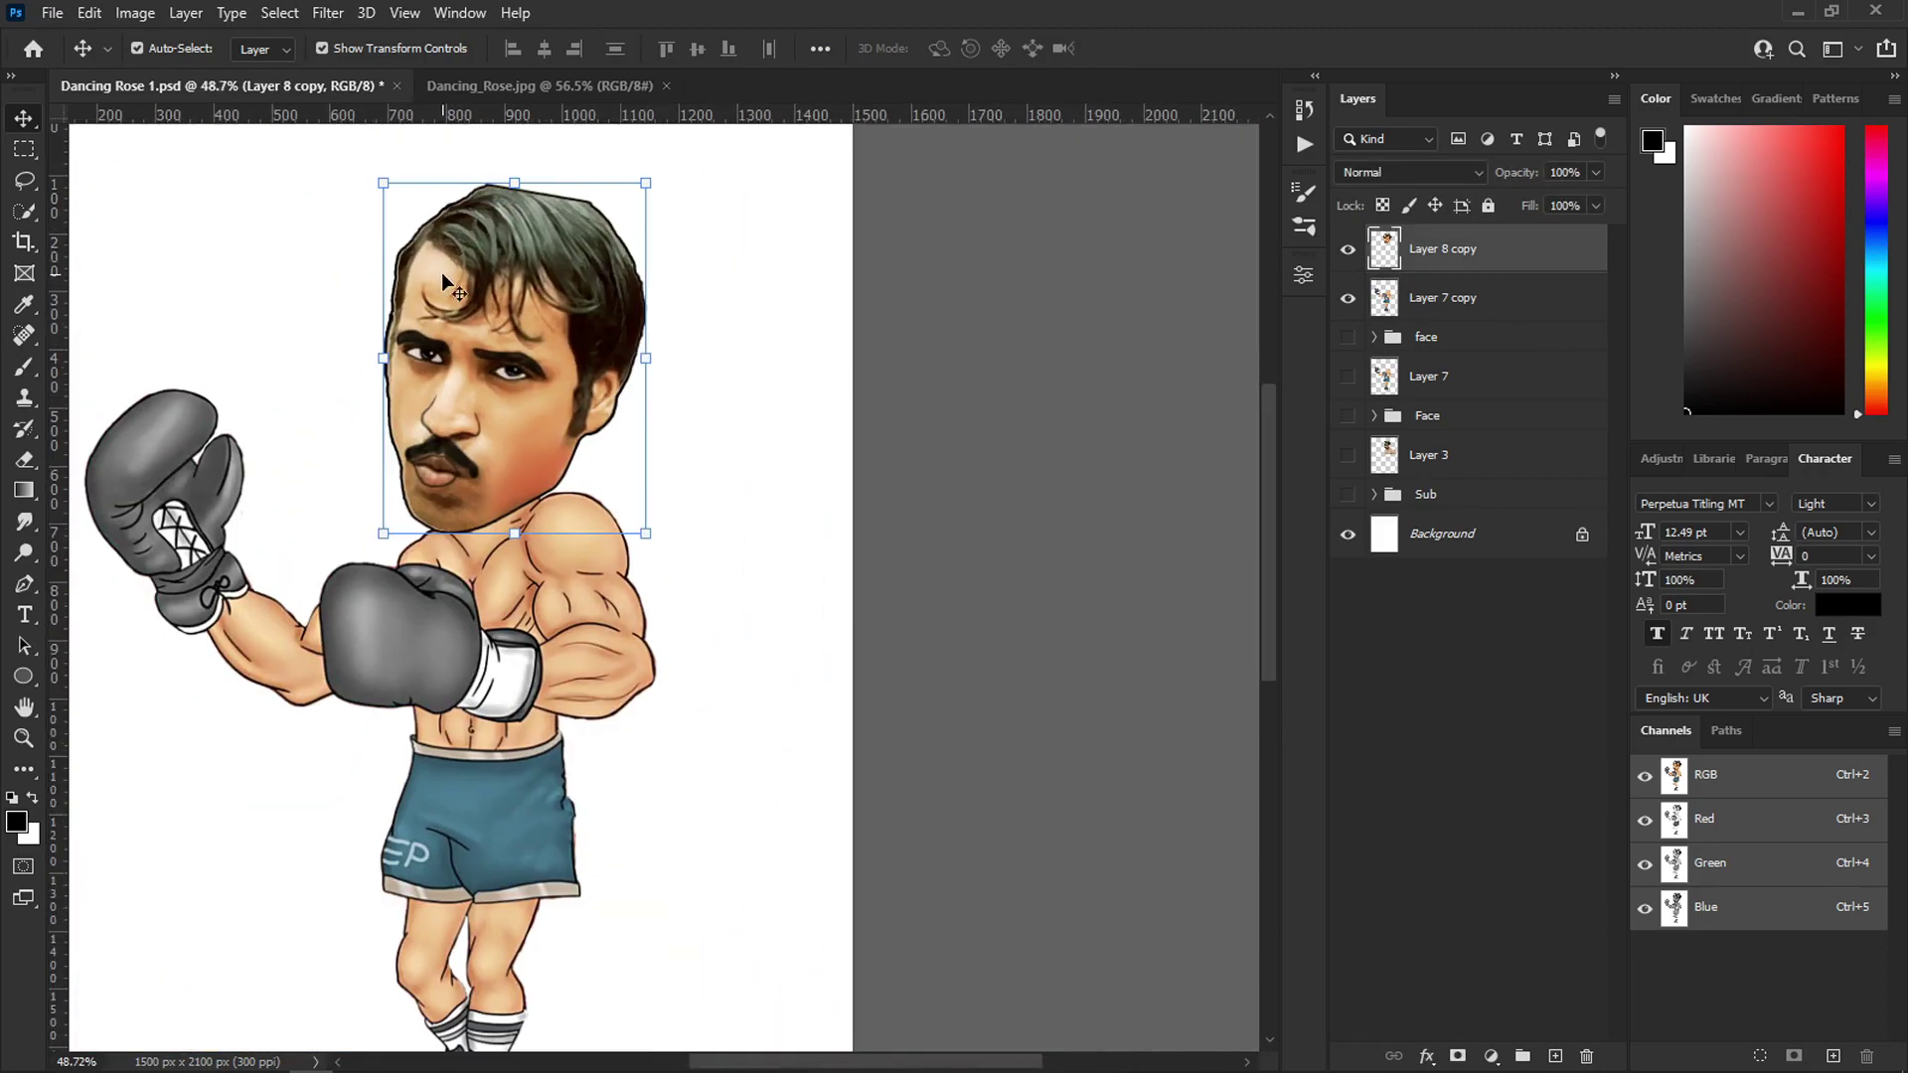
pyautogui.hotkey('ctrl', 'j')
pyautogui.click(135, 13)
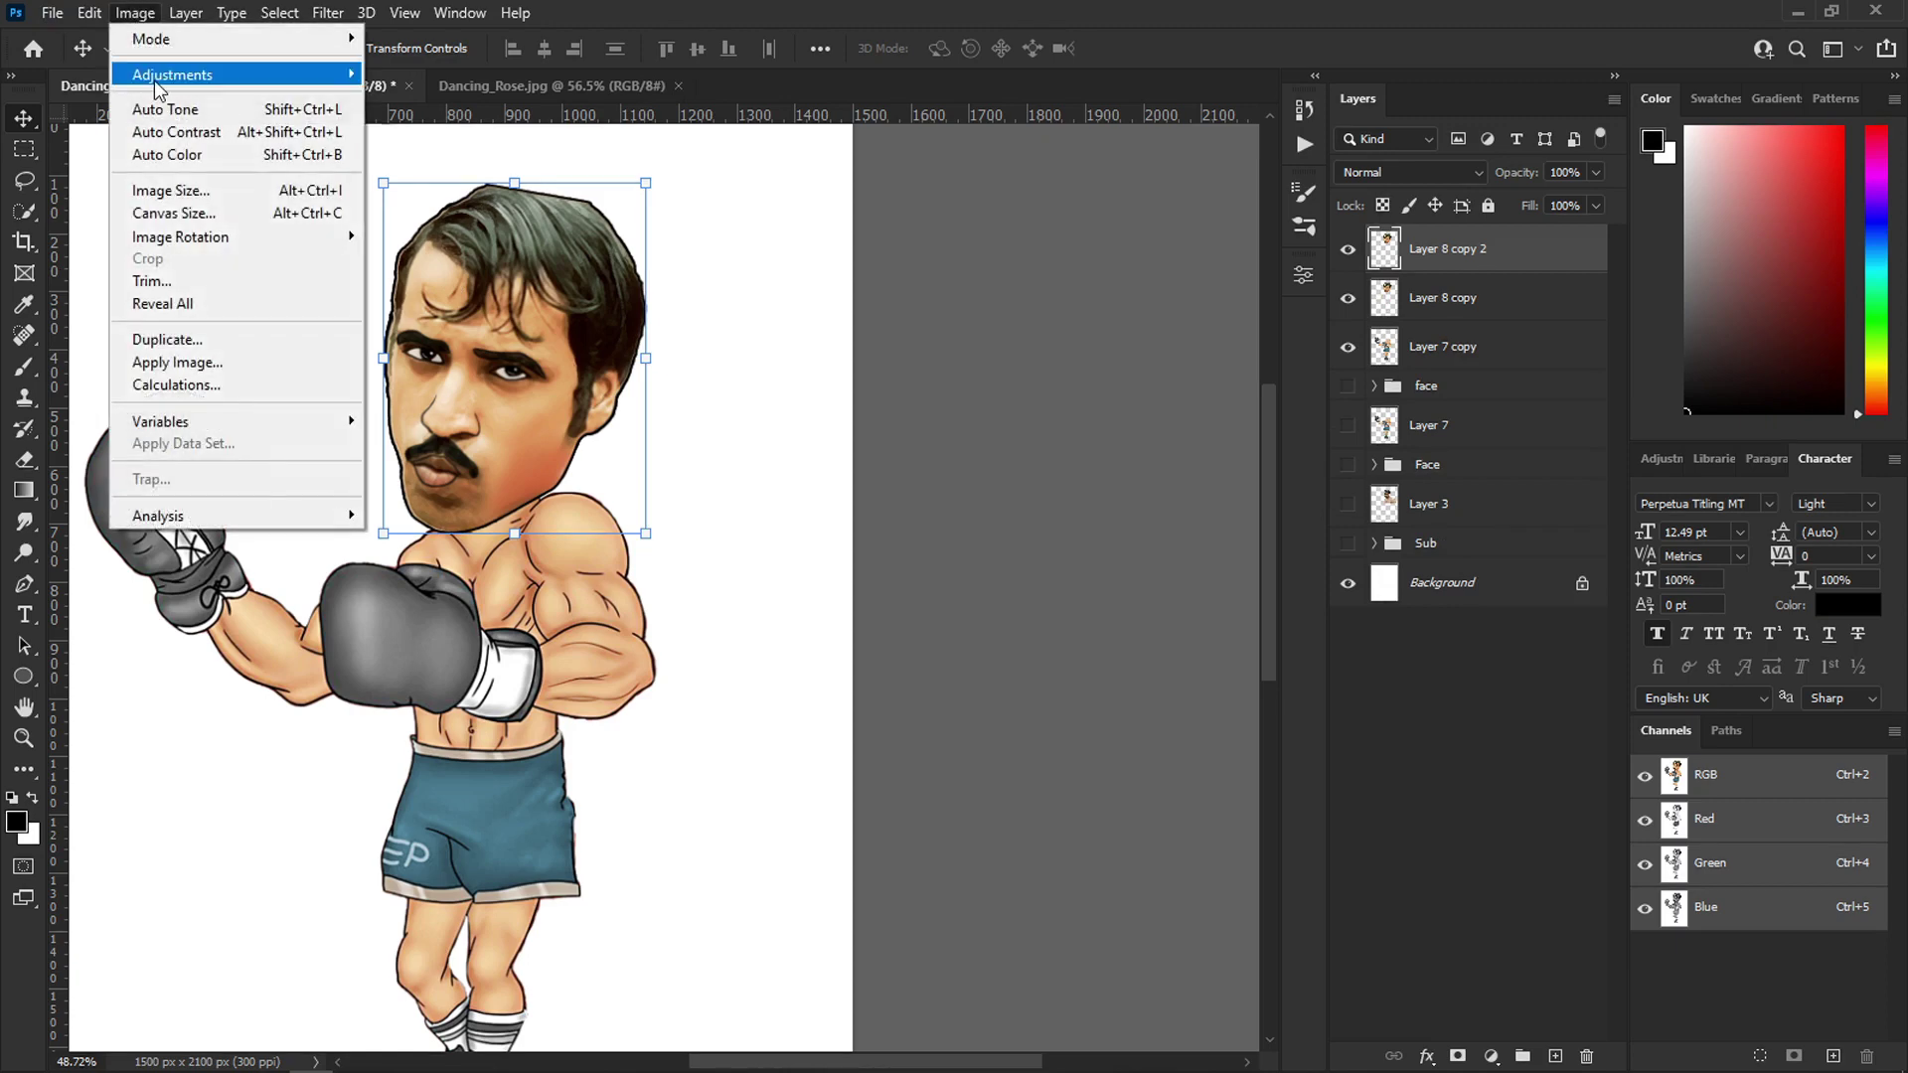
pyautogui.moveTo(178, 75)
pyautogui.click(545, 474)
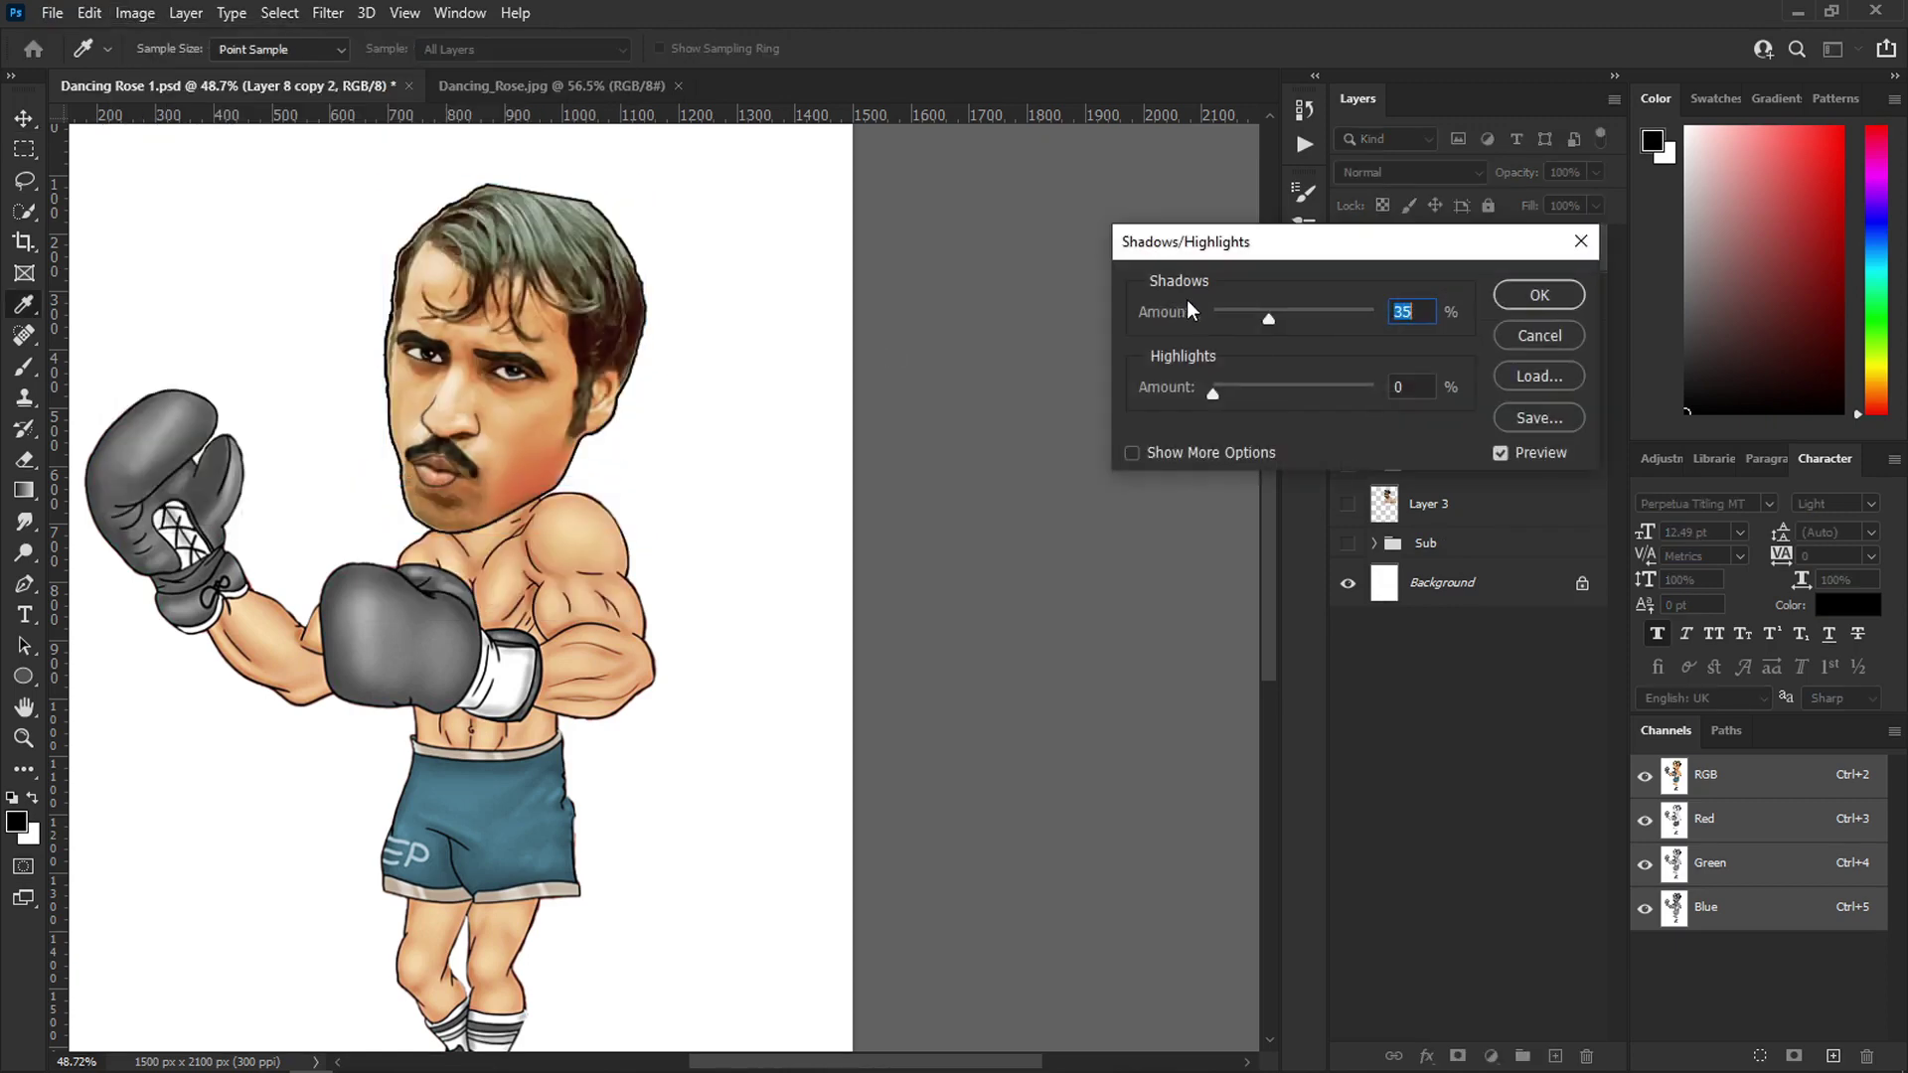
pyautogui.moveTo(1252, 306)
pyautogui.mouseDown()
pyautogui.moveTo(1292, 307)
pyautogui.moveTo(1264, 300)
pyautogui.mouseUp()
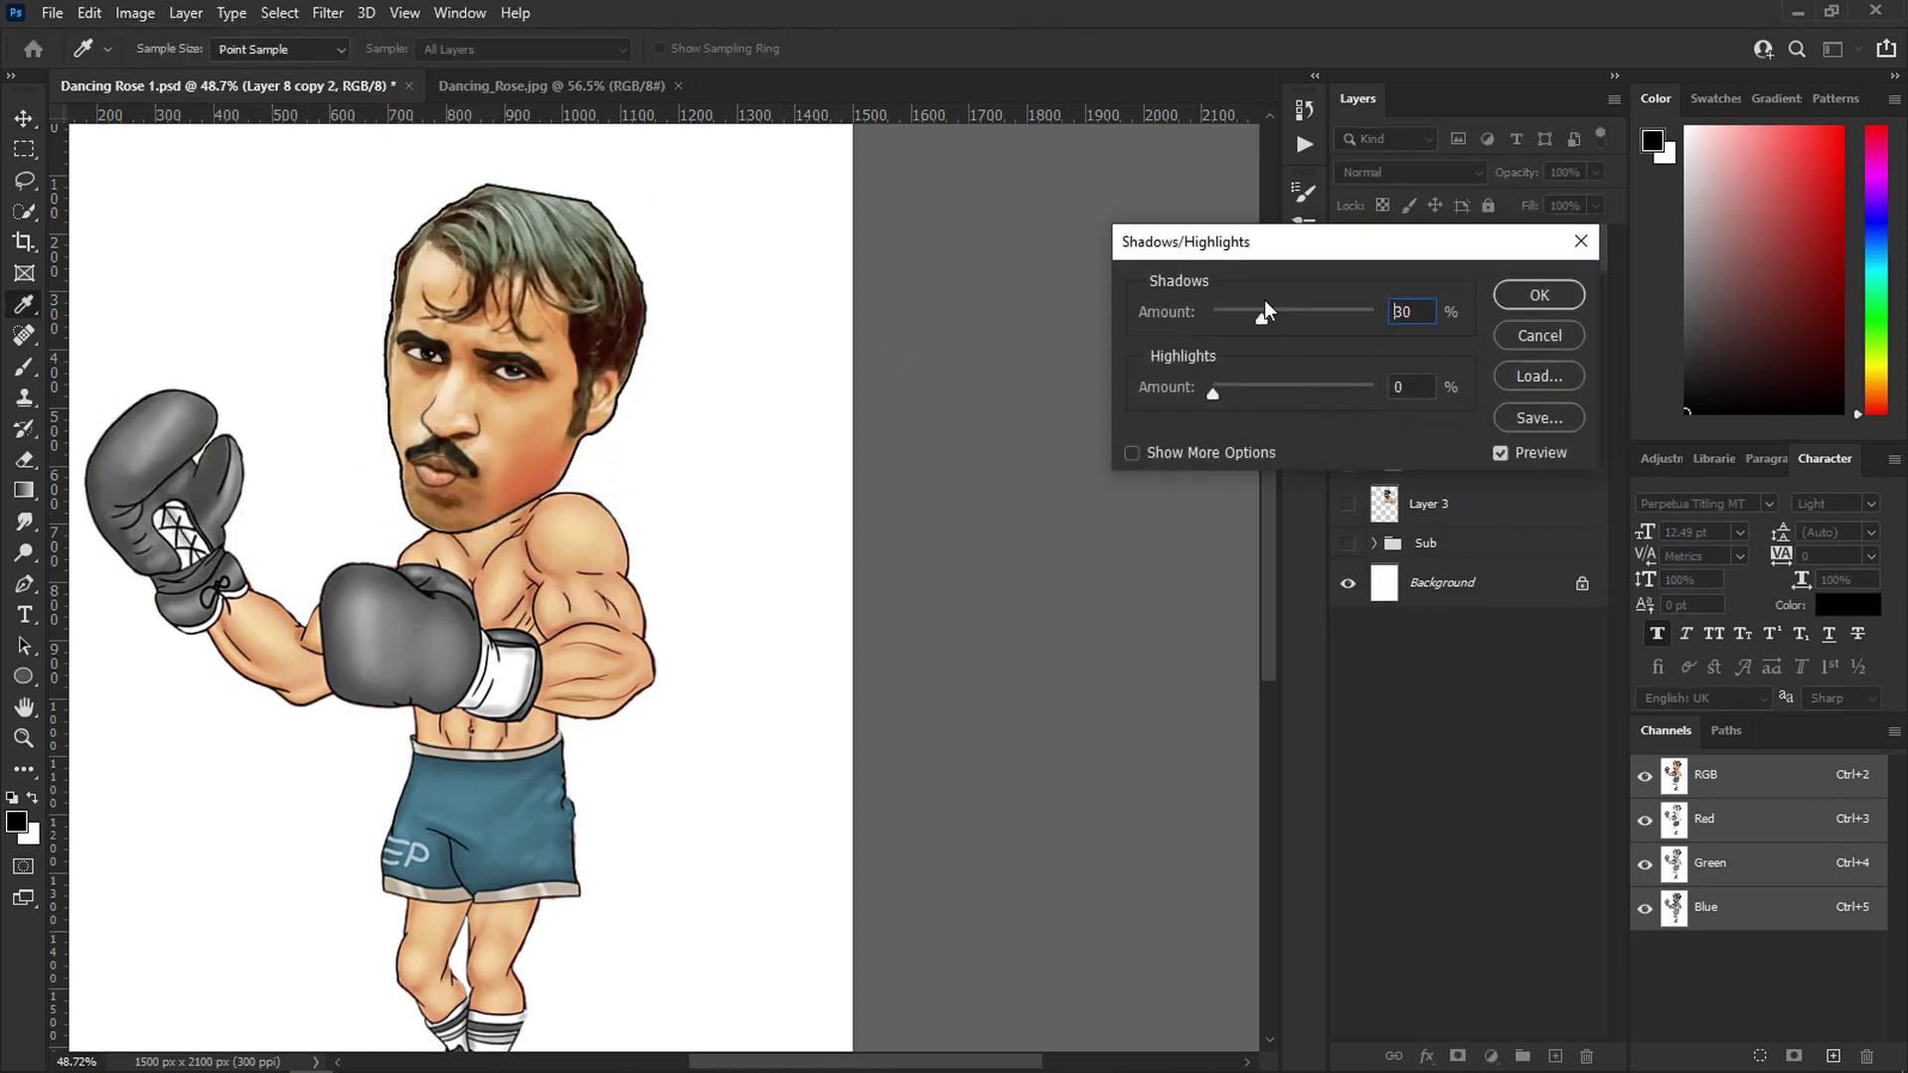
pyautogui.click(1539, 295)
pyautogui.press('v')
pyautogui.click(866, 335)
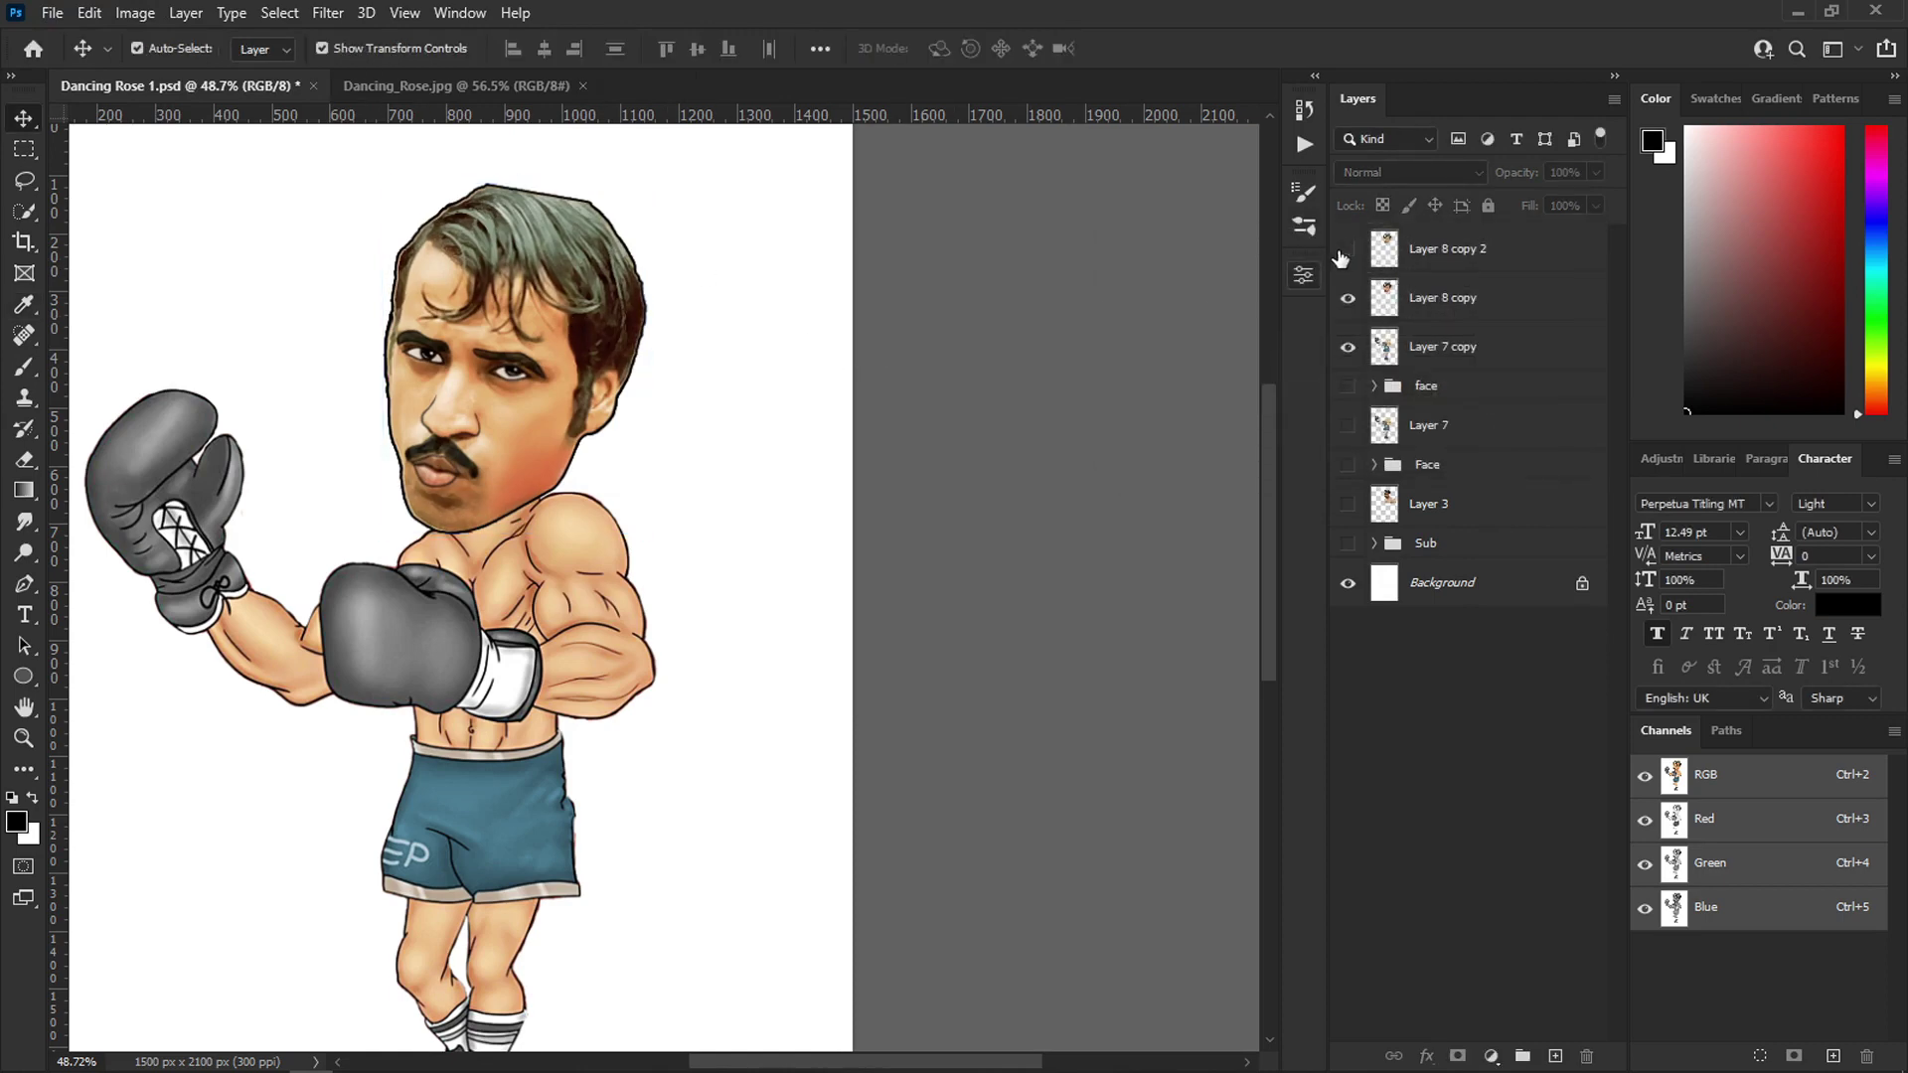
# - Compare the head with and without the Shadows/Highlights copy and inspect the face close up
pyautogui.click(1343, 250)
pyautogui.hscroll(-3, 1160, 278)
pyautogui.scroll(5, 694, 409)
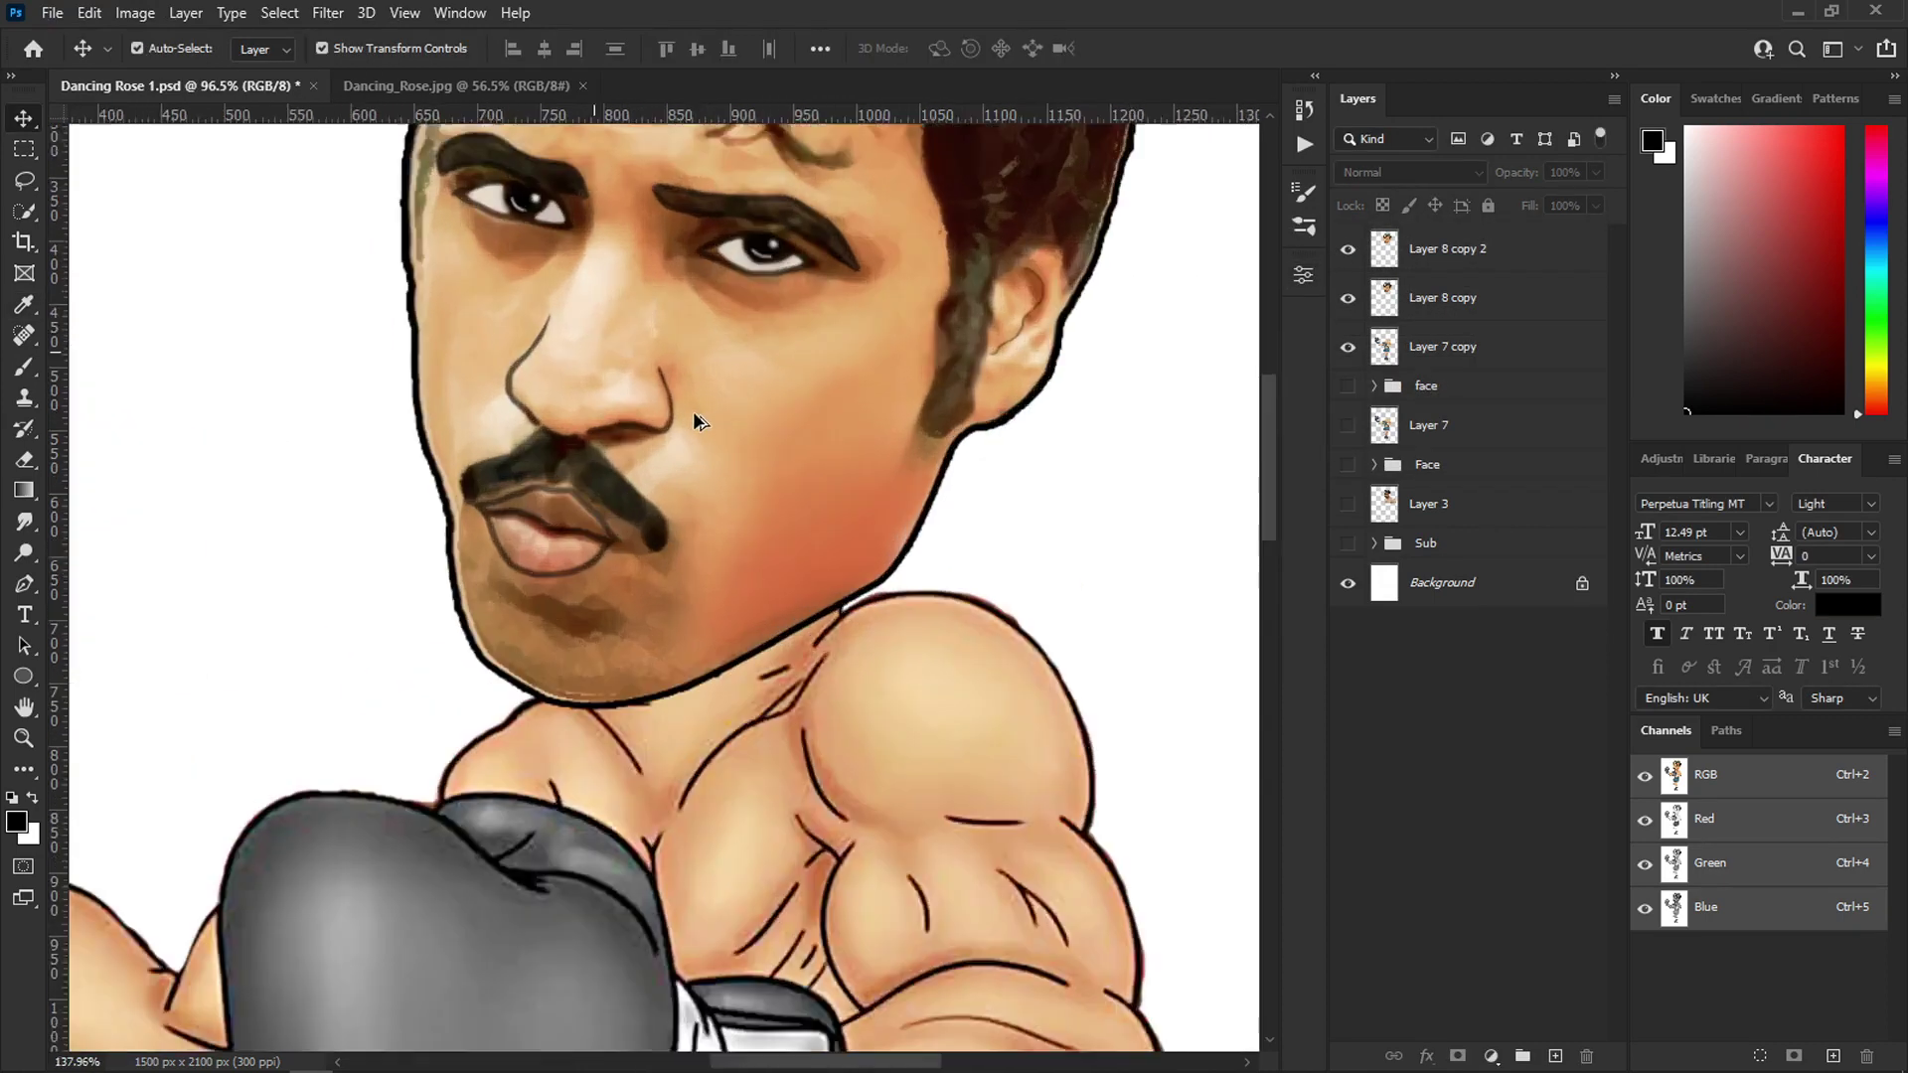
pyautogui.scroll(-3, 695, 414)
pyautogui.click(1349, 253)
pyautogui.click(1348, 249)
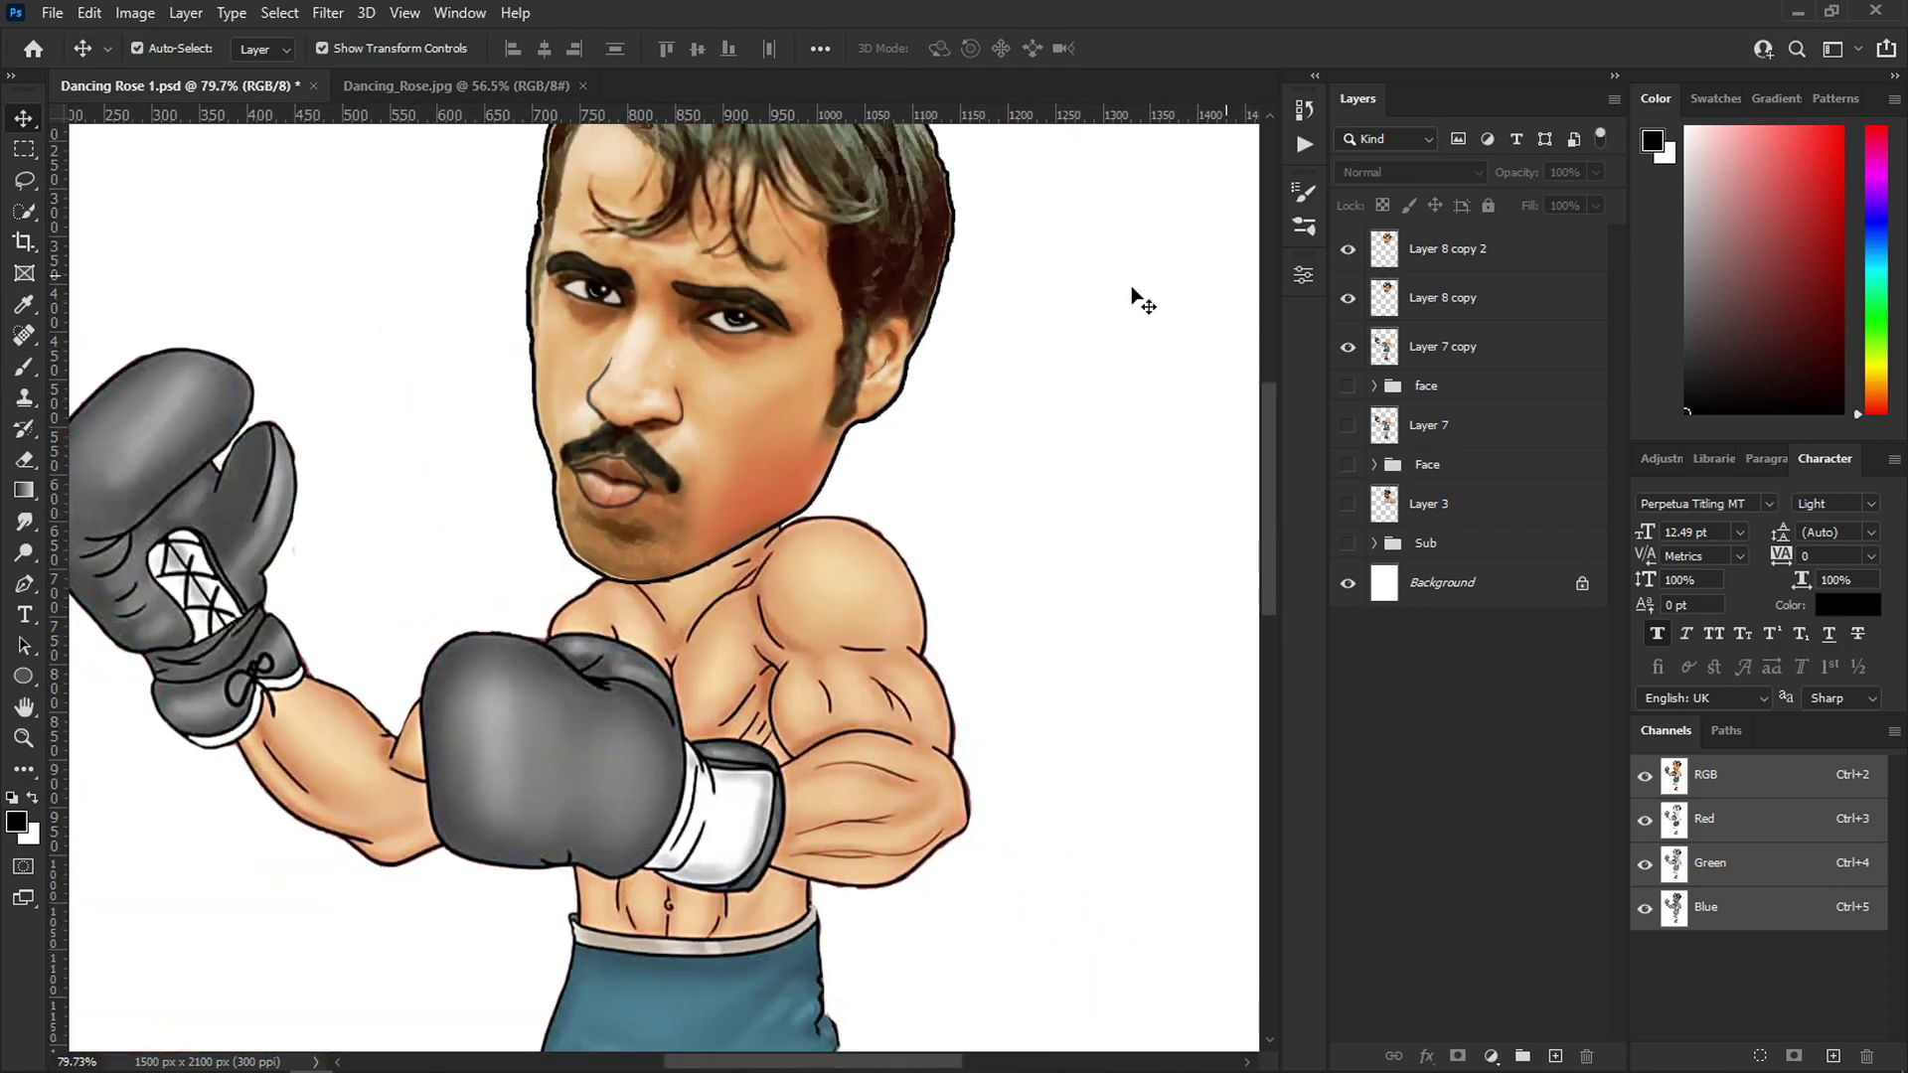
pyautogui.scroll(3, 1033, 418)
pyautogui.scroll(4, 618, 560)
pyautogui.scroll(3, 544, 479)
pyautogui.scroll(-5, 554, 464)
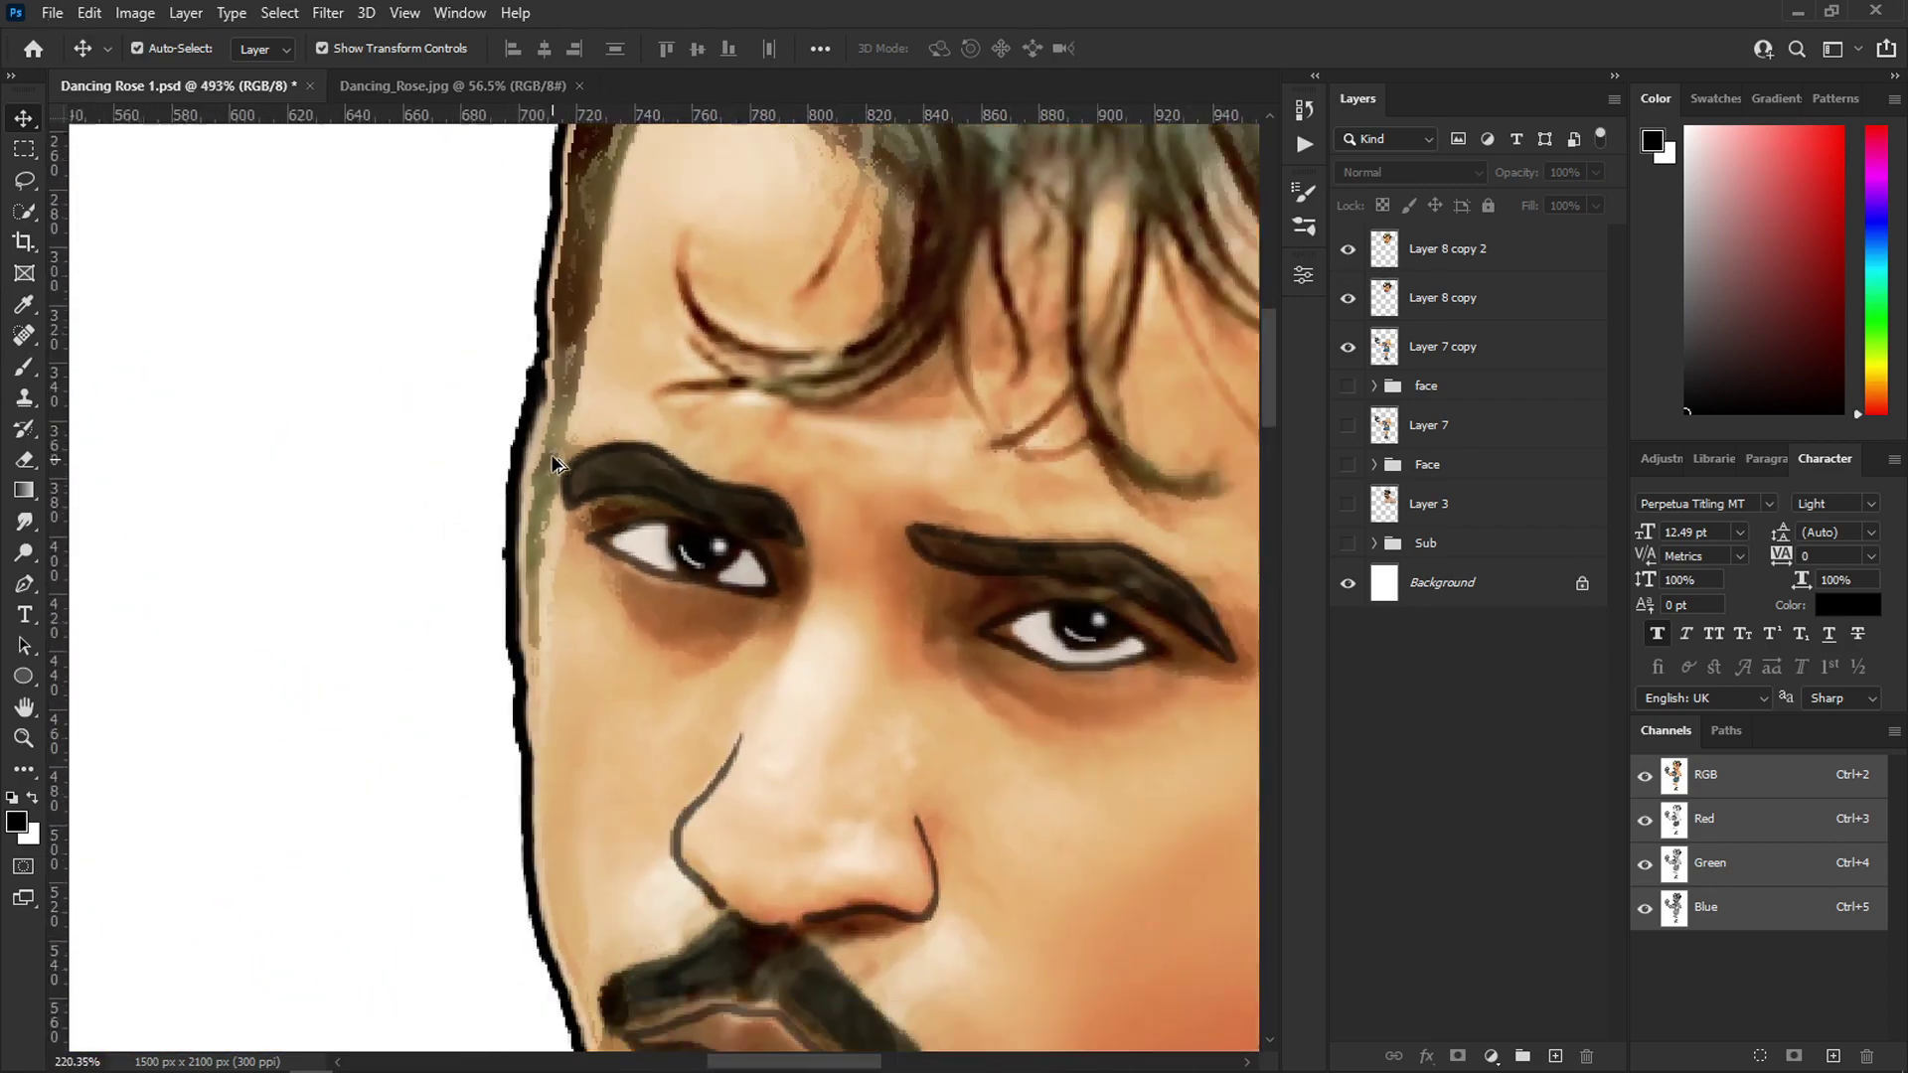
# - Merge the head layers Layer 8 copy 2 and Layer 8 copy into one layer
pyautogui.click(1449, 250)
pyautogui.keyDown('shift'); pyautogui.click(1471, 298); pyautogui.keyUp('shift')
pyautogui.rightClick(1477, 298)
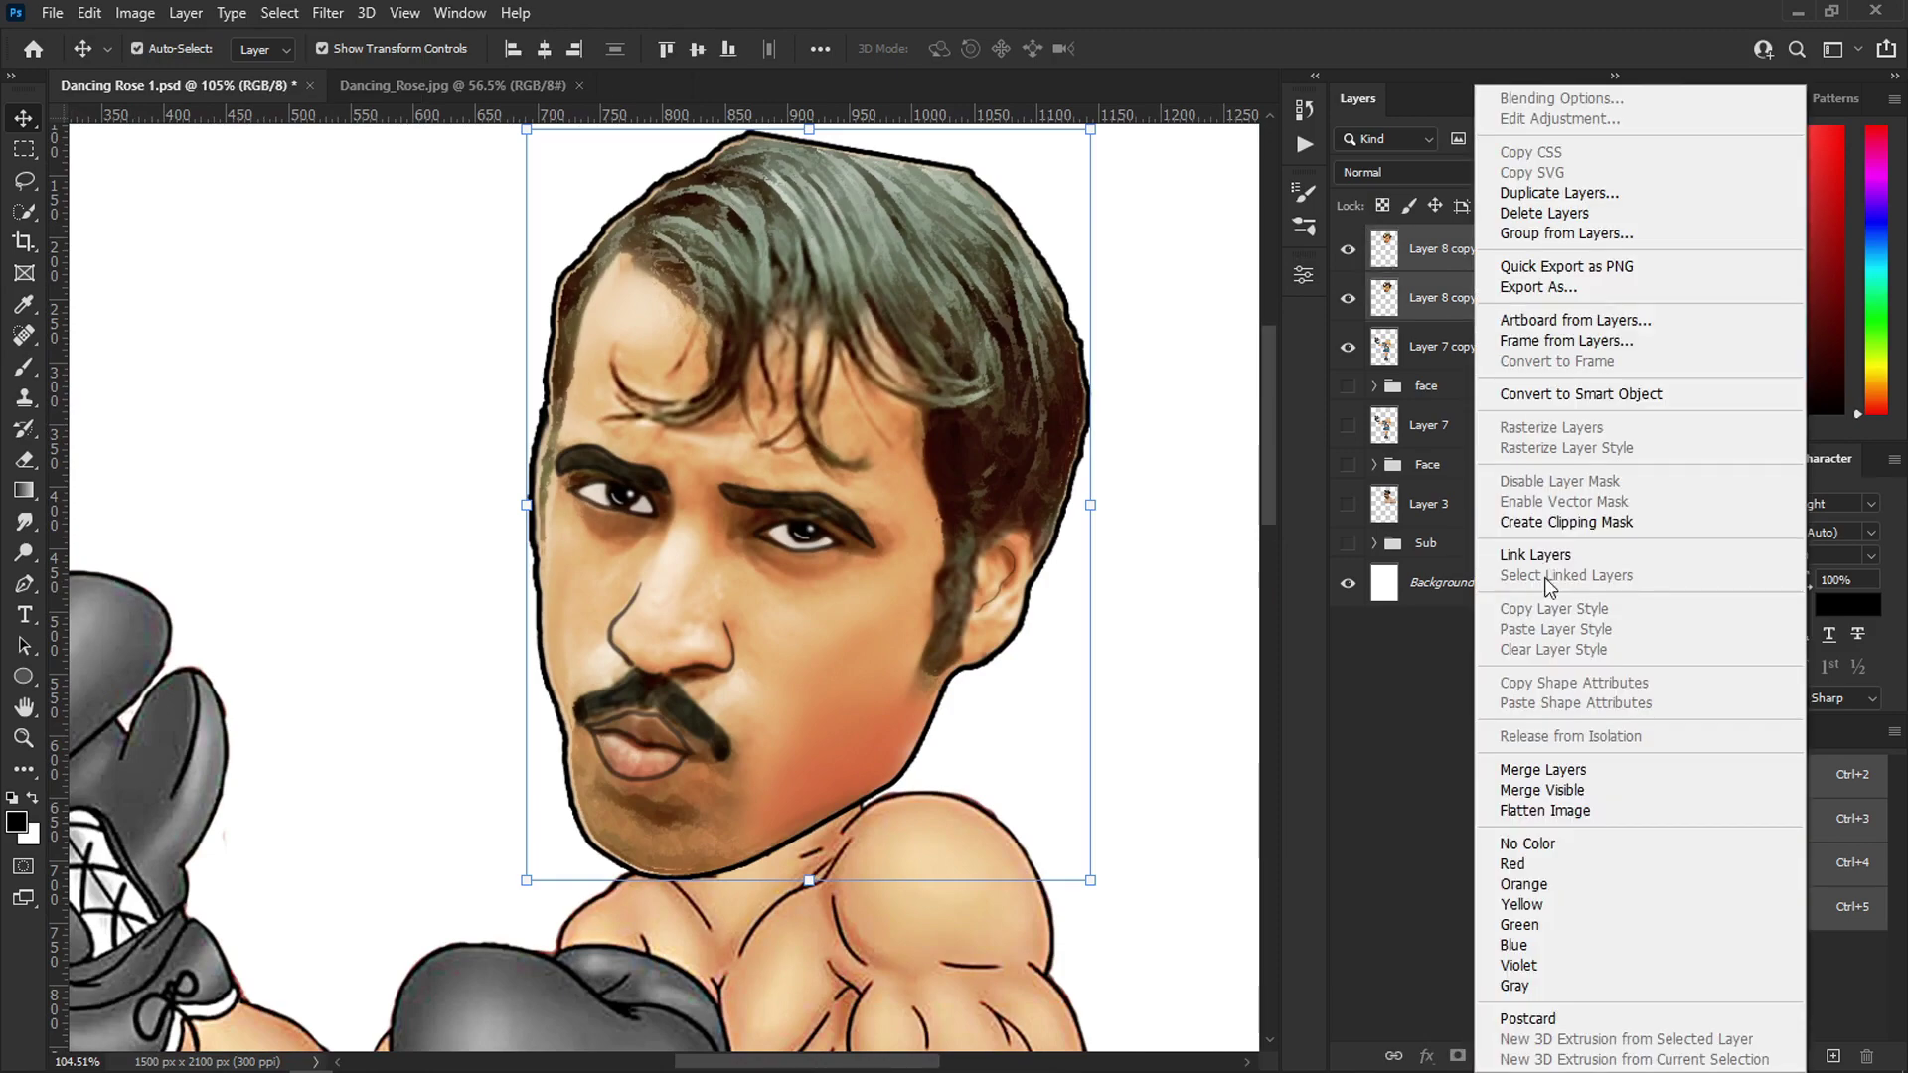
pyautogui.click(1551, 771)
# - Smudge the jagged hair edge beside the forehead and temple into the skin at 30% strength
pyautogui.scroll(6, 516, 325)
pyautogui.press('r')
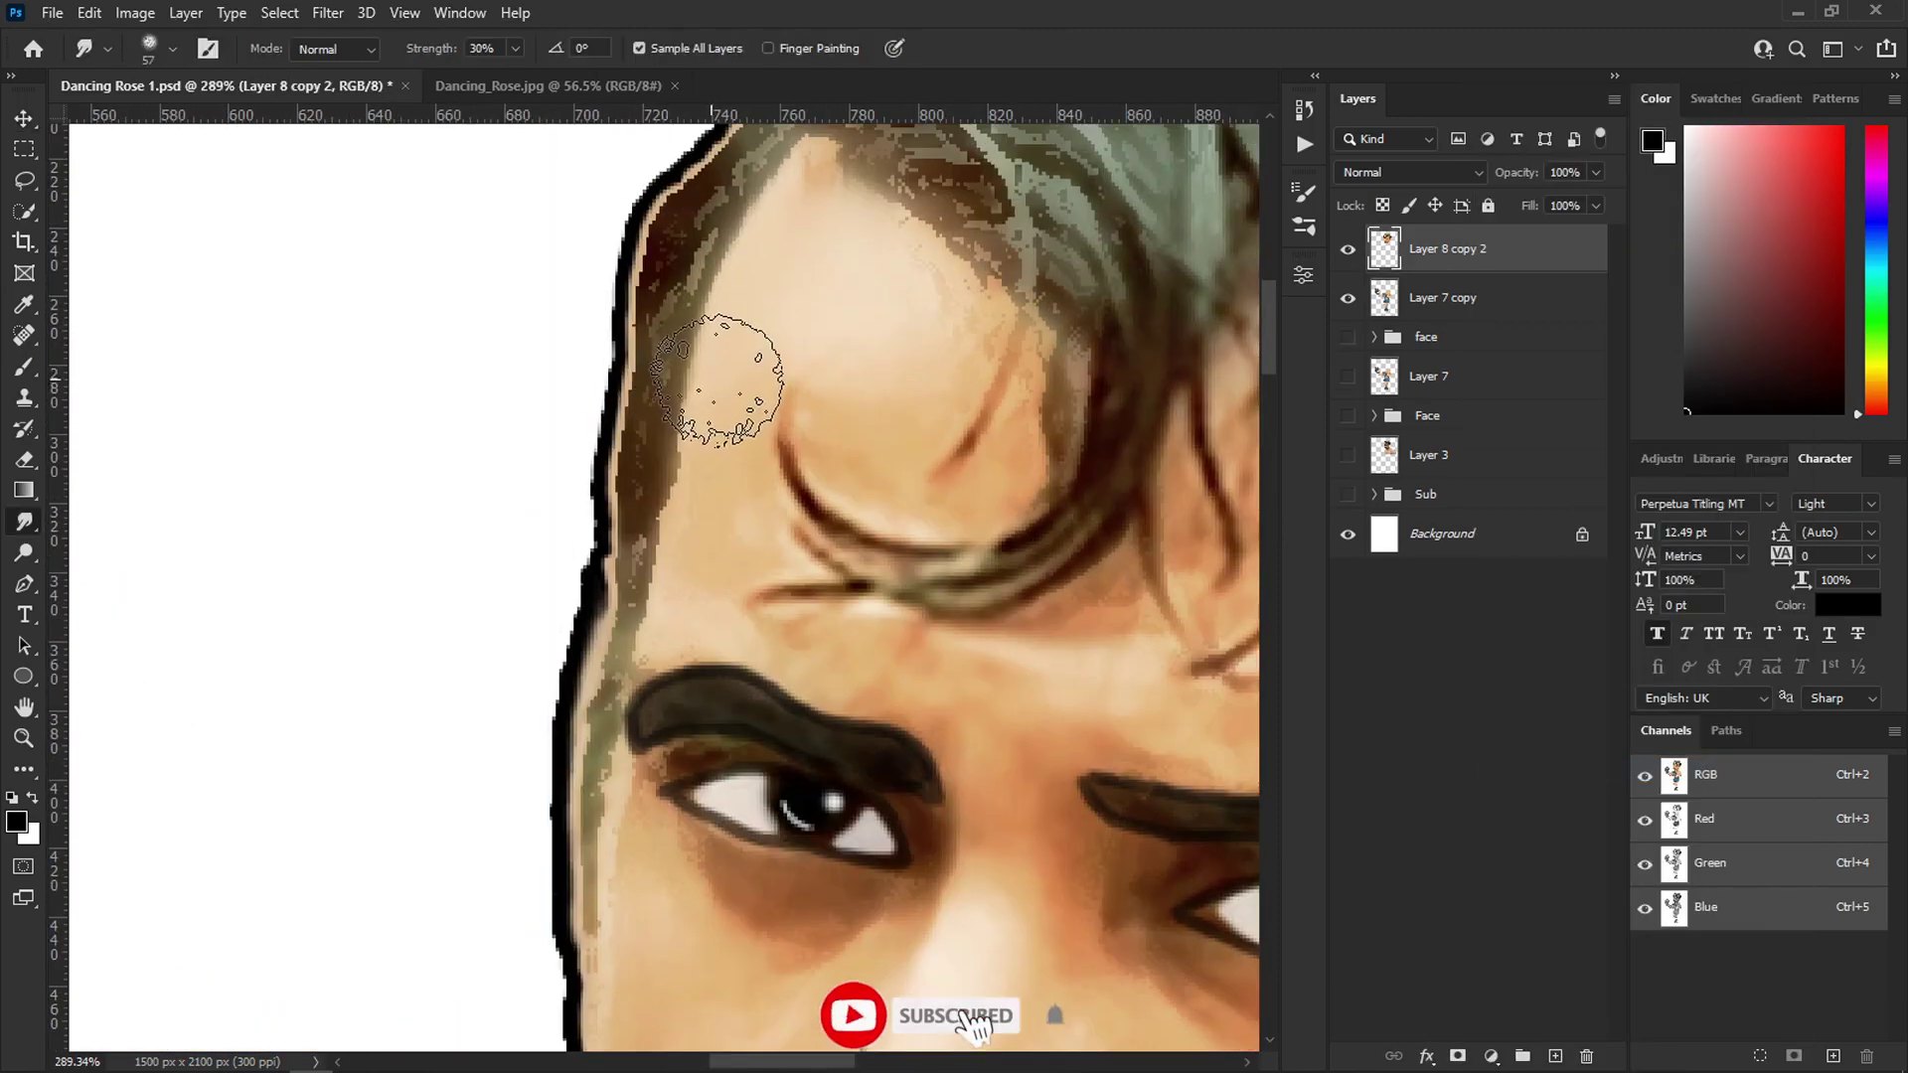
pyautogui.moveTo(715, 382); pyautogui.dragTo(710, 300)
pyautogui.scroll(3, 709, 298)
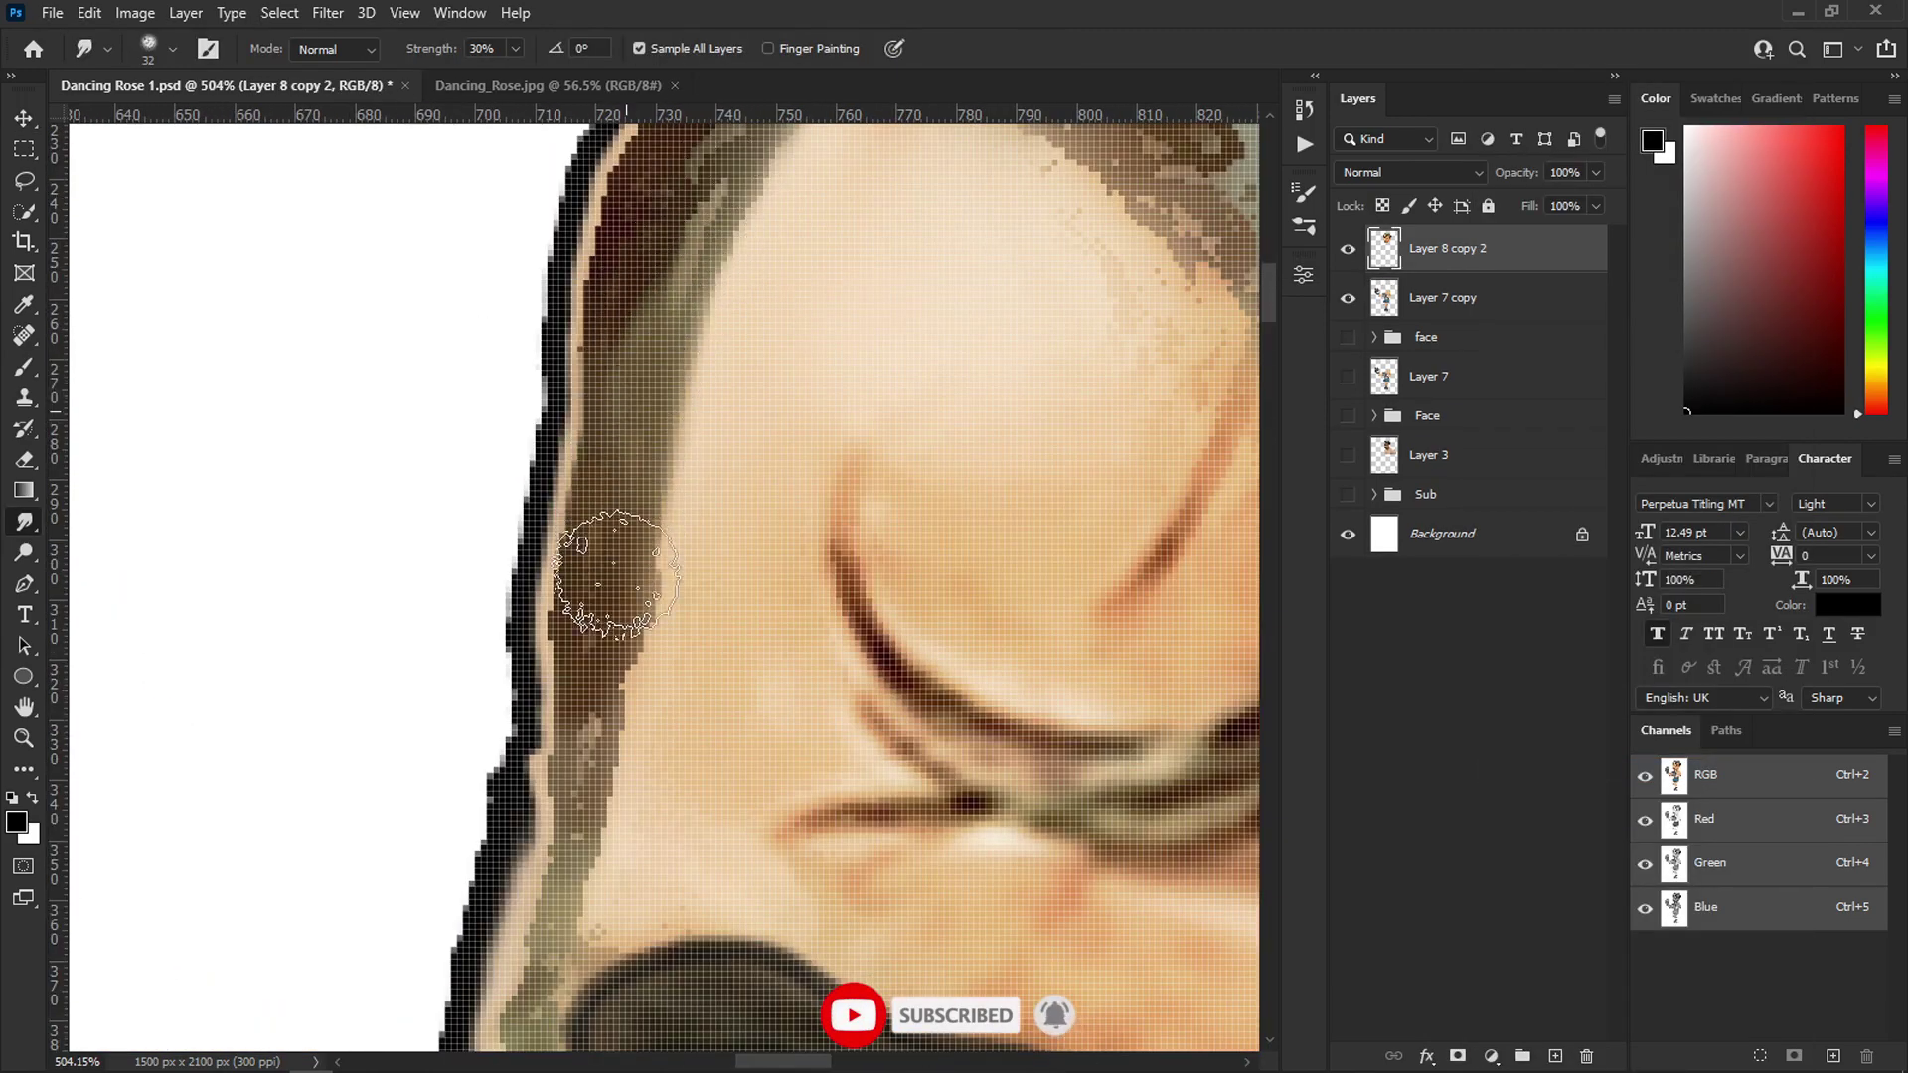
pyautogui.moveTo(633, 775); pyautogui.dragTo(794, 303)
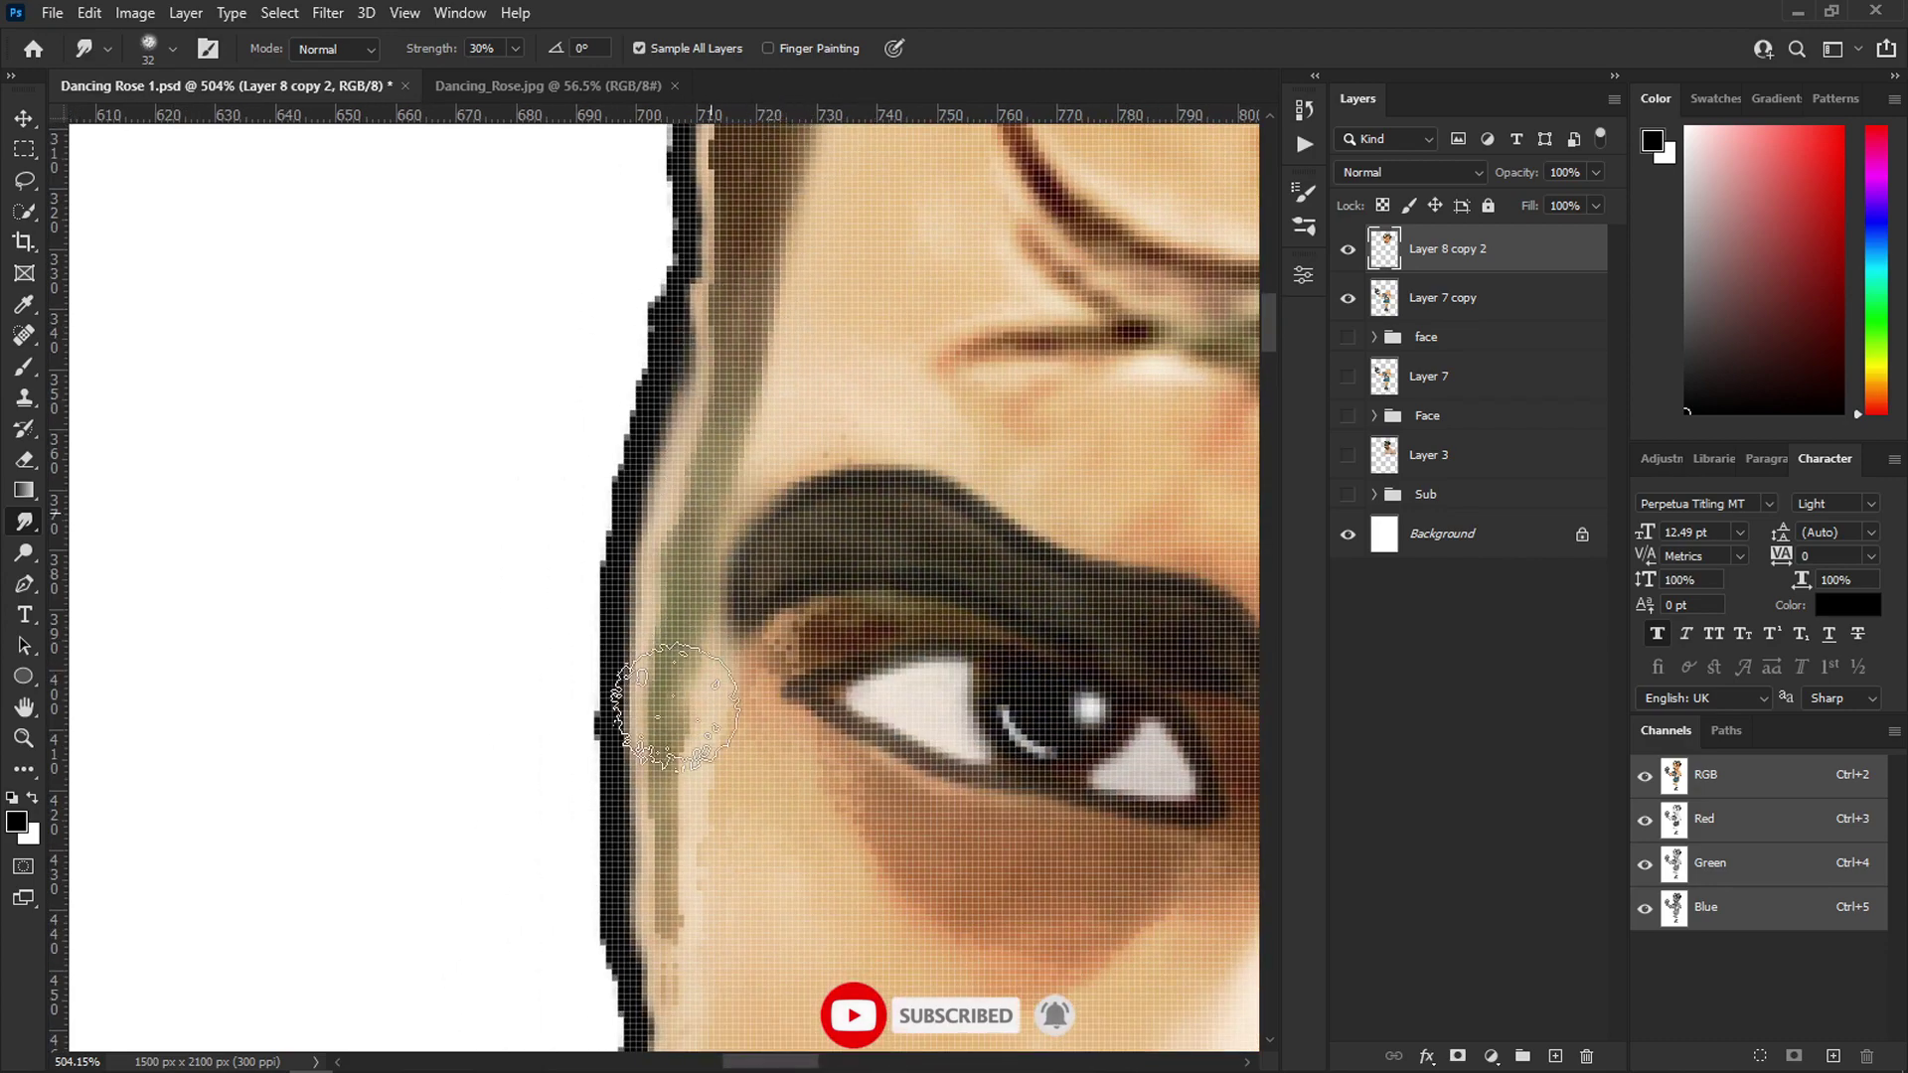
pyautogui.moveTo(785, 413); pyautogui.dragTo(745, 383)
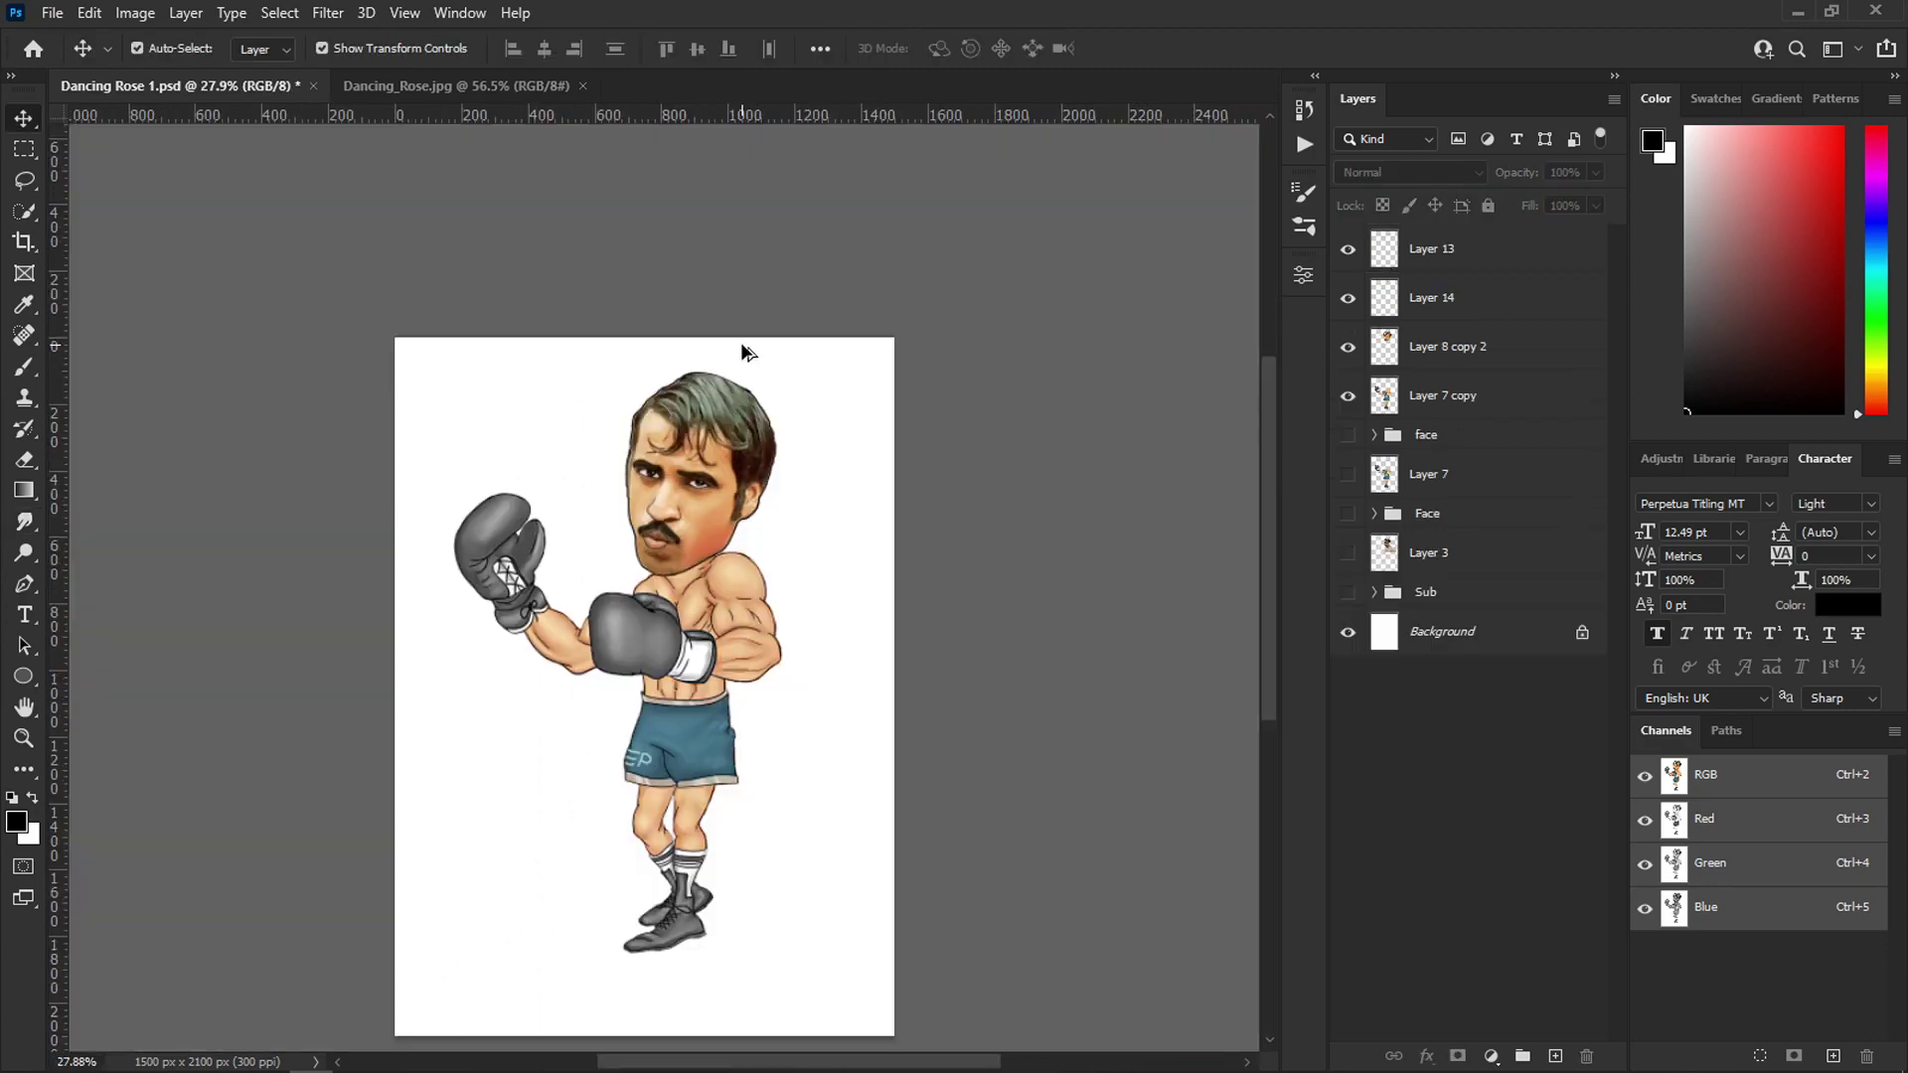
# - Examine the smudged head and the whole boxer figure, both close up and at full view
pyautogui.scroll(4, 771, 328)
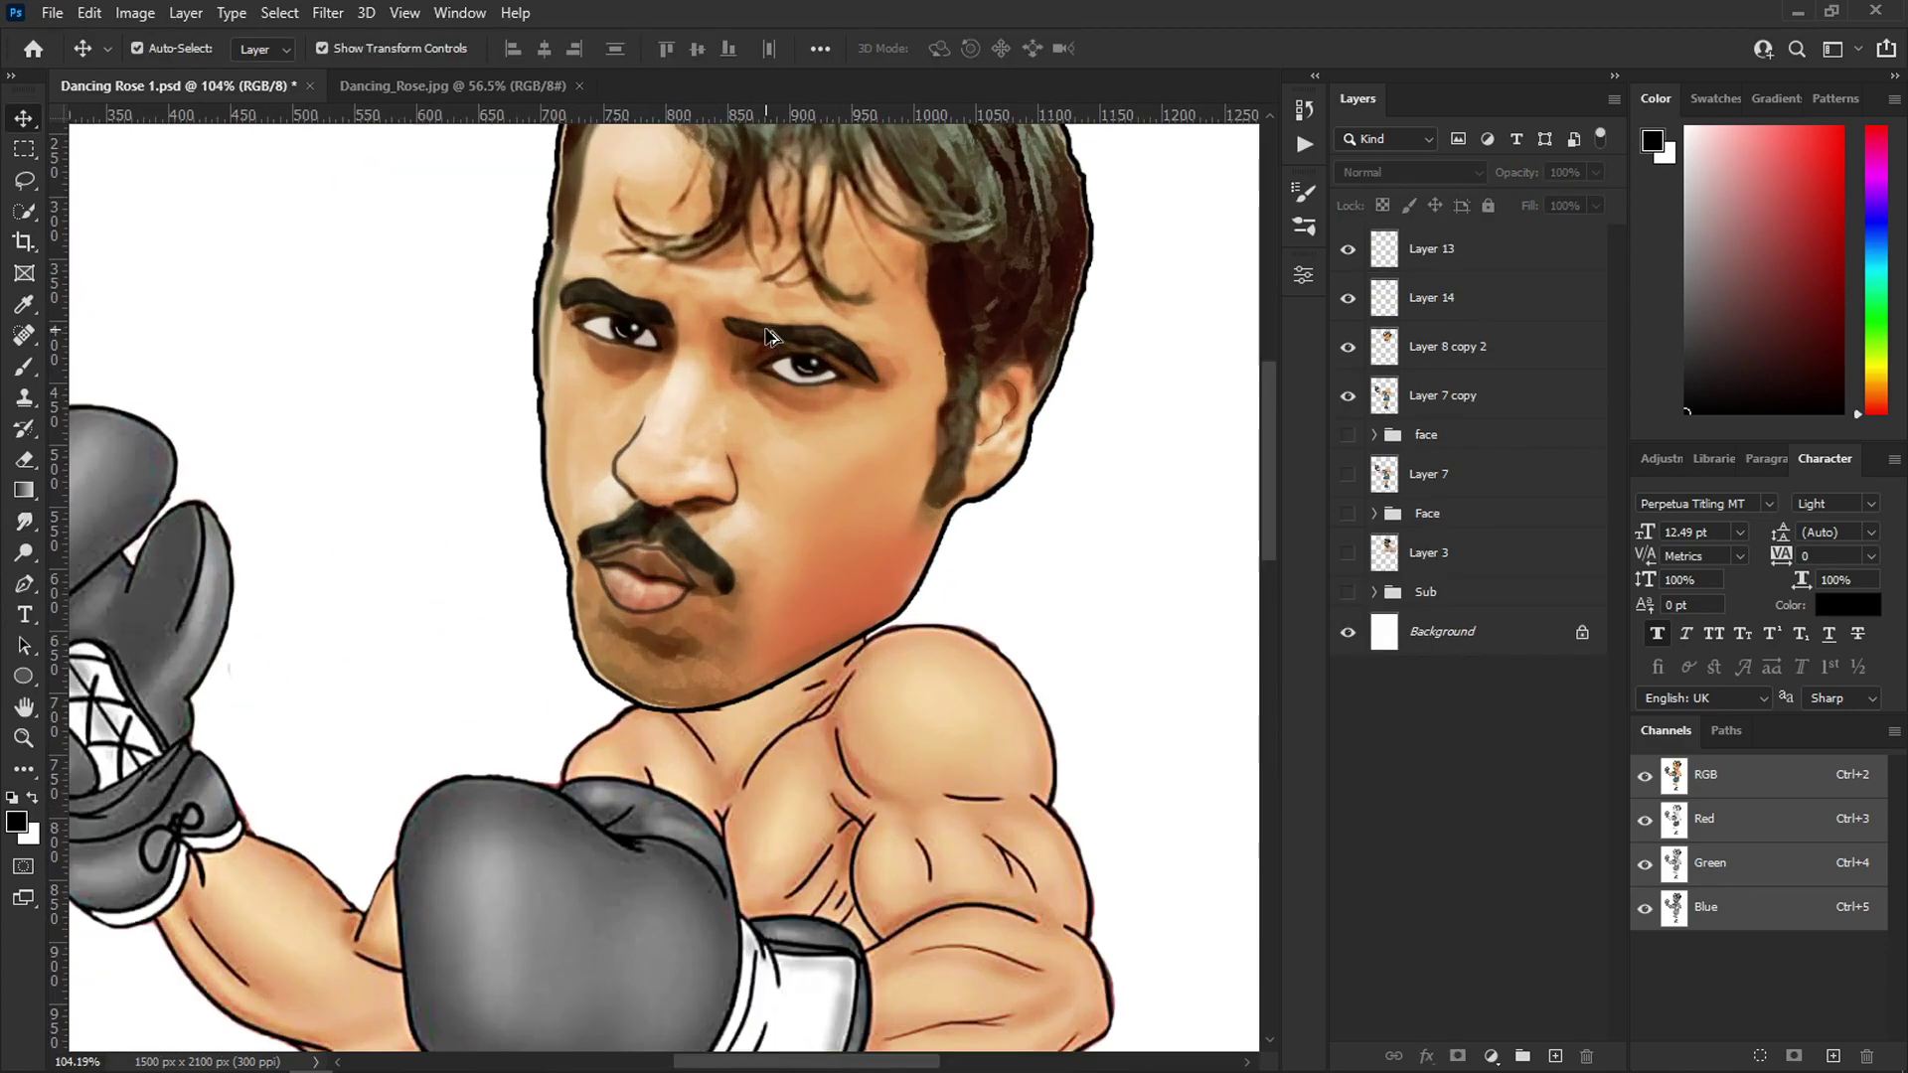
pyautogui.scroll(-2, 771, 320)
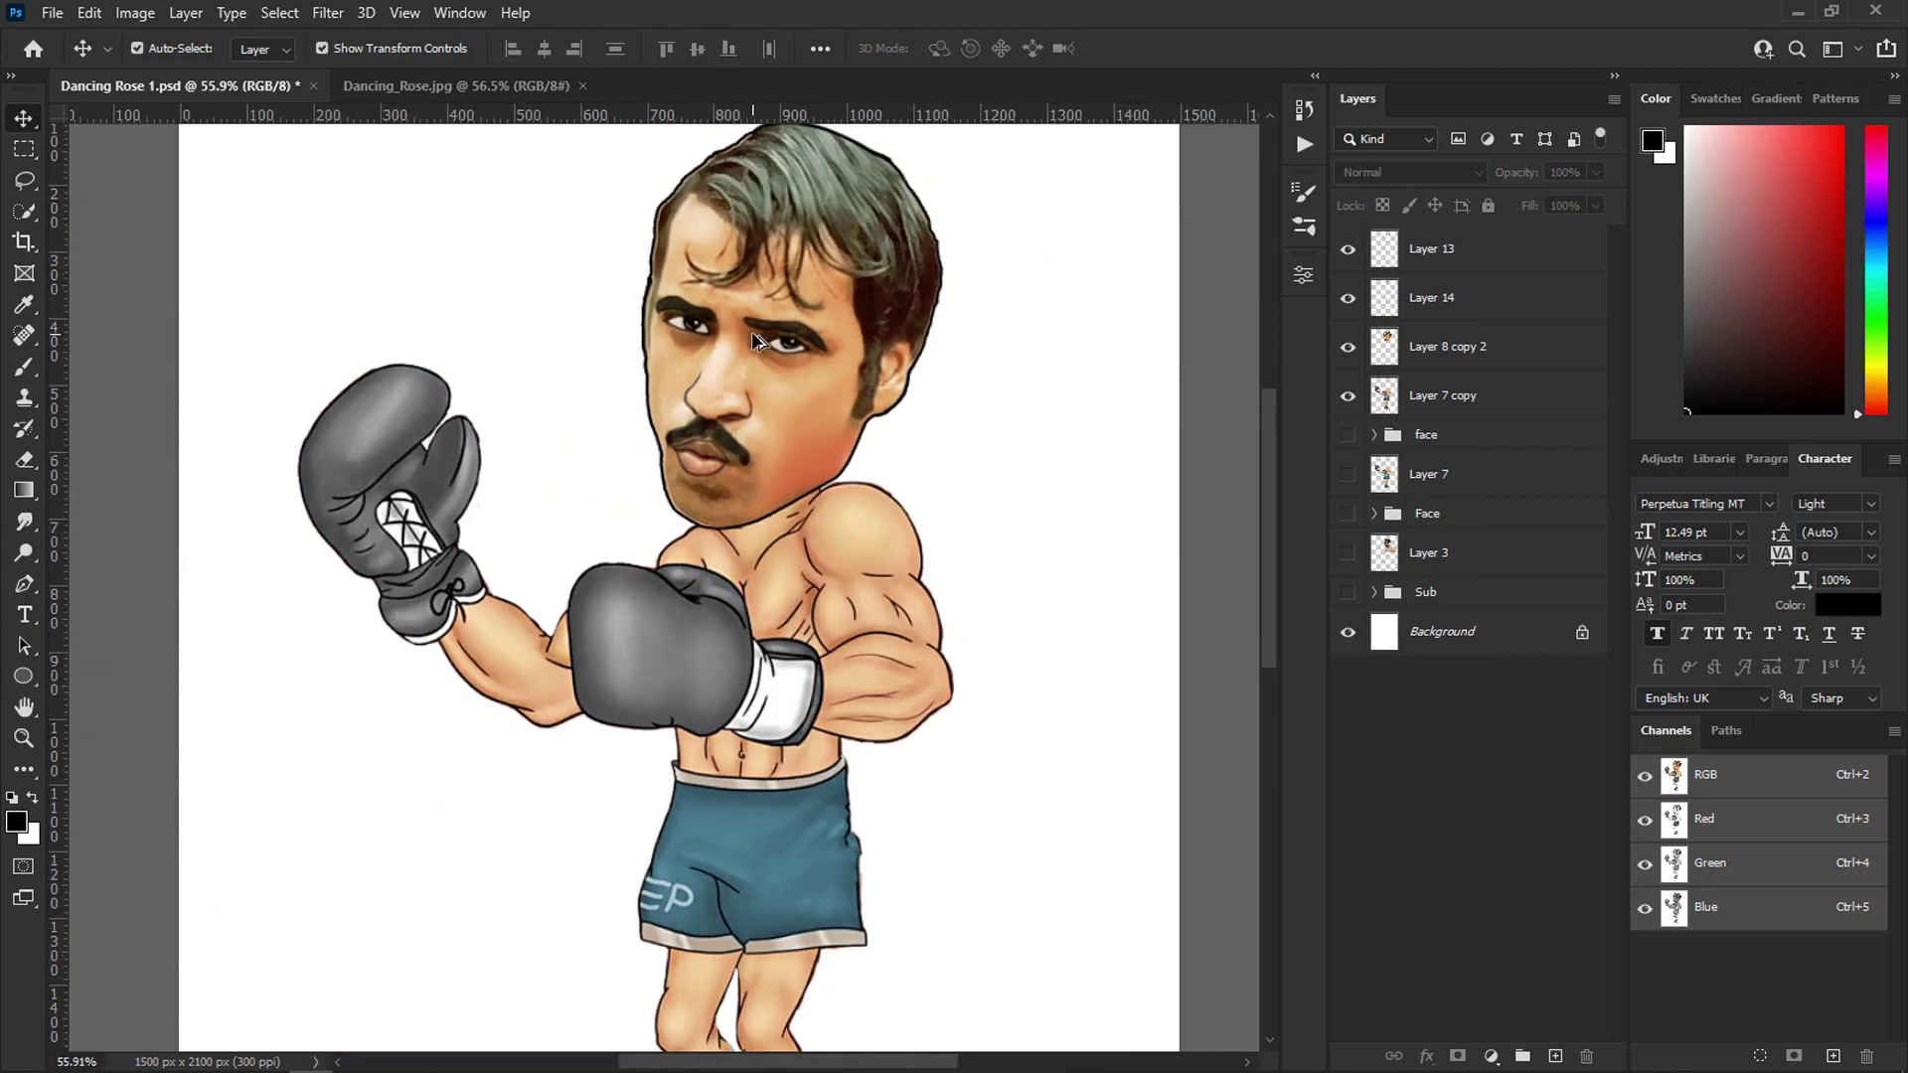
pyautogui.scroll(-3, 752, 331)
pyautogui.scroll(3, 731, 348)
pyautogui.scroll(-3, 731, 348)
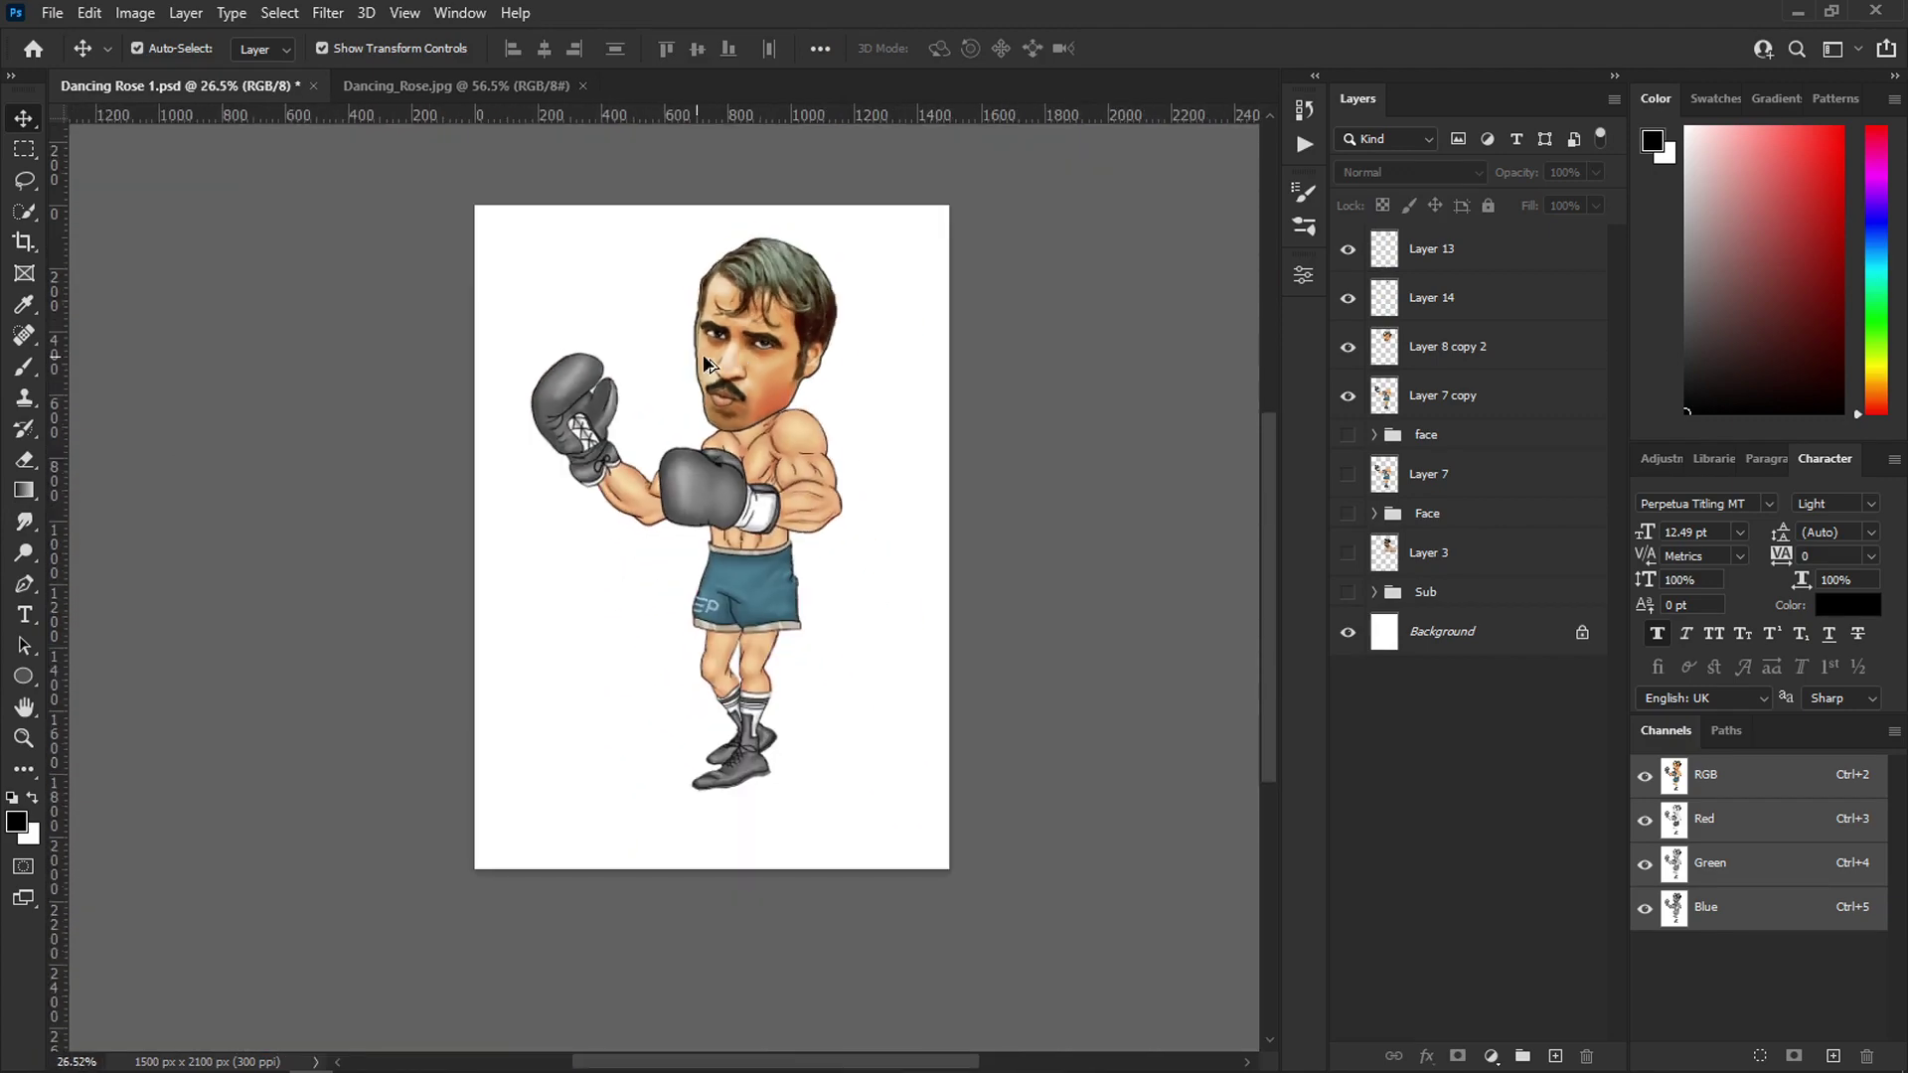
pyautogui.scroll(5, 702, 354)
pyautogui.scroll(-3, 773, 247)
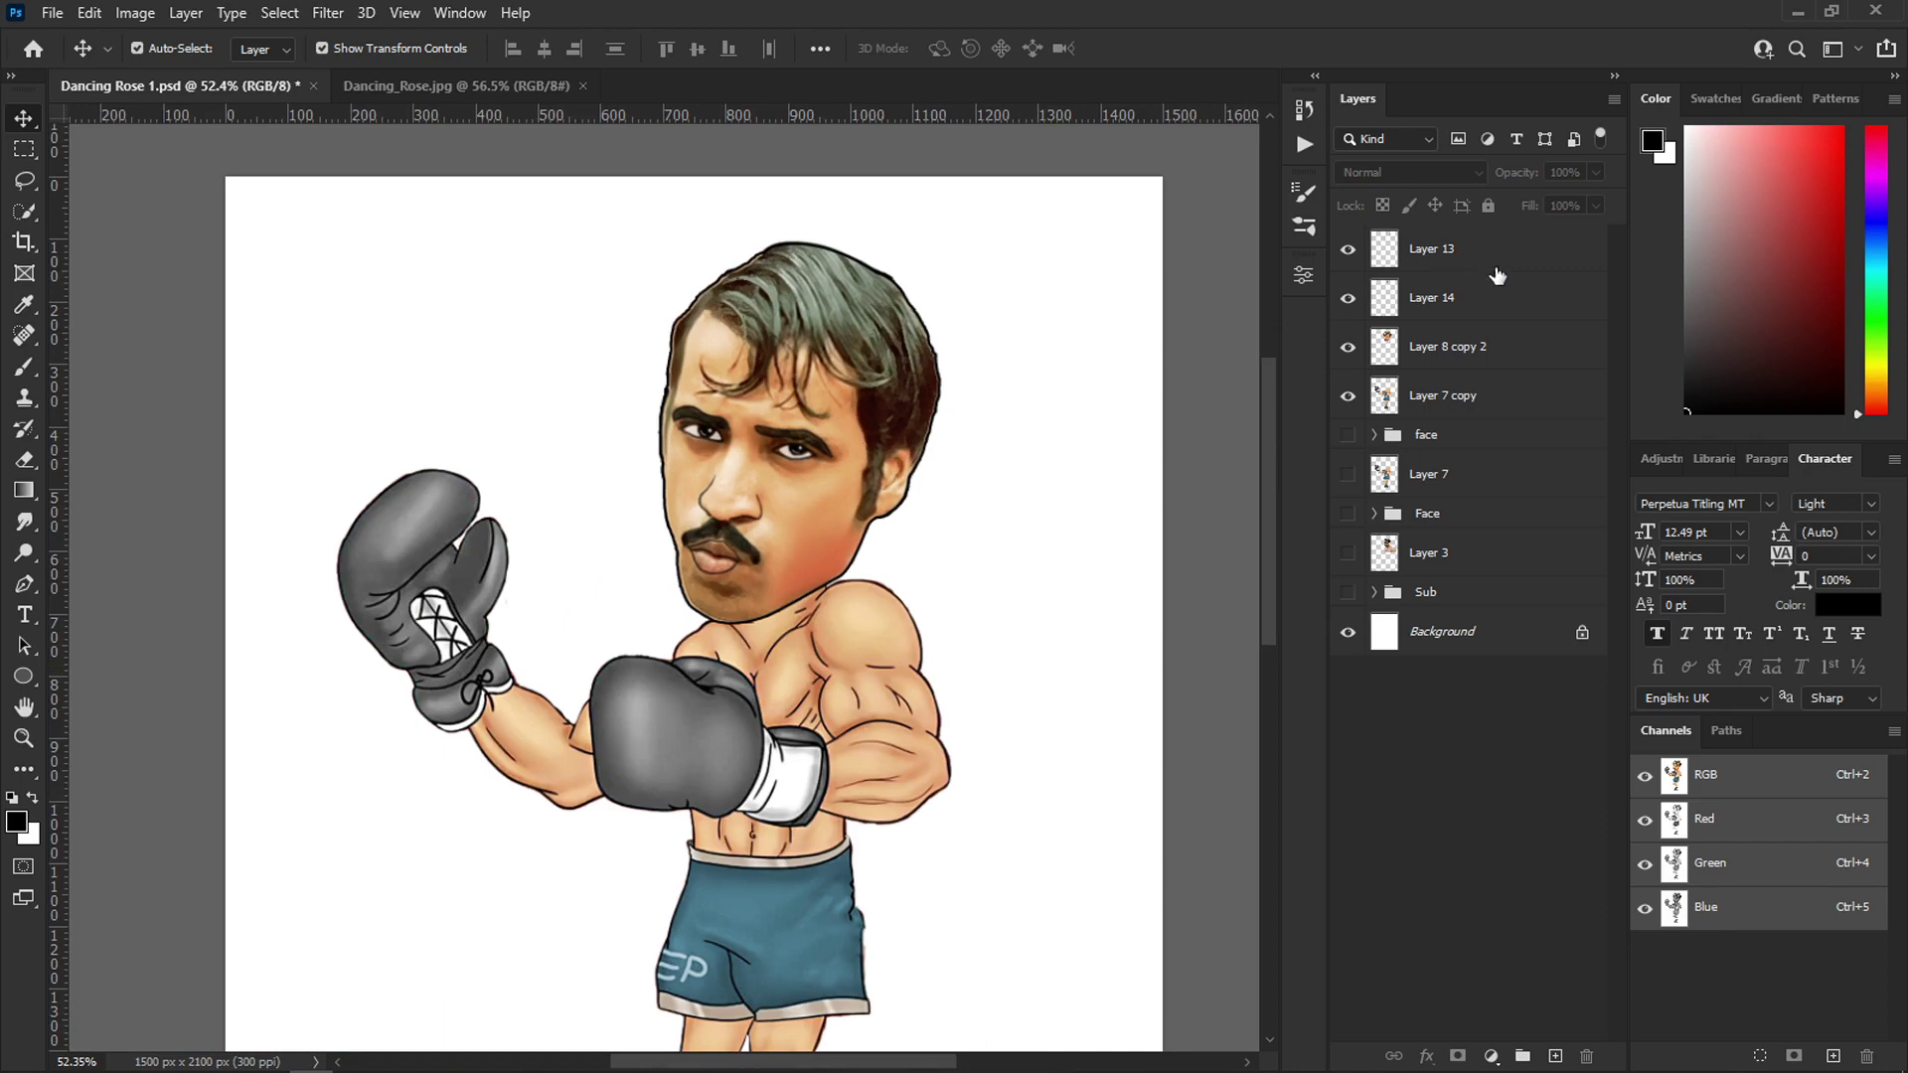
# - Add a new layer above Layer 13, hide the Background and stamp all visible layers into the new layer
pyautogui.click(1497, 275)
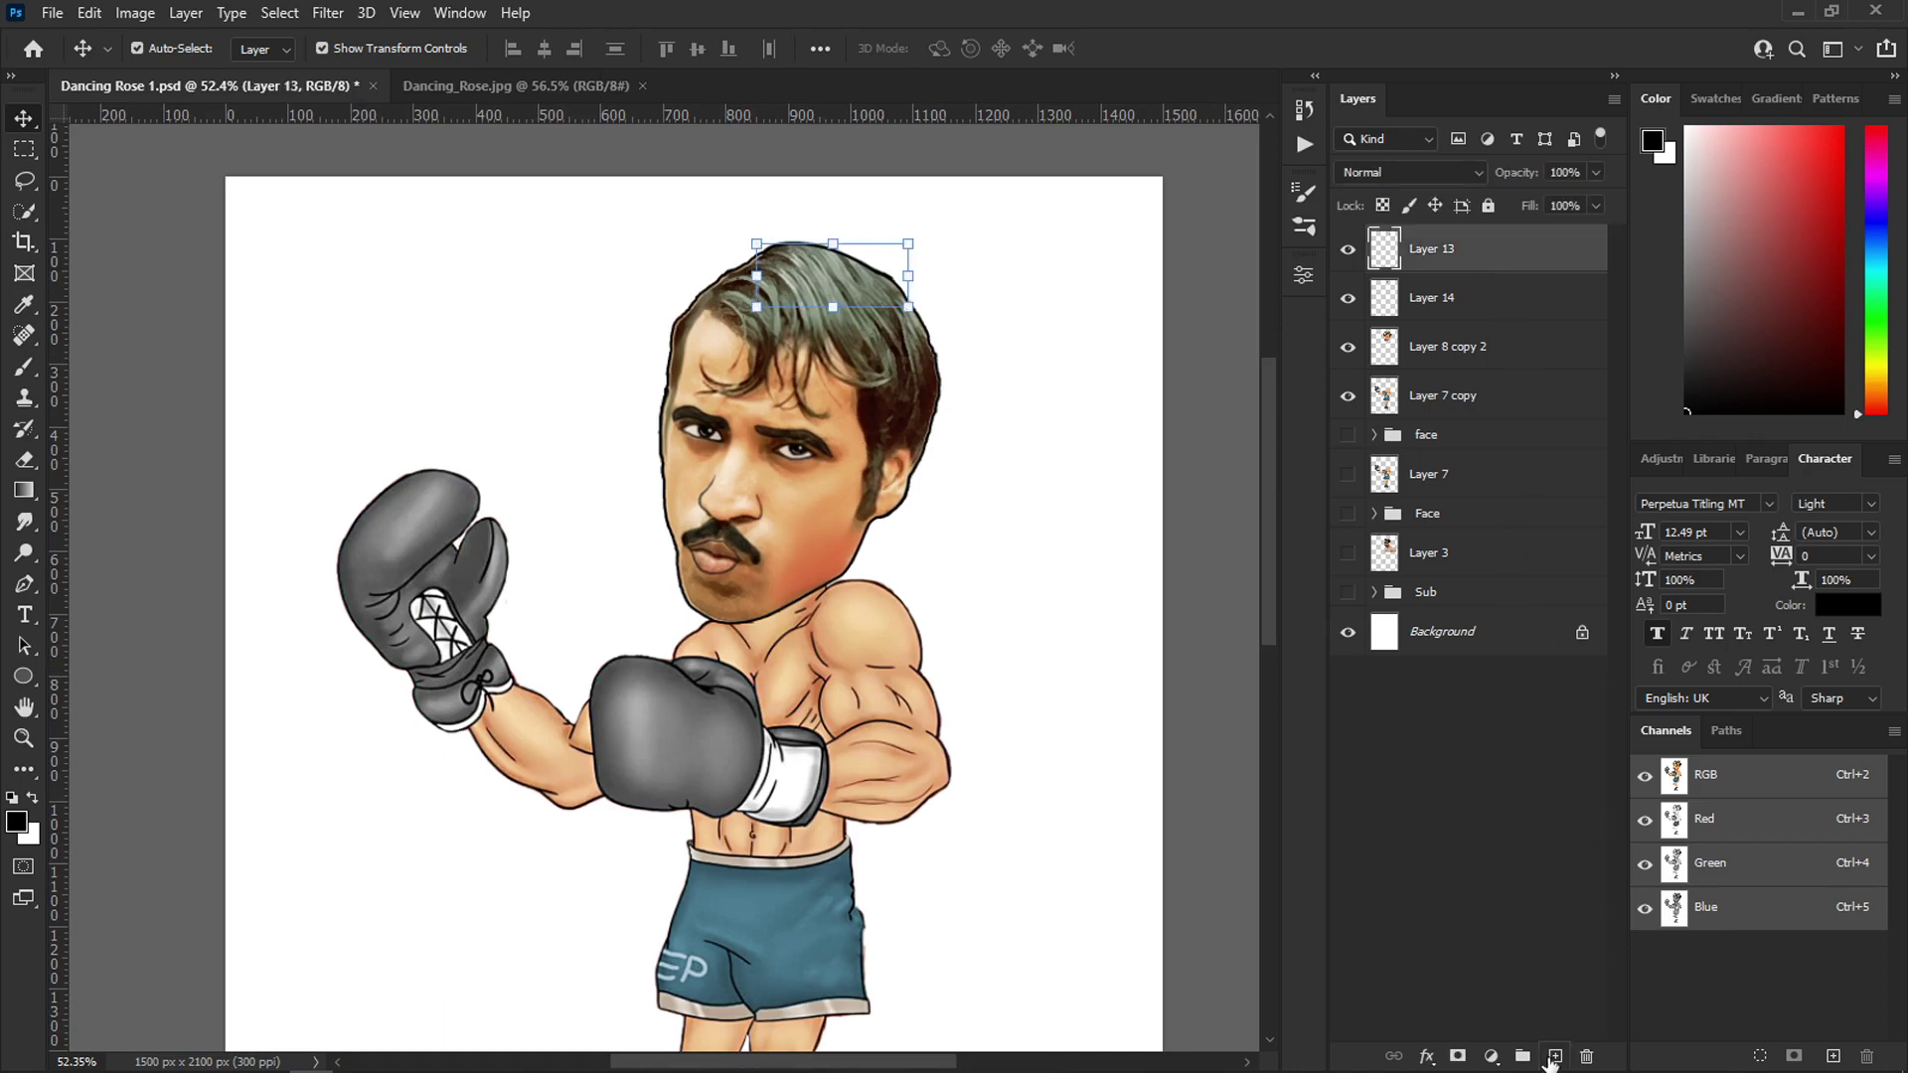
pyautogui.click(1554, 1056)
pyautogui.click(1352, 681)
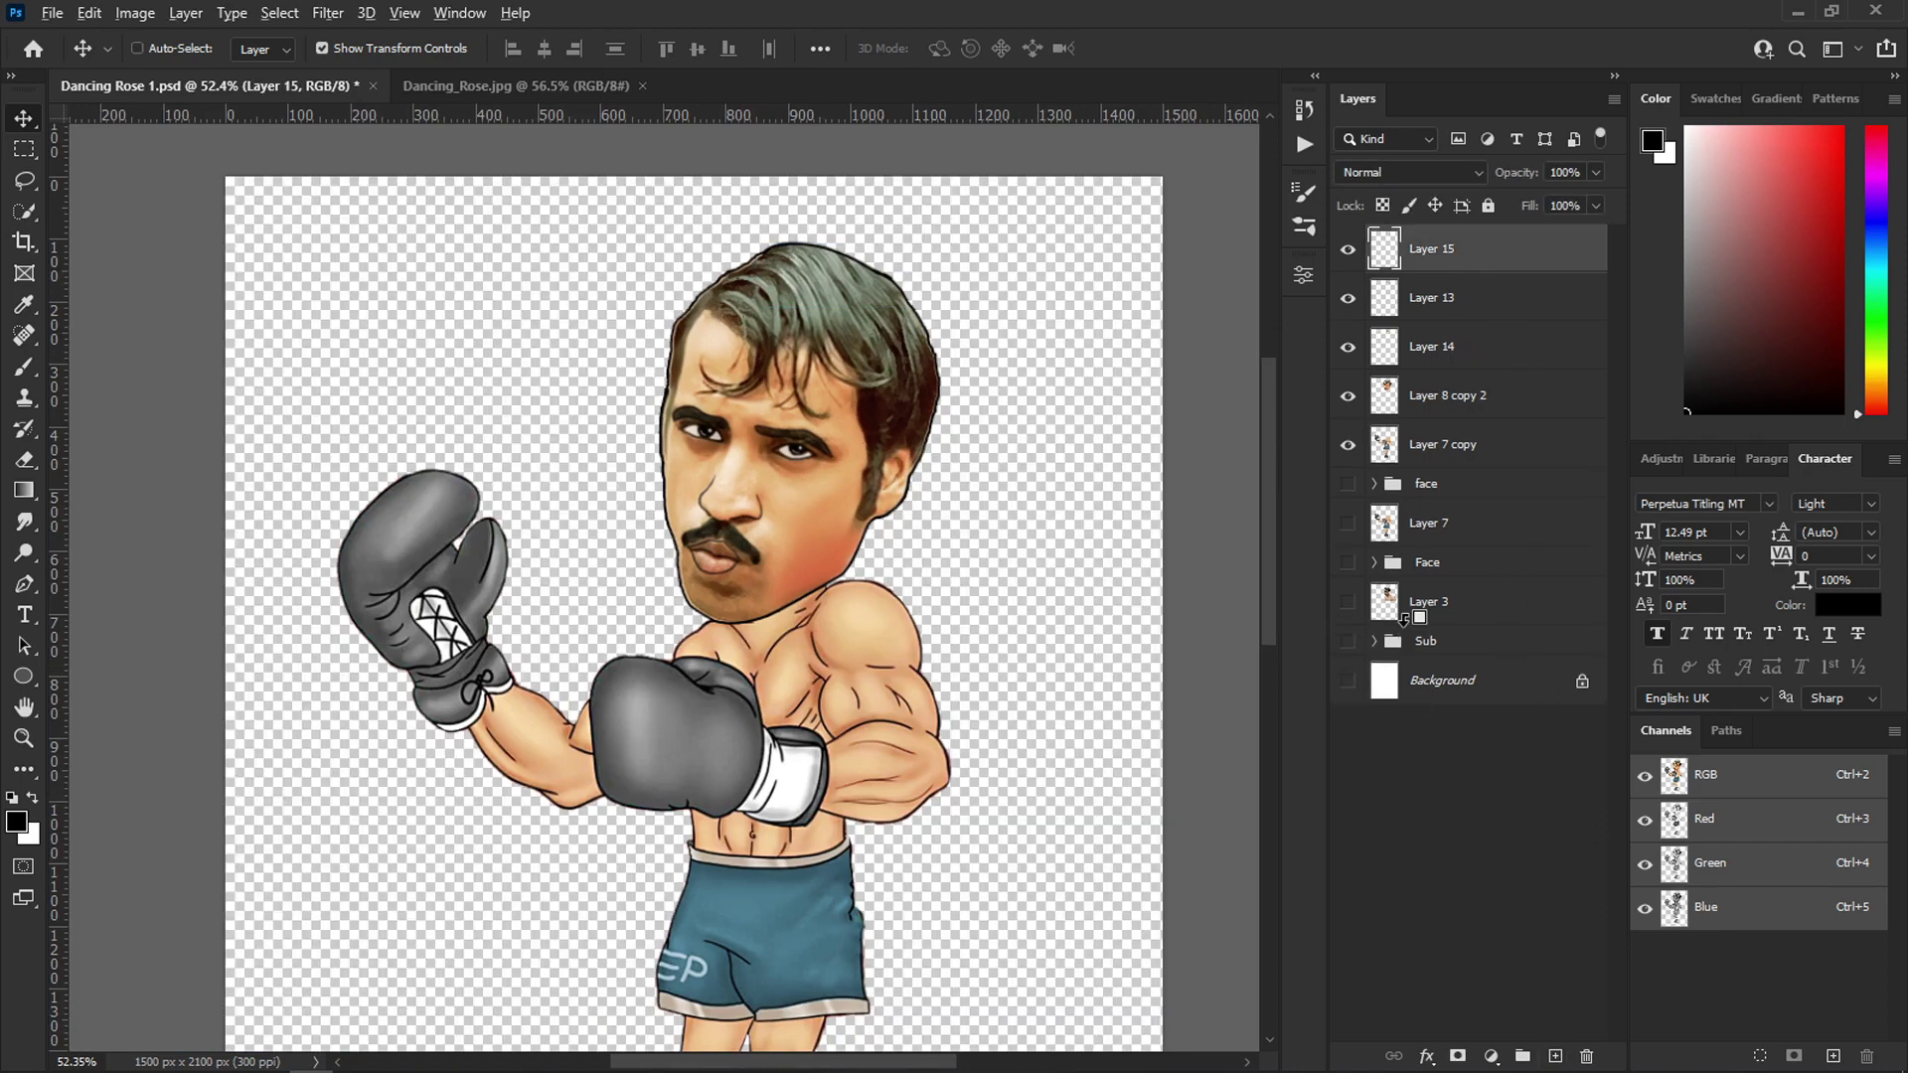
pyautogui.hotkey('ctrl', 'shift', 'alt', 'e')
# - Group all layers from Layer 13 down to the Sub group into a group named Raw
pyautogui.click(1451, 297)
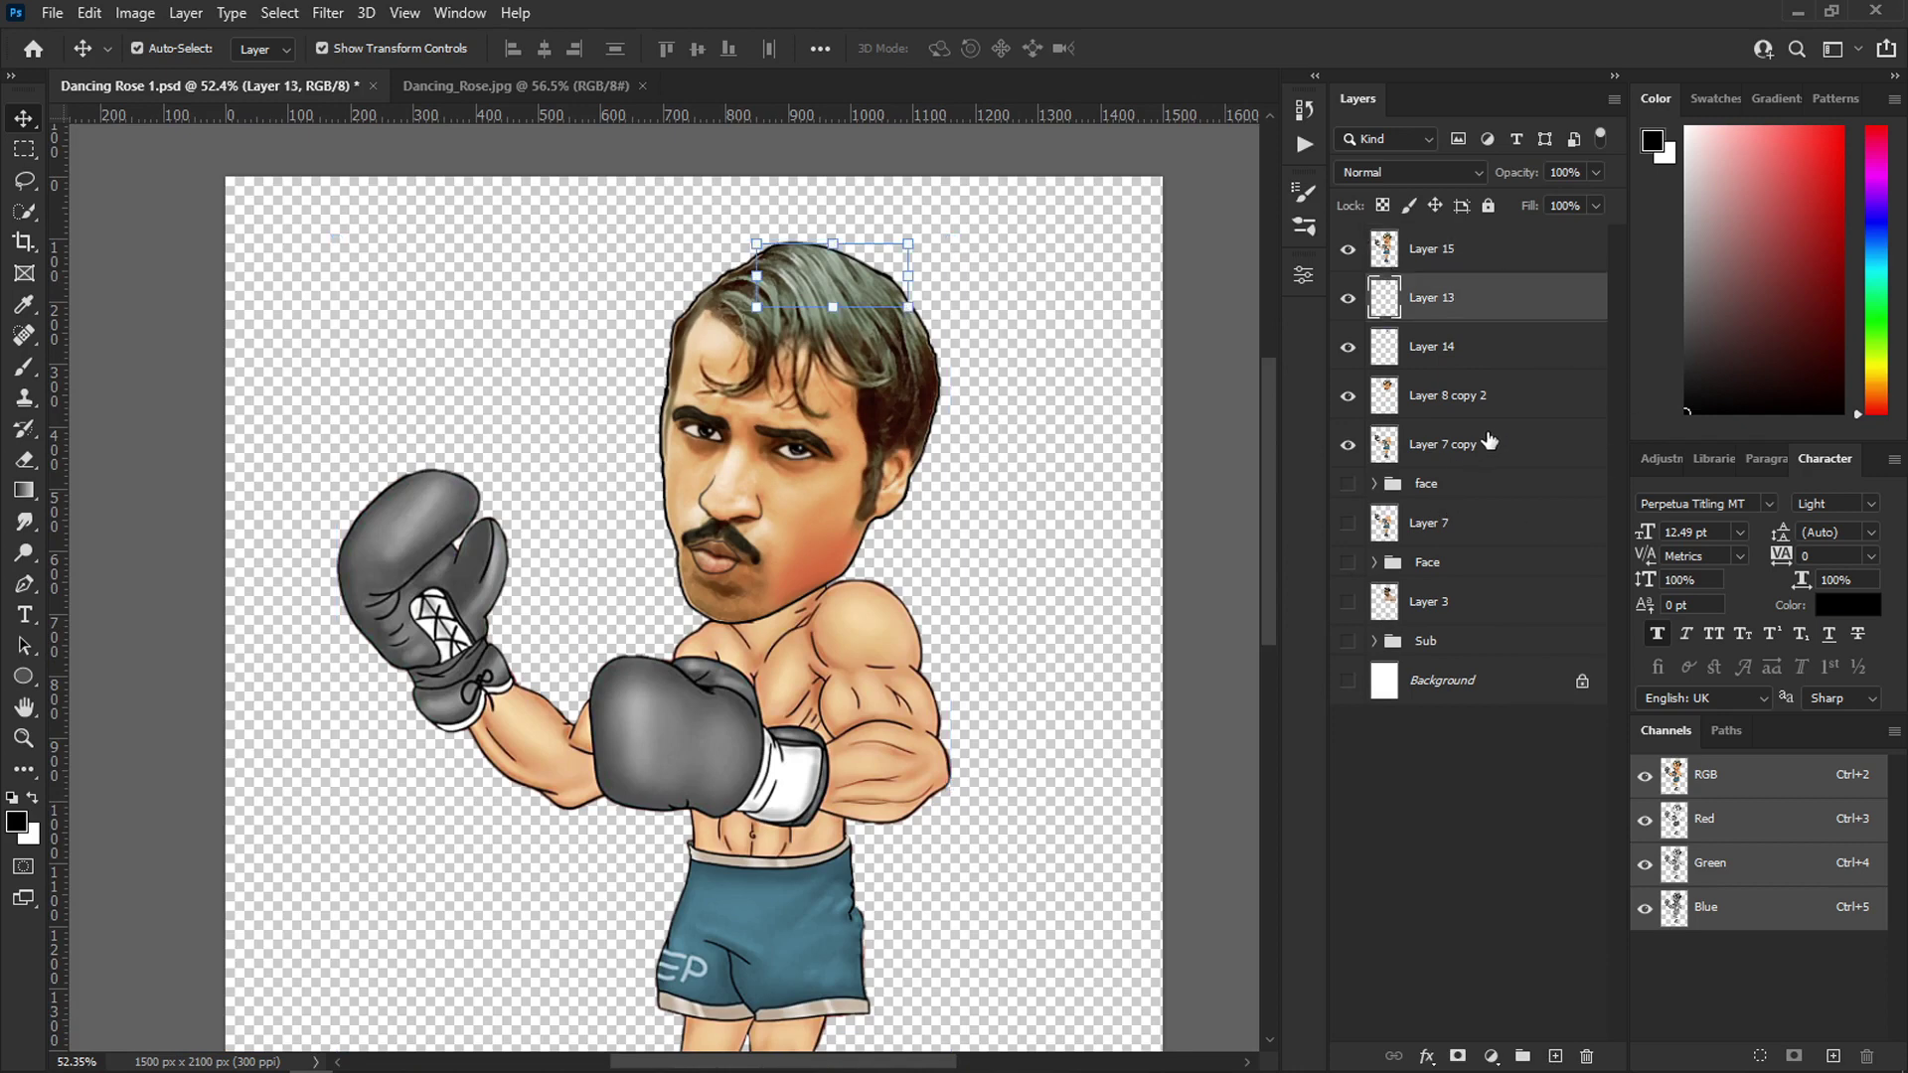
pyautogui.keyDown('shift'); pyautogui.click(1493, 438); pyautogui.keyUp('shift')
pyautogui.keyDown('shift'); pyautogui.click(1484, 601); pyautogui.keyUp('shift')
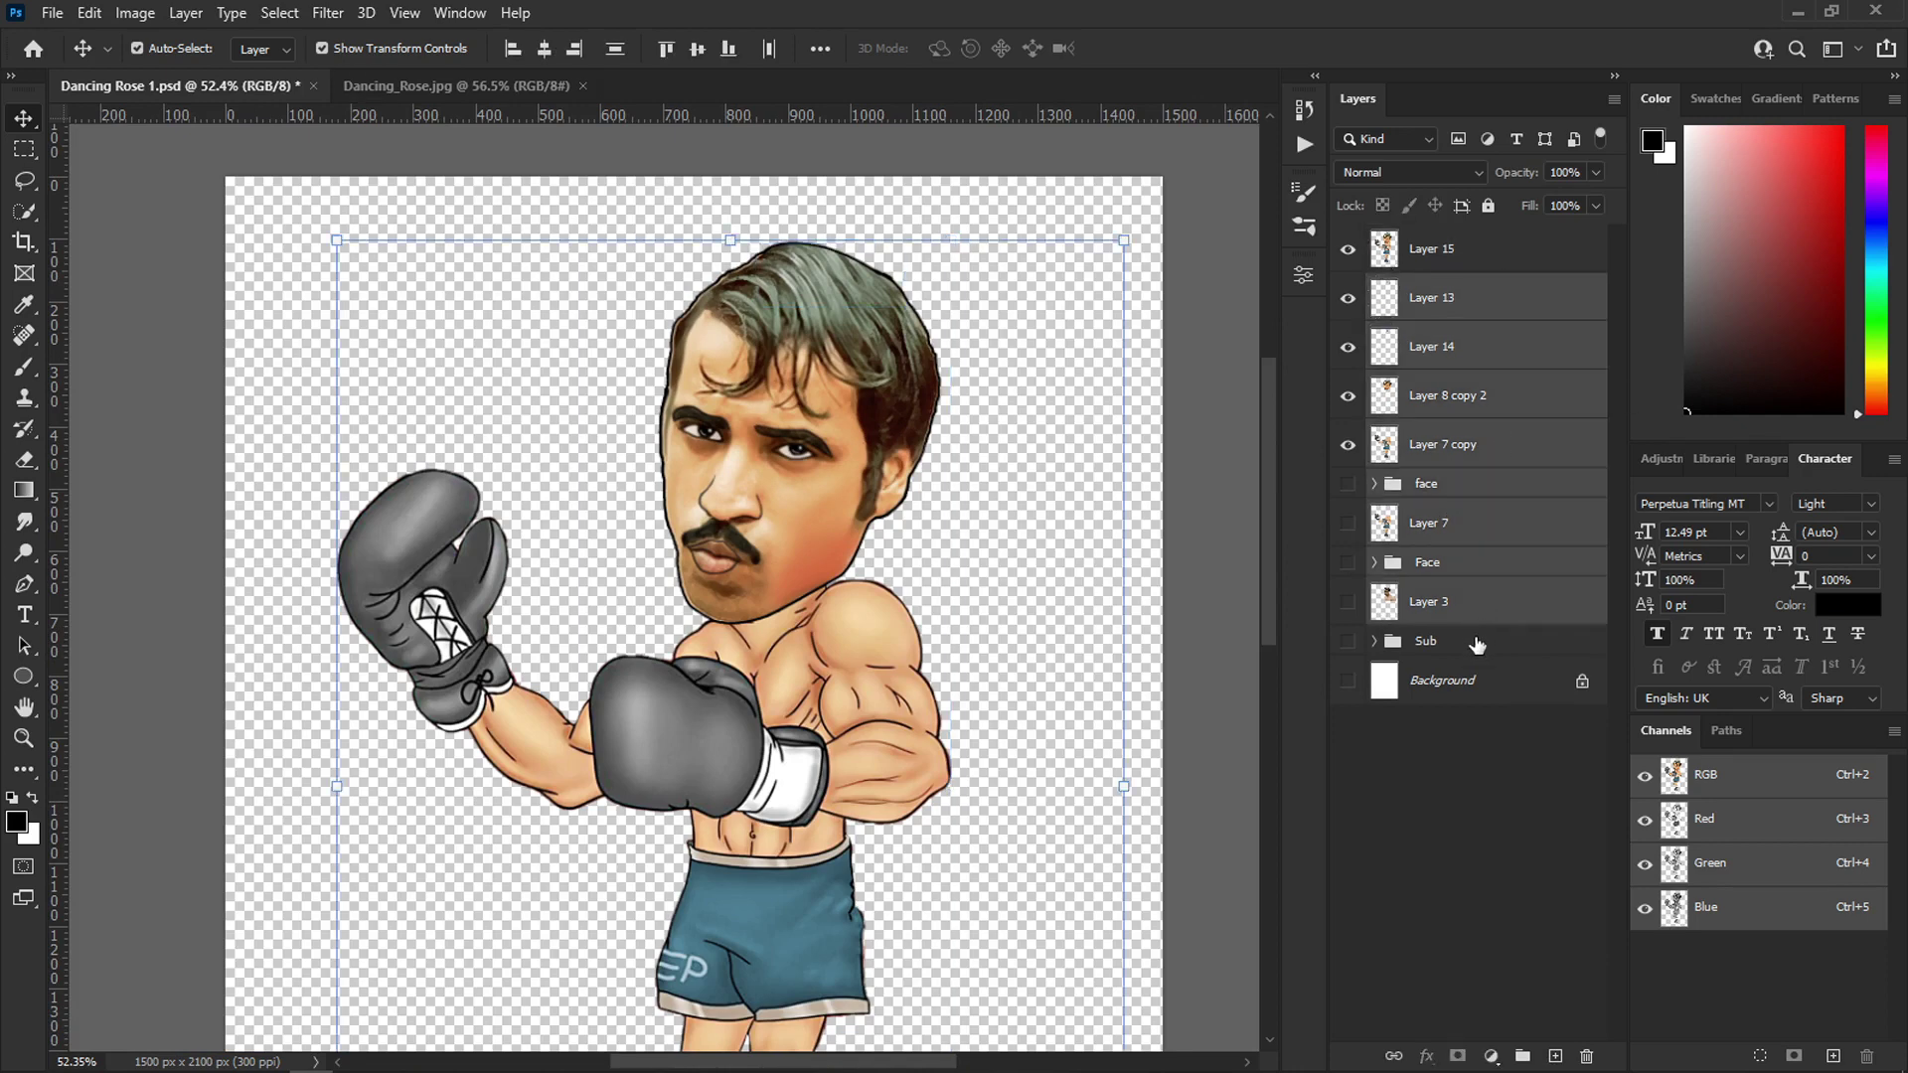
pyautogui.keyDown('shift'); pyautogui.click(1478, 641); pyautogui.keyUp('shift')
pyautogui.hotkey('ctrl', 'g')
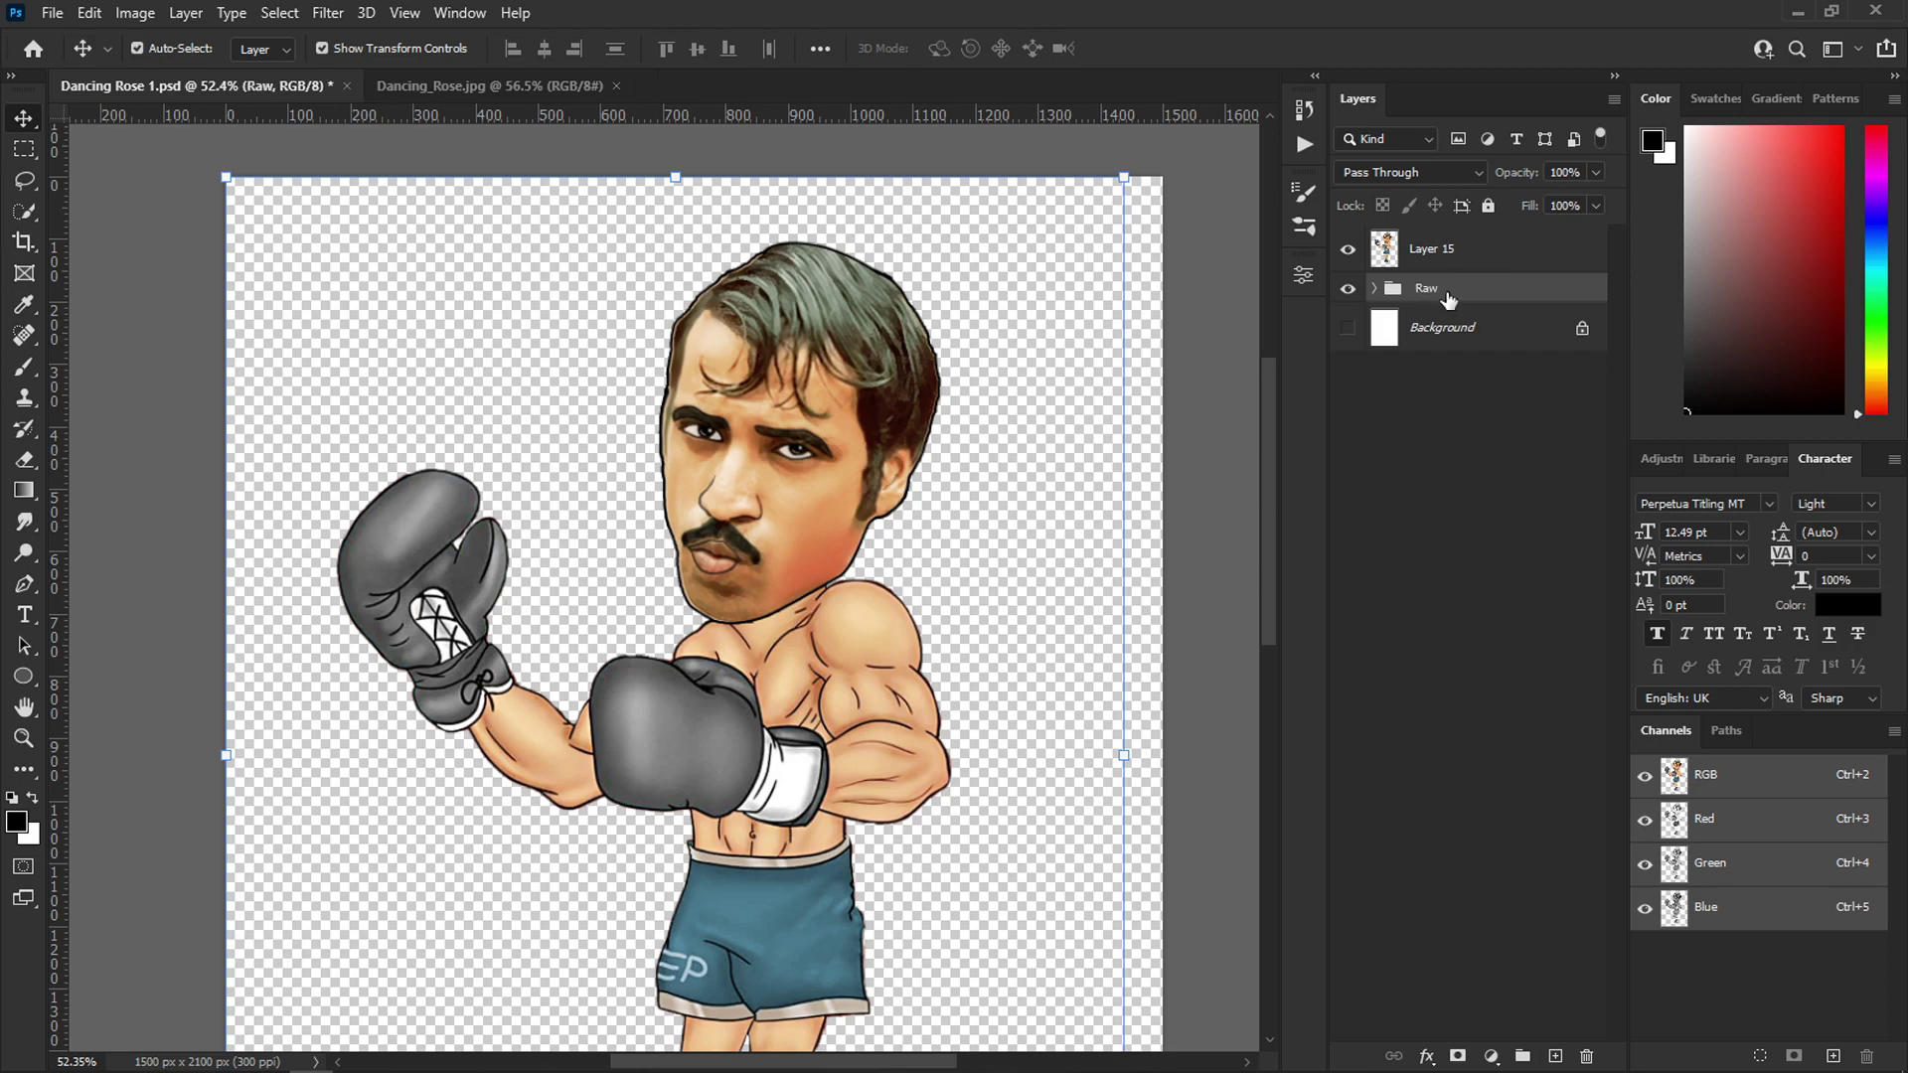
# - Duplicate the stamped Layer 15, hide the original and rename the copy raw 21
pyautogui.click(1443, 265)
pyautogui.hotkey('ctrl', 'j')
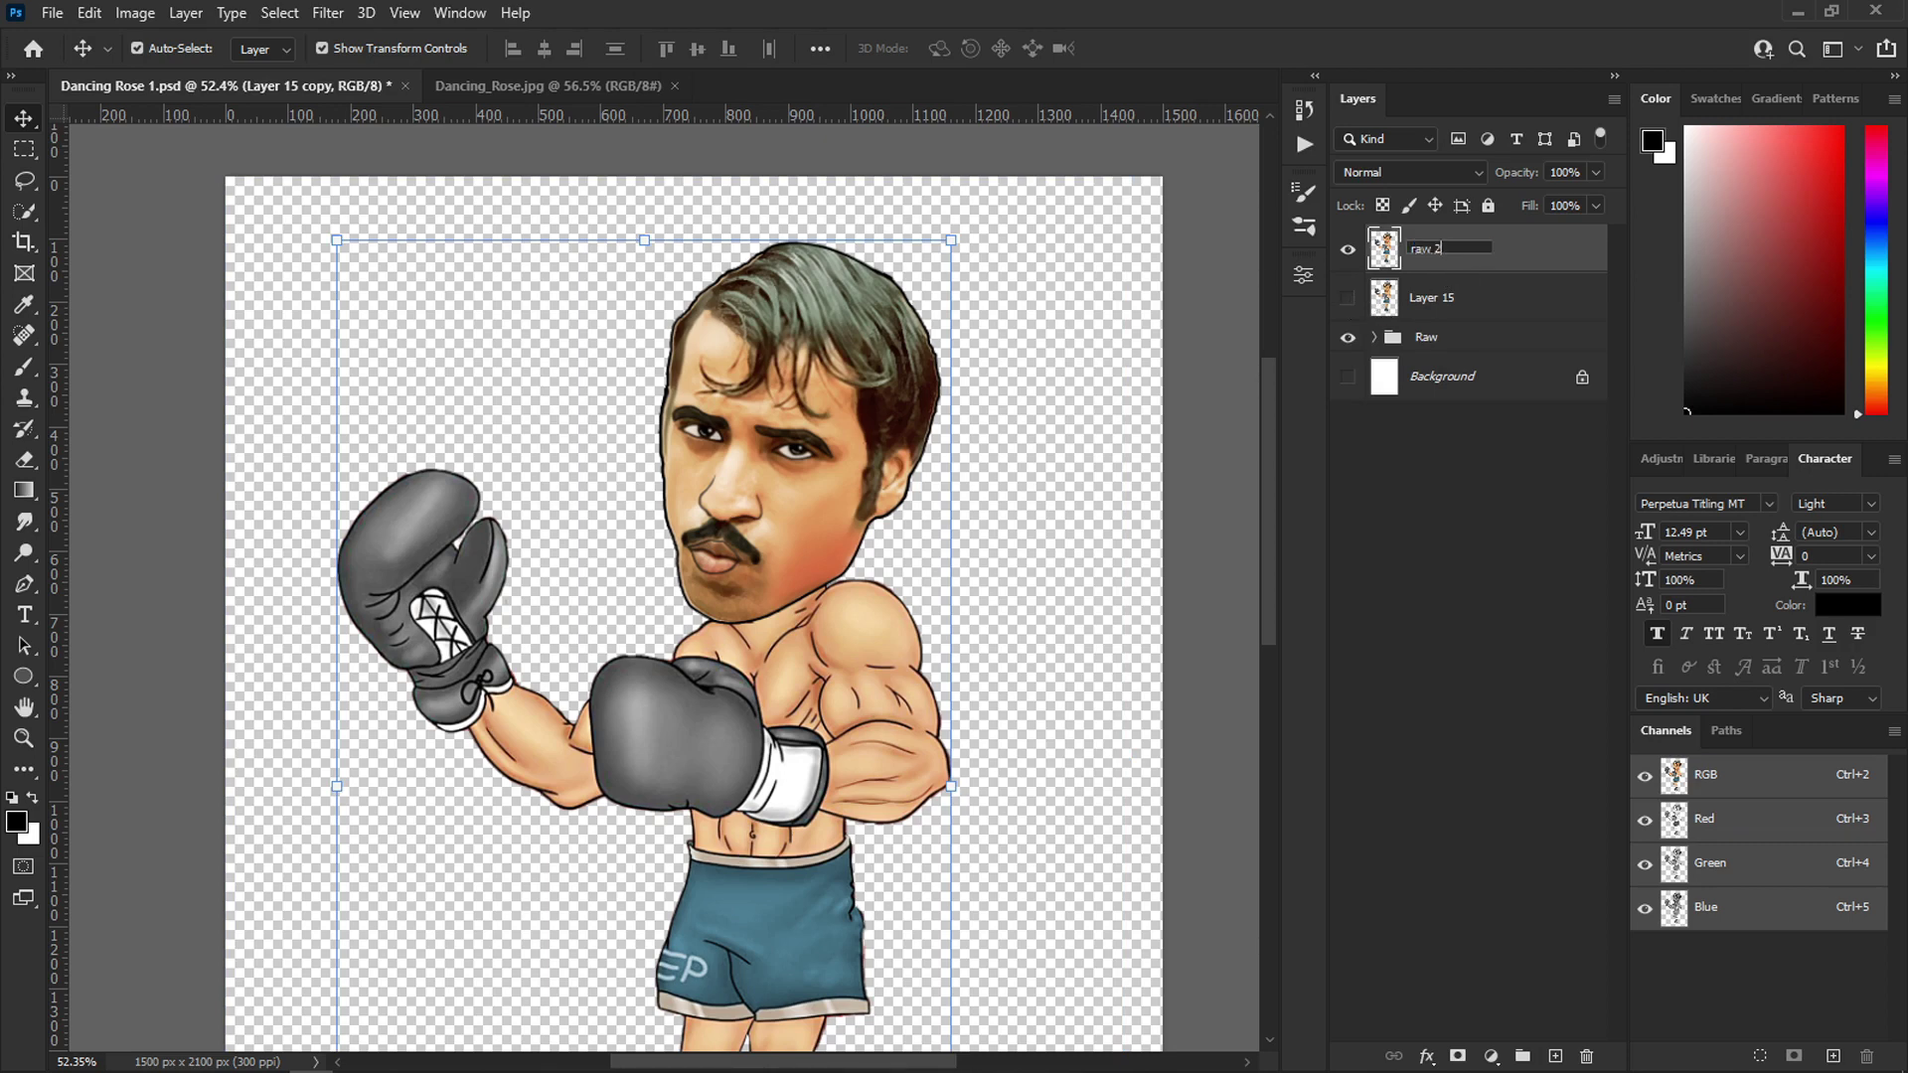
pyautogui.scroll(-7, 825, 288)
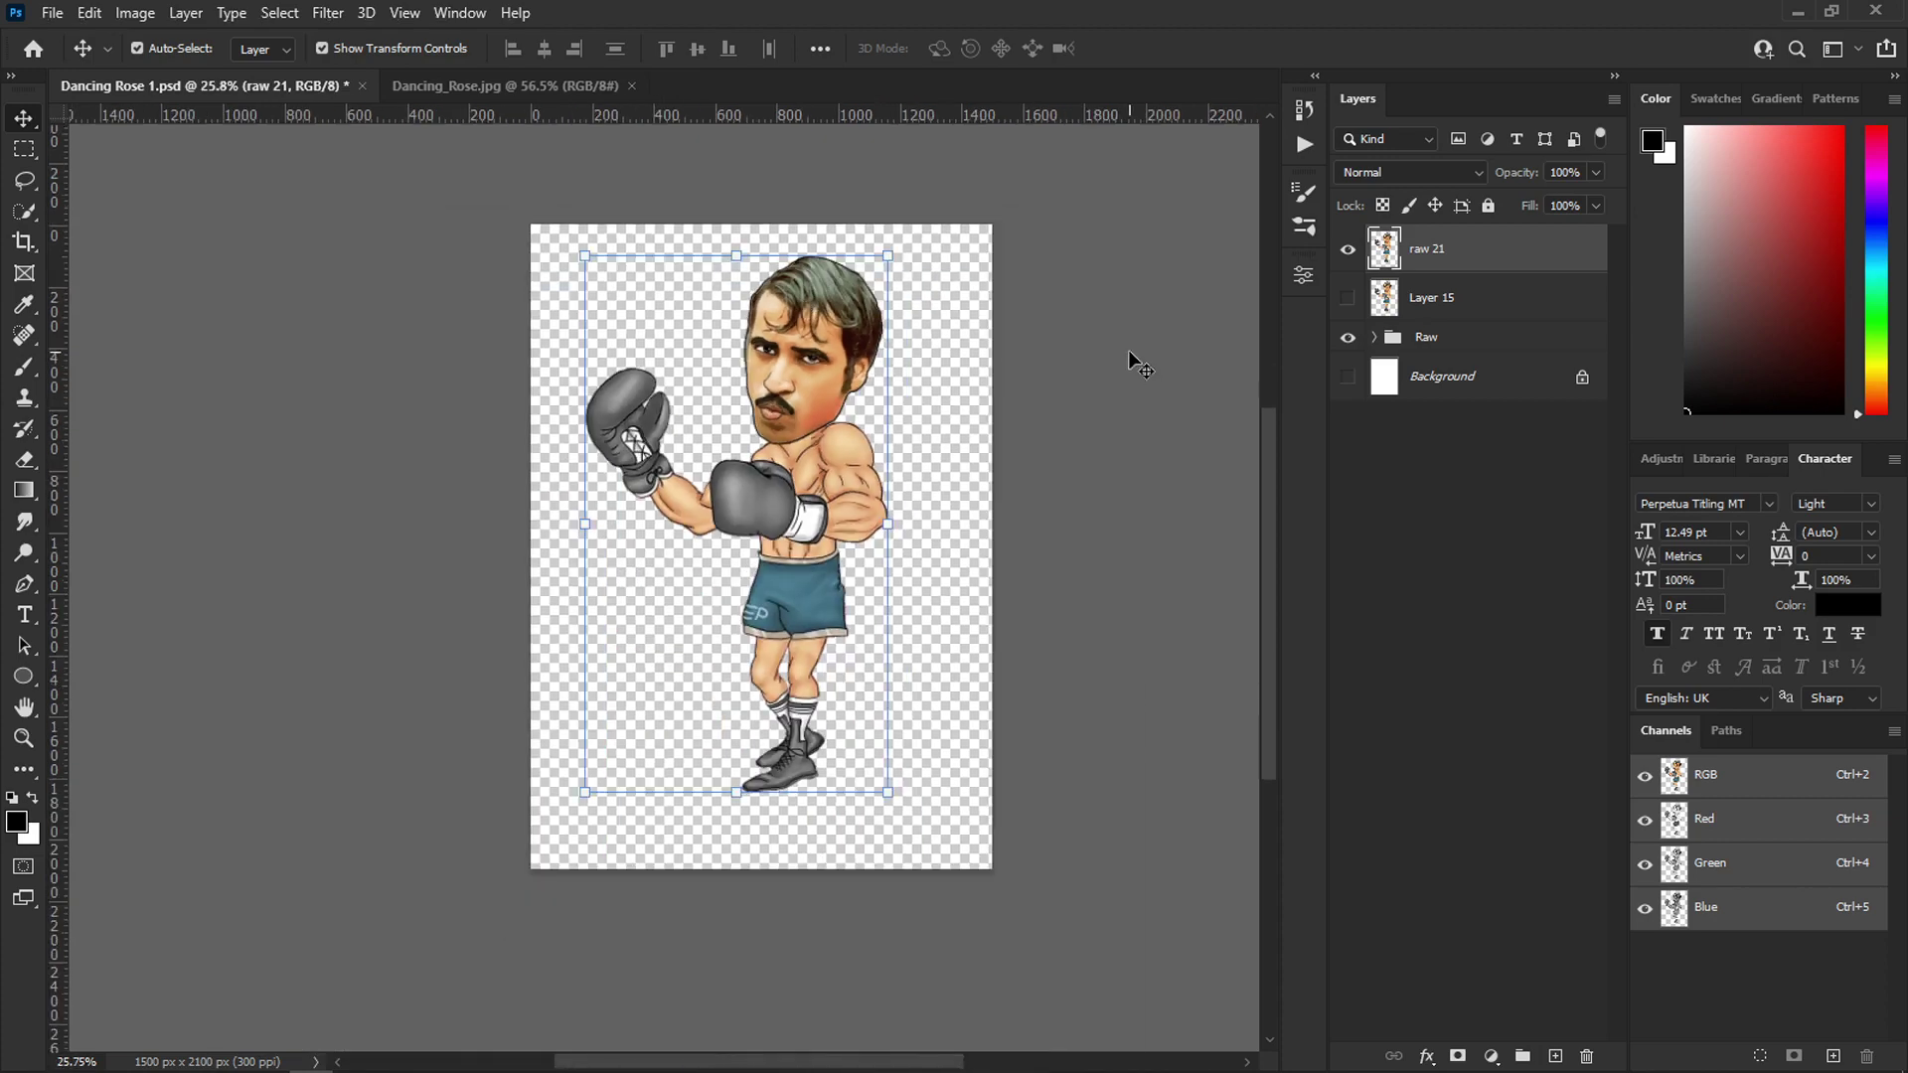
# - Examine the flattened boxer figure on the transparent canvas at several zoom levels
pyautogui.click(1129, 354)
pyautogui.scroll(14, 785, 387)
pyautogui.scroll(-5, 823, 434)
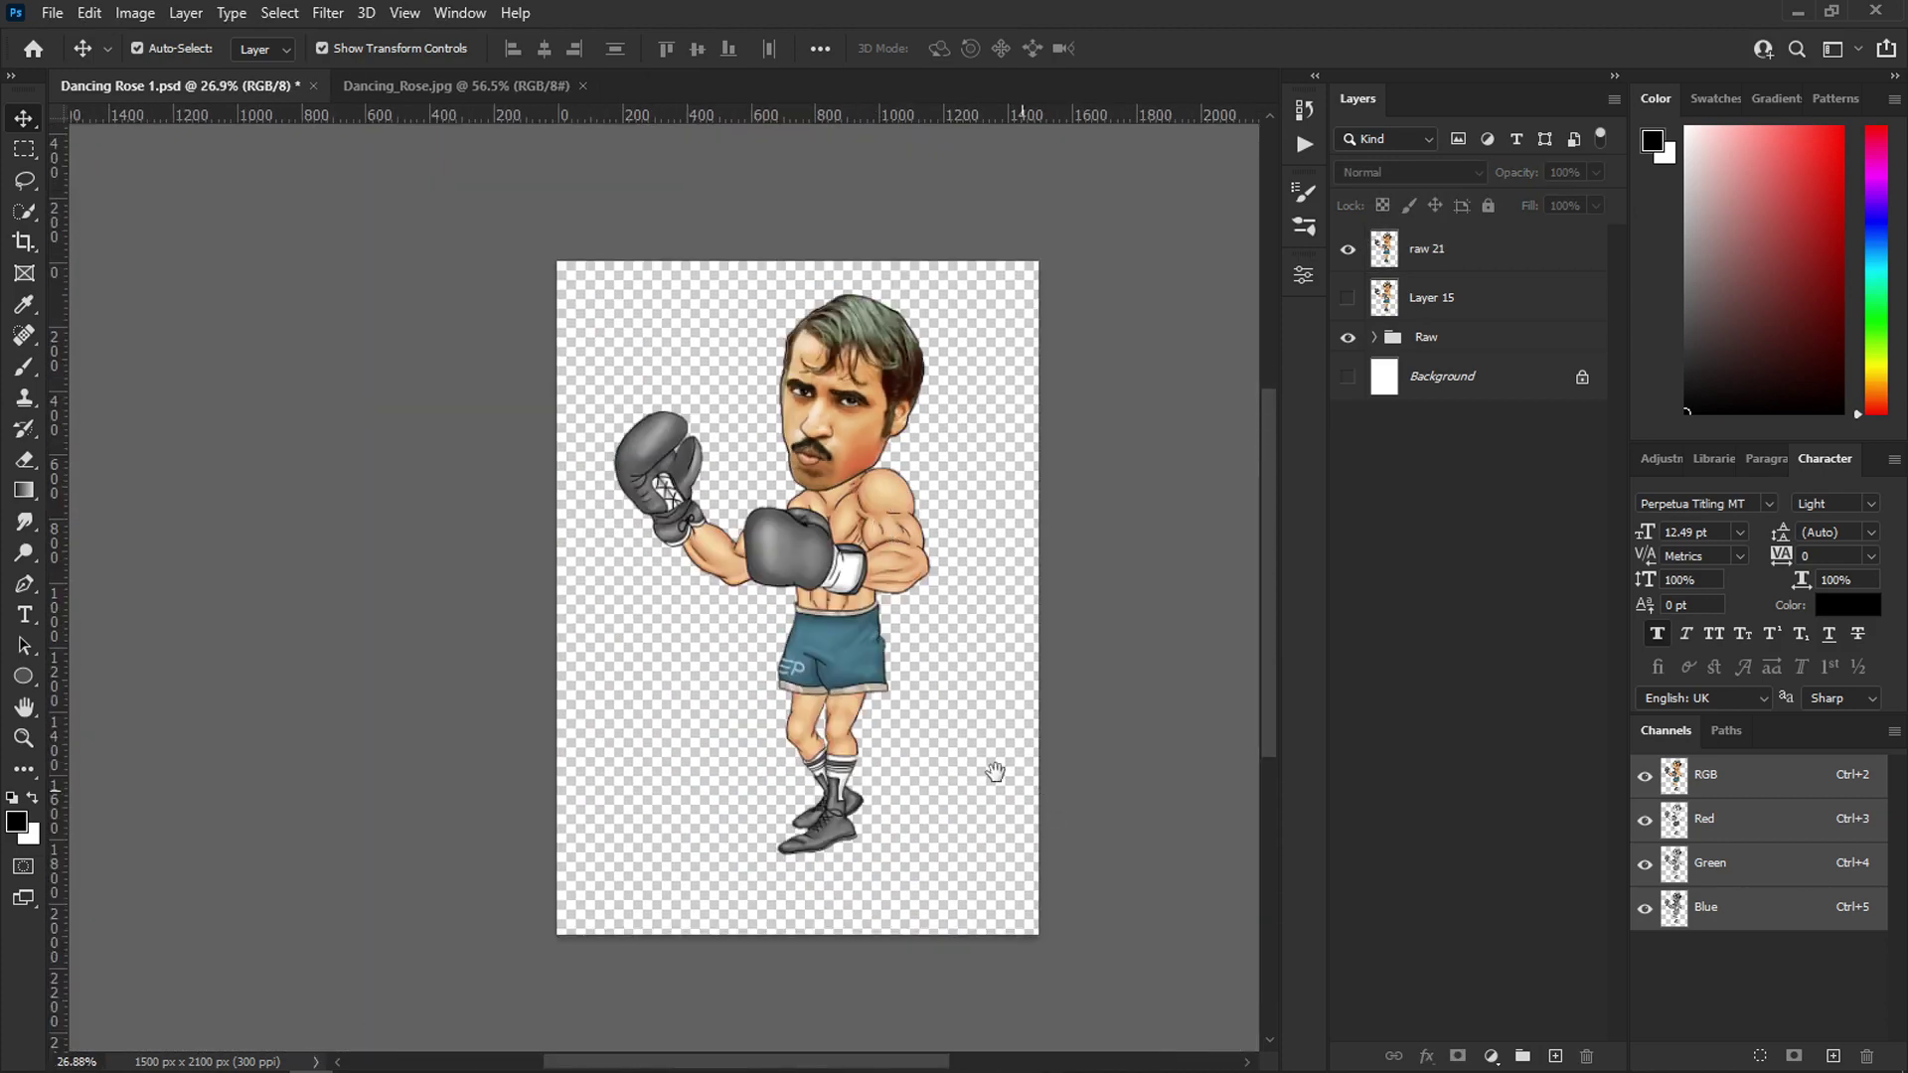
pyautogui.scroll(2, 801, 533)
pyautogui.scroll(-3, 878, 536)
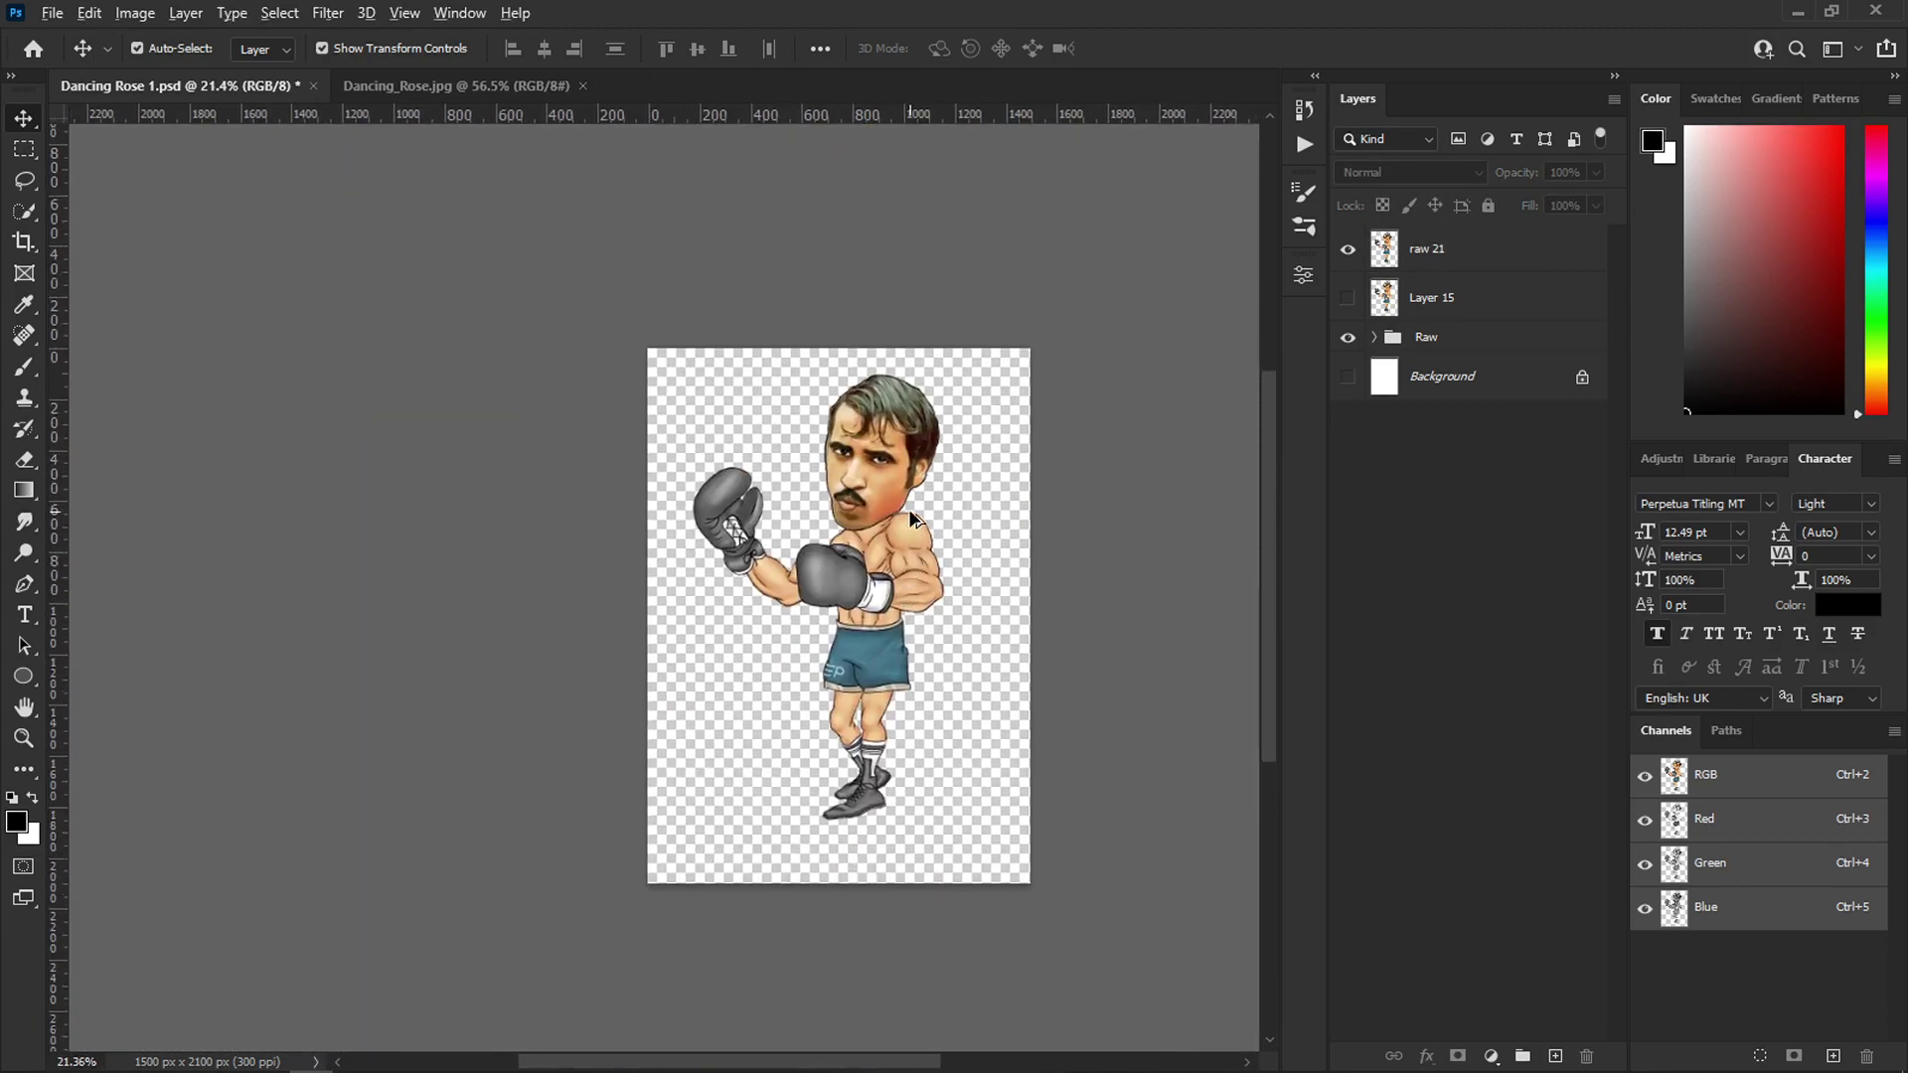
pyautogui.scroll(5, 908, 508)
pyautogui.scroll(-3, 855, 467)
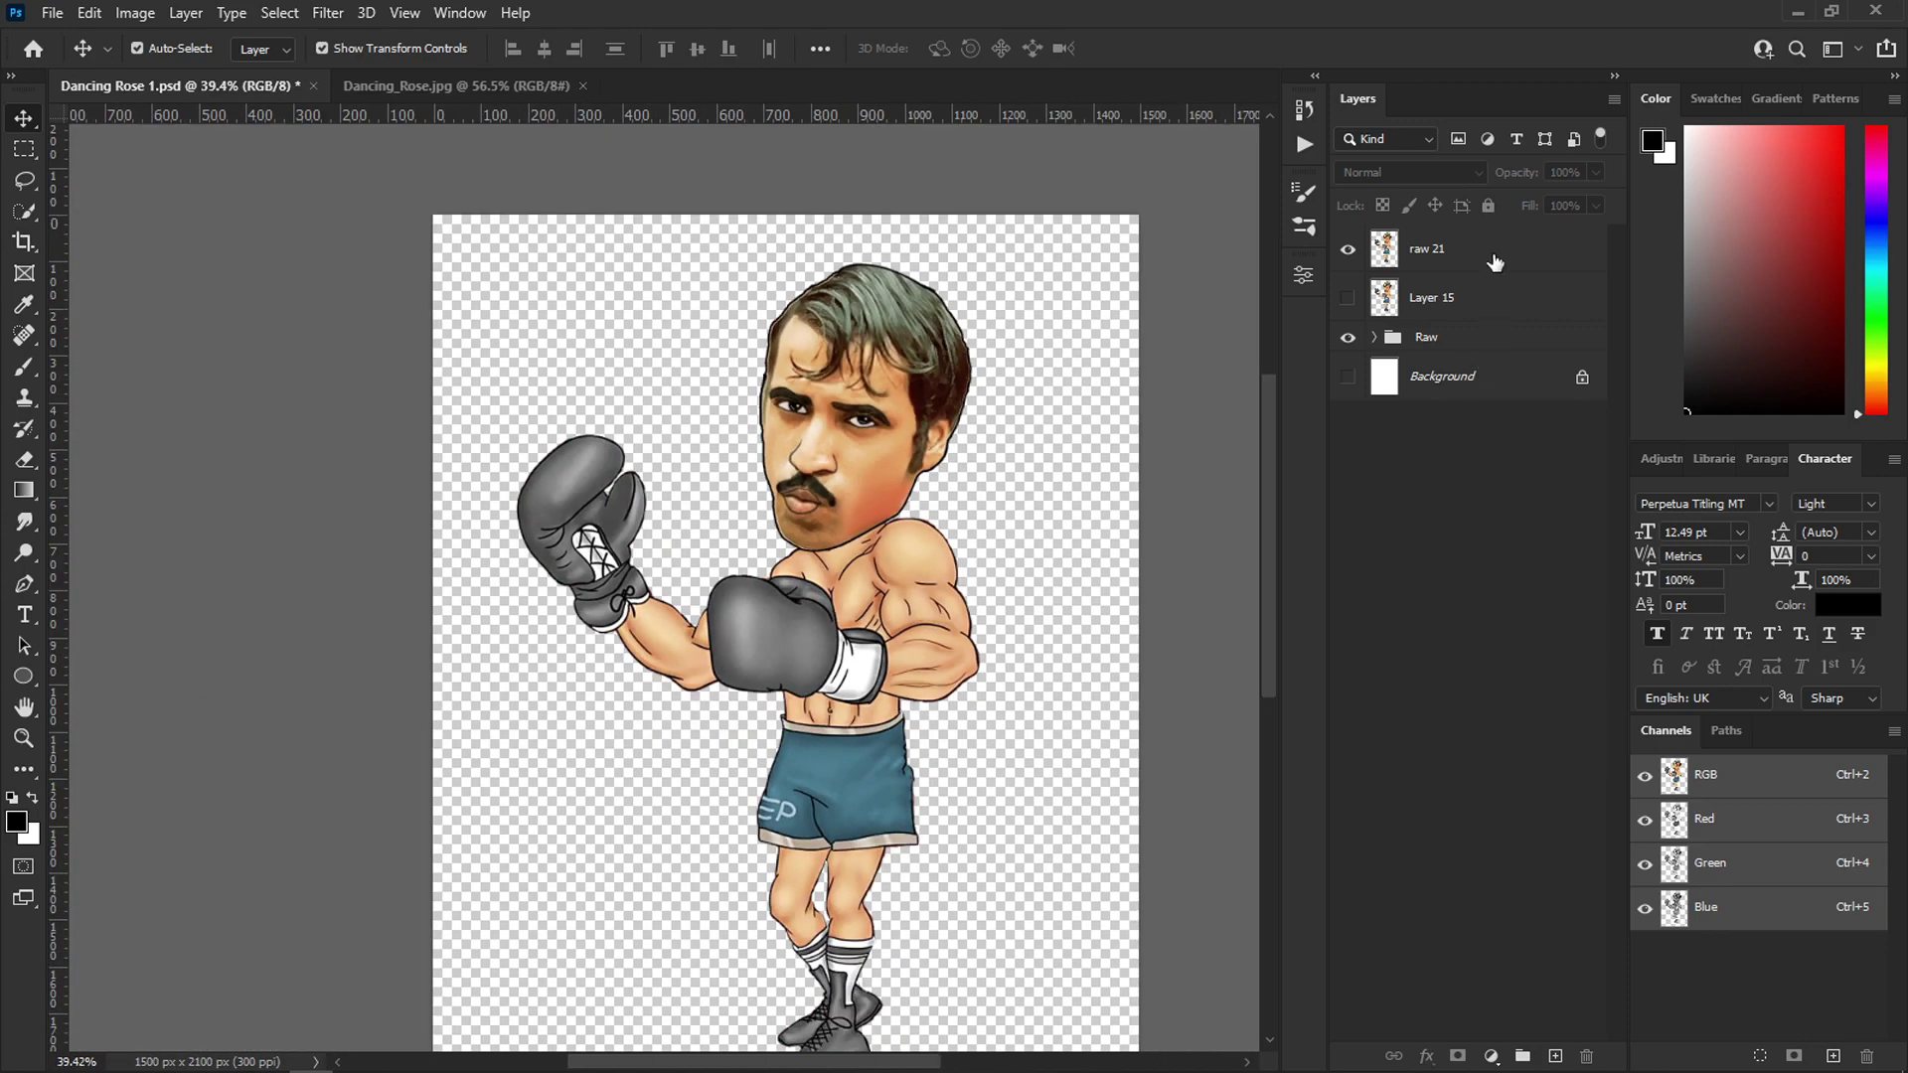
# - Add a Color Balance adjustment above raw 21 with midtones Cyan/Red +11, Magenta/Green -4 and Yellow/Blue +9
pyautogui.click(1490, 260)
pyautogui.click(1492, 1057)
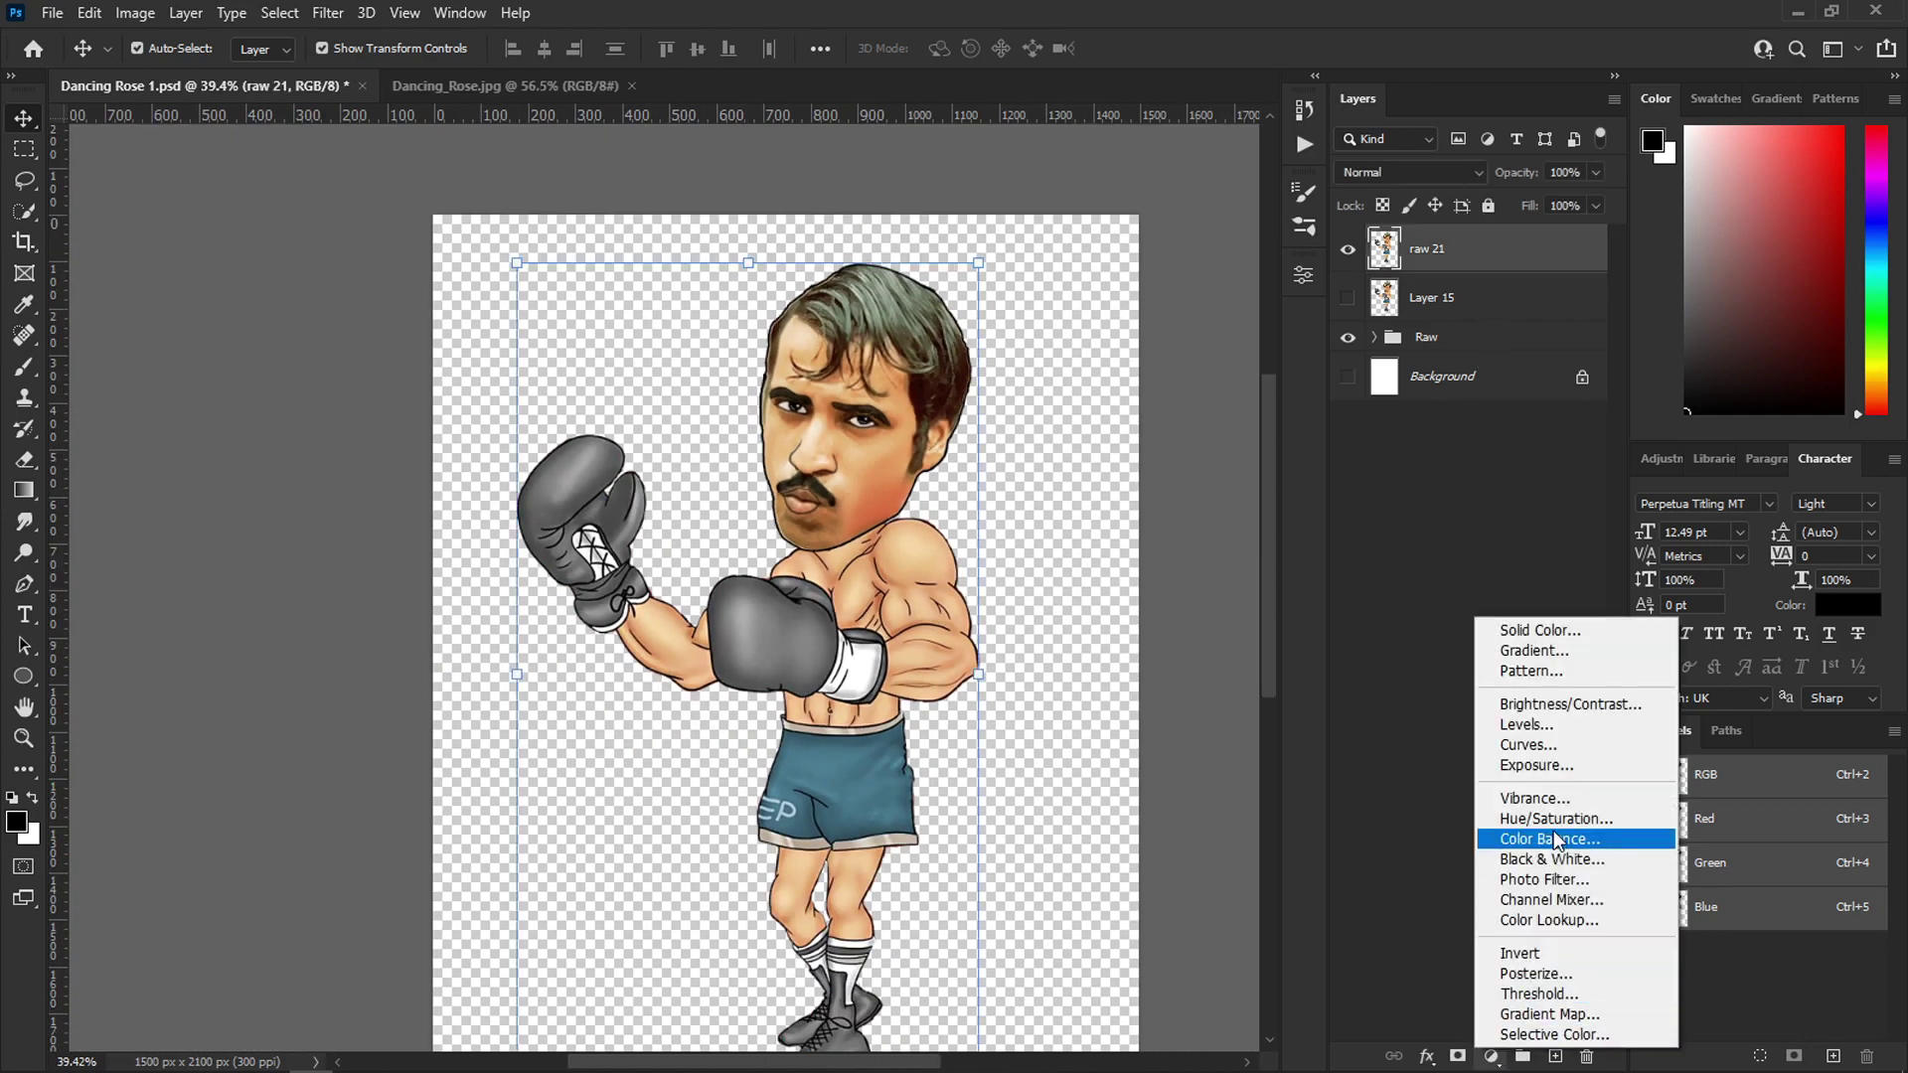
pyautogui.click(1557, 840)
pyautogui.moveTo(1069, 398); pyautogui.dragTo(1079, 473)
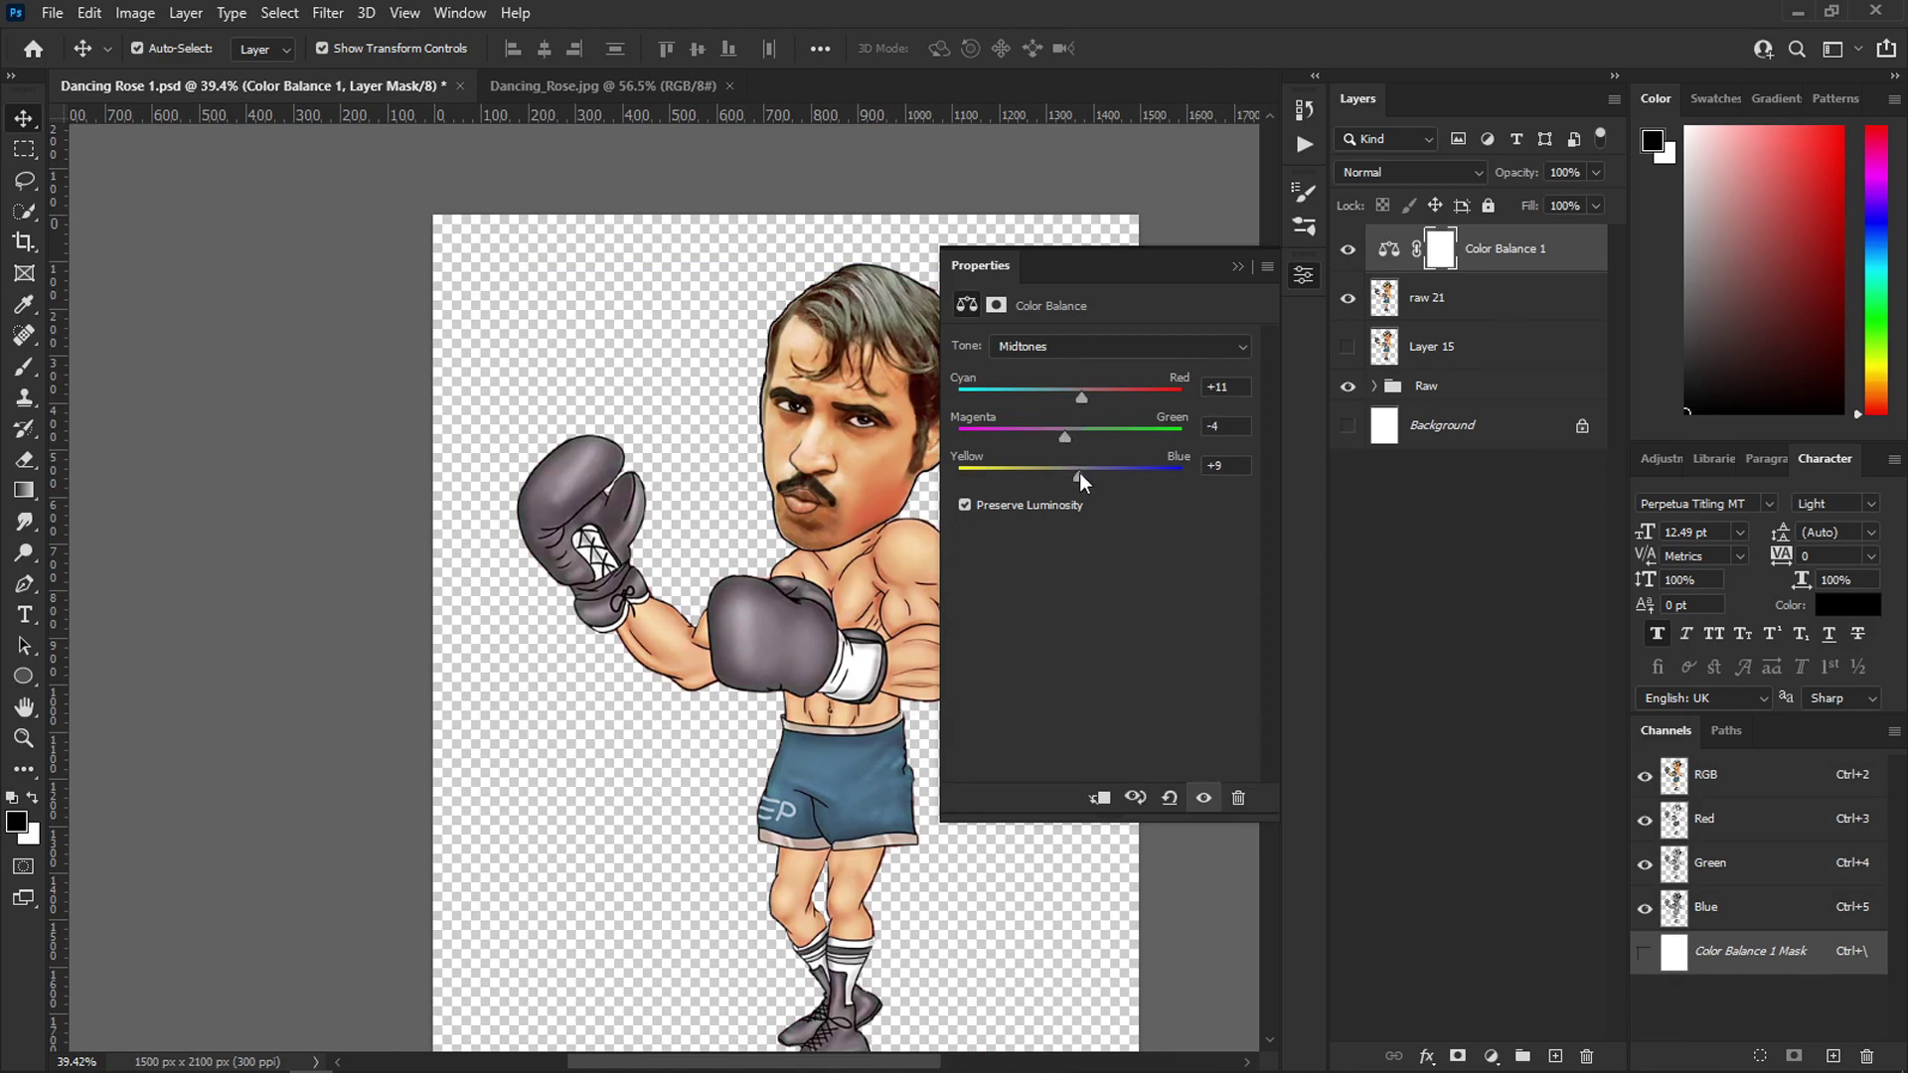
pyautogui.click(1237, 266)
pyautogui.scroll(6, 859, 437)
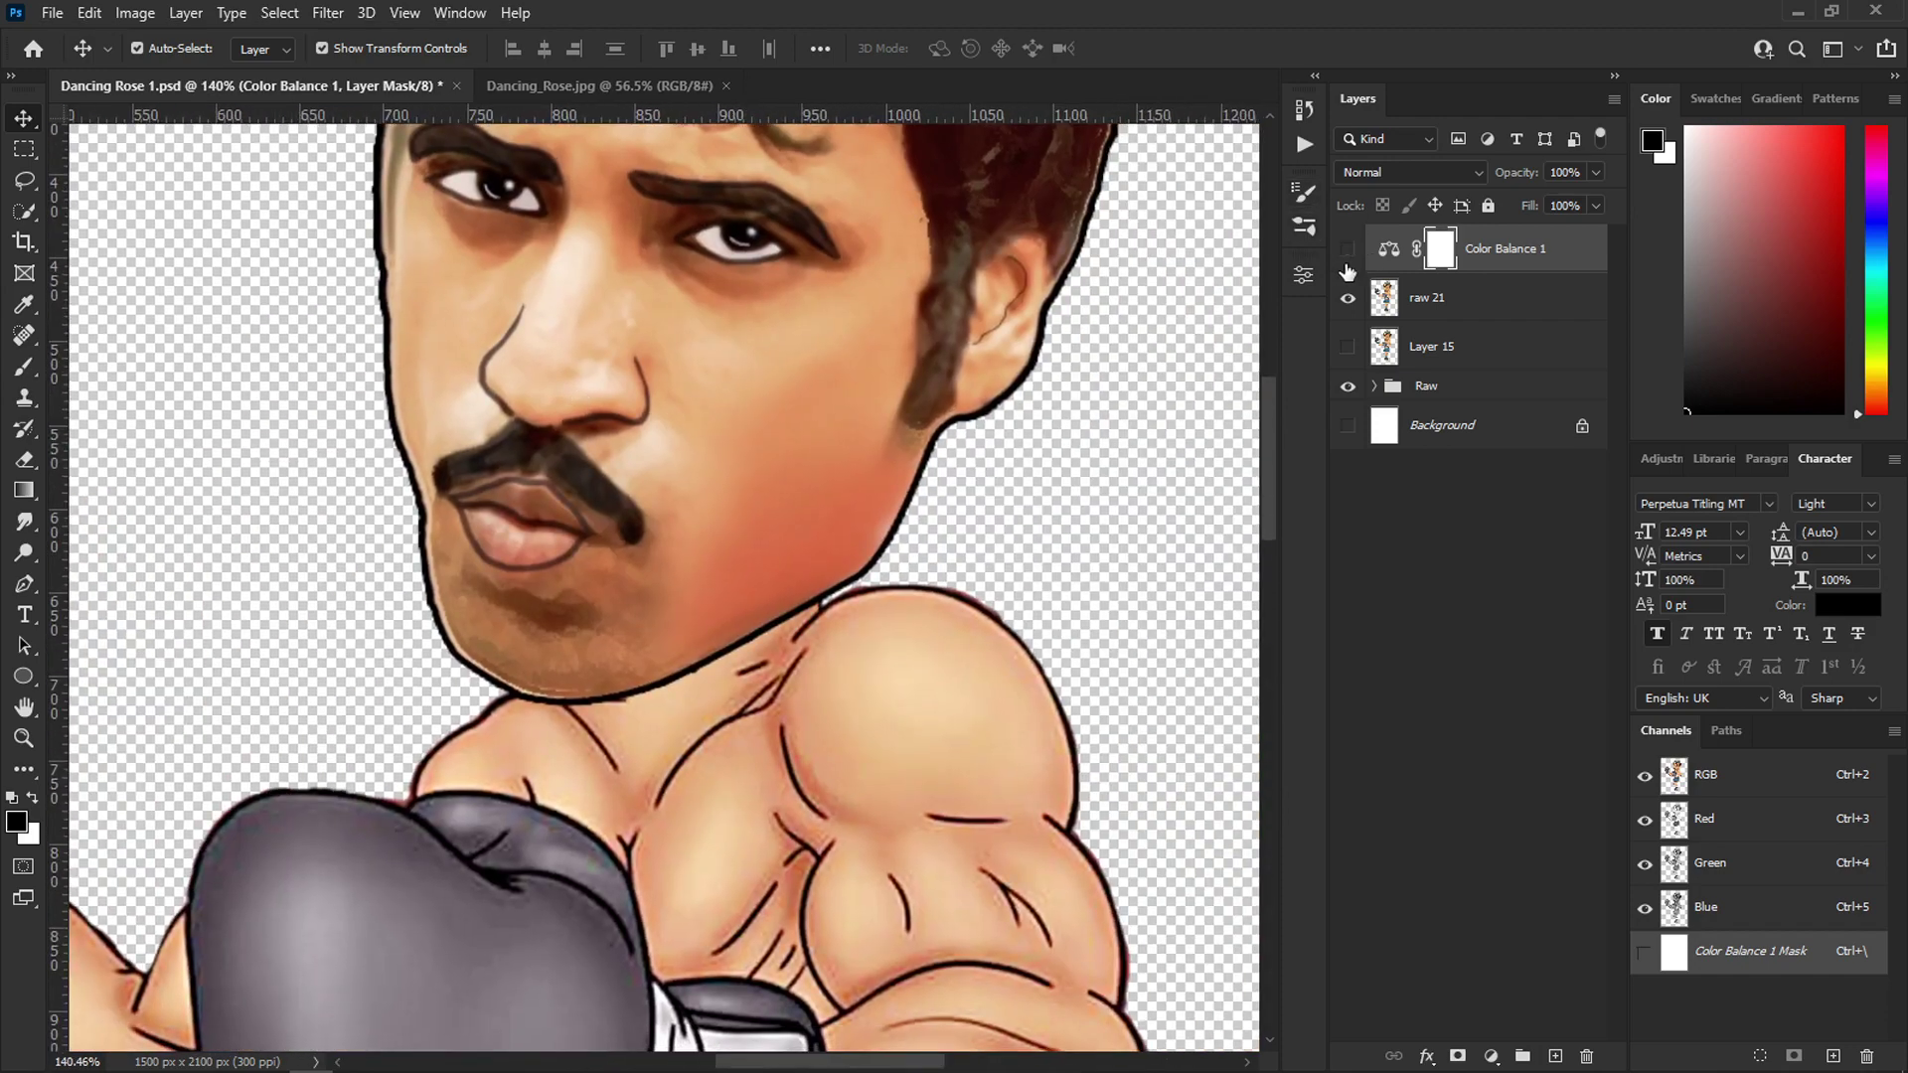
pyautogui.hotkey('ctrl', '0')
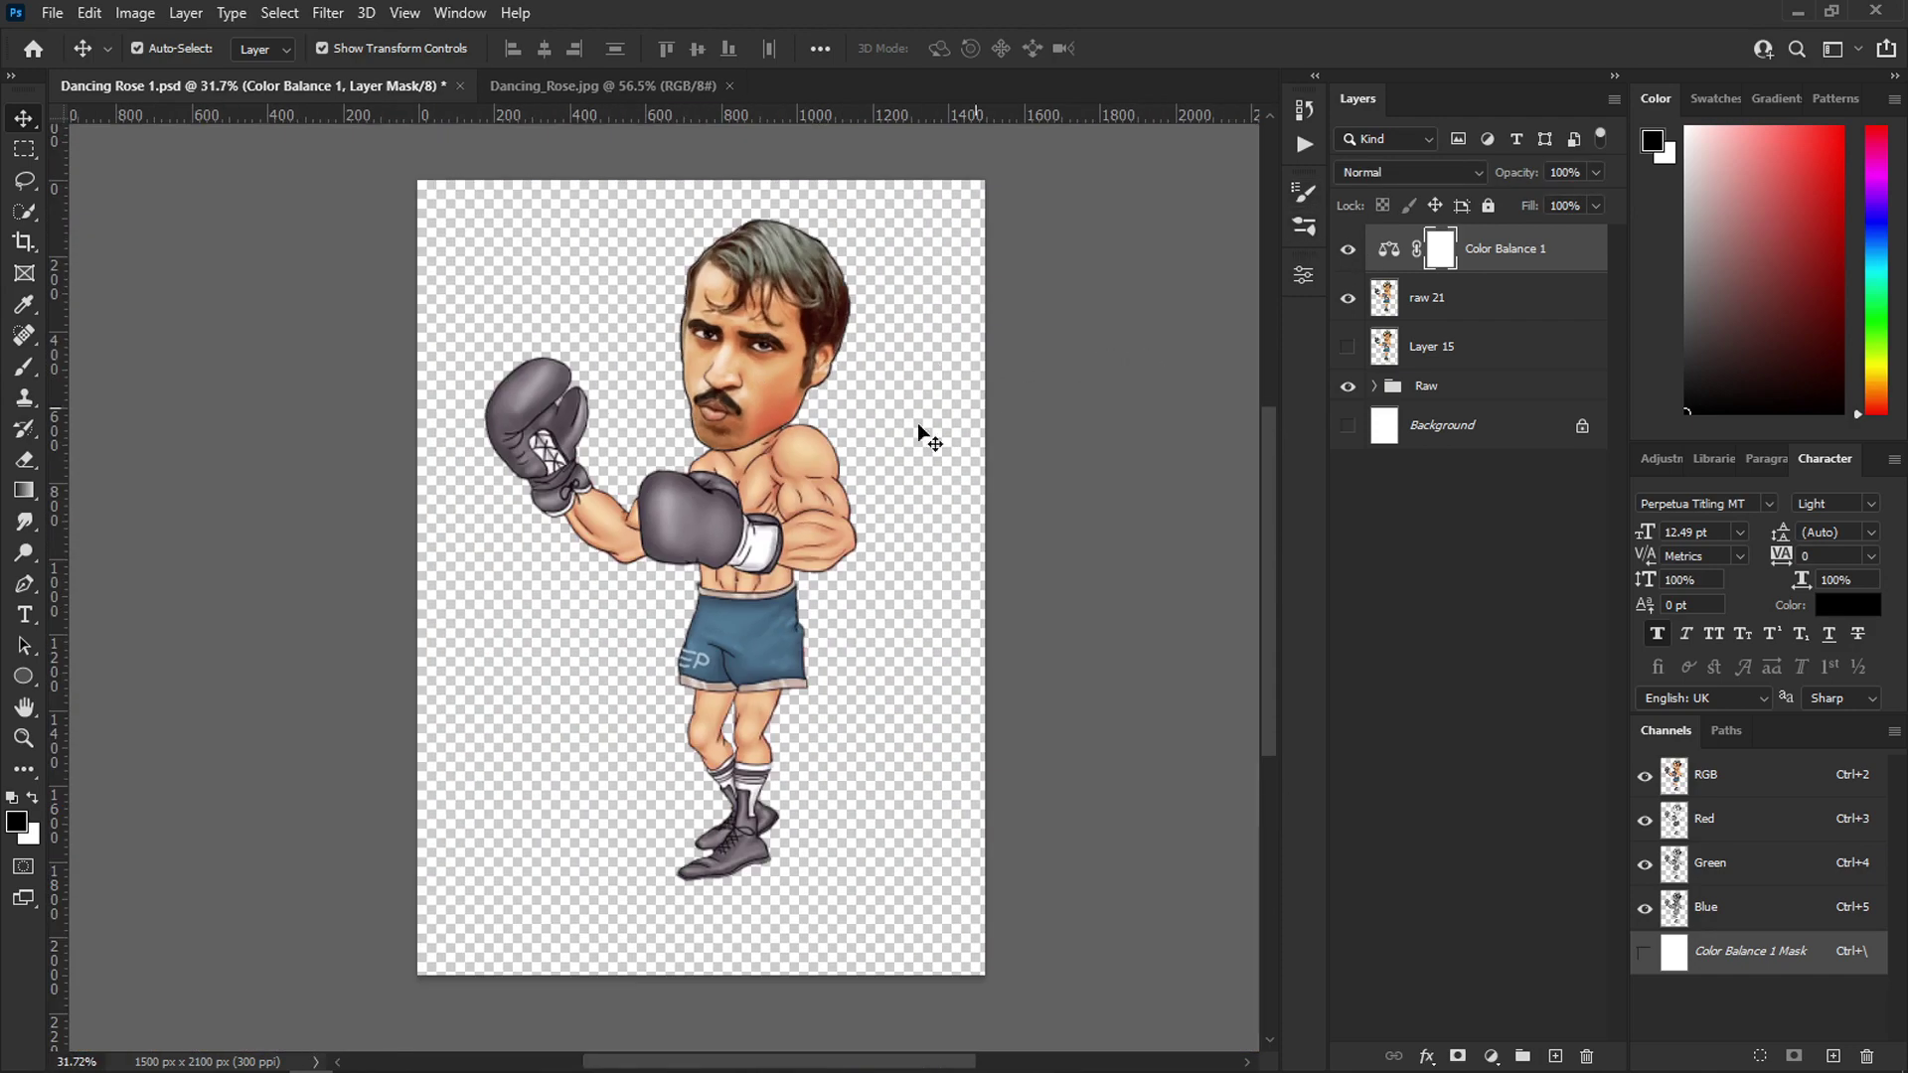
# - Merge the Color Balance 1 adjustment with the raw 21 layer
pyautogui.scroll(5, 898, 342)
pyautogui.keyDown('ctrl'); pyautogui.click(1470, 296); pyautogui.keyUp('ctrl')
pyautogui.rightClick(1476, 296)
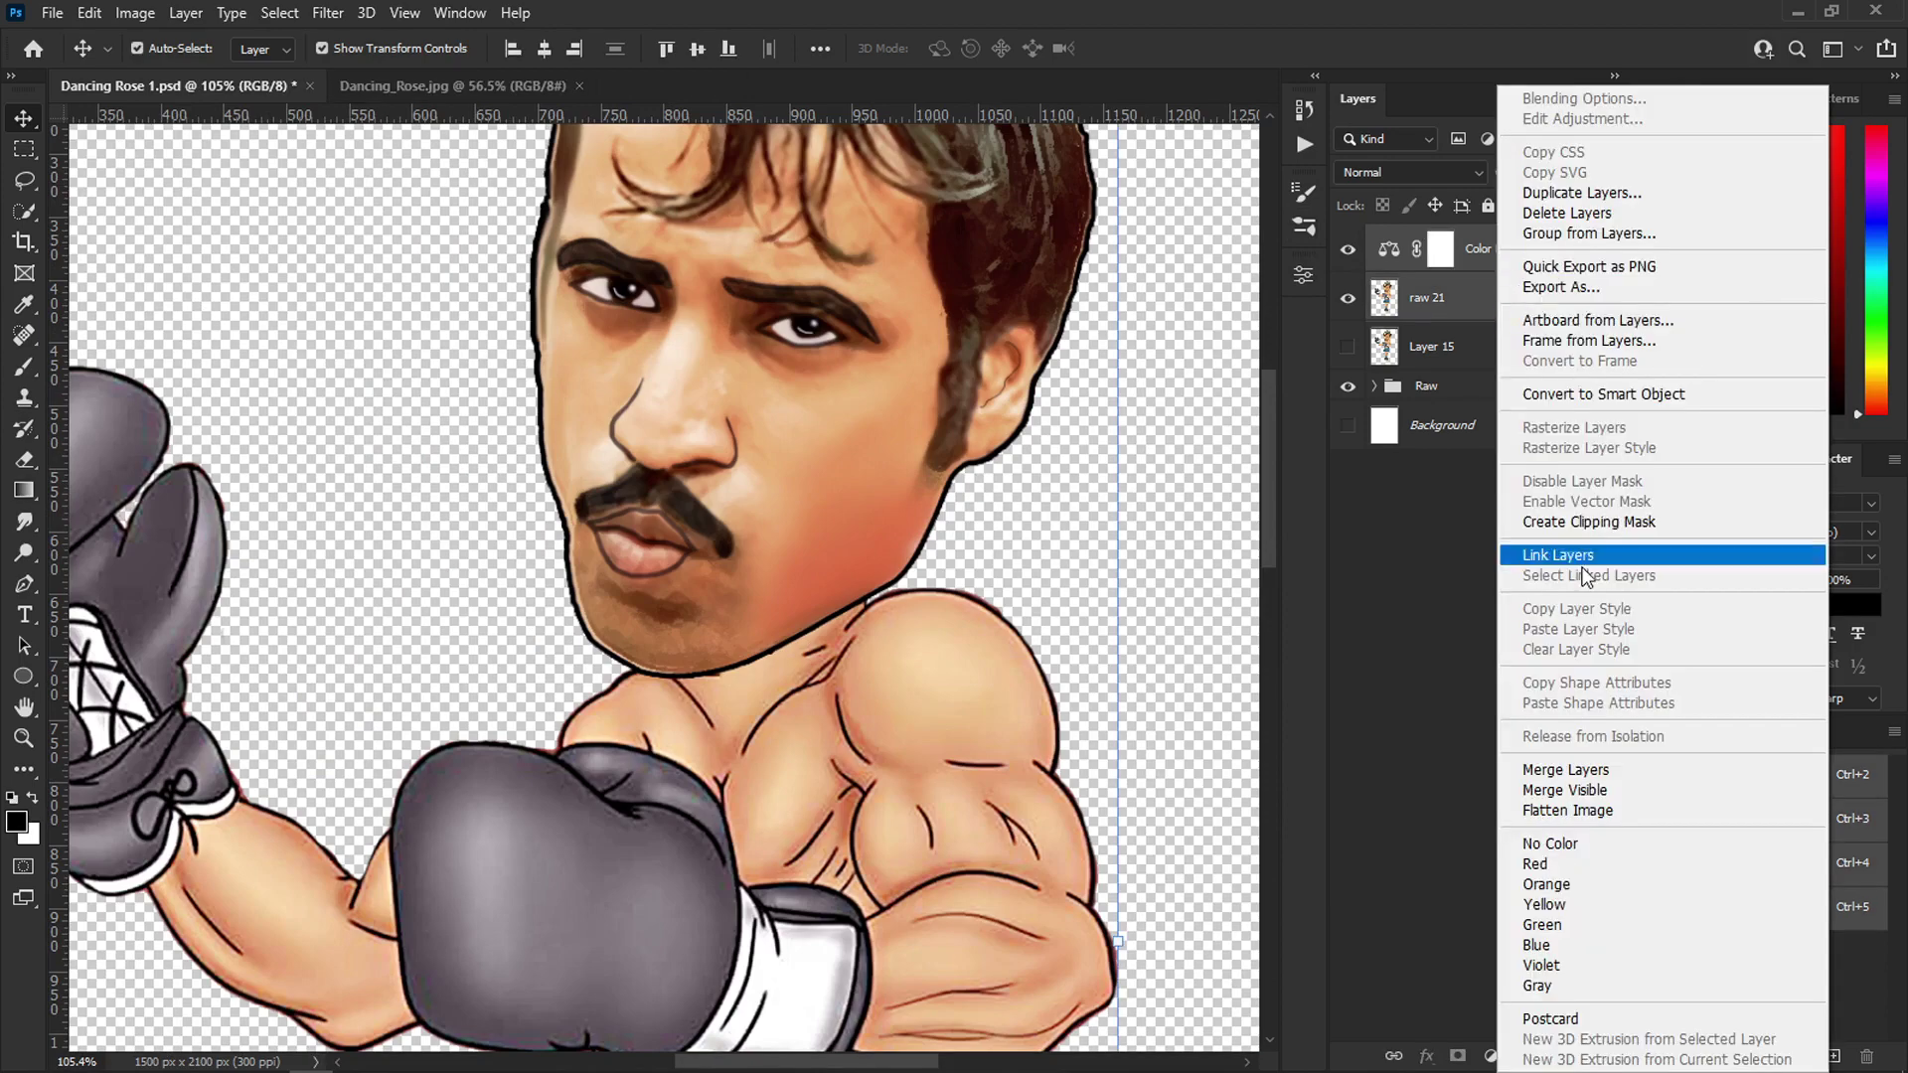
pyautogui.click(1568, 770)
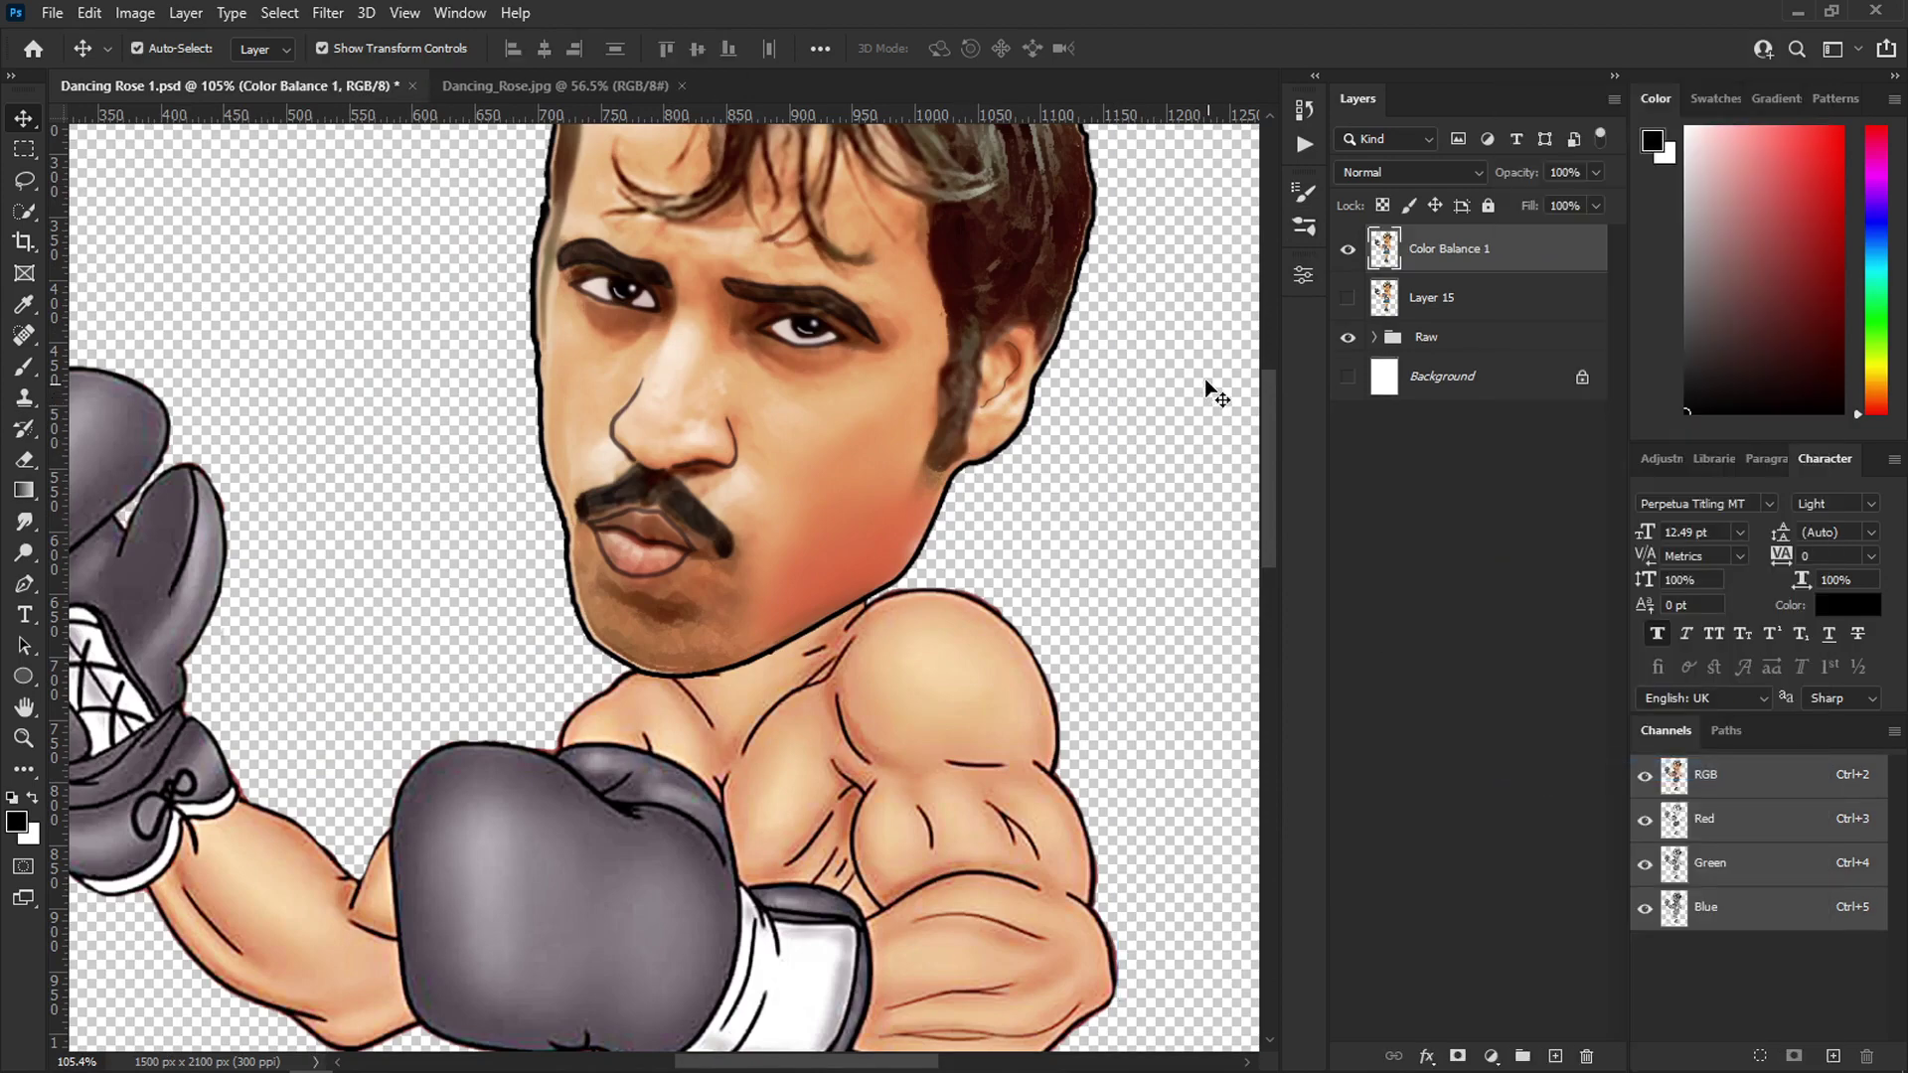
# - Rename the merged, colour-balanced boxer layer as s
pyautogui.click(1205, 382)
pyautogui.scroll(-6, 1010, 388)
pyautogui.moveTo(979, 274); pyautogui.dragTo(963, 362)
pyautogui.scroll(3, 930, 522)
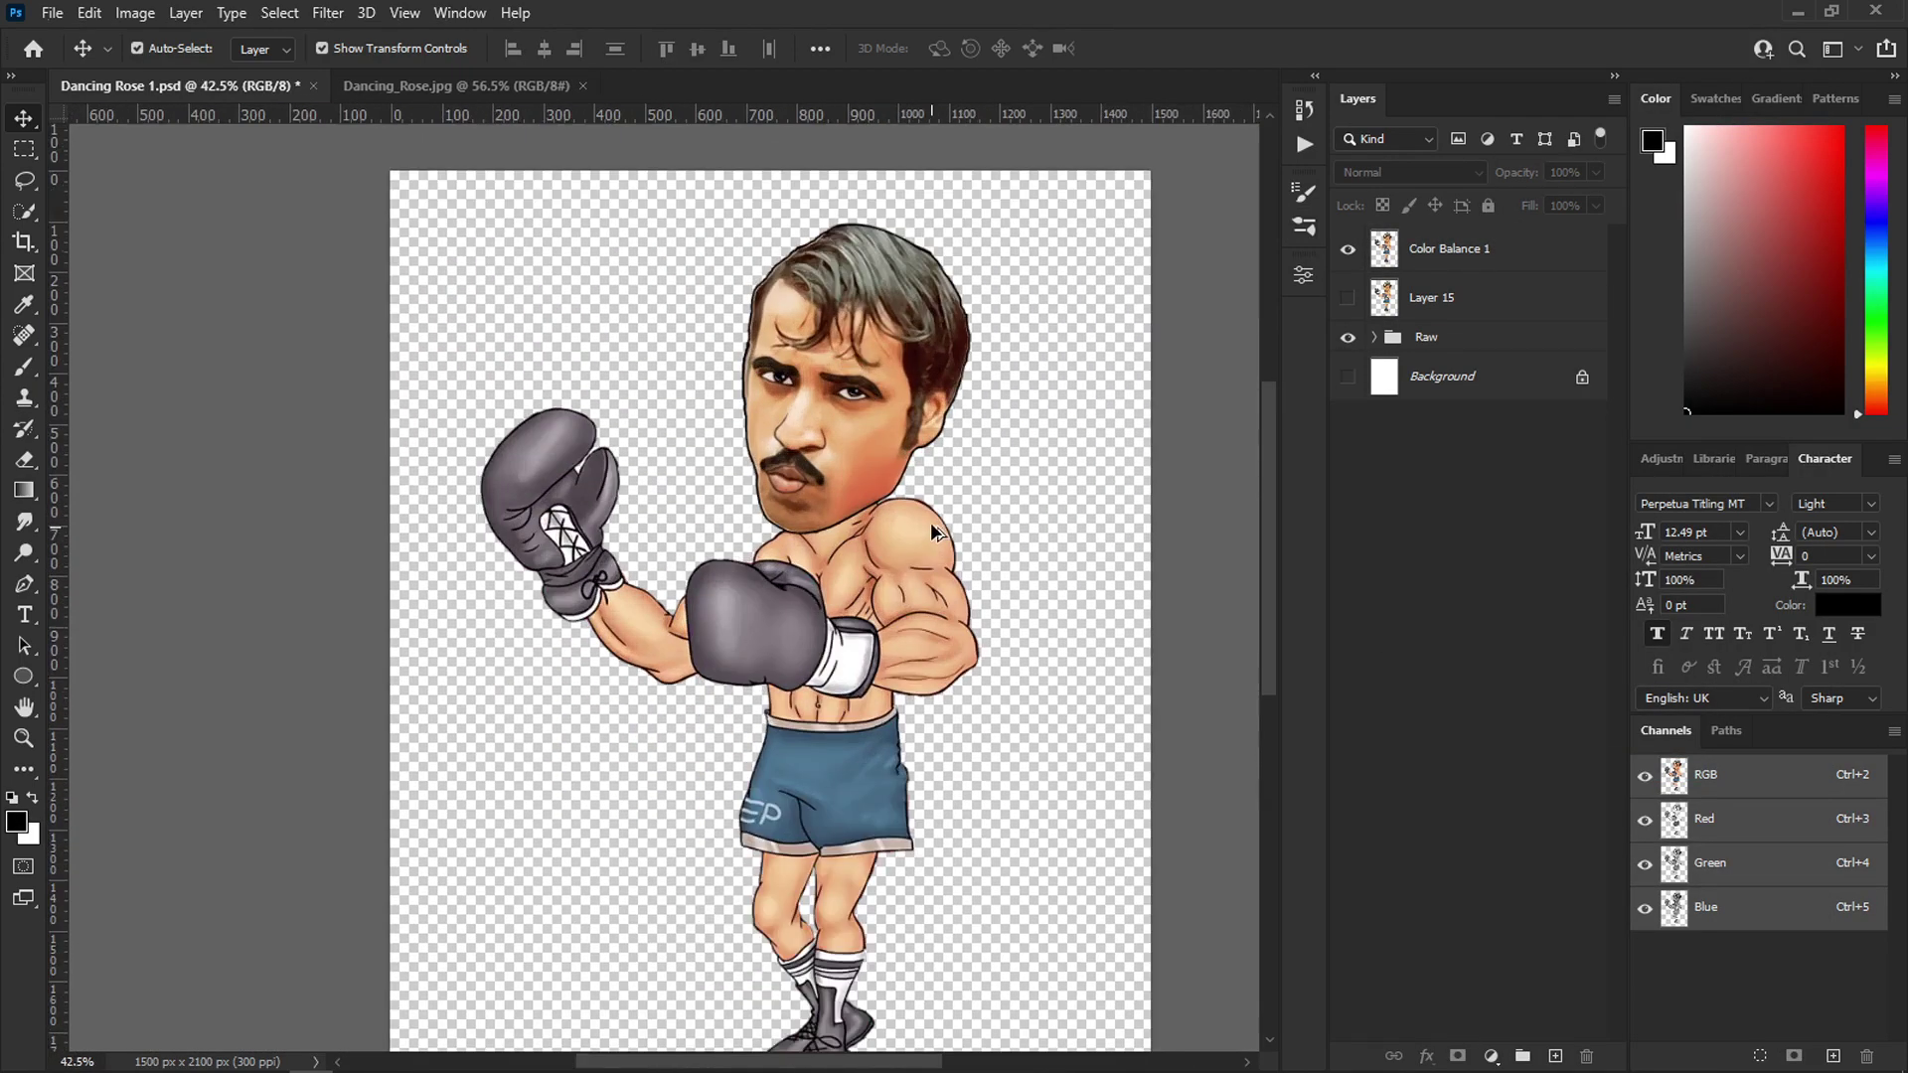
pyautogui.scroll(3, 930, 522)
pyautogui.doubleClick(1451, 260)
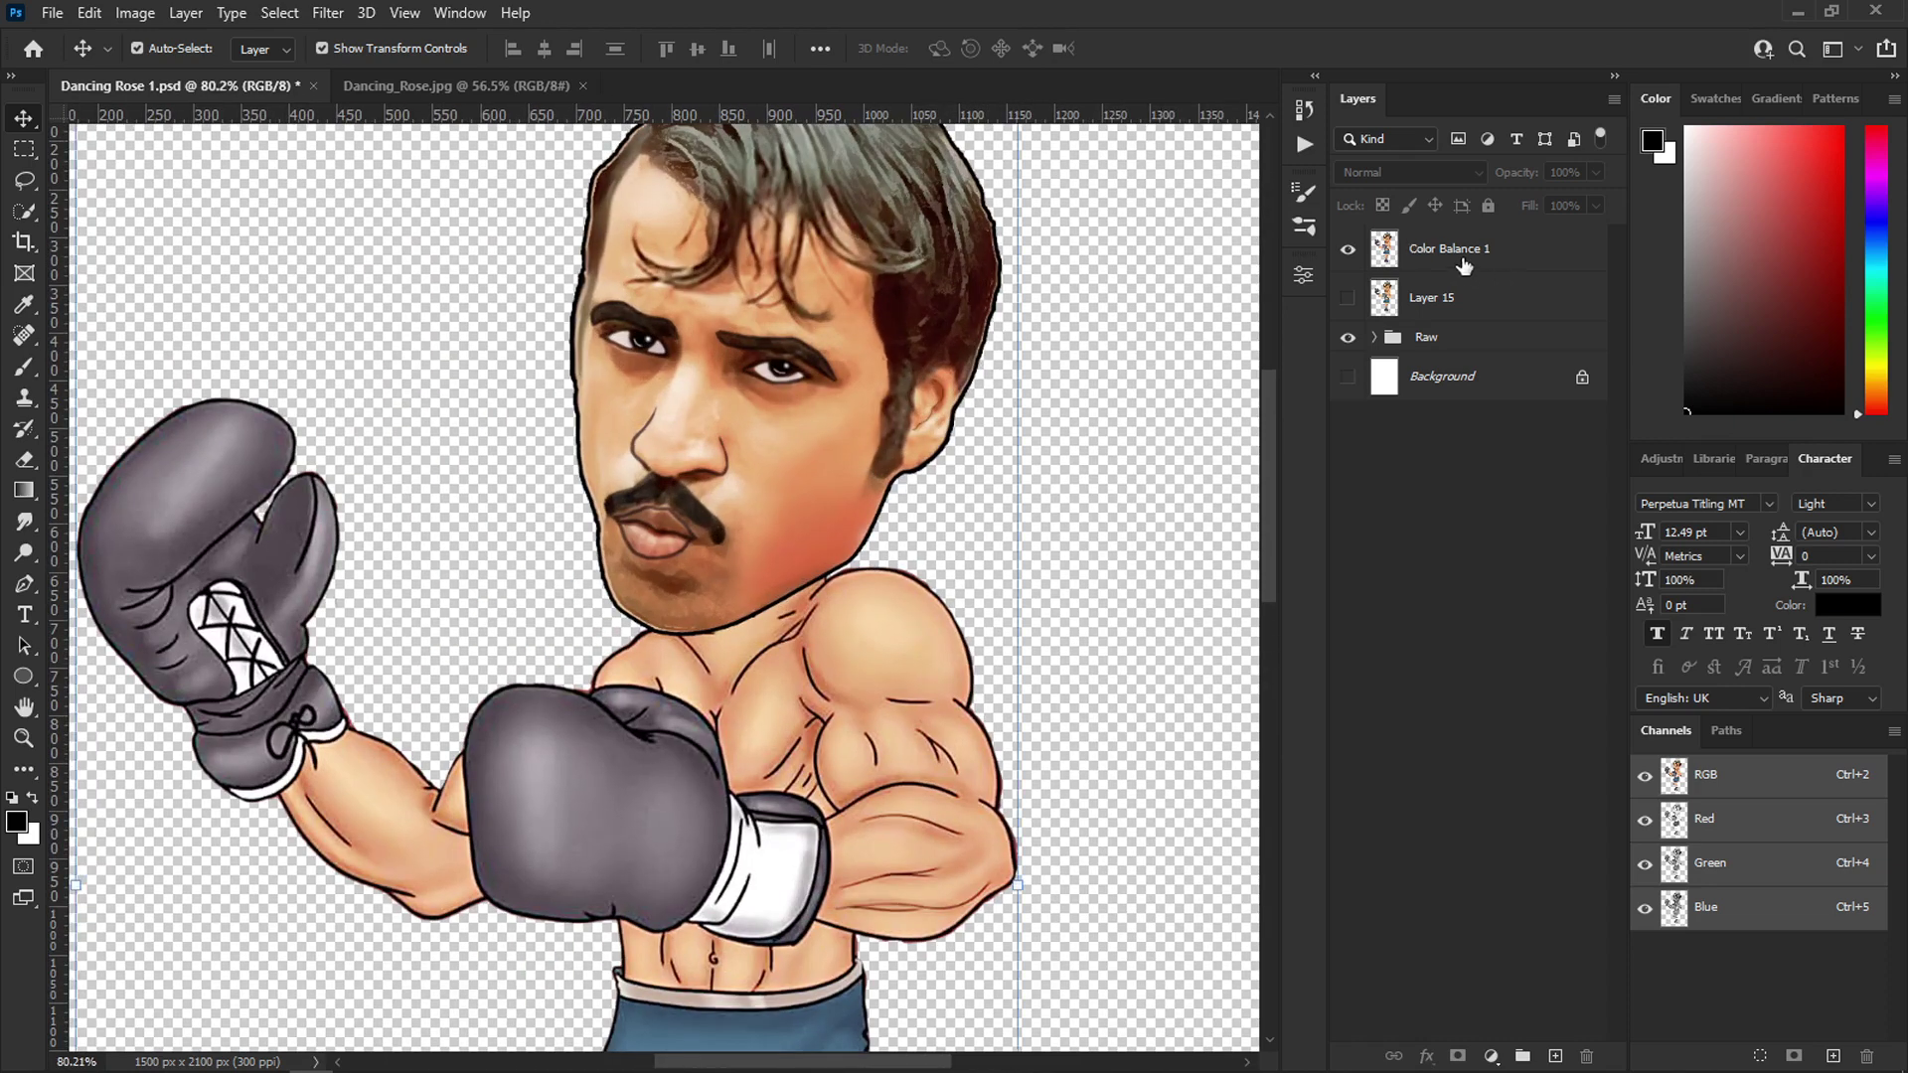
pyautogui.write('s')
pyautogui.press('Return')
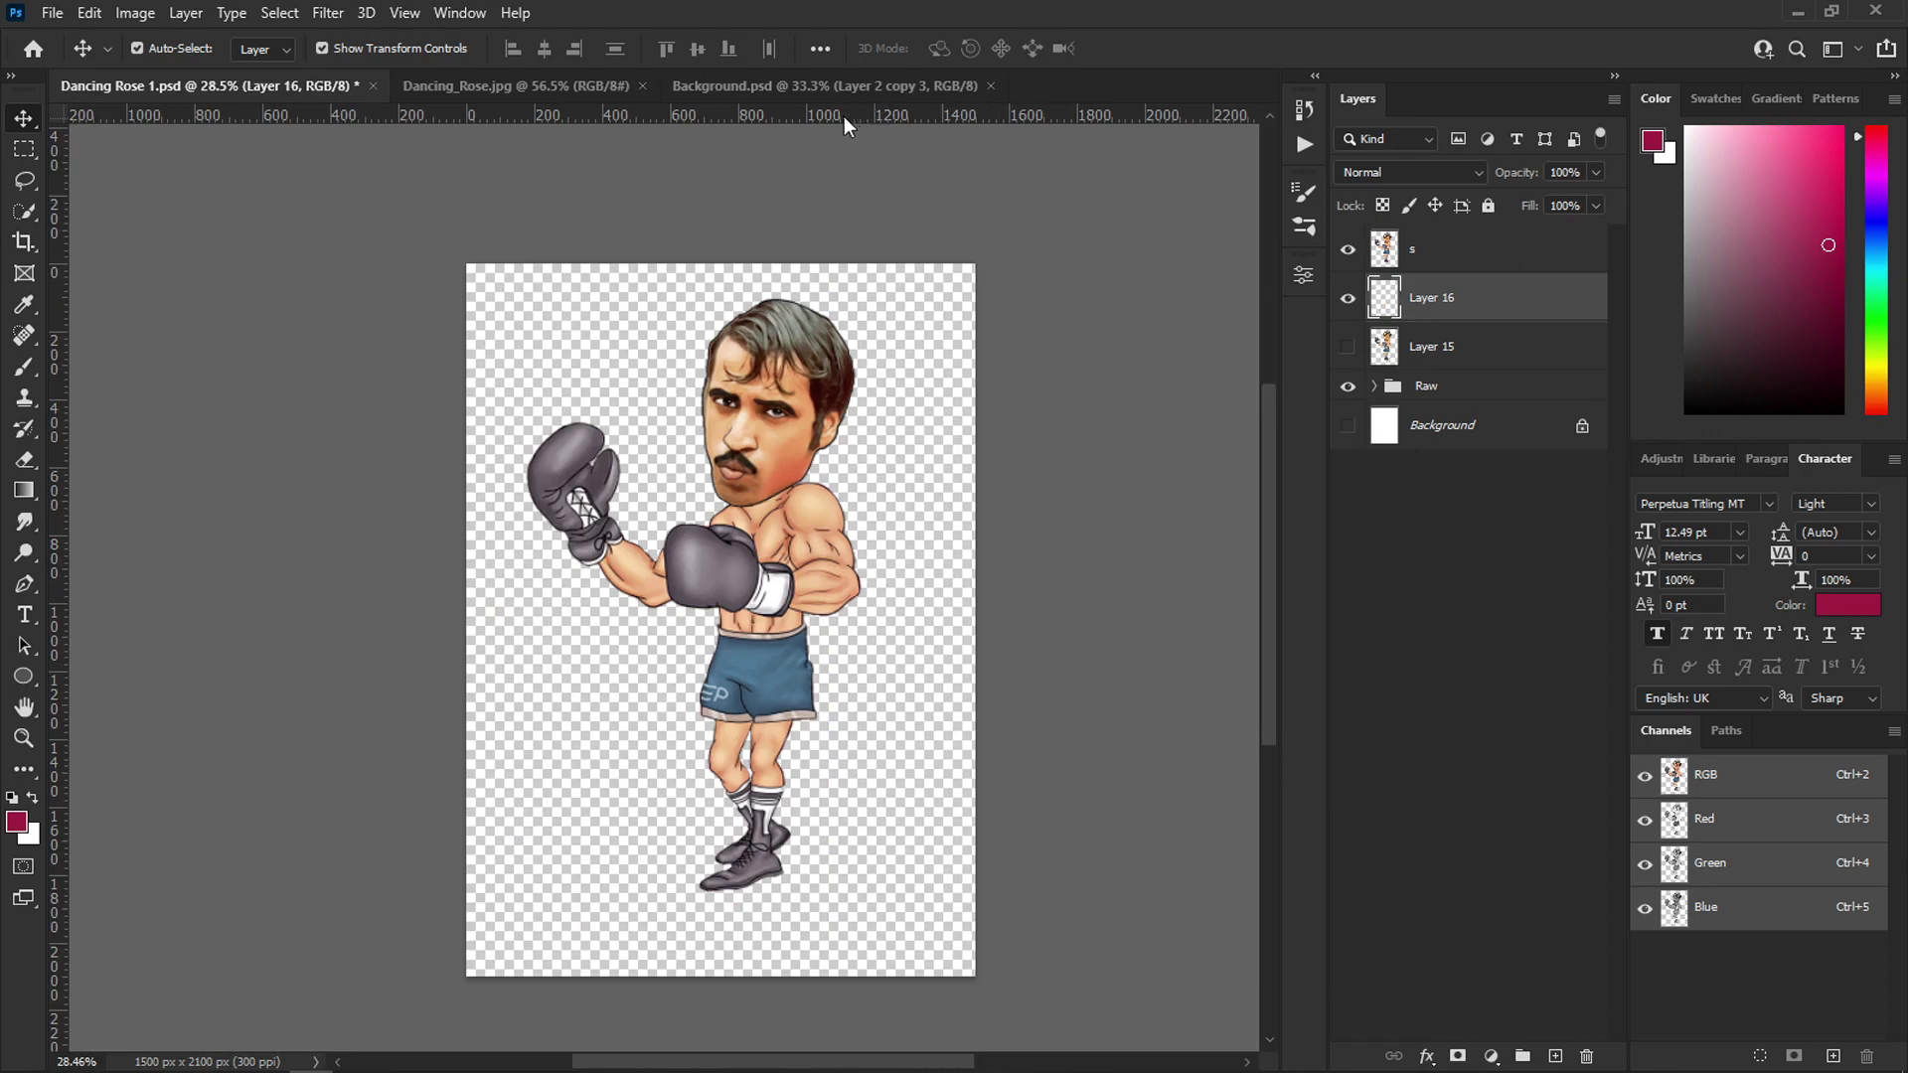
# - Copy the orange-purple gradient layer from Background.psd into Dancing Rose 1.psd, placing it directly below layer s
pyautogui.click(833, 88)
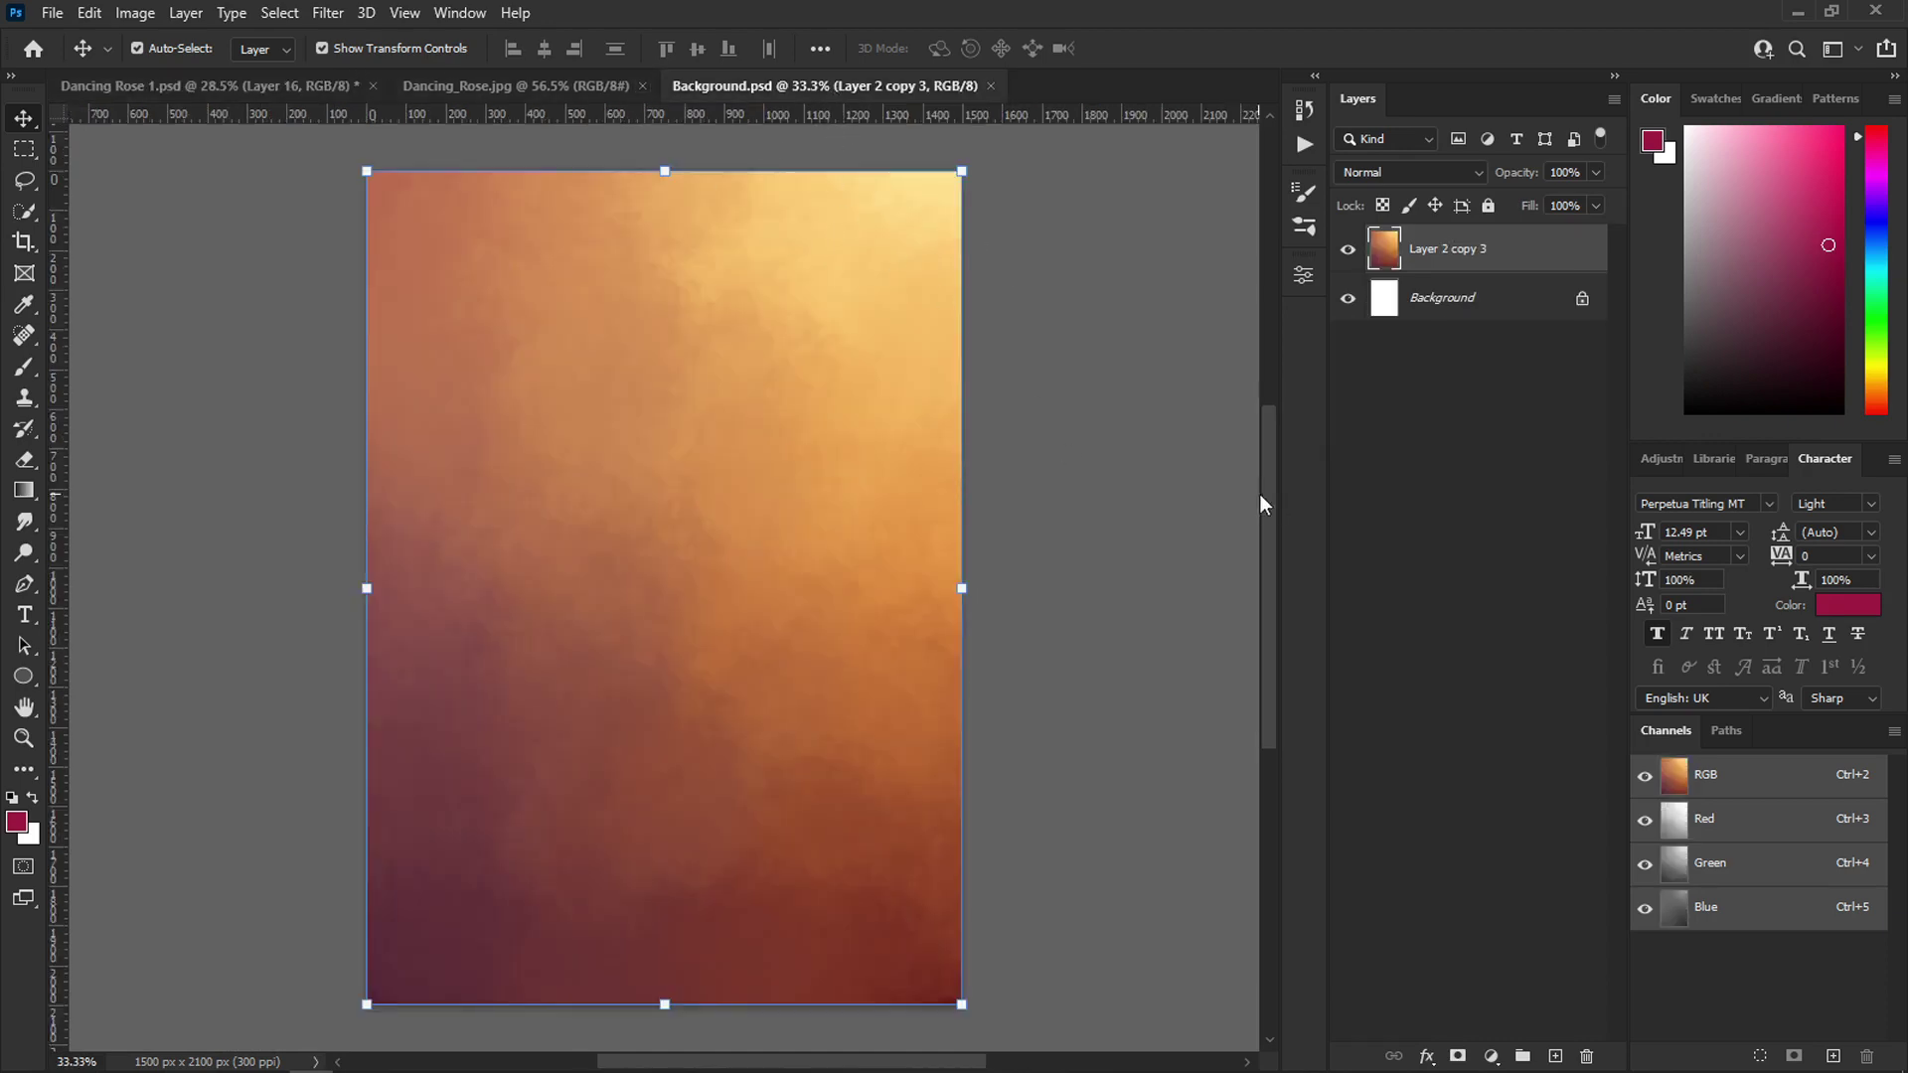
pyautogui.click(1142, 461)
pyautogui.press('x')
pyautogui.scroll(5, 681, 503)
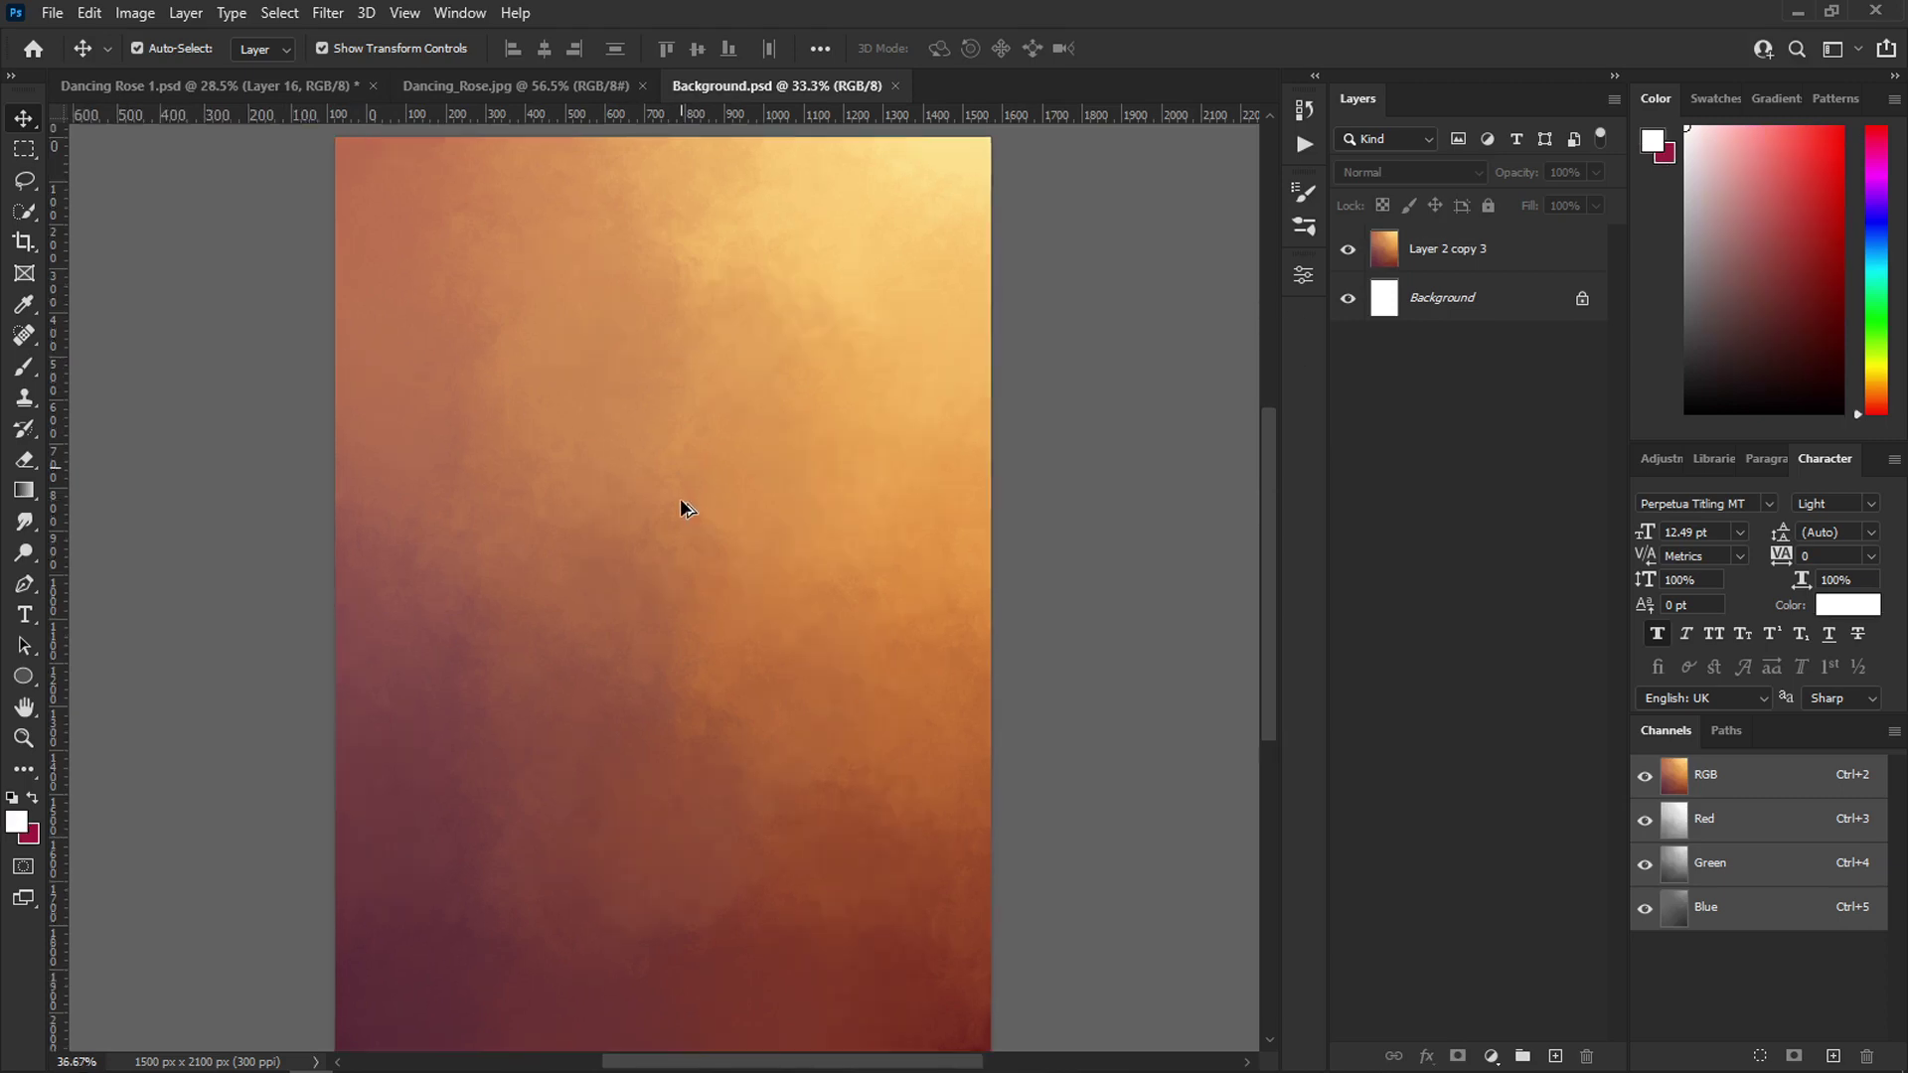
pyautogui.scroll(-3, 676, 429)
pyautogui.scroll(-3, 712, 426)
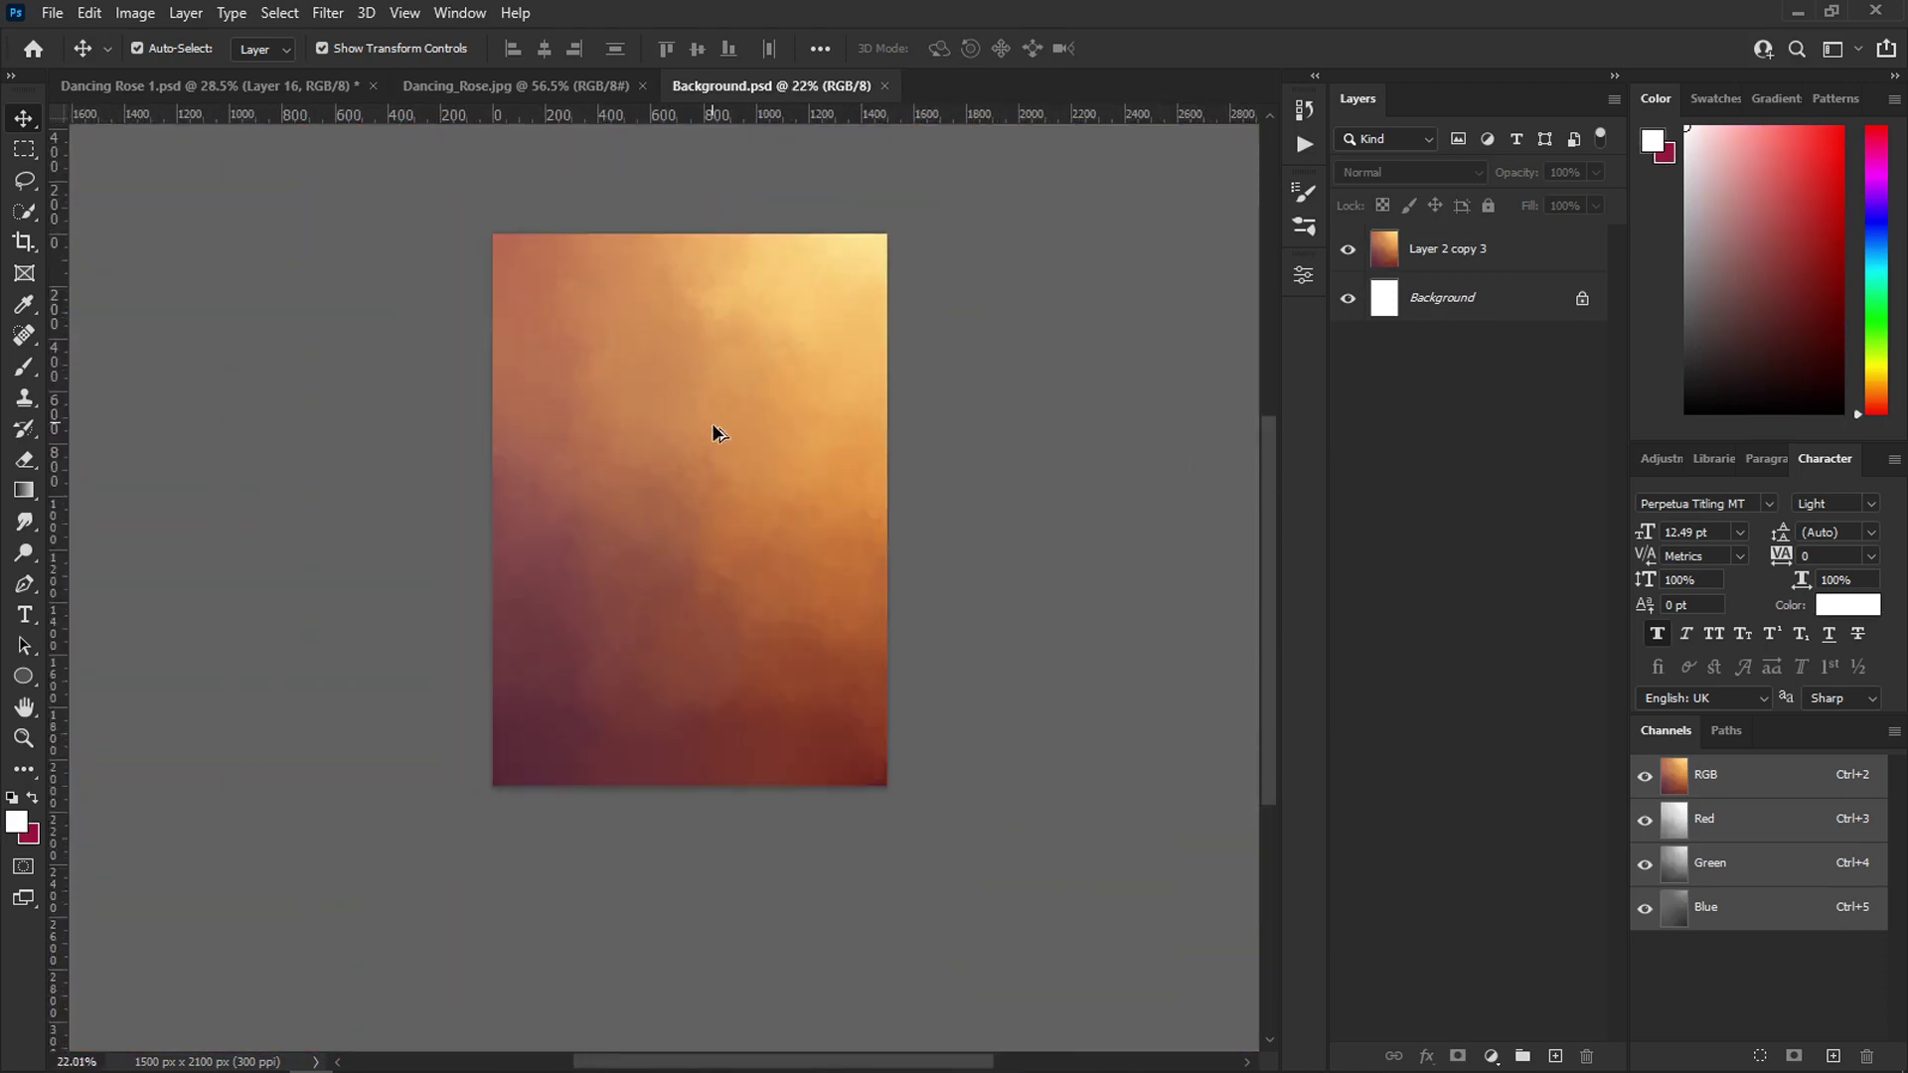
pyautogui.moveTo(712, 426); pyautogui.dragTo(743, 629)
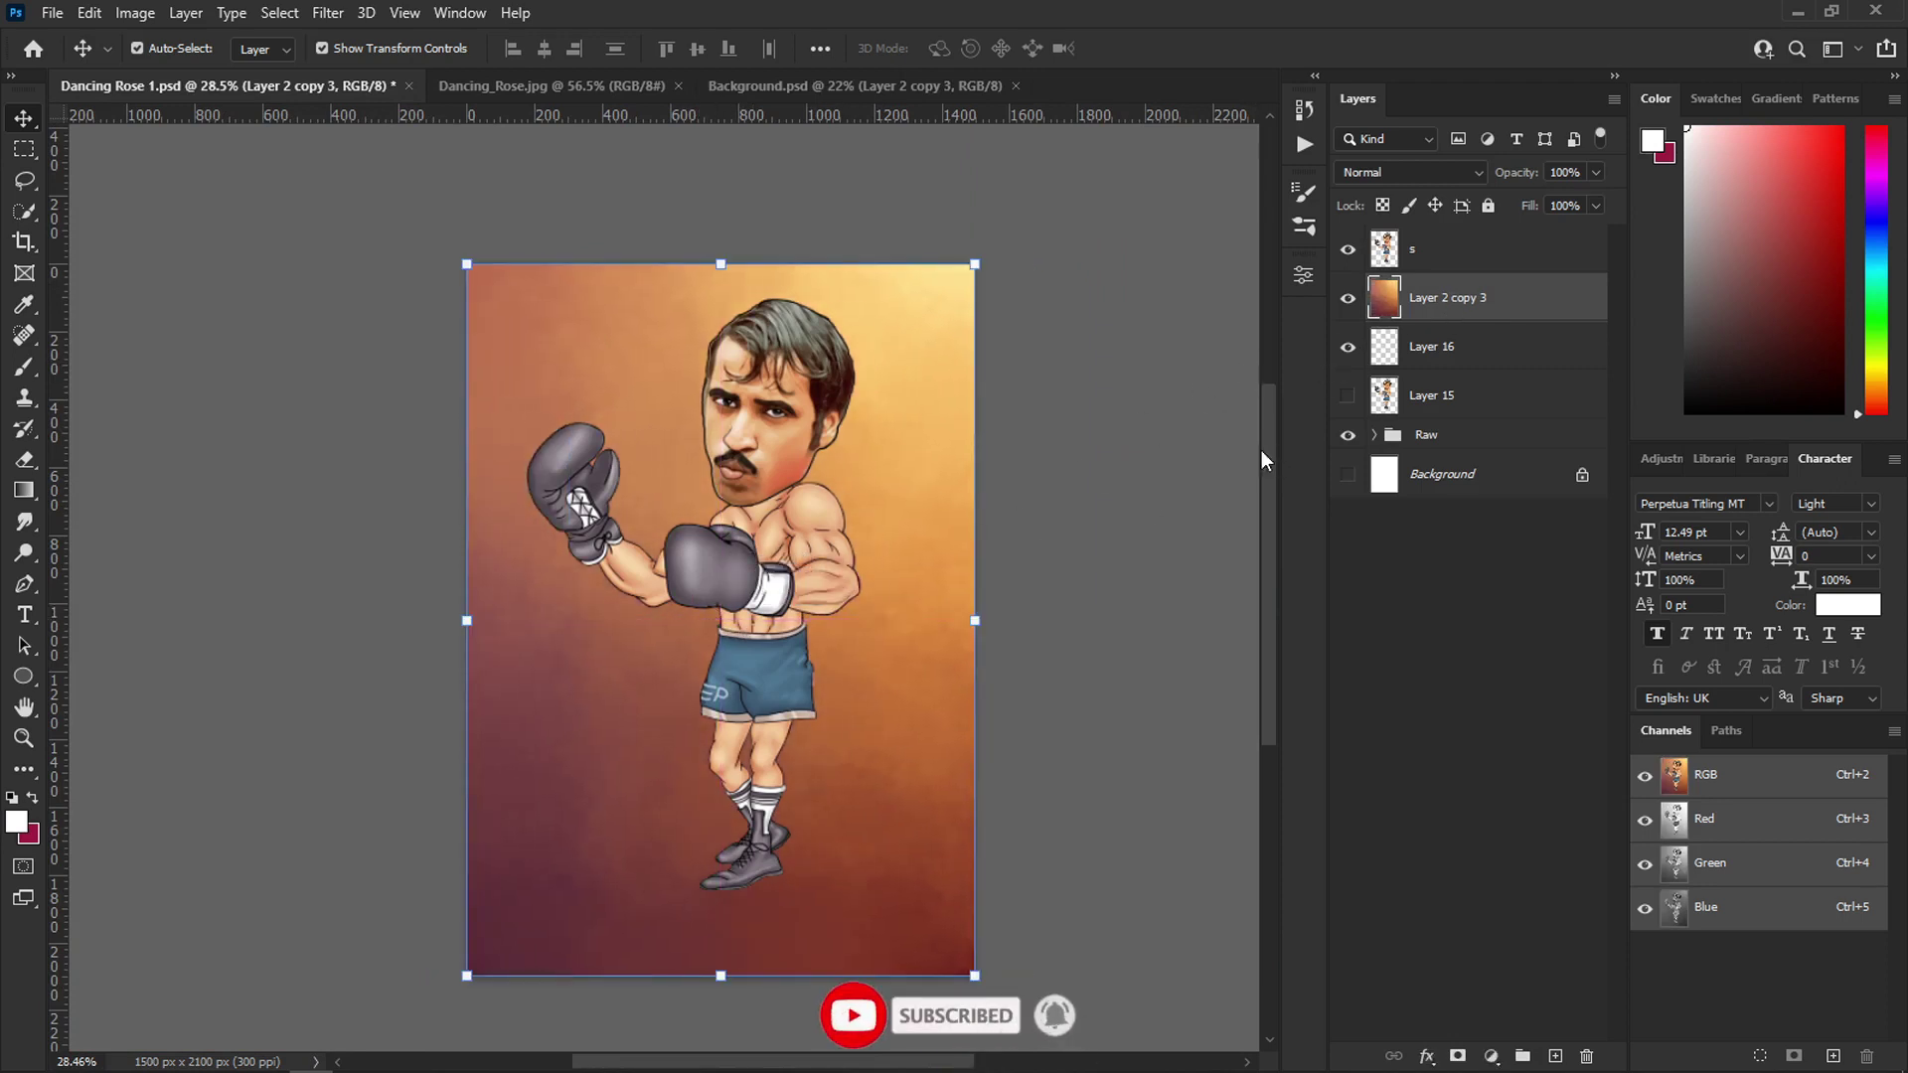
# - Shift the gradient background layer's Hue to -18 and Saturation to -8 with a Hue/Saturation adjustment
pyautogui.press('ctrl')
pyautogui.press('u')
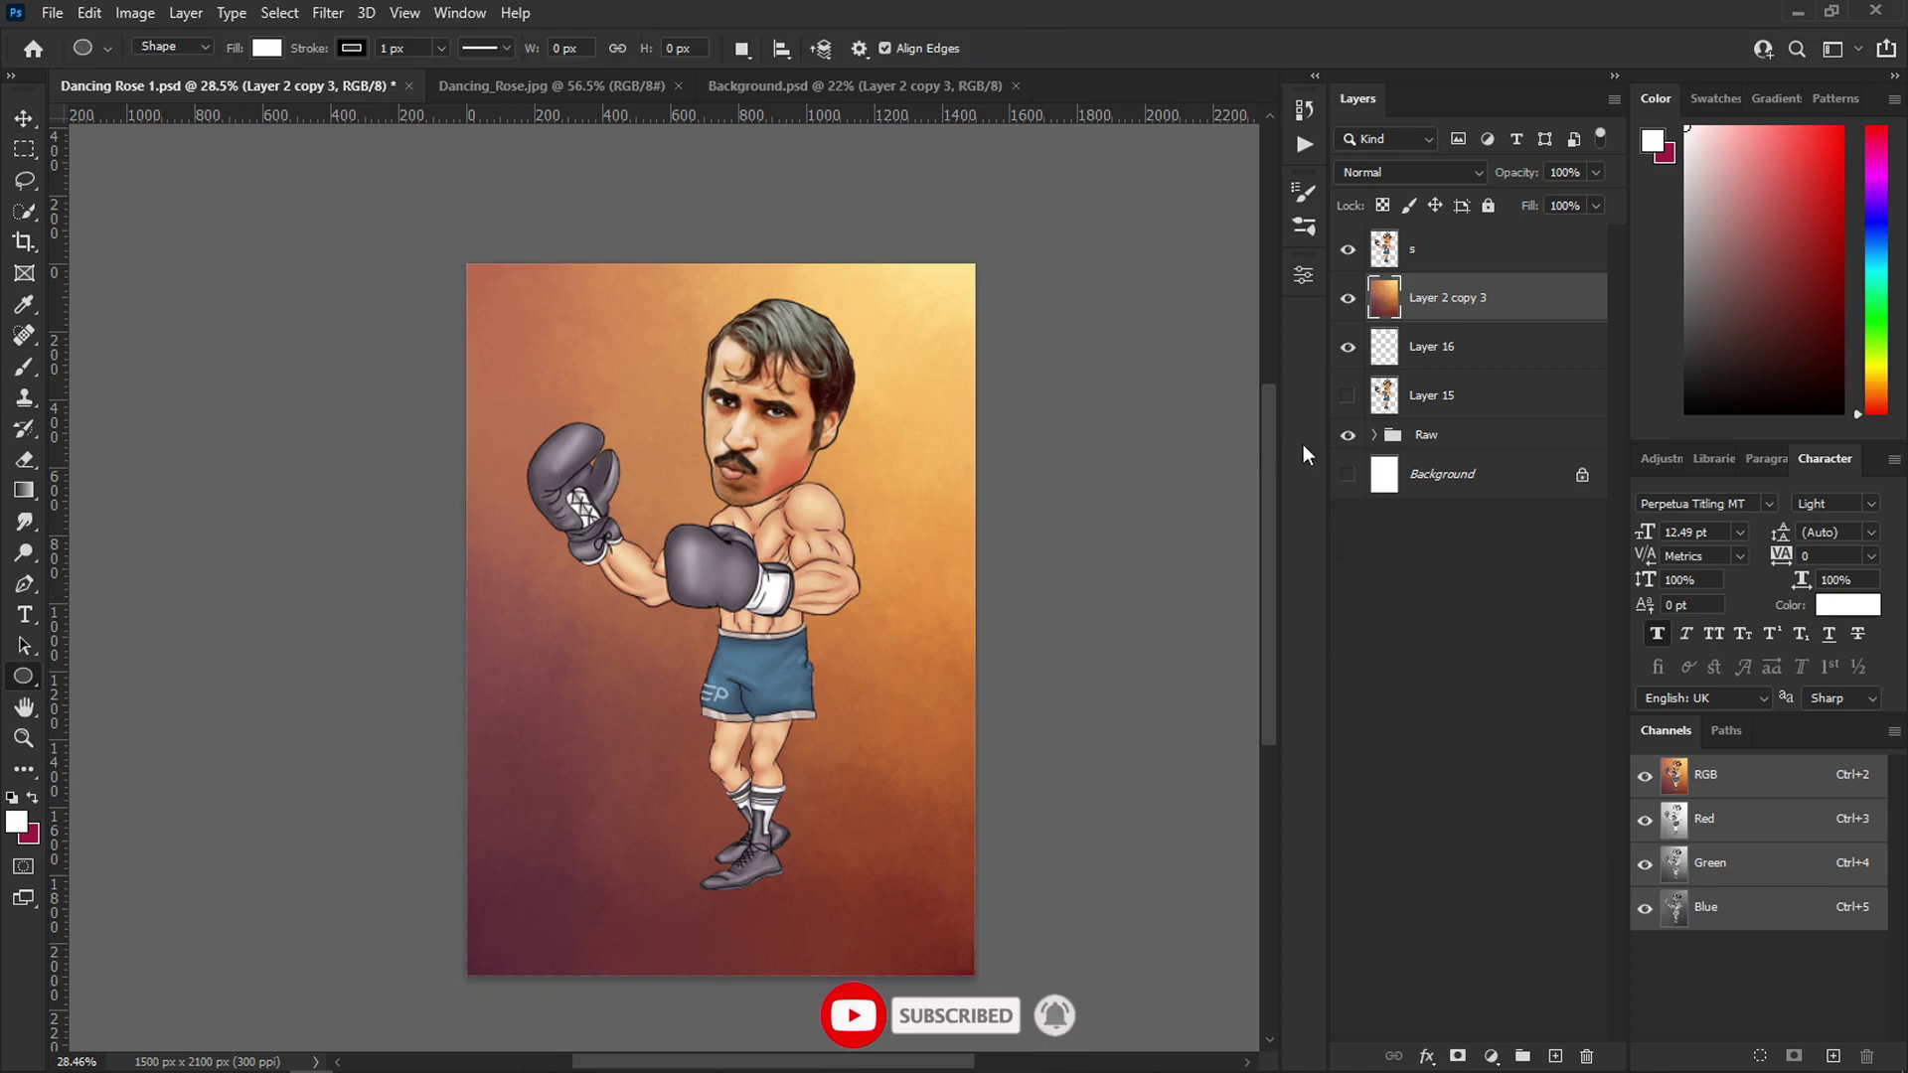
pyautogui.hotkey('ctrl', 'u')
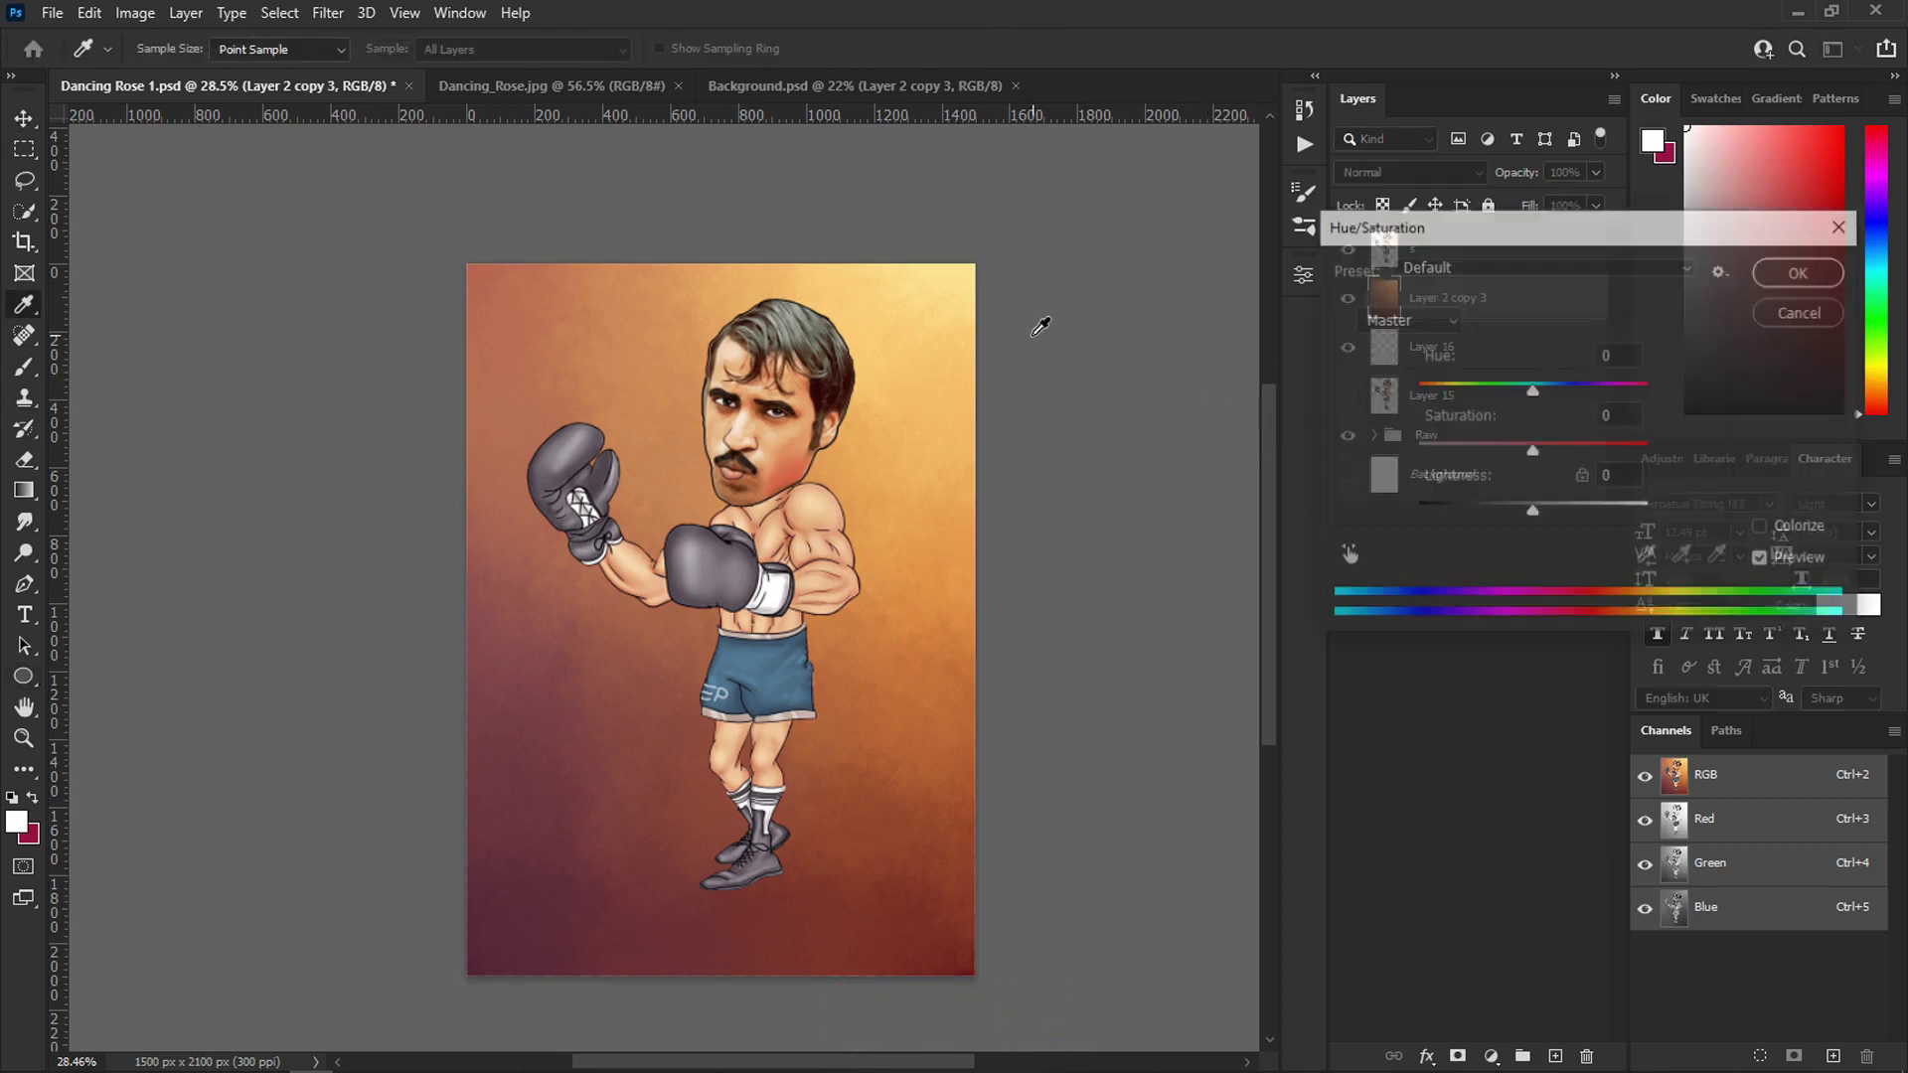
pyautogui.moveTo(1533, 384)
pyautogui.mouseDown()
pyautogui.moveTo(1415, 382)
pyautogui.moveTo(1506, 389)
pyautogui.moveTo(1524, 451)
pyautogui.moveTo(1562, 391)
pyautogui.moveTo(1602, 390)
pyautogui.moveTo(1495, 390)
pyautogui.moveTo(1512, 392)
pyautogui.mouseUp()
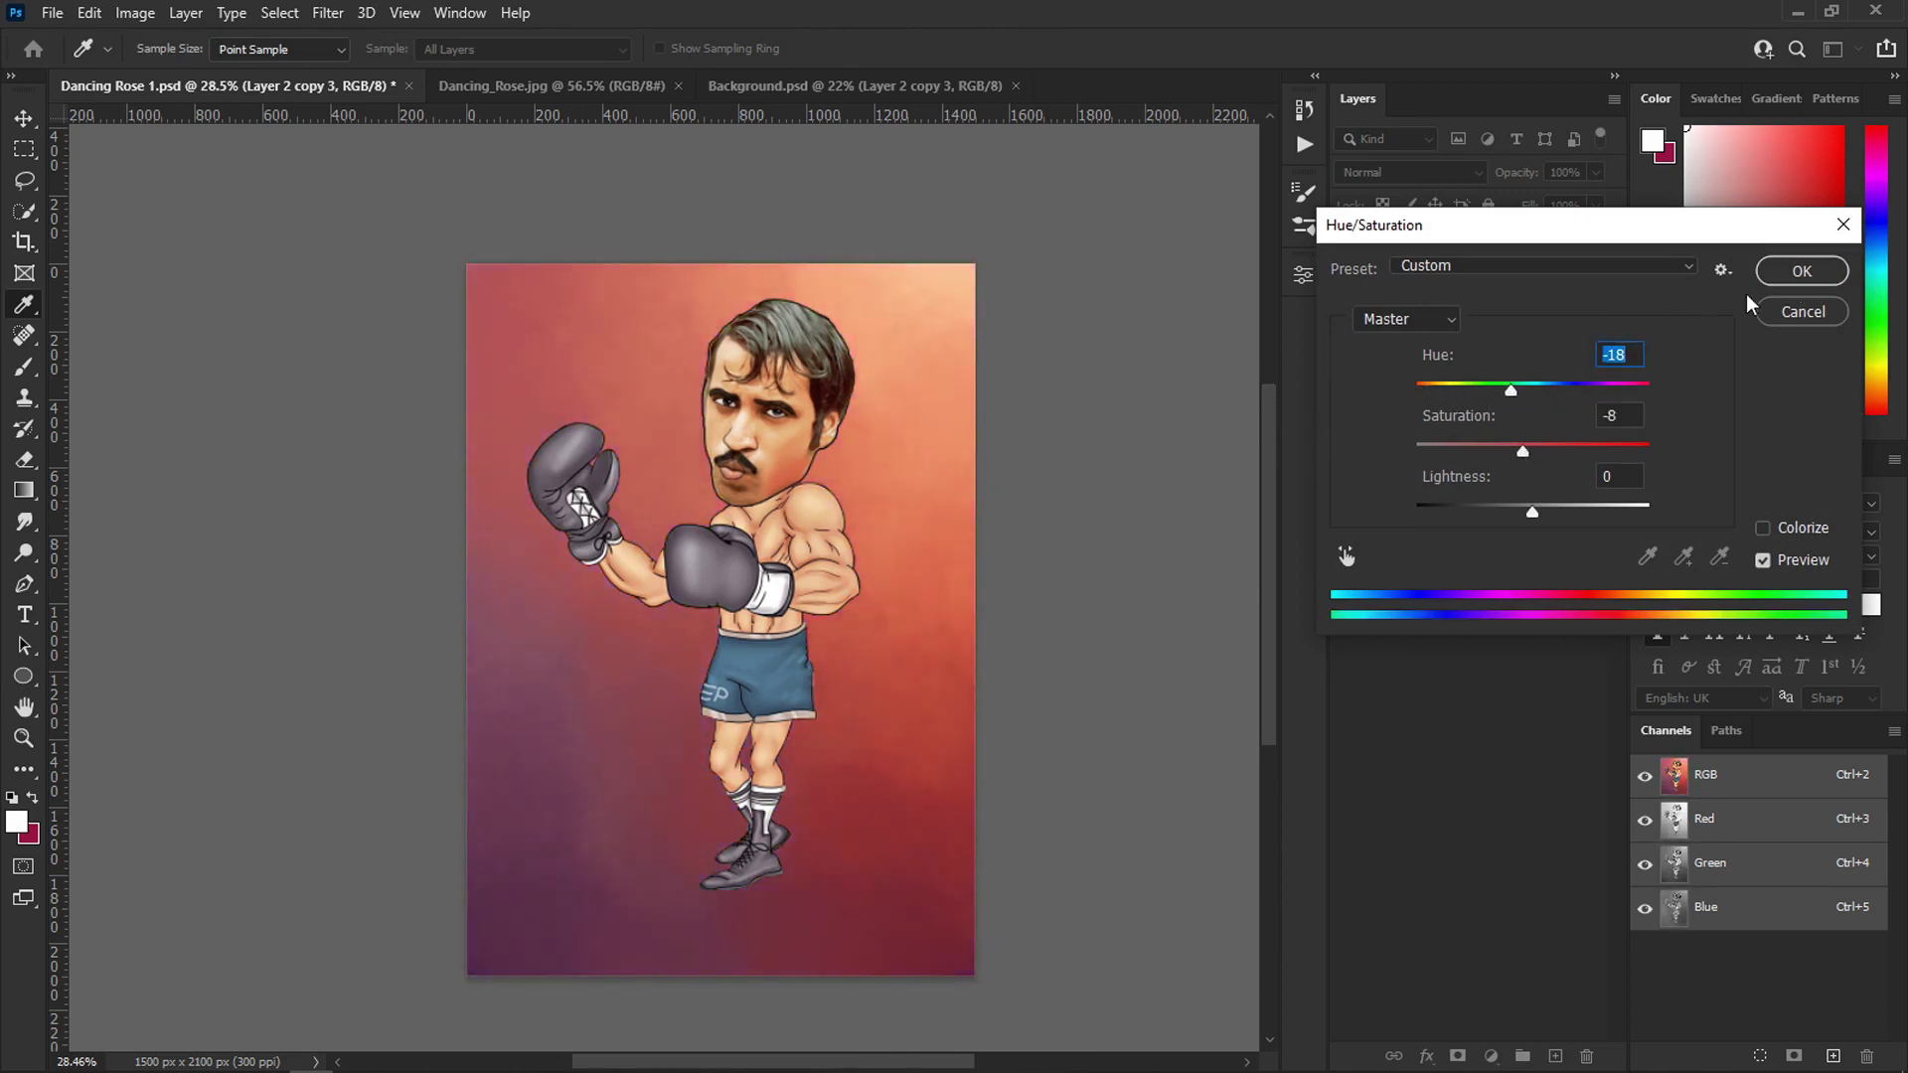
pyautogui.click(1794, 276)
# - Expand the canvas around the boxer with the Crop tool at a 4:5 ratio, to about 1826 x 2284 px
pyautogui.scroll(5, 774, 586)
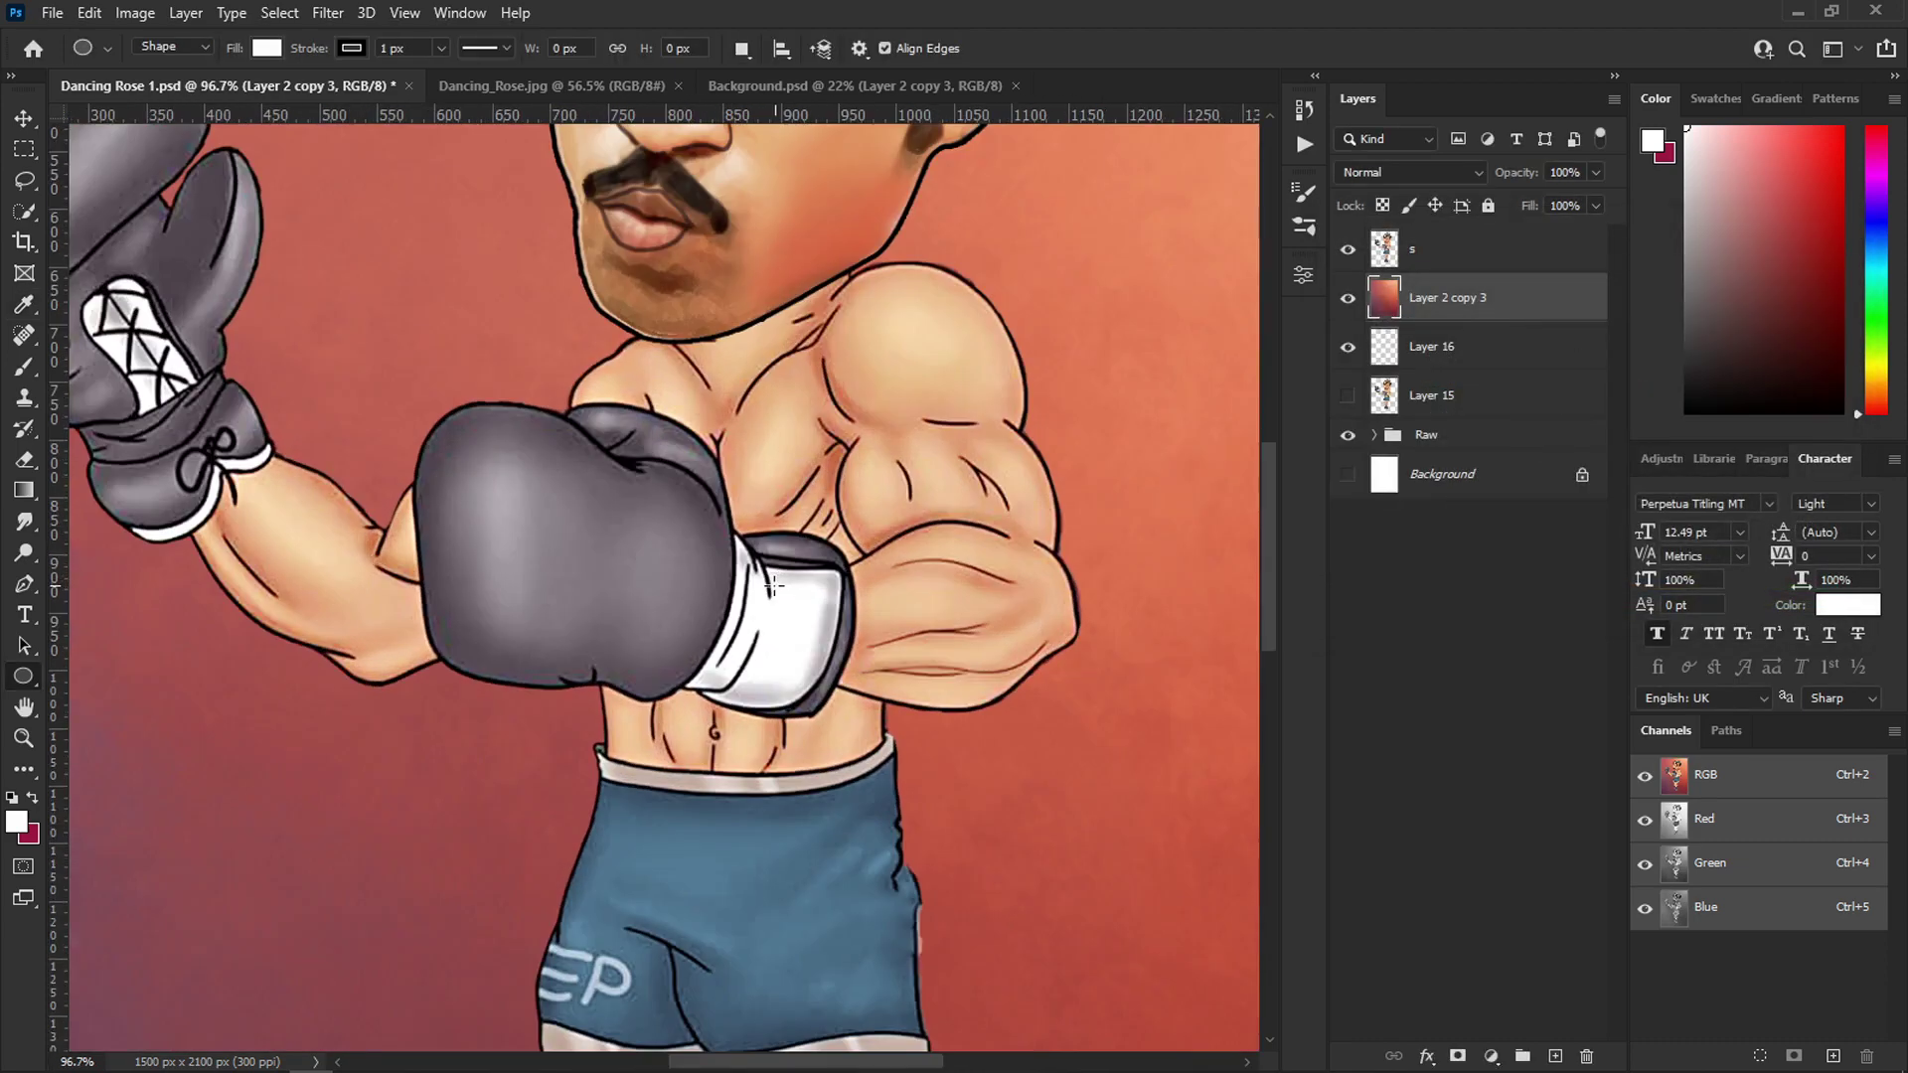
pyautogui.scroll(-5, 774, 587)
pyautogui.press('v')
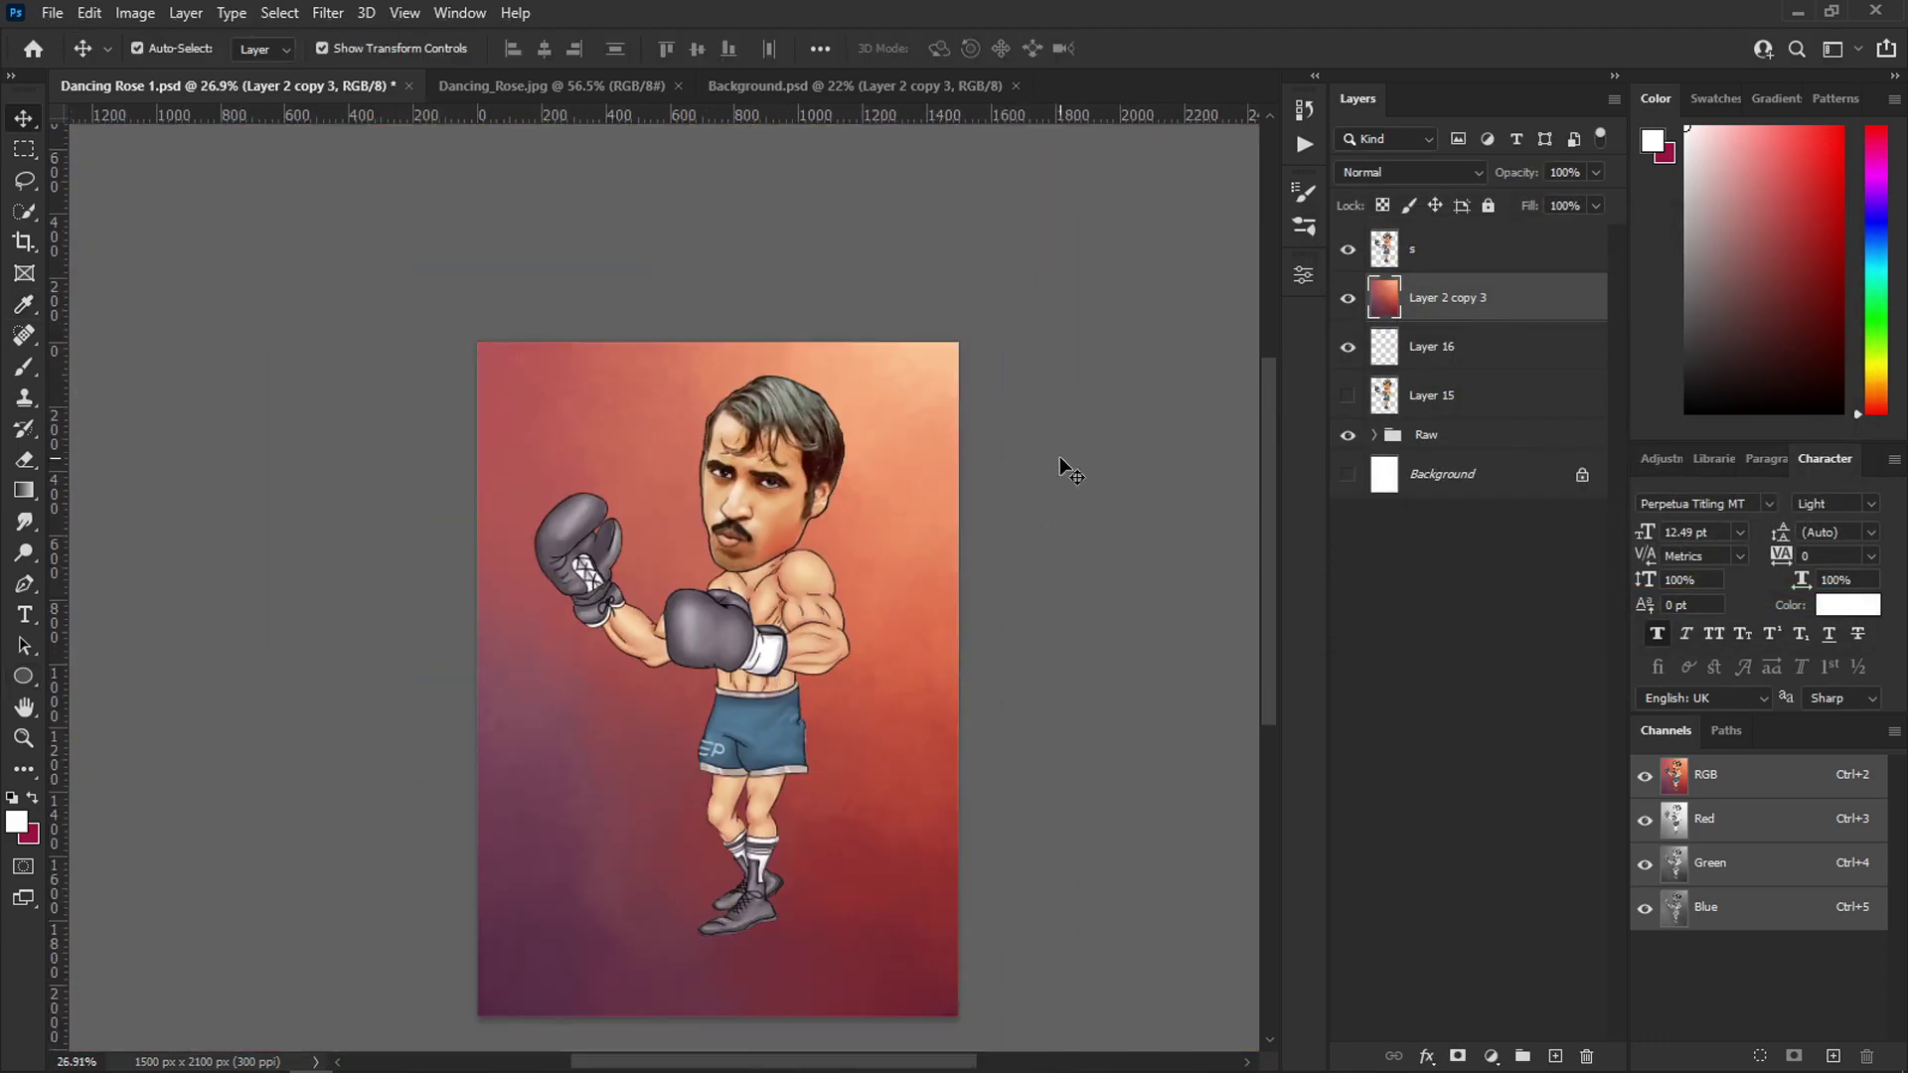
pyautogui.click(1068, 470)
pyautogui.scroll(-3, 809, 688)
pyautogui.press('c')
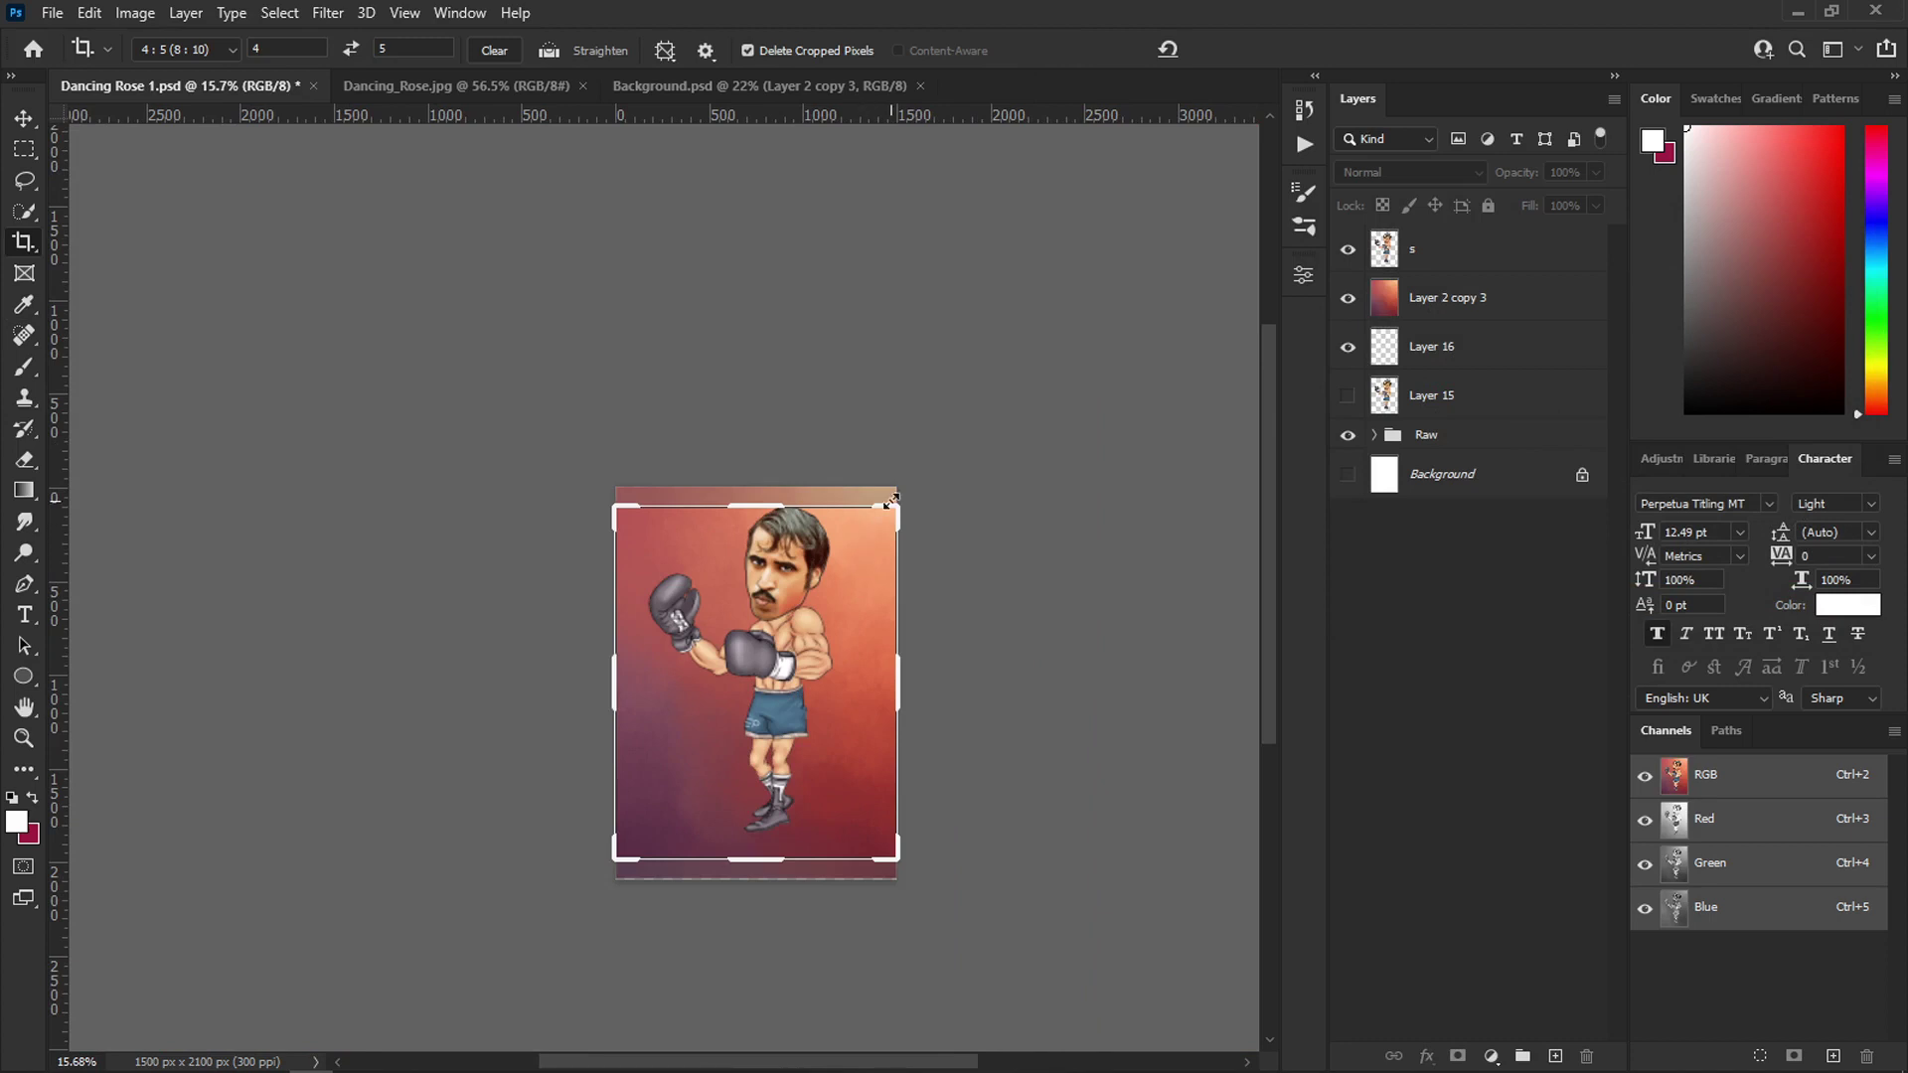
pyautogui.moveTo(927, 465); pyautogui.dragTo(916, 462)
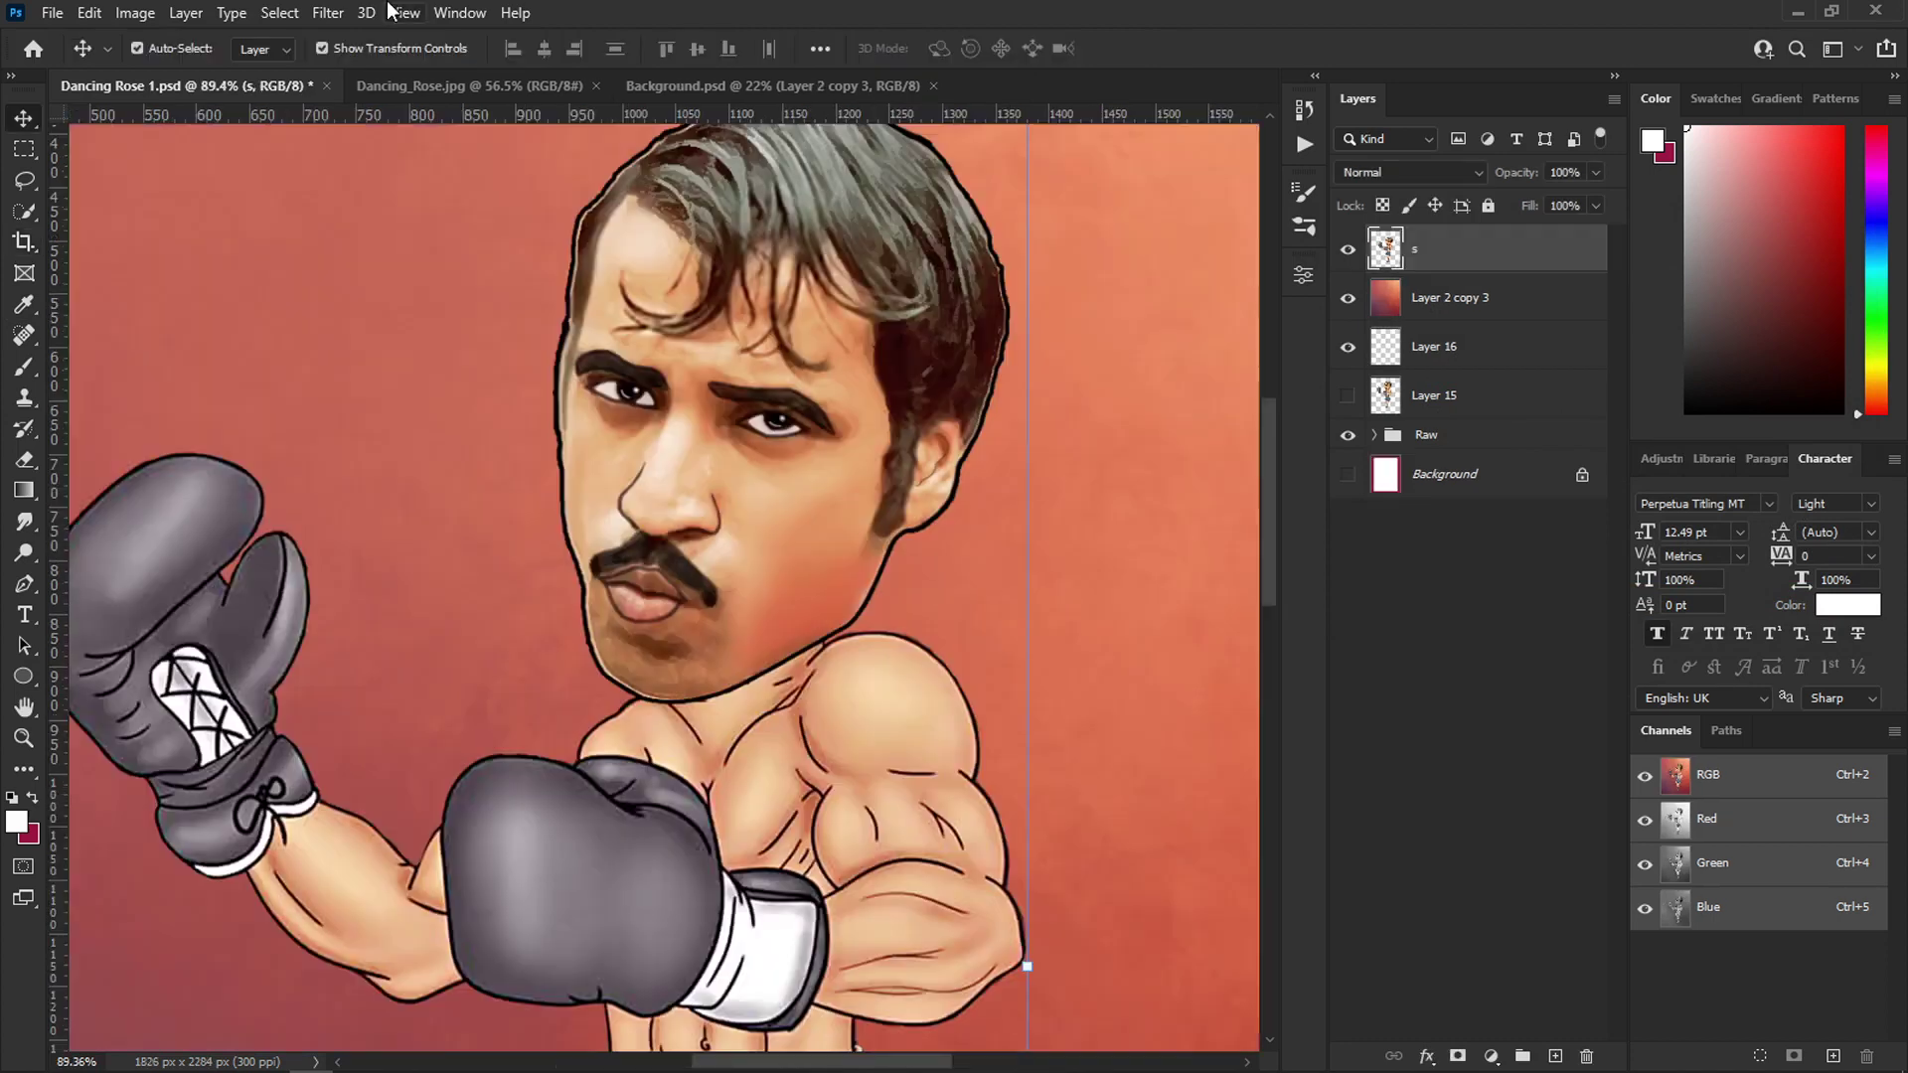
# - Duplicate the boxer layer s
pyautogui.click(328, 13)
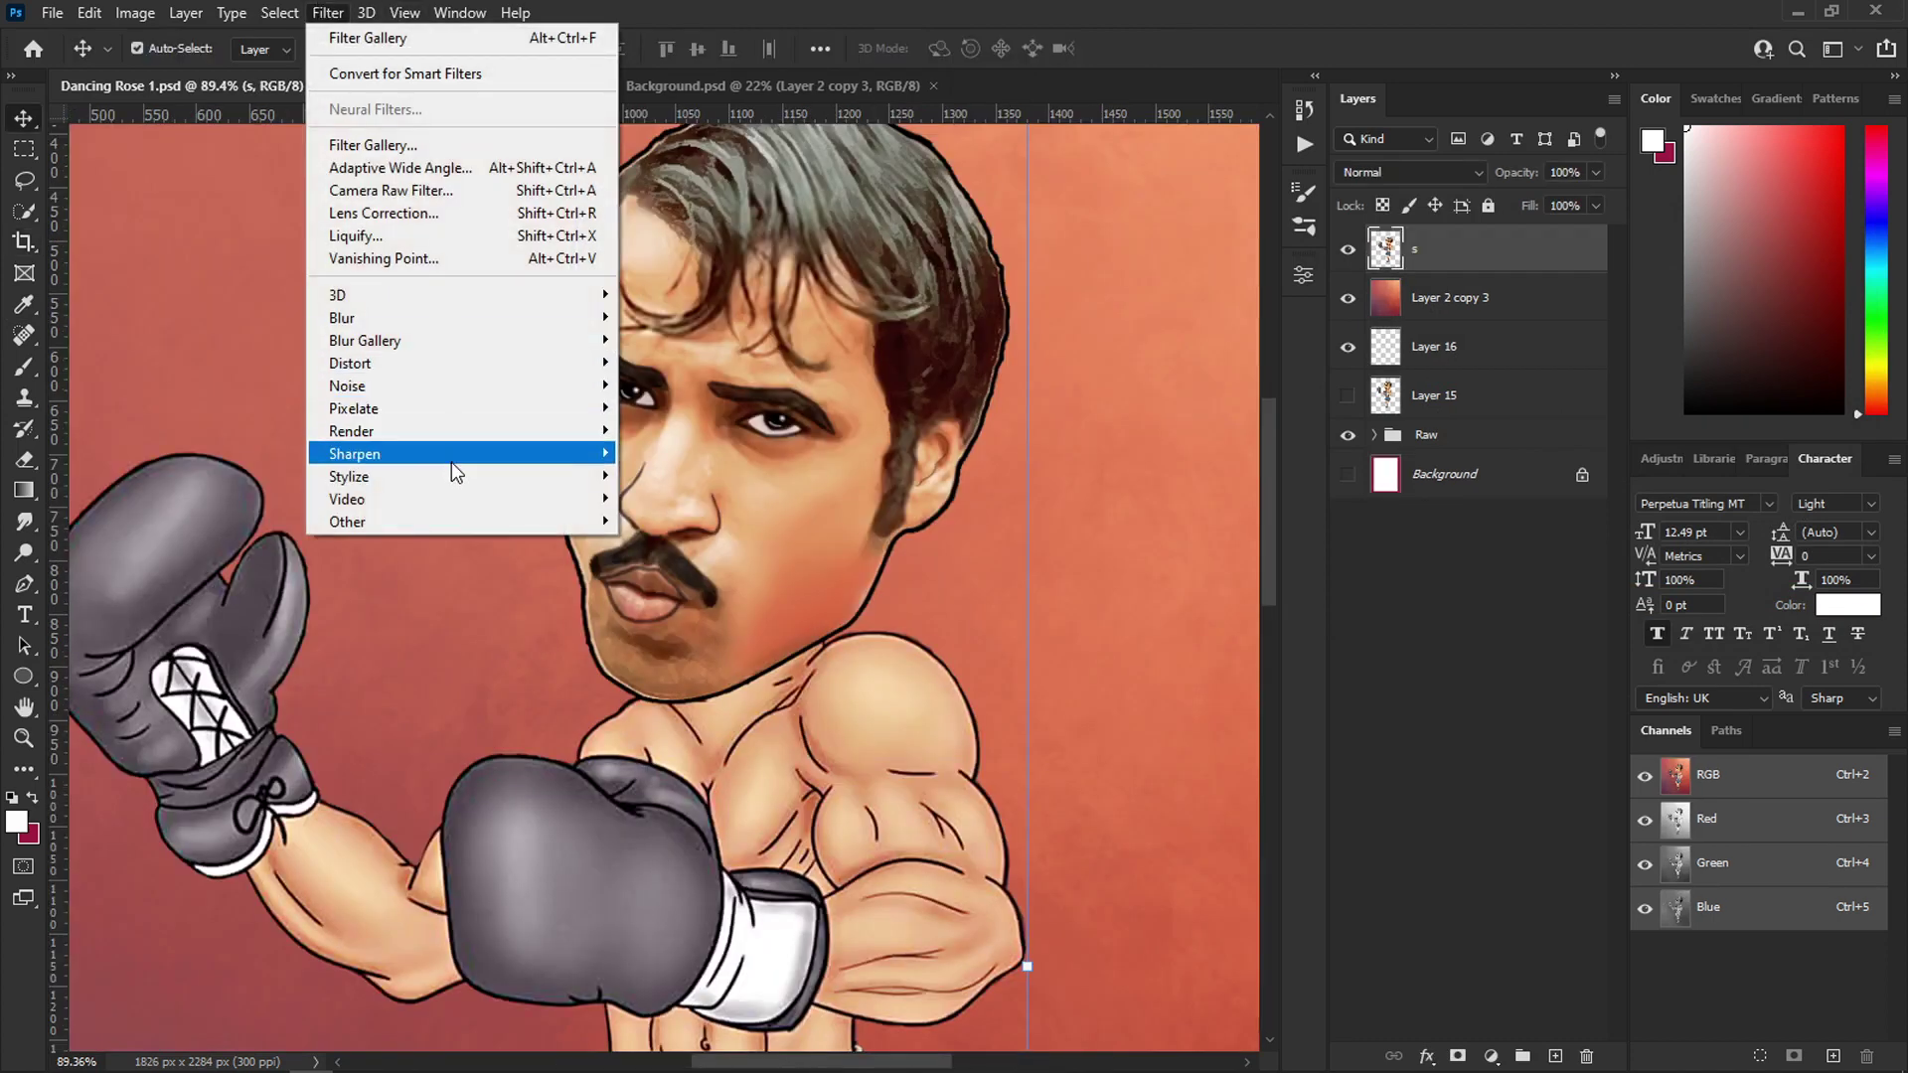
pyautogui.click(1468, 251)
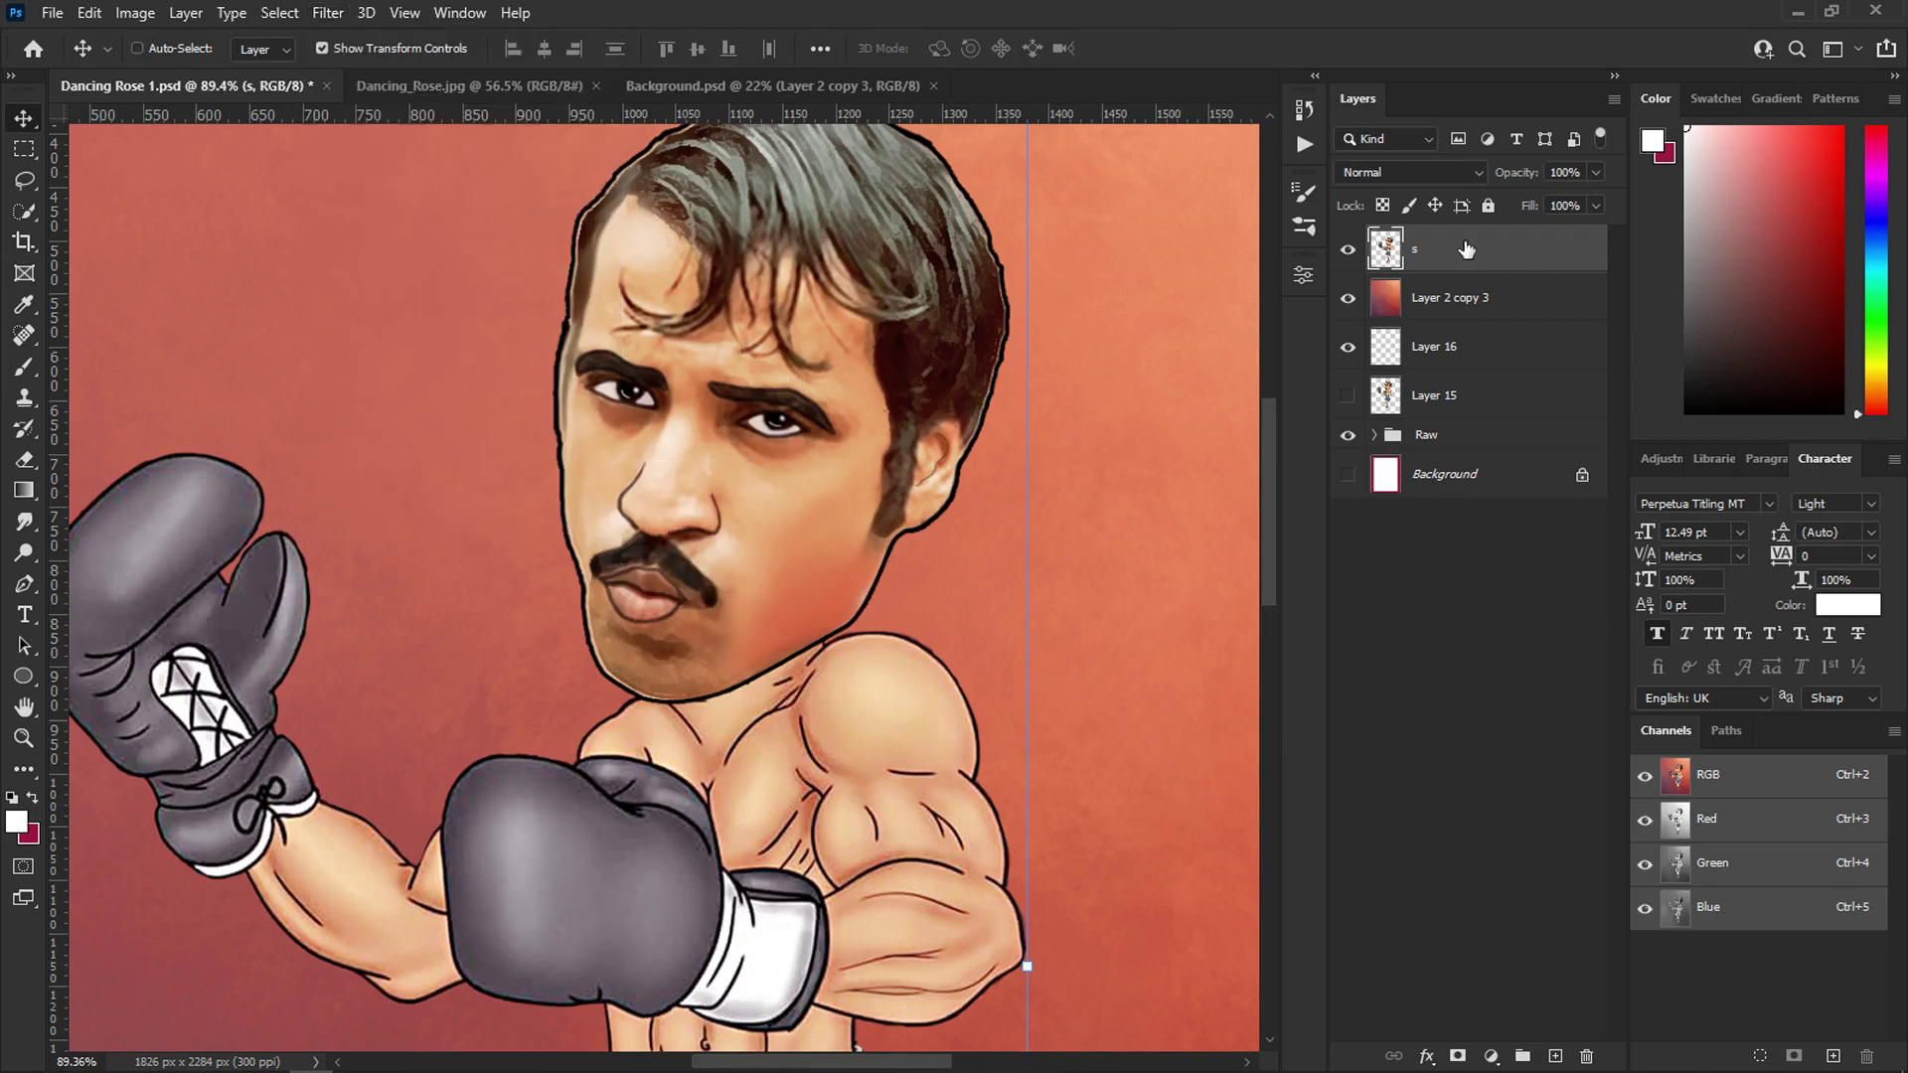
pyautogui.hotkey('ctrl', 'j')
# - Apply the Oil Paint filter to the s copy layer with Stylization 1.3, low Cleanliness, Scale 0.1 and Bristle Detail 0.0
pyautogui.click(328, 13)
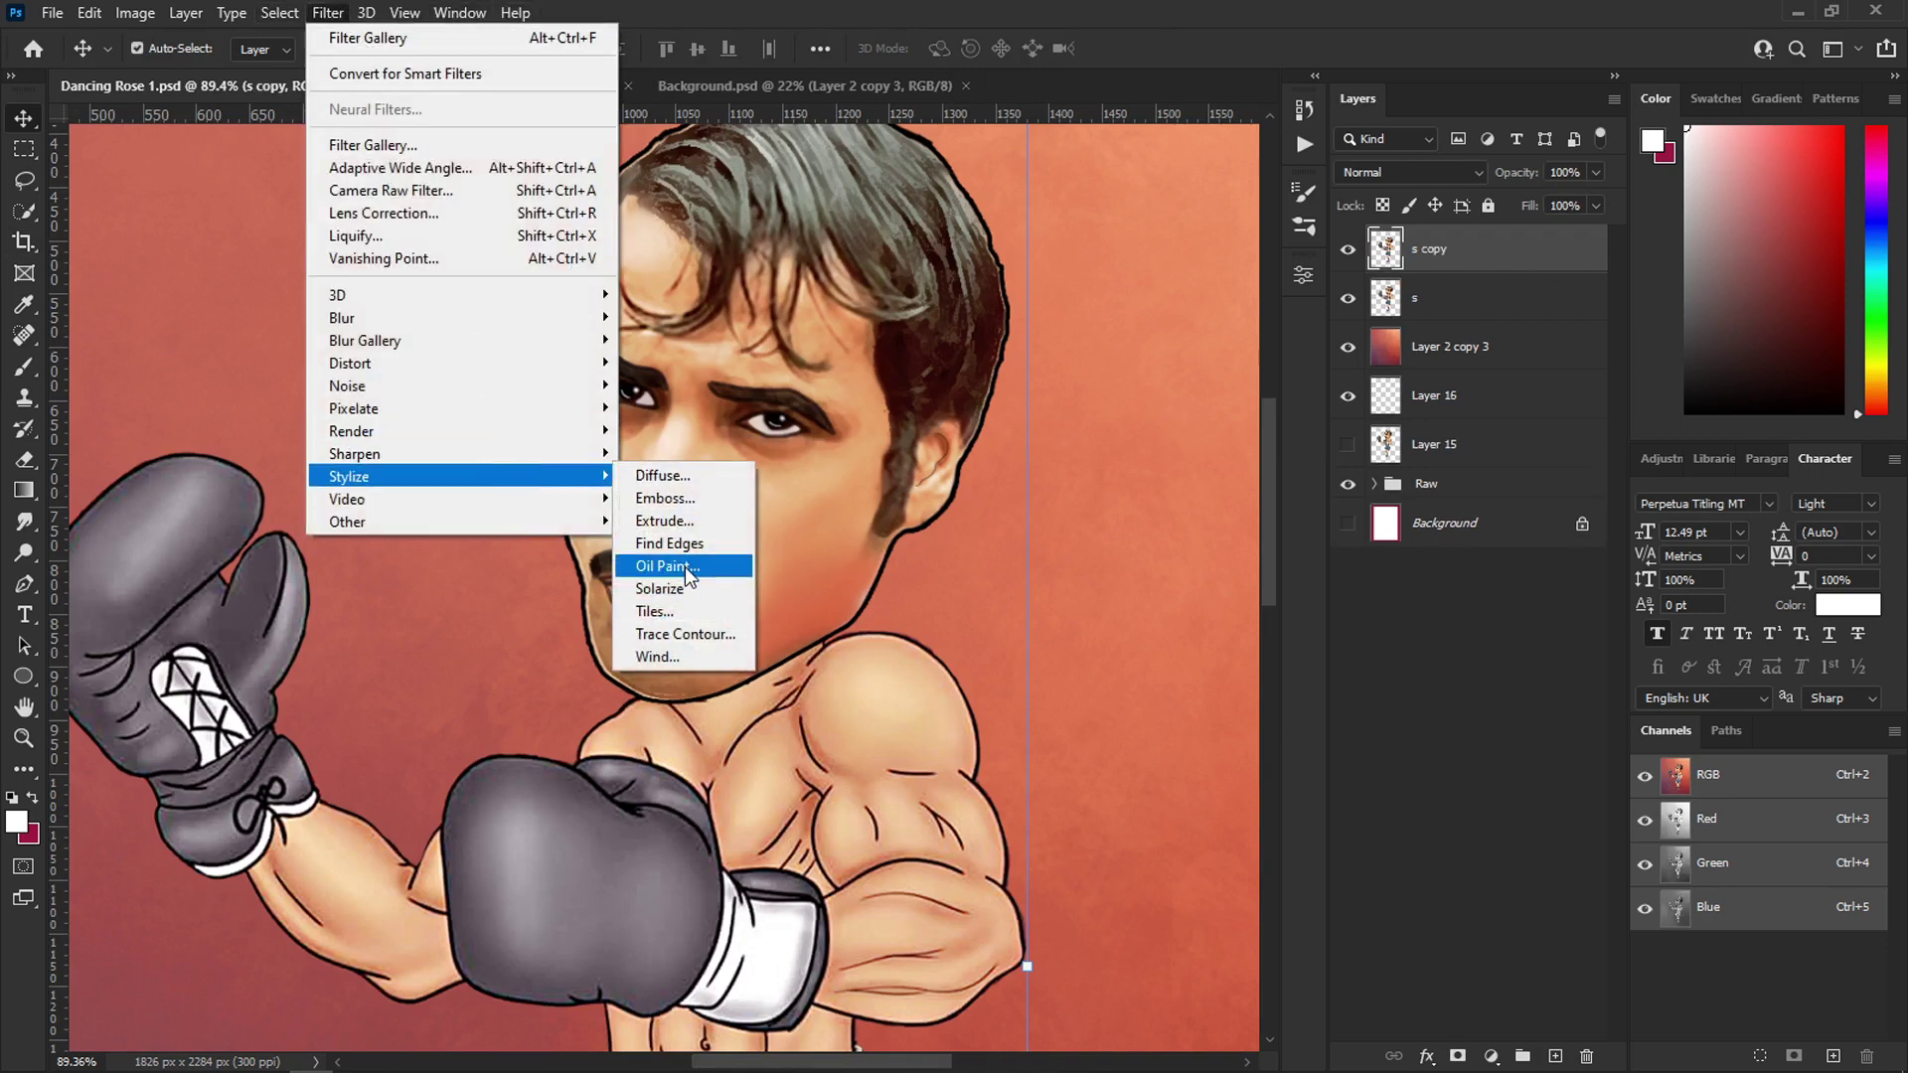
pyautogui.click(686, 565)
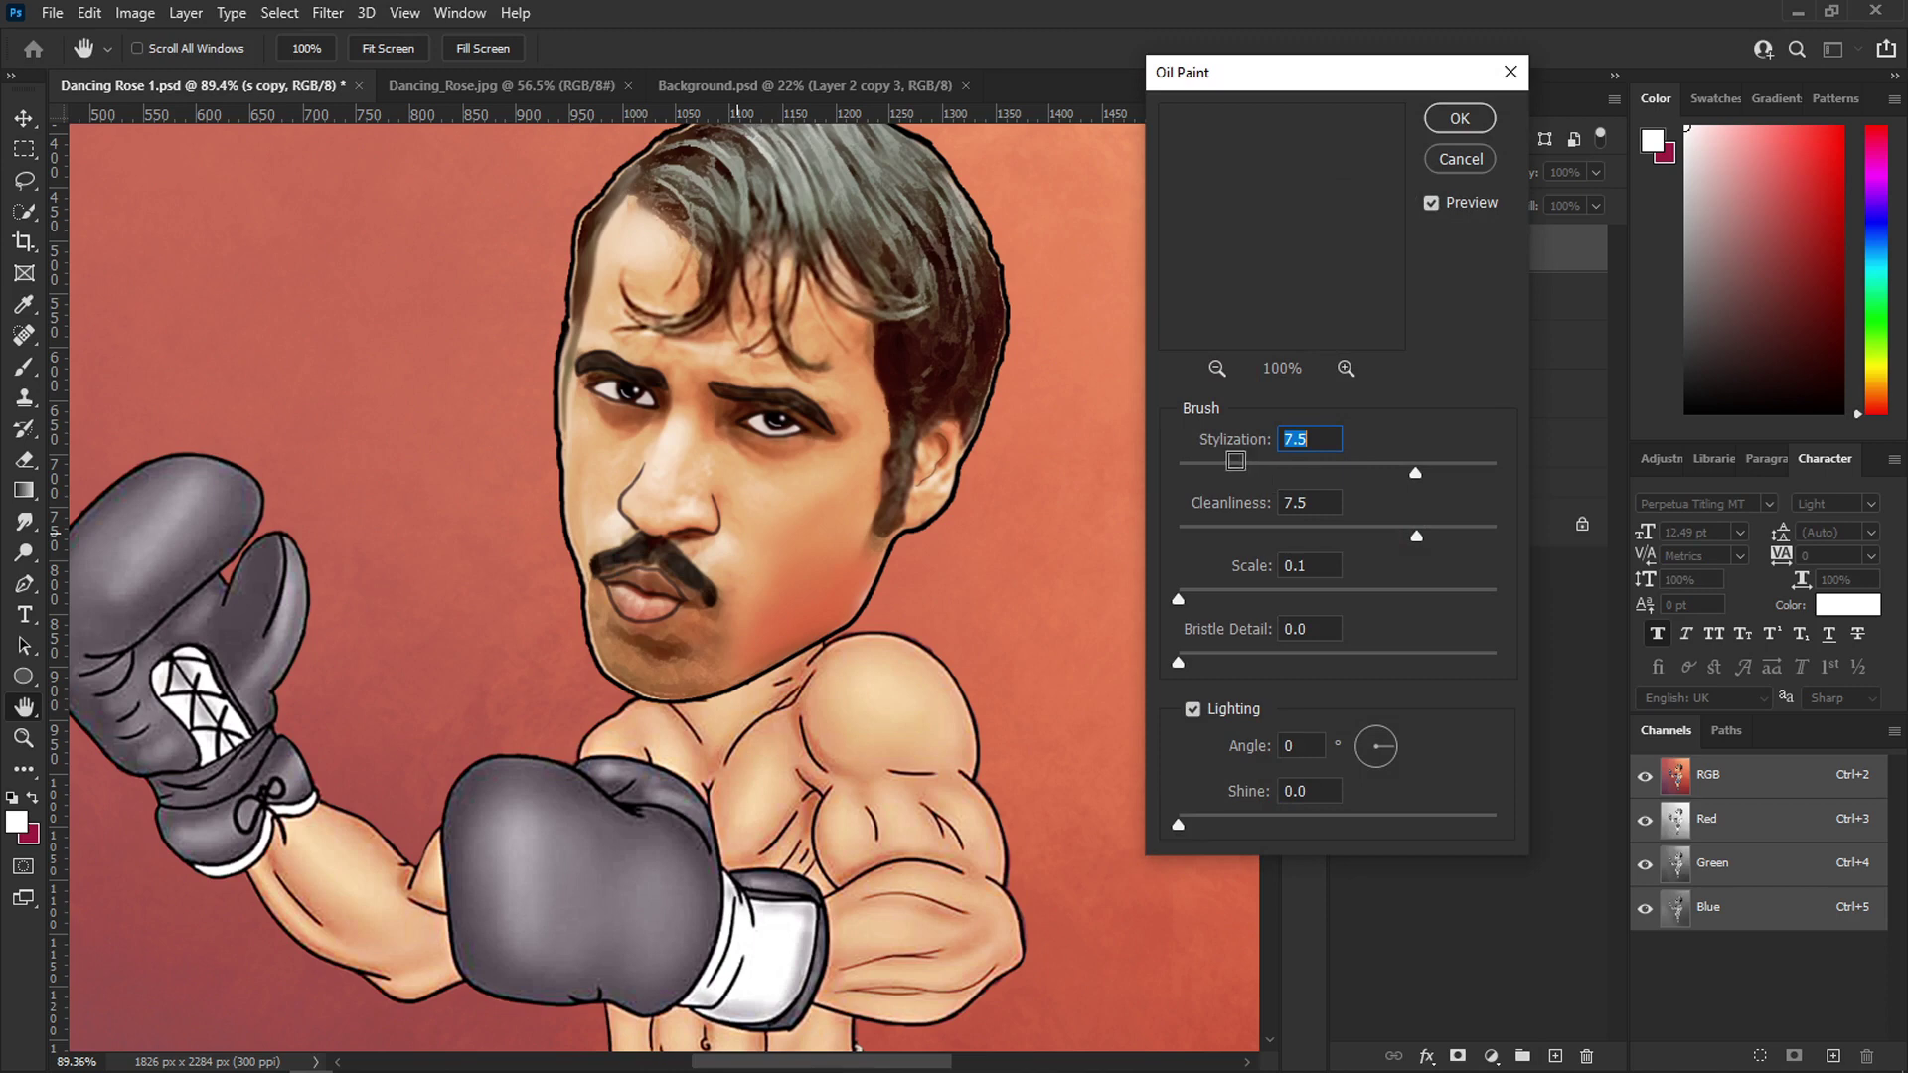
pyautogui.moveTo(1266, 187); pyautogui.dragTo(1222, 329)
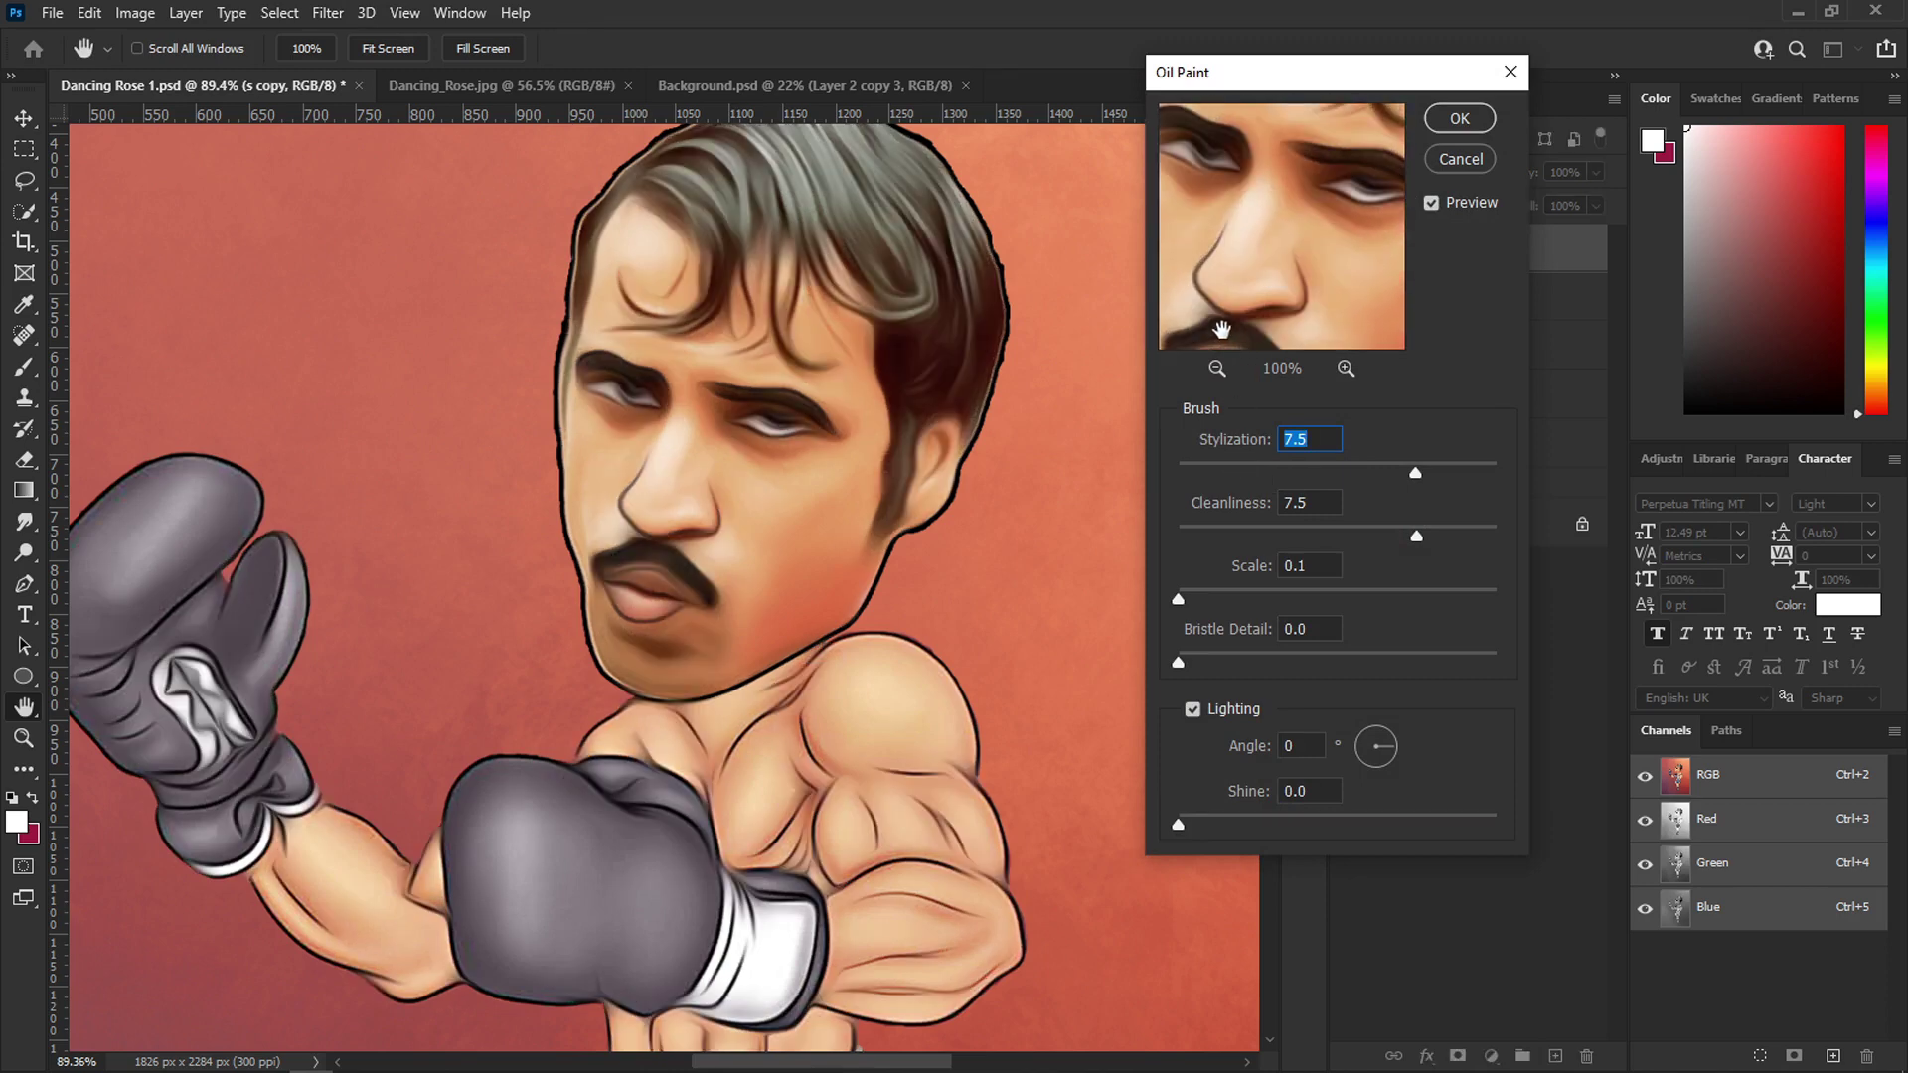
pyautogui.click(1204, 529)
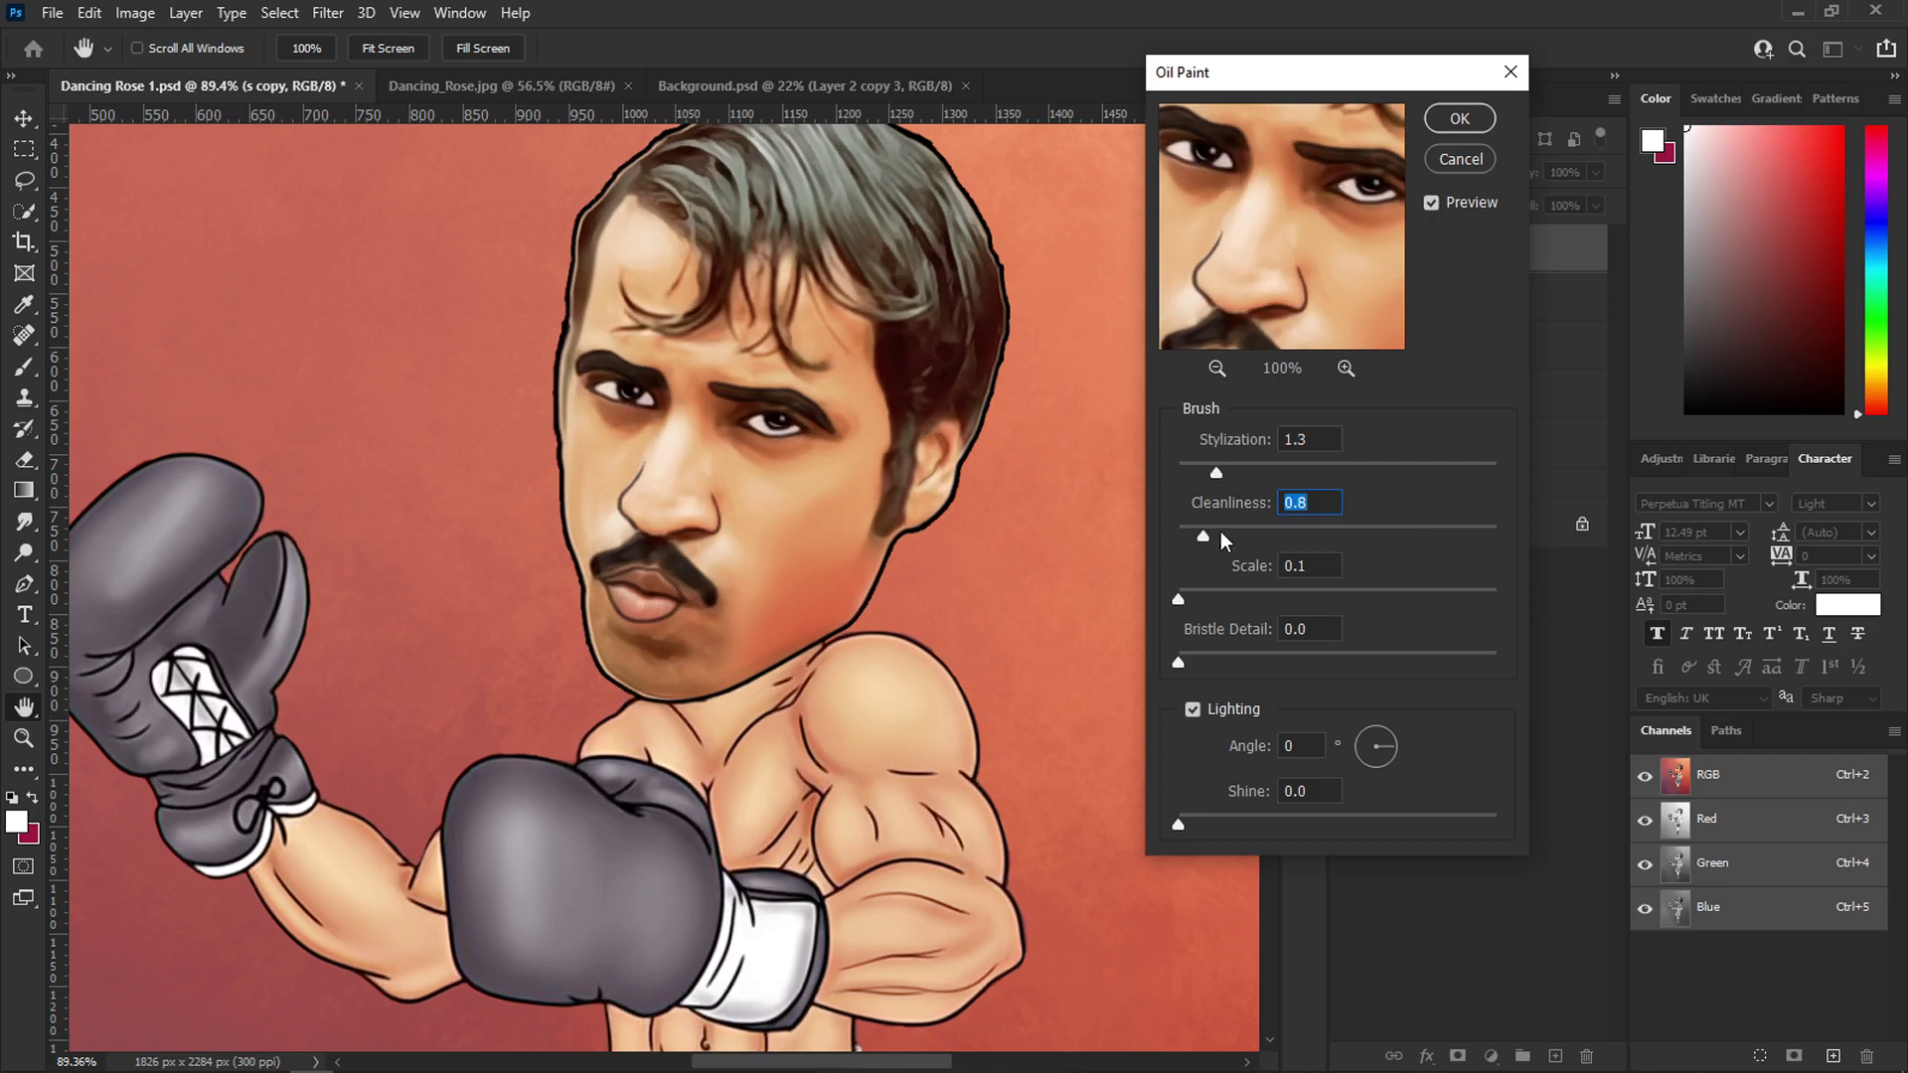
pyautogui.click(1221, 530)
pyautogui.click(1250, 533)
pyautogui.click(1468, 114)
# - Examine the oil-painted boxer up close, from the torso and gloves down to the shoes
pyautogui.scroll(-5, 765, 512)
pyautogui.click(1020, 477)
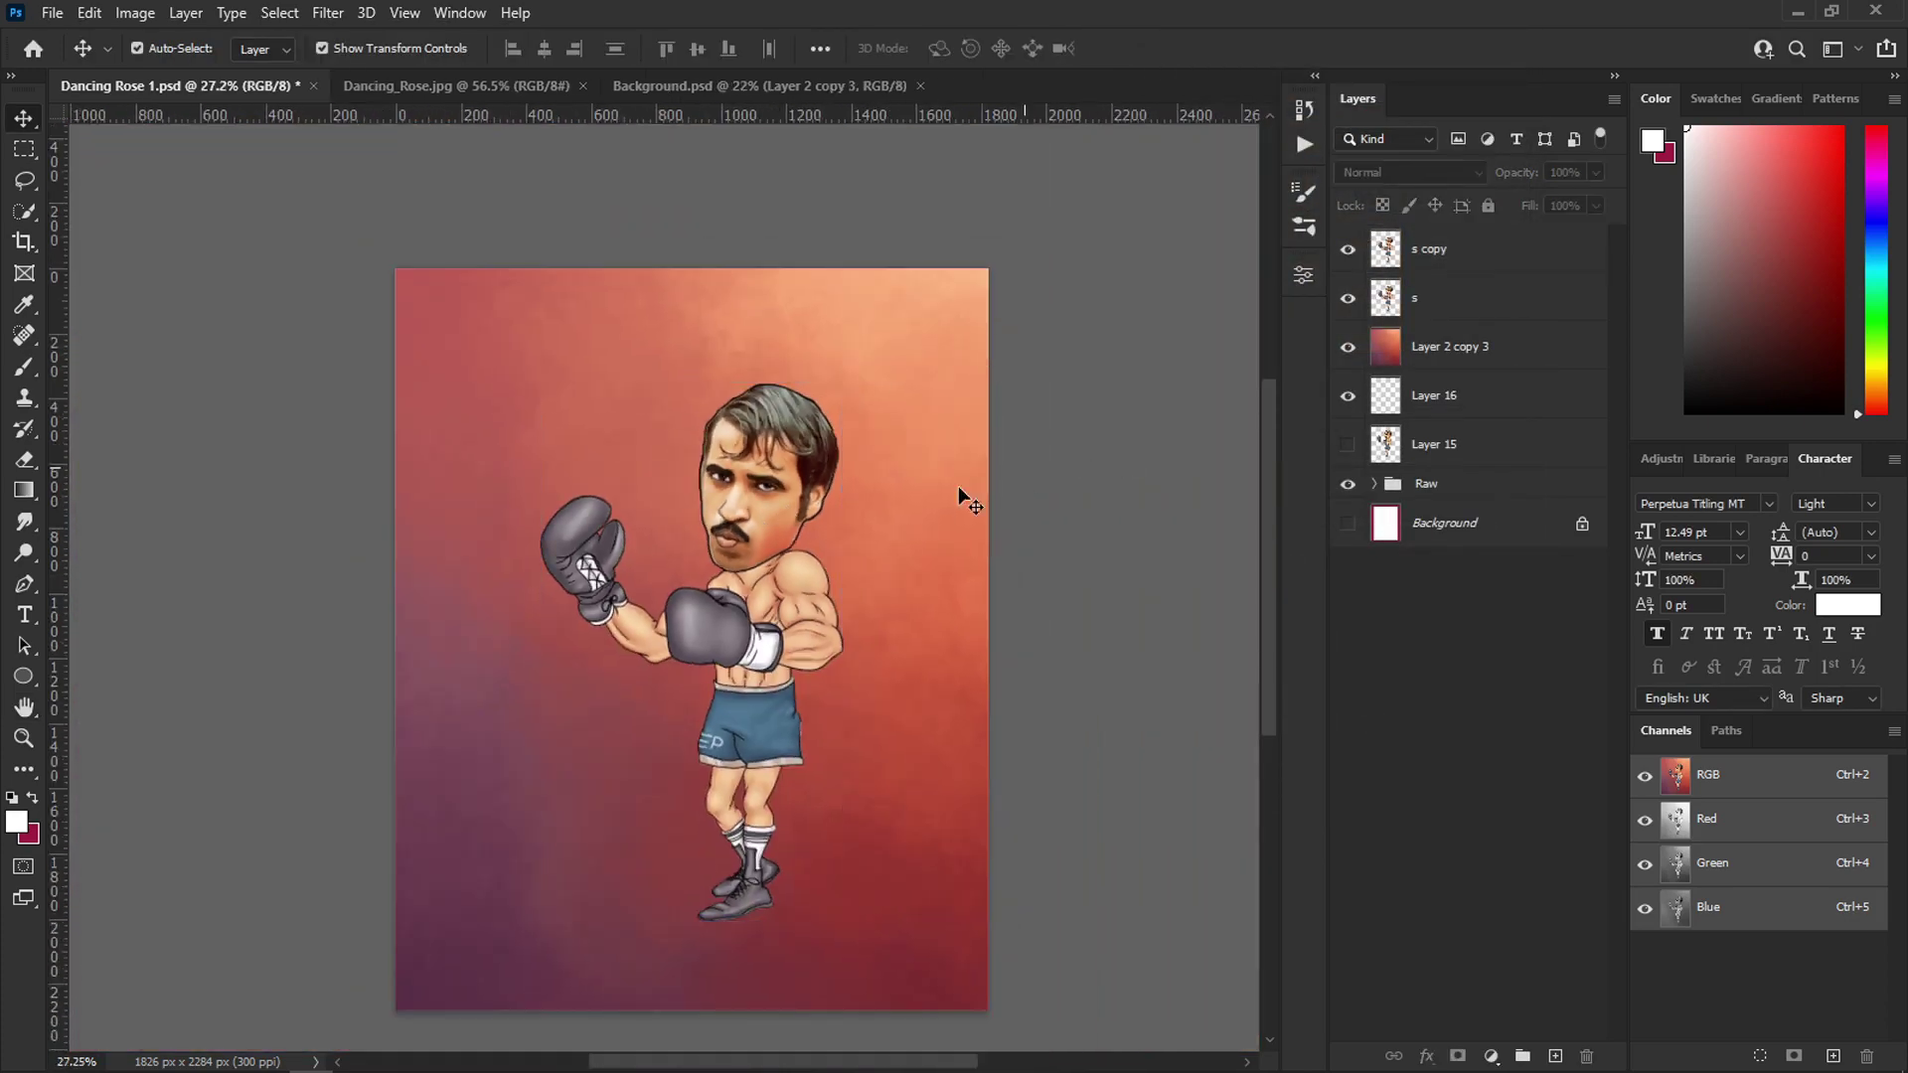
pyautogui.scroll(4, 807, 652)
pyautogui.scroll(5, 807, 652)
pyautogui.moveTo(432, 850); pyautogui.dragTo(848, 511)
pyautogui.scroll(-7, 739, 515)
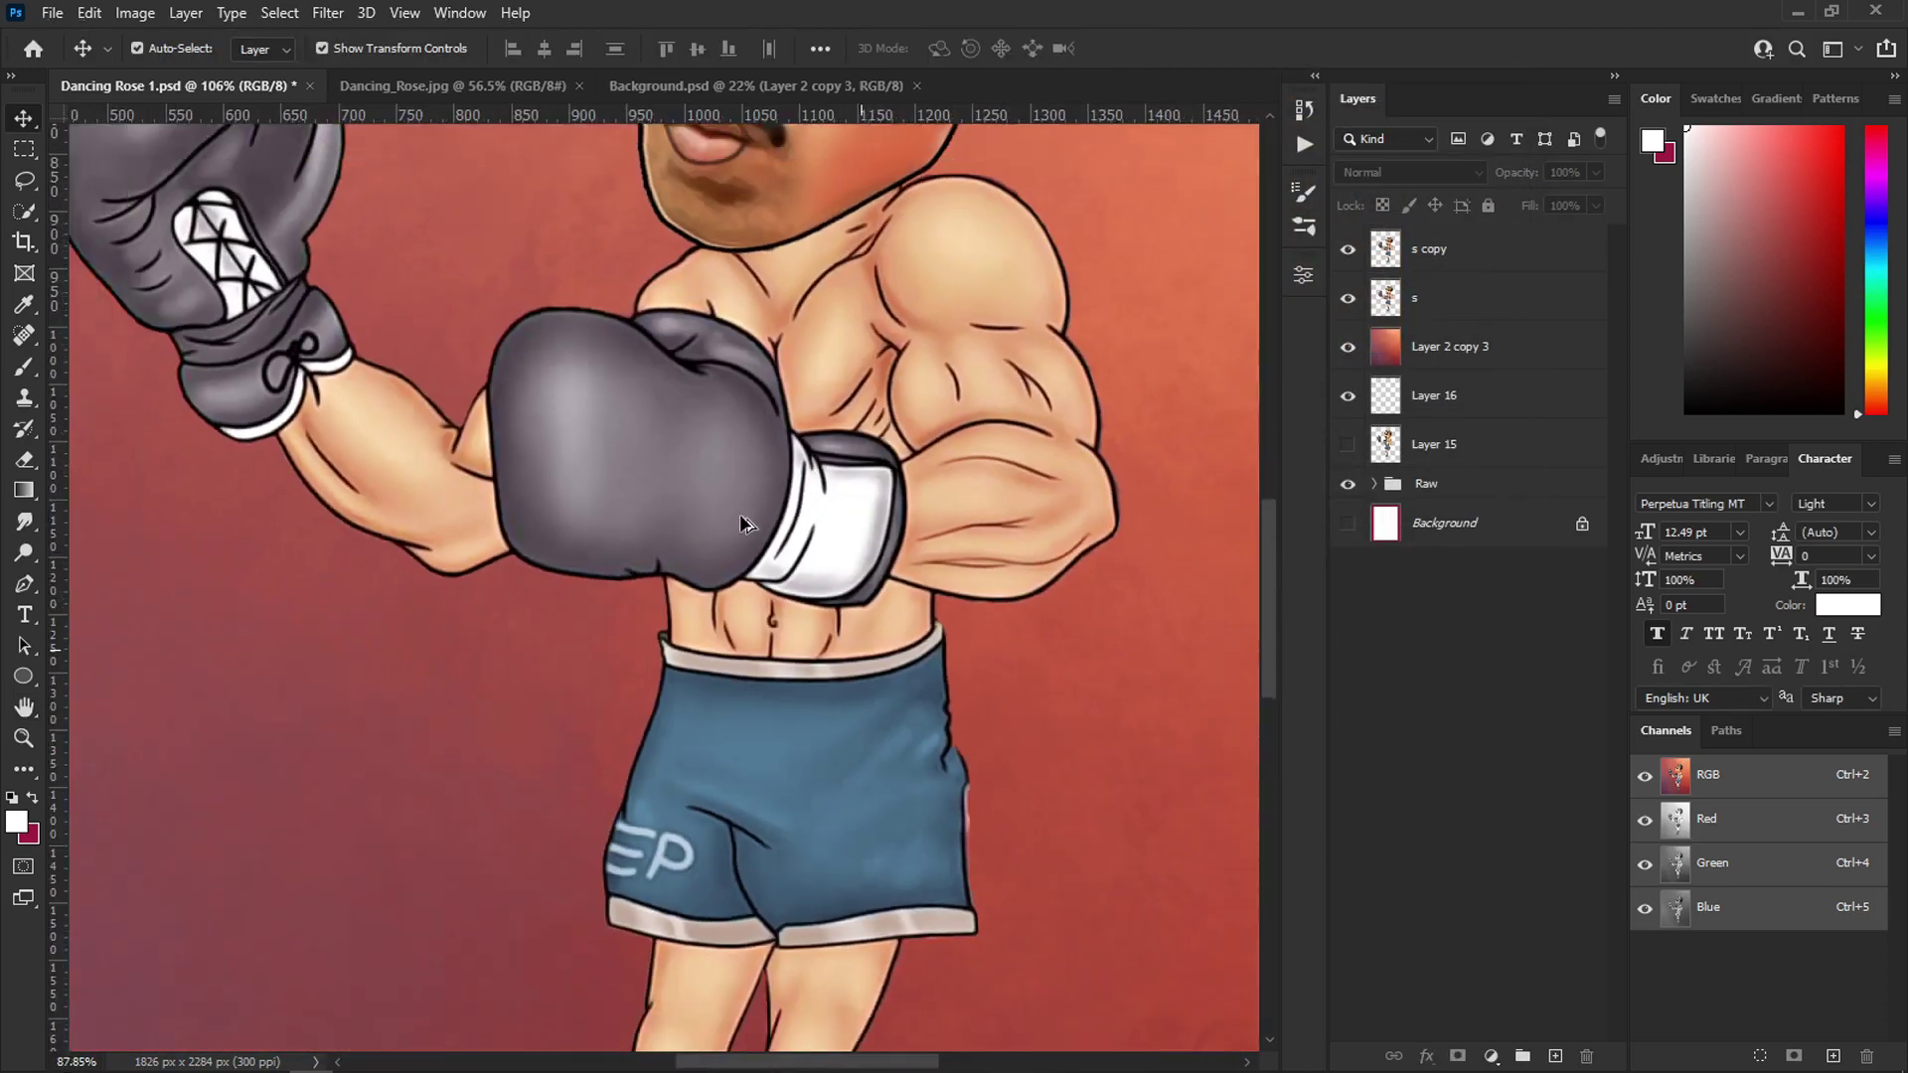
pyautogui.moveTo(795, 676); pyautogui.dragTo(808, 433)
pyautogui.scroll(-4, 808, 435)
pyautogui.scroll(3, 790, 538)
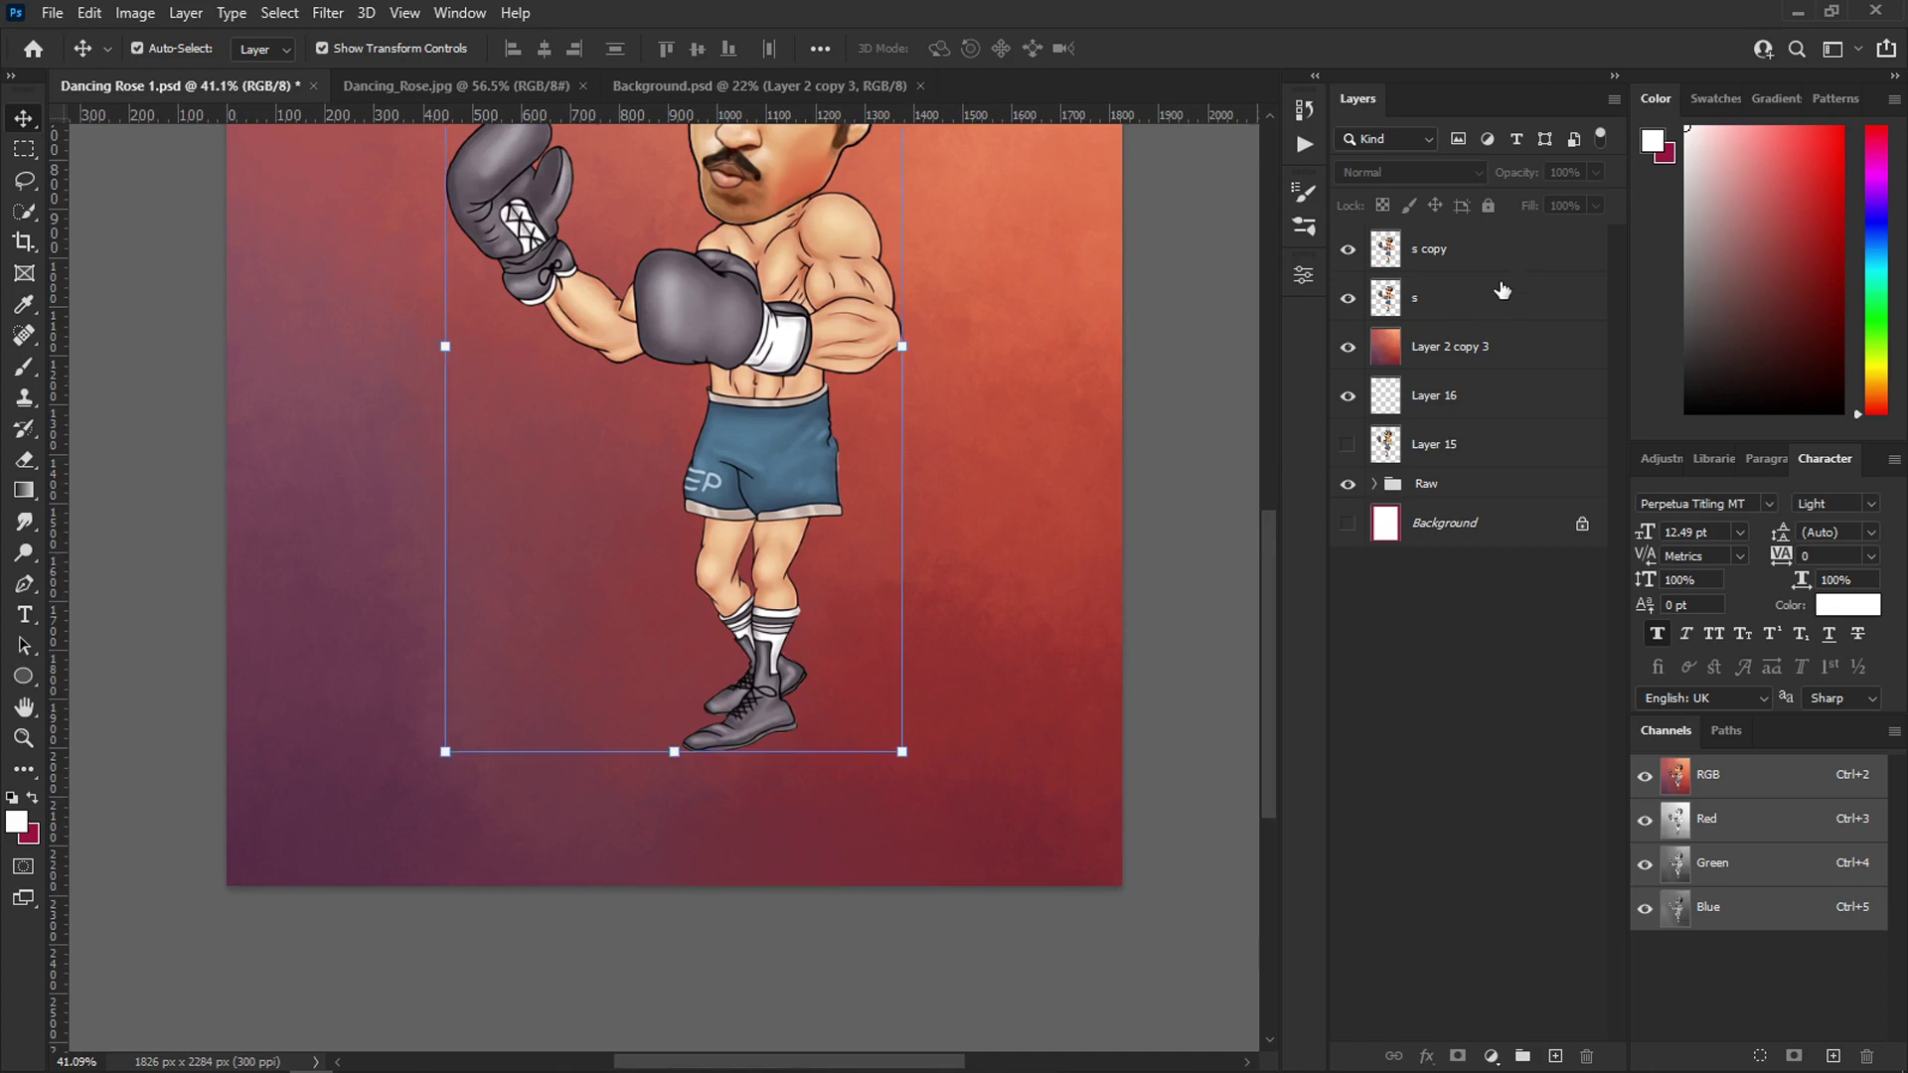
# - Add a blank layer directly beneath the s copy layer for painting a shadow around the shoes
pyautogui.click(1502, 289)
pyautogui.click(1500, 258)
pyautogui.moveTo(955, 336); pyautogui.dragTo(936, 394)
pyautogui.moveTo(980, 296); pyautogui.dragTo(983, 337)
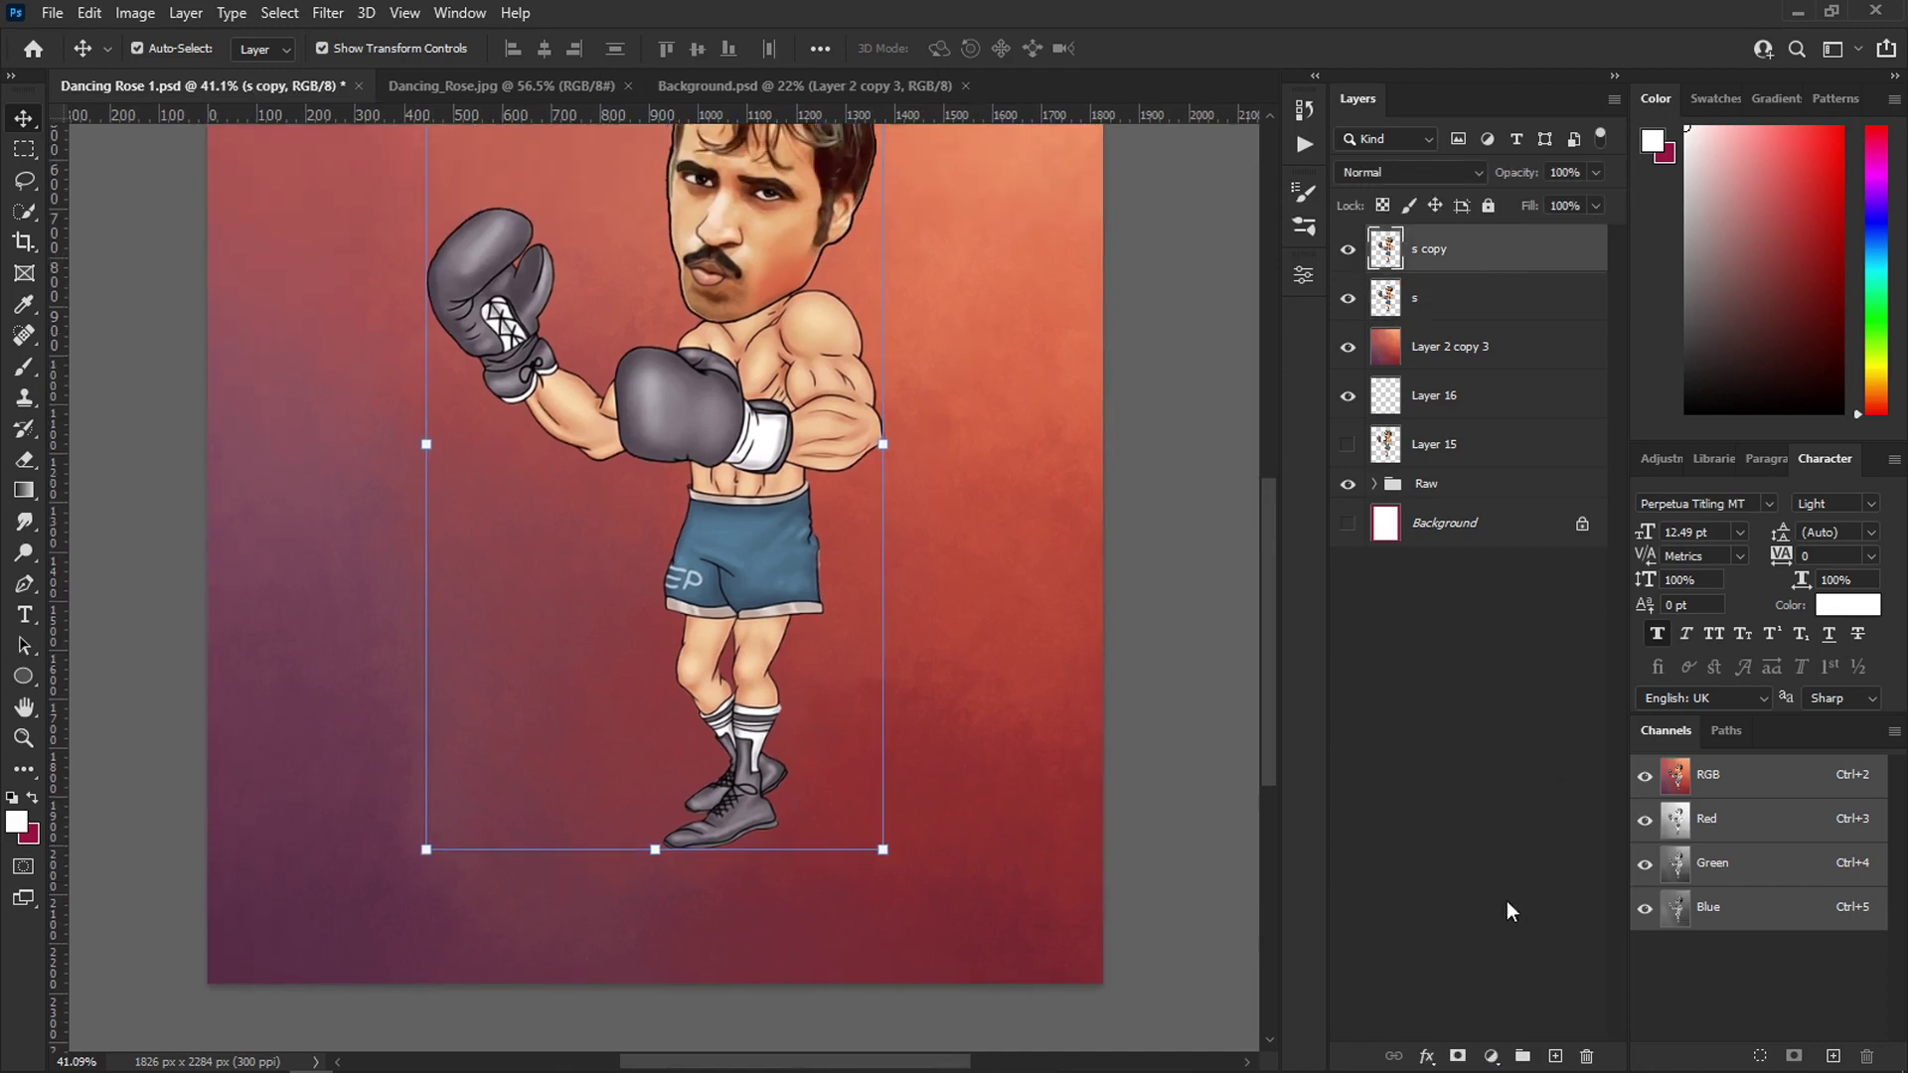
pyautogui.keyDown('ctrl'); pyautogui.click(1555, 1056); pyautogui.keyUp('ctrl')
pyautogui.press('b')
pyautogui.scroll(5, 788, 758)
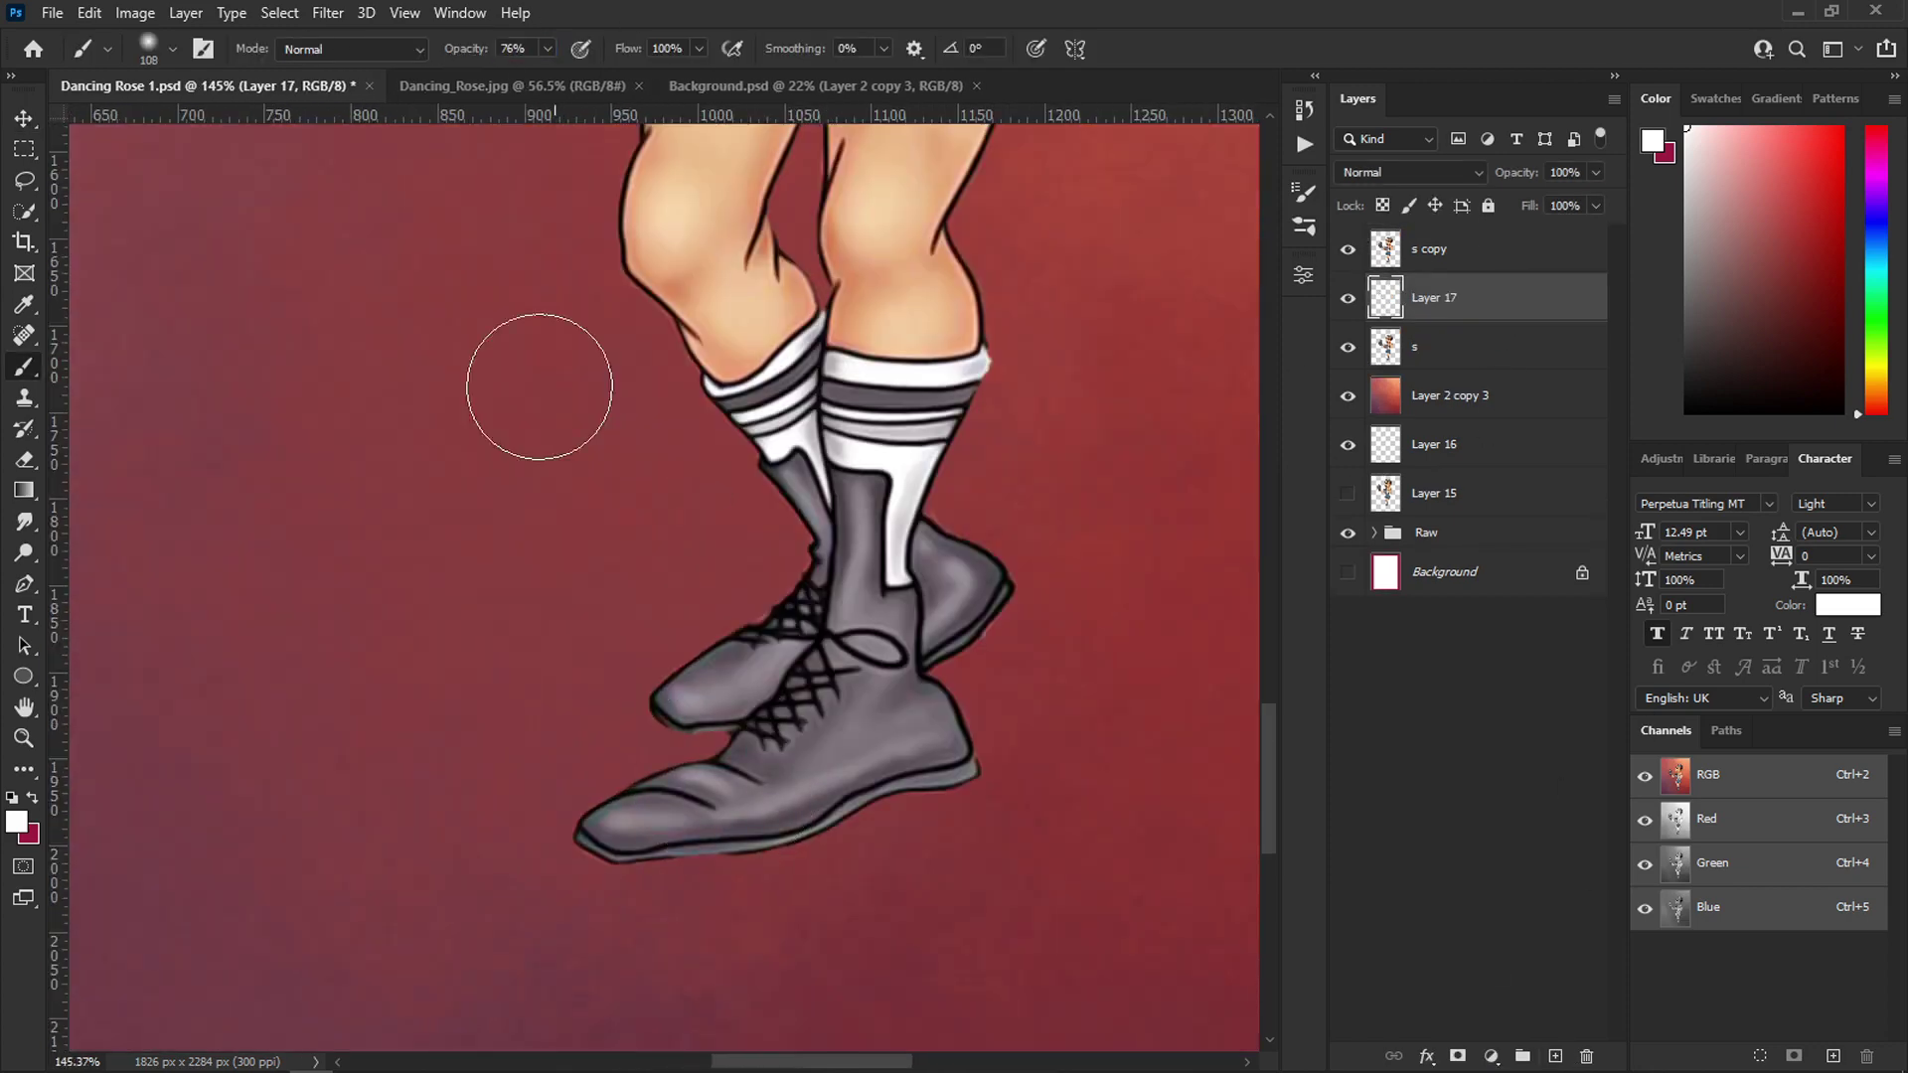
# - Paint a dark contact shadow around both shoes with a soft black brush of 0% hardness flattened to an ellipse
pyautogui.press('x')
pyautogui.click(668, 845)
pyautogui.hotkey('ctrl', 'z')
pyautogui.scroll(3, 672, 846)
pyautogui.rightClick(635, 785)
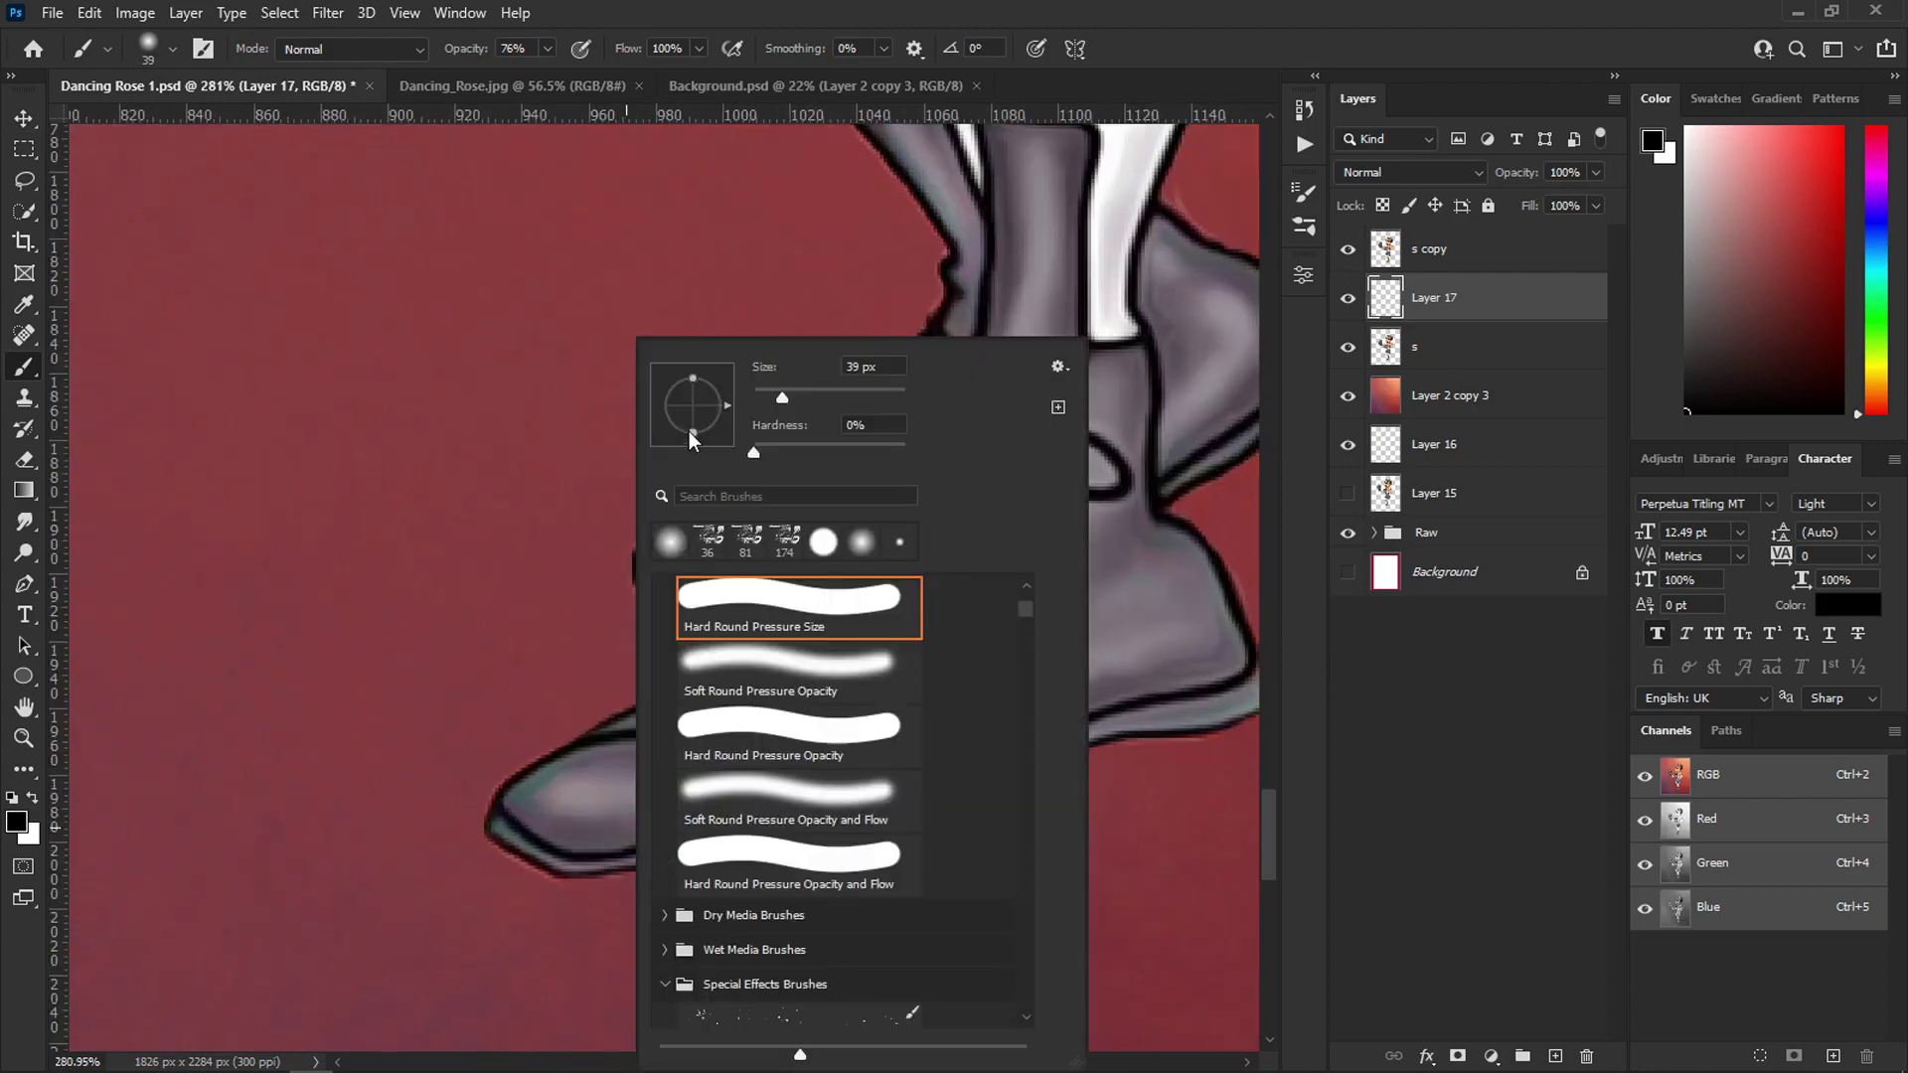
pyautogui.moveTo(692, 443); pyautogui.dragTo(693, 425)
pyautogui.press('Return')
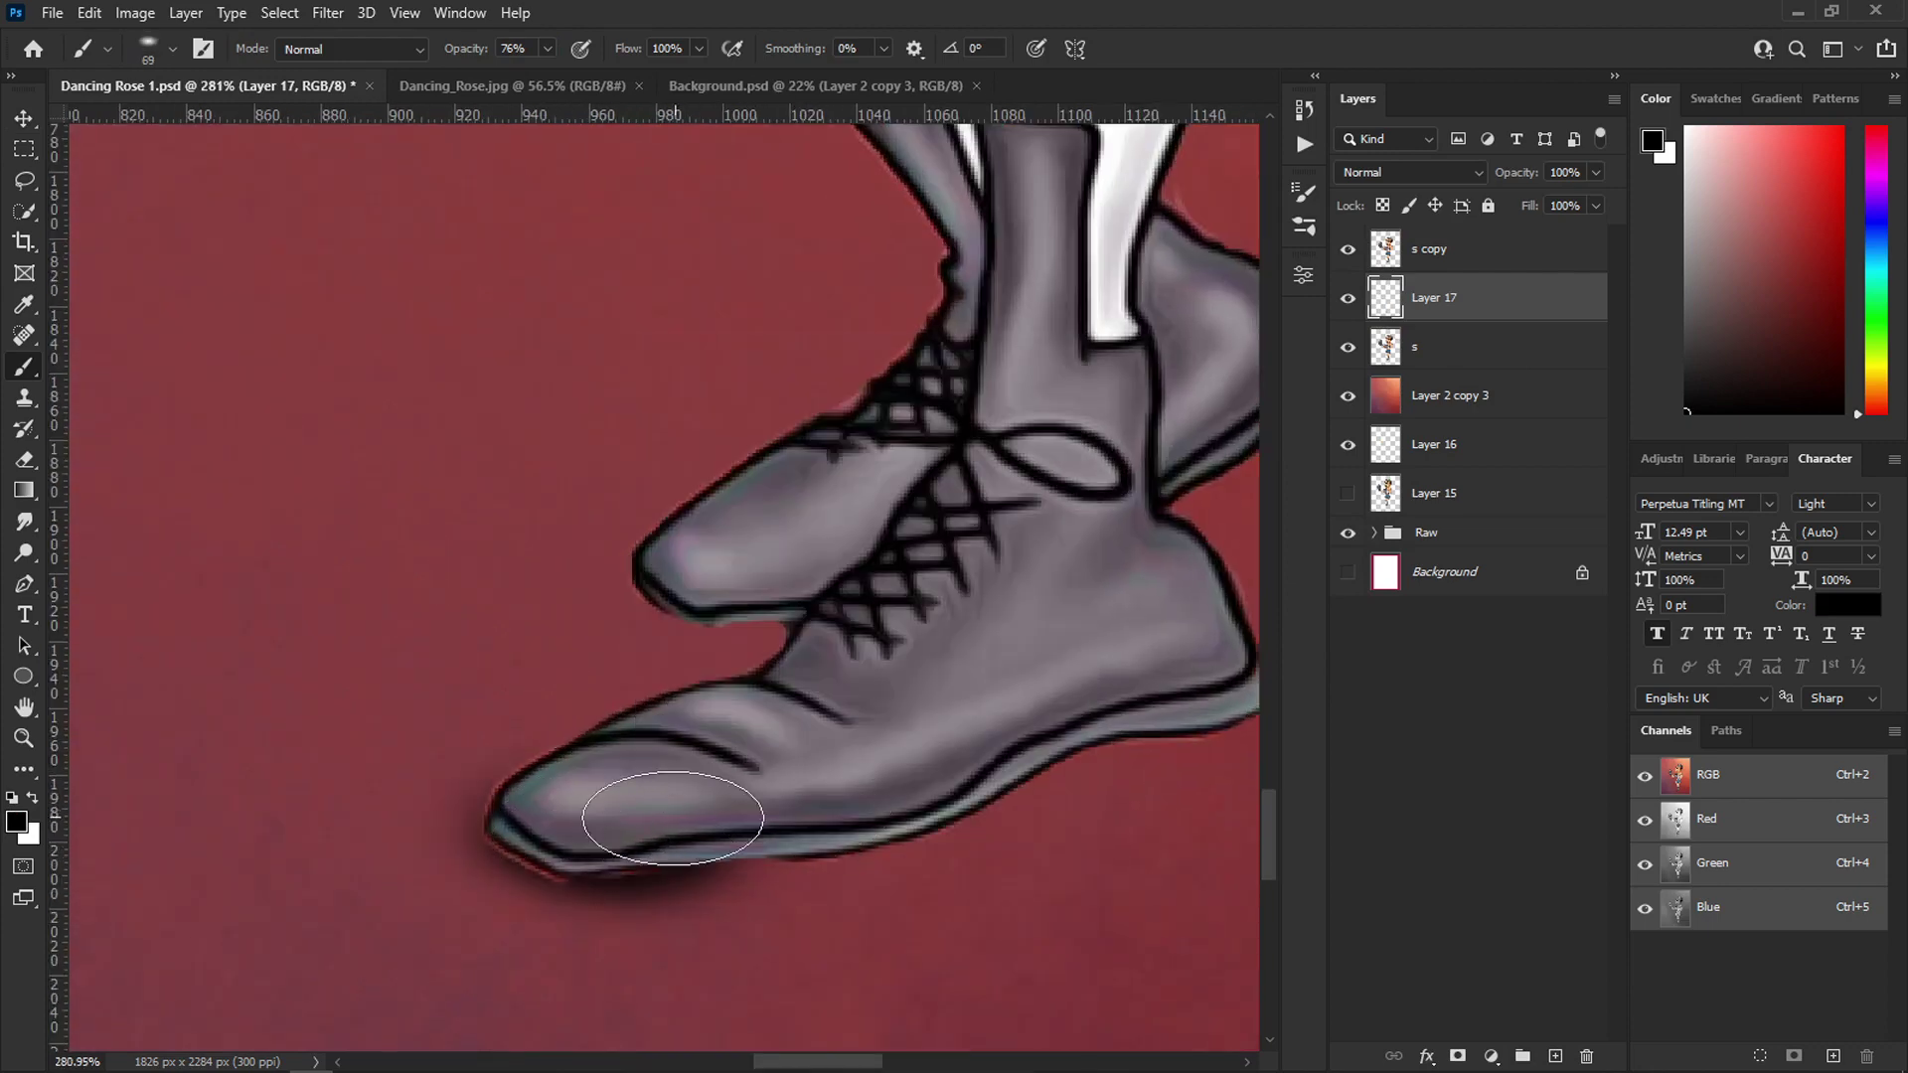
pyautogui.moveTo(530, 816)
pyautogui.mouseDown()
pyautogui.moveTo(878, 803)
pyautogui.moveTo(1103, 745)
pyautogui.mouseUp()
pyautogui.moveTo(1193, 696)
pyautogui.mouseDown()
pyautogui.moveTo(831, 766)
pyautogui.moveTo(745, 559)
pyautogui.mouseUp()
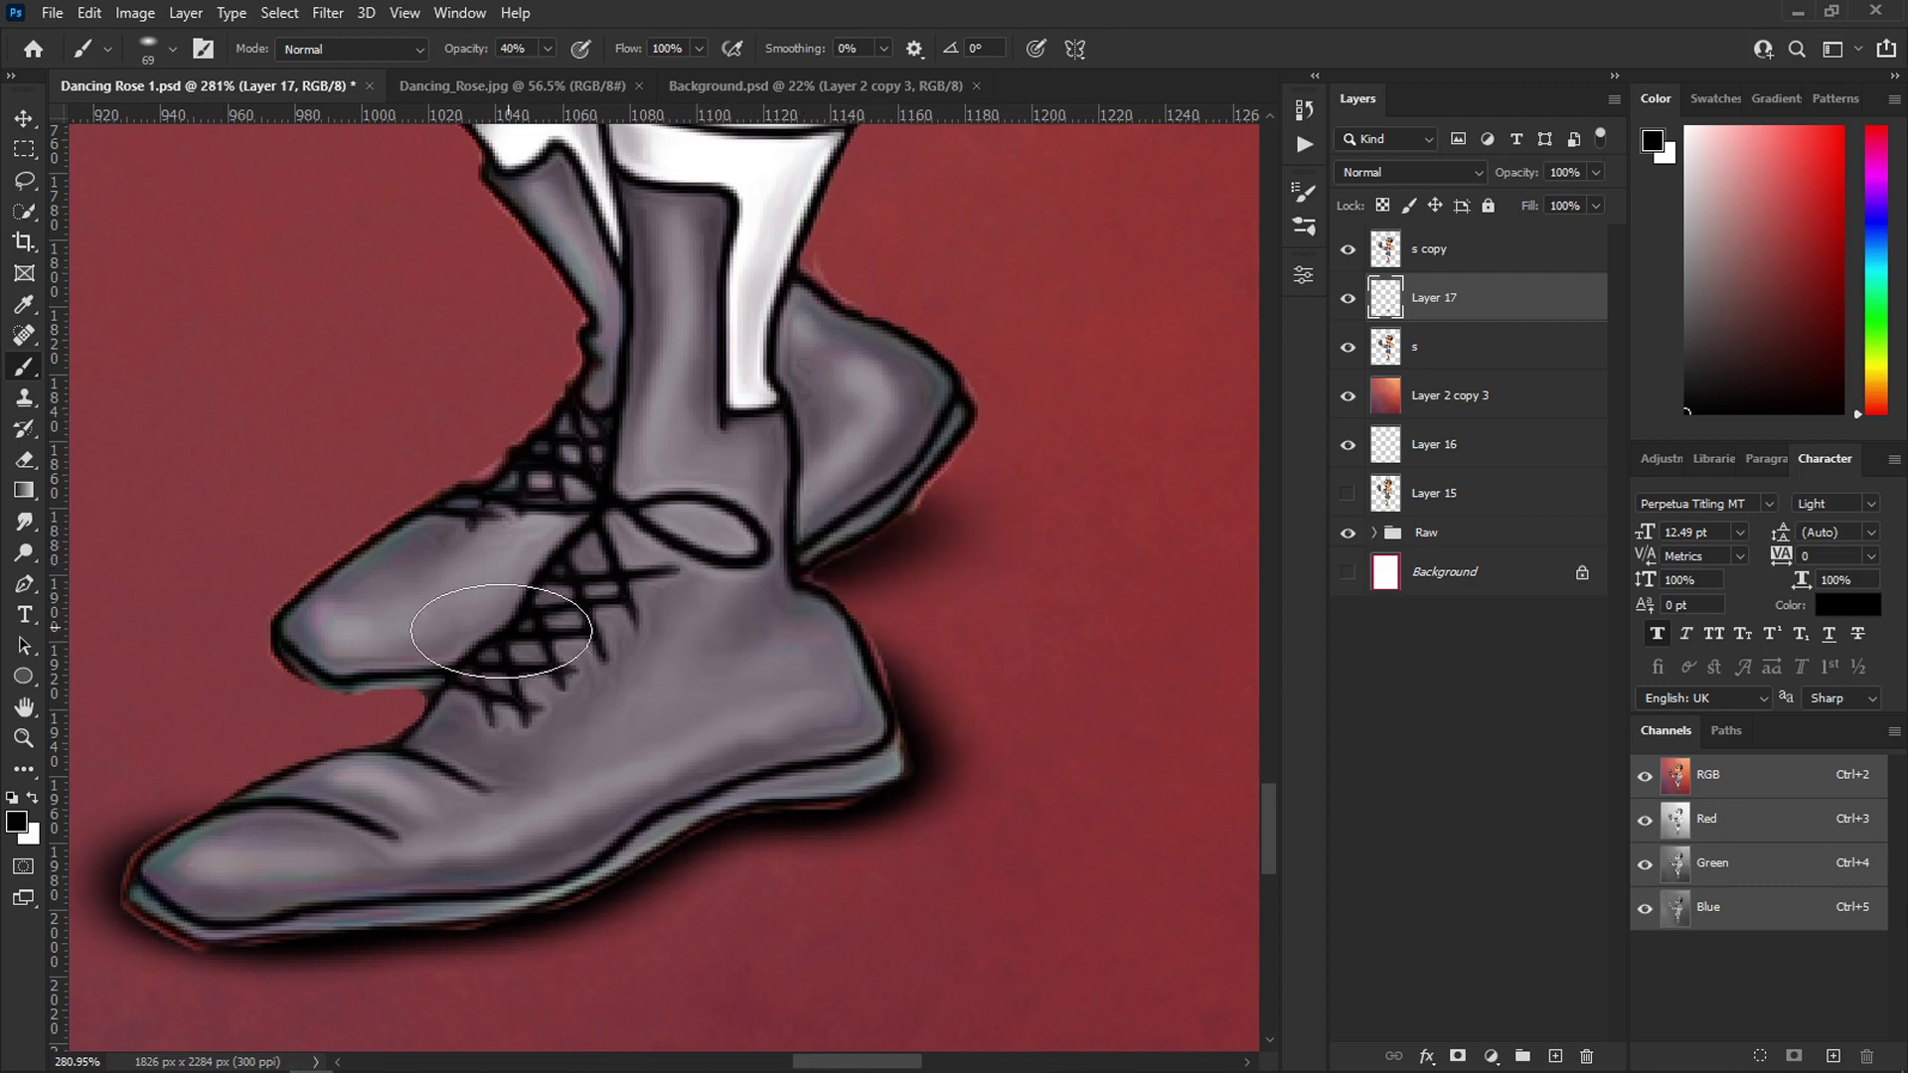
pyautogui.moveTo(373, 667)
pyautogui.mouseDown()
pyautogui.moveTo(377, 613)
pyautogui.moveTo(478, 551)
pyautogui.mouseUp()
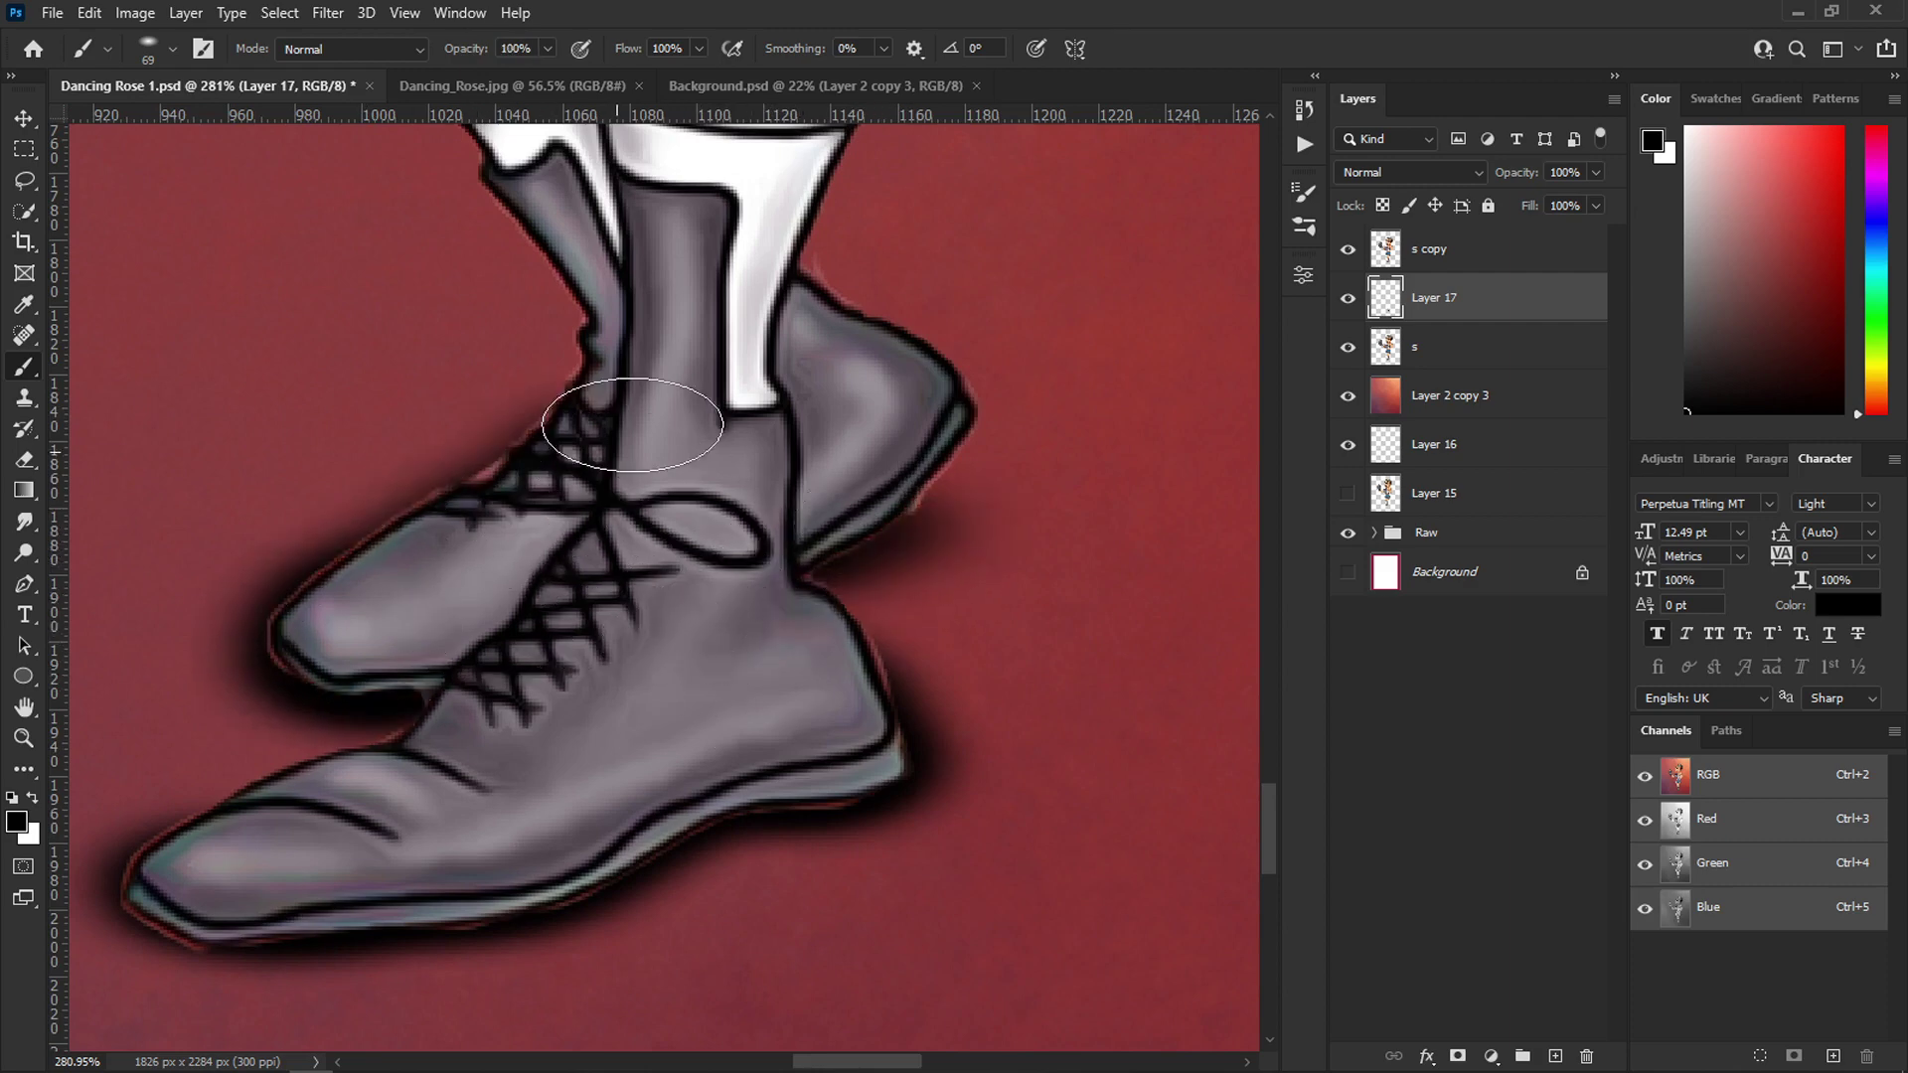
# - Widen the shoe shadow with faint strokes of the elliptical black brush at 159 px and 20% opacity
pyautogui.scroll(-8, 751, 518)
pyautogui.scroll(6, 690, 583)
pyautogui.moveTo(699, 586); pyautogui.dragTo(852, 585)
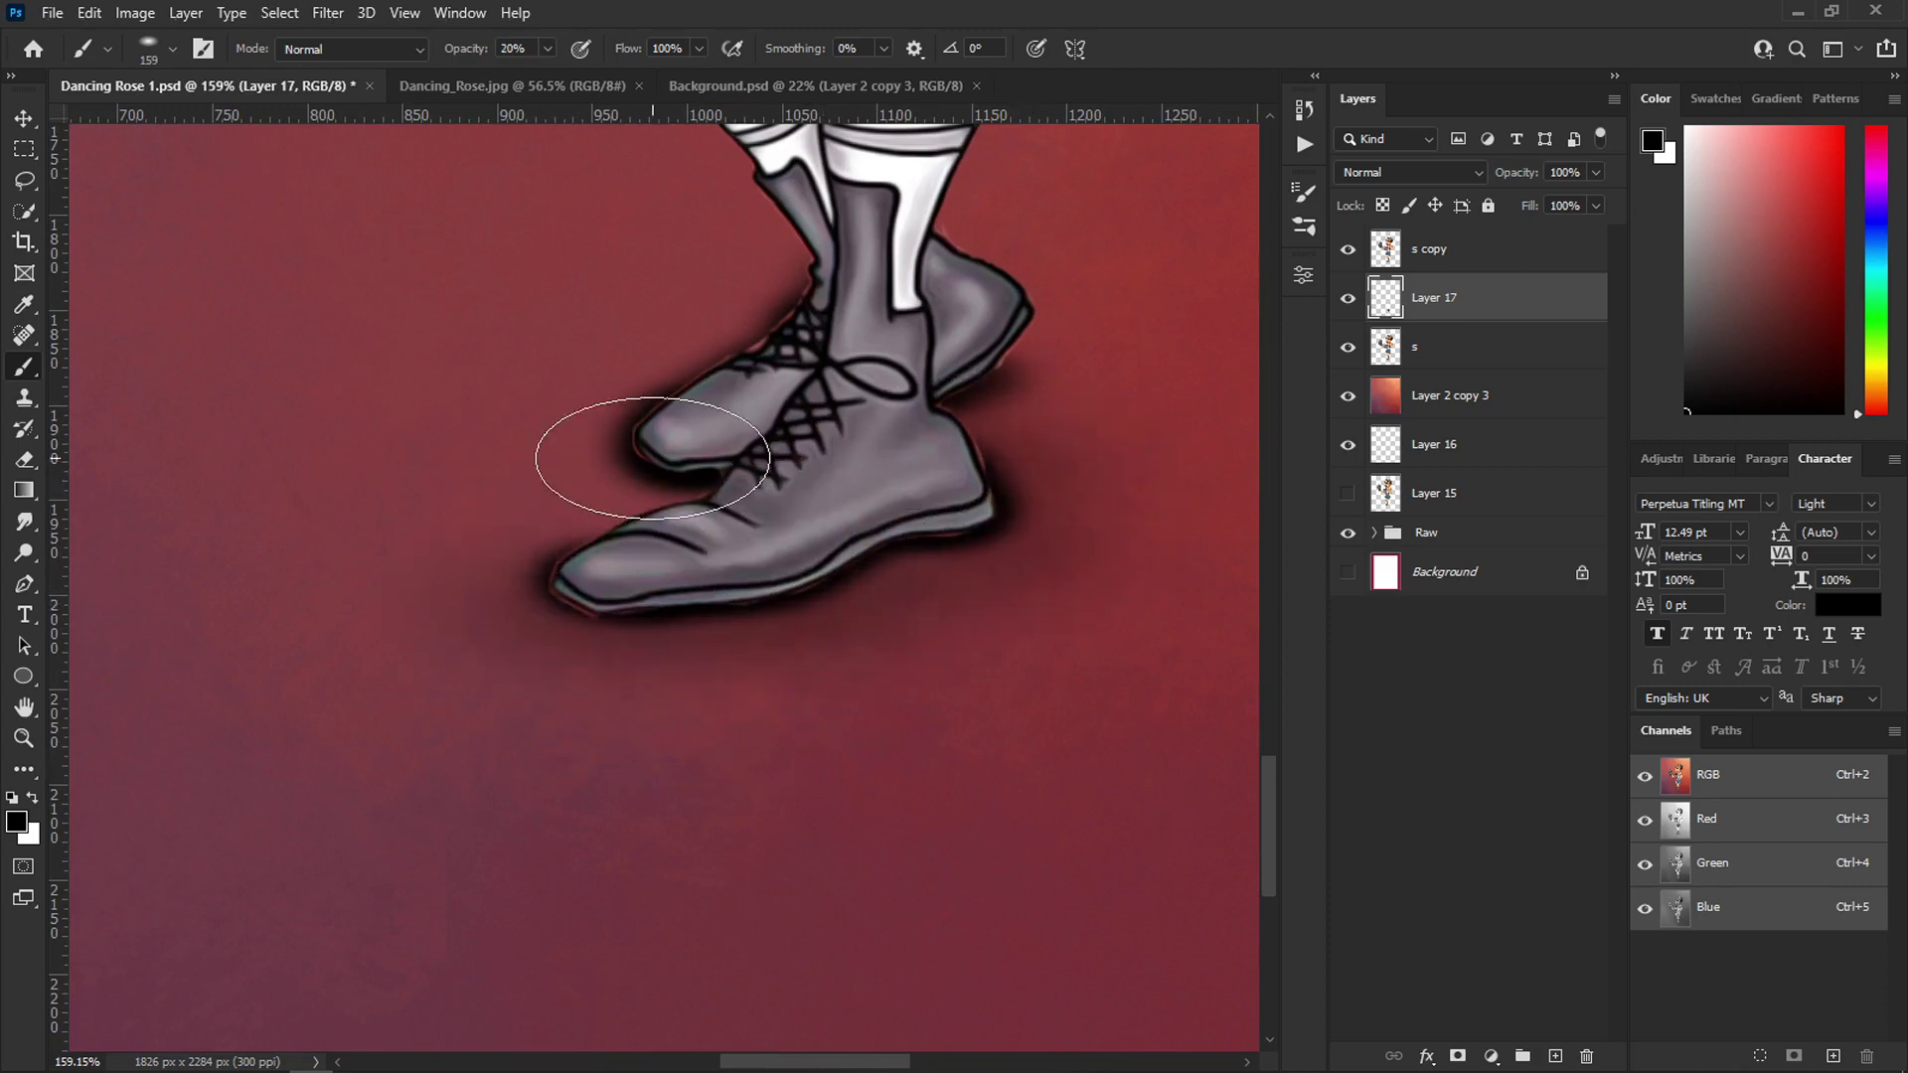
pyautogui.scroll(-5, 988, 360)
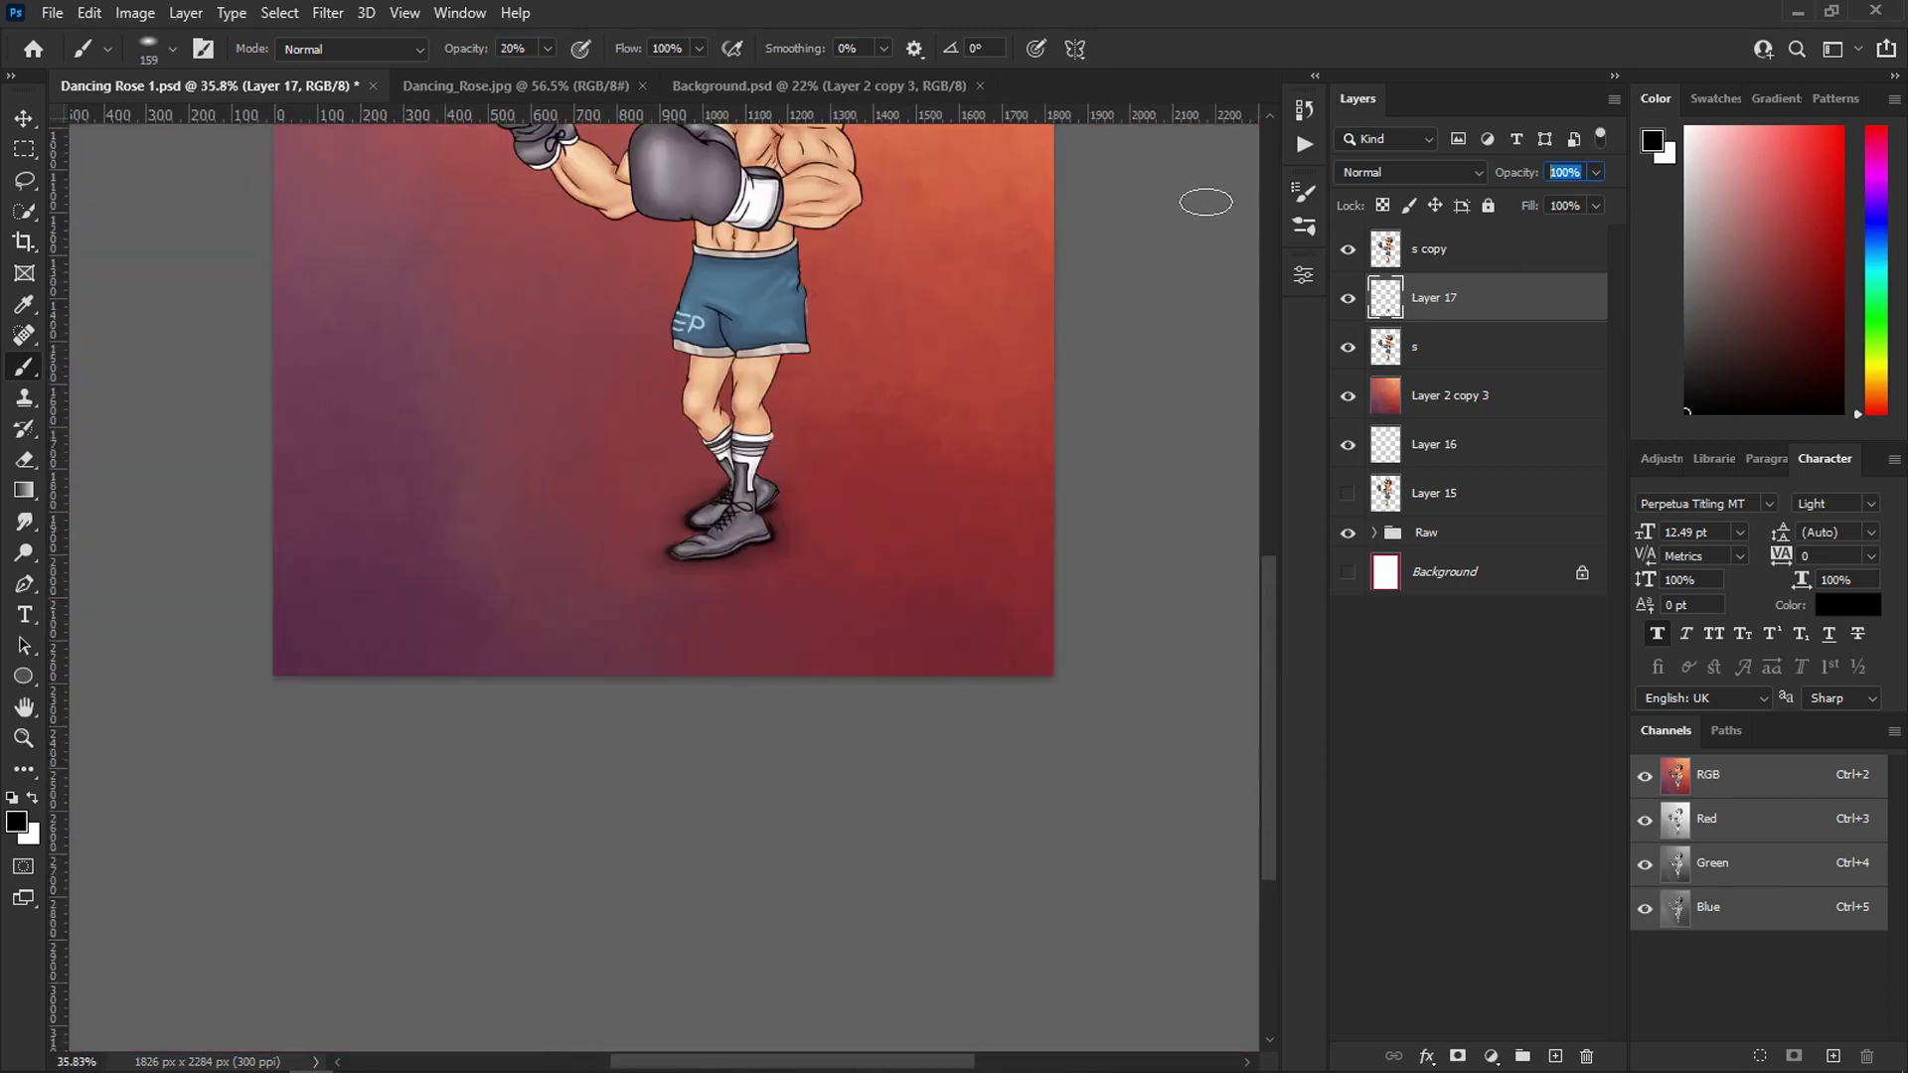
# - Examine the whole composition and the painted outline around the boxer's hair and face
pyautogui.click(22, 118)
pyautogui.click(179, 289)
pyautogui.scroll(-4, 550, 544)
pyautogui.scroll(9, 603, 368)
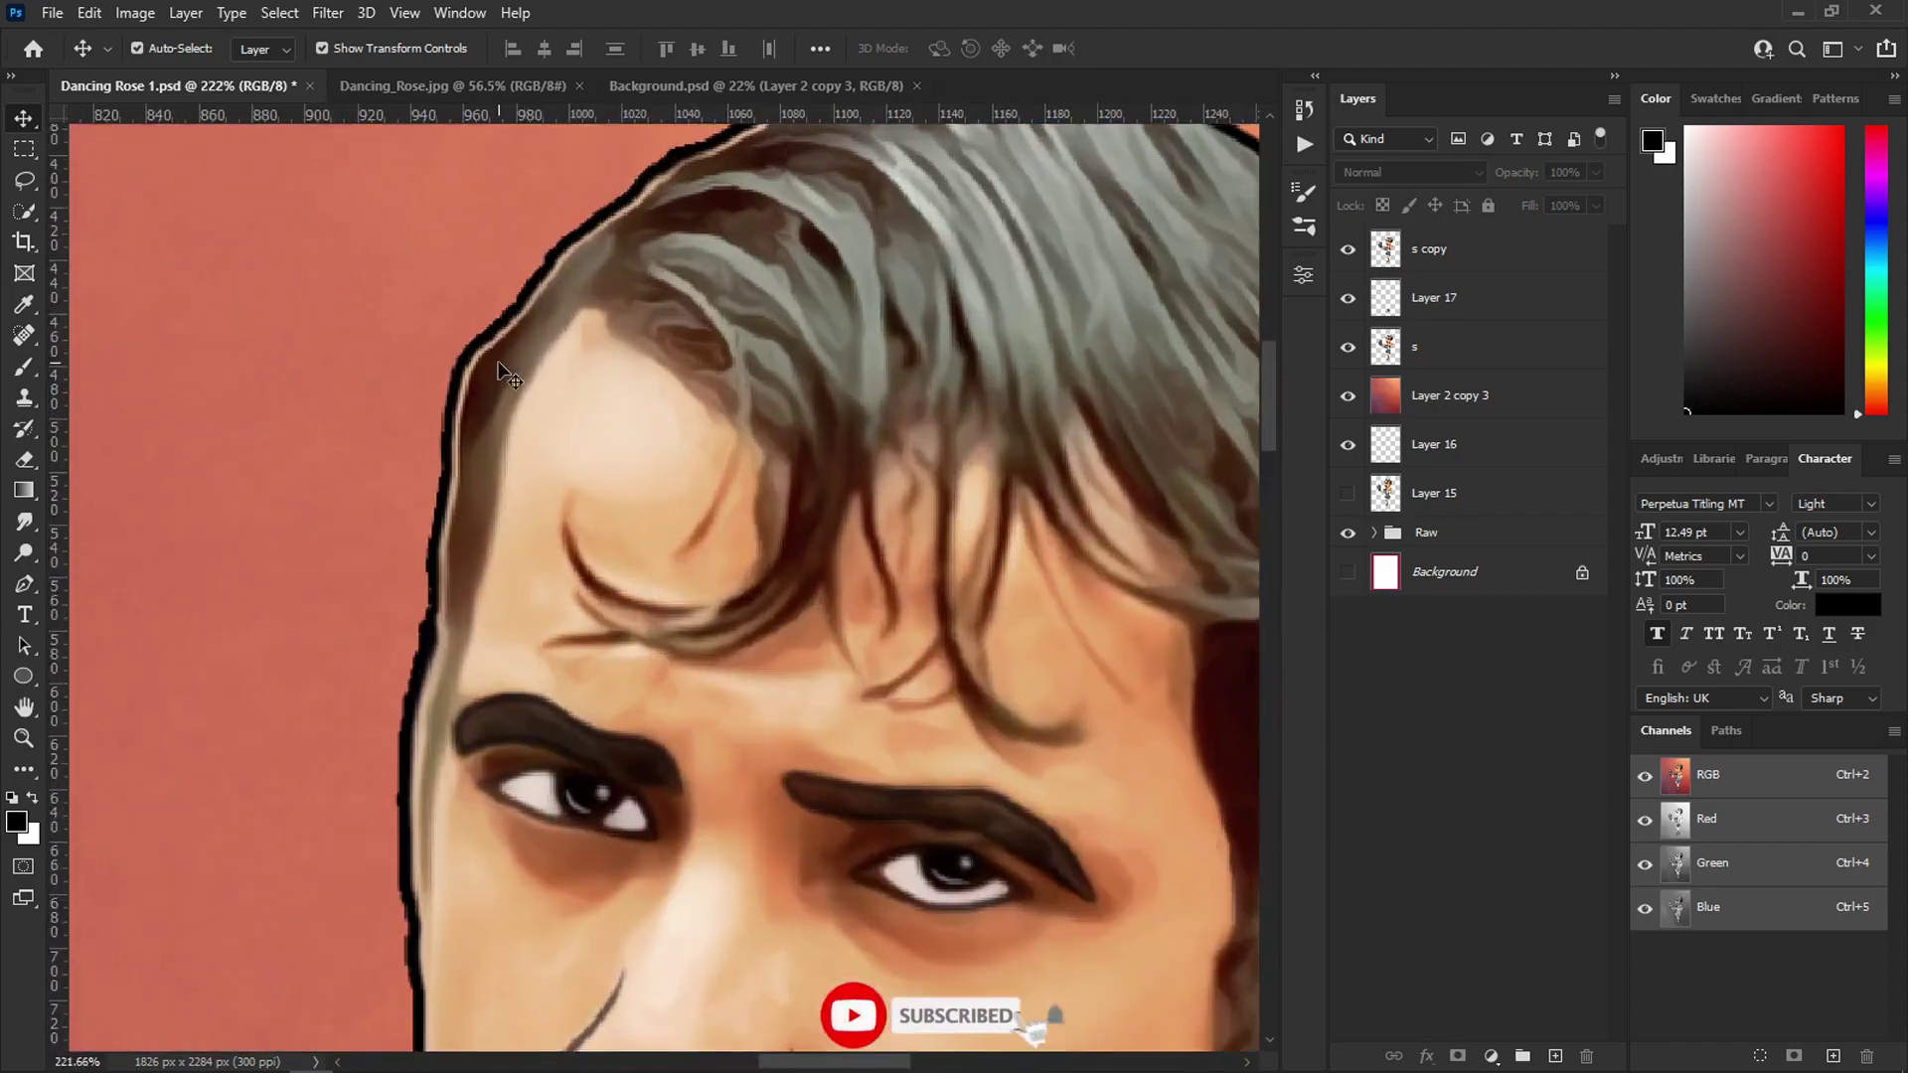
pyautogui.click(503, 370)
pyautogui.scroll(-4, 502, 366)
pyautogui.scroll(-6, 557, 362)
pyautogui.click(1043, 298)
# - Try the Film Grain filter on the s copy layer in the Filter Gallery and look through the other effect categories
pyautogui.click(1415, 247)
pyautogui.click(327, 11)
pyautogui.click(831, 347)
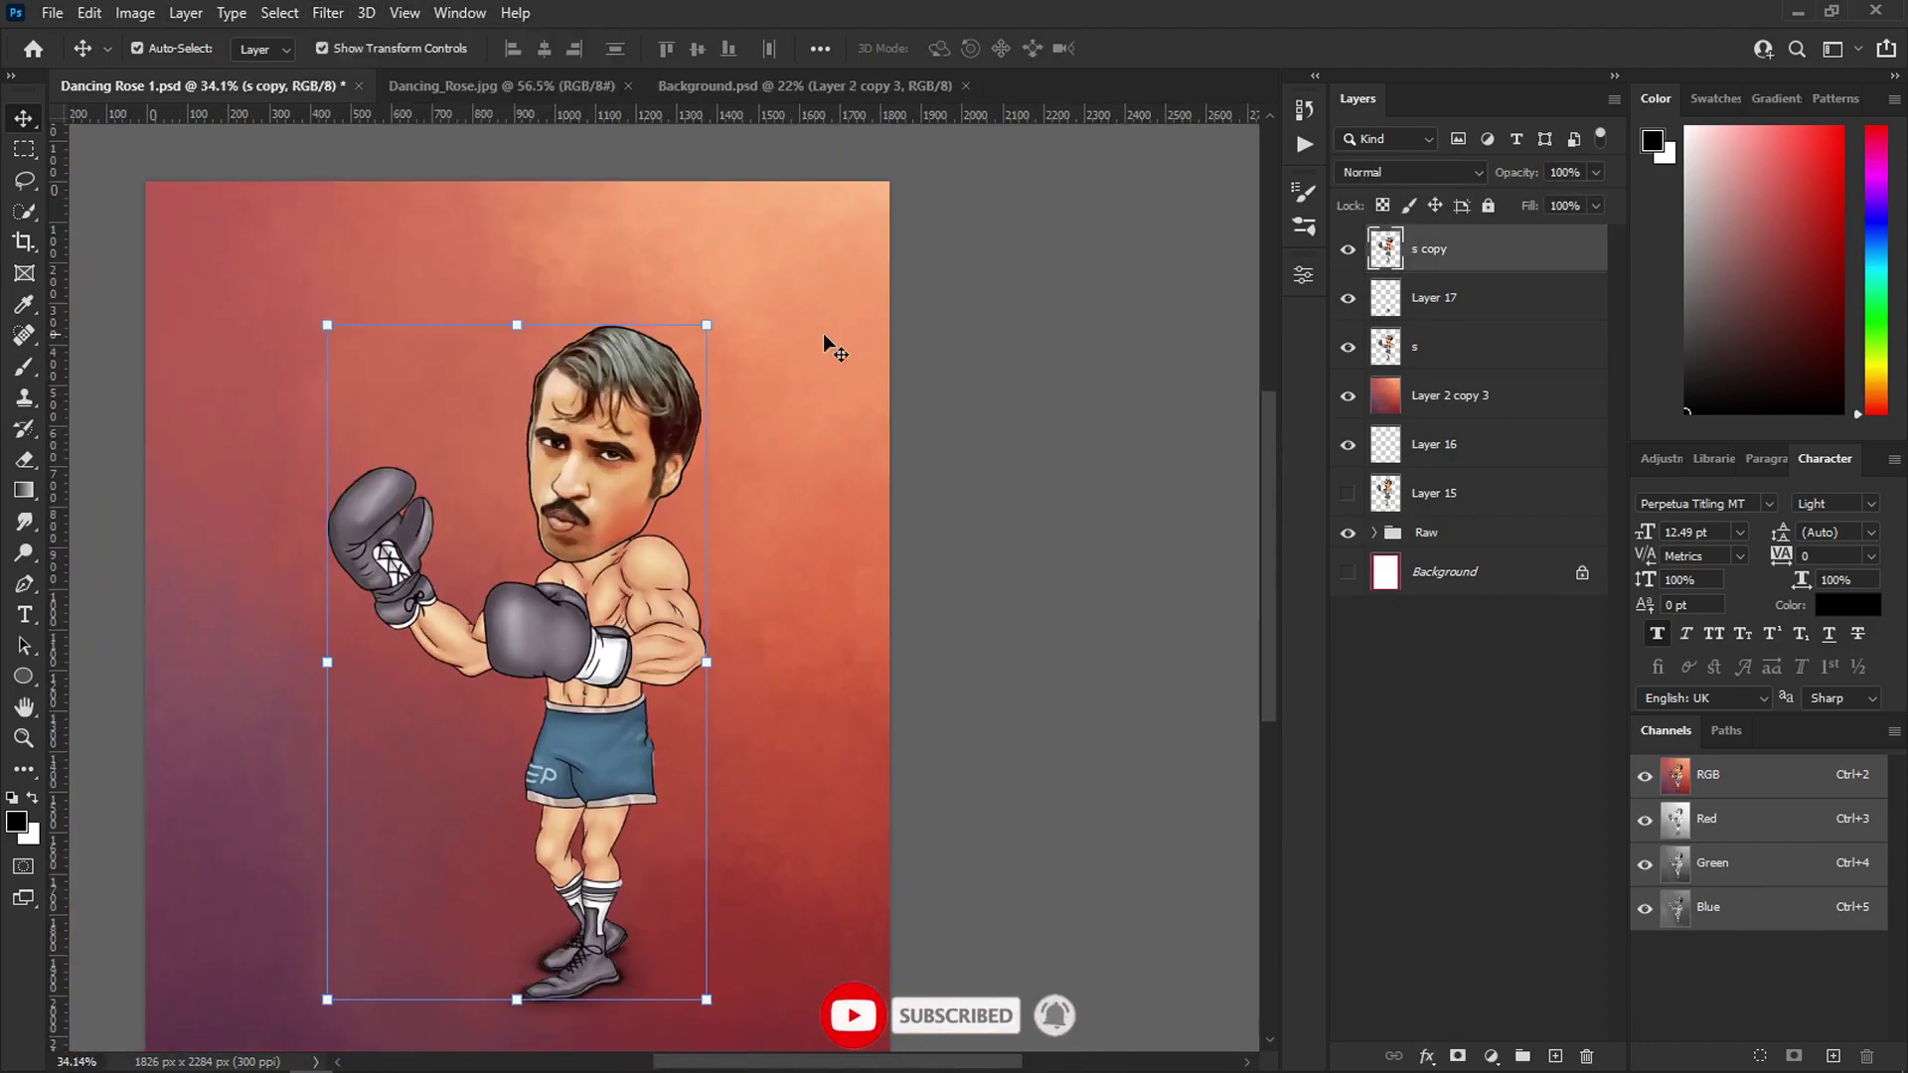
pyautogui.scroll(-1, 831, 346)
pyautogui.click(328, 12)
pyautogui.click(417, 149)
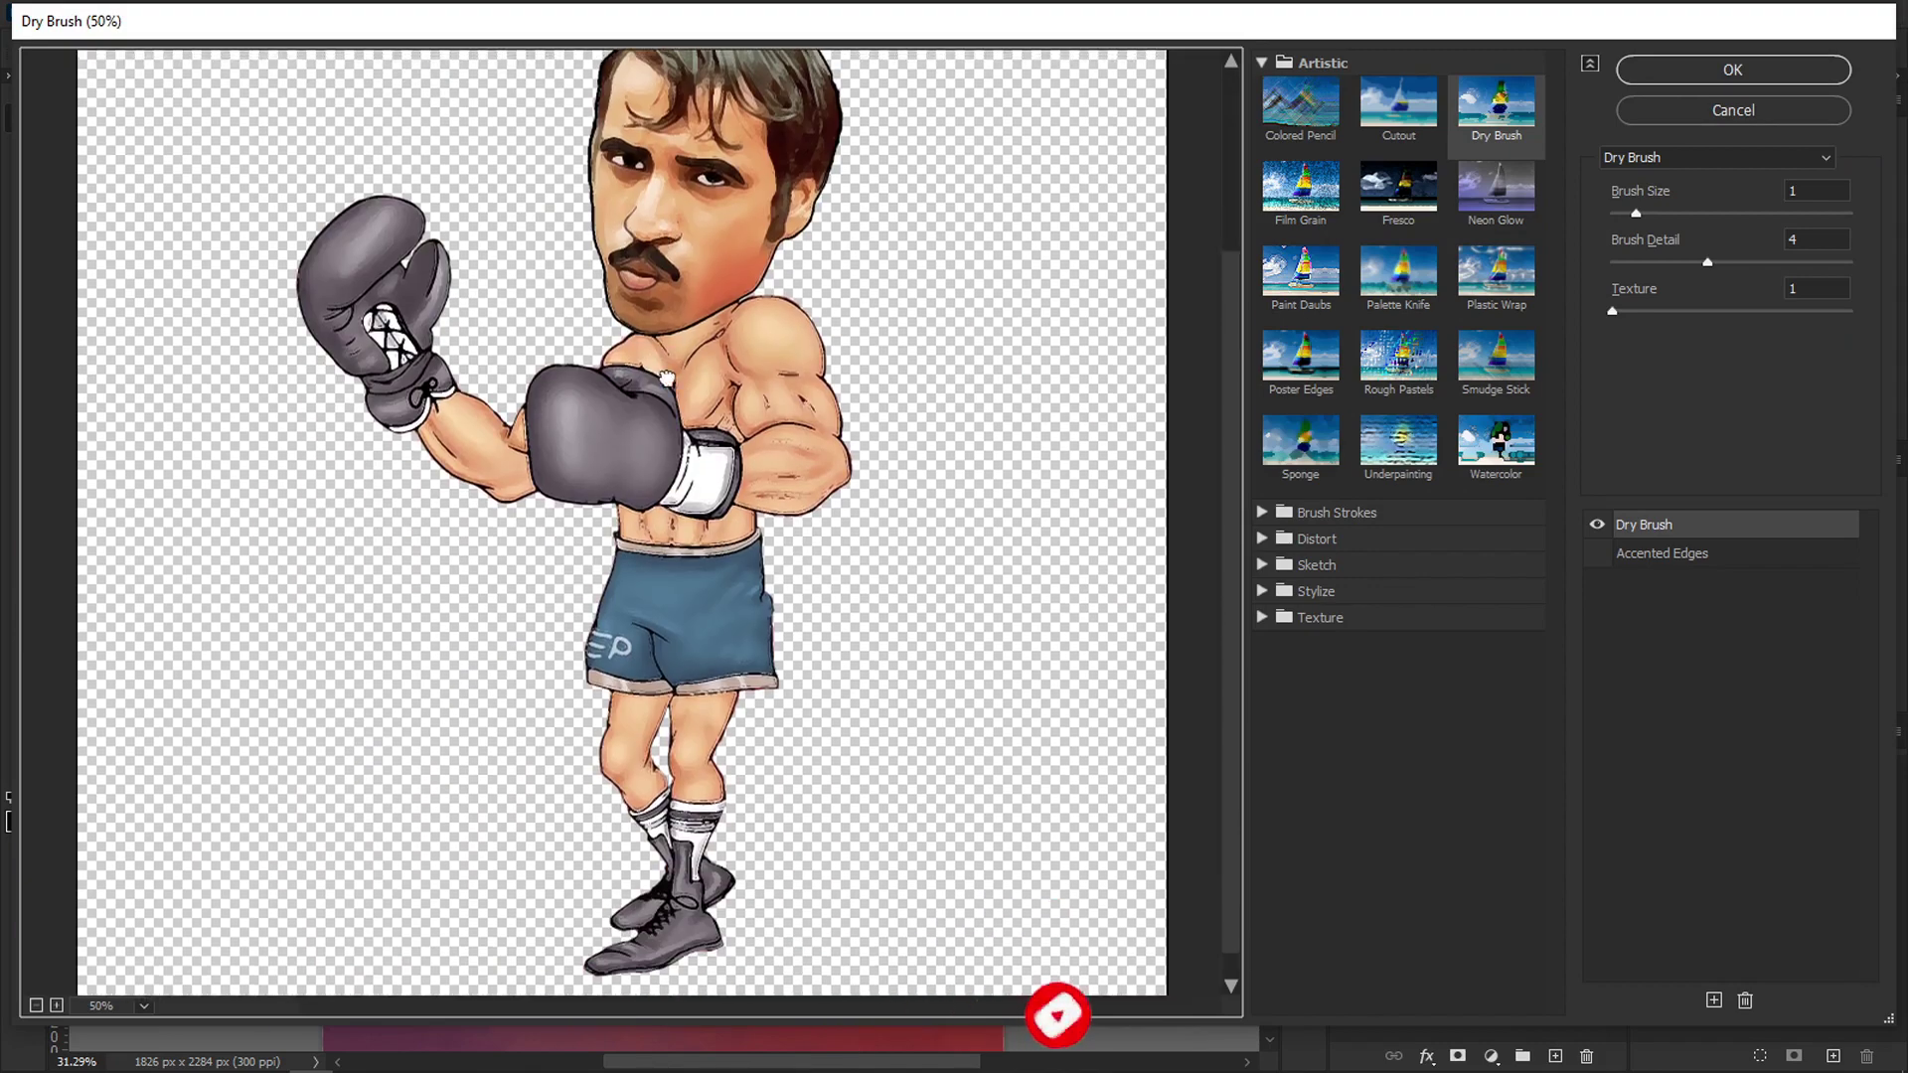
pyautogui.moveTo(667, 377); pyautogui.dragTo(667, 368)
pyautogui.click(1302, 189)
pyautogui.moveTo(873, 242); pyautogui.dragTo(884, 310)
pyautogui.click(1280, 62)
pyautogui.click(1282, 113)
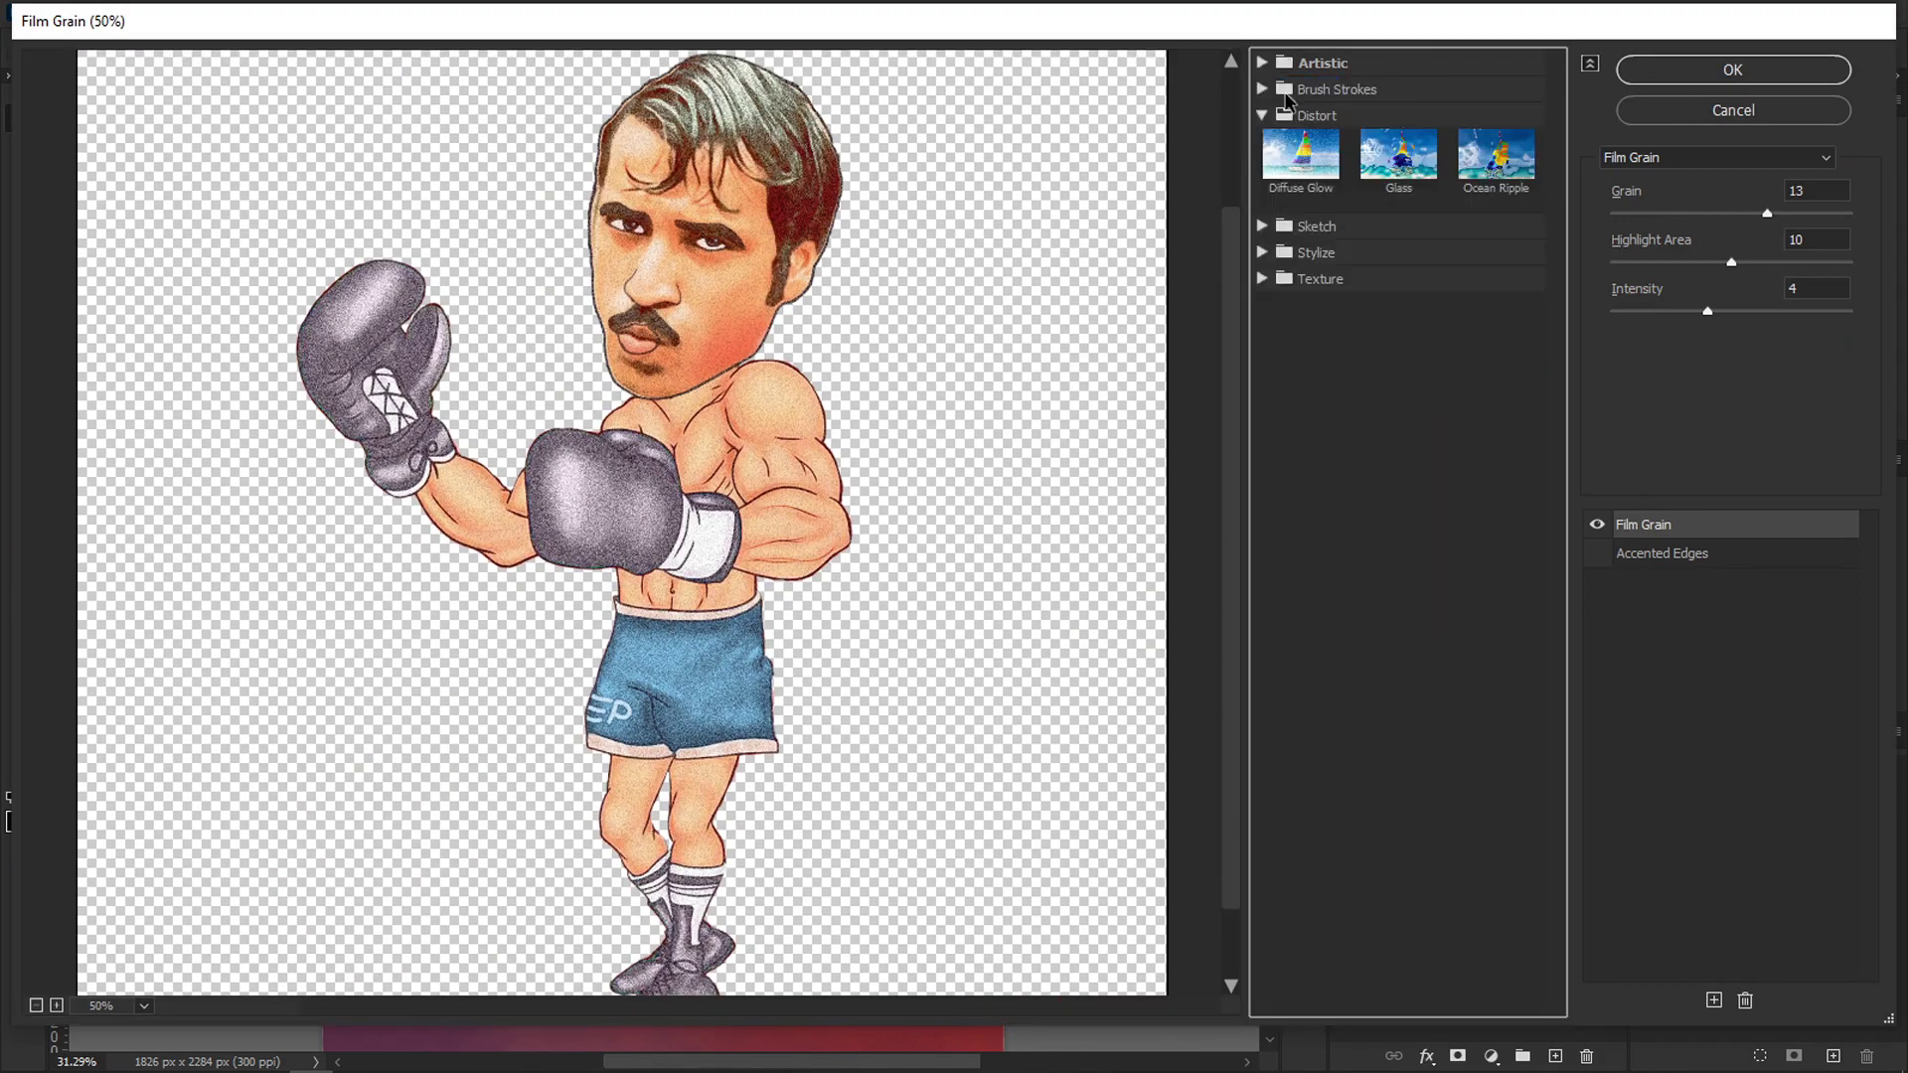
pyautogui.click(1292, 63)
# - Try the Cutout filter on the s copy layer with 8 levels, Edge Simplicity 3 and Edge Fidelity 2, then undo it
pyautogui.click(1380, 105)
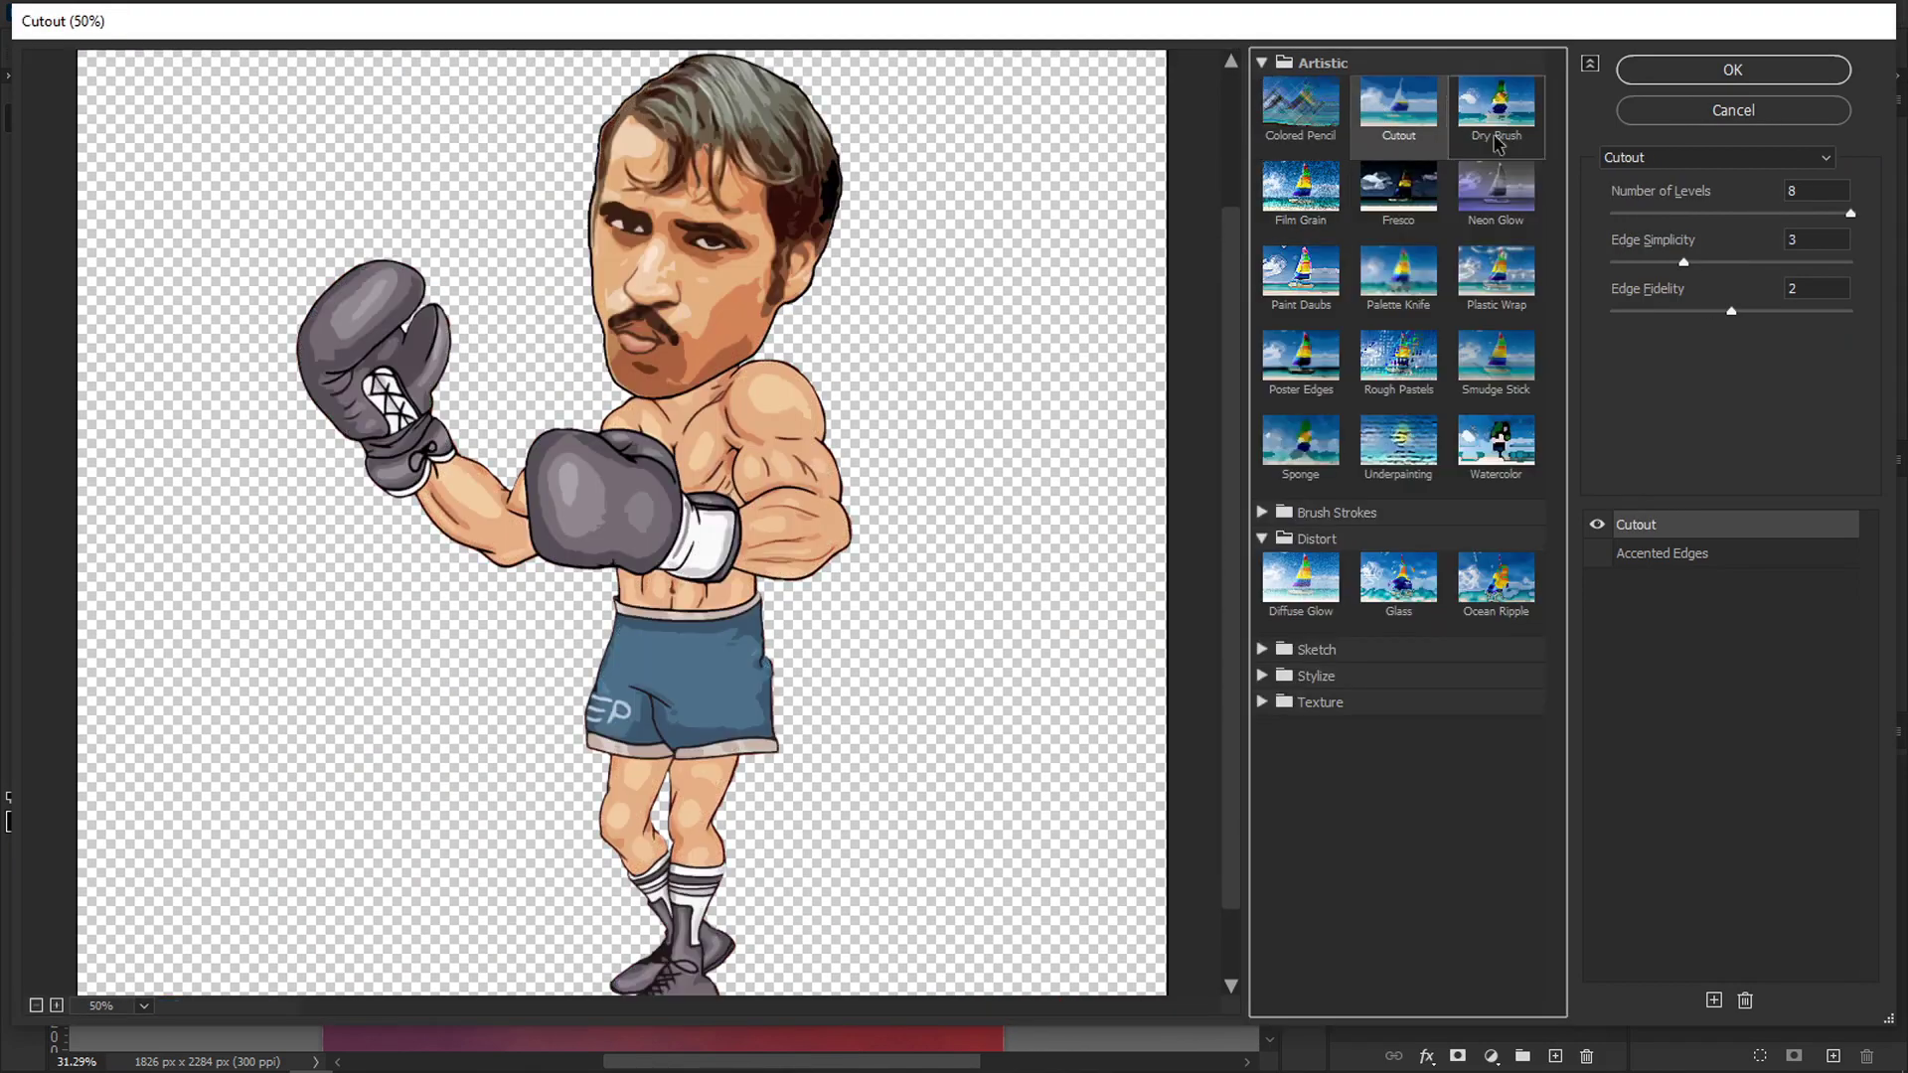
pyautogui.moveTo(1683, 261)
pyautogui.mouseDown()
pyautogui.moveTo(1638, 261)
pyautogui.moveTo(1799, 265)
pyautogui.moveTo(1687, 262)
pyautogui.mouseUp()
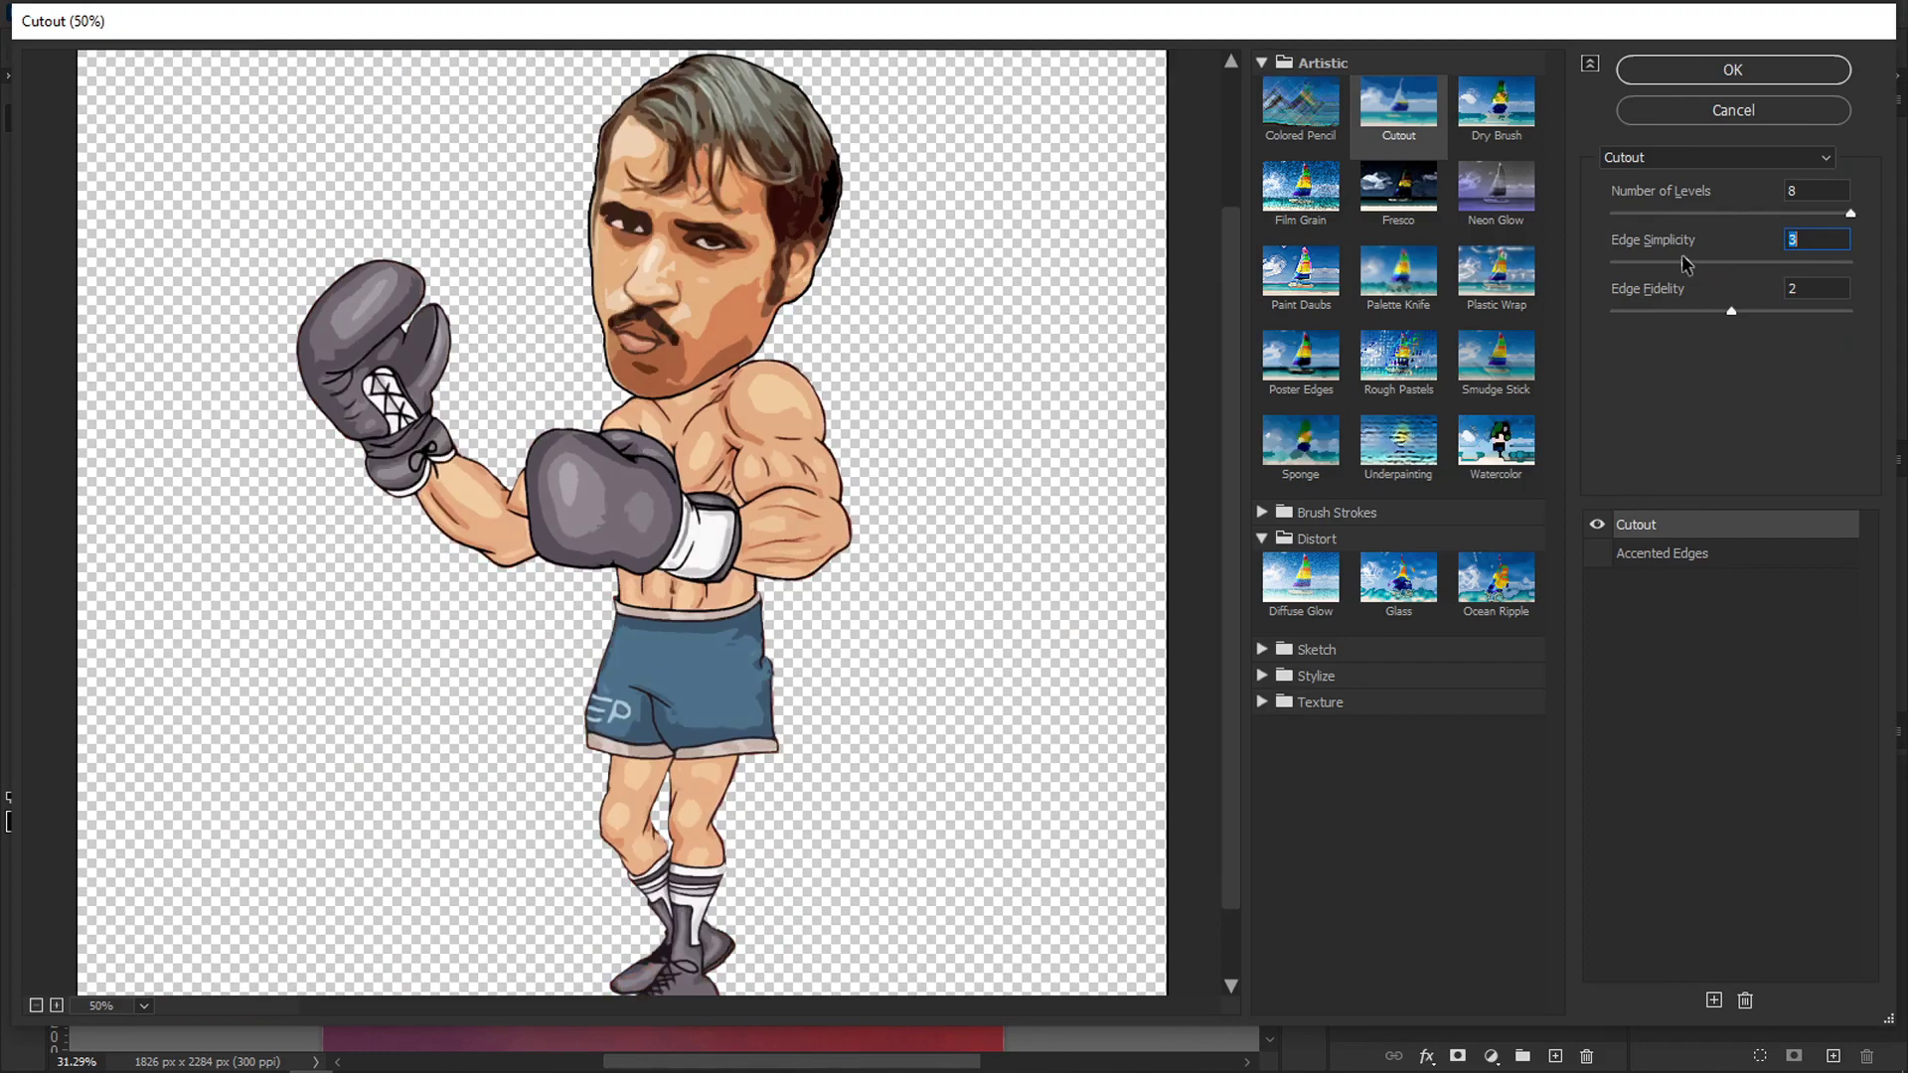
pyautogui.click(1776, 73)
pyautogui.scroll(11, 801, 676)
pyautogui.hotkey('ctrl', 'z')
pyautogui.scroll(-13, 801, 676)
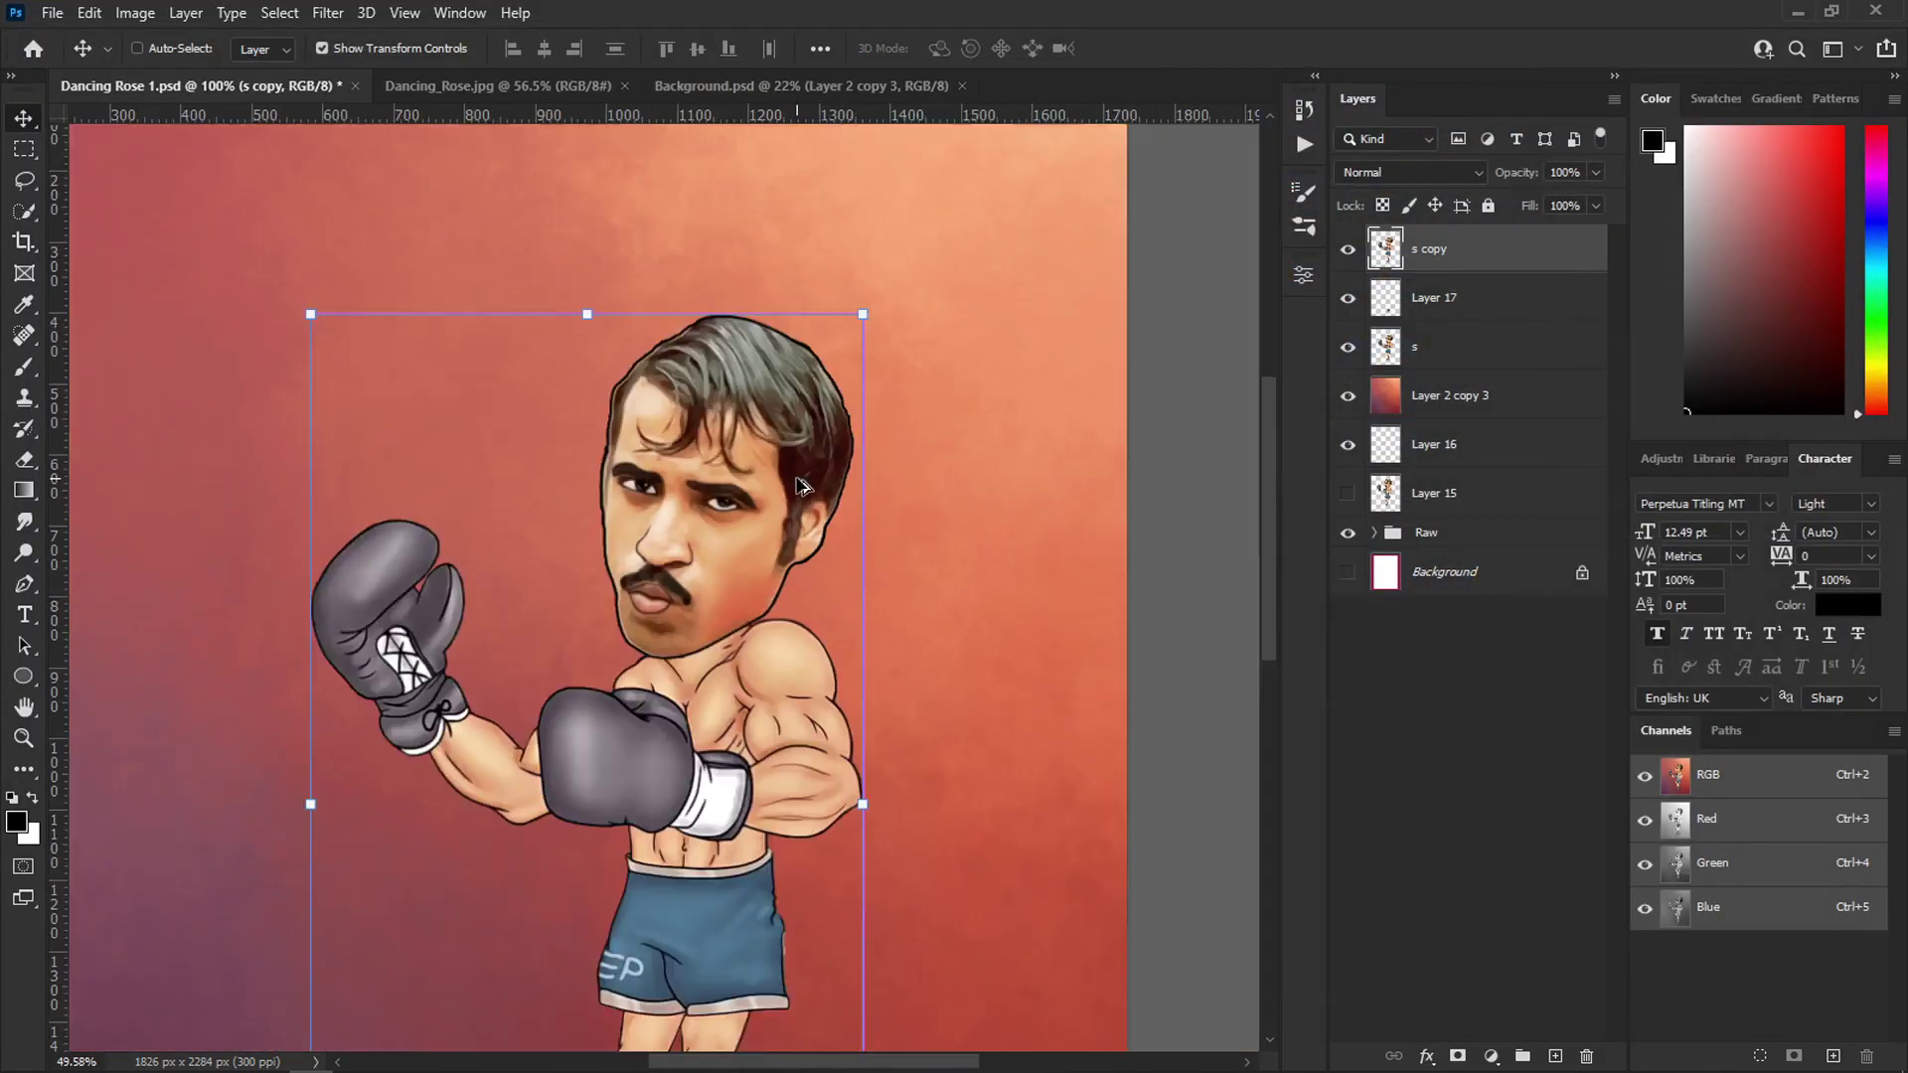
# - Sharpen the boxer on the s copy layer
pyautogui.click(327, 13)
pyautogui.moveTo(497, 454)
pyautogui.click(710, 567)
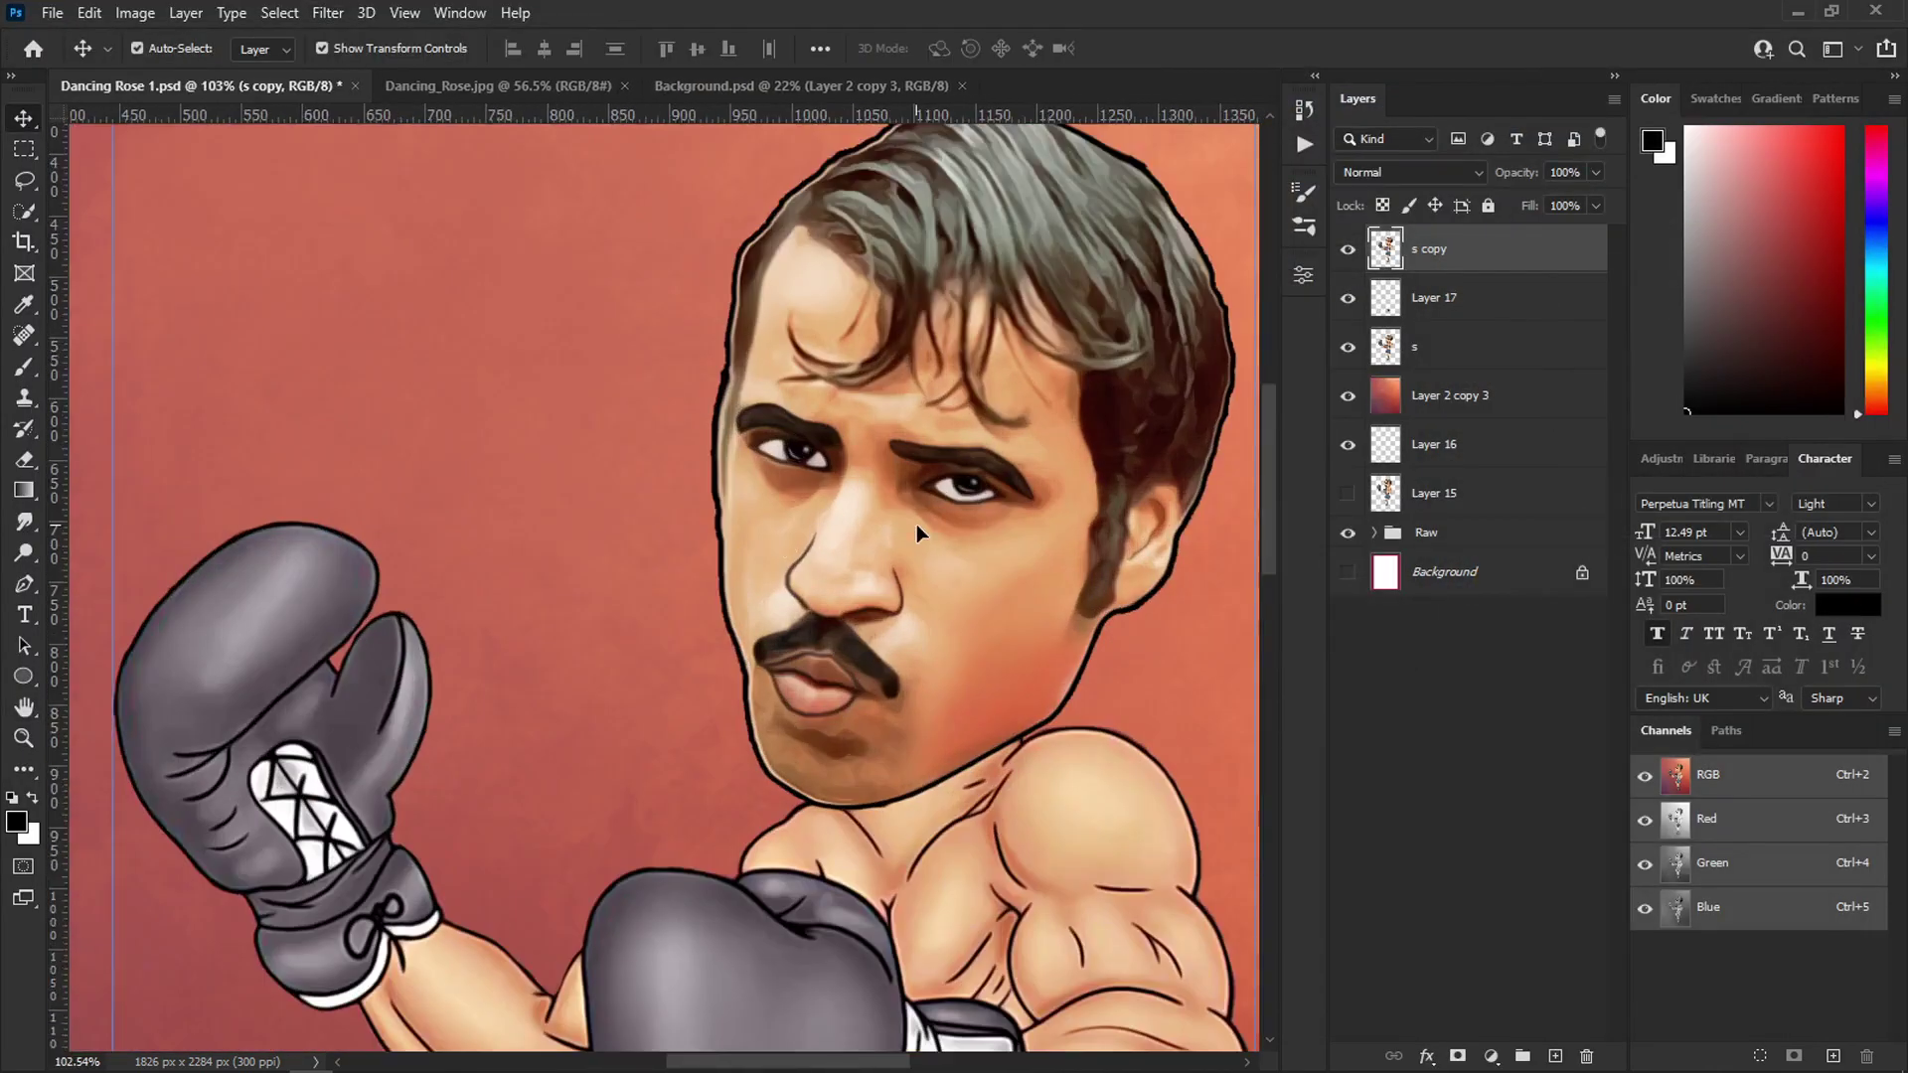
# - Duplicate the s copy layer with the Cutout filter applied, and set the duplicate to Normal blending at 50% opacity
pyautogui.scroll(-4, 546, 497)
pyautogui.click(366, 12)
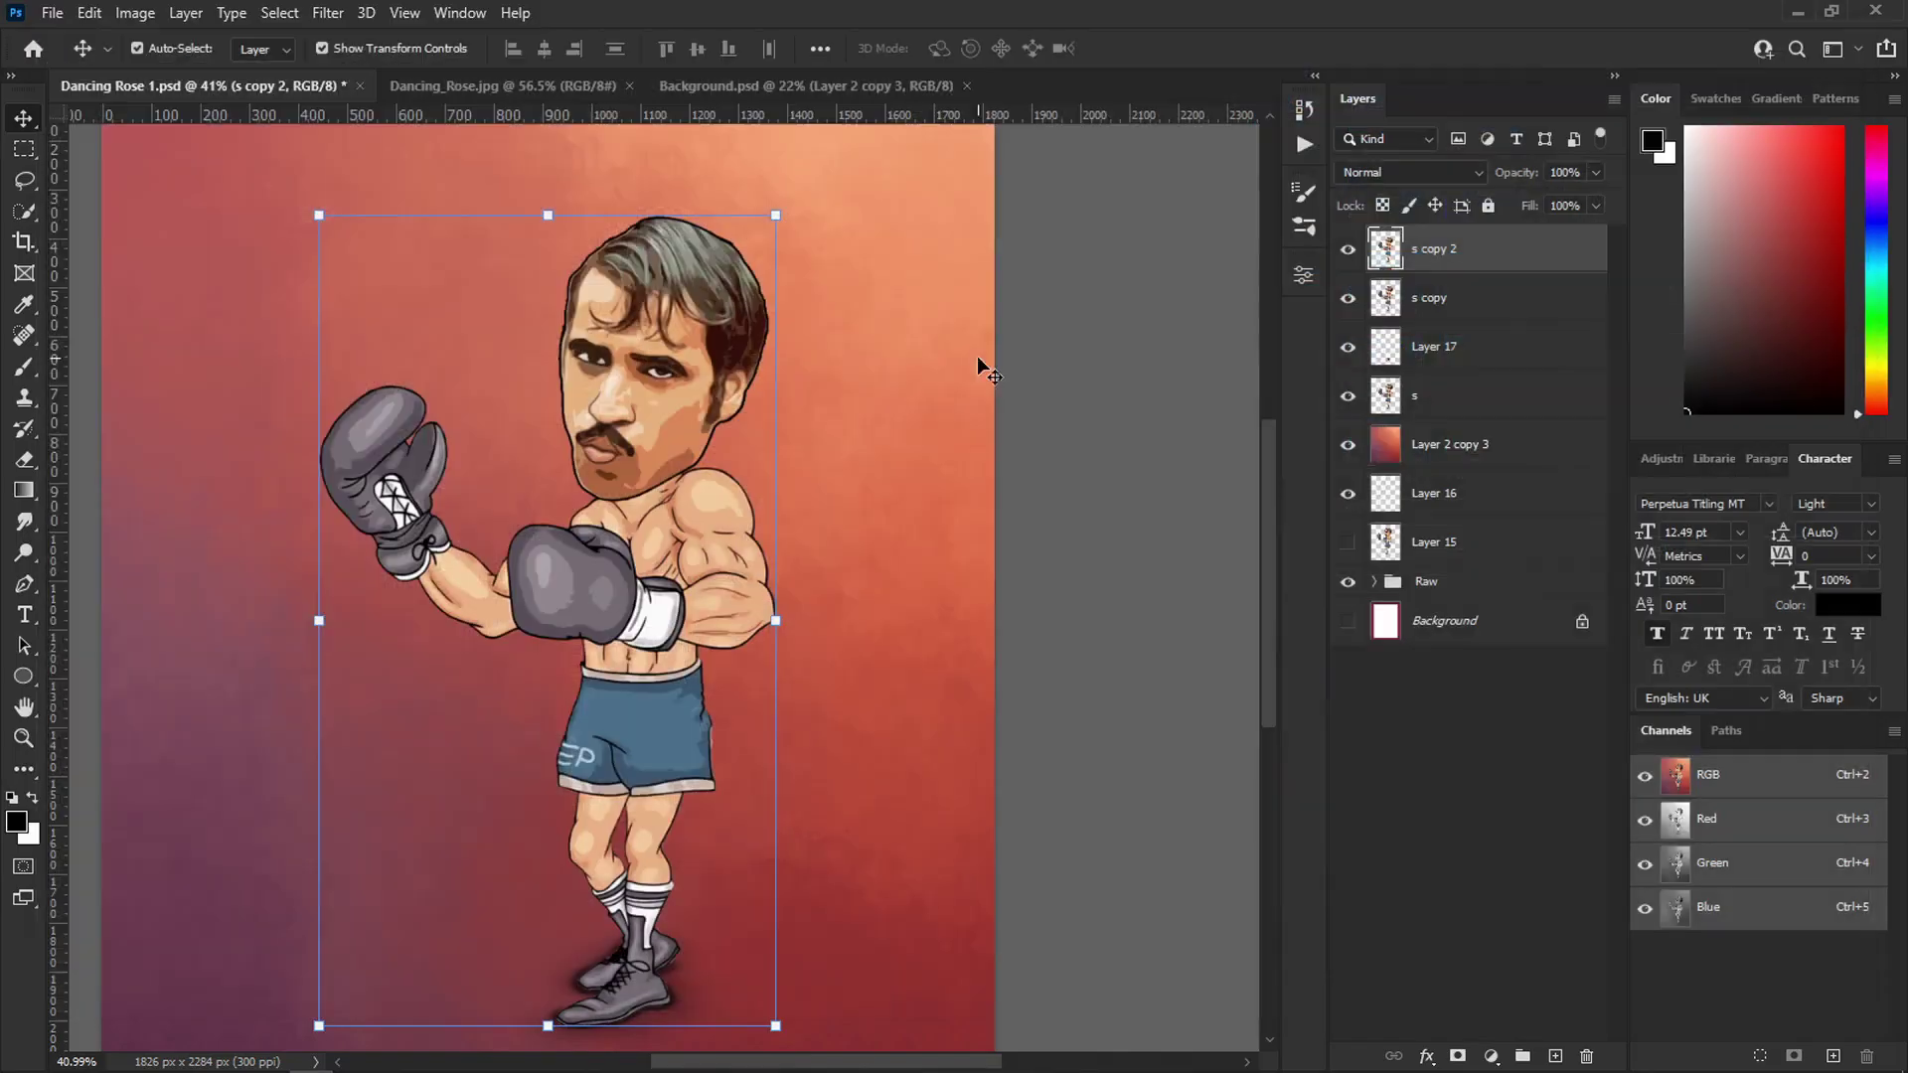
pyautogui.click(1412, 172)
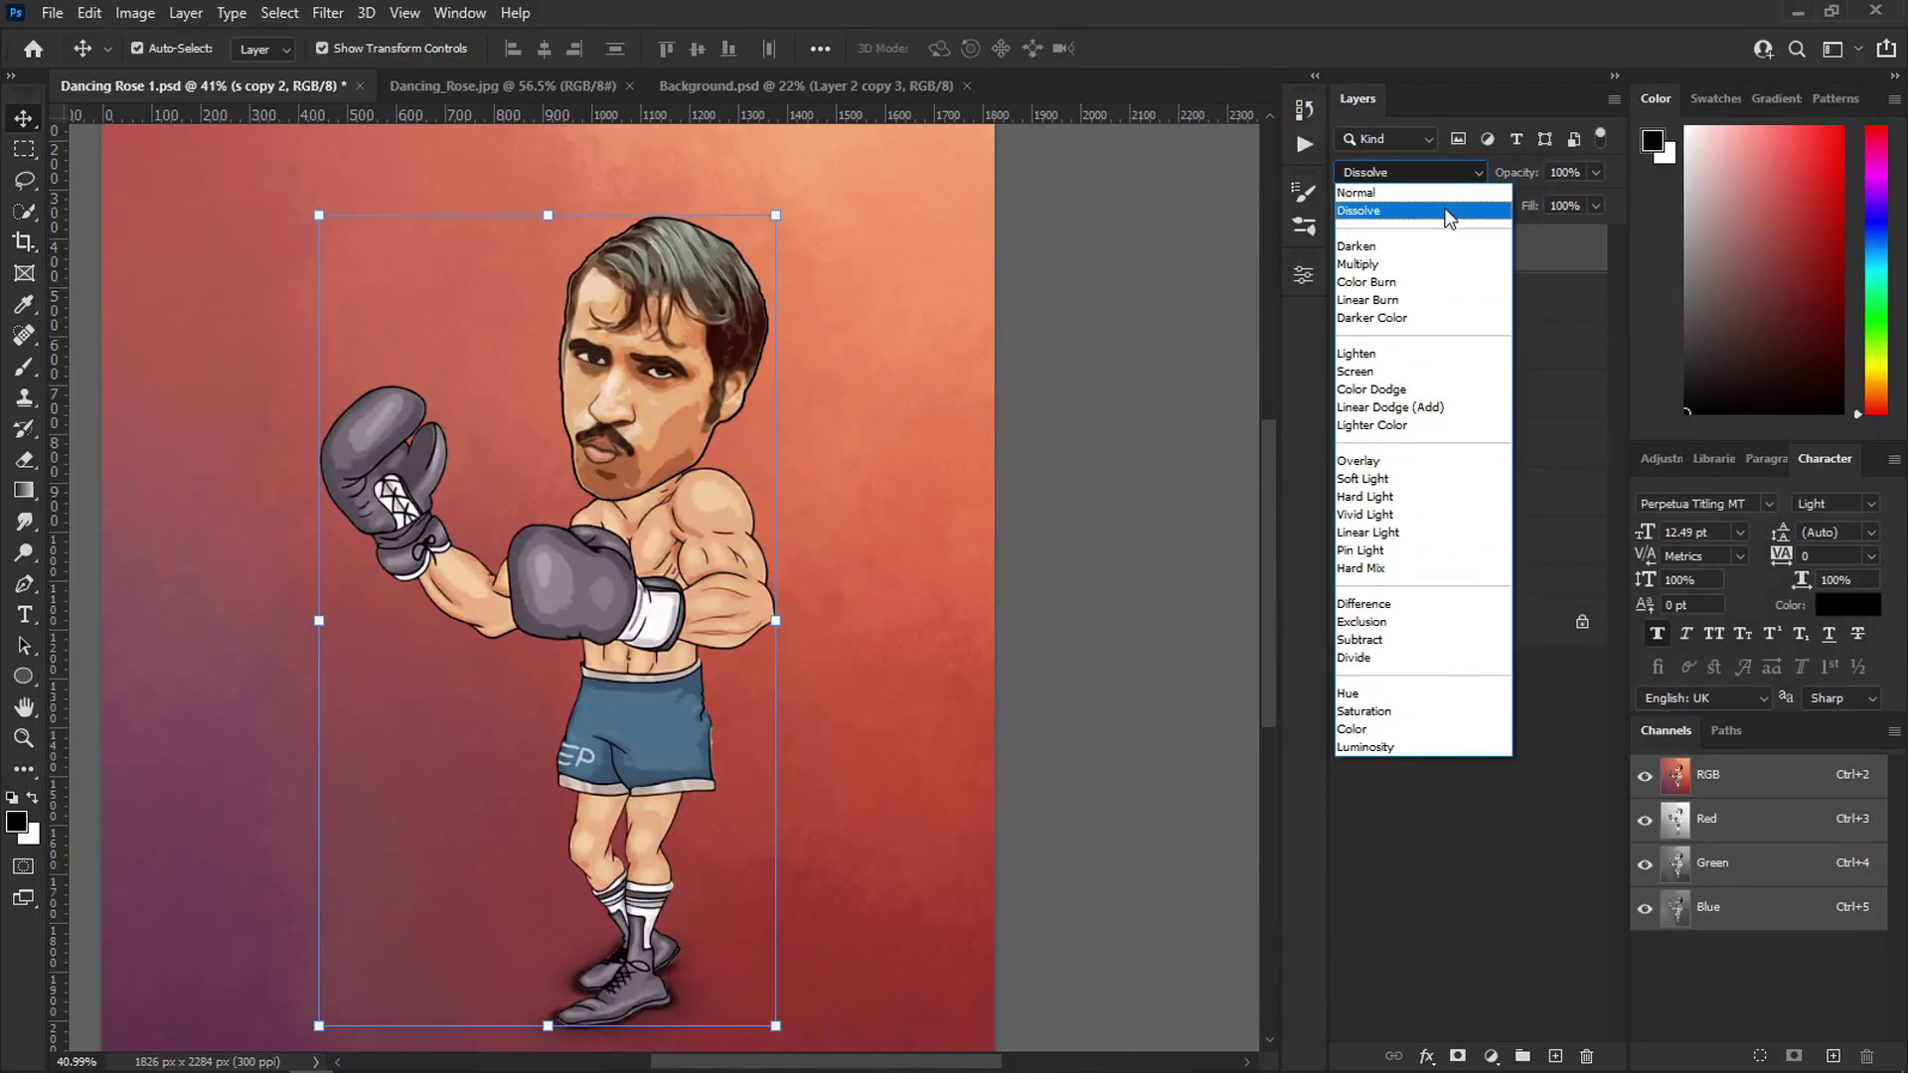
pyautogui.click(1481, 193)
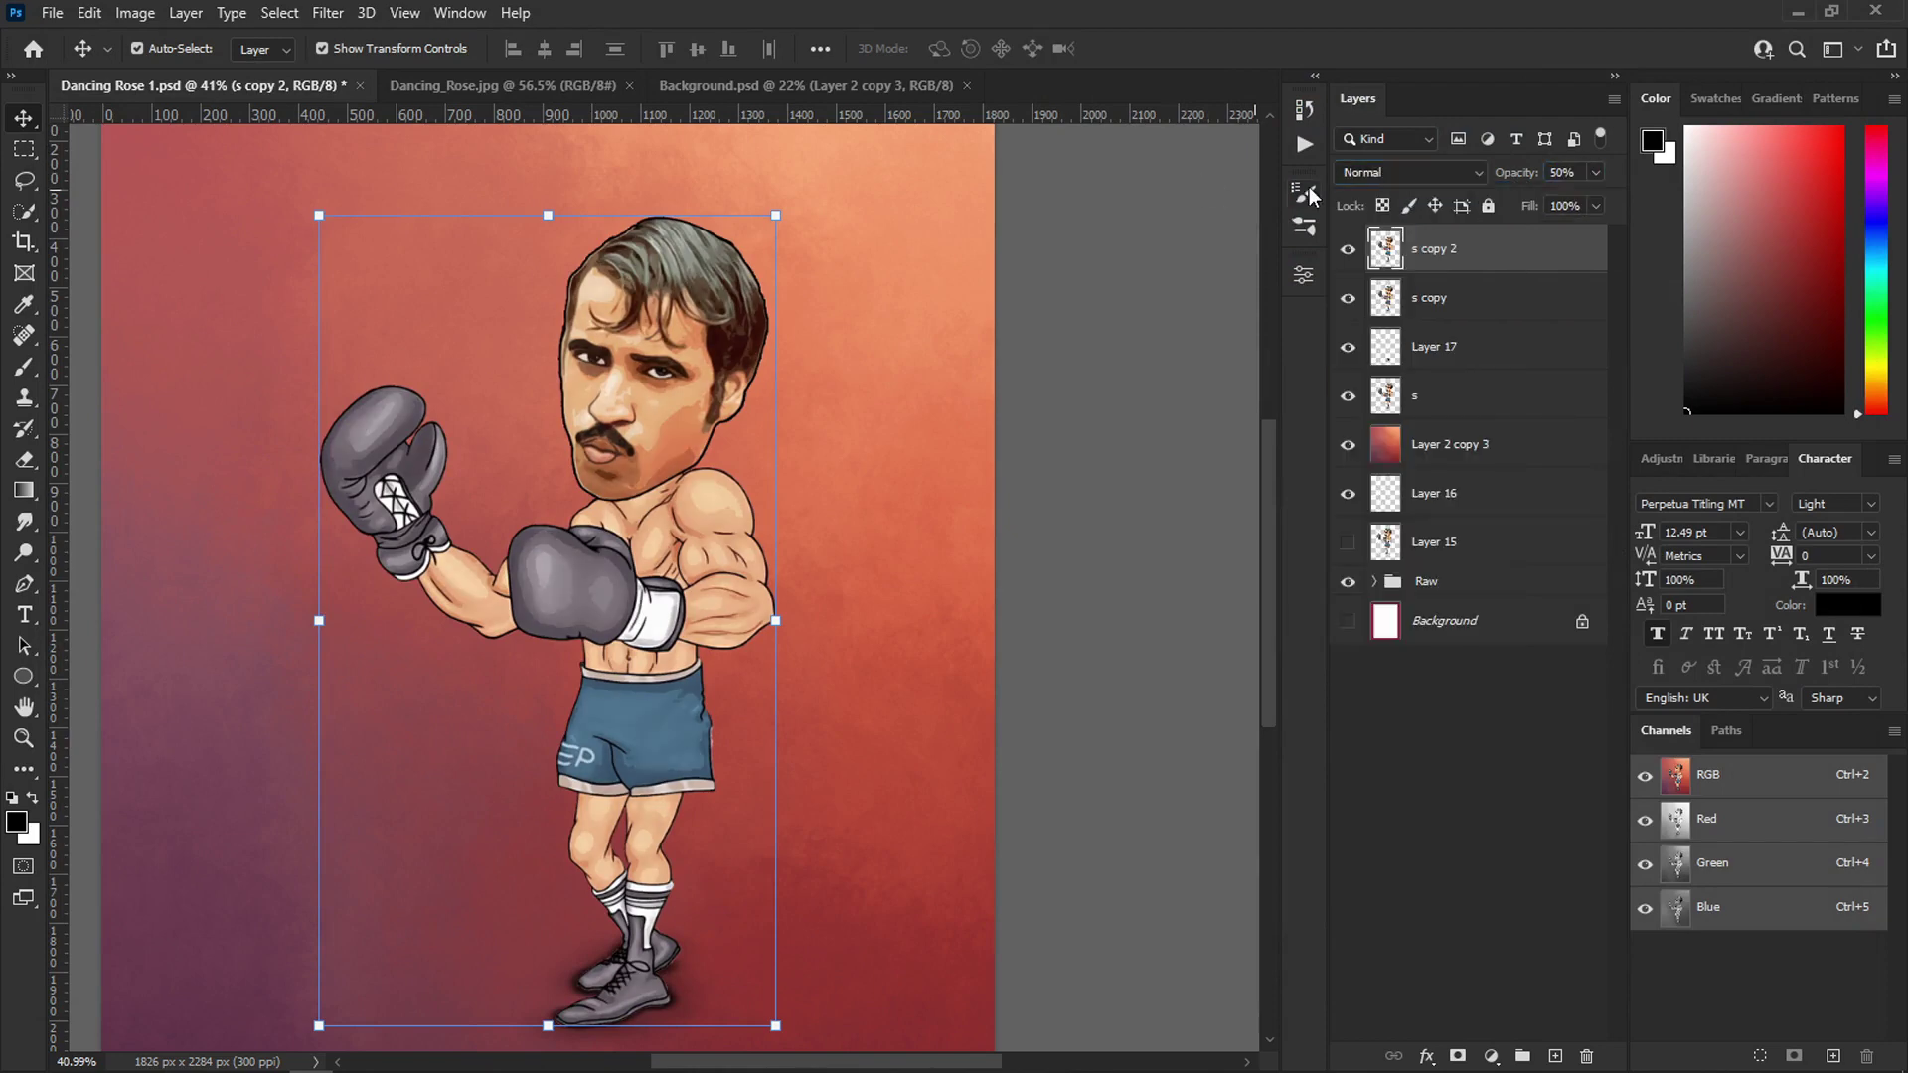
# - Merge s copy 2 with s copy, duplicate the merged layer, and turn the lower copy solid black with Levels
pyautogui.rightClick(1531, 358)
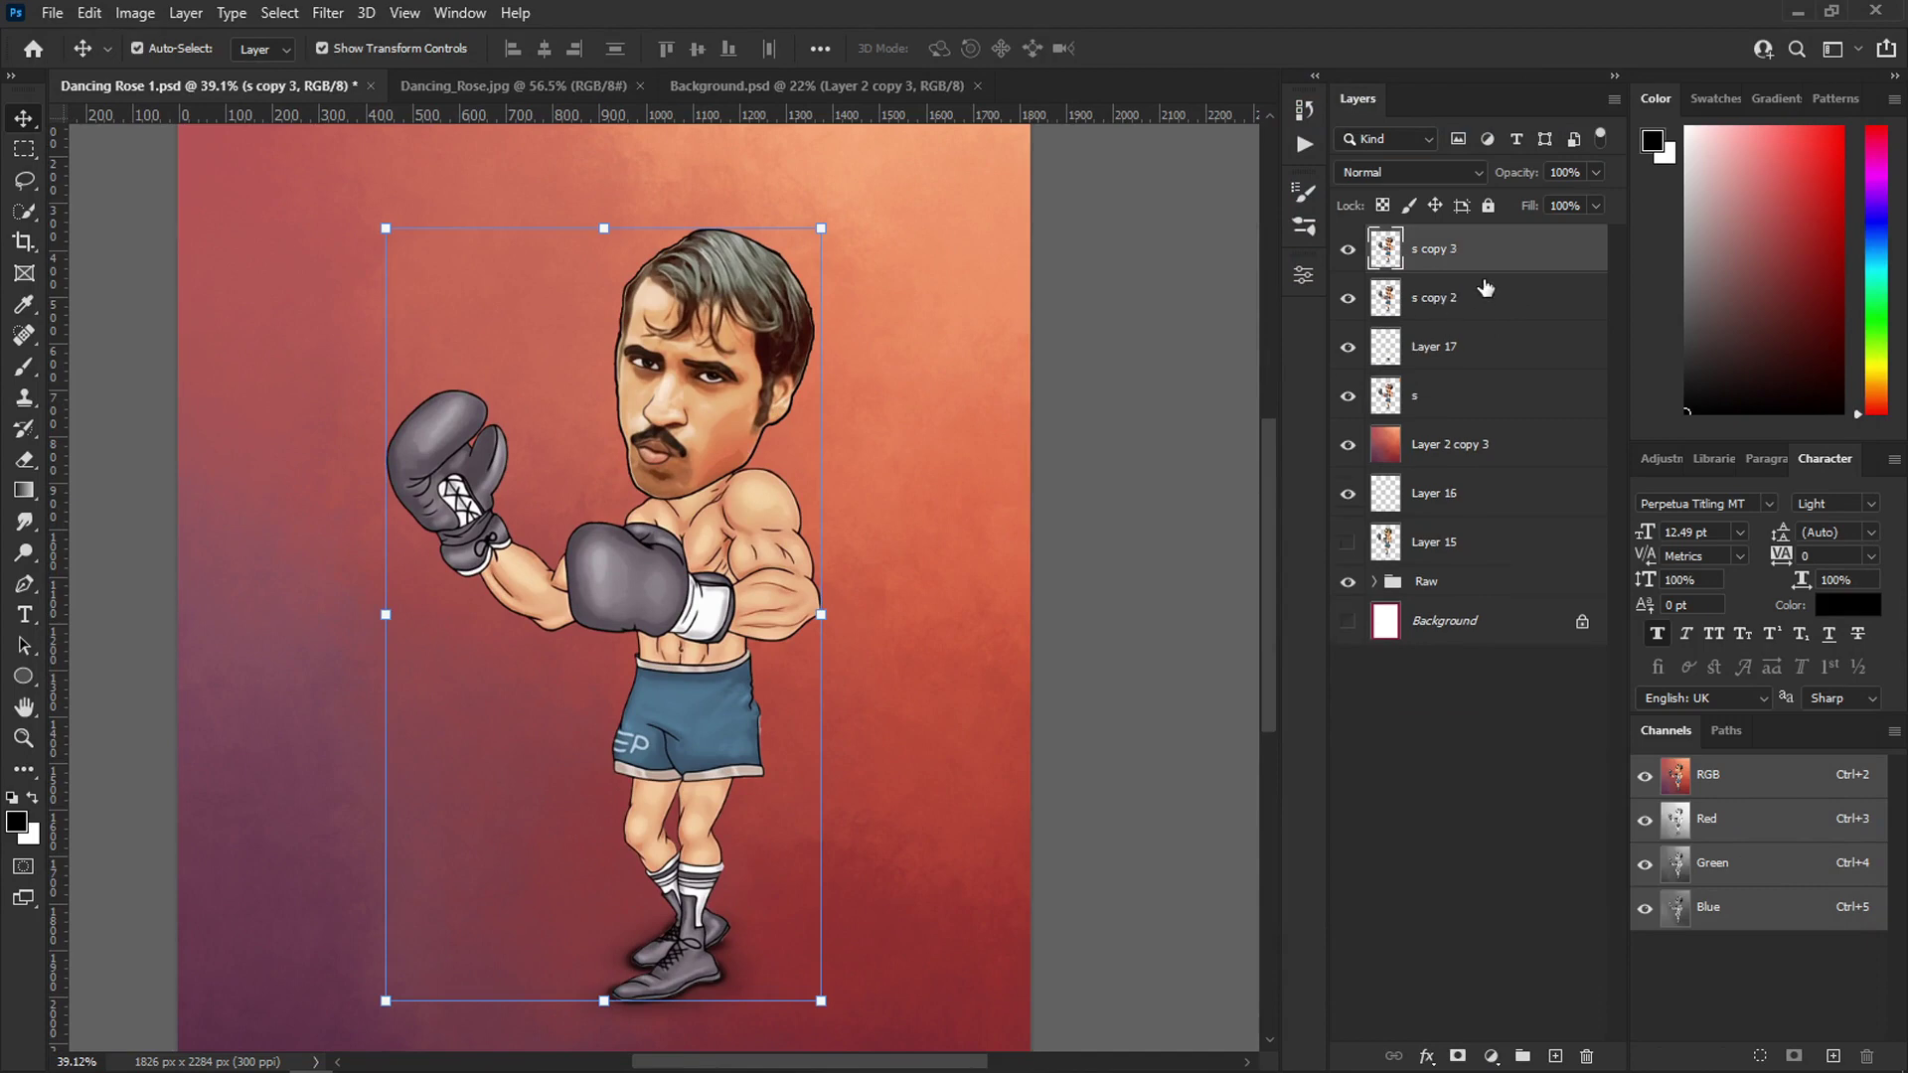
pyautogui.click(1486, 290)
pyautogui.hotkey('ctrl', 'l')
pyautogui.moveTo(1624, 557); pyautogui.dragTo(1320, 559)
pyautogui.click(1718, 231)
# - Rotate the black s copy 2 silhouette clockwise behind the boxer, and try warping its upper corner before undoing the warp
pyautogui.hotkey('ctrl', 't')
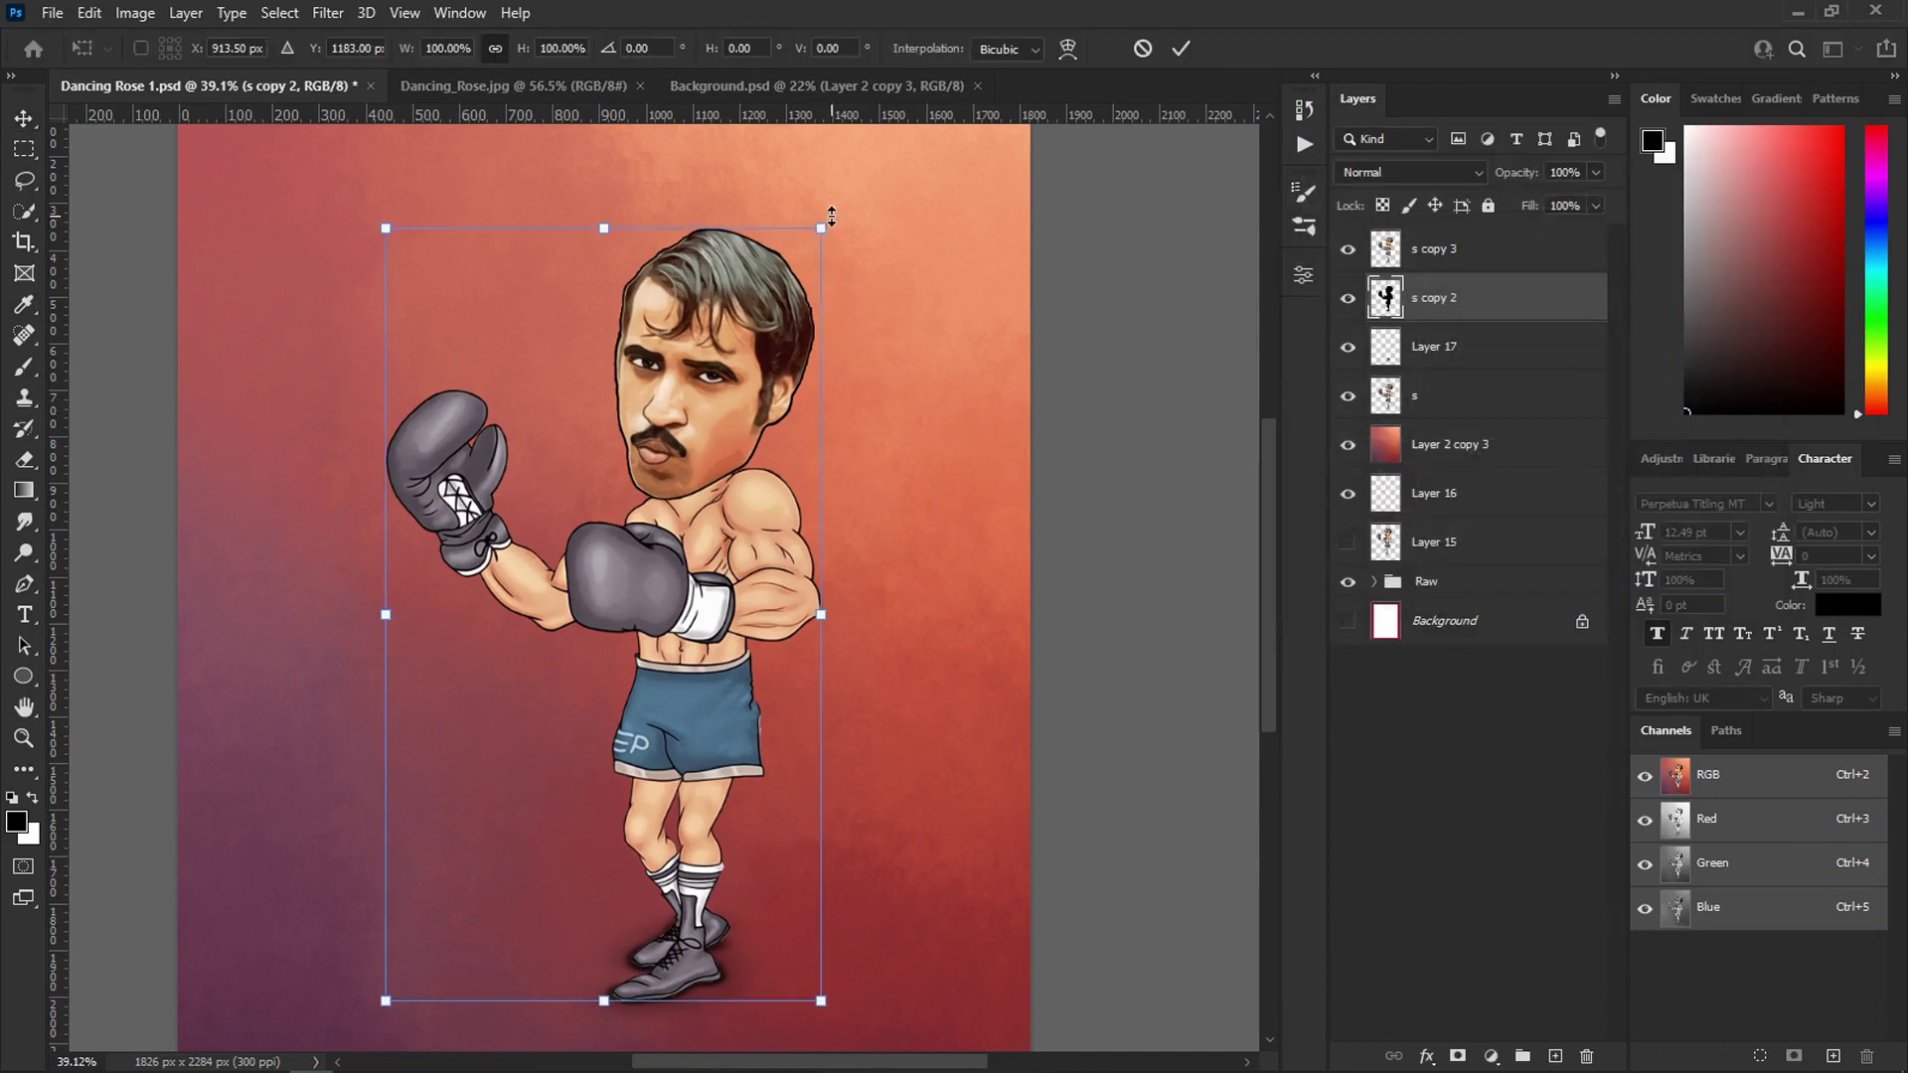
pyautogui.moveTo(832, 216); pyautogui.dragTo(1209, 431)
pyautogui.rightClick(922, 334)
pyautogui.click(952, 465)
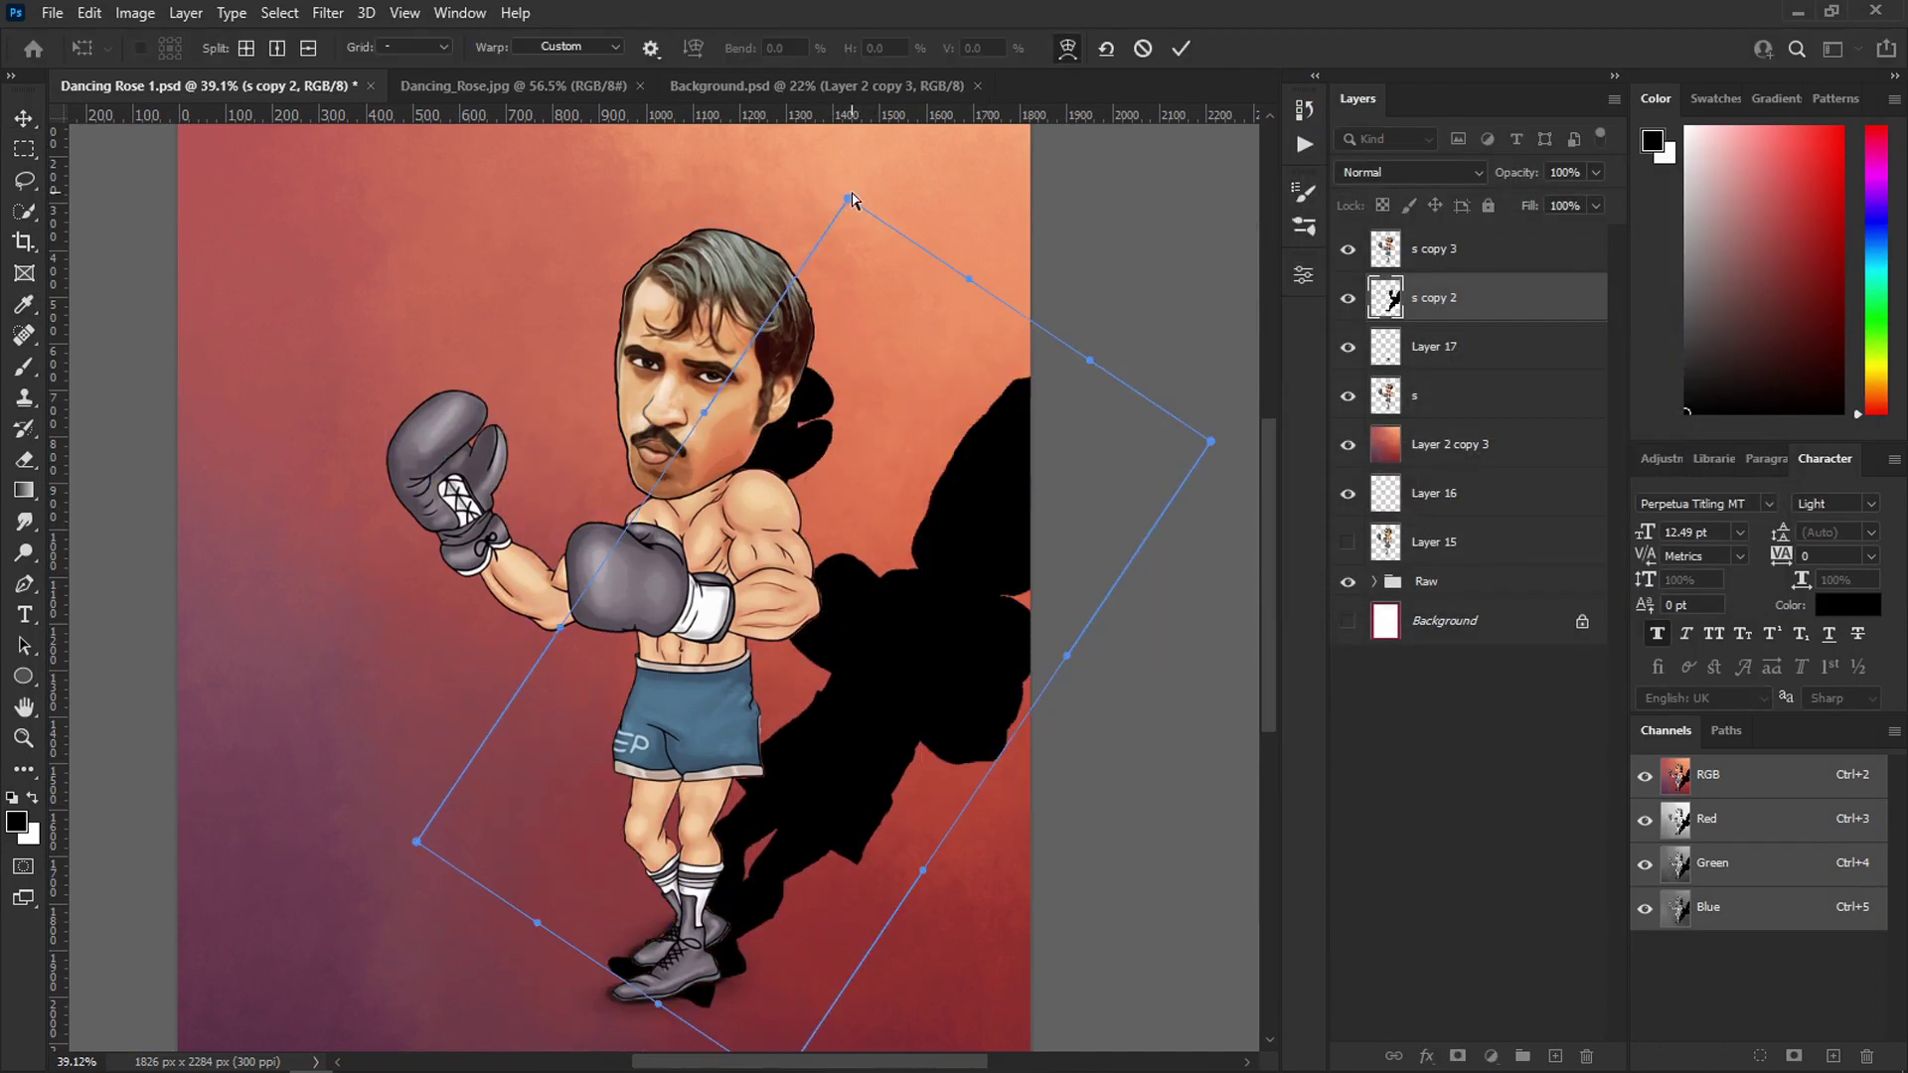
pyautogui.moveTo(850, 198); pyautogui.dragTo(1011, 436)
pyautogui.hotkey('ctrl', 'z')
# - Skew, shrink and reposition the black silhouette so it leans back from the boxer's shoes like a cast shadow
pyautogui.rightClick(939, 399)
pyautogui.click(1028, 527)
pyautogui.moveTo(1211, 441); pyautogui.dragTo(1090, 577)
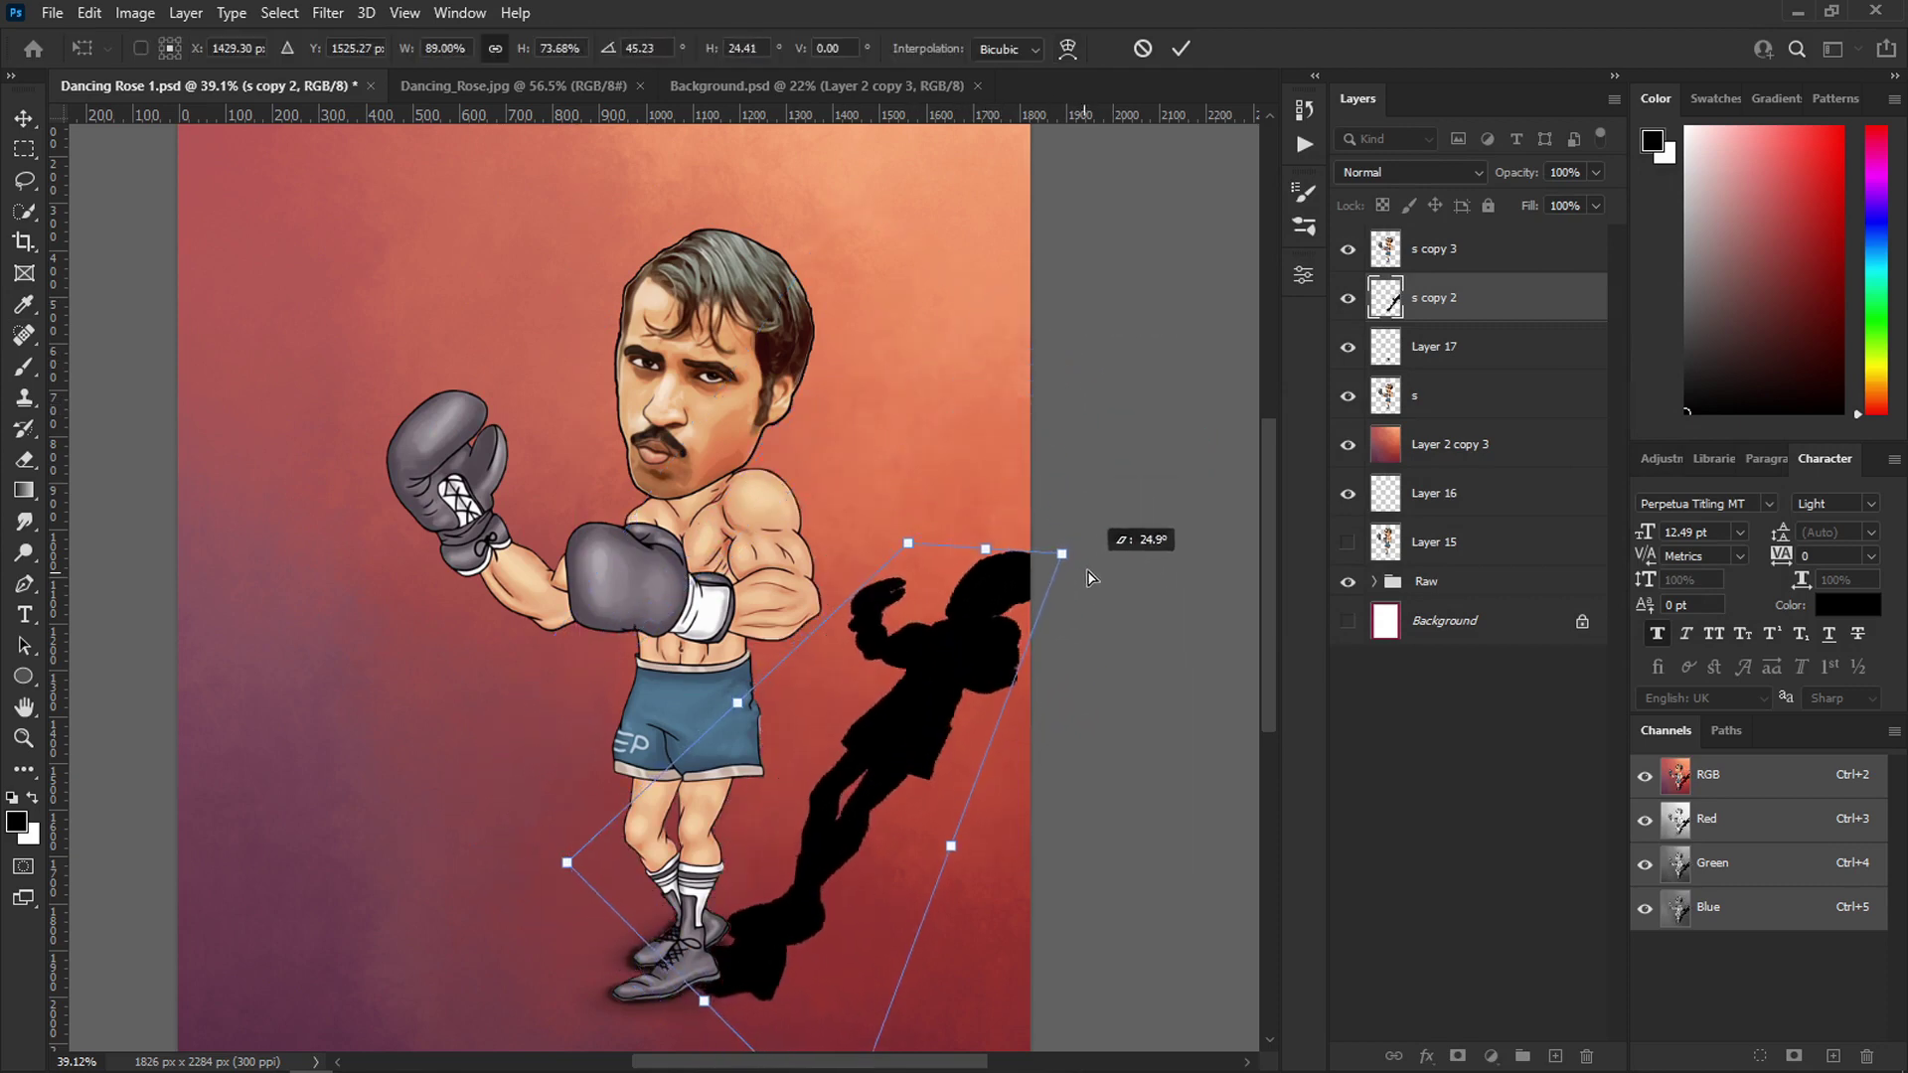
pyautogui.moveTo(950, 600); pyautogui.dragTo(915, 584)
pyautogui.moveTo(918, 830); pyautogui.dragTo(970, 912)
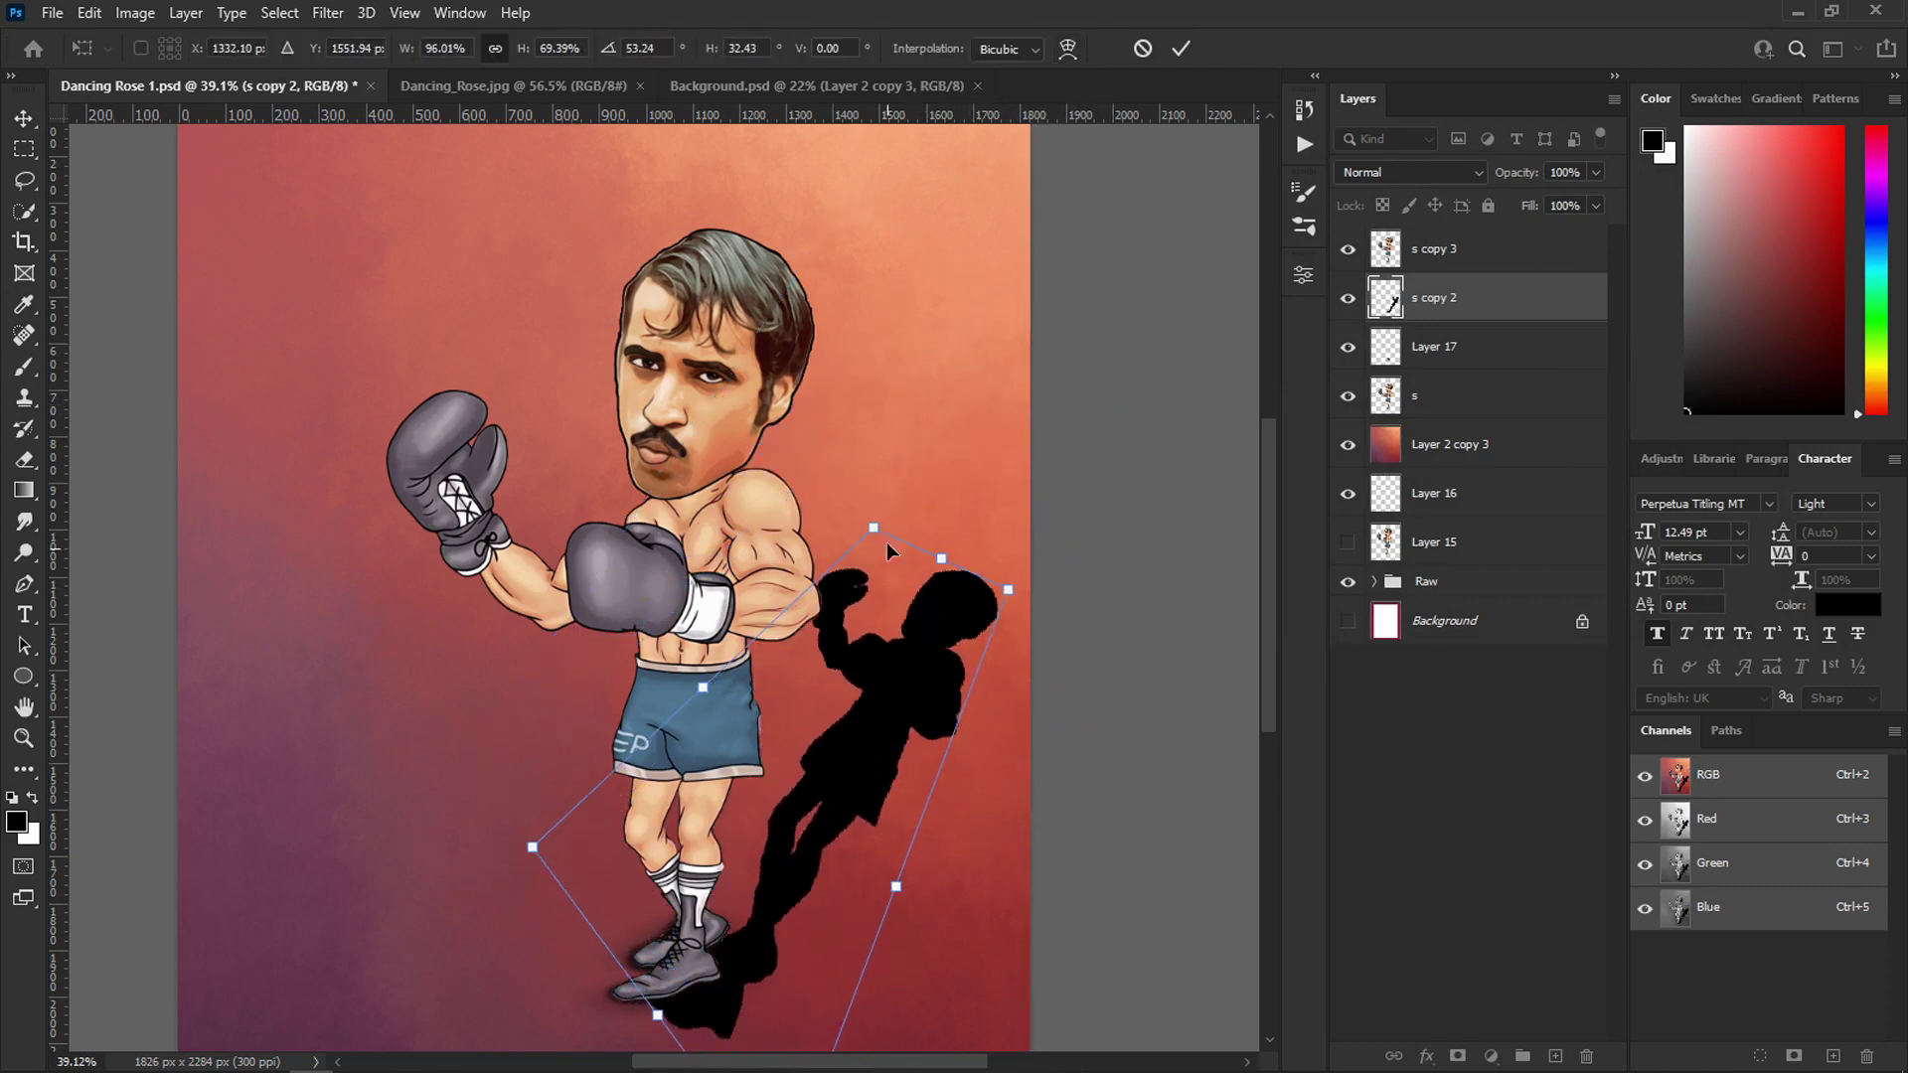
pyautogui.moveTo(888, 550); pyautogui.dragTo(981, 548)
pyautogui.press('Return')
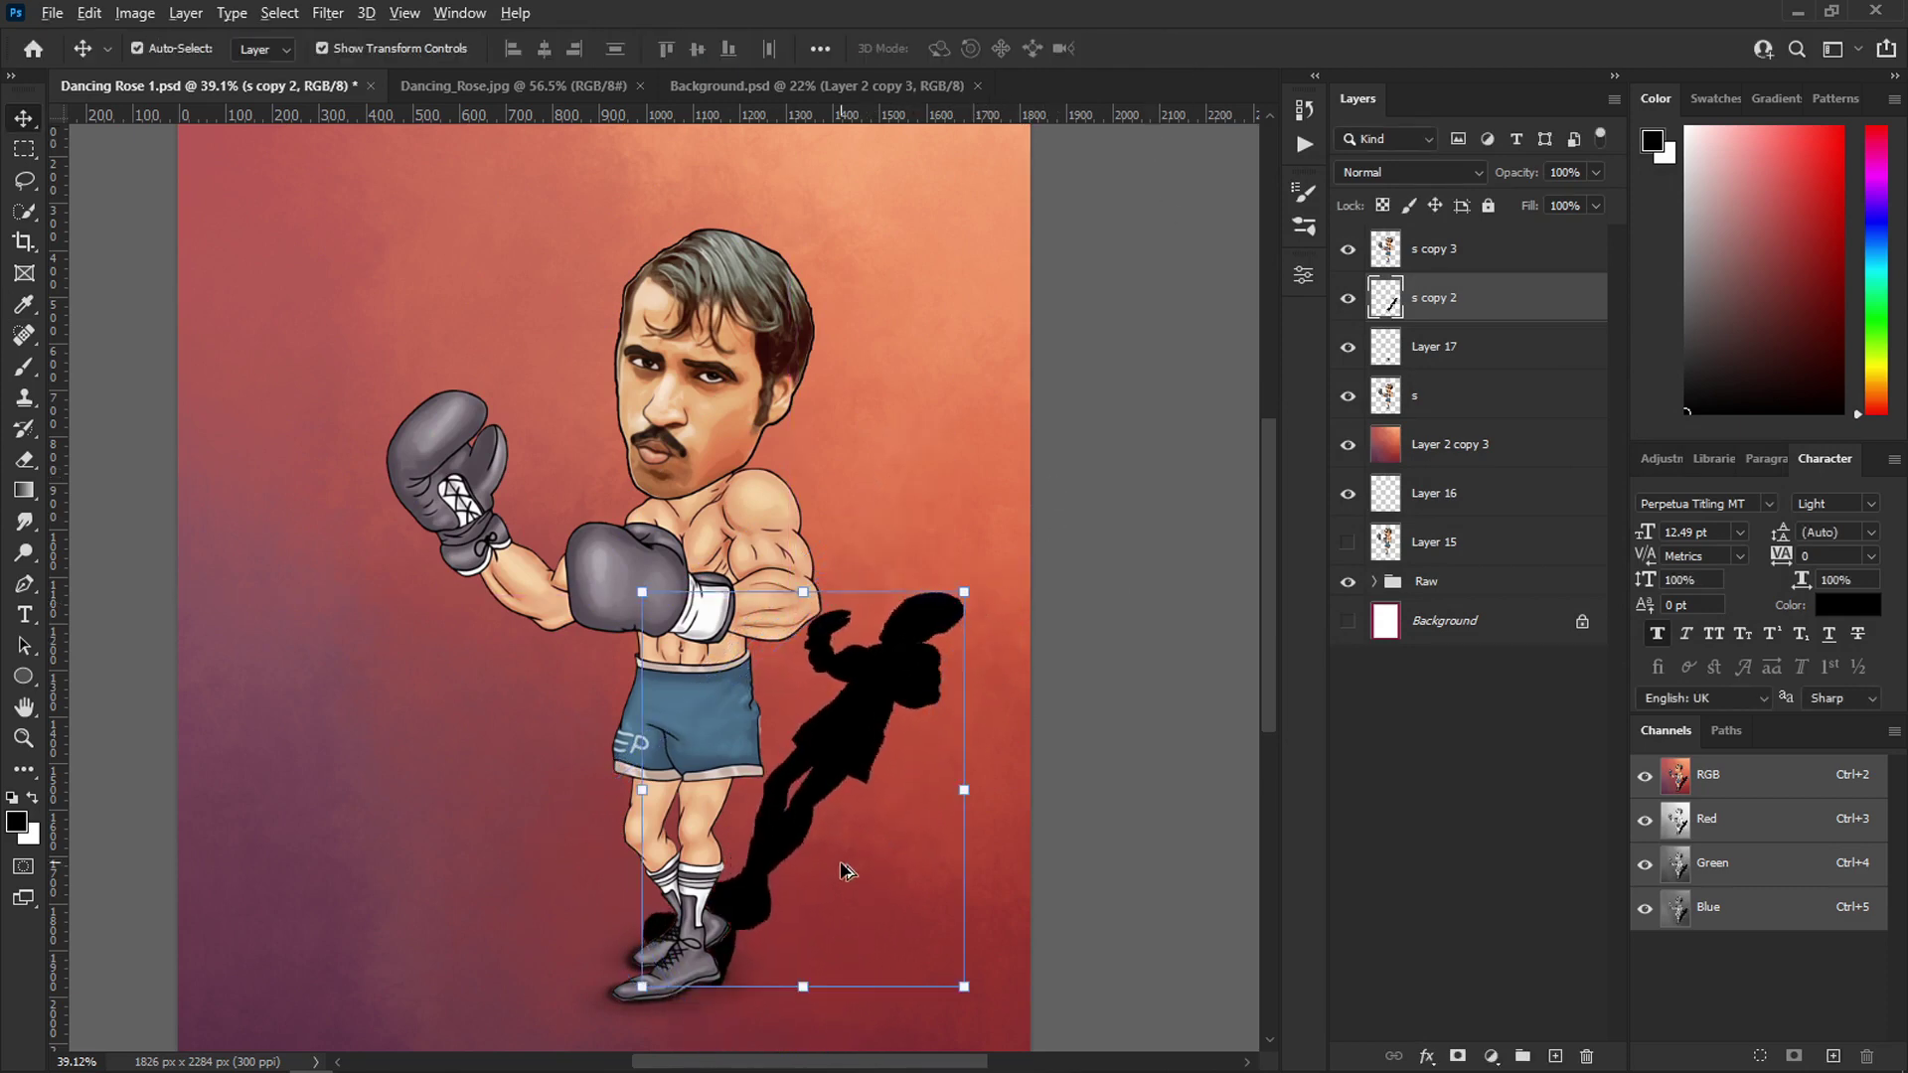
# - Add a layer mask to s copy 2 and paint black on it to fade out the shadow around the shoes
pyautogui.scroll(3, 840, 871)
pyautogui.click(1458, 1056)
pyautogui.press('b')
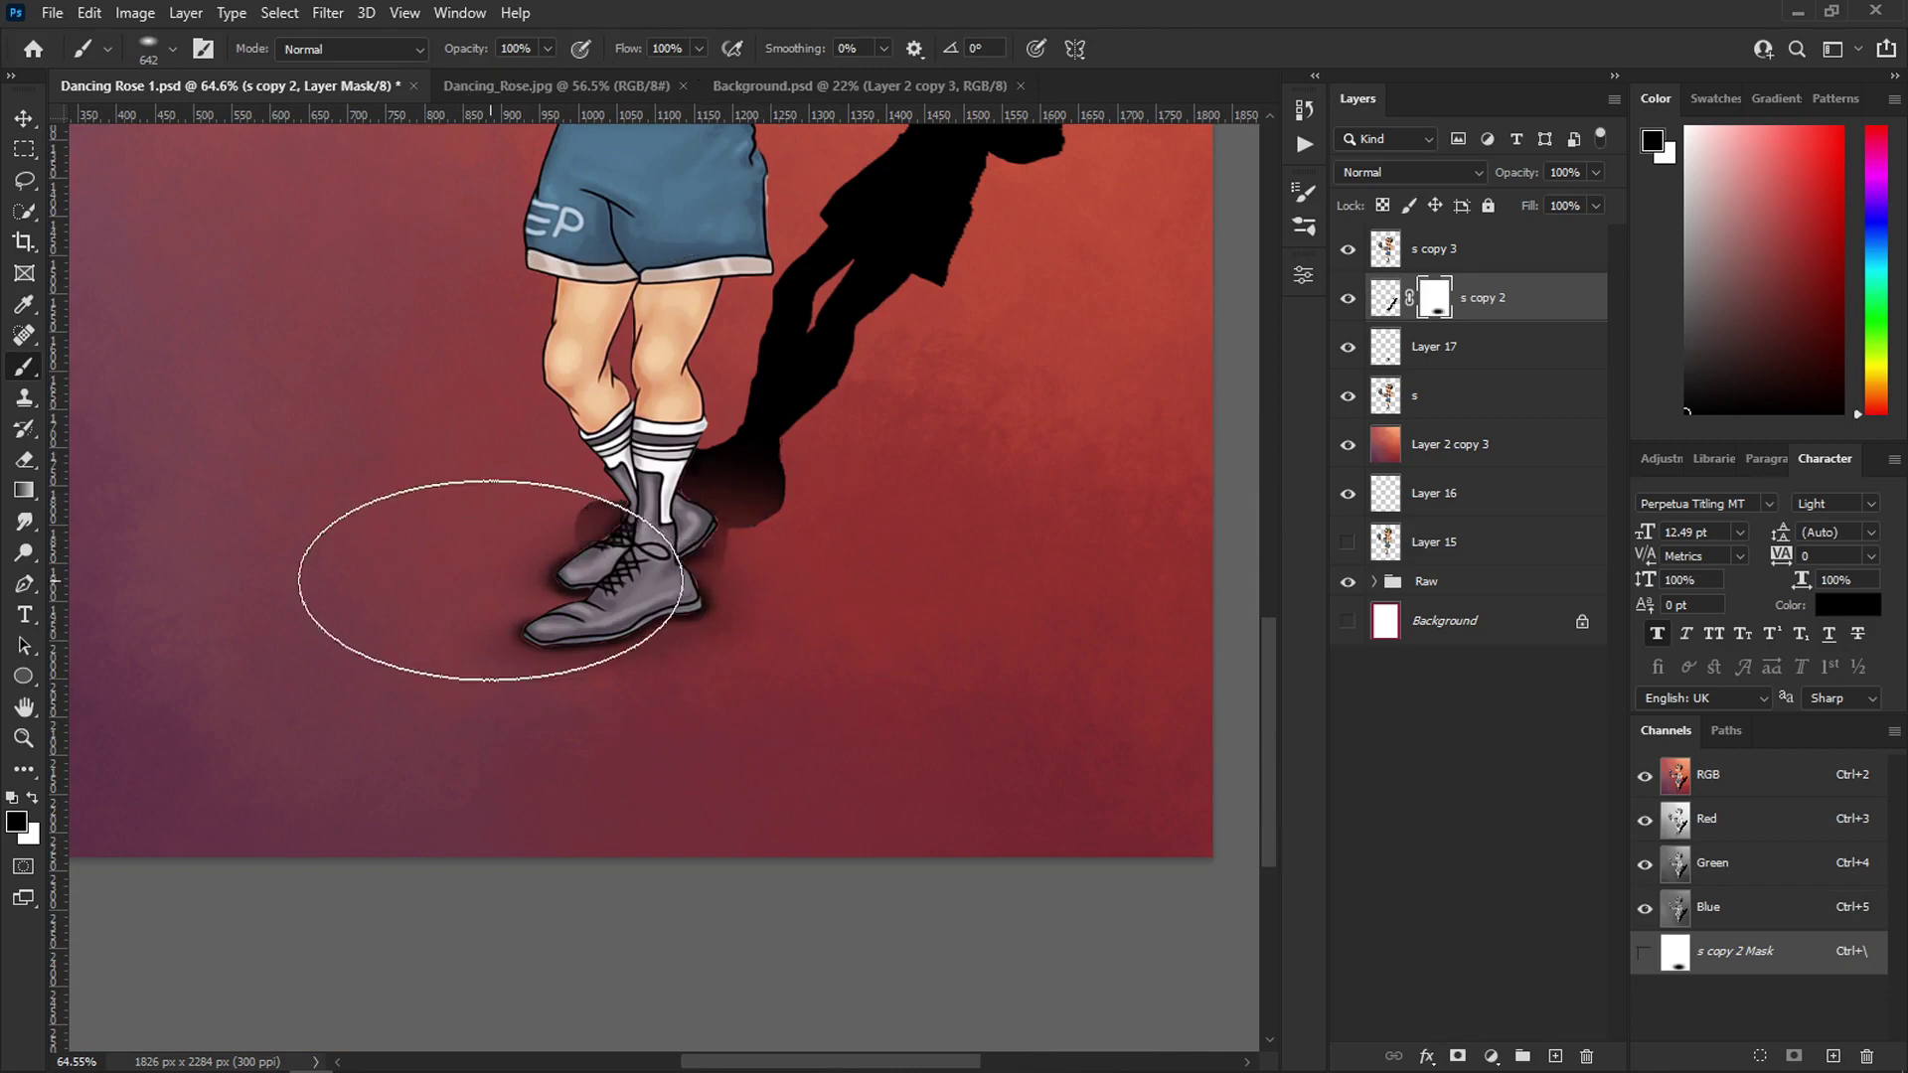
pyautogui.click(599, 461)
pyautogui.click(745, 482)
pyautogui.hotkey('ctrl', 'z')
pyautogui.hotkey('ctrl', 'z')
pyautogui.click(695, 517)
# - Move the masked shadow down so that its faded end meets the boxer's heels
pyautogui.press('v')
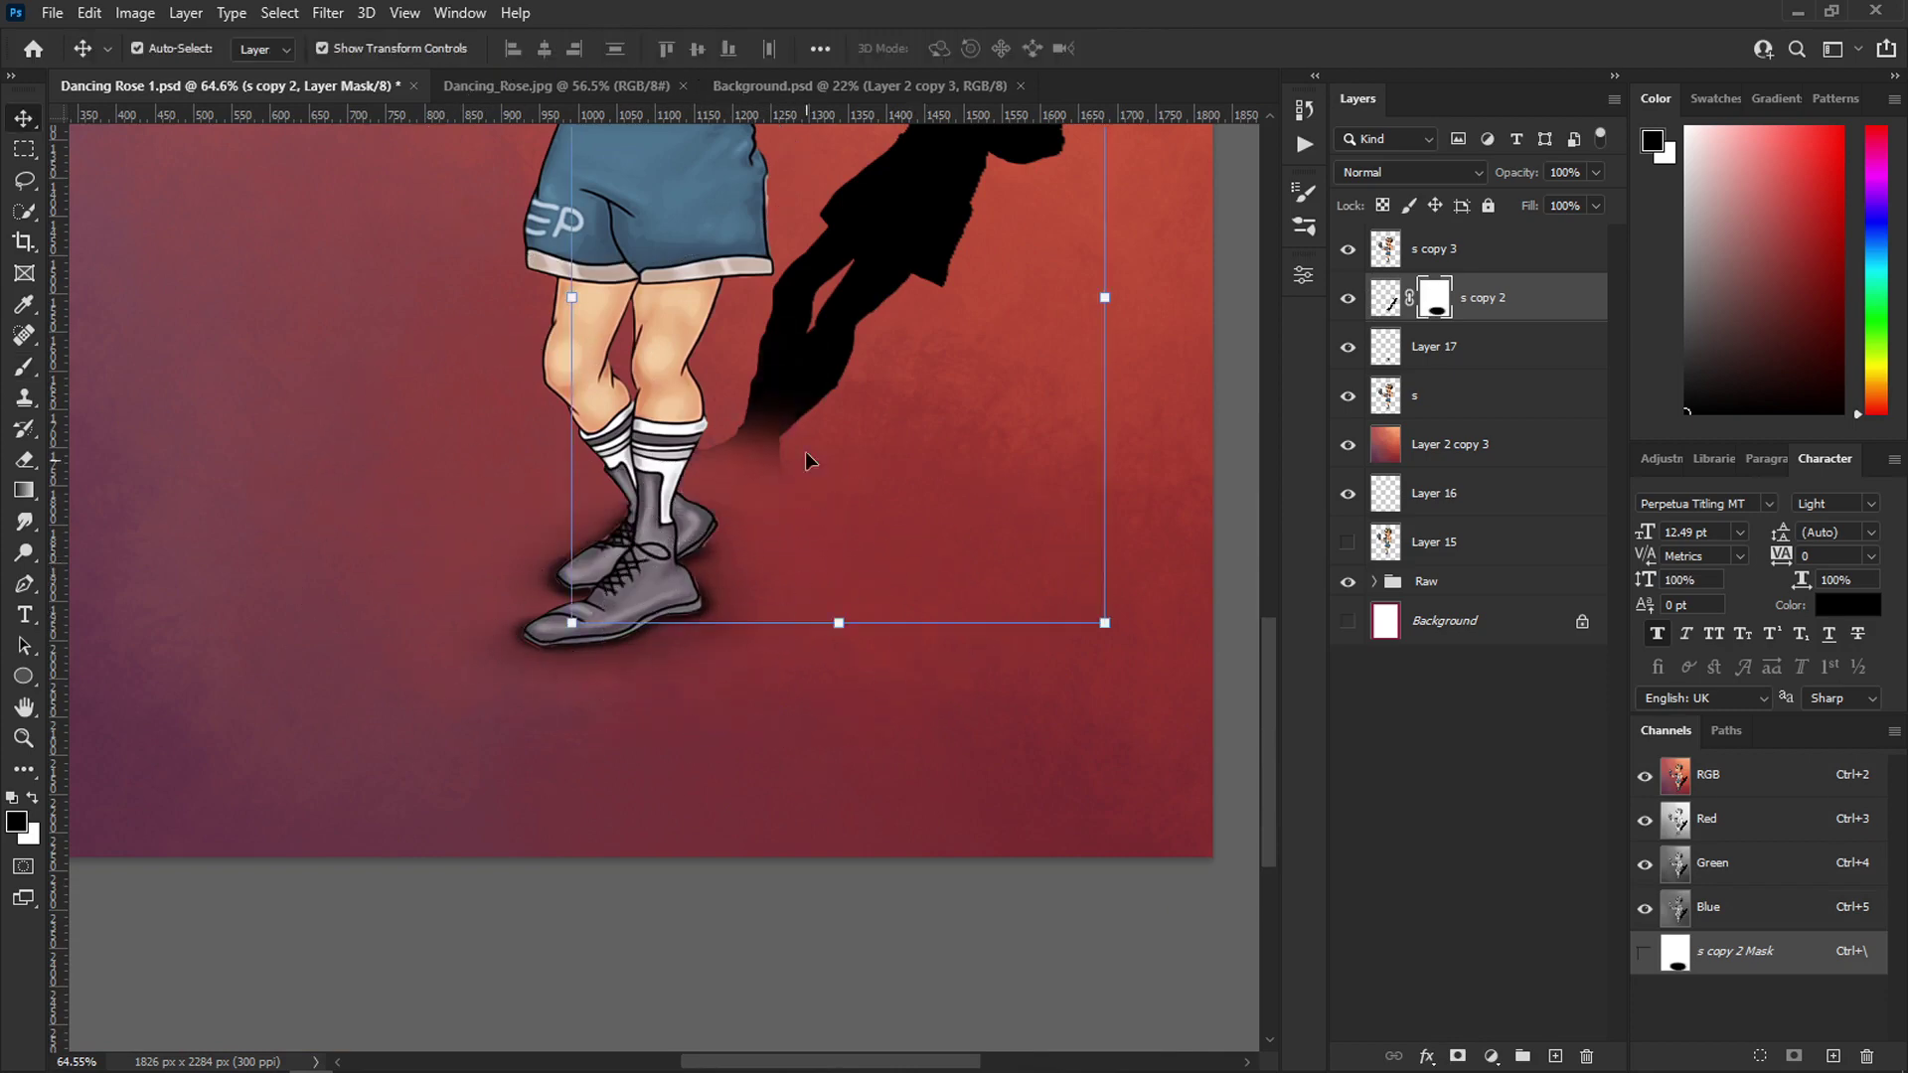
pyautogui.moveTo(778, 413); pyautogui.dragTo(734, 520)
pyautogui.scroll(5, 720, 557)
pyautogui.hotkey('ctrl', '2')
# - Paint white with a smaller soft brush on the s copy 2 mask to restore the shadow right behind the heels
pyautogui.press('b')
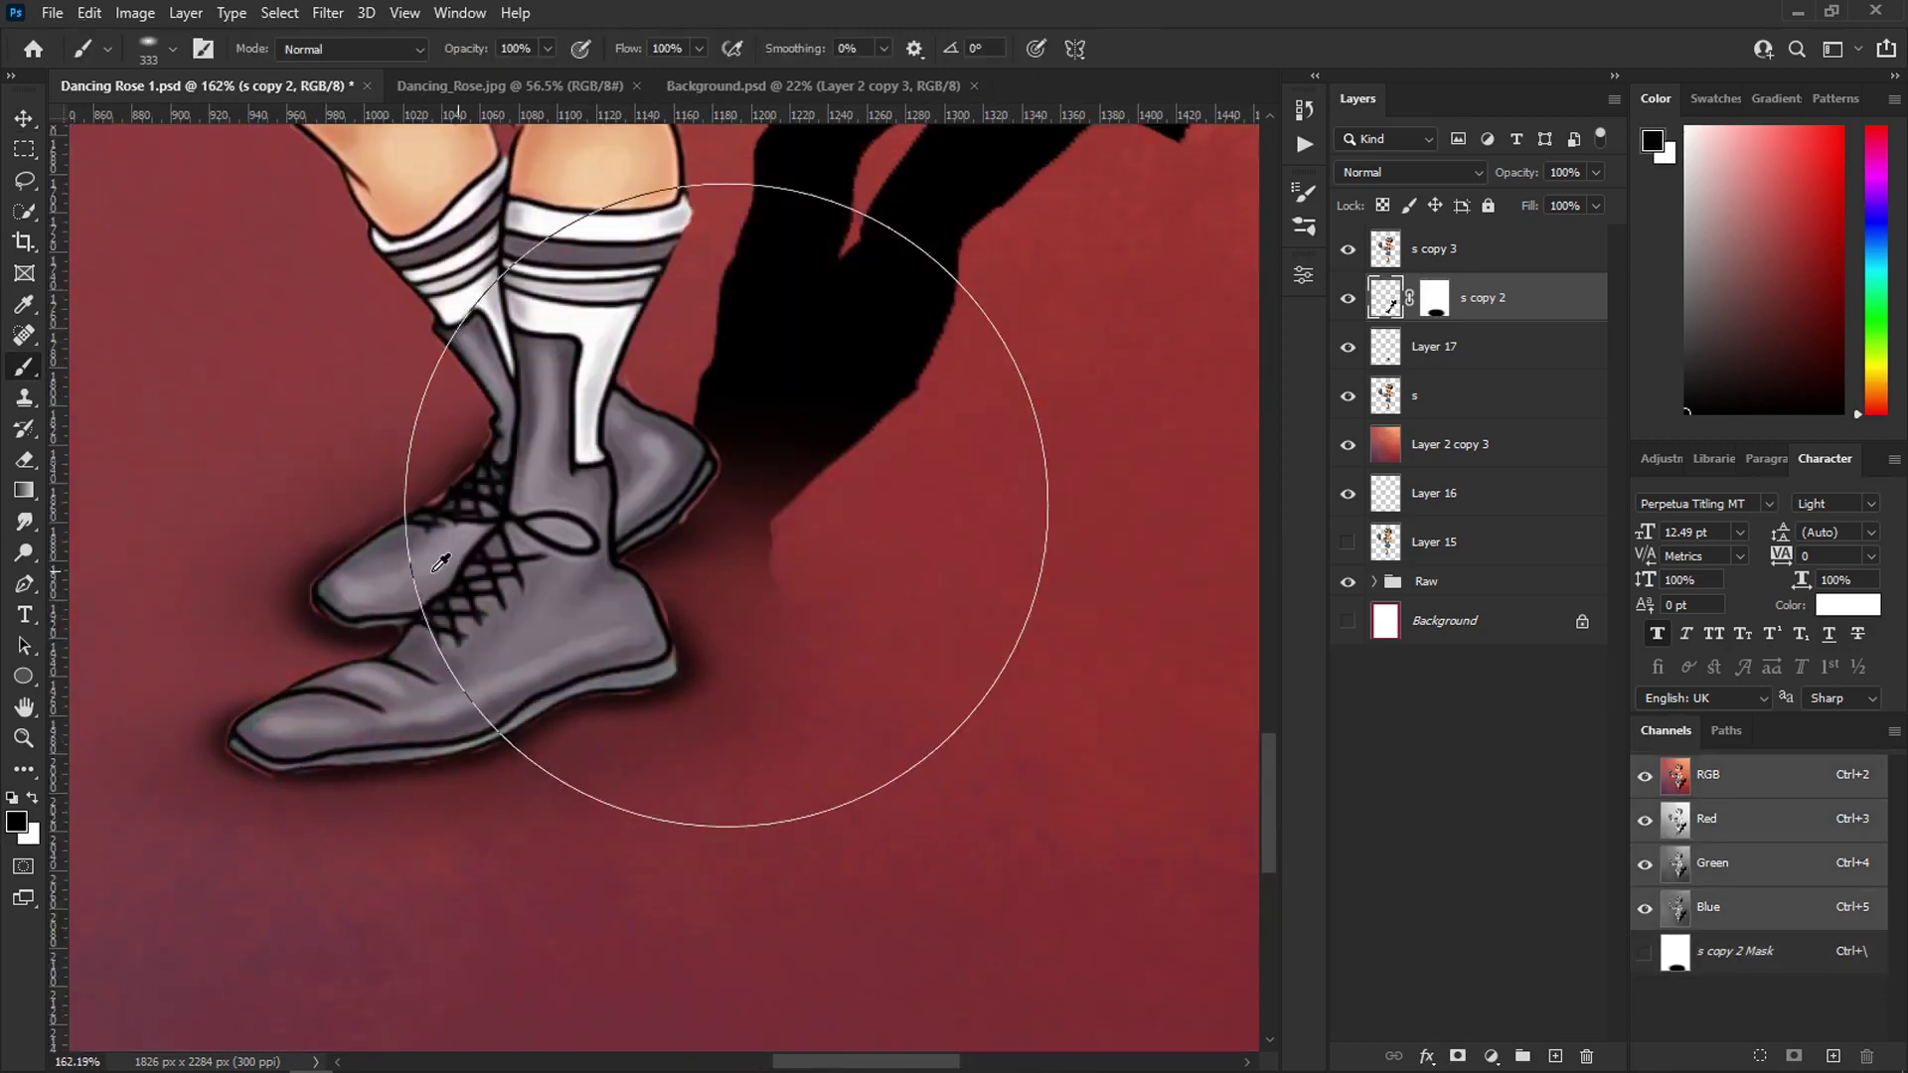
pyautogui.hotkey('ctrl', '\\')
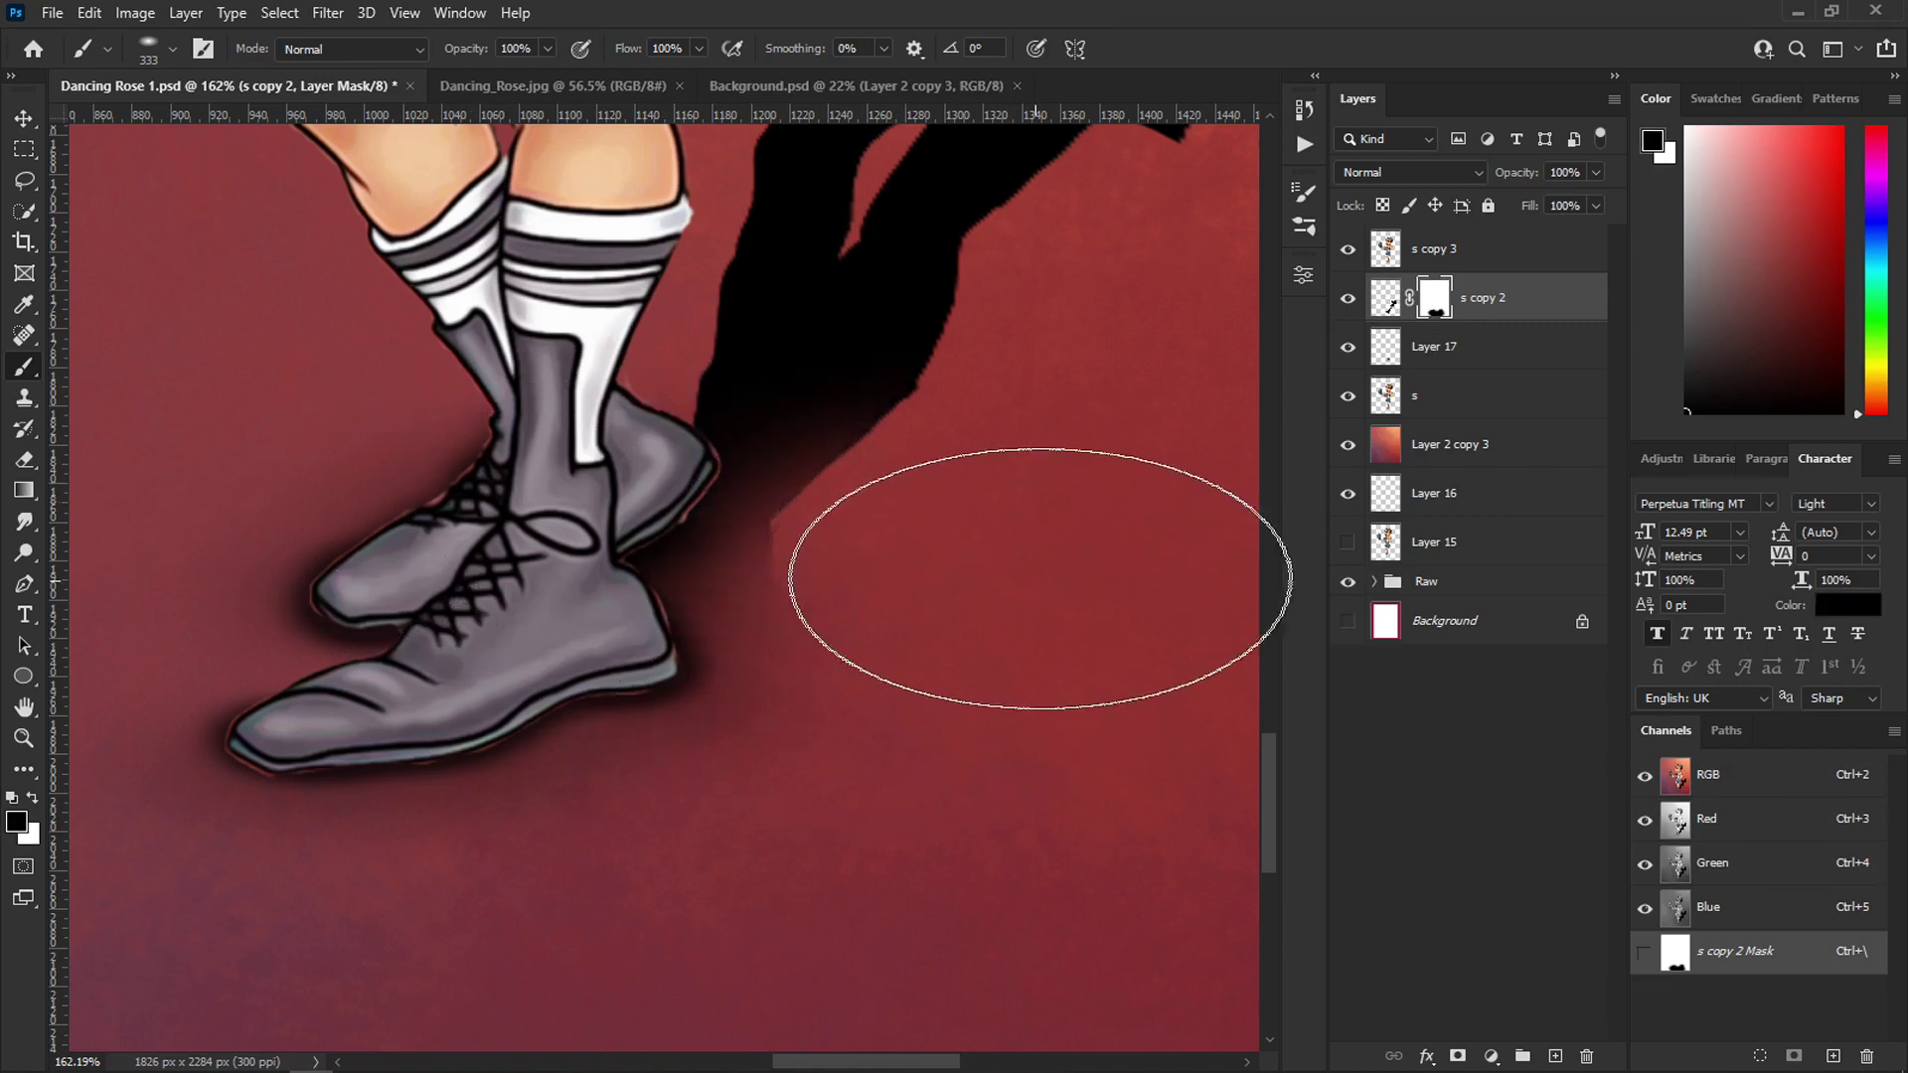
pyautogui.rightClick(845, 418)
pyautogui.doubleClick(959, 664)
pyautogui.click(741, 472)
pyautogui.hotkey('ctrl', 'z')
pyautogui.press('x')
pyautogui.moveTo(701, 512); pyautogui.dragTo(636, 606)
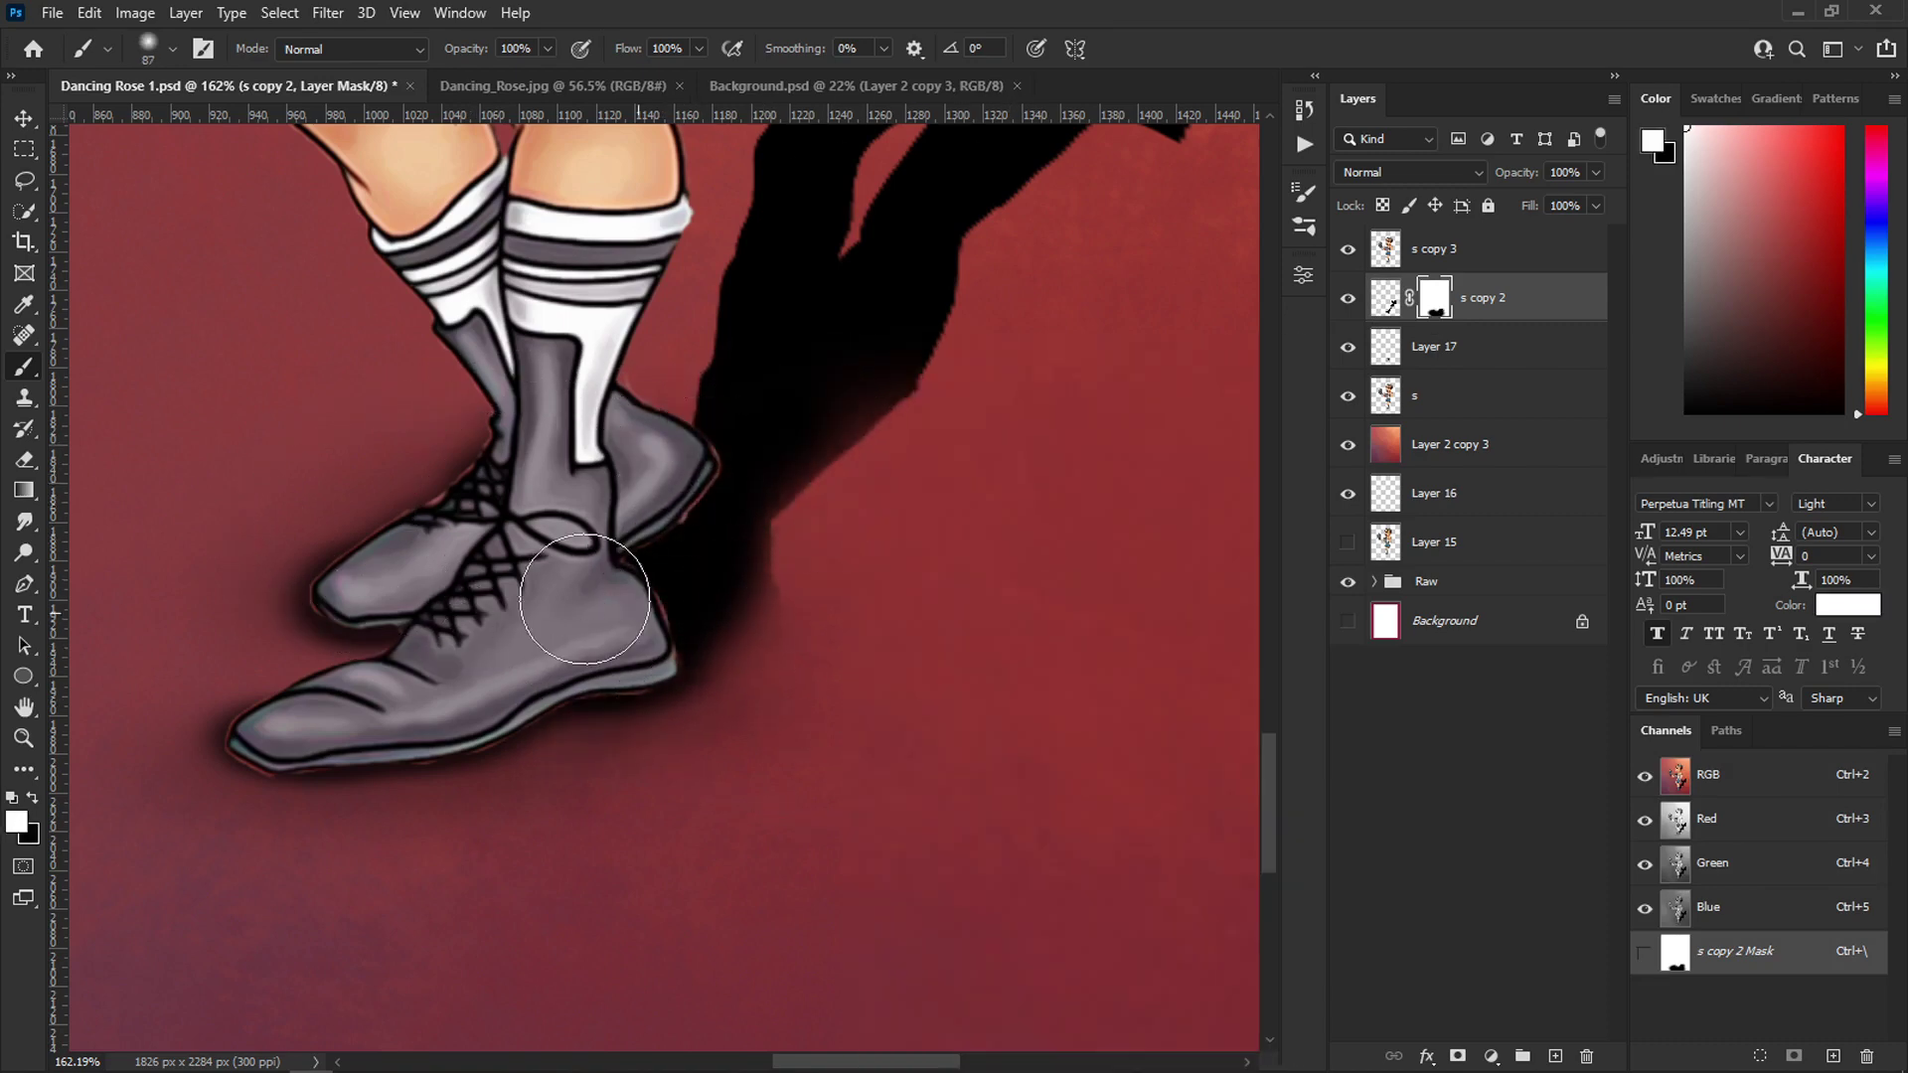
# - Enlarge the cast shadow to 134.34% and reposition it so it still starts at the boxer's shoes
pyautogui.scroll(-10, 733, 442)
pyautogui.press('v')
pyautogui.scroll(4, 812, 328)
pyautogui.moveTo(815, 413); pyautogui.dragTo(866, 356)
pyautogui.moveTo(826, 413); pyautogui.dragTo(839, 371)
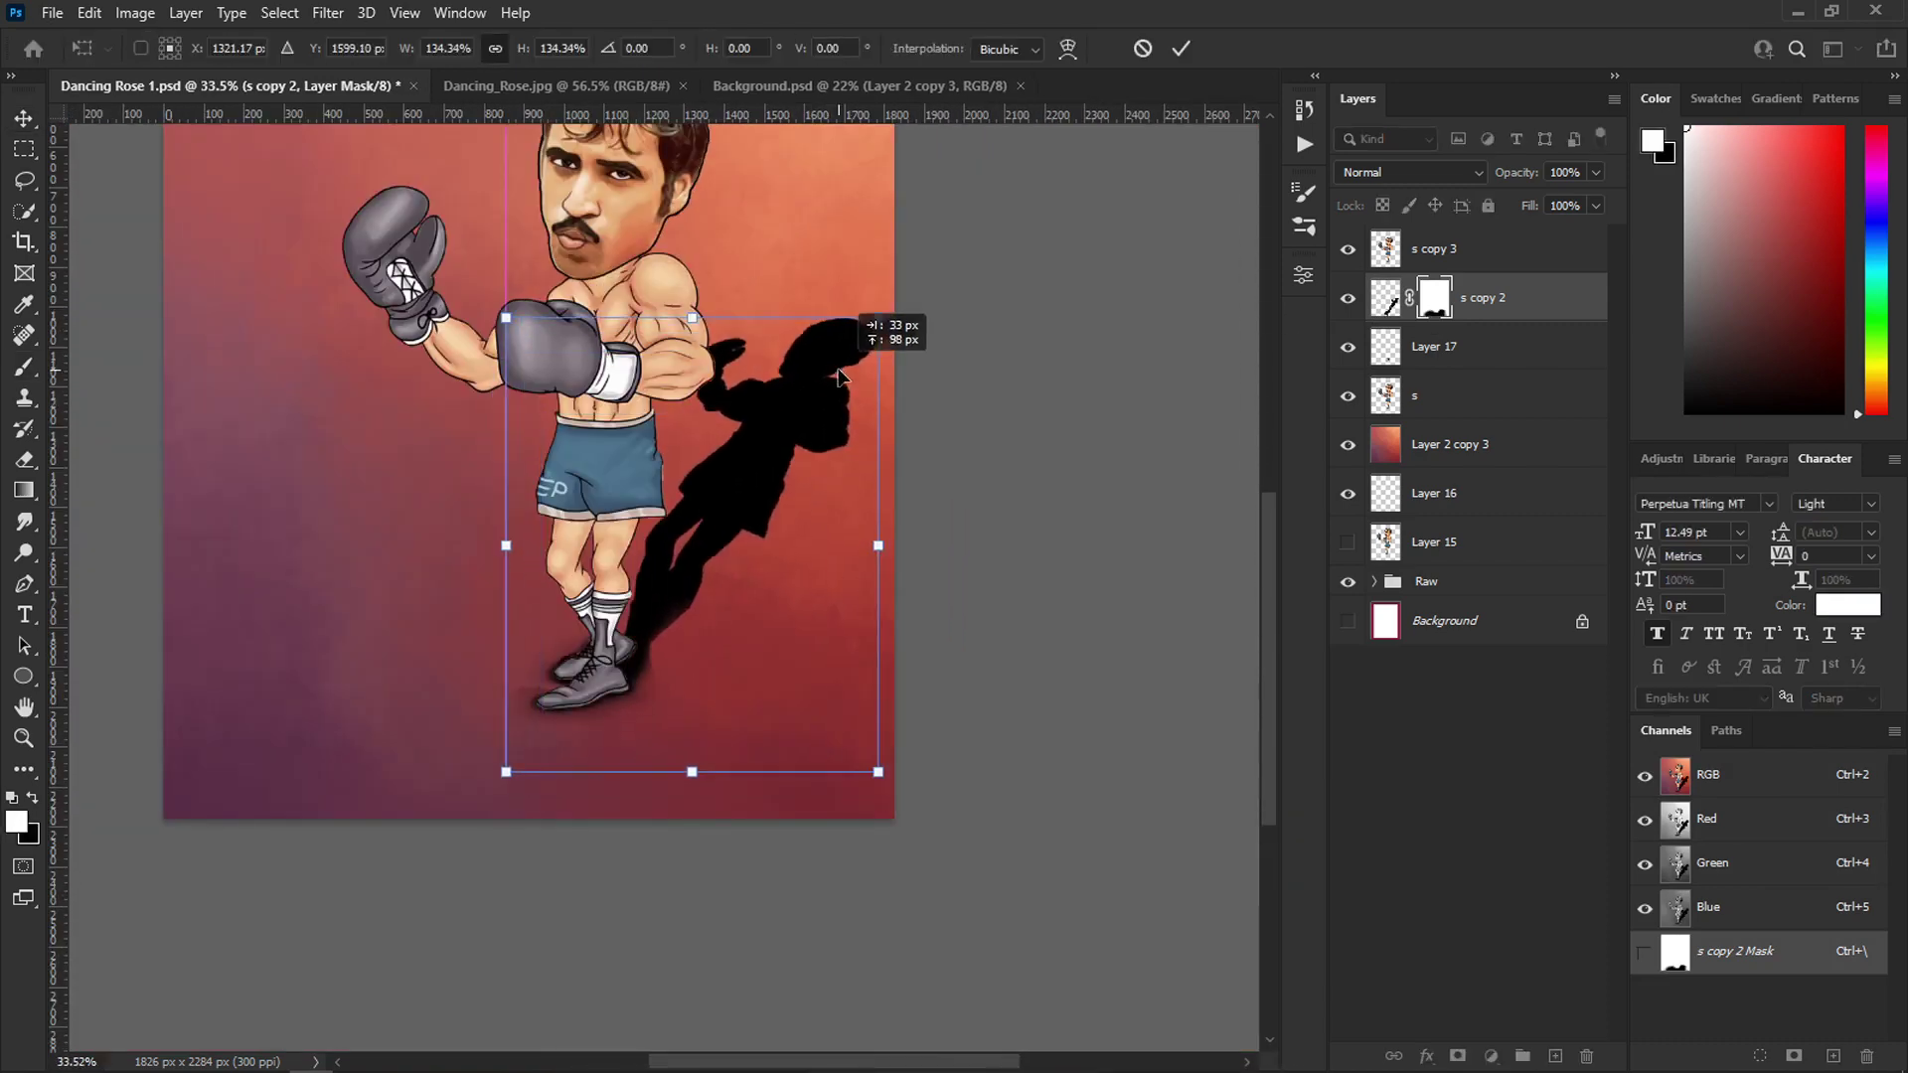
pyautogui.press('Return')
# - Paint black on the s copy 2 mask to soften the shadow's edge near the shoes, and set the layer's opacity to 30%
pyautogui.scroll(5, 557, 775)
pyautogui.press('b')
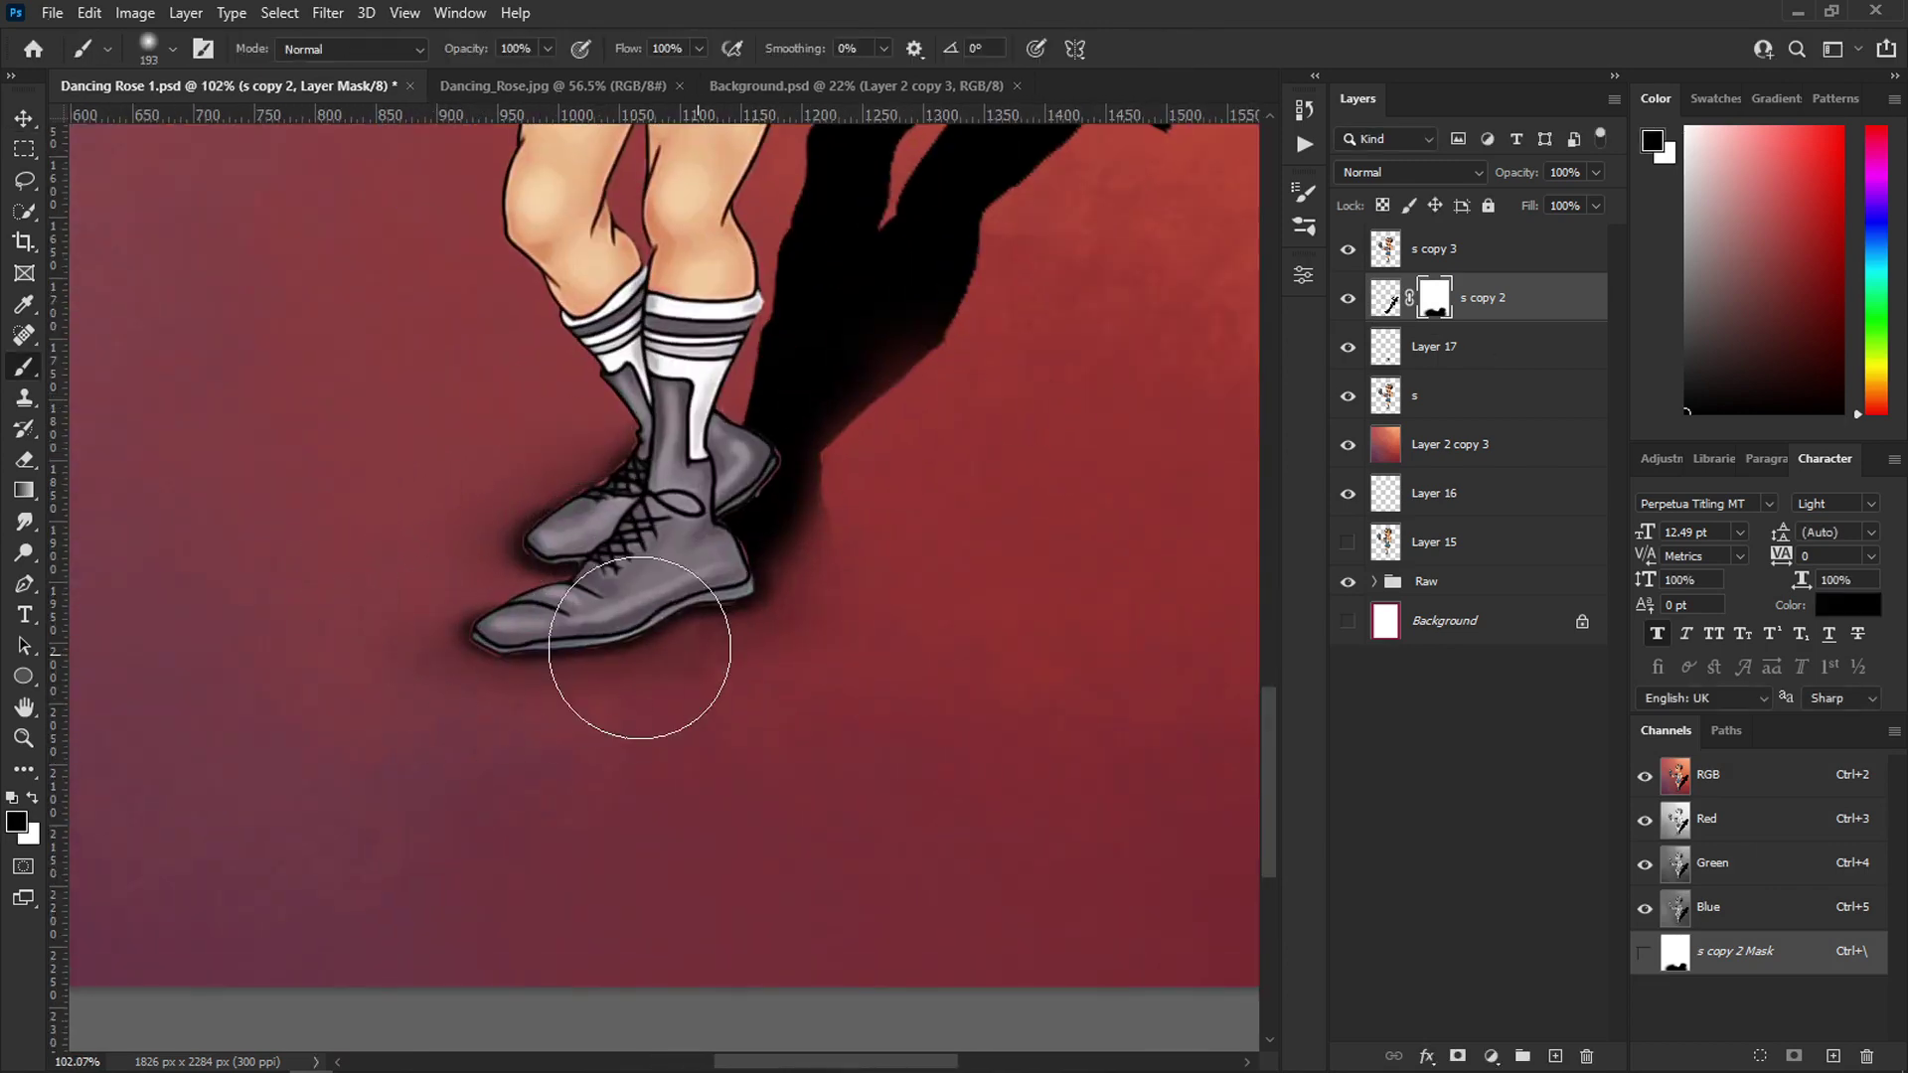
pyautogui.moveTo(640, 648); pyautogui.dragTo(924, 524)
pyautogui.scroll(-7, 904, 524)
pyautogui.moveTo(1582, 173); pyautogui.dragTo(1200, 162)
pyautogui.write('30')
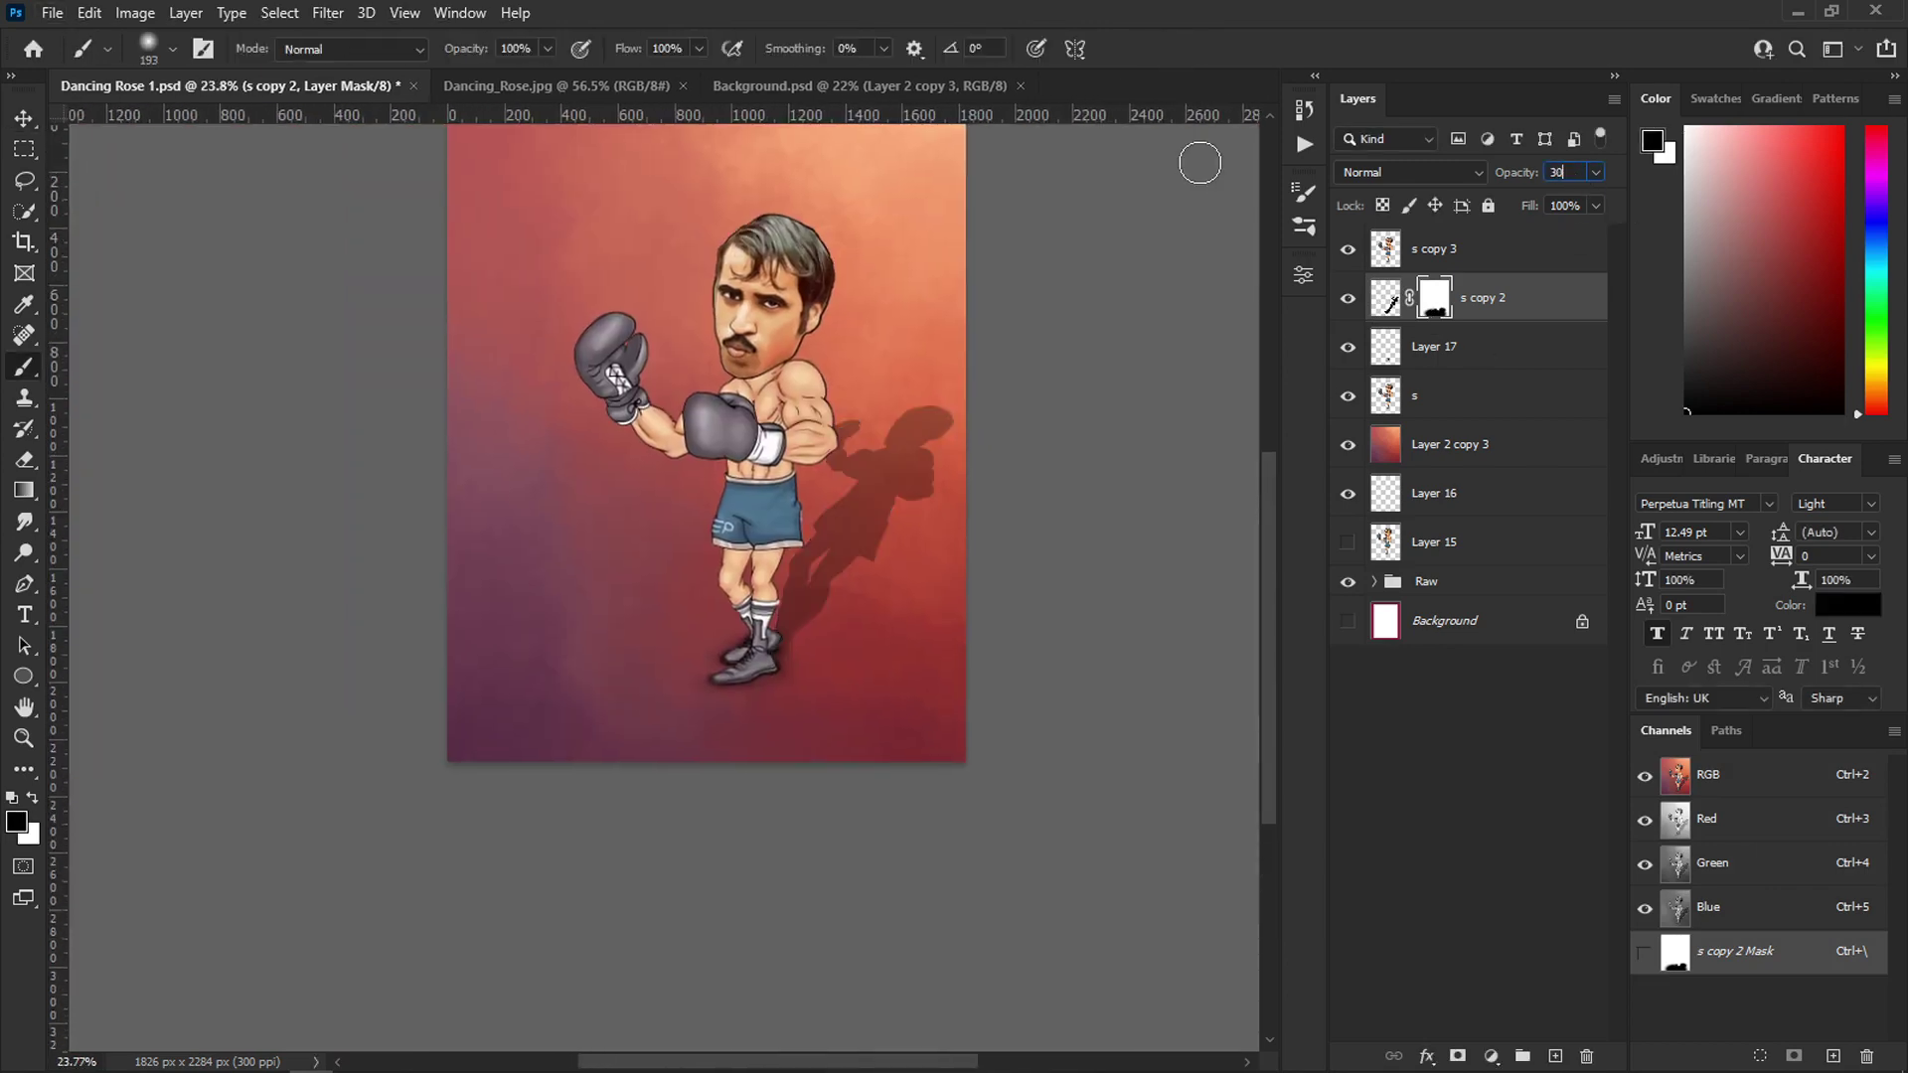
pyautogui.click(22, 123)
pyautogui.click(328, 13)
pyautogui.moveTo(374, 312)
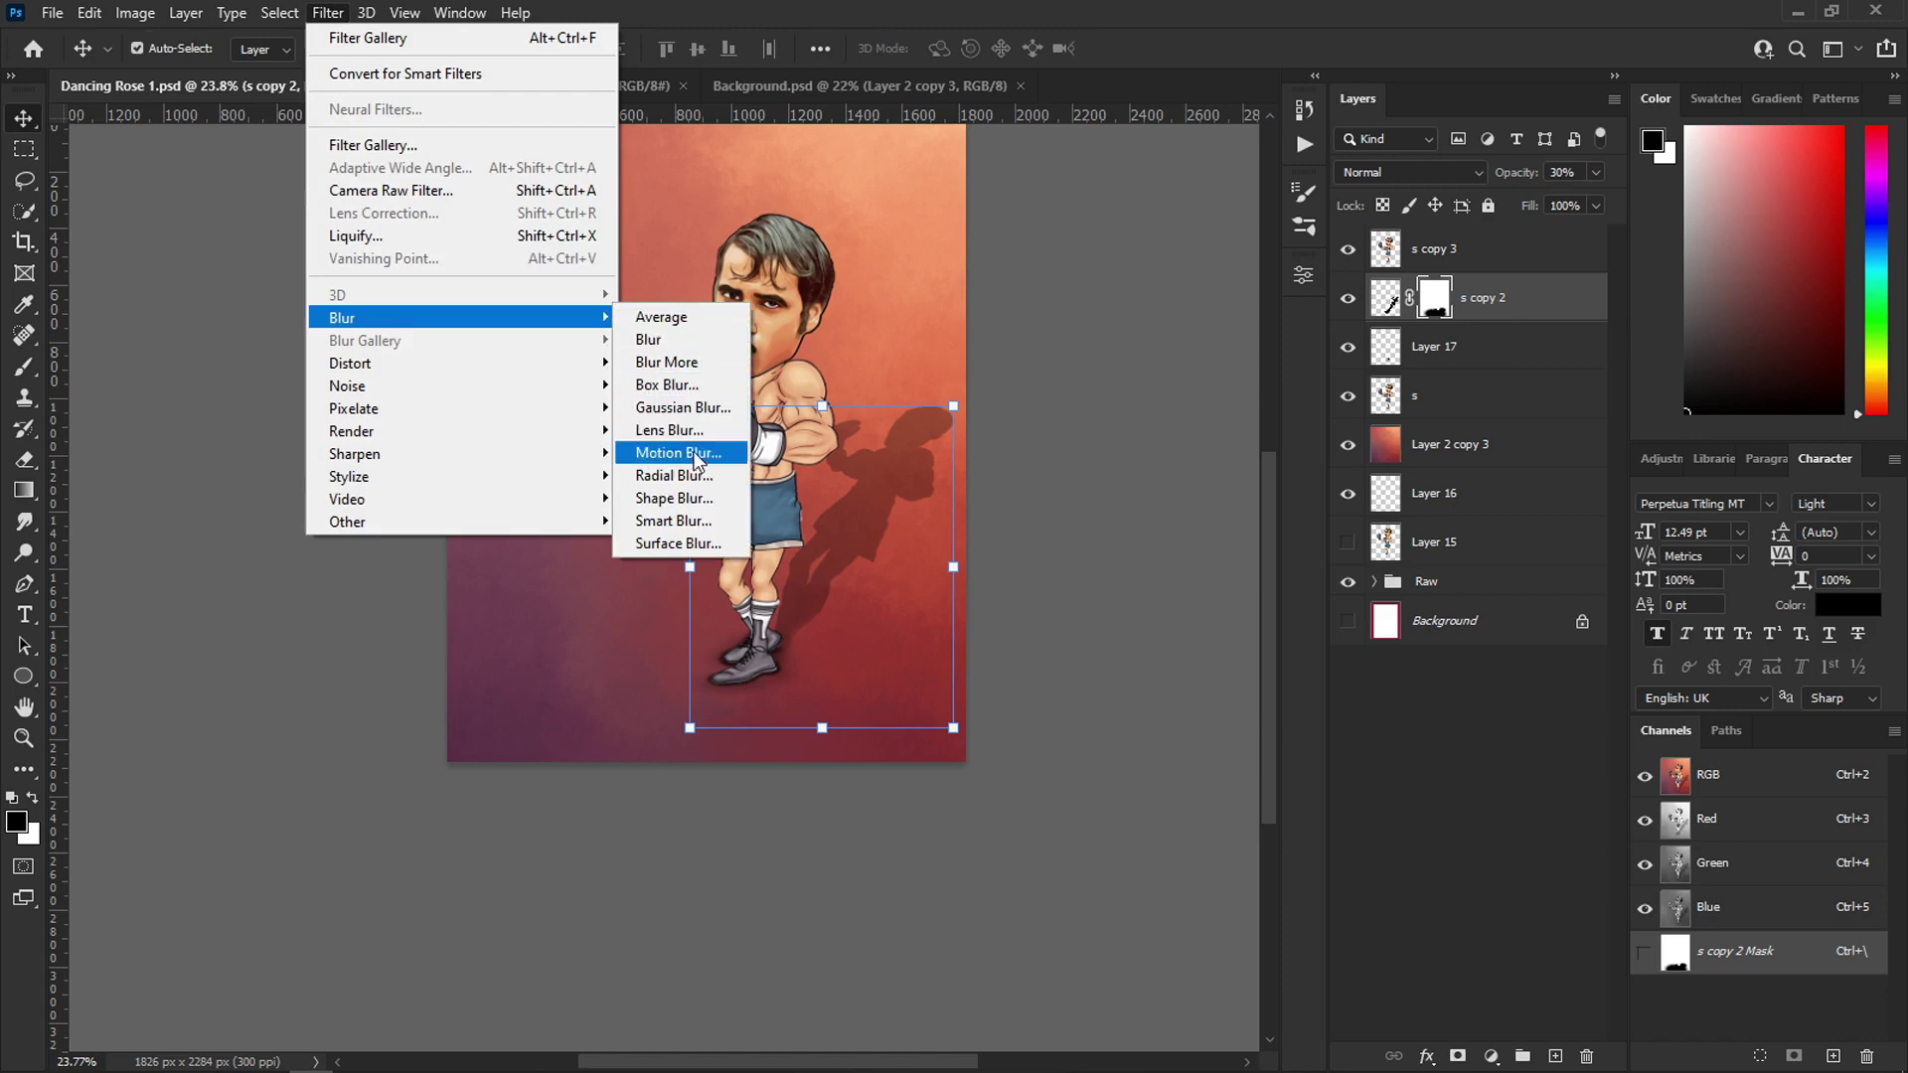
pyautogui.click(682, 443)
pyautogui.click(1480, 277)
# - Apply the layer mask of s copy 2 and soften the shadow with a Motion Blur at a 0° angle
pyautogui.rightClick(1439, 298)
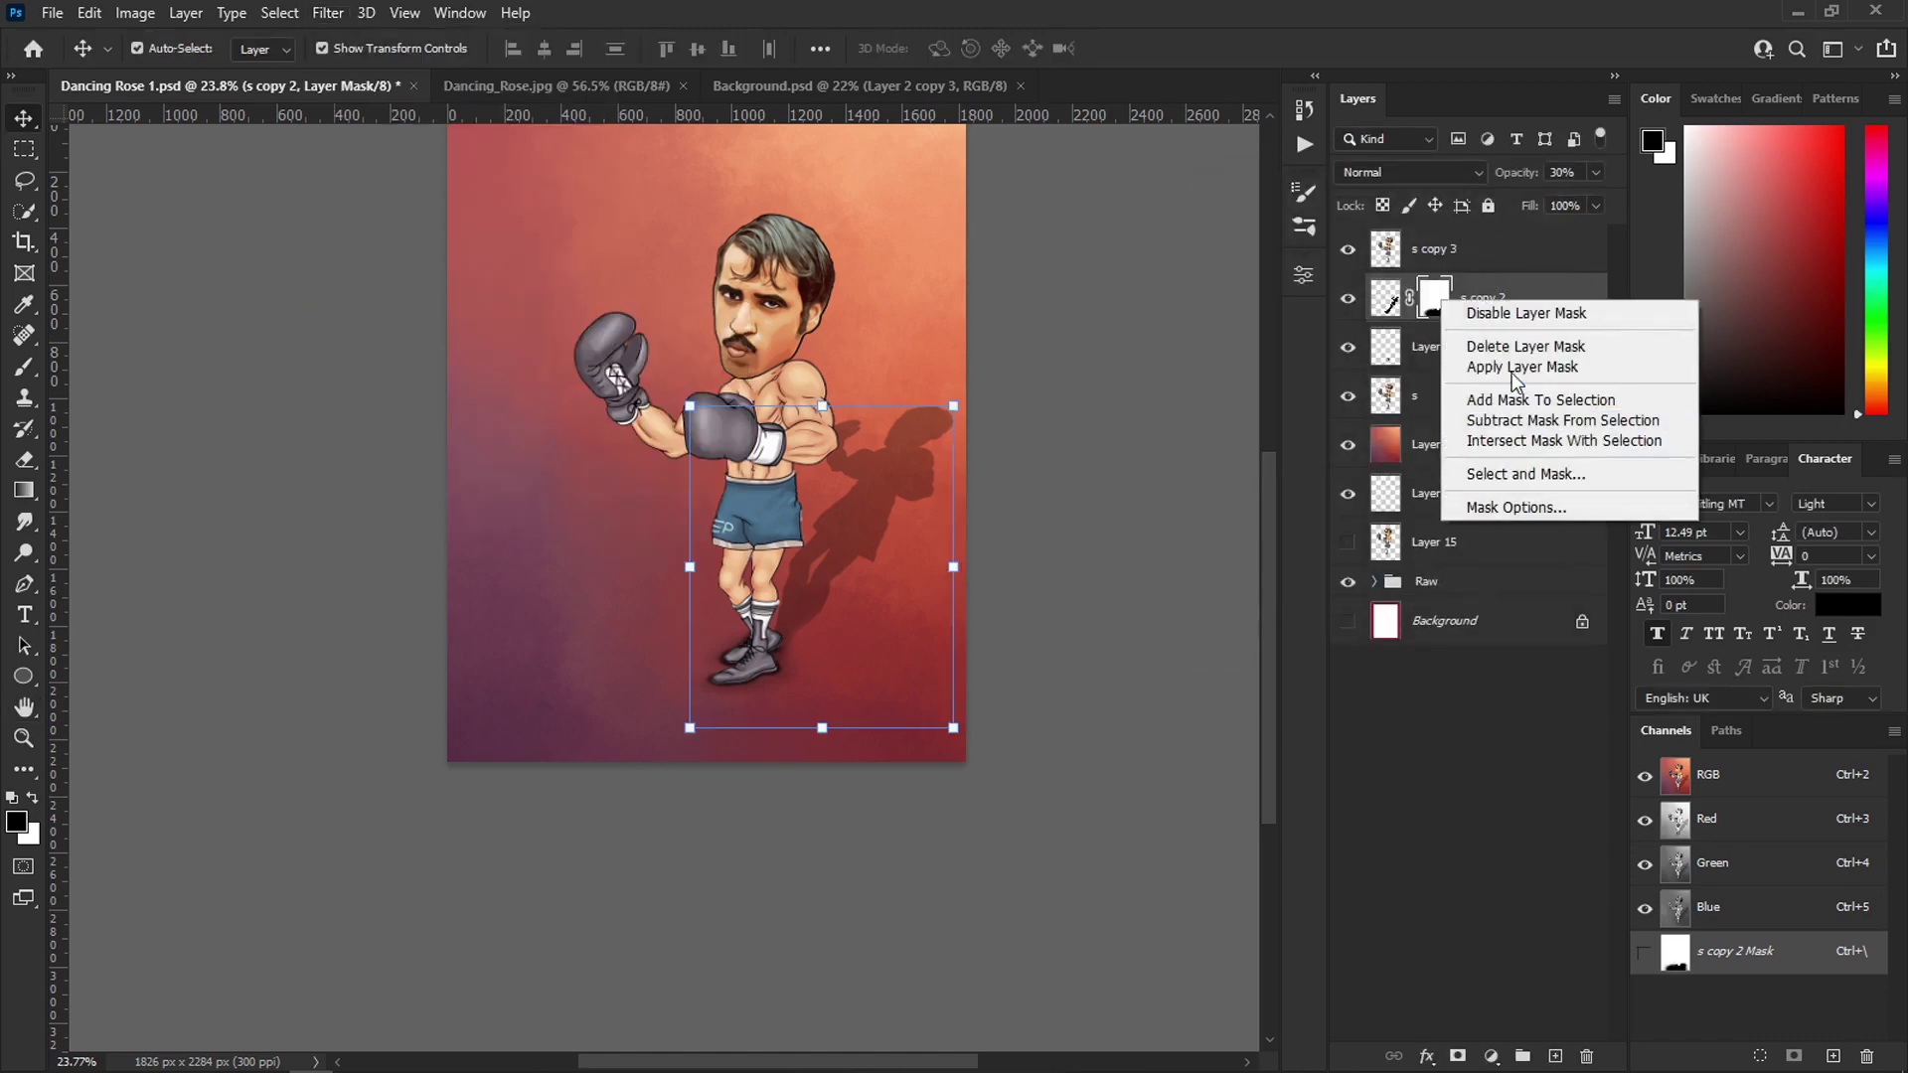
pyautogui.click(1513, 368)
pyautogui.click(327, 13)
pyautogui.moveTo(400, 317)
pyautogui.click(681, 454)
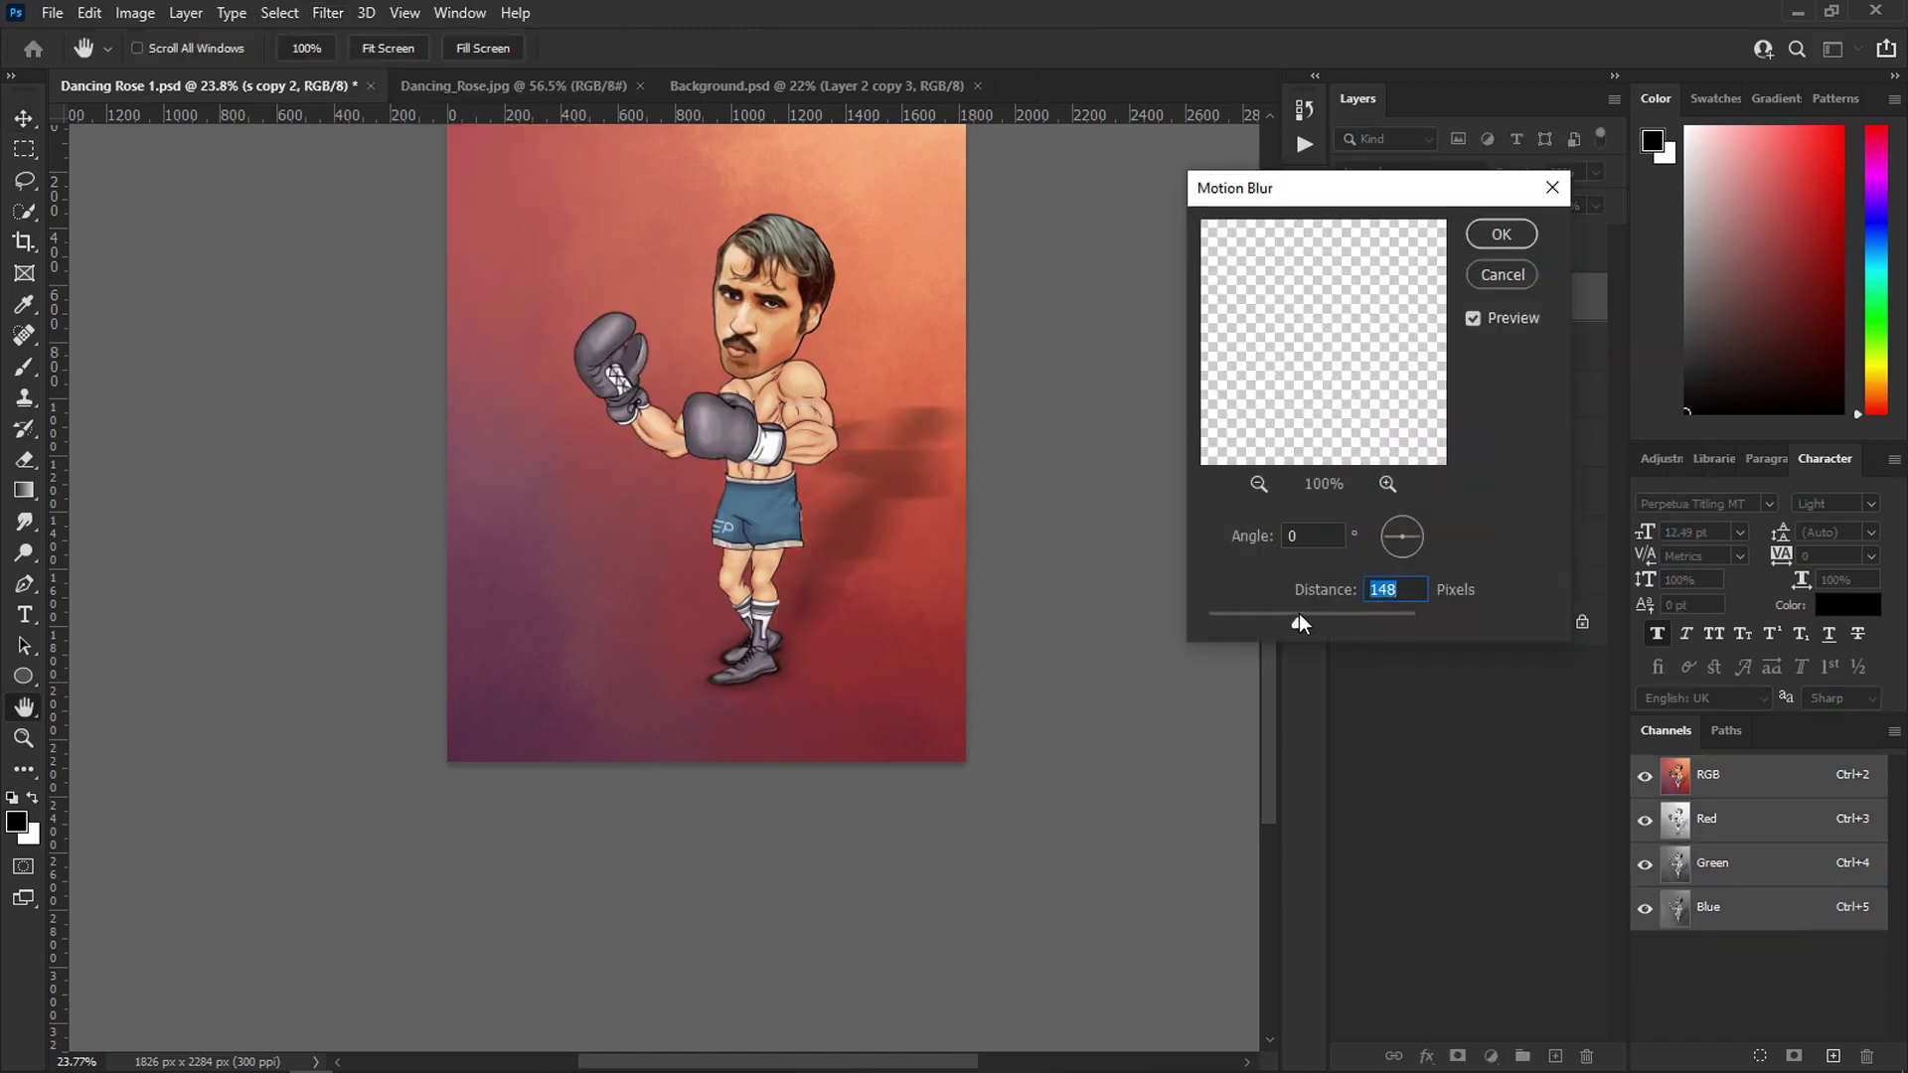
pyautogui.click(1500, 274)
# - Try 40% opacity on the s copy 2 shadow layer and return it to 30%
pyautogui.scroll(5, 844, 353)
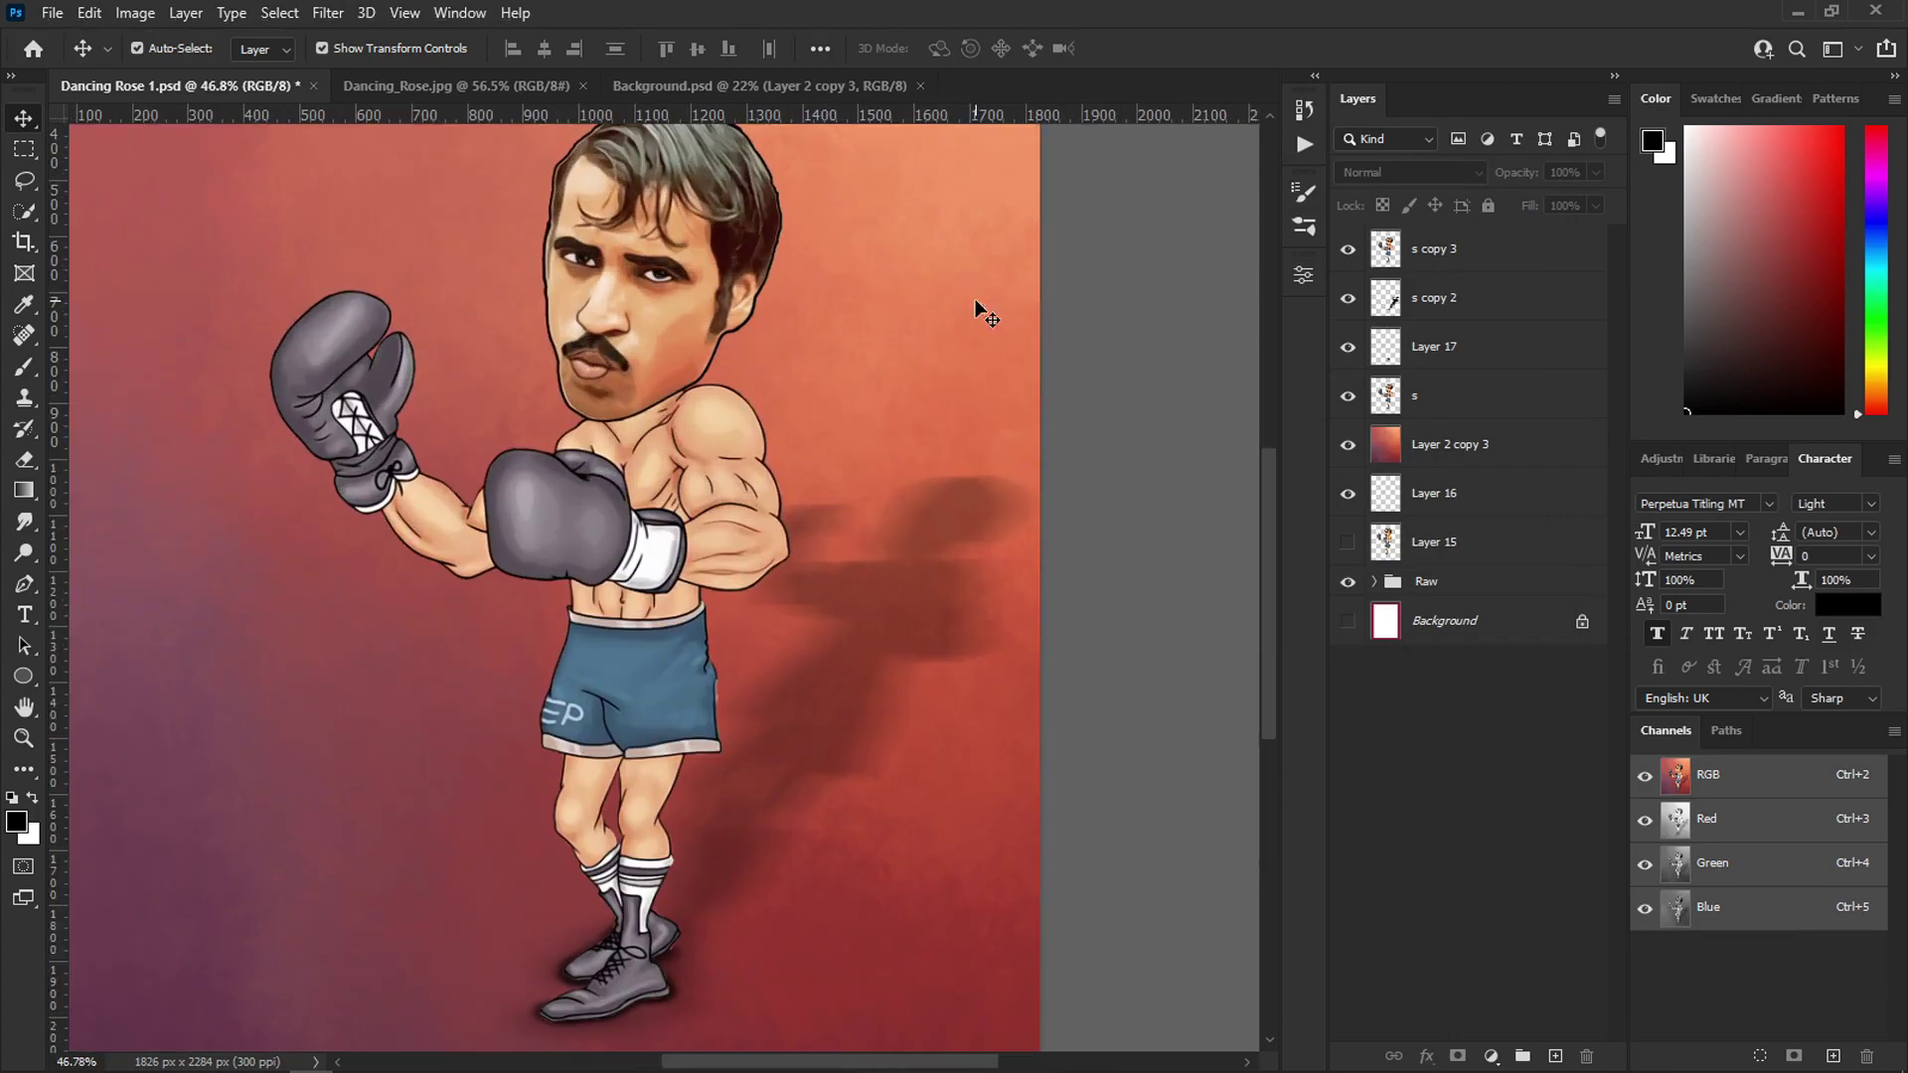
pyautogui.click(1487, 310)
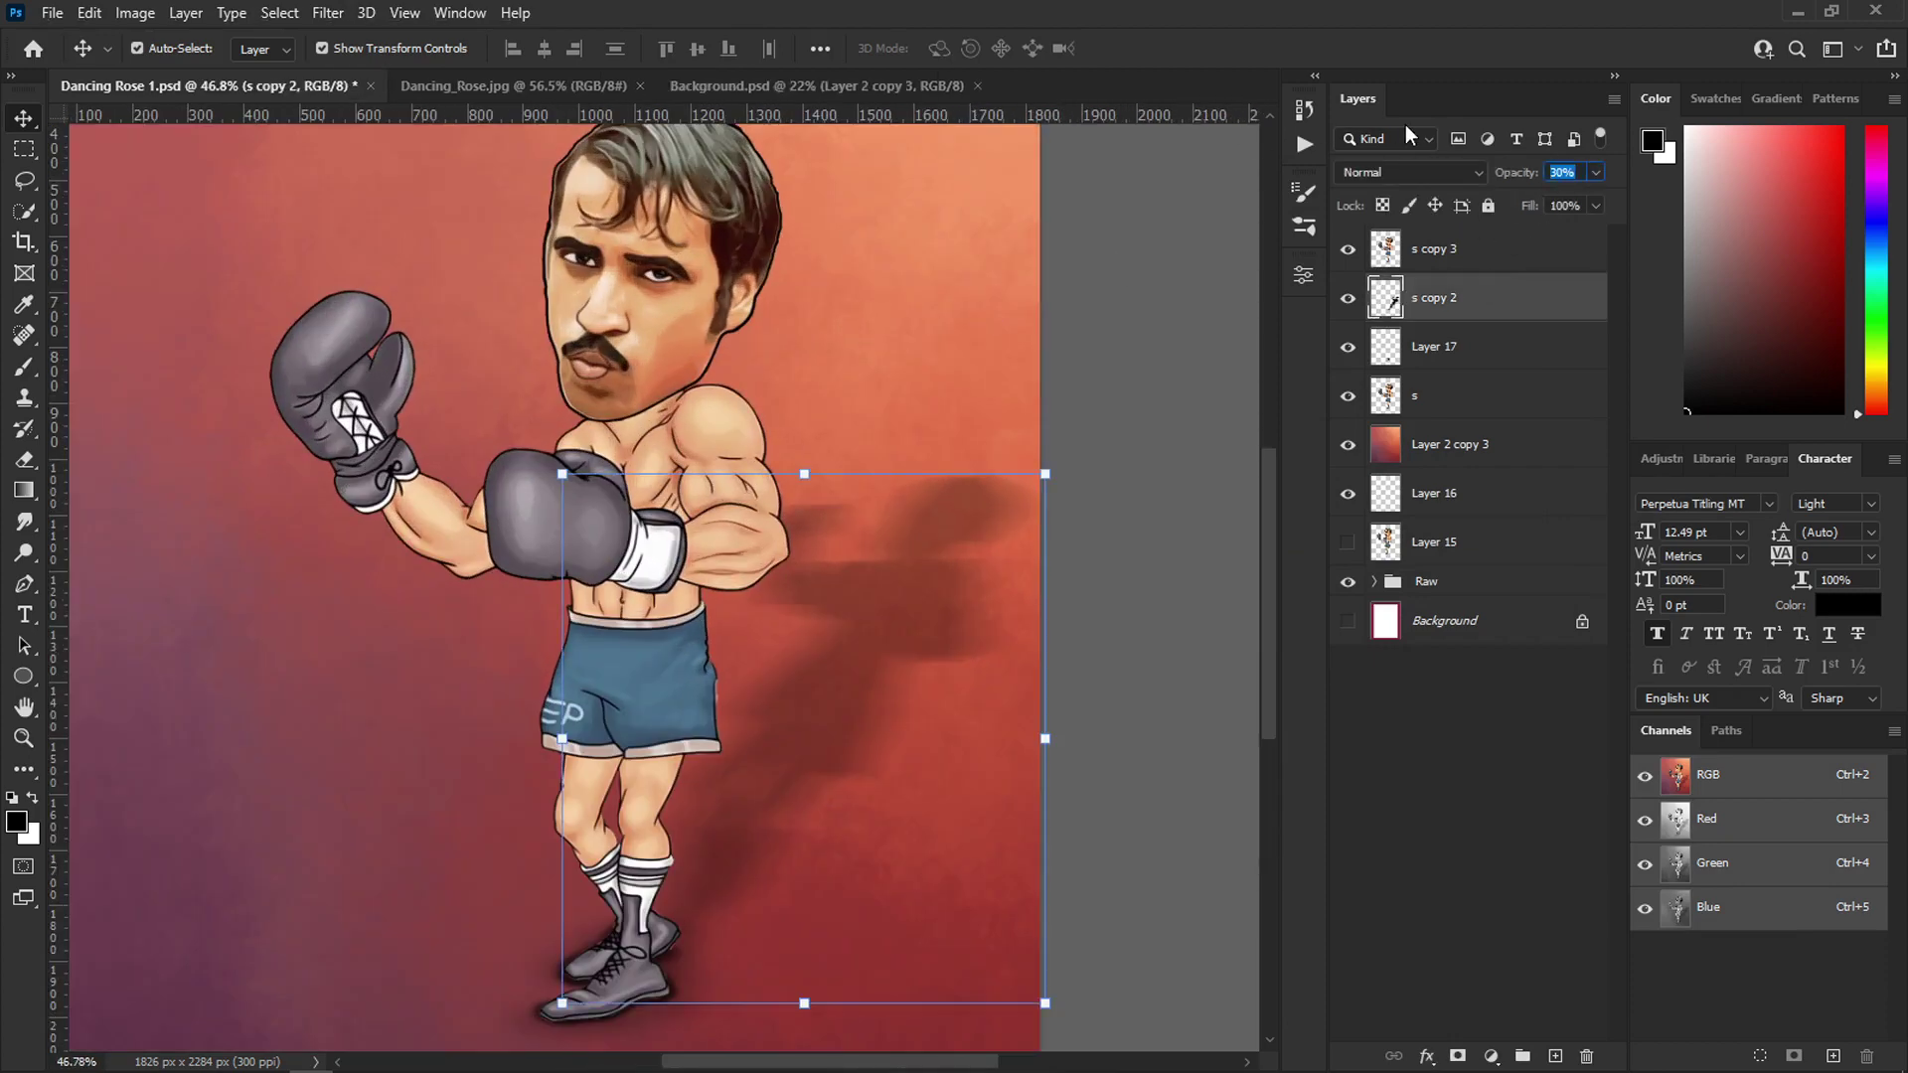
pyautogui.write('40')
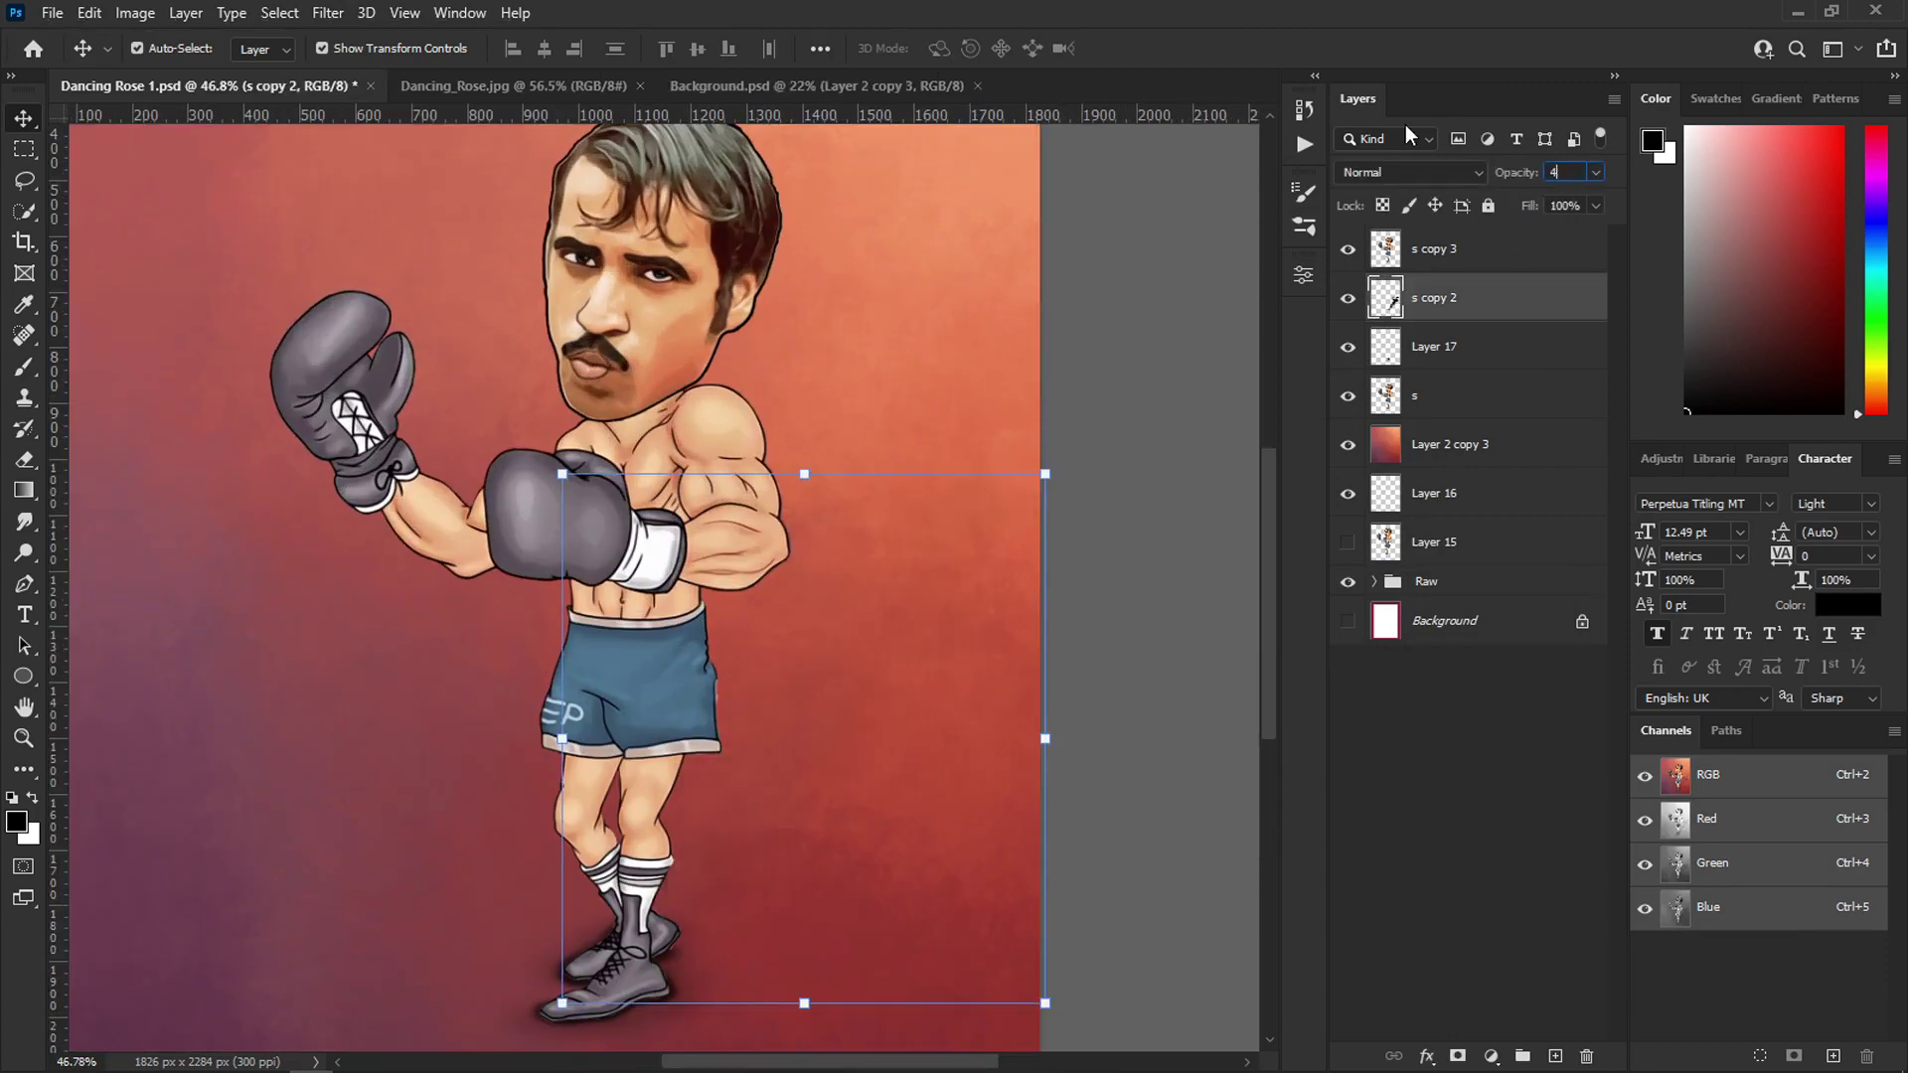
pyautogui.press('BackSpace')
pyautogui.press('BackSpace')
pyautogui.write('30')
pyautogui.press('Return')
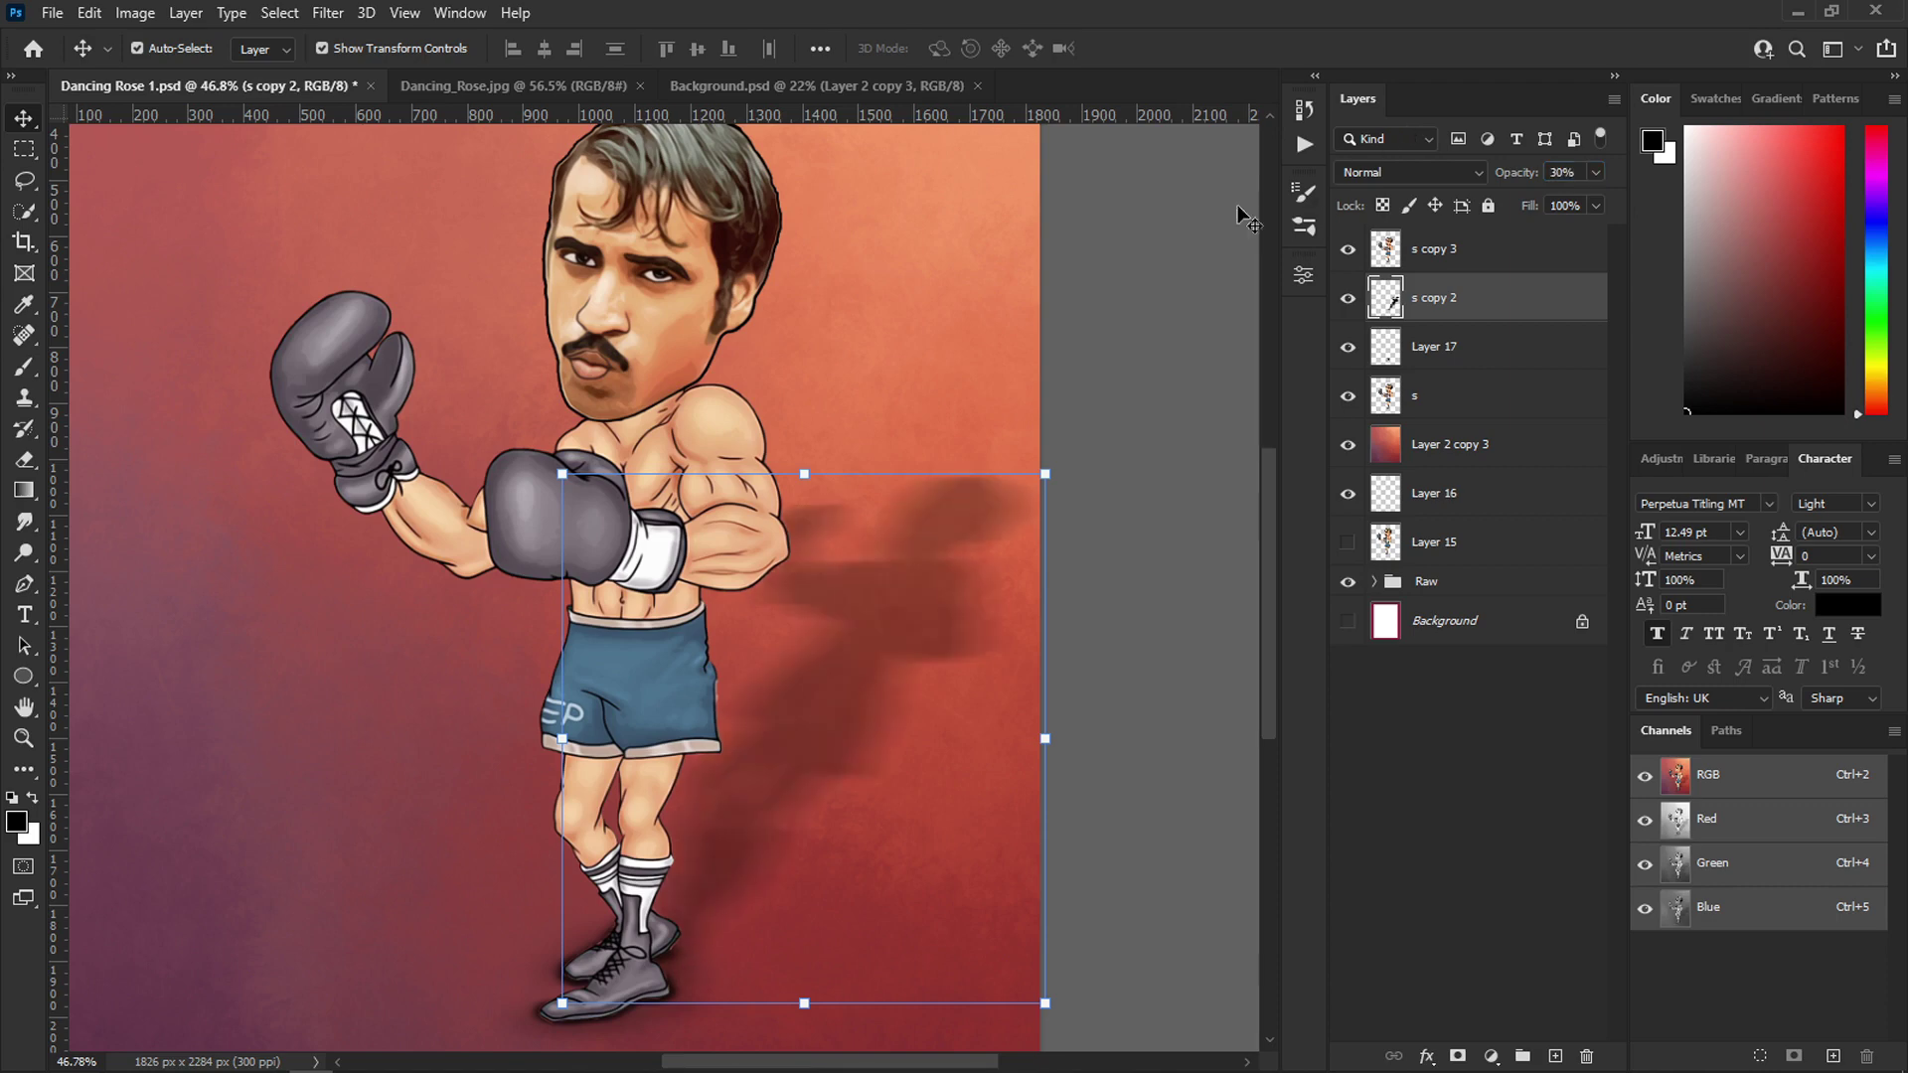
pyautogui.click(1137, 319)
pyautogui.scroll(-5, 1141, 307)
pyautogui.hotkey('ctrl', '0')
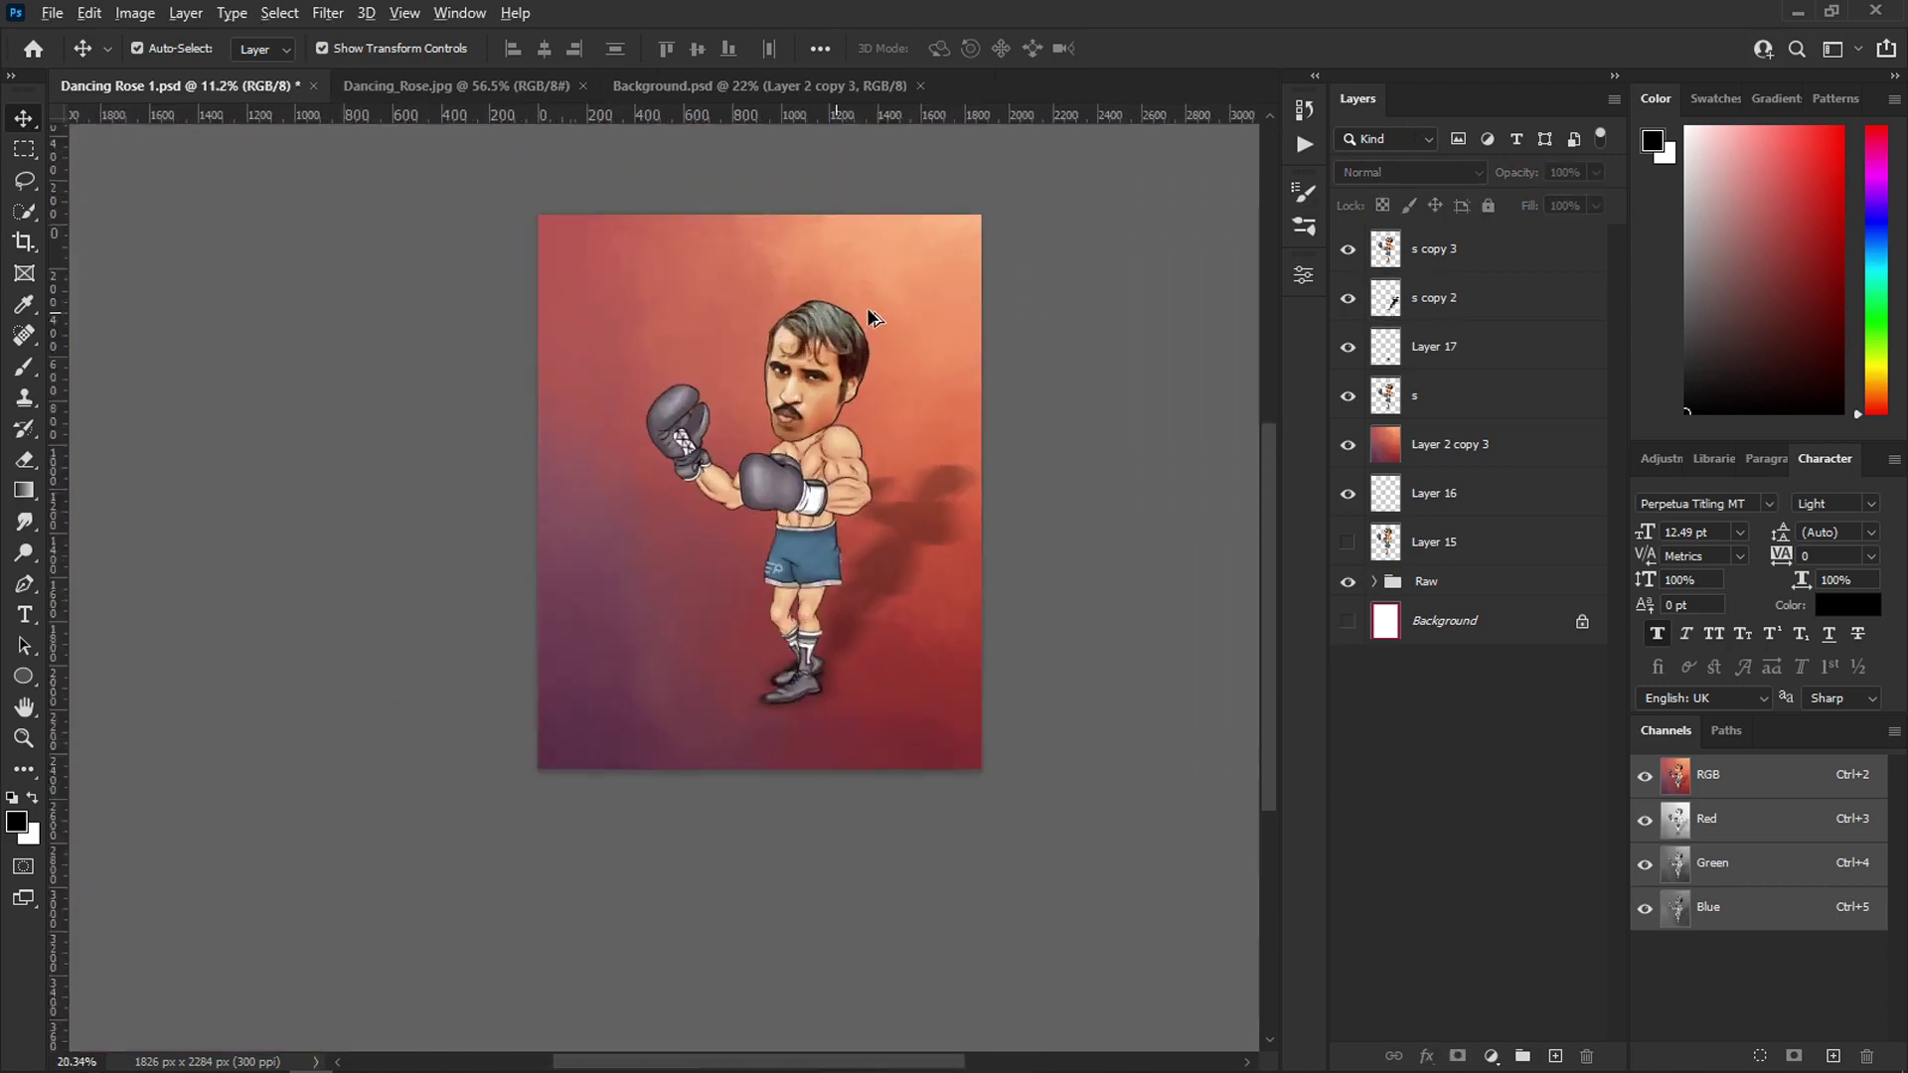
pyautogui.scroll(3, 867, 307)
pyautogui.scroll(-3, 932, 242)
pyautogui.scroll(3, 909, 234)
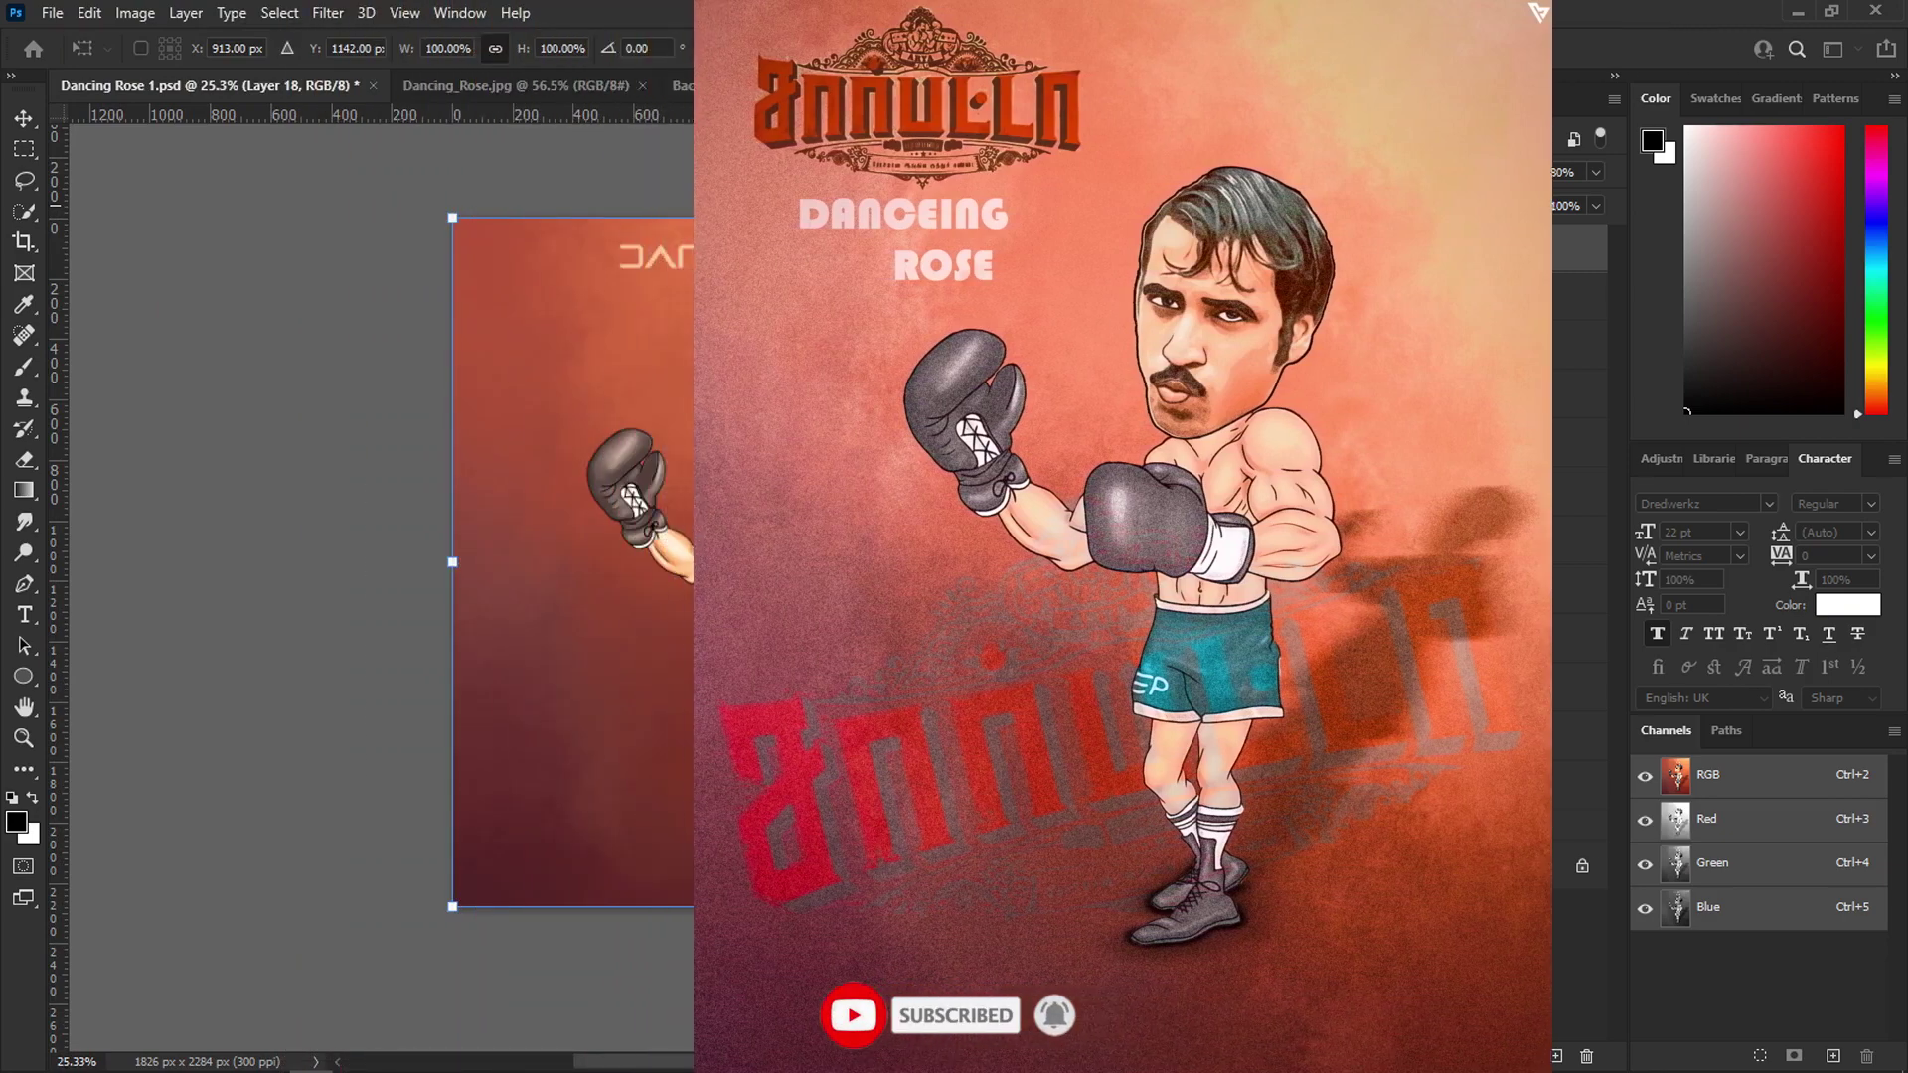
pyautogui.press('Return')
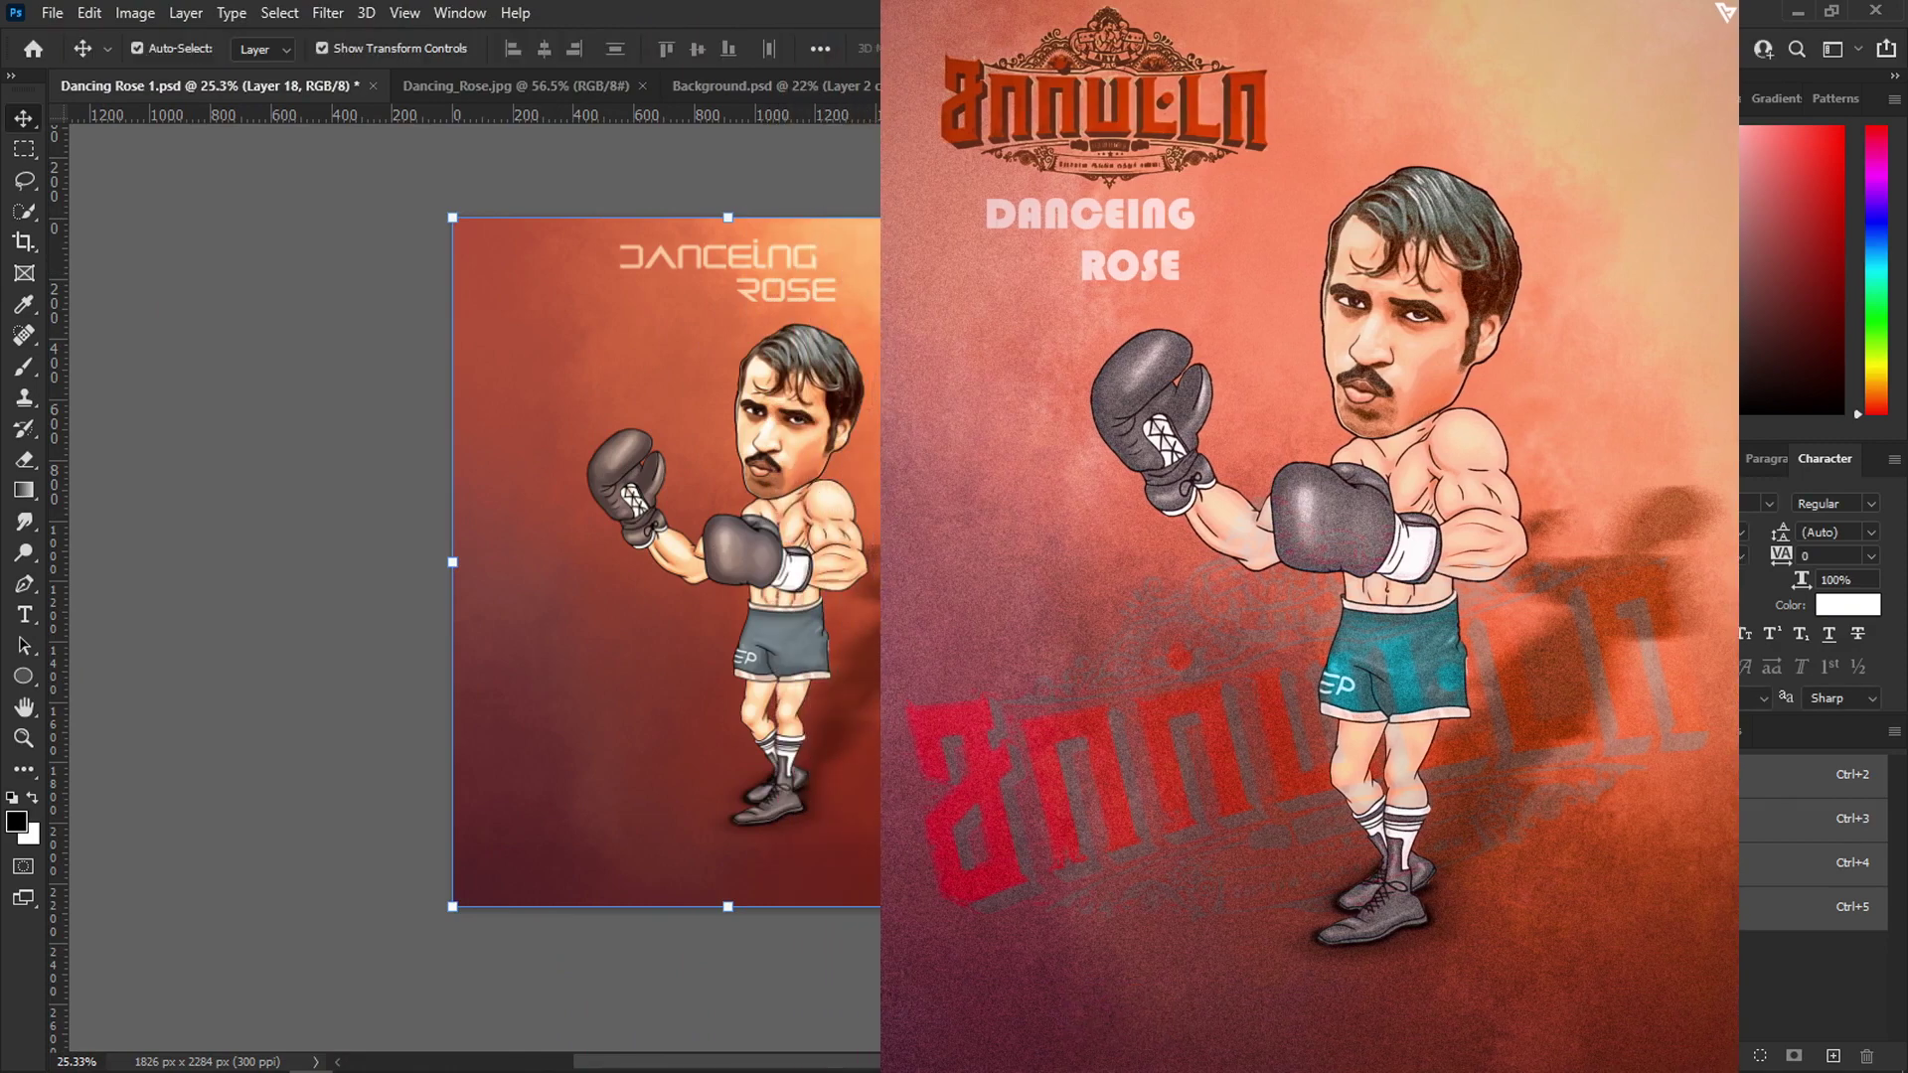